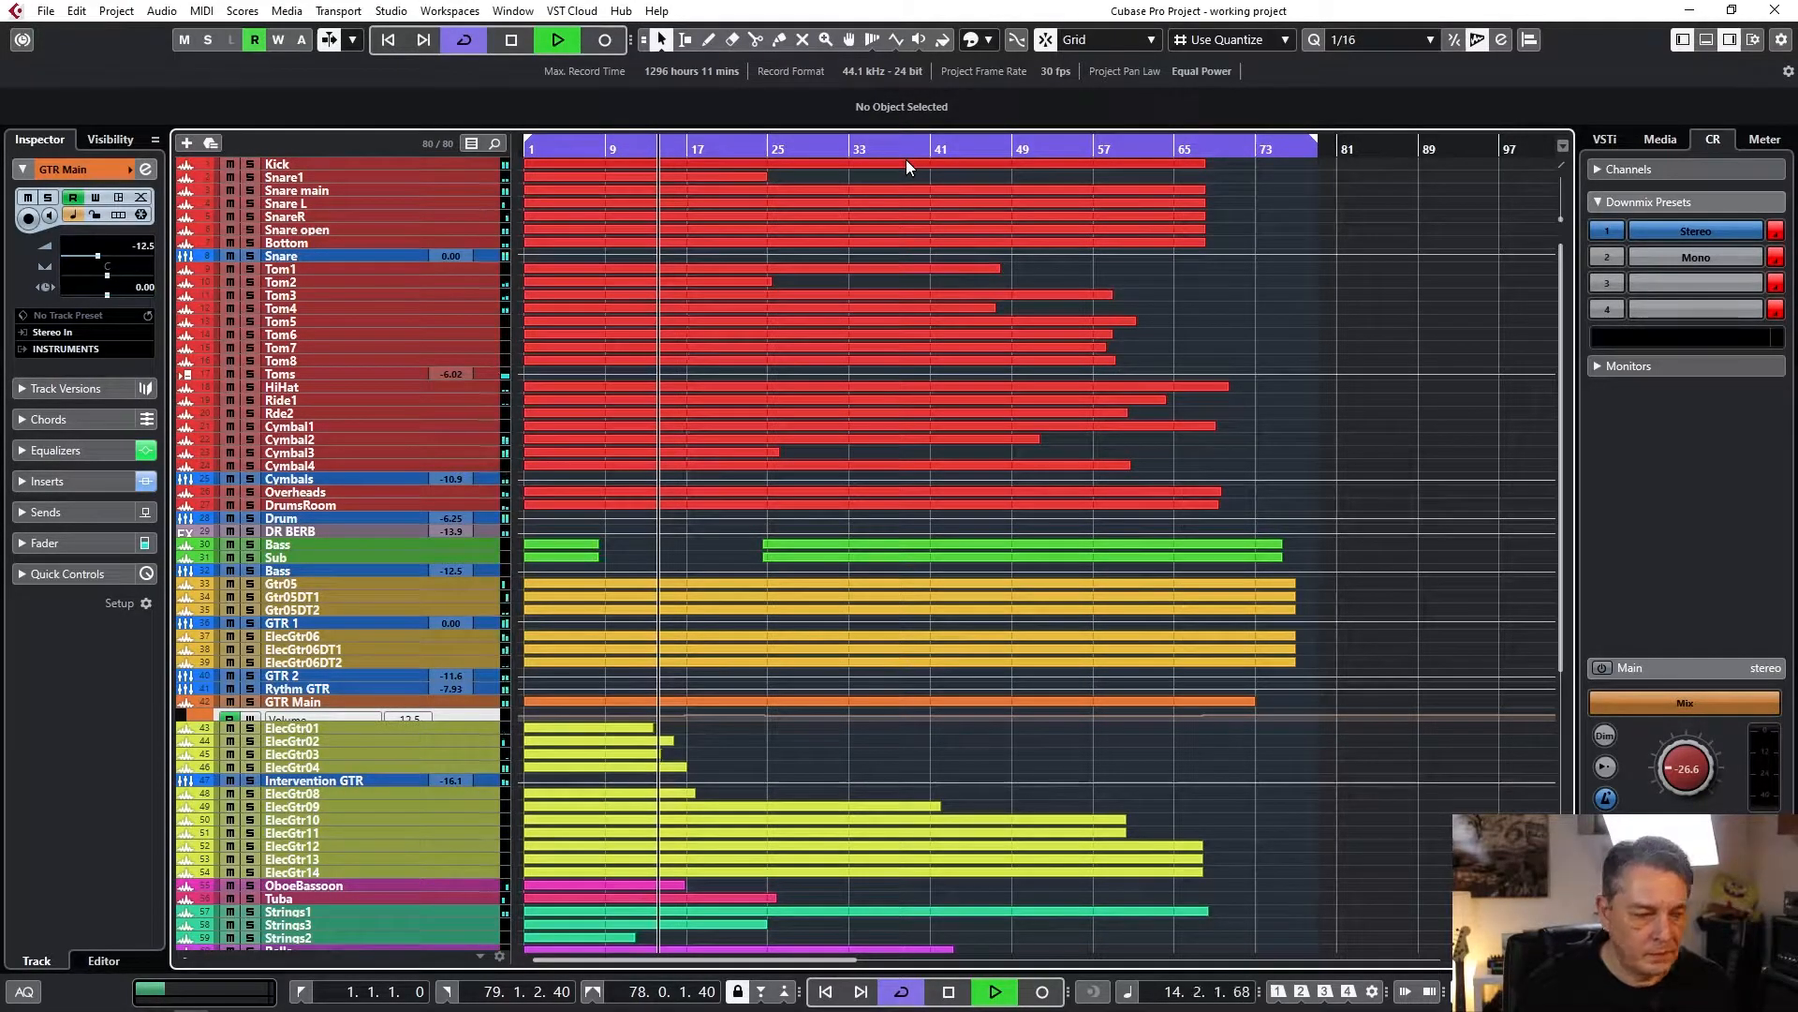
Play the working project from bar 41 to about bar 49 to hear the loud section of the mix.
key("space")
left_click(935, 154)
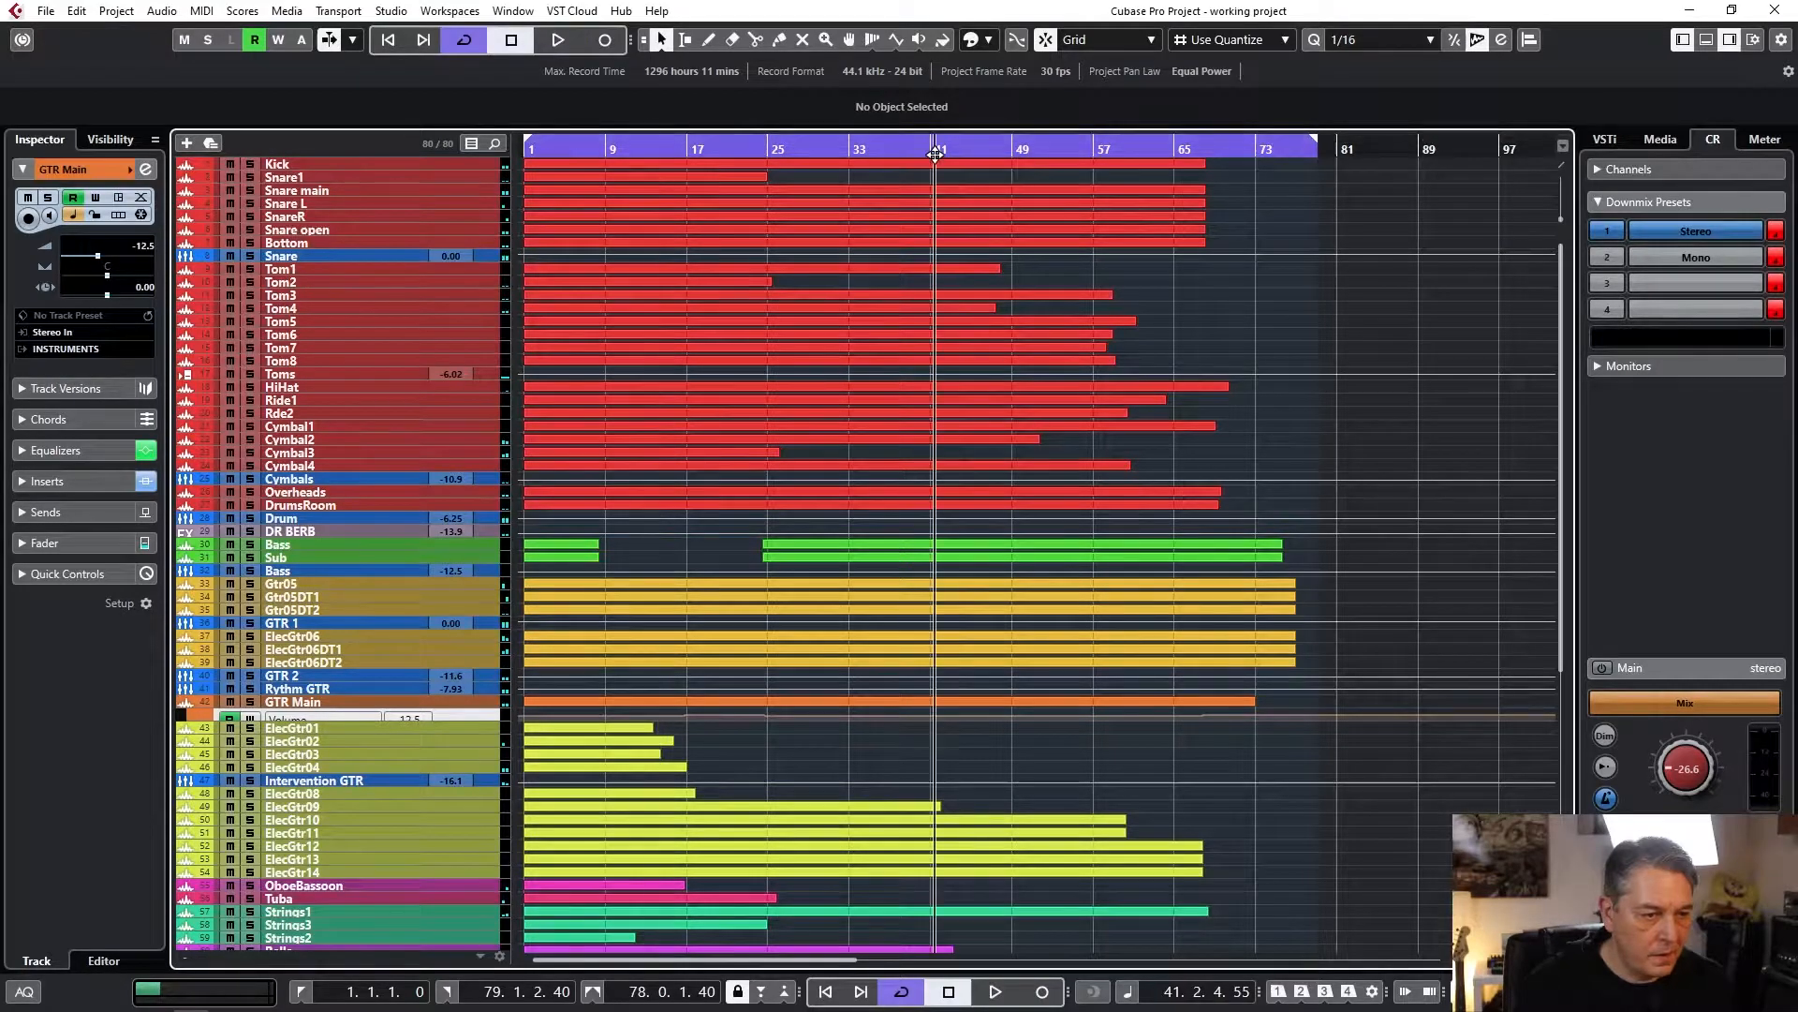
key("space")
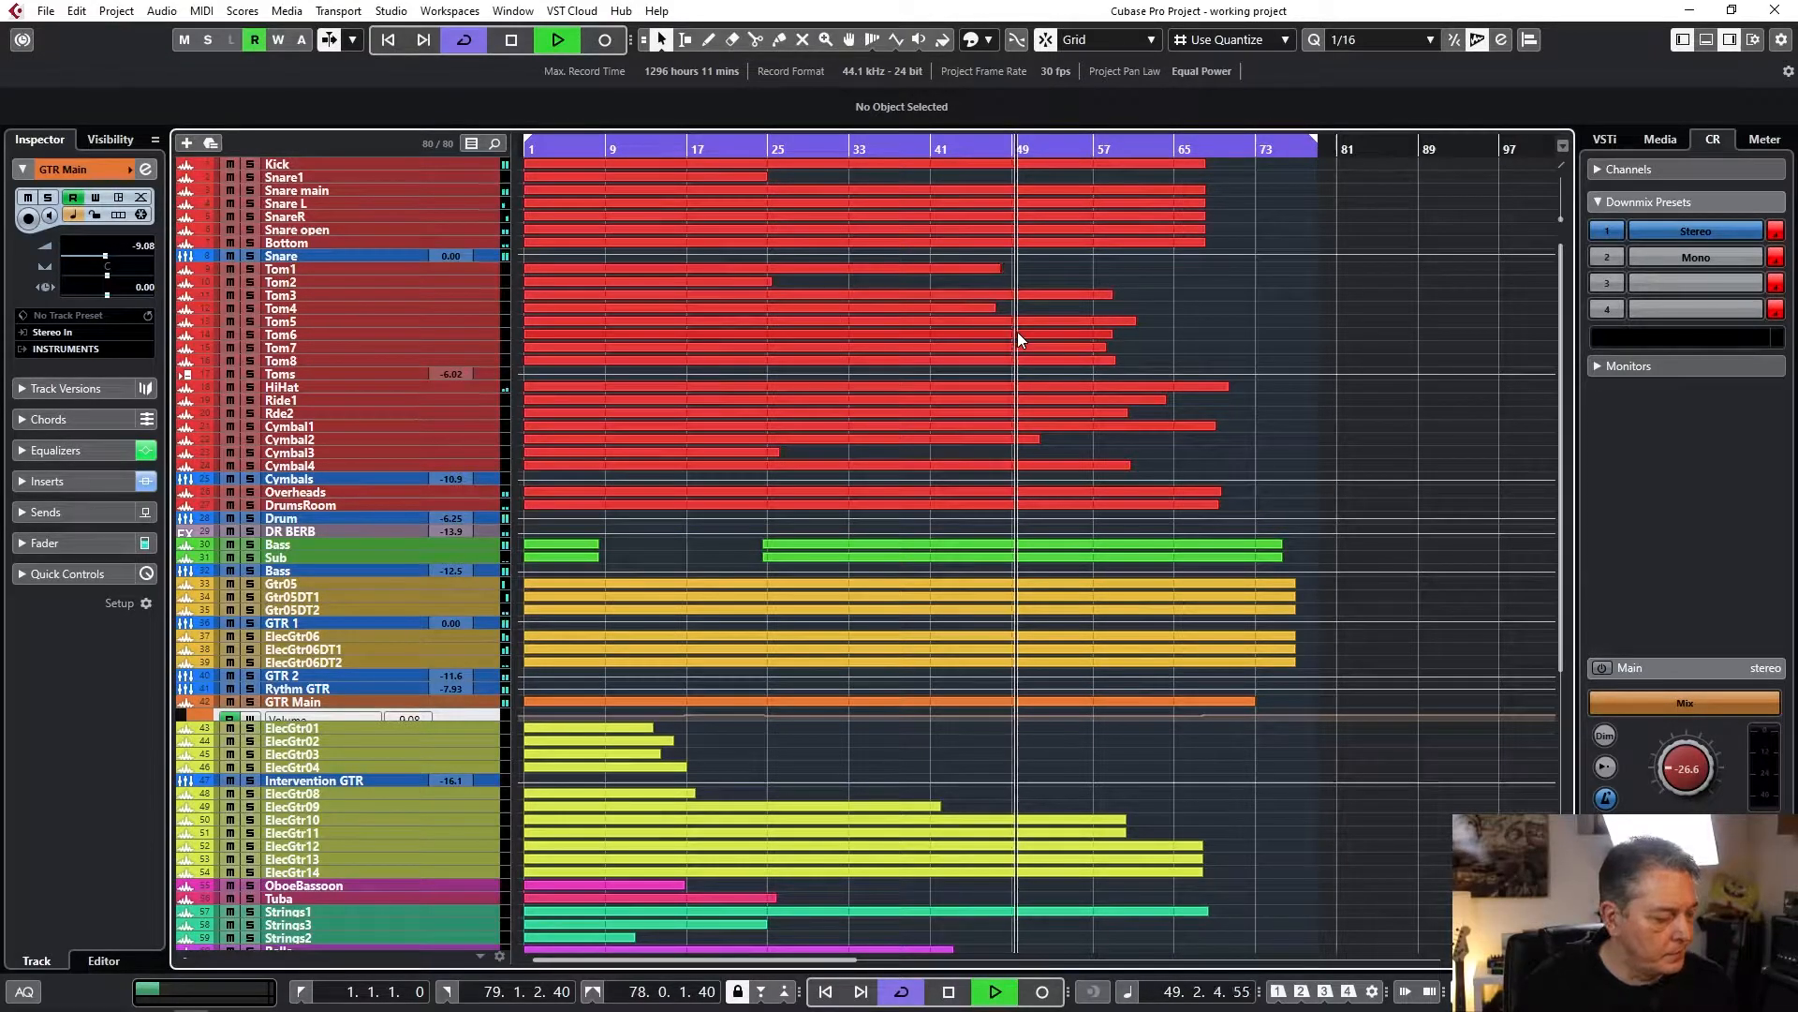
key("space")
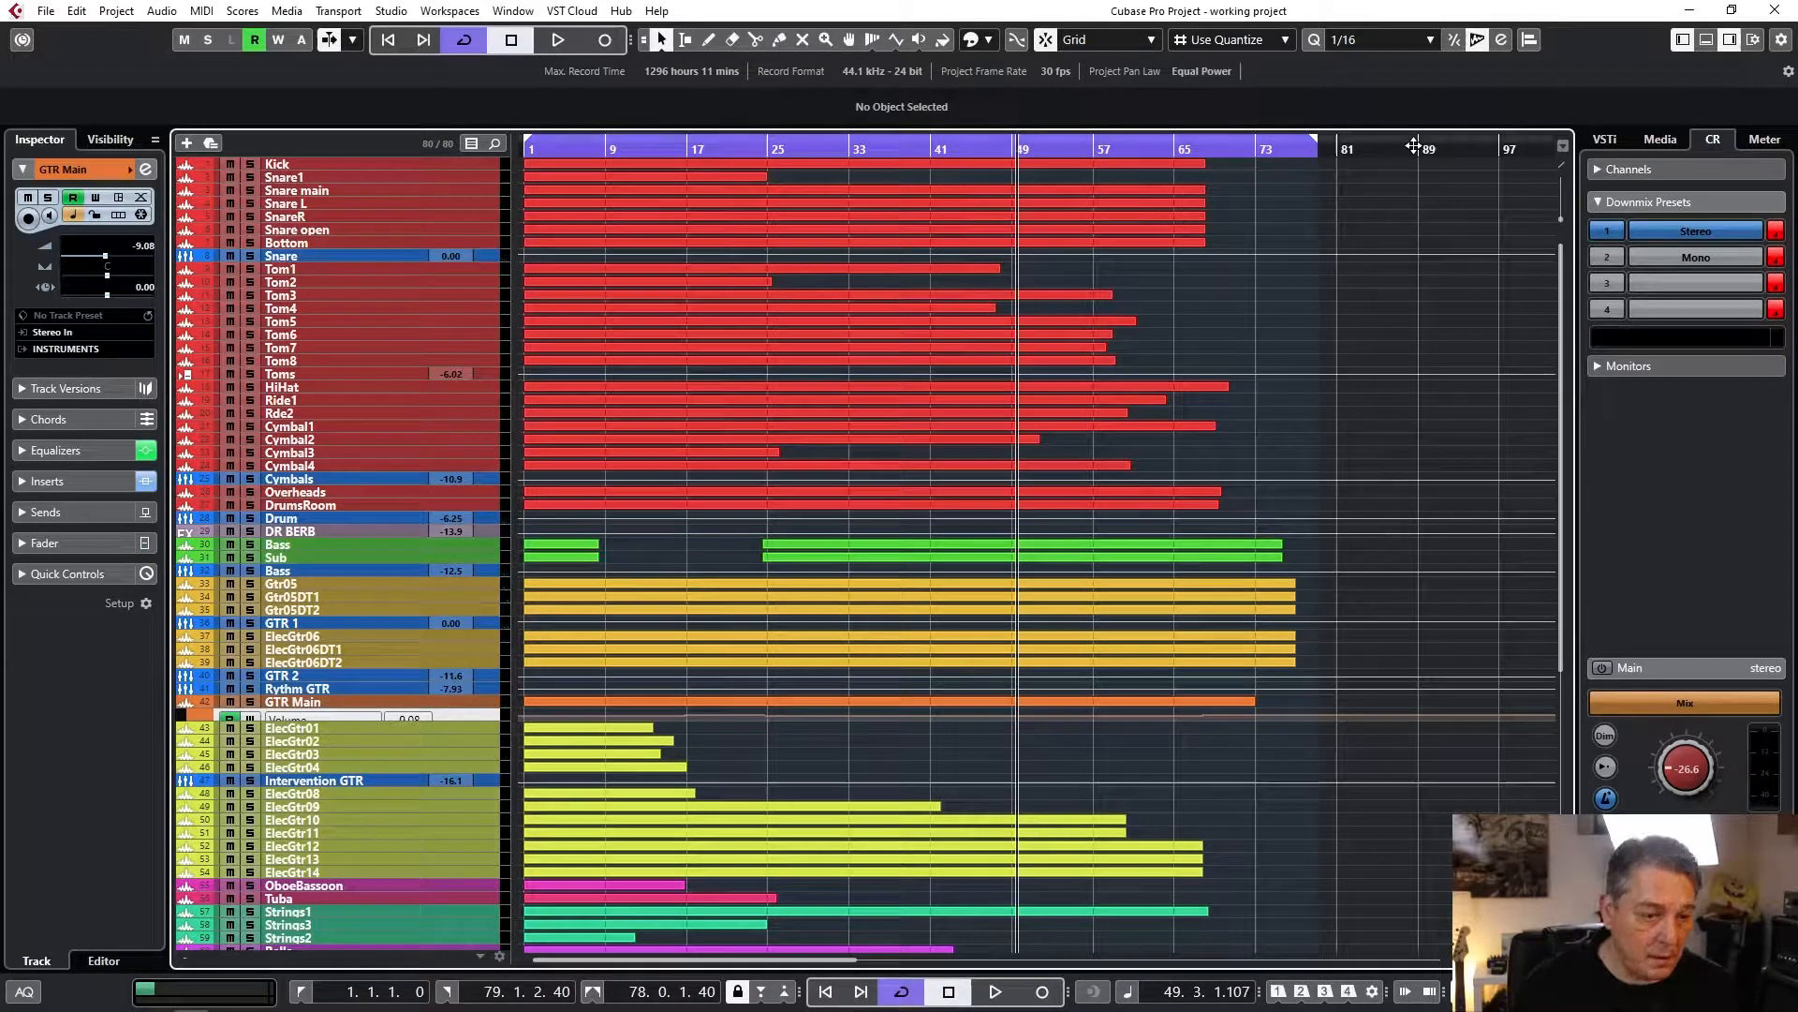
Close the working project and open the recent project Project 02.cpr.
left_click(1776, 11)
left_click(922, 544)
left_click(44, 15)
mouse_move(139, 398)
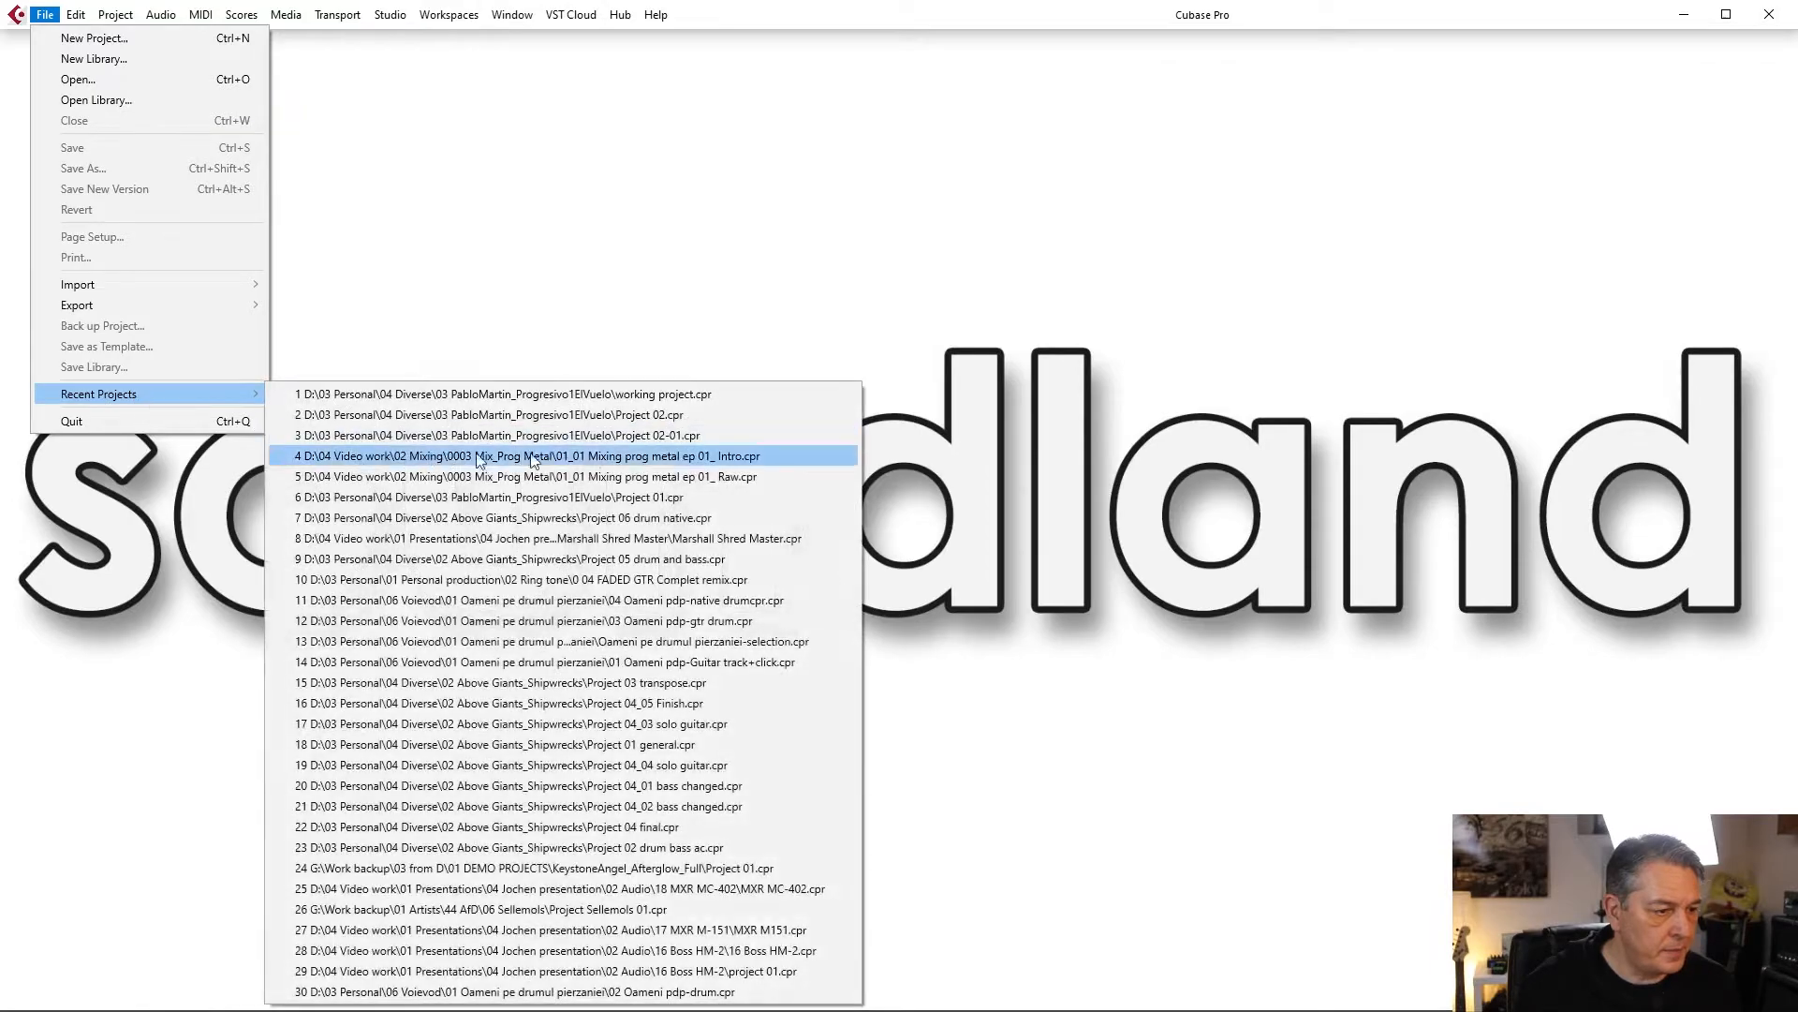
left_click(688, 414)
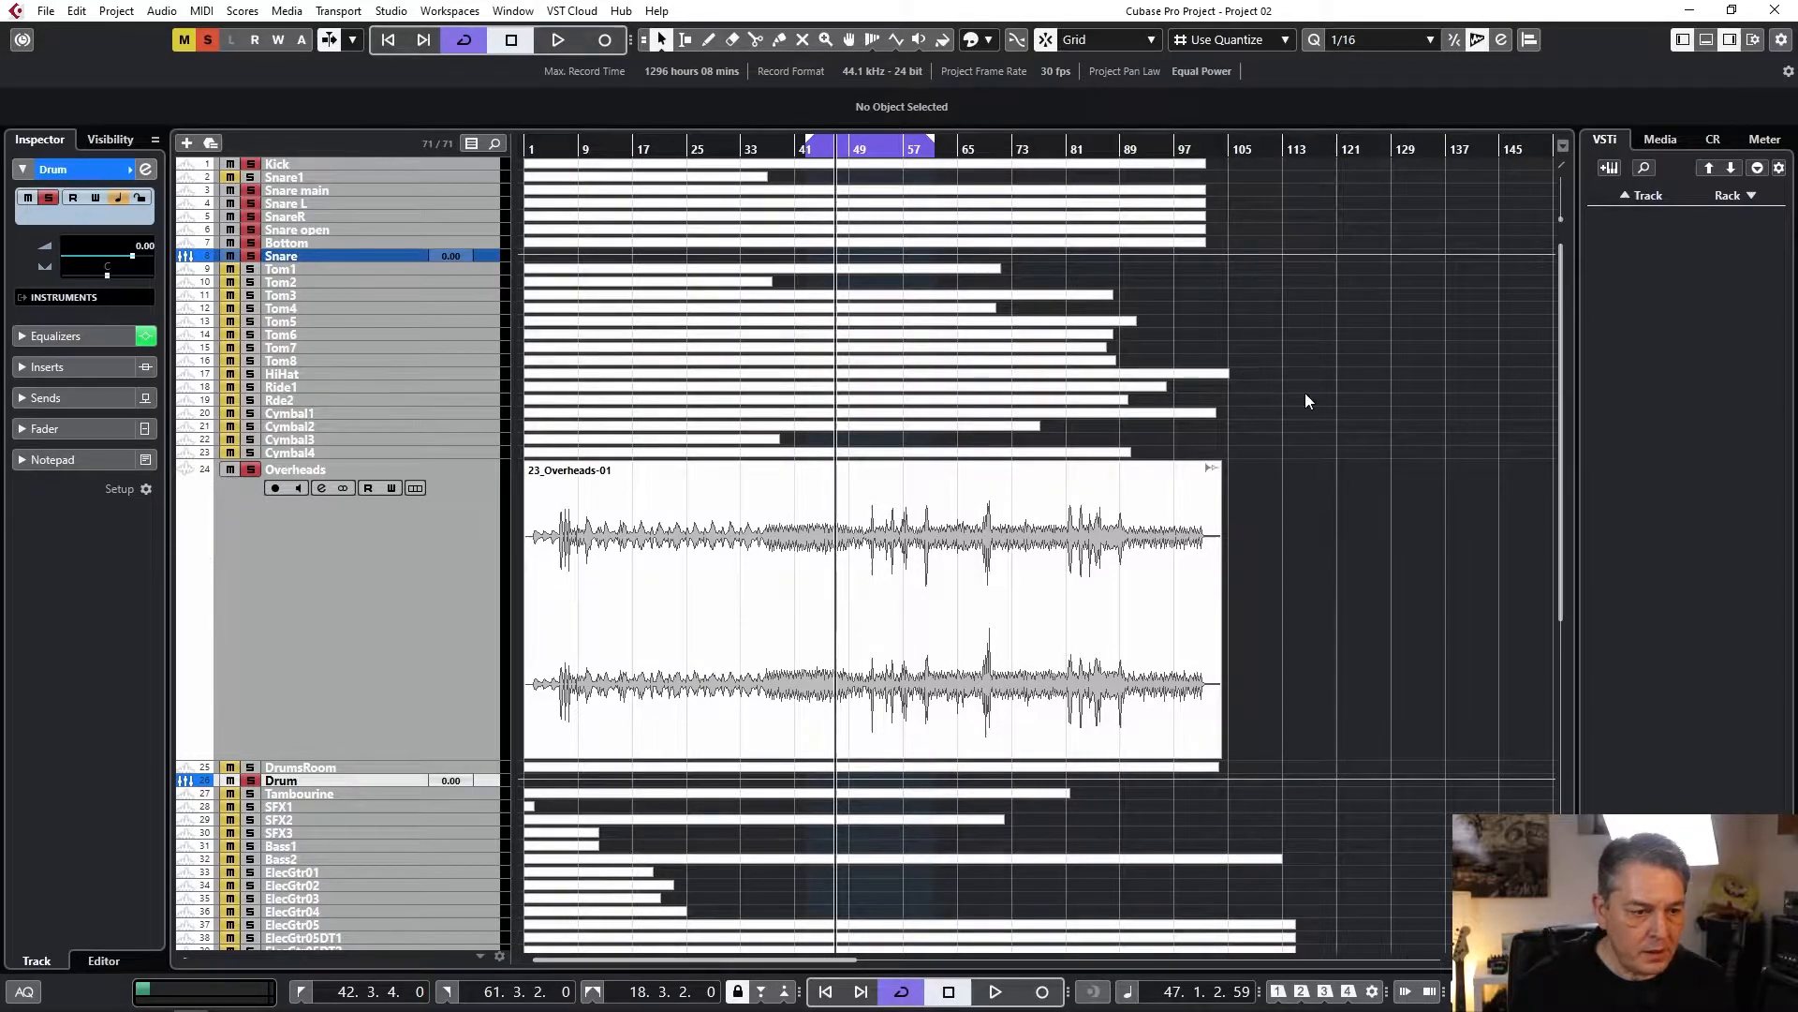
Play the soloed drums of Project 02 from bar 47 and hide the project window's right zone.
key("space")
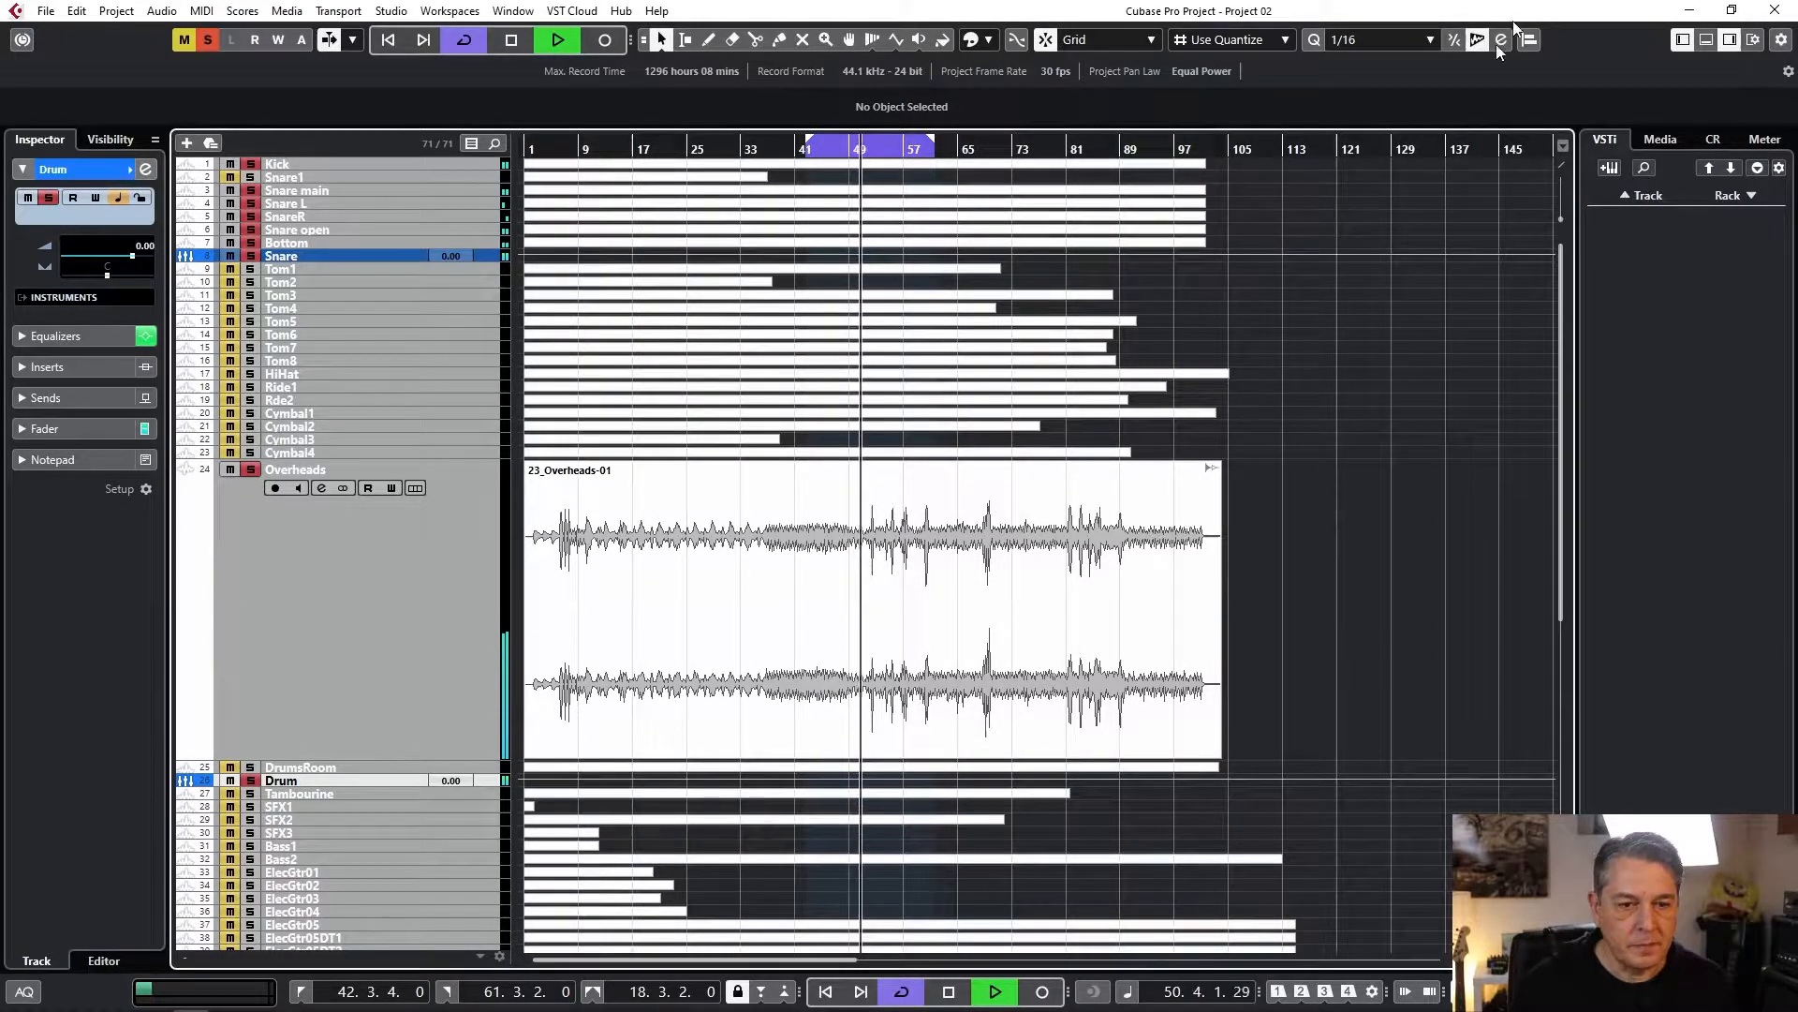
left_click(1729, 42)
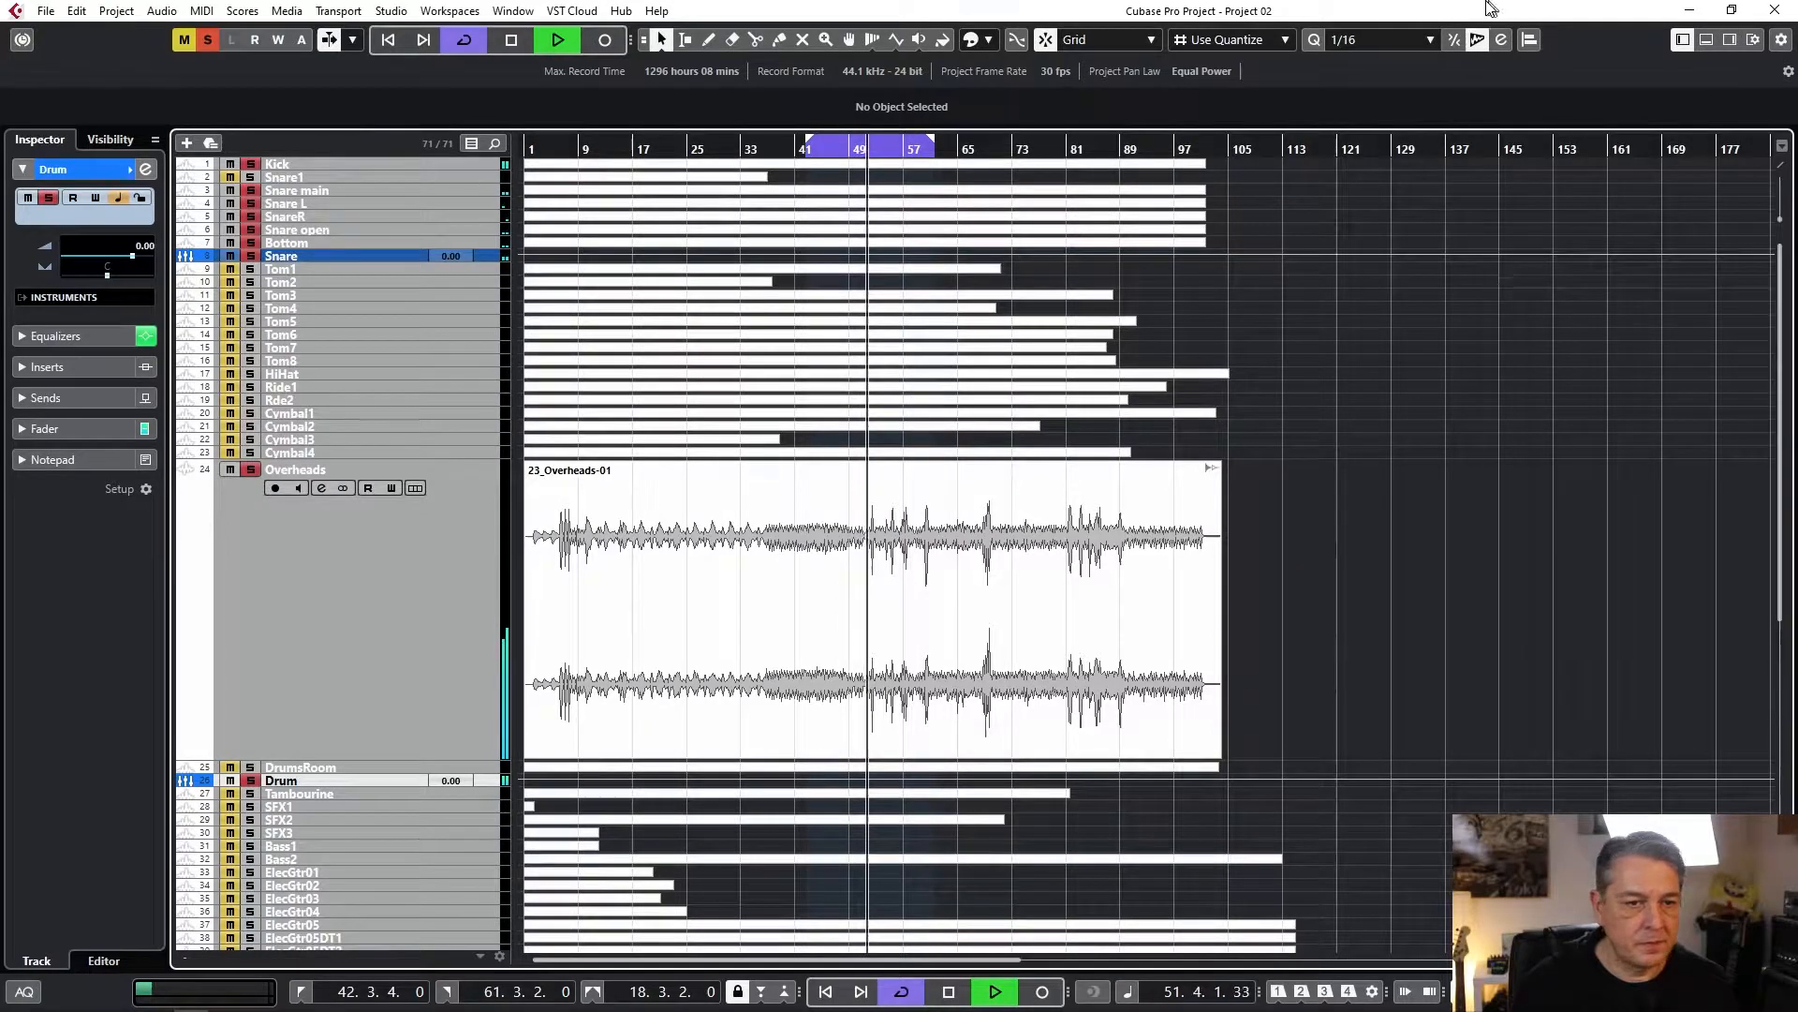
key("space")
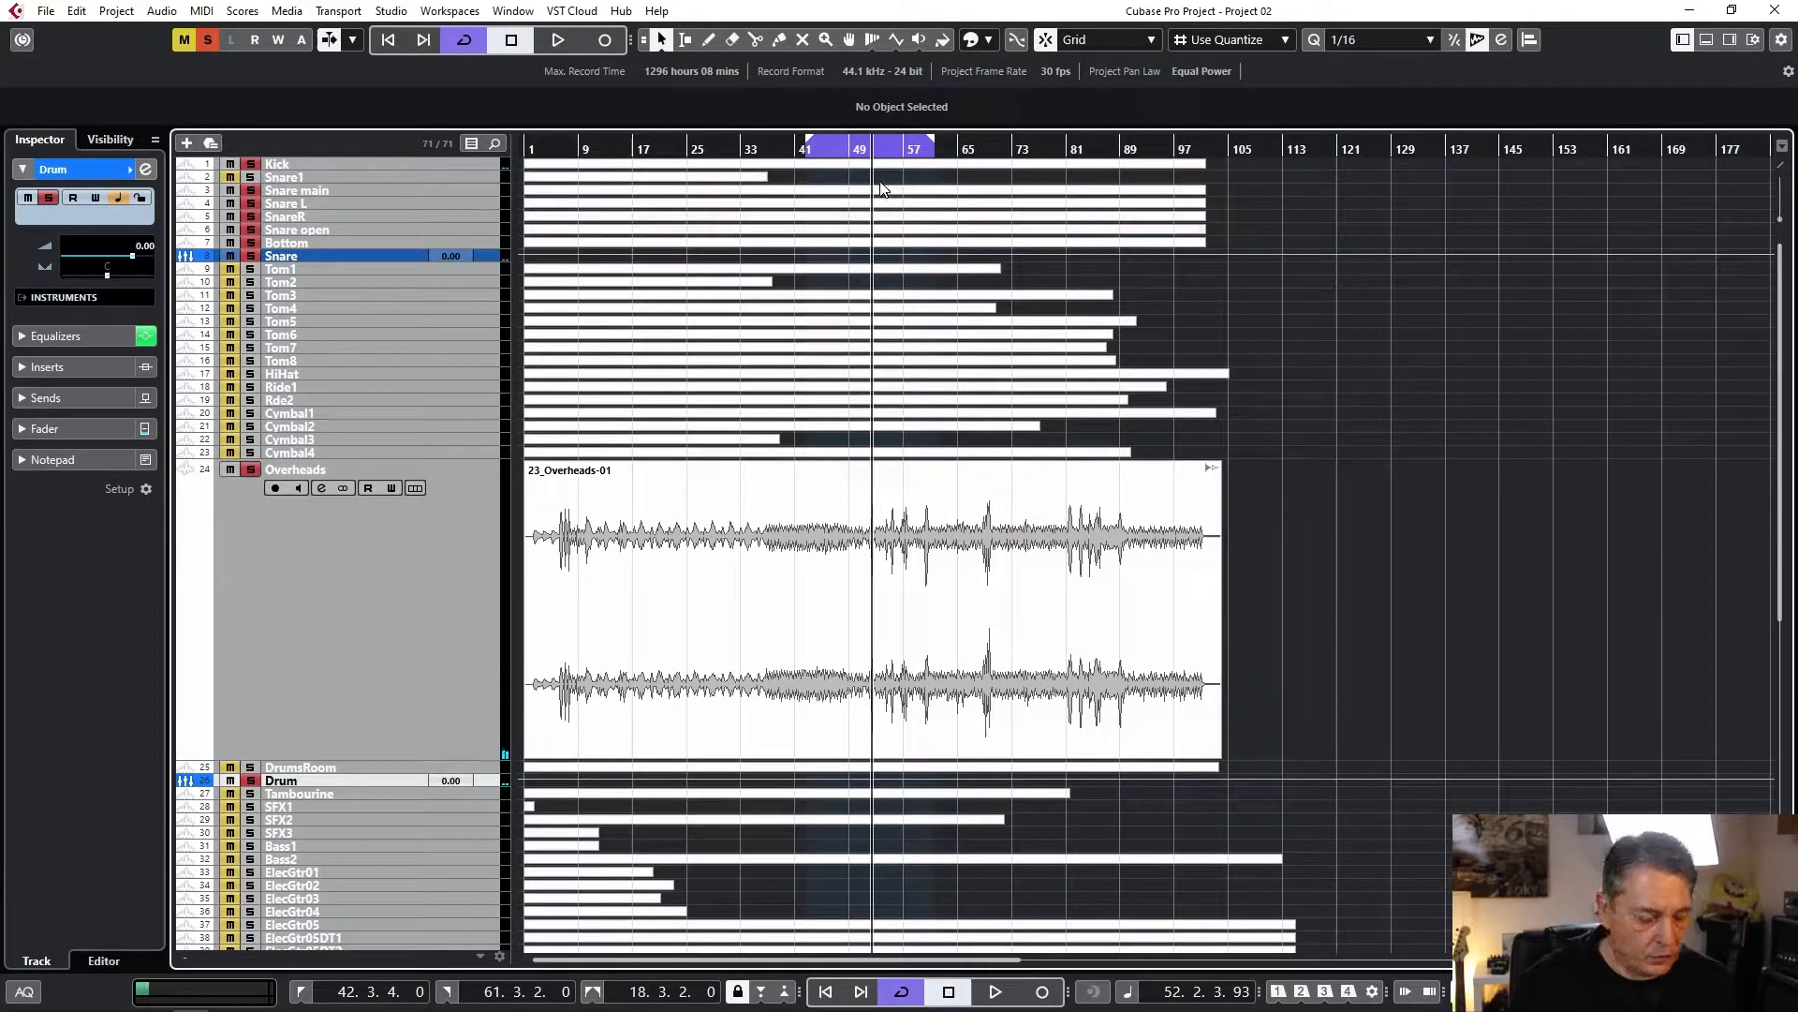
Open the MixConsole and load Tube Compressor into the first insert slot of the ALL group channel.
key("F3")
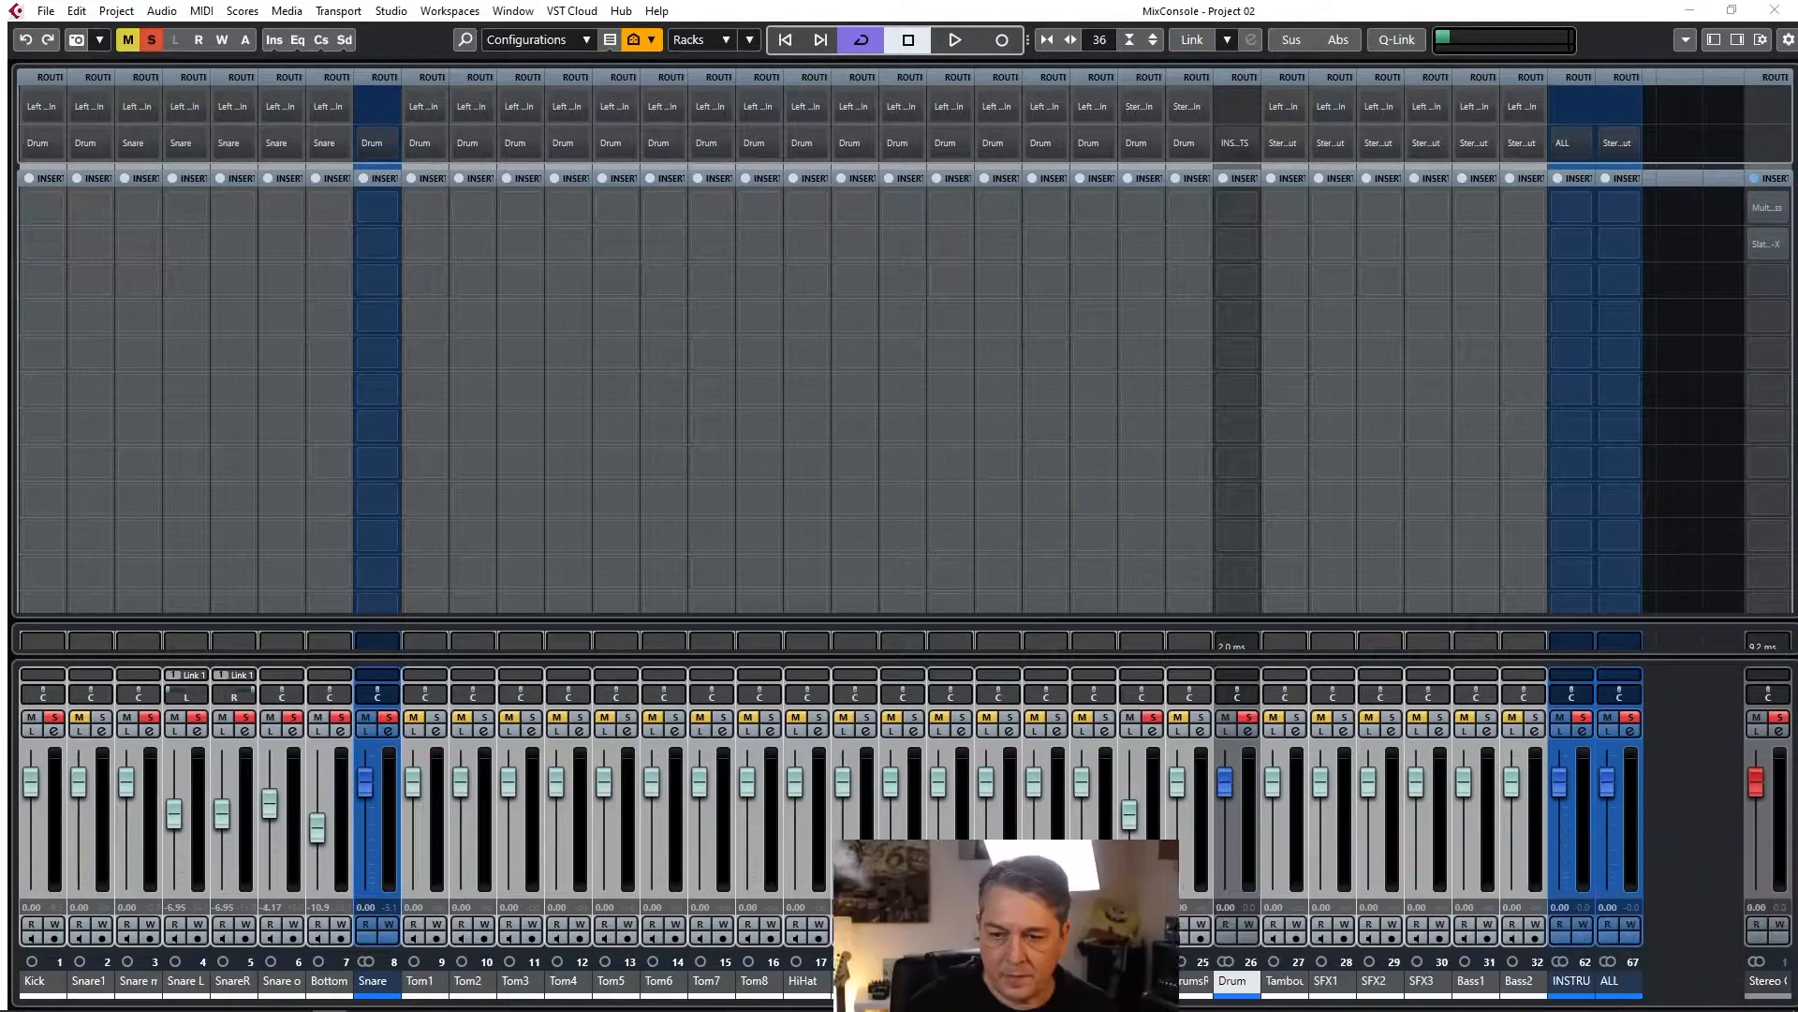
left_click(1628, 850)
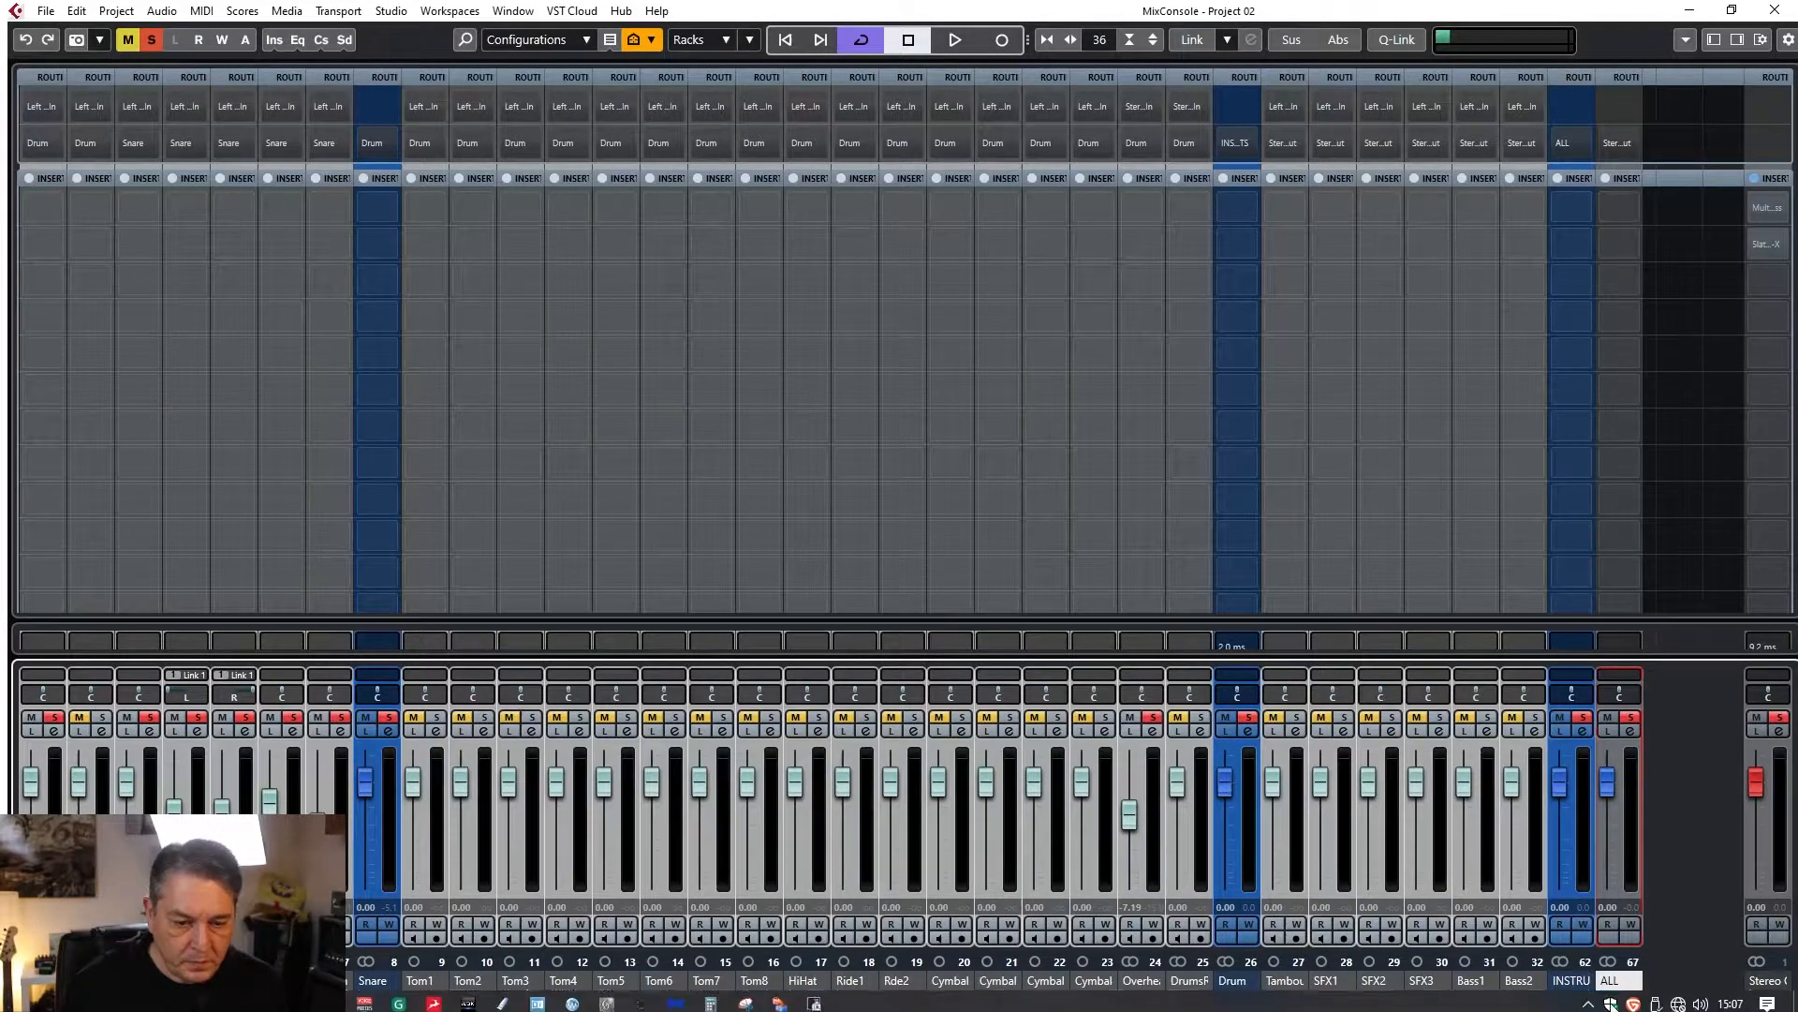
left_click(1579, 863)
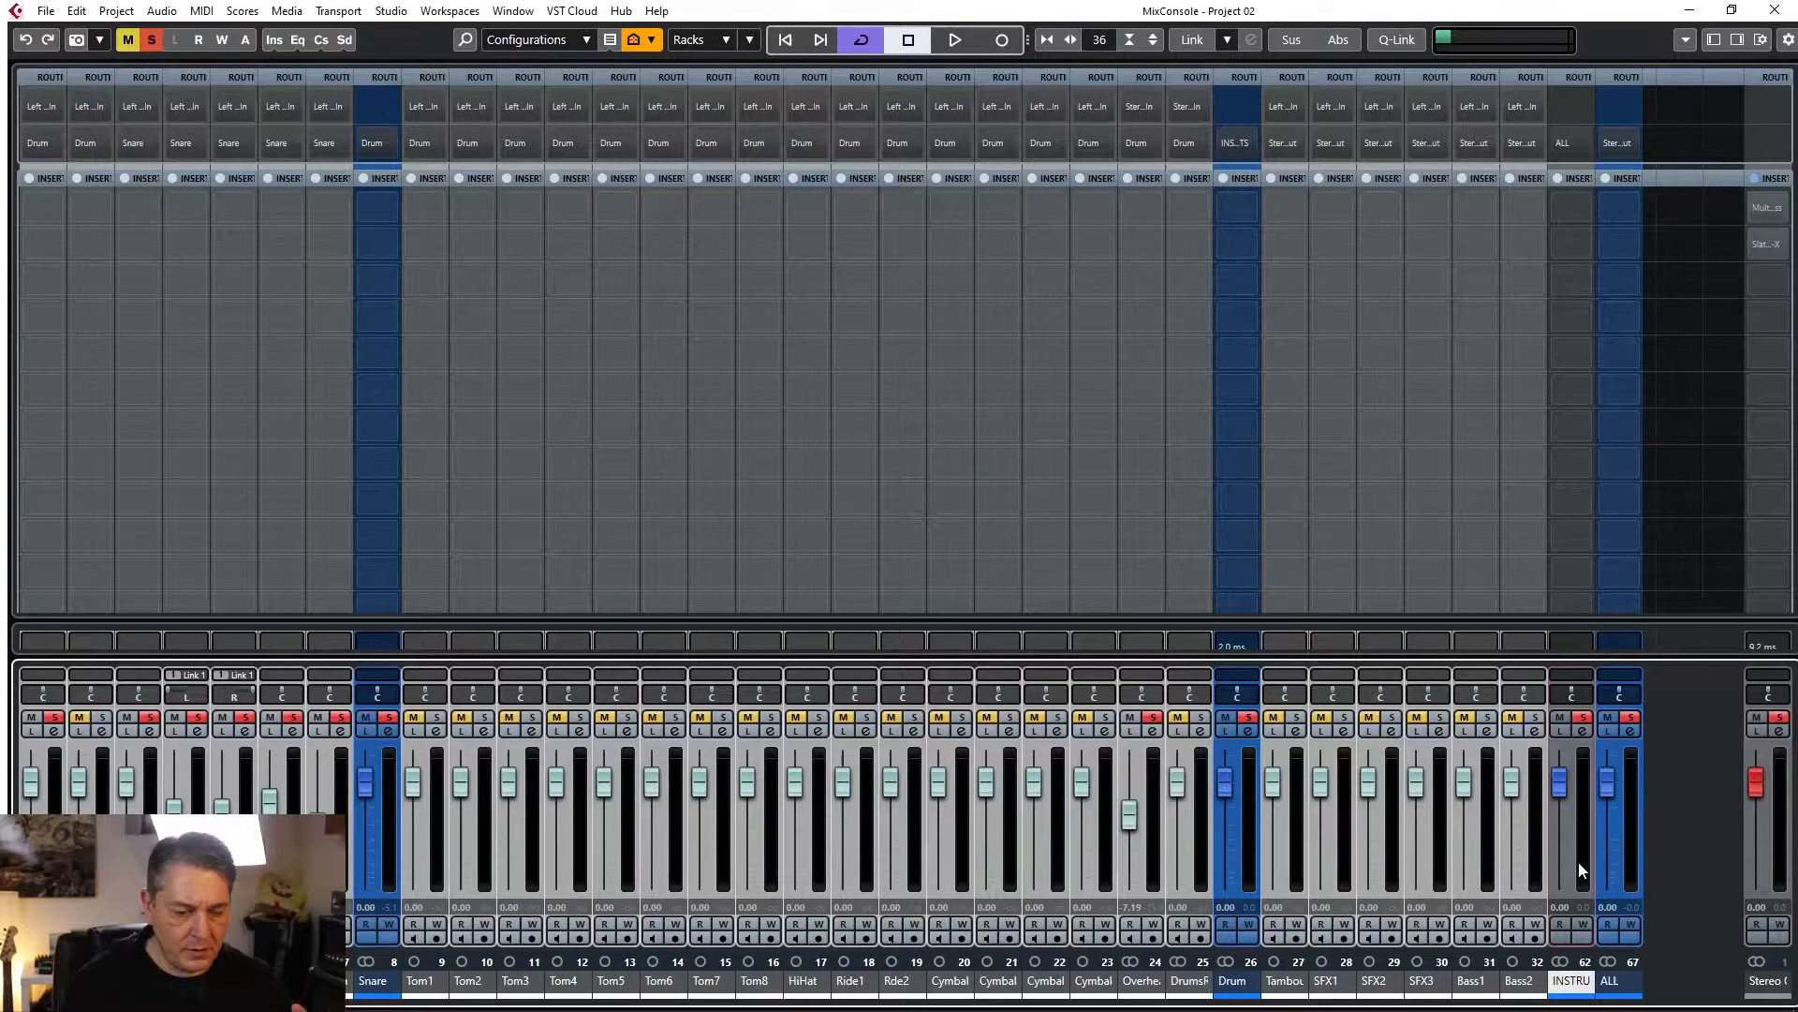
left_click(1577, 861)
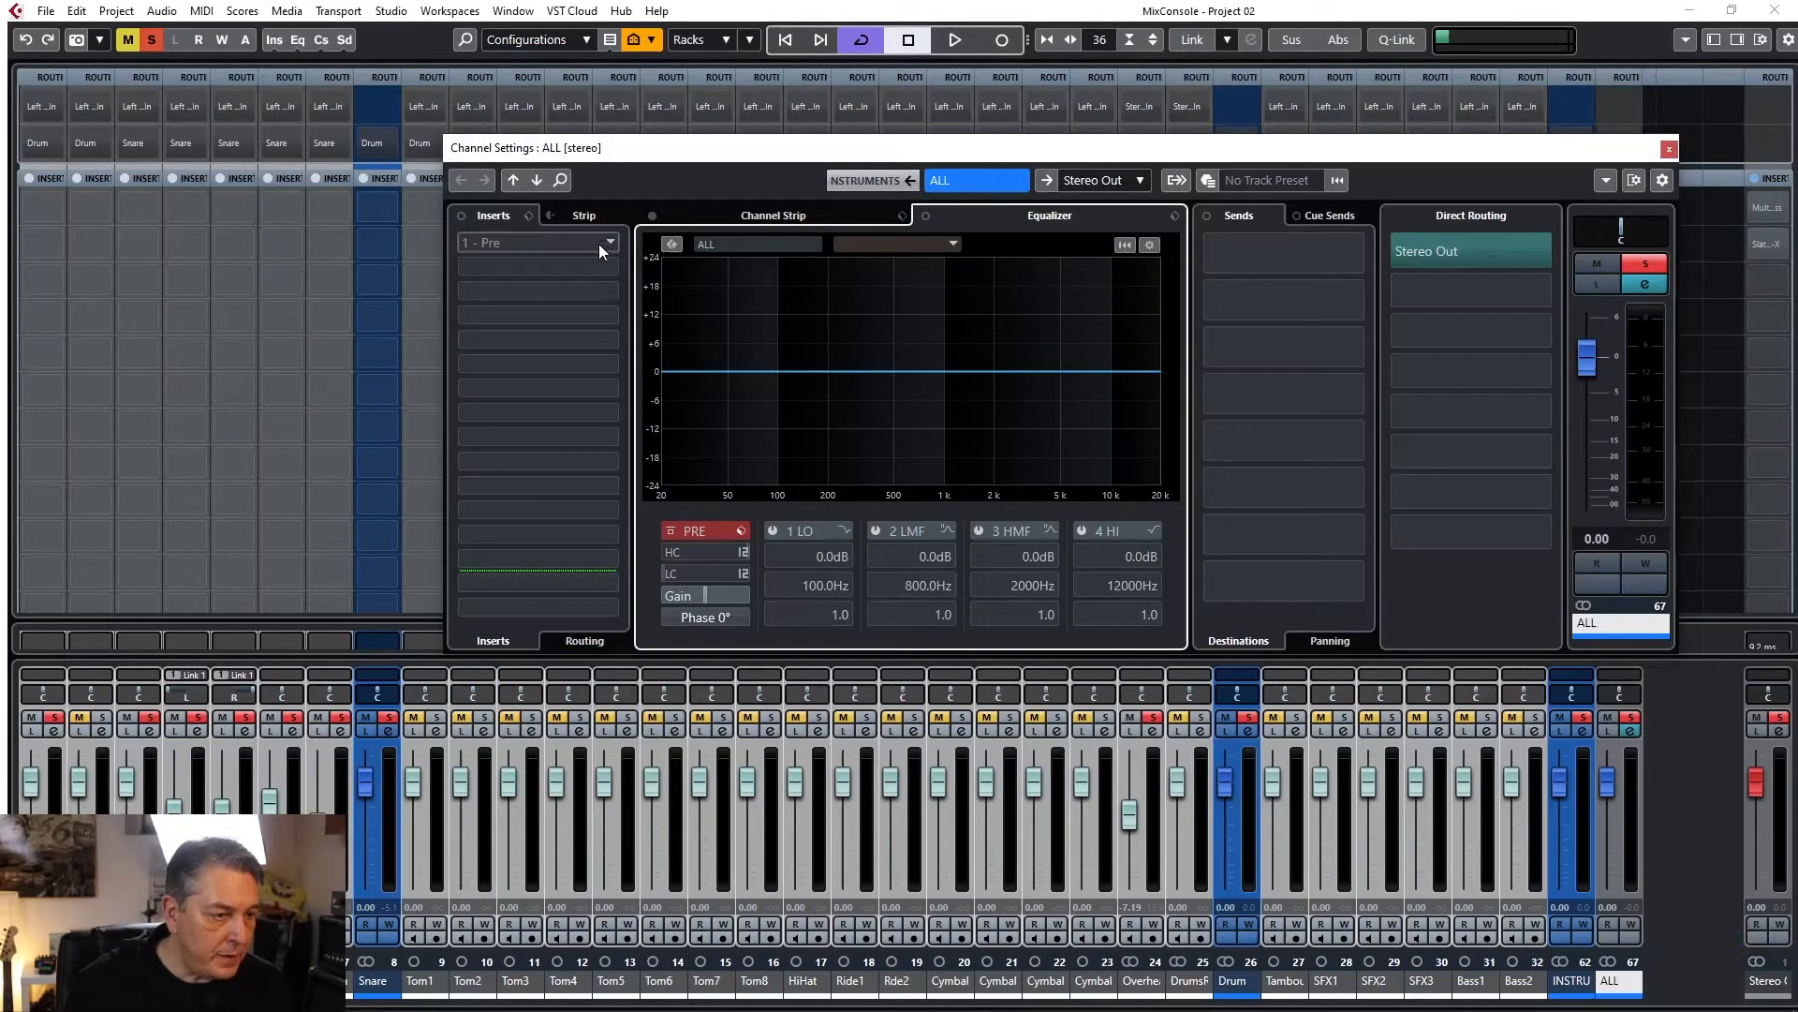
left_click(599, 243)
scroll(545, 637, "down", 10)
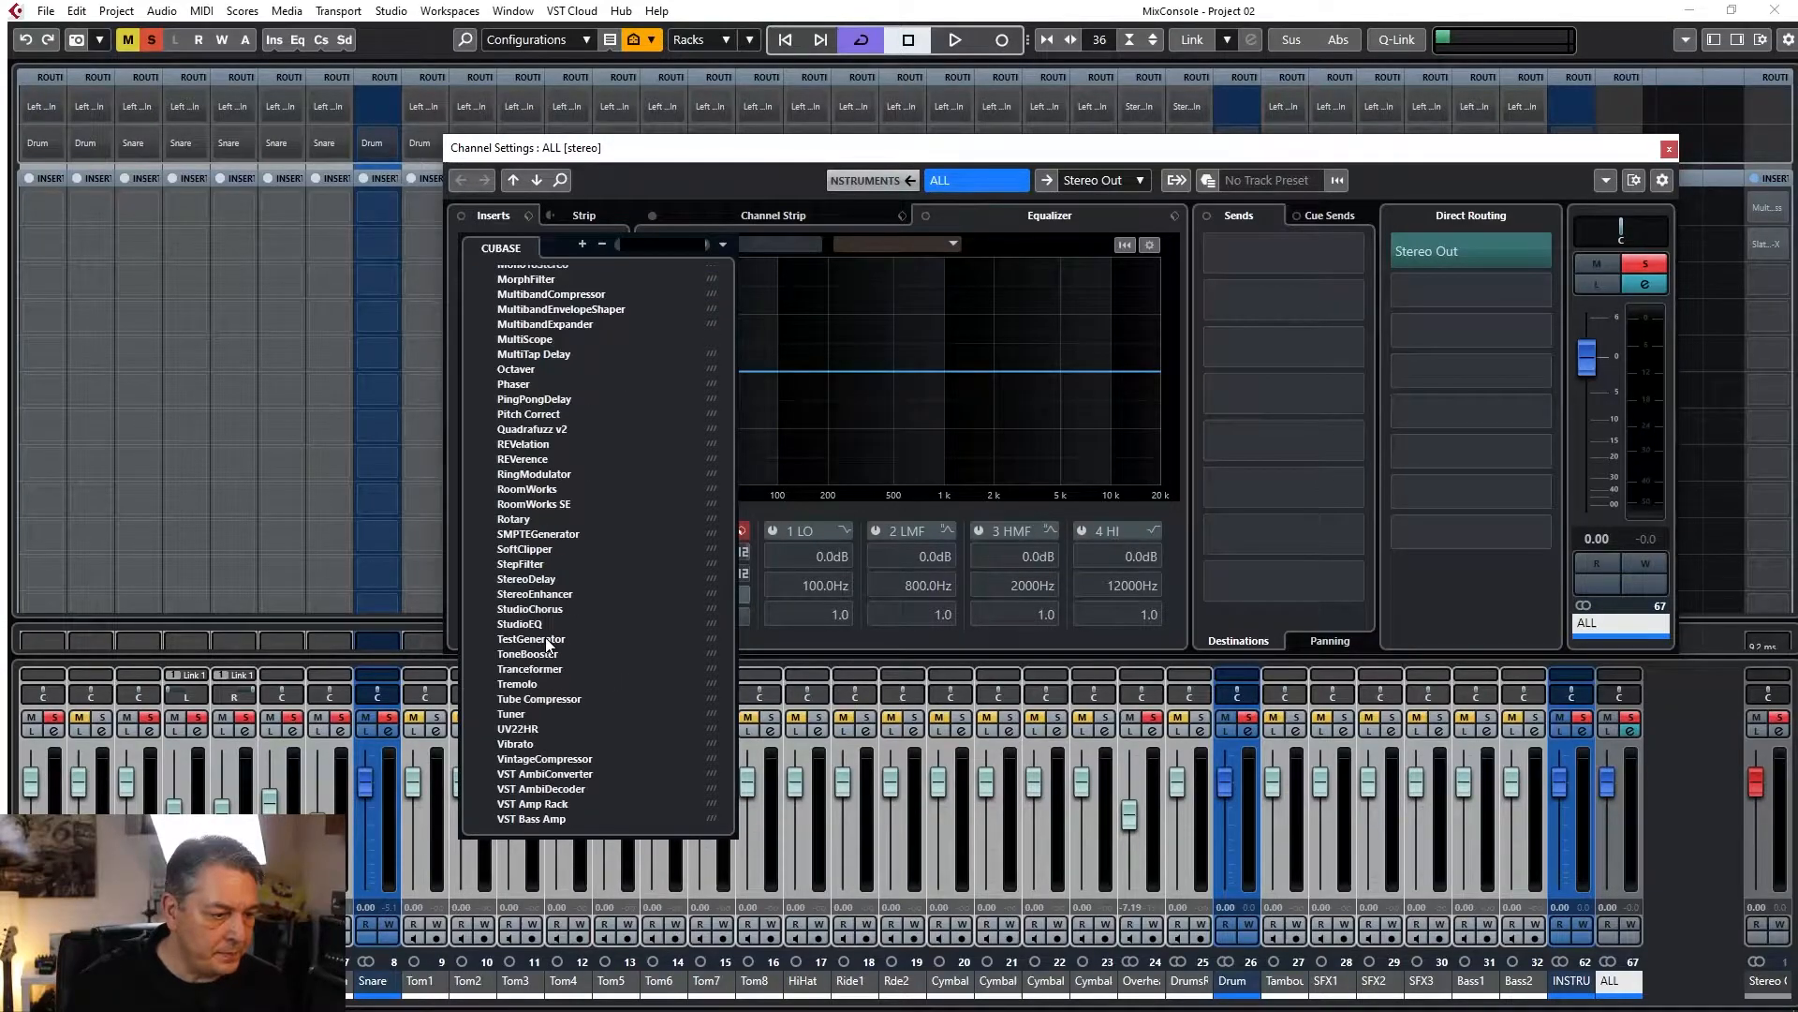
left_click(566, 696)
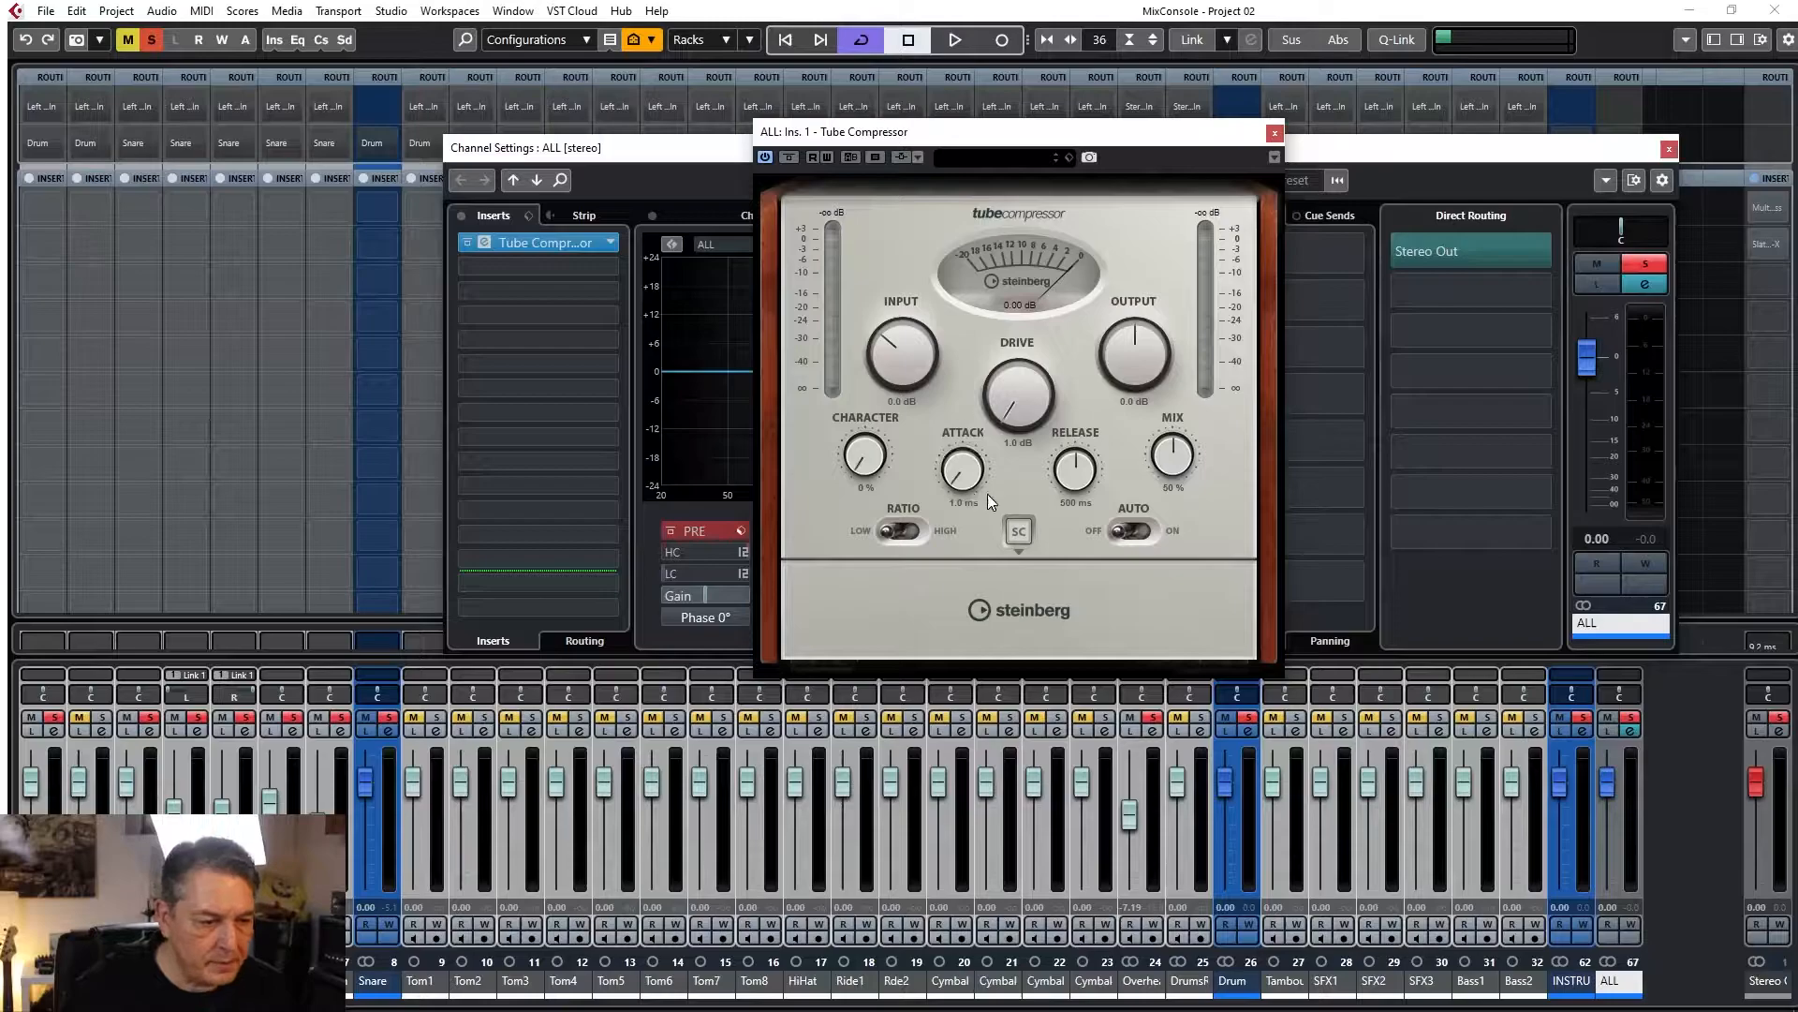
Load the AM Master Buss preset in the Tube Compressor and audition it on the drums.
left_click(993, 159)
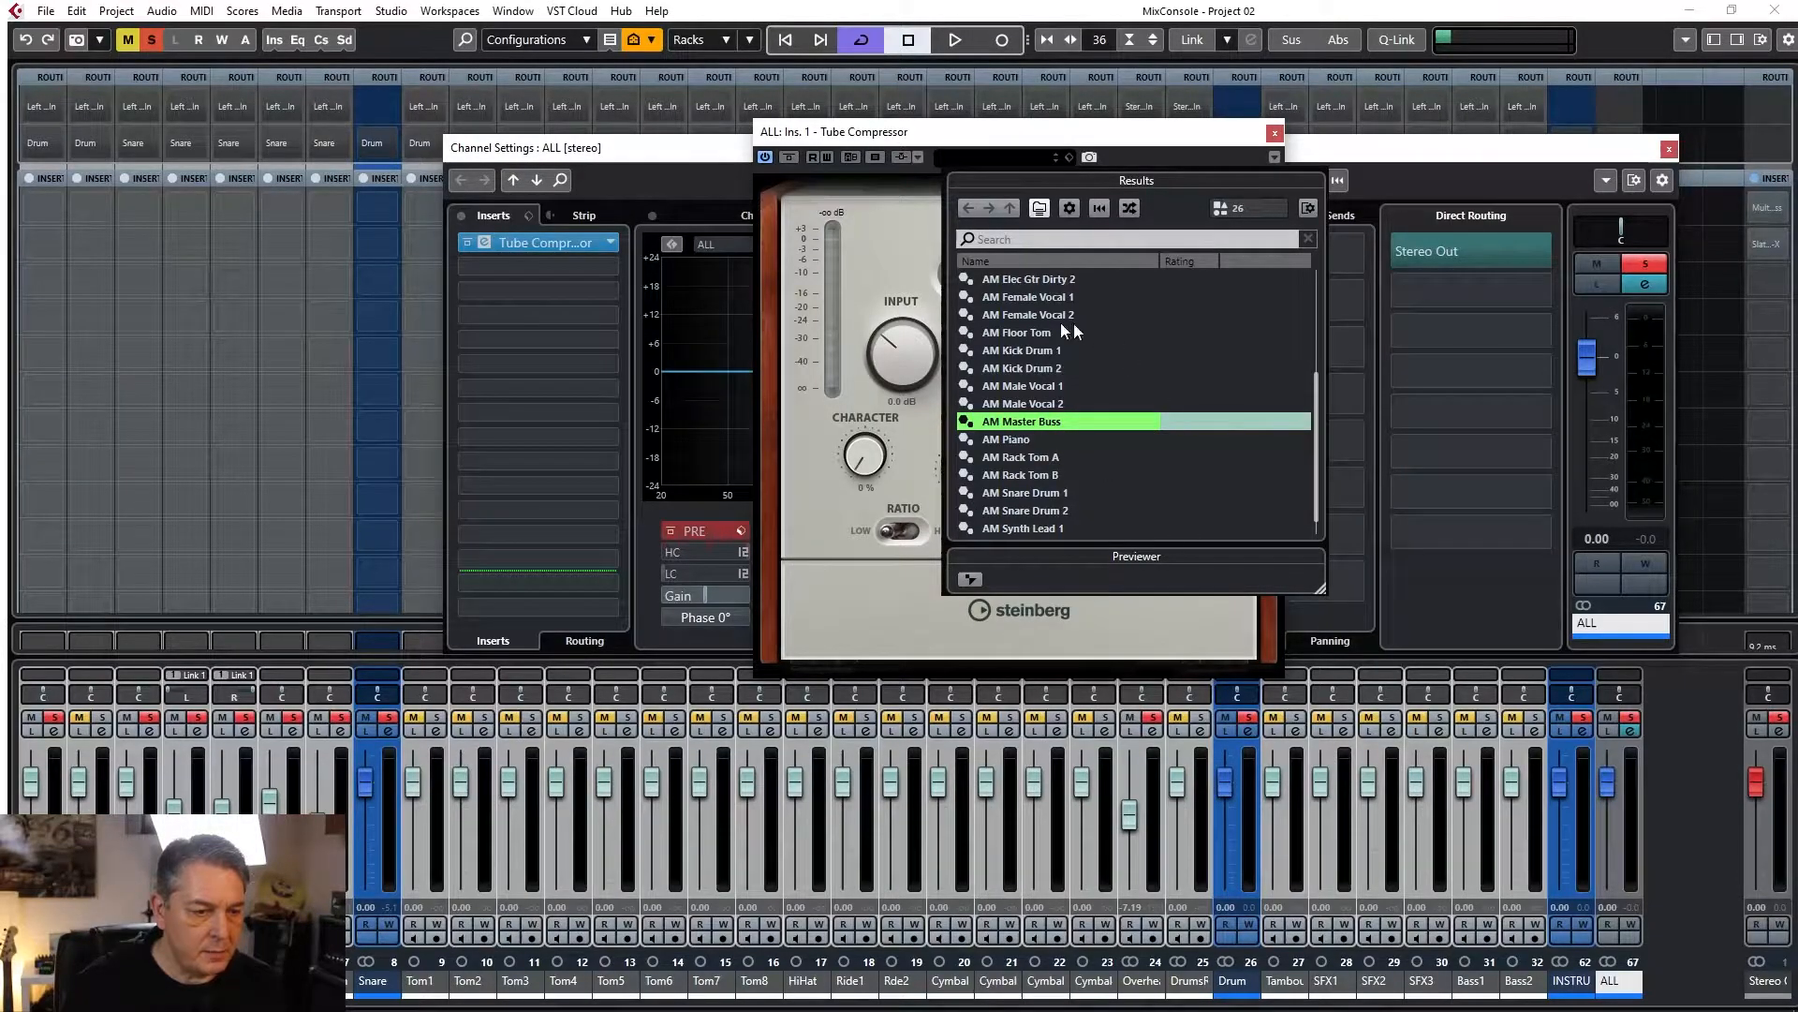
left_click(1071, 423)
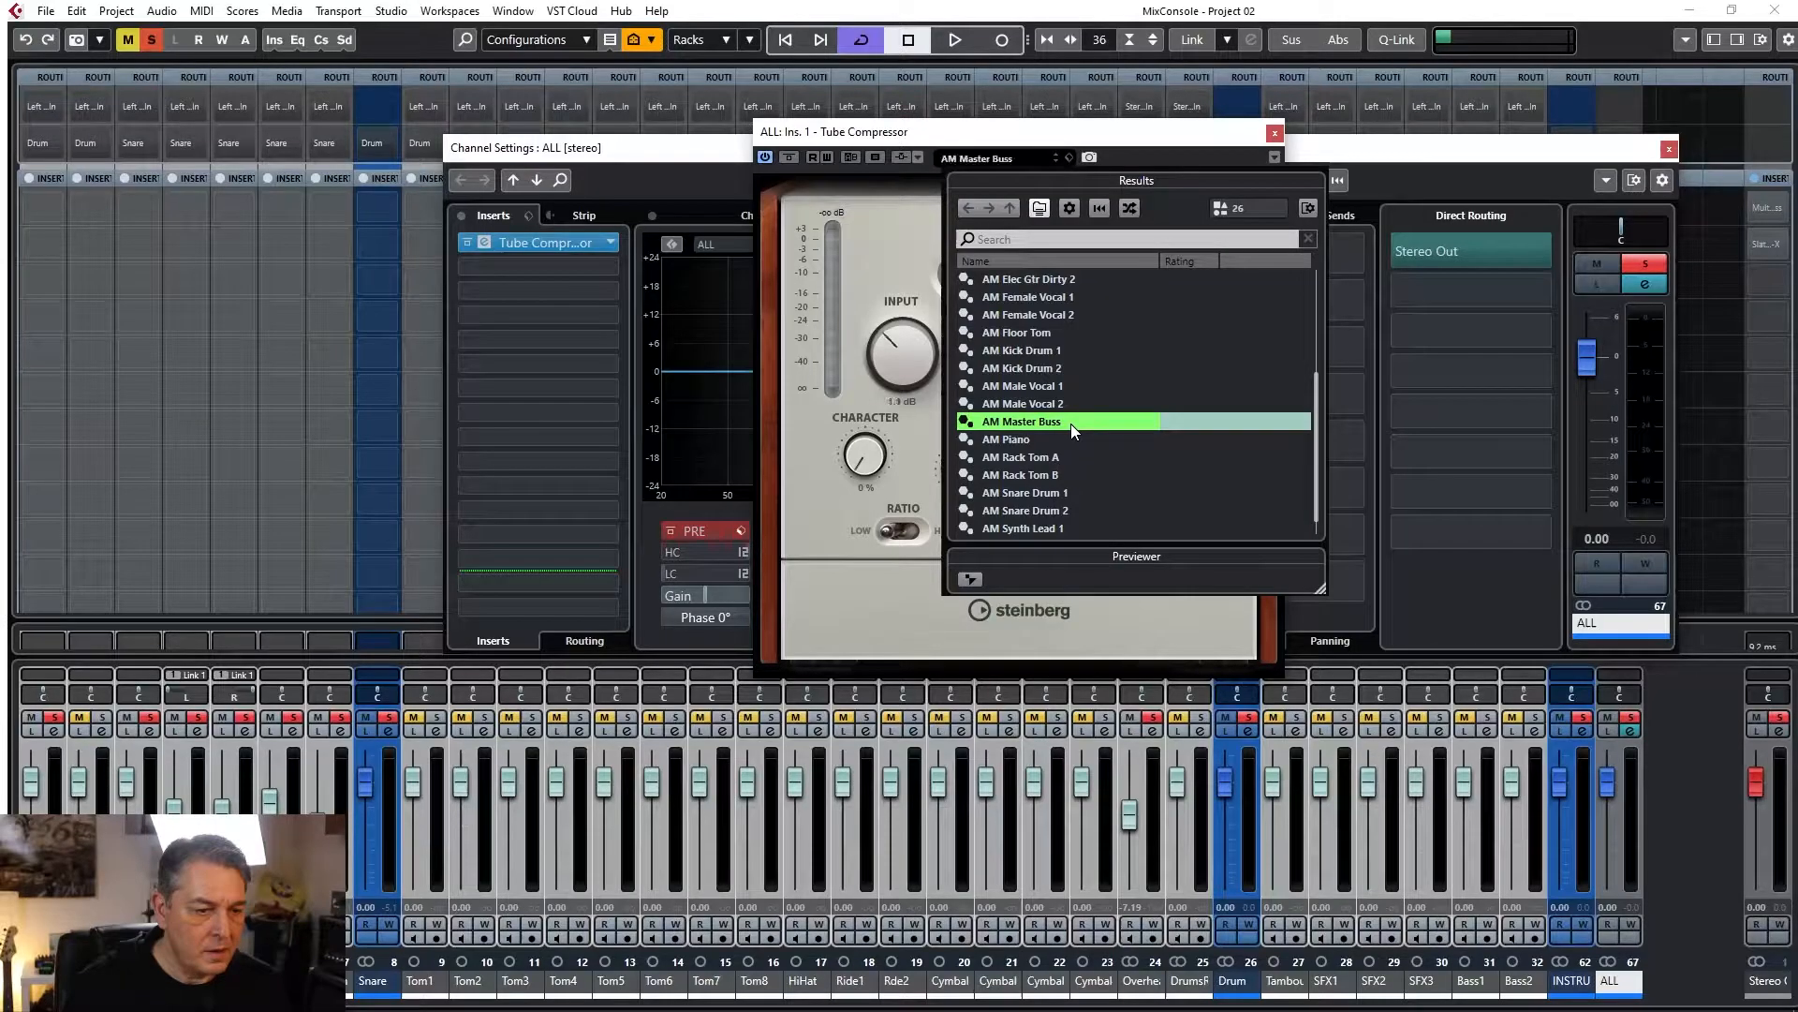
left_click(866, 217)
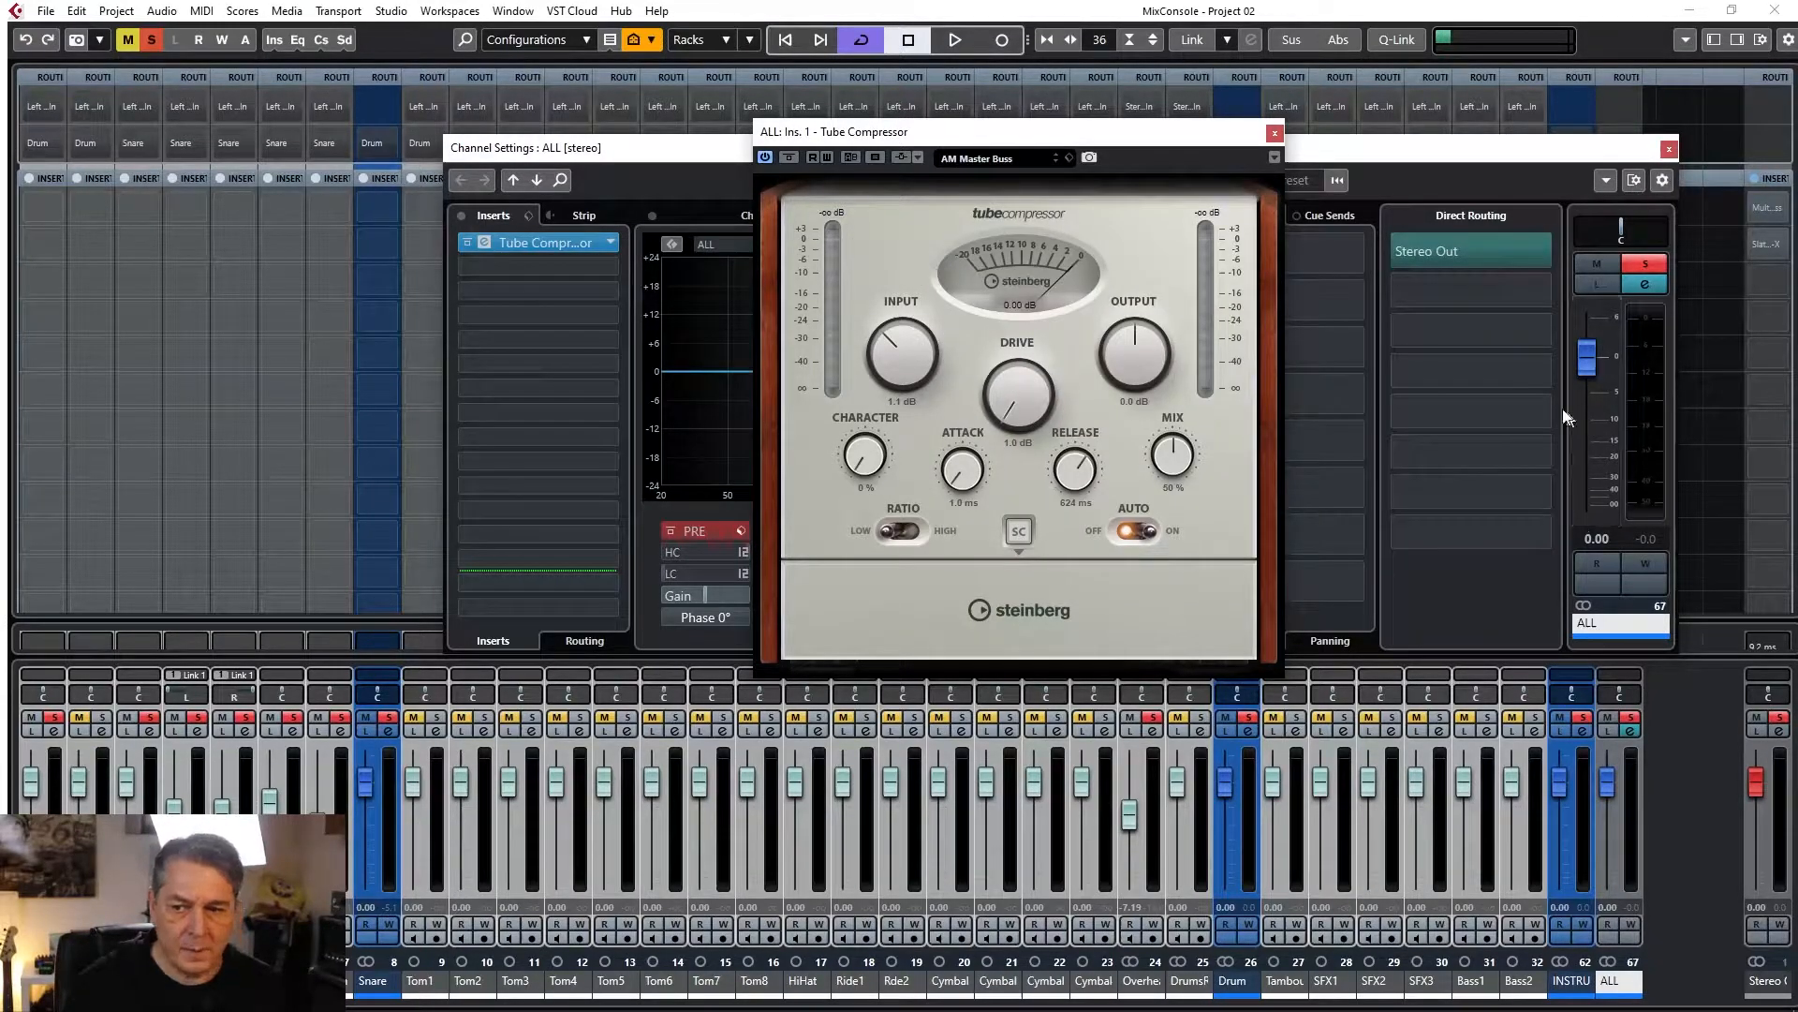
key("space")
mouse_move(1431, 530)
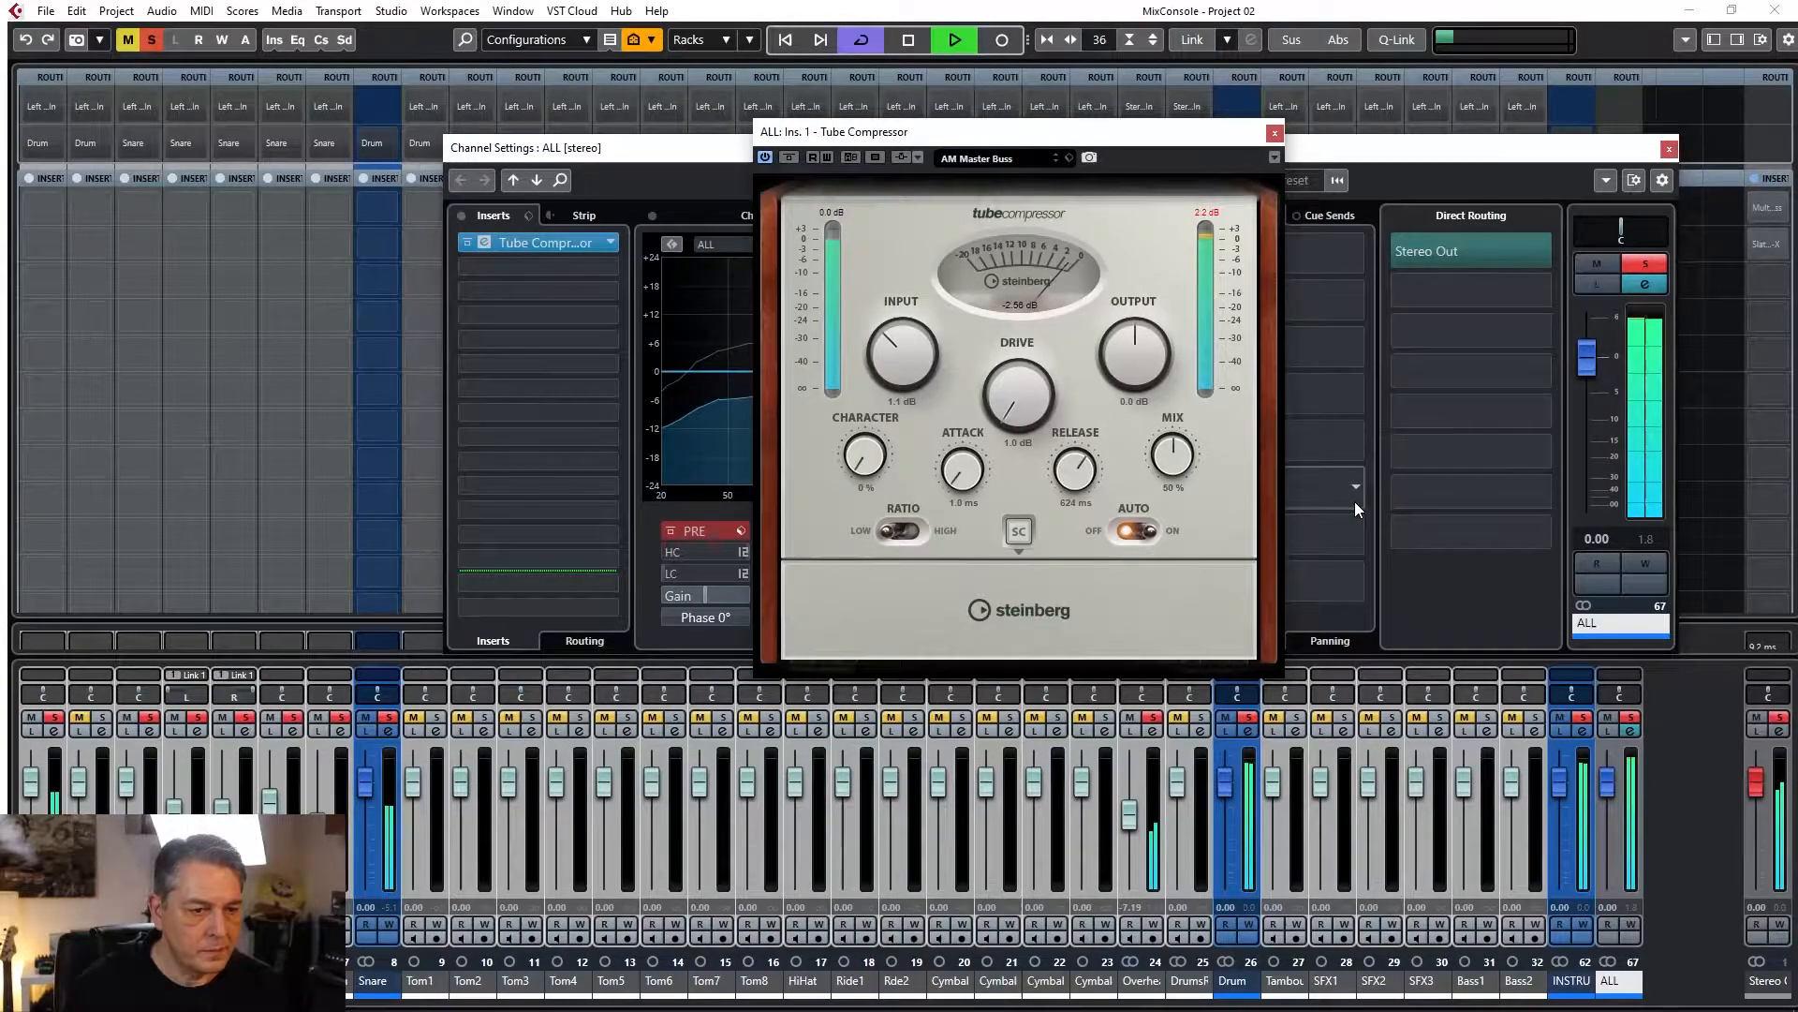
key("space")
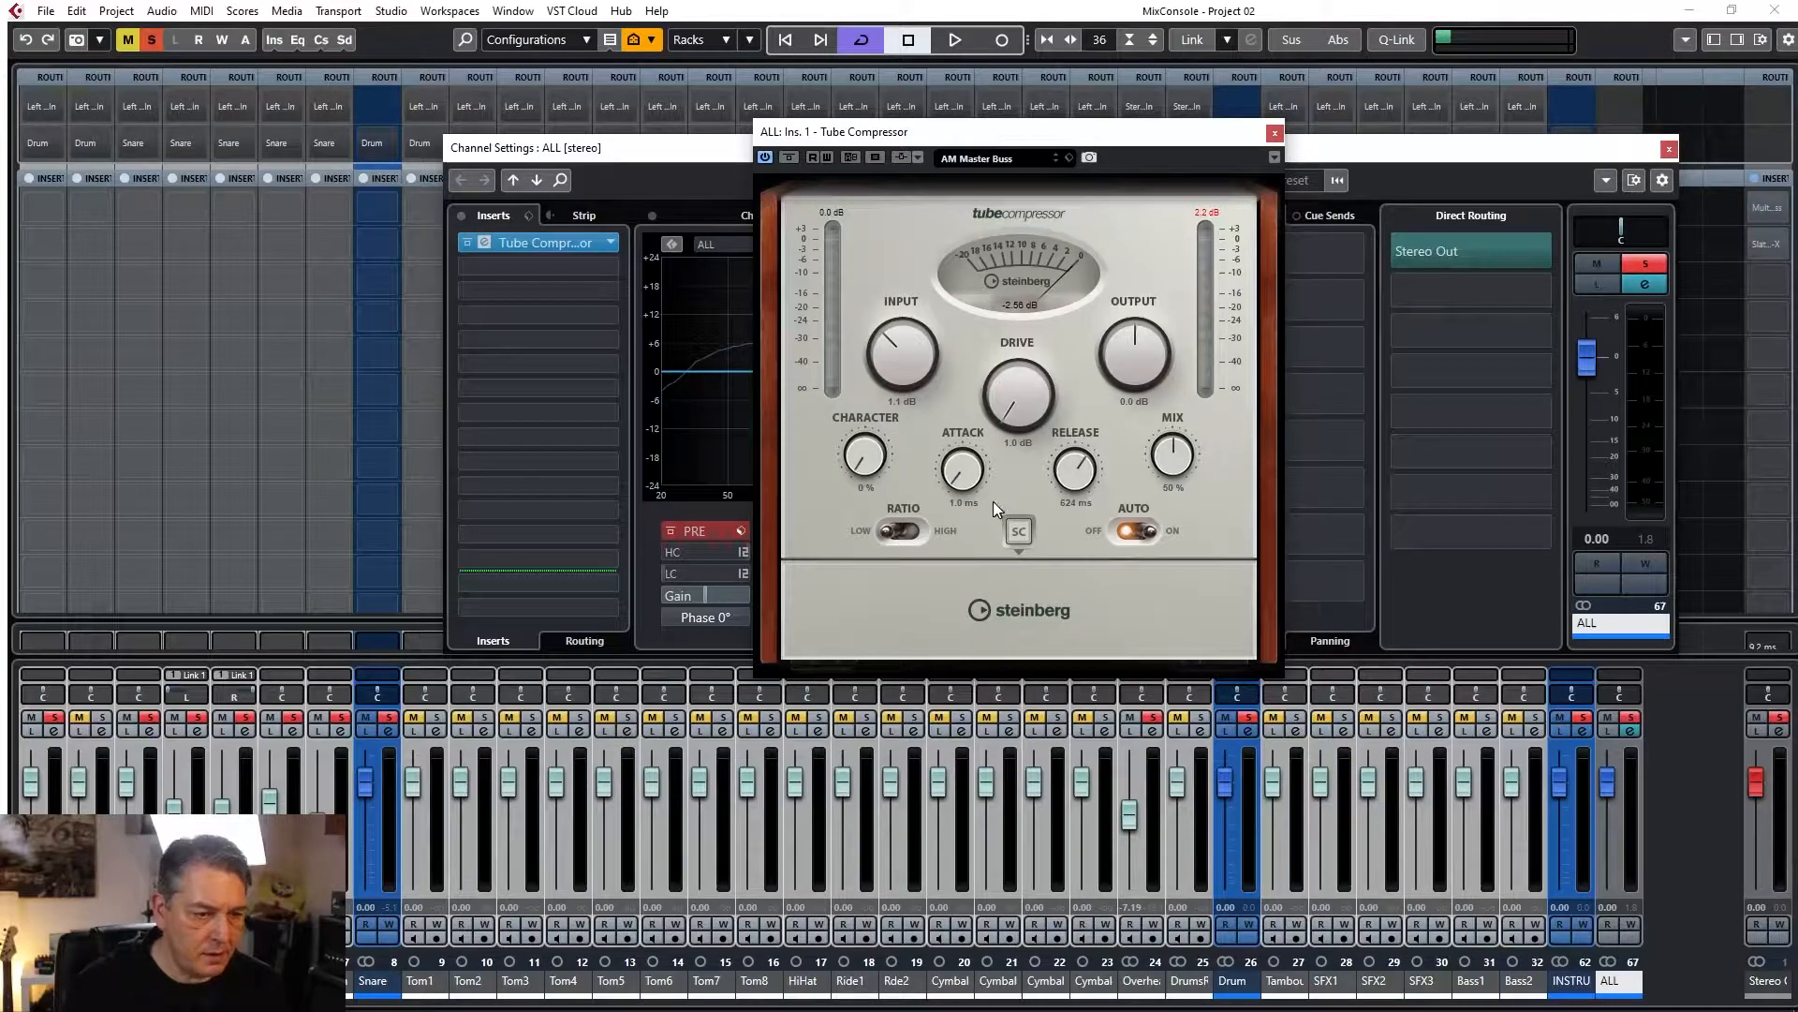
Set the Tube Compressor's attack to 32.5 ms and release to 10 ms, with automatic release off.
mouse_move(963, 480)
left_mouse_down()
mouse_move(981, 453)
mouse_move(959, 481)
left_mouse_up()
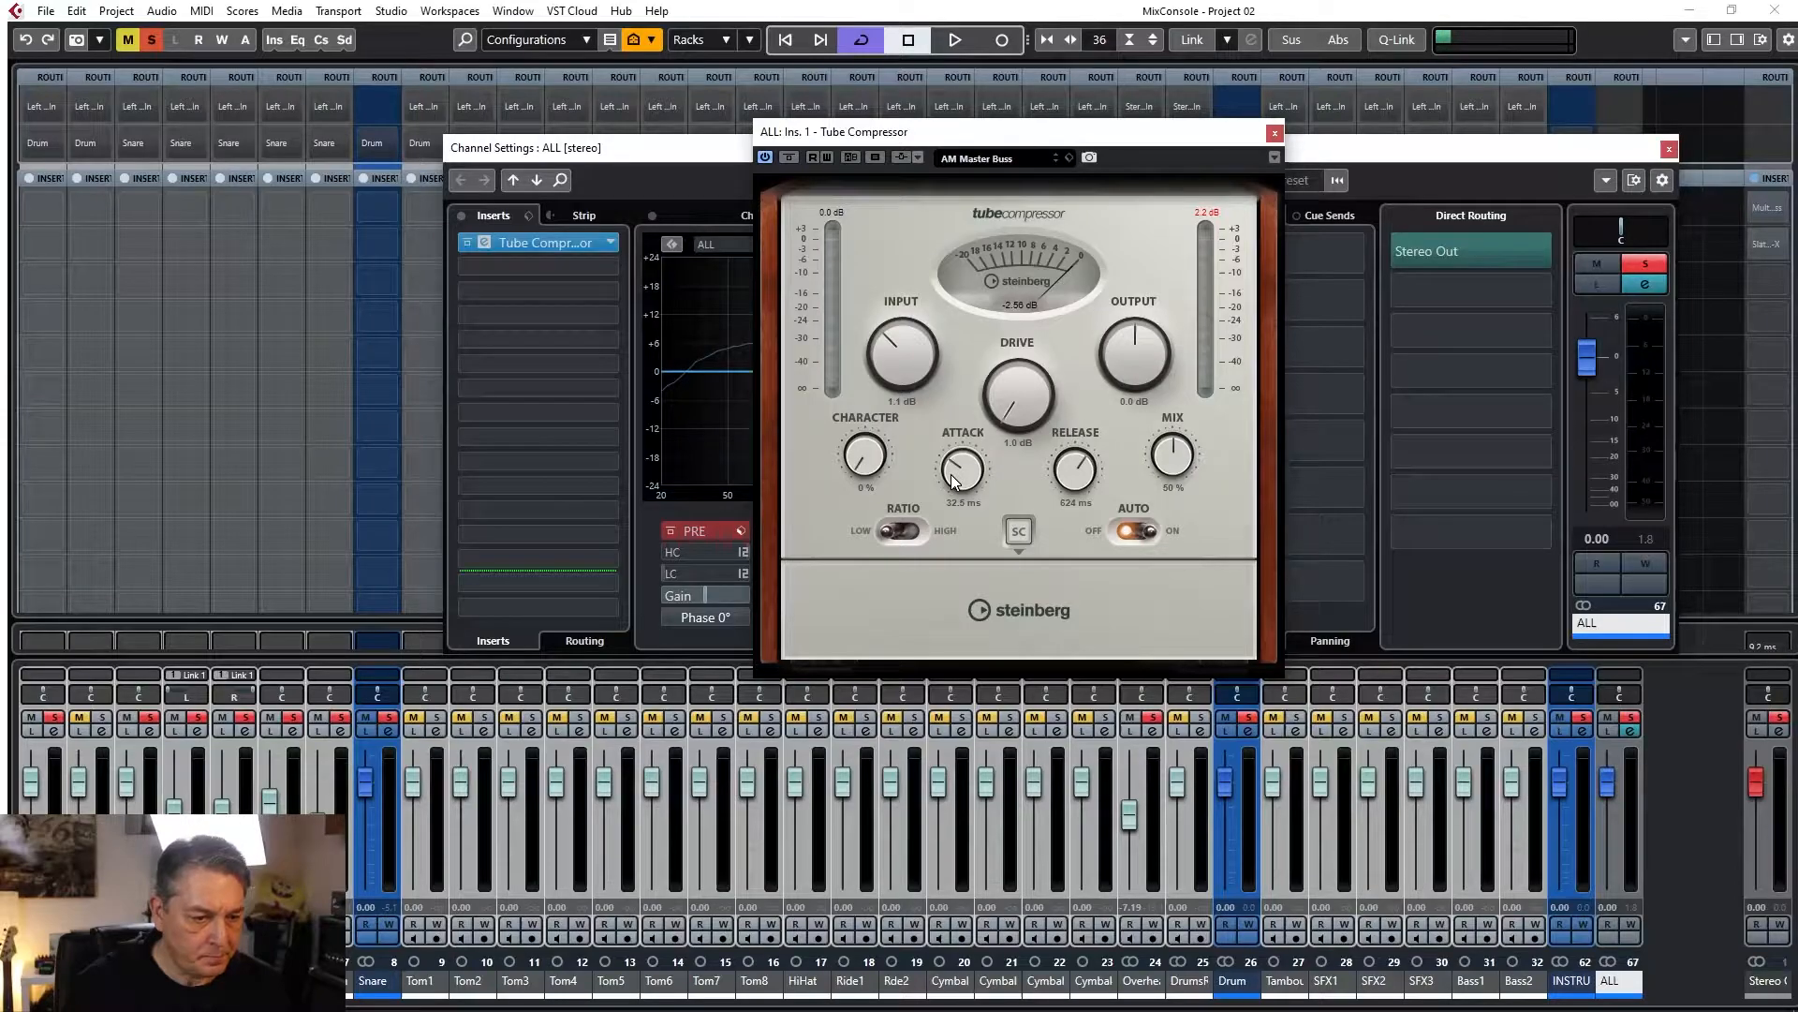
left_click_drag(1086, 465, 1096, 597)
left_click(1137, 530)
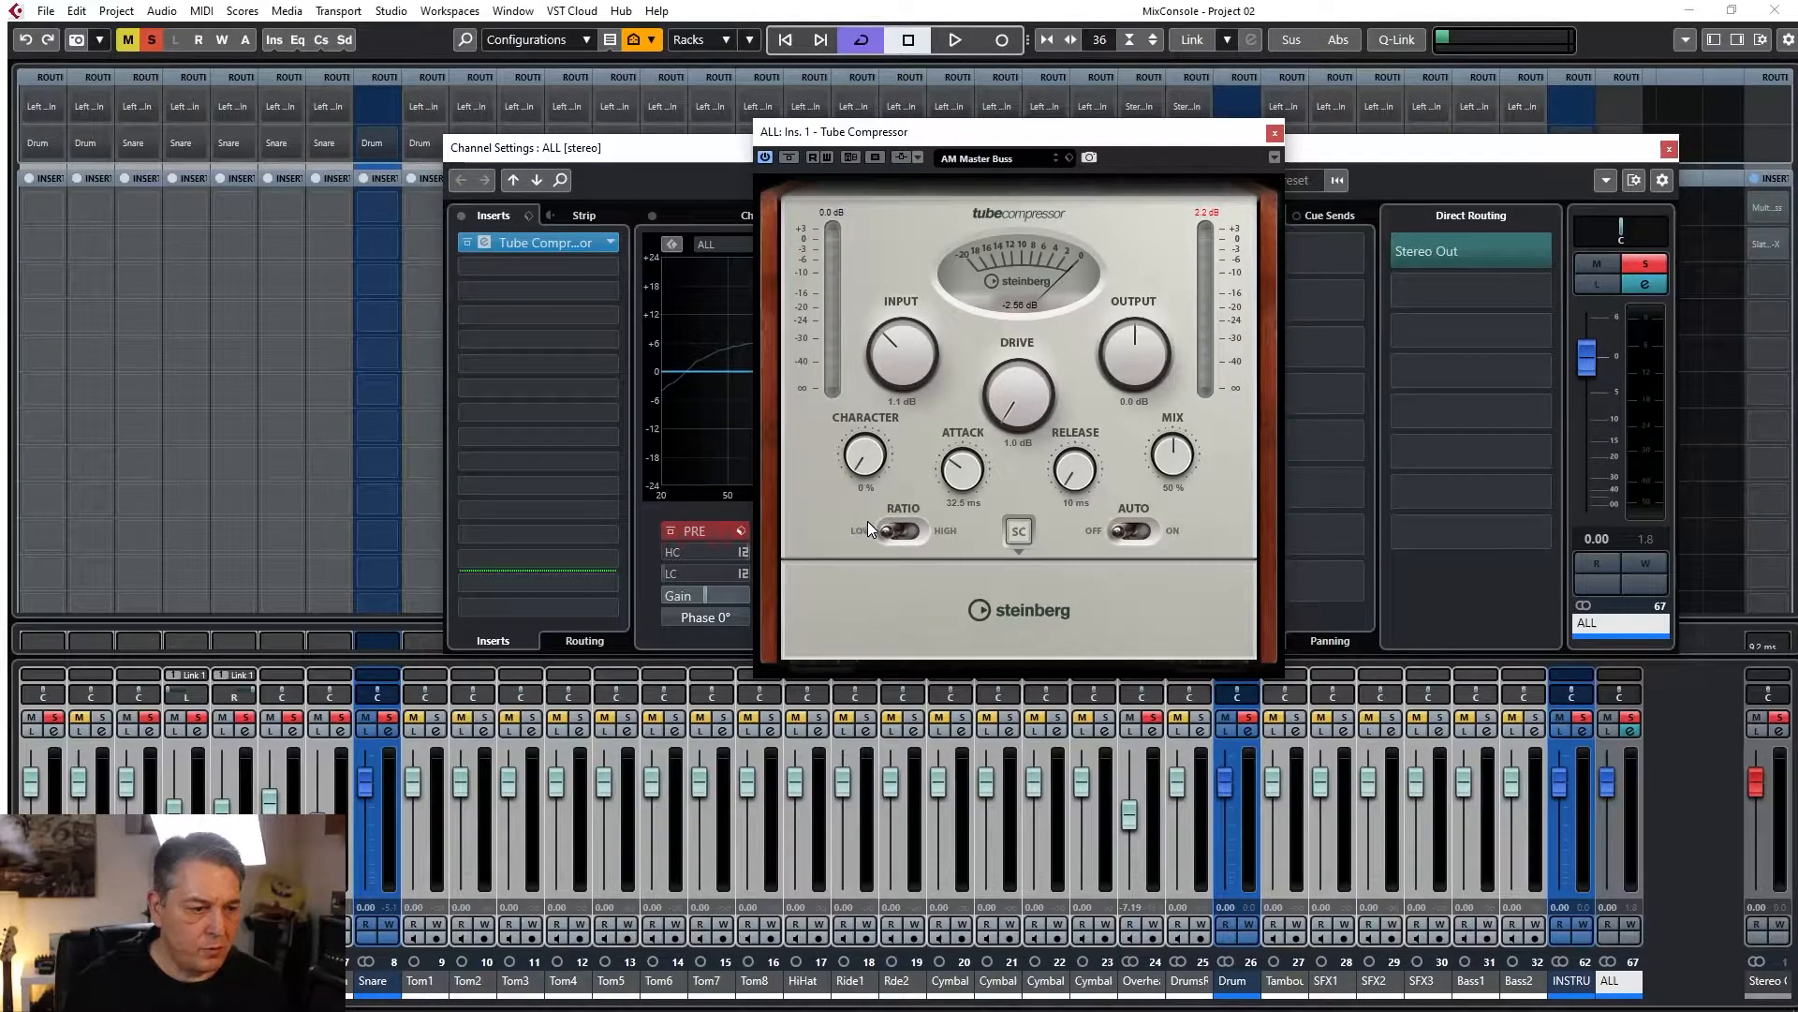
left_click(897, 534)
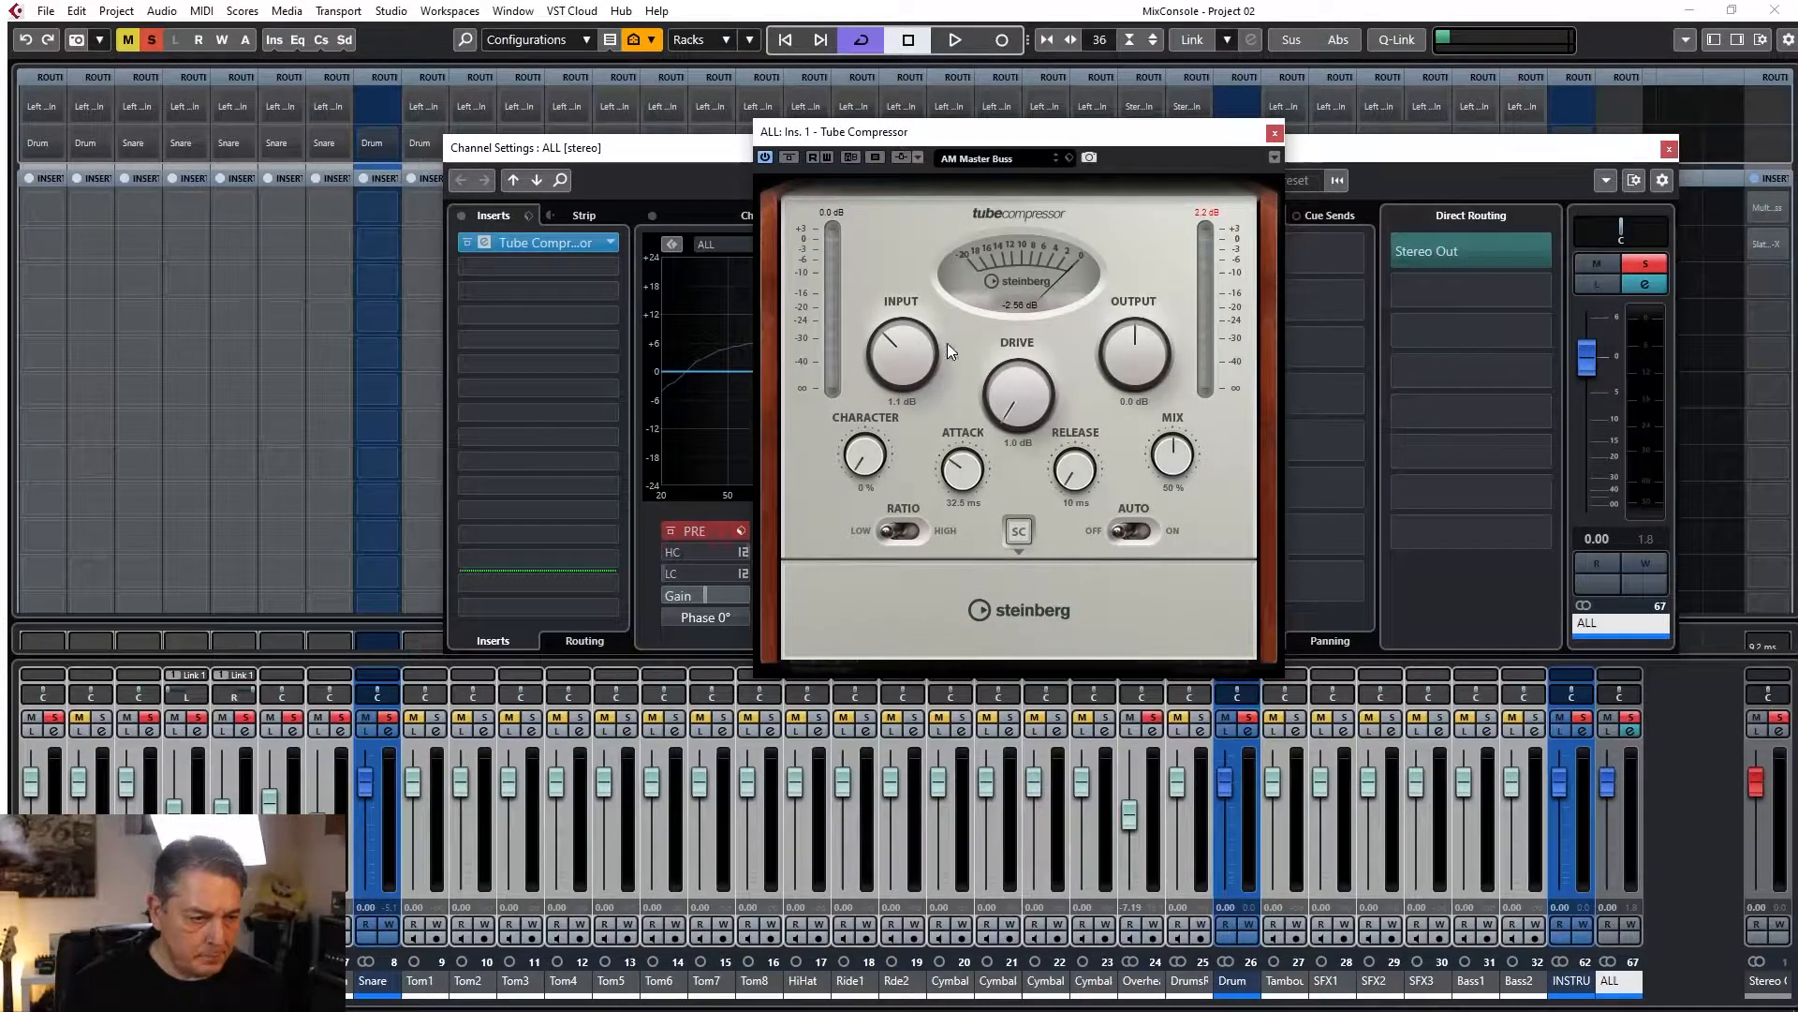
Raise the Tube Compressor's input gain to about 3.2 dB while the drums play.
key("space")
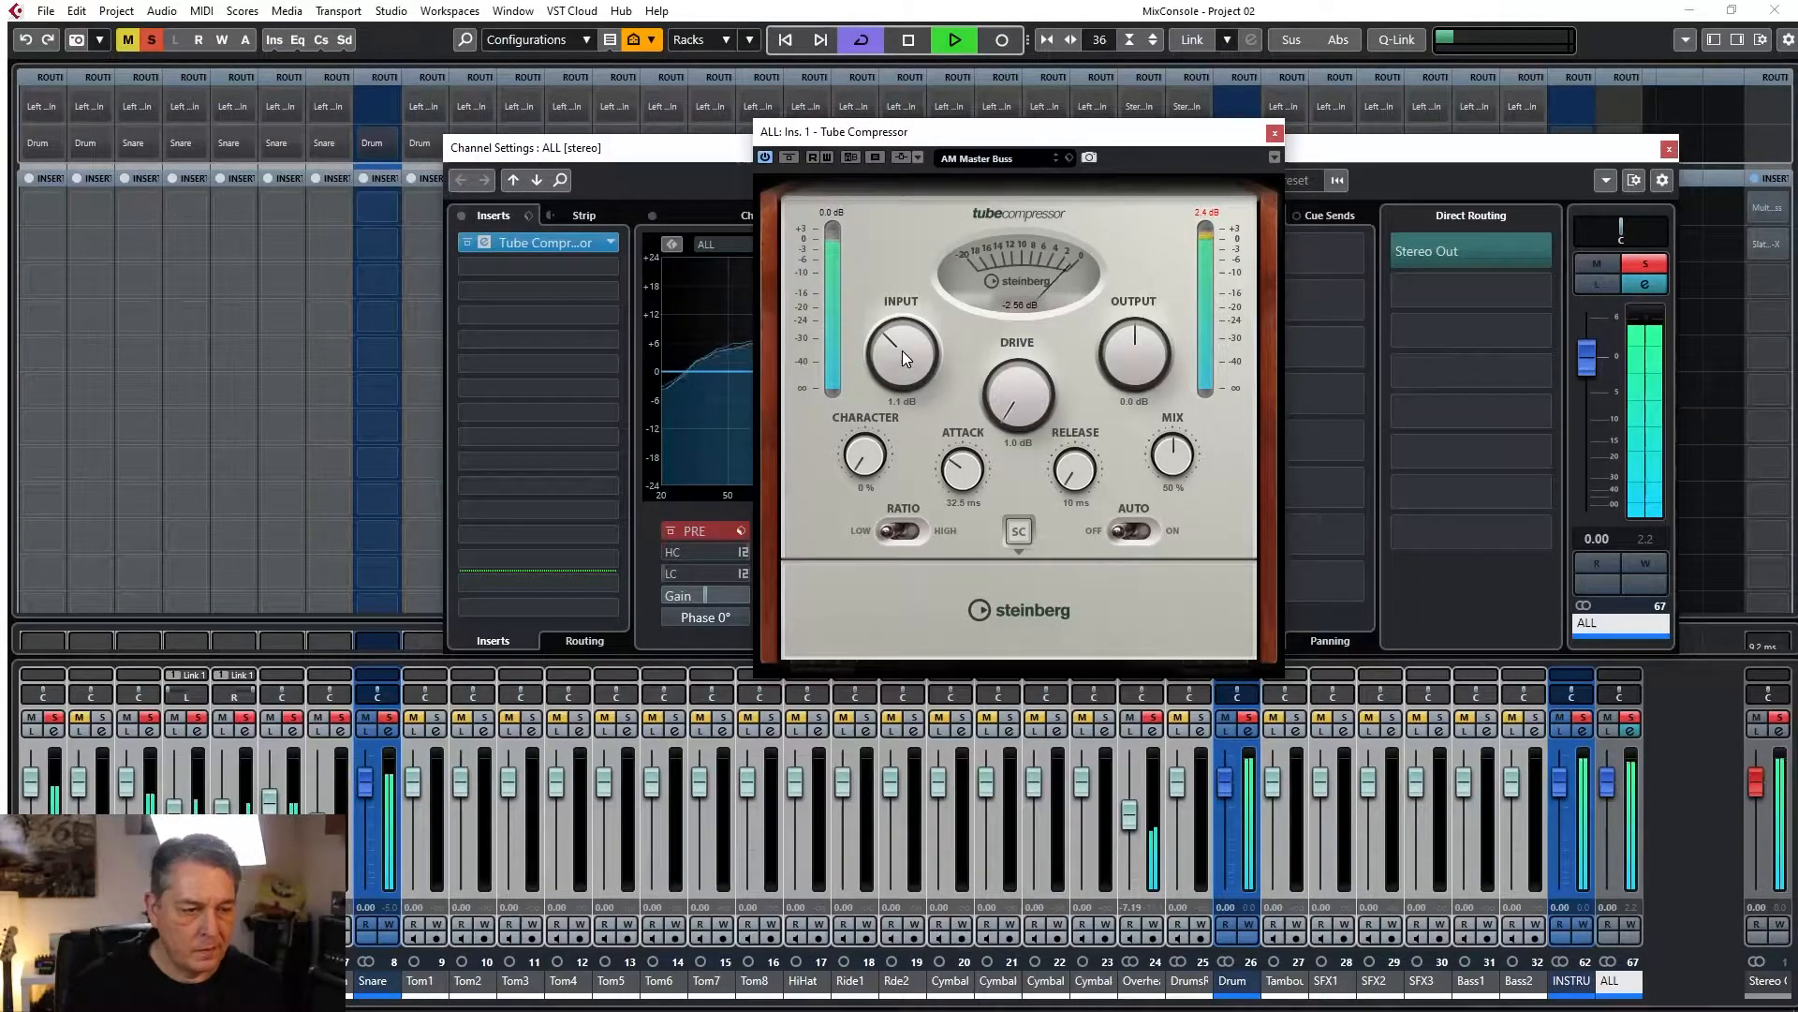
left_click_drag(902, 350, 907, 348)
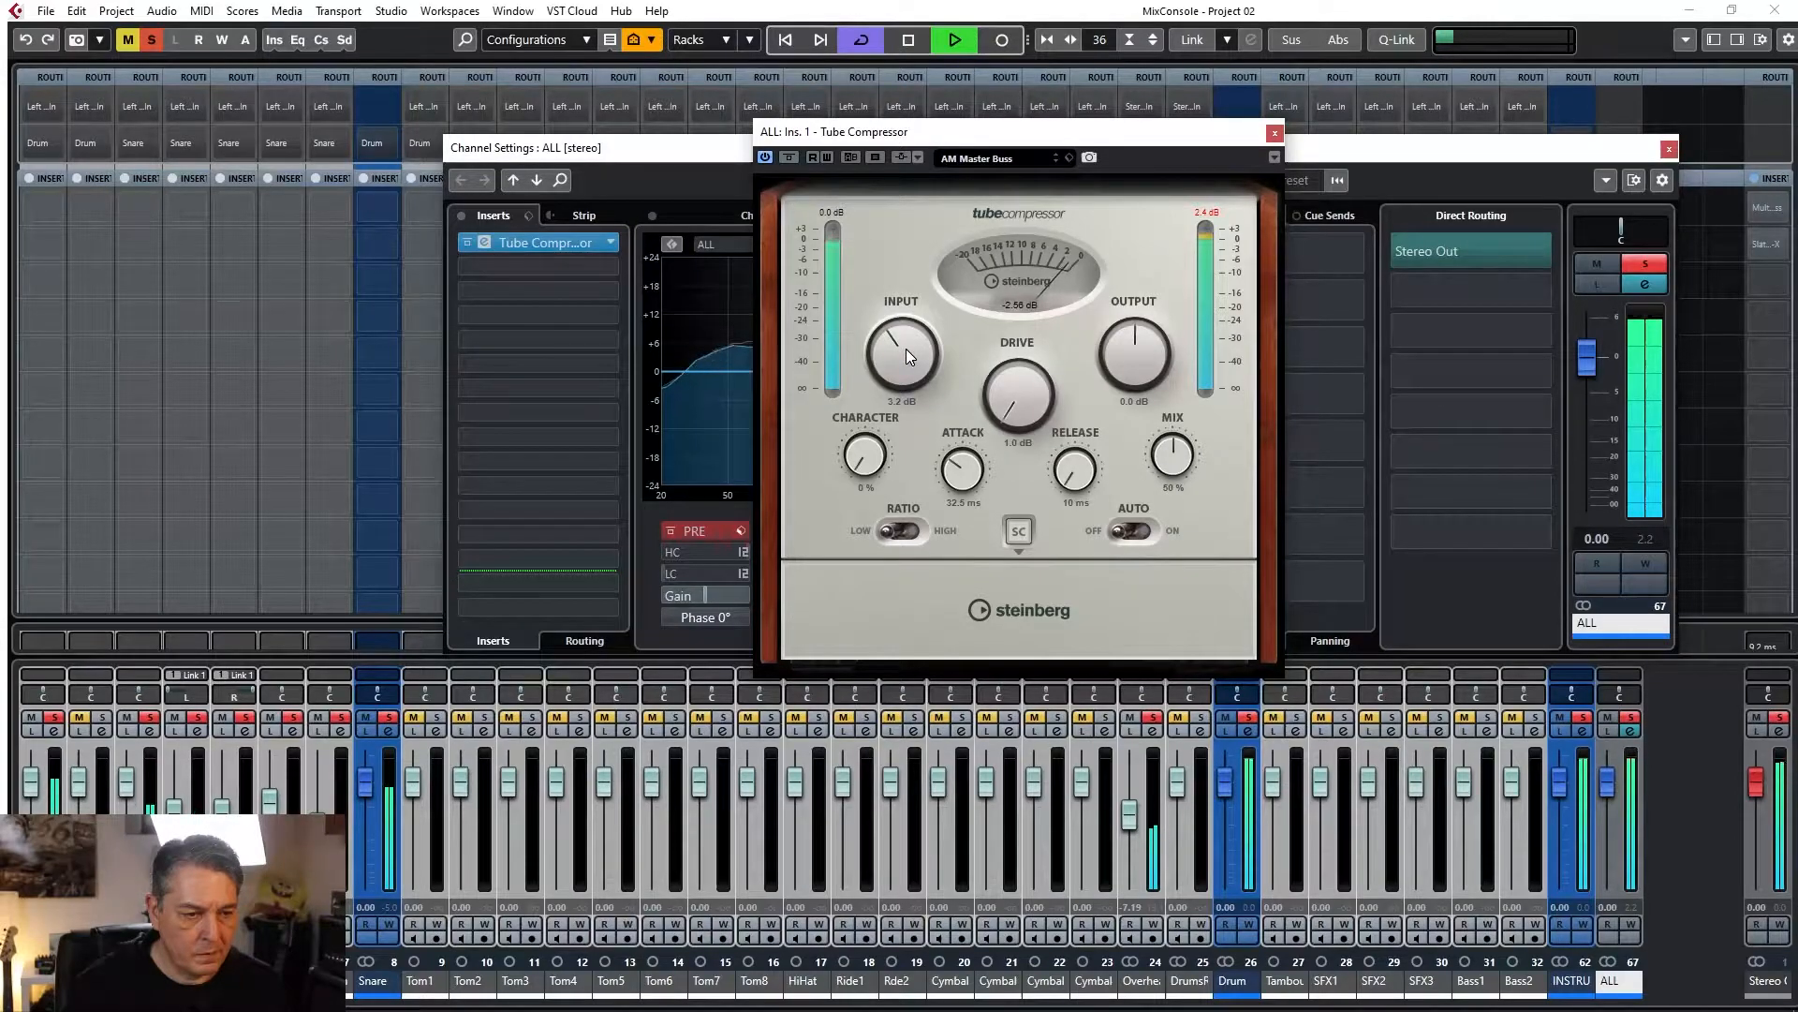
key("space")
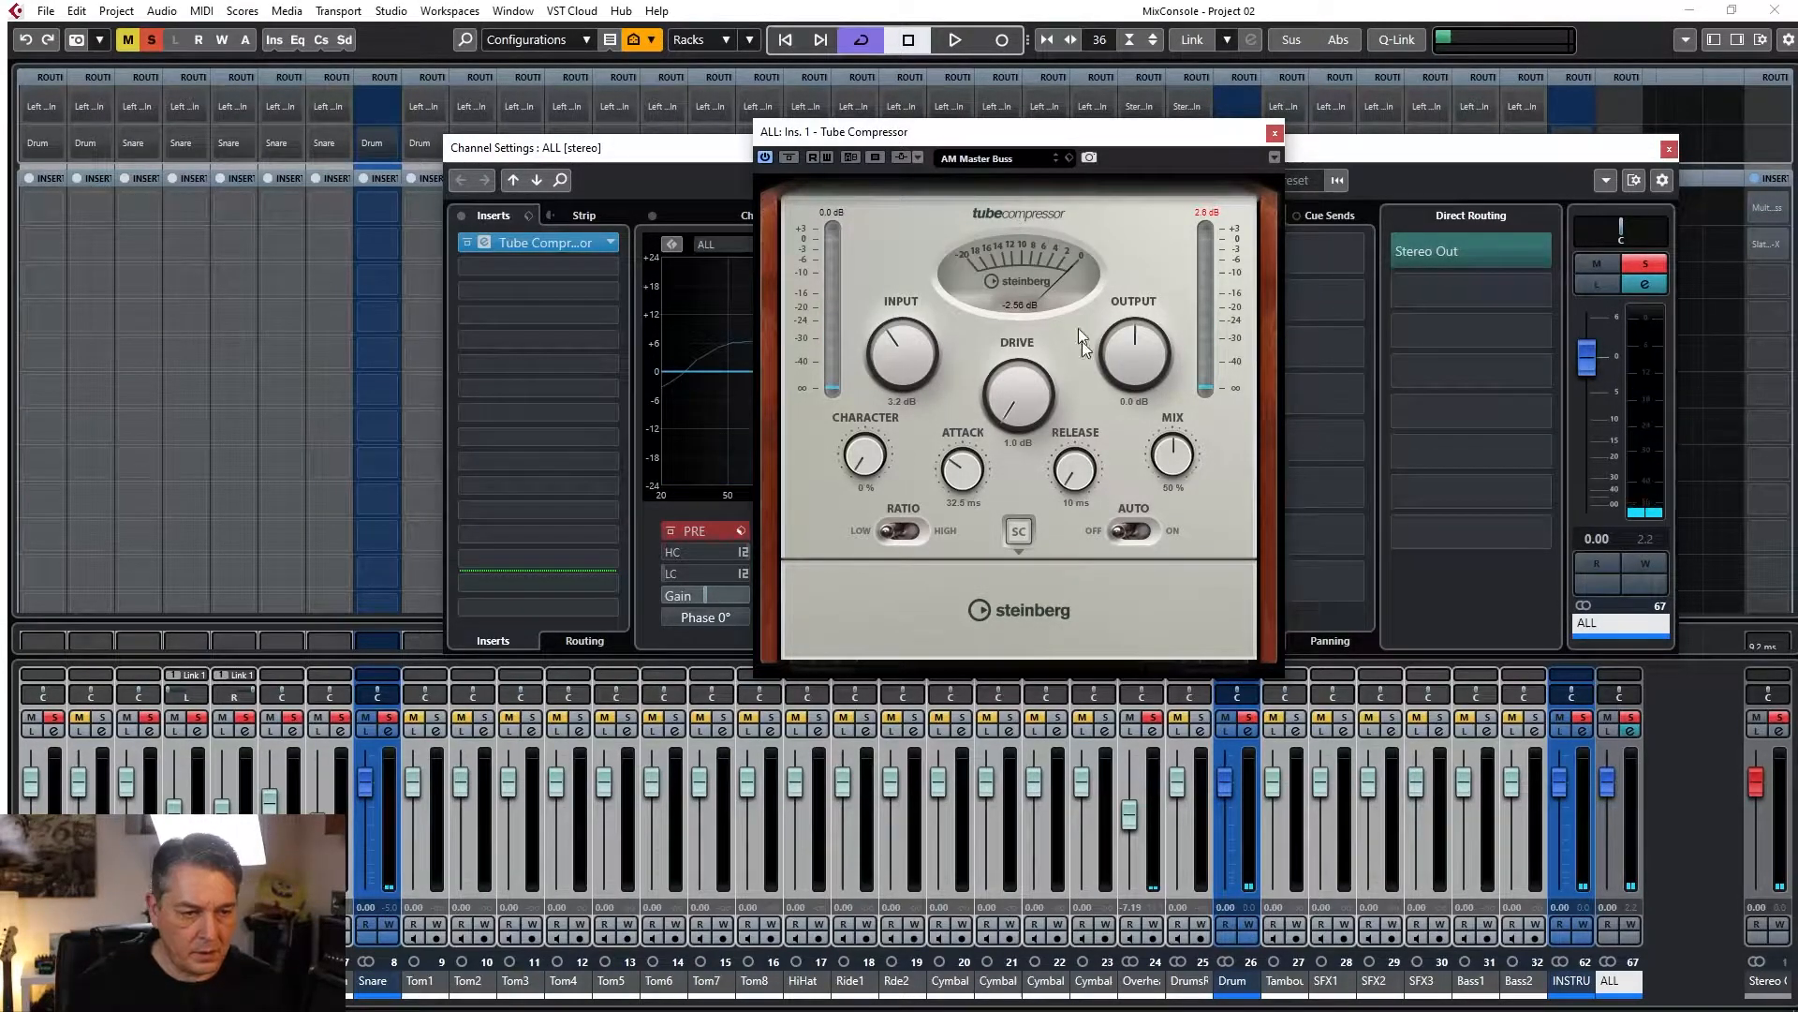
Try a Tube Compressor output gain of about 6.2 dB during playback and reset it to 0.0 dB.
key("space")
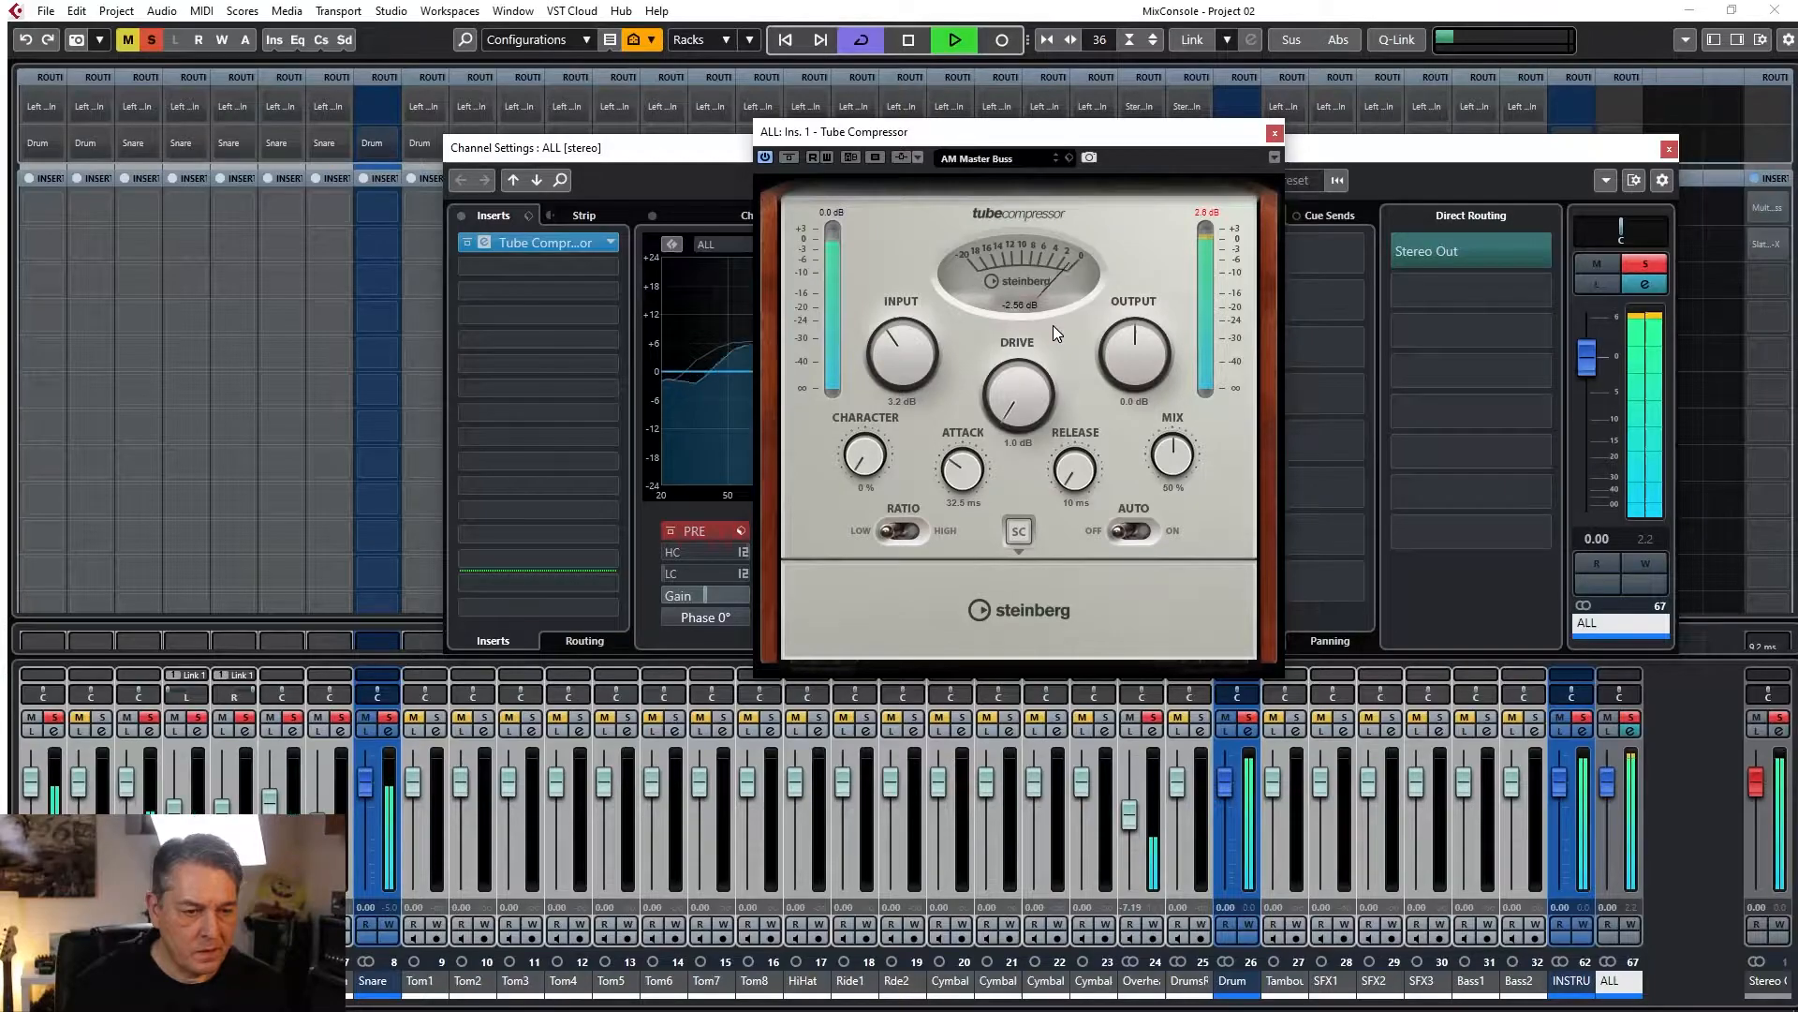
left_click_drag(1117, 367, 1138, 340)
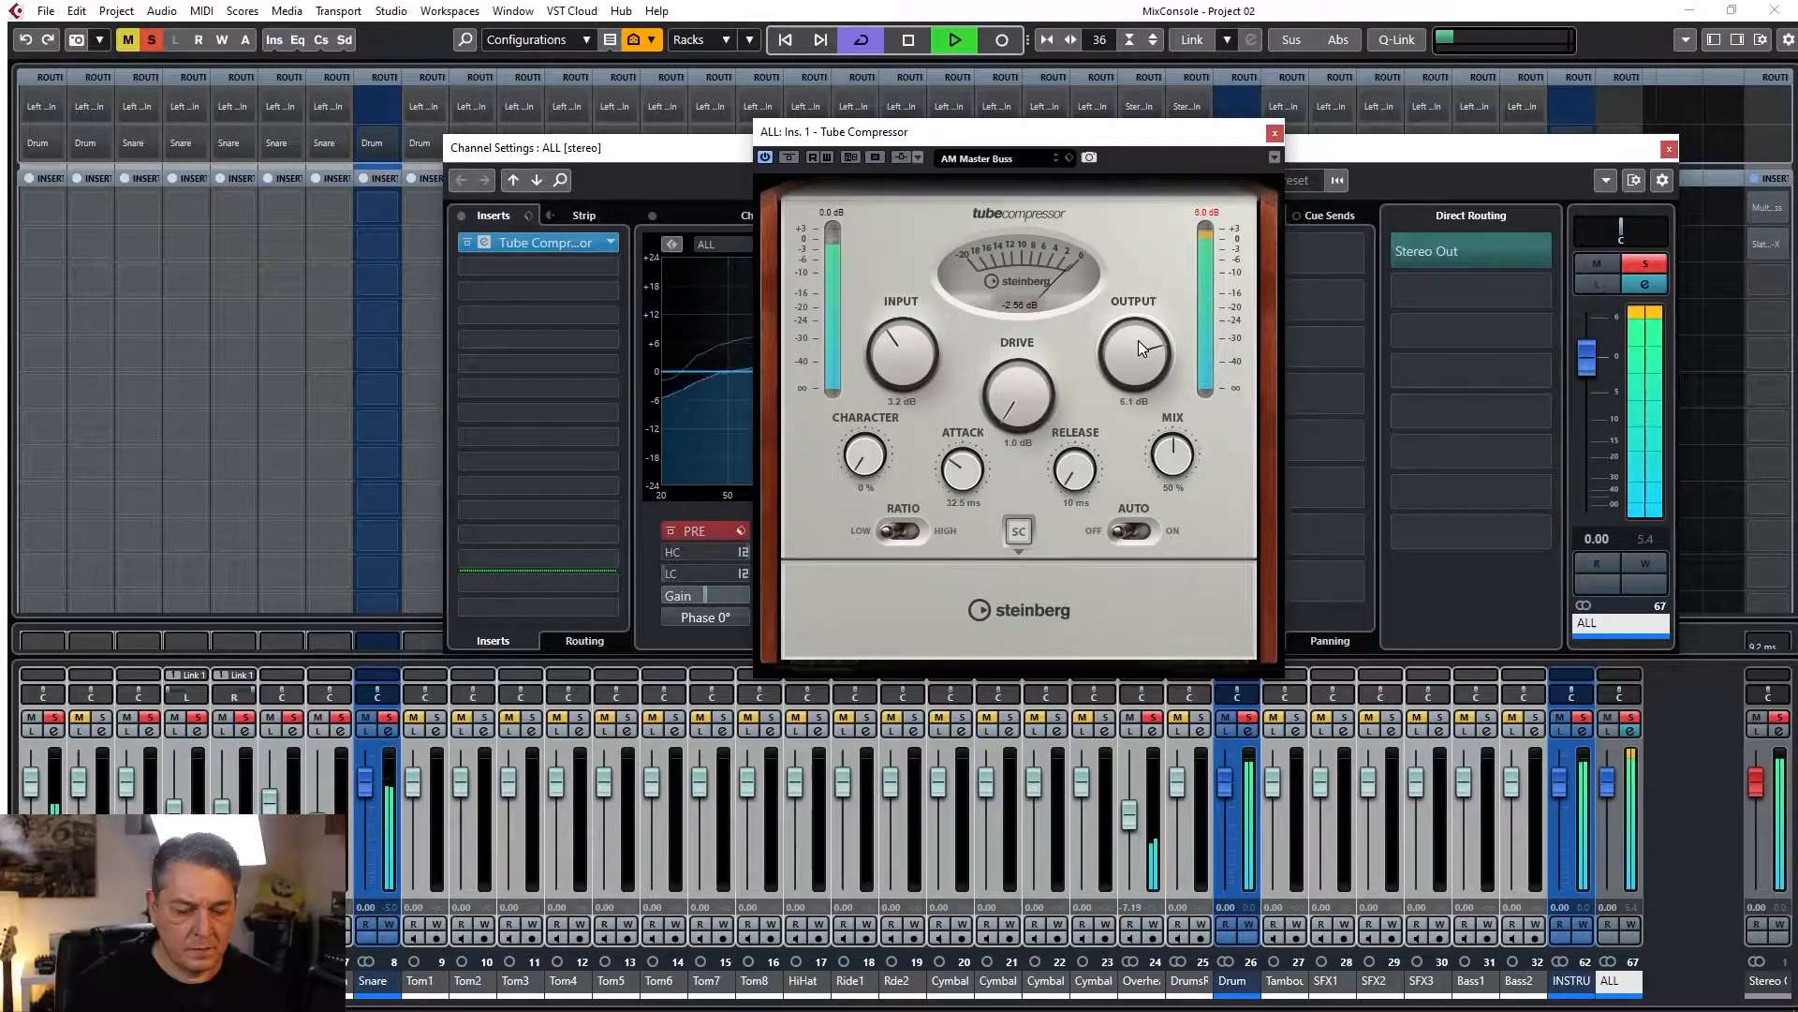
left_click_drag(1138, 340, 1137, 339)
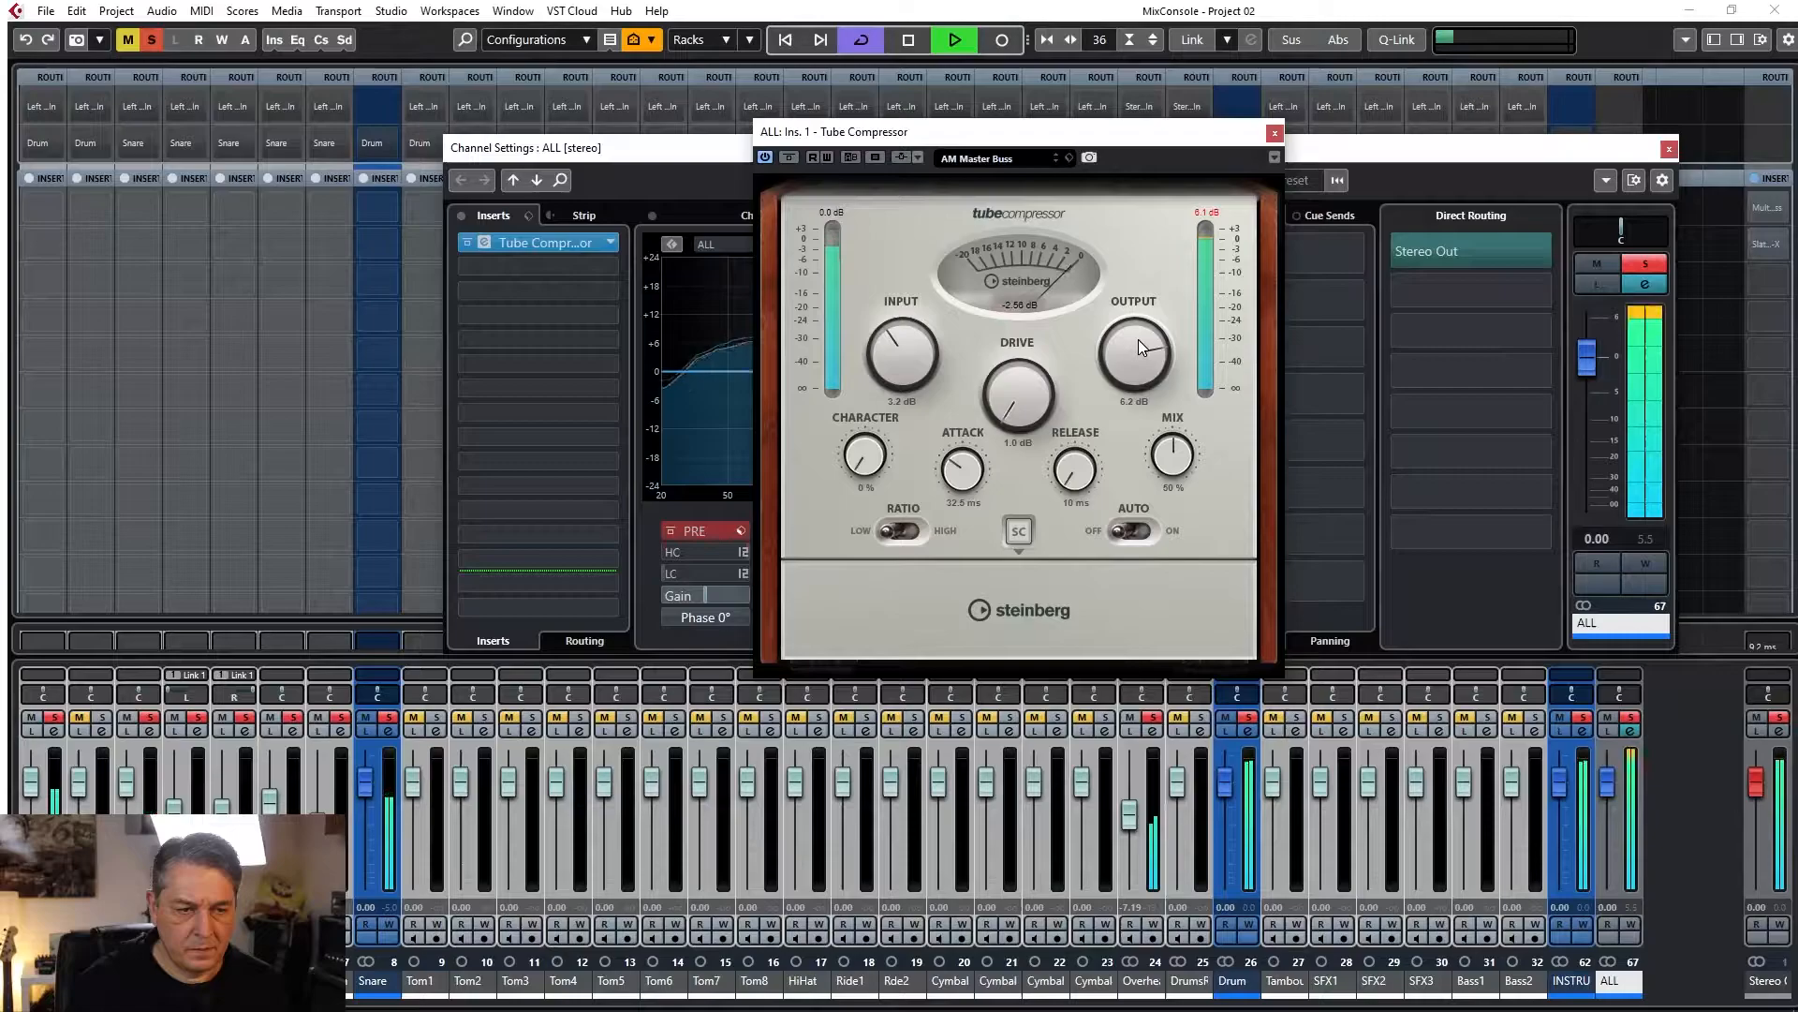
left_click(1138, 344, "ctrl")
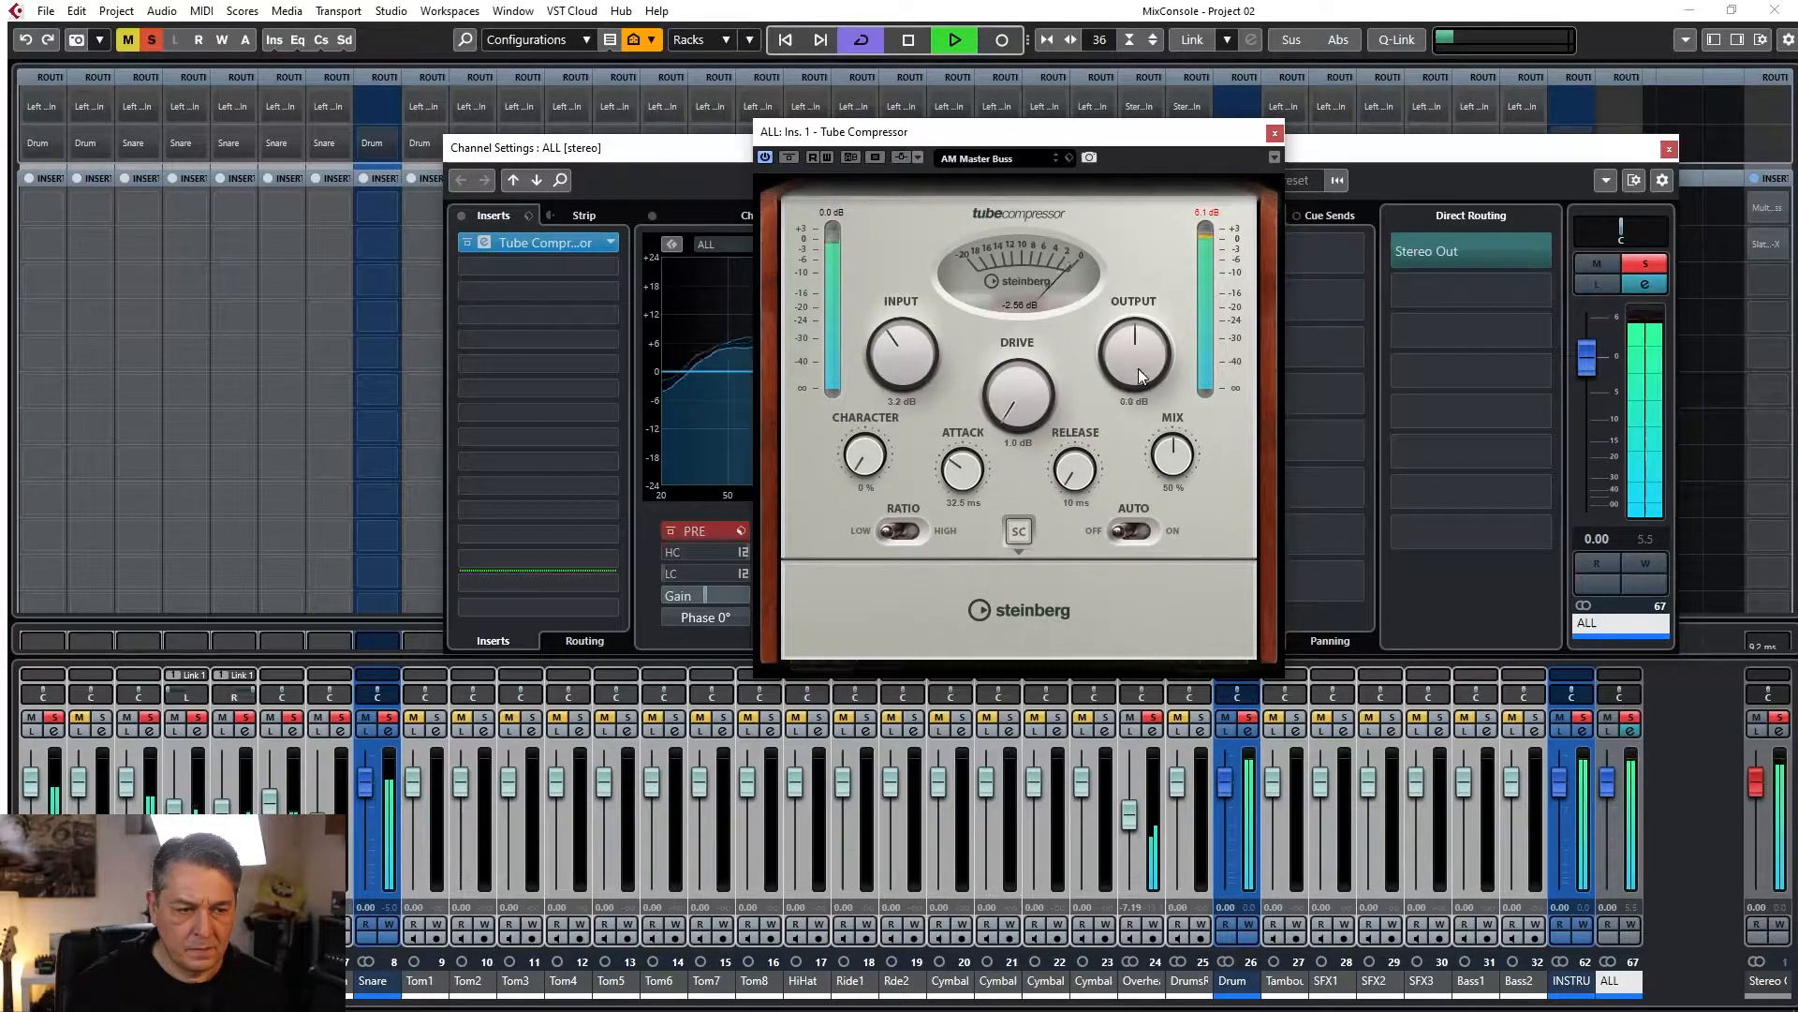
key("space")
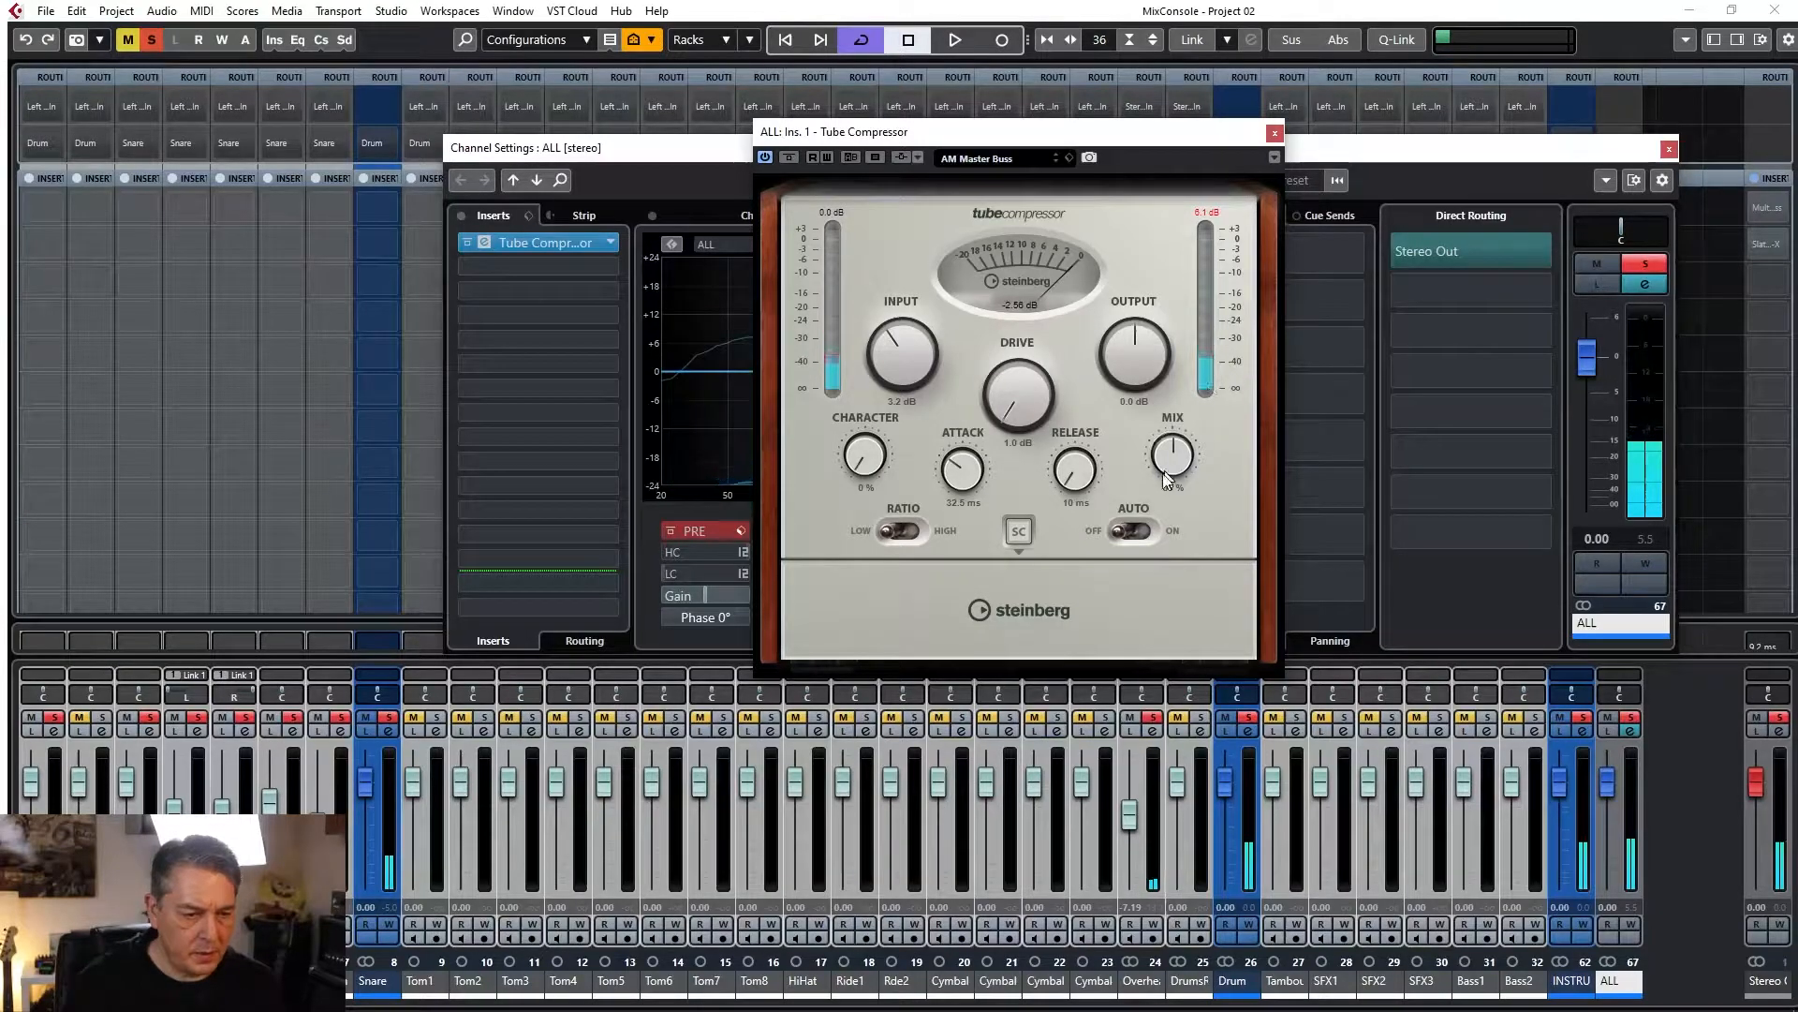
Reset the Tube Compressor's mix to 100 % and set its output gain to 6.8 dB during playback.
left_click(1173, 433, "ctrl")
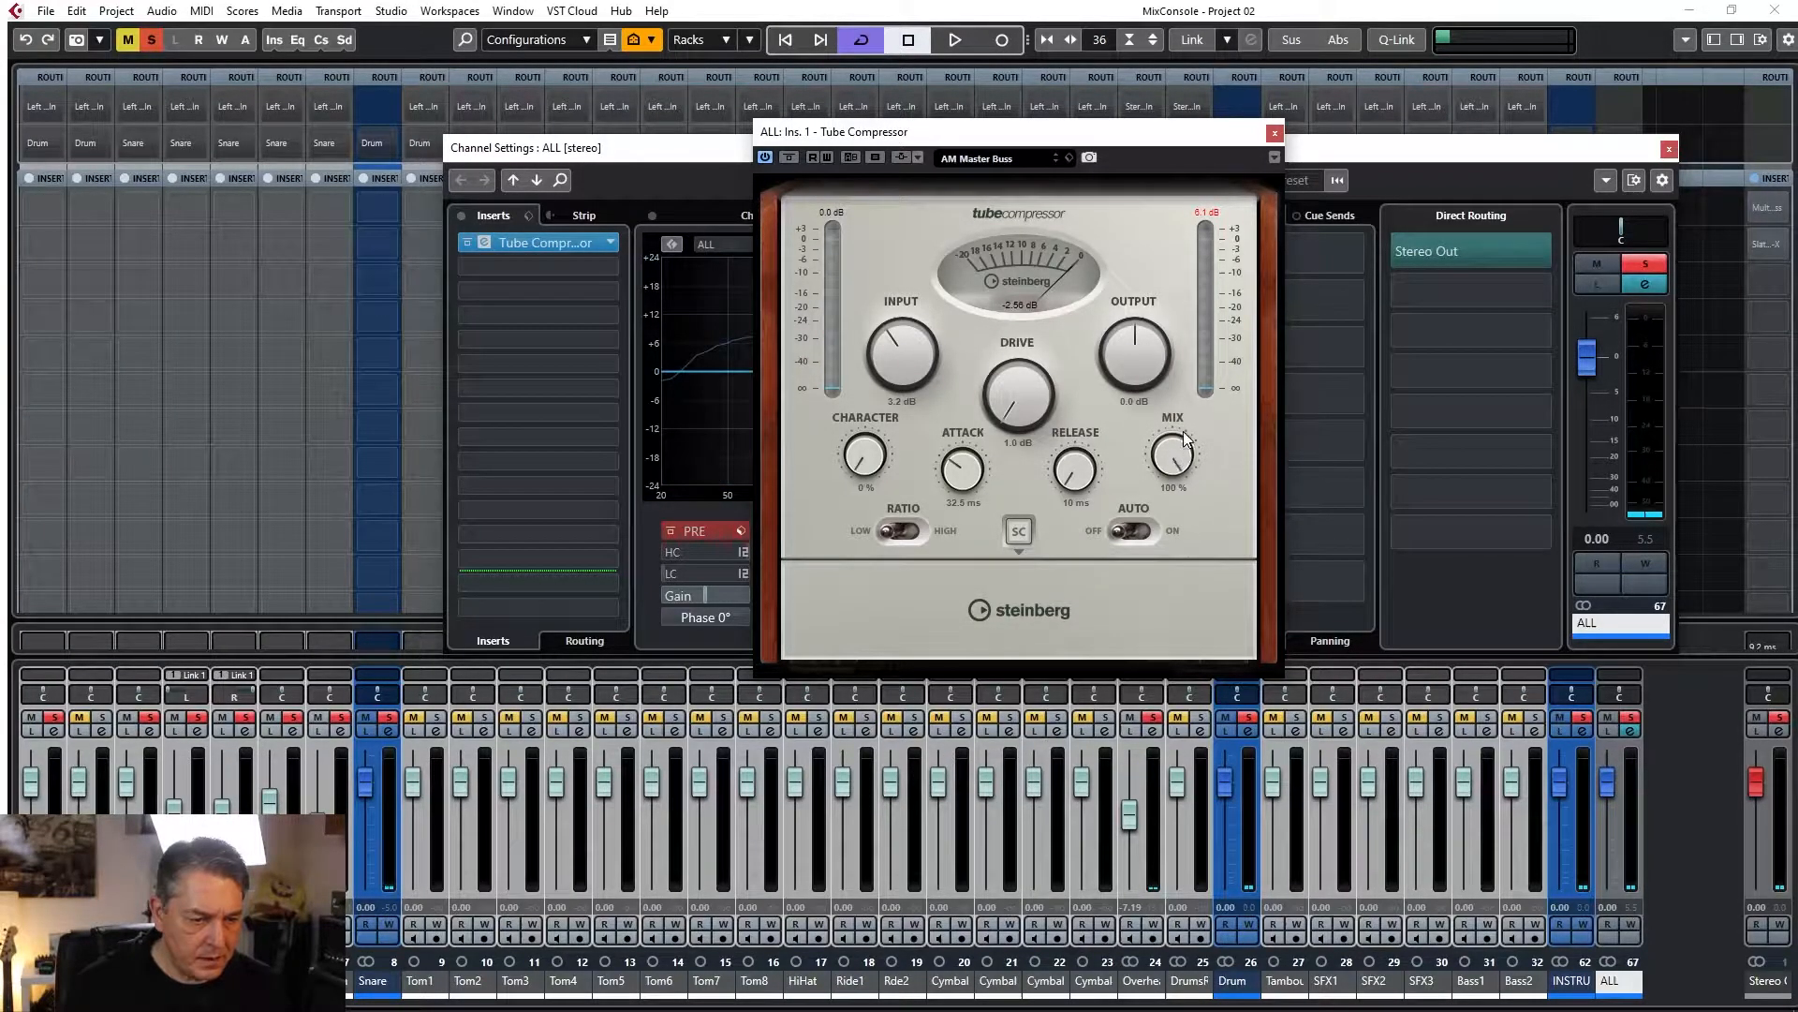
key("space")
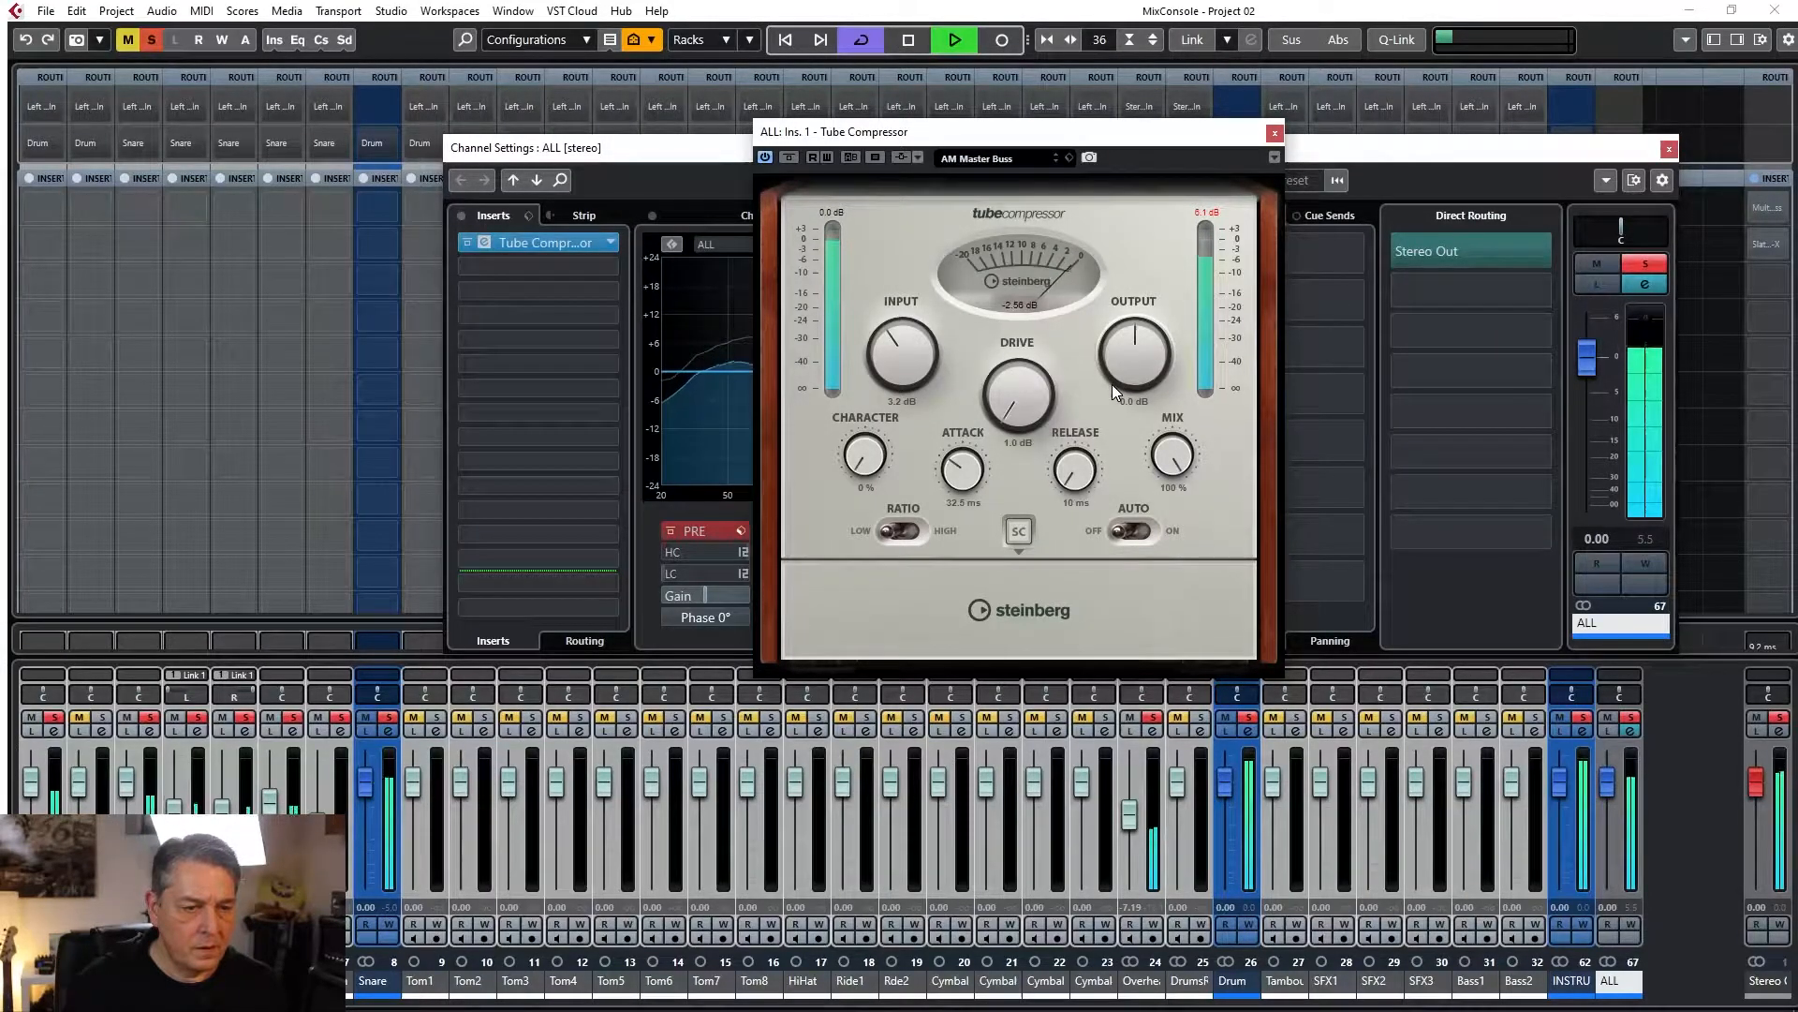
left_click_drag(1113, 382, 1135, 358)
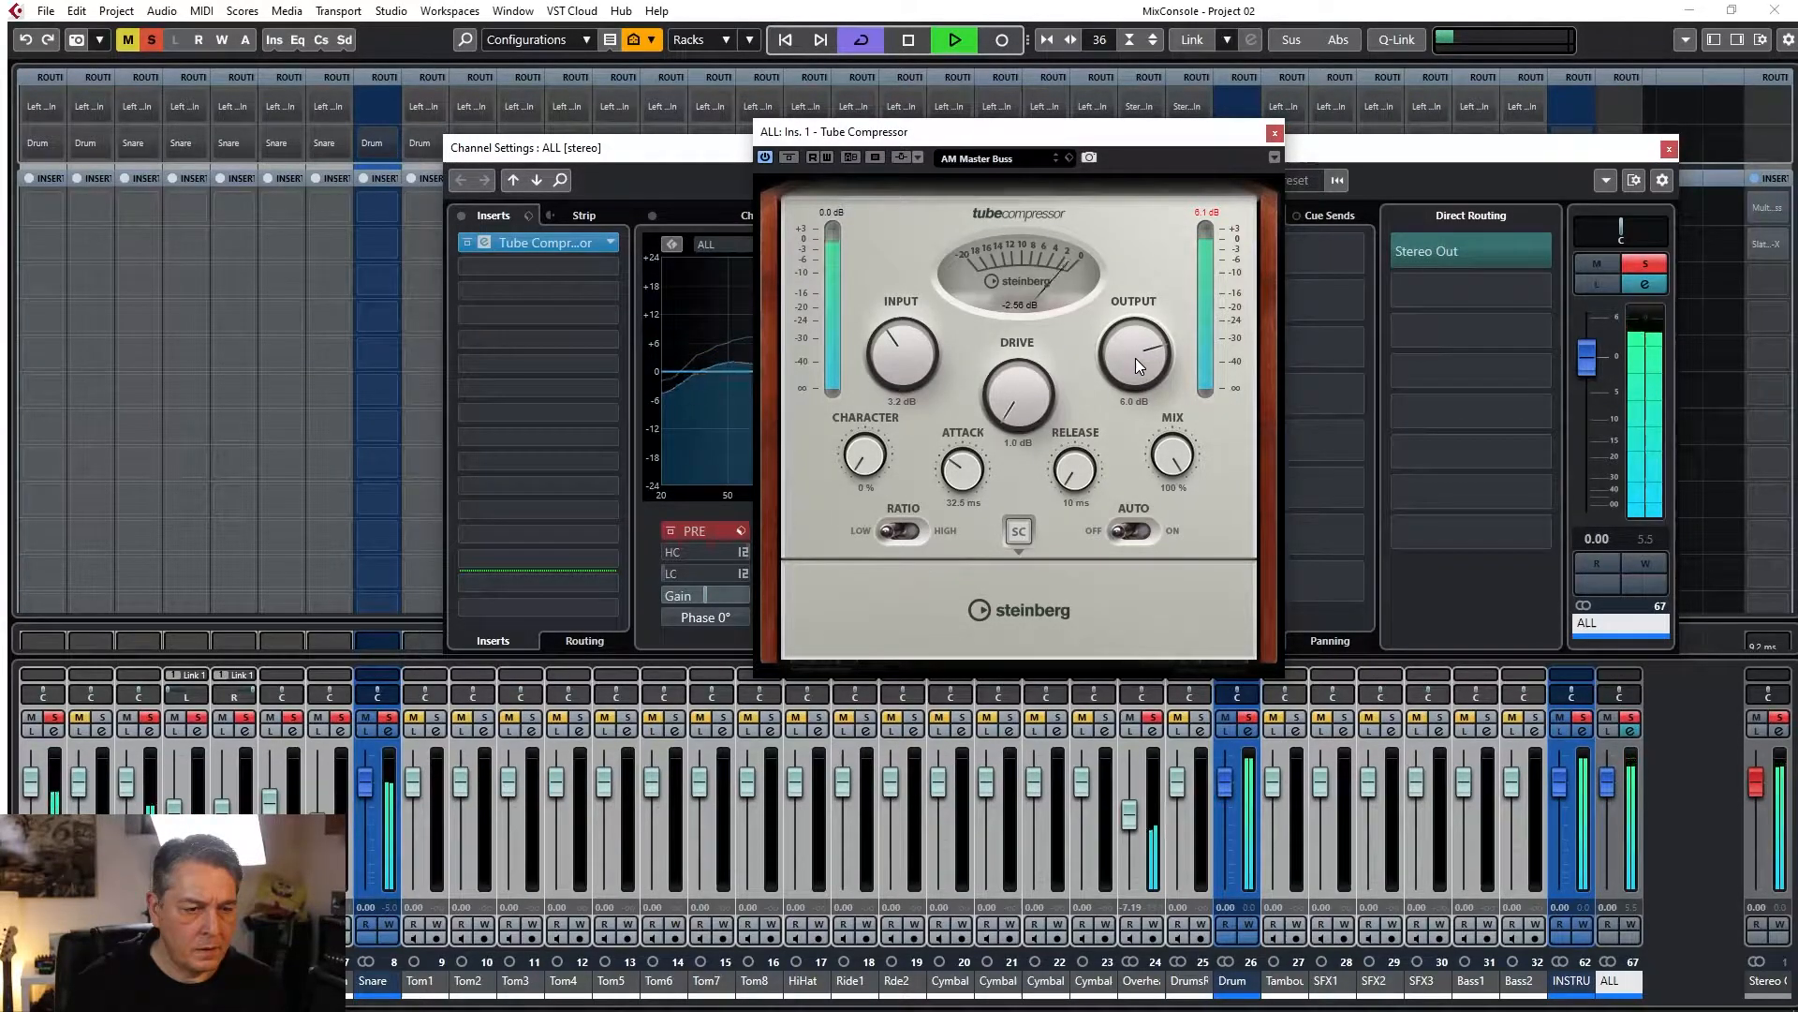
left_click_drag(1135, 357, 1145, 356)
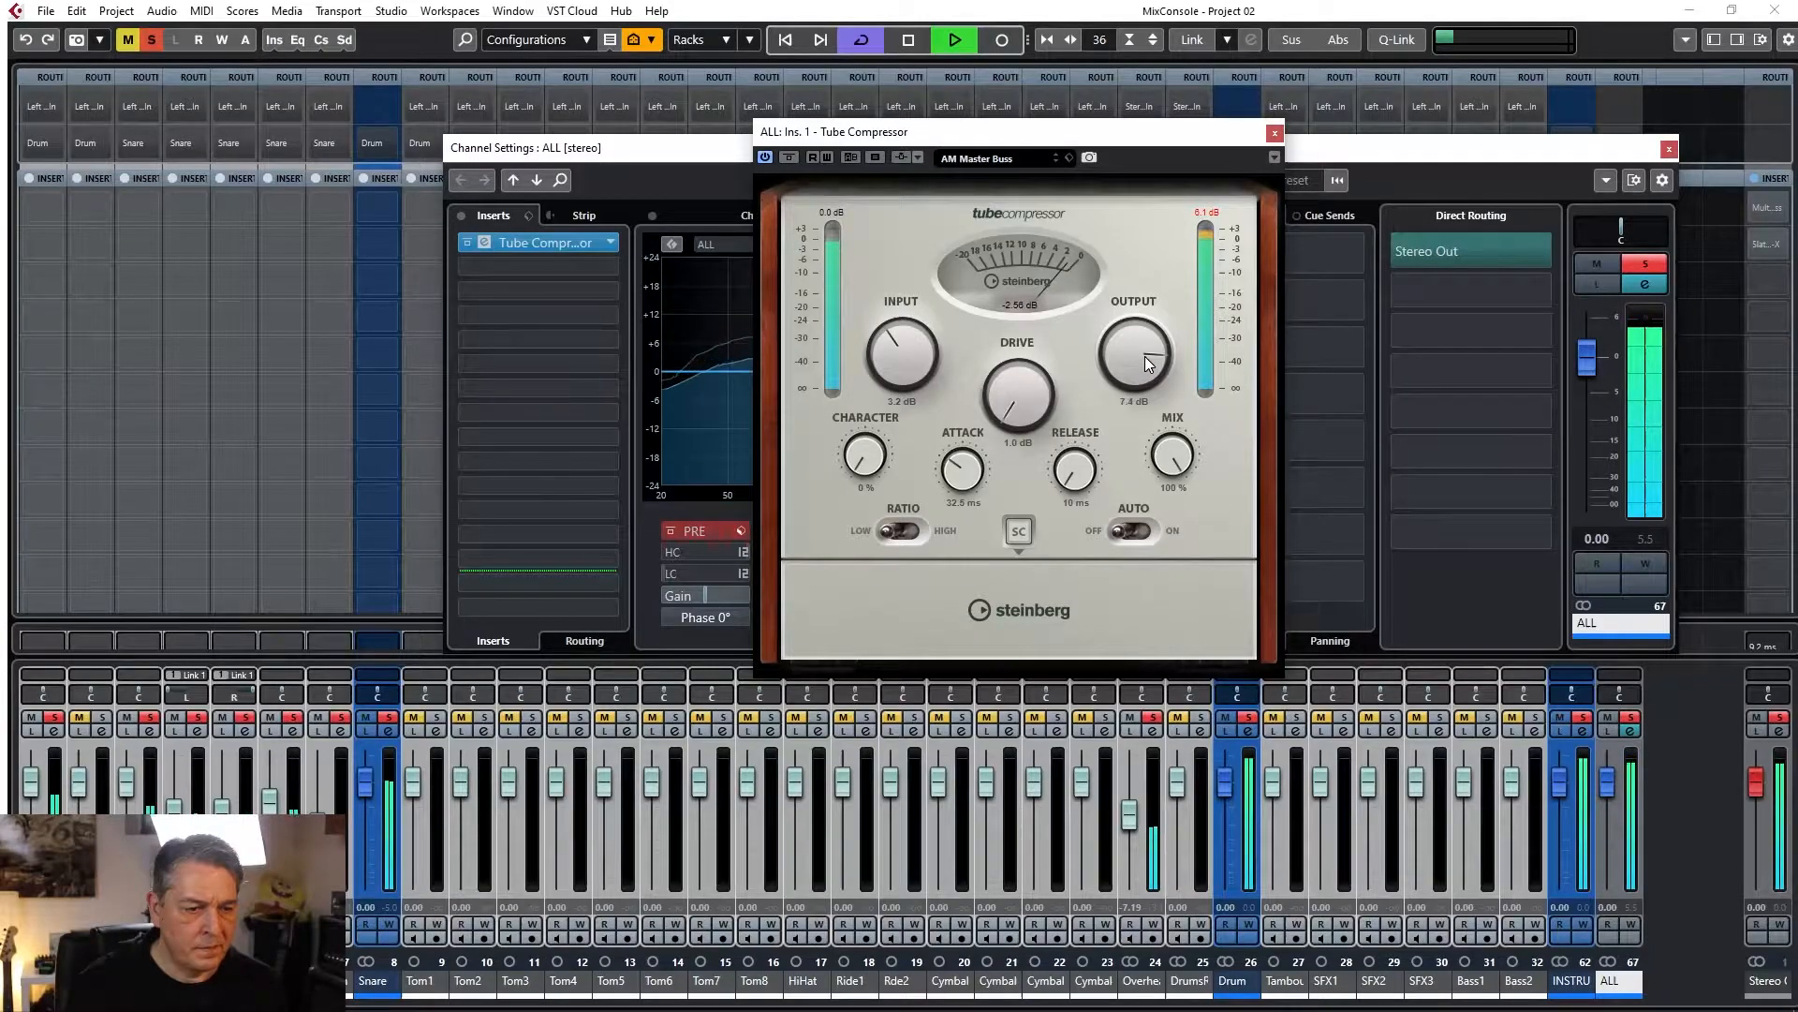
double_click(1139, 403)
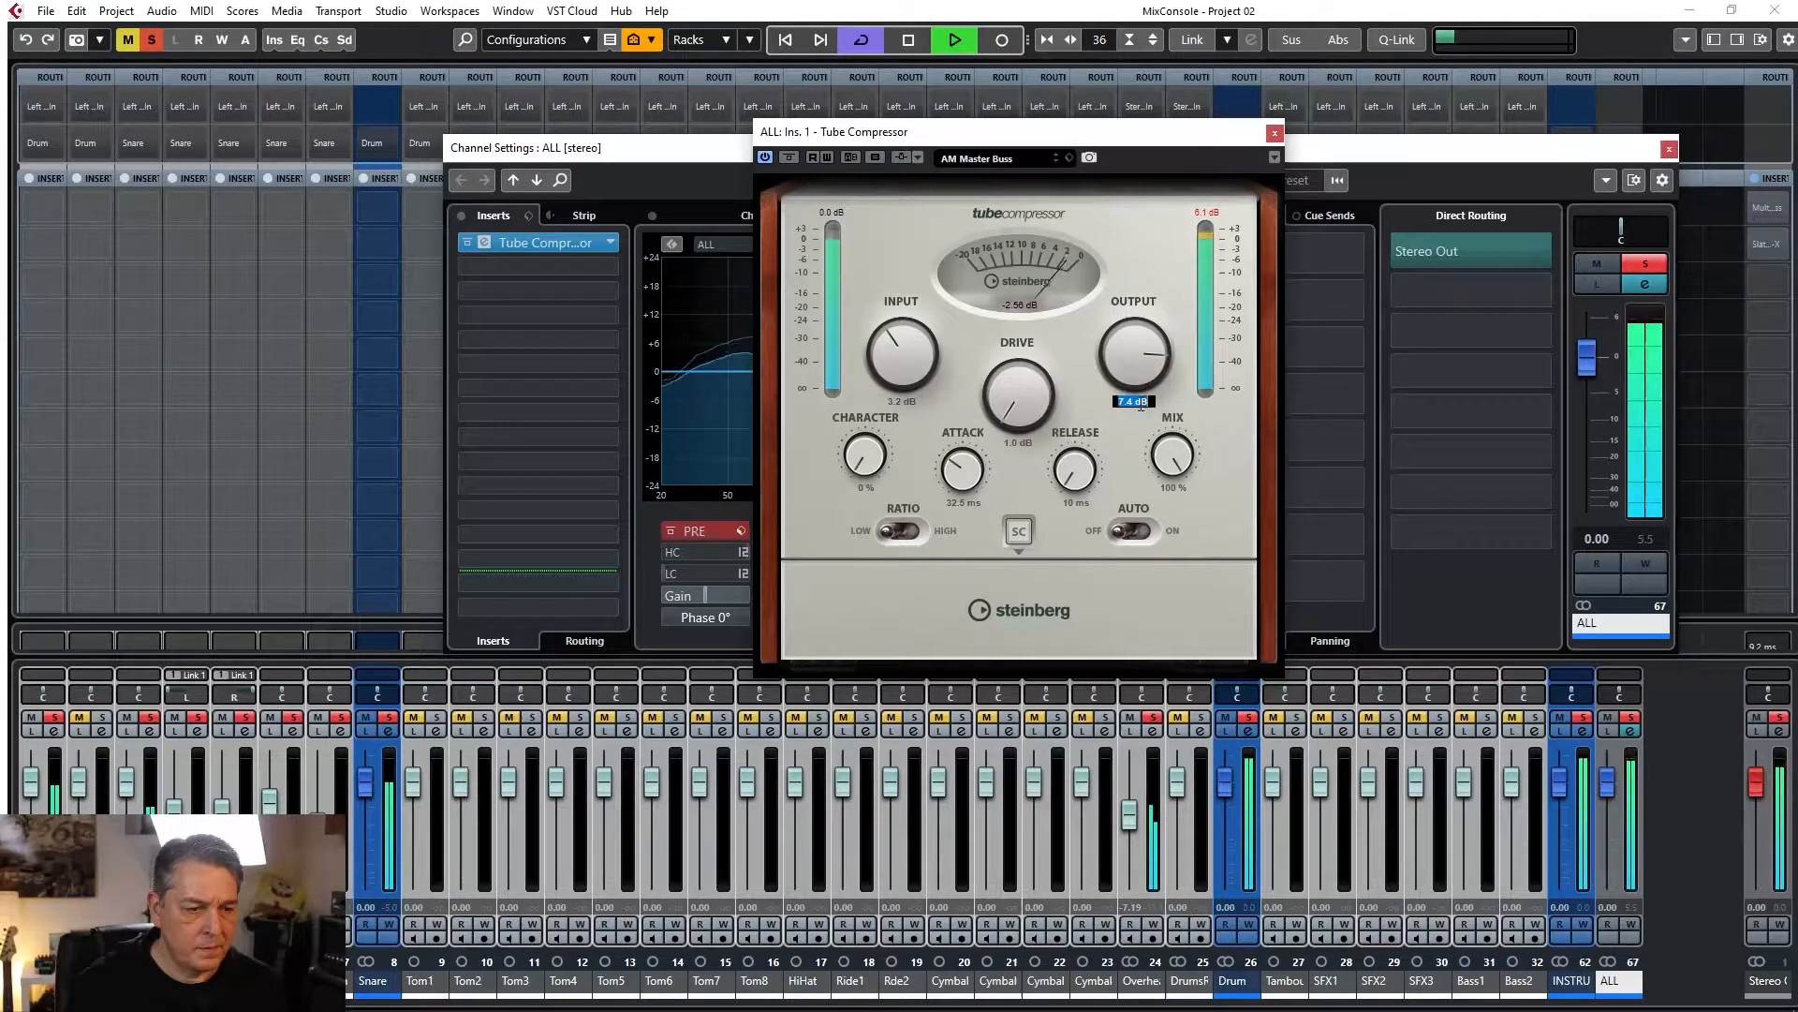
type("6,8")
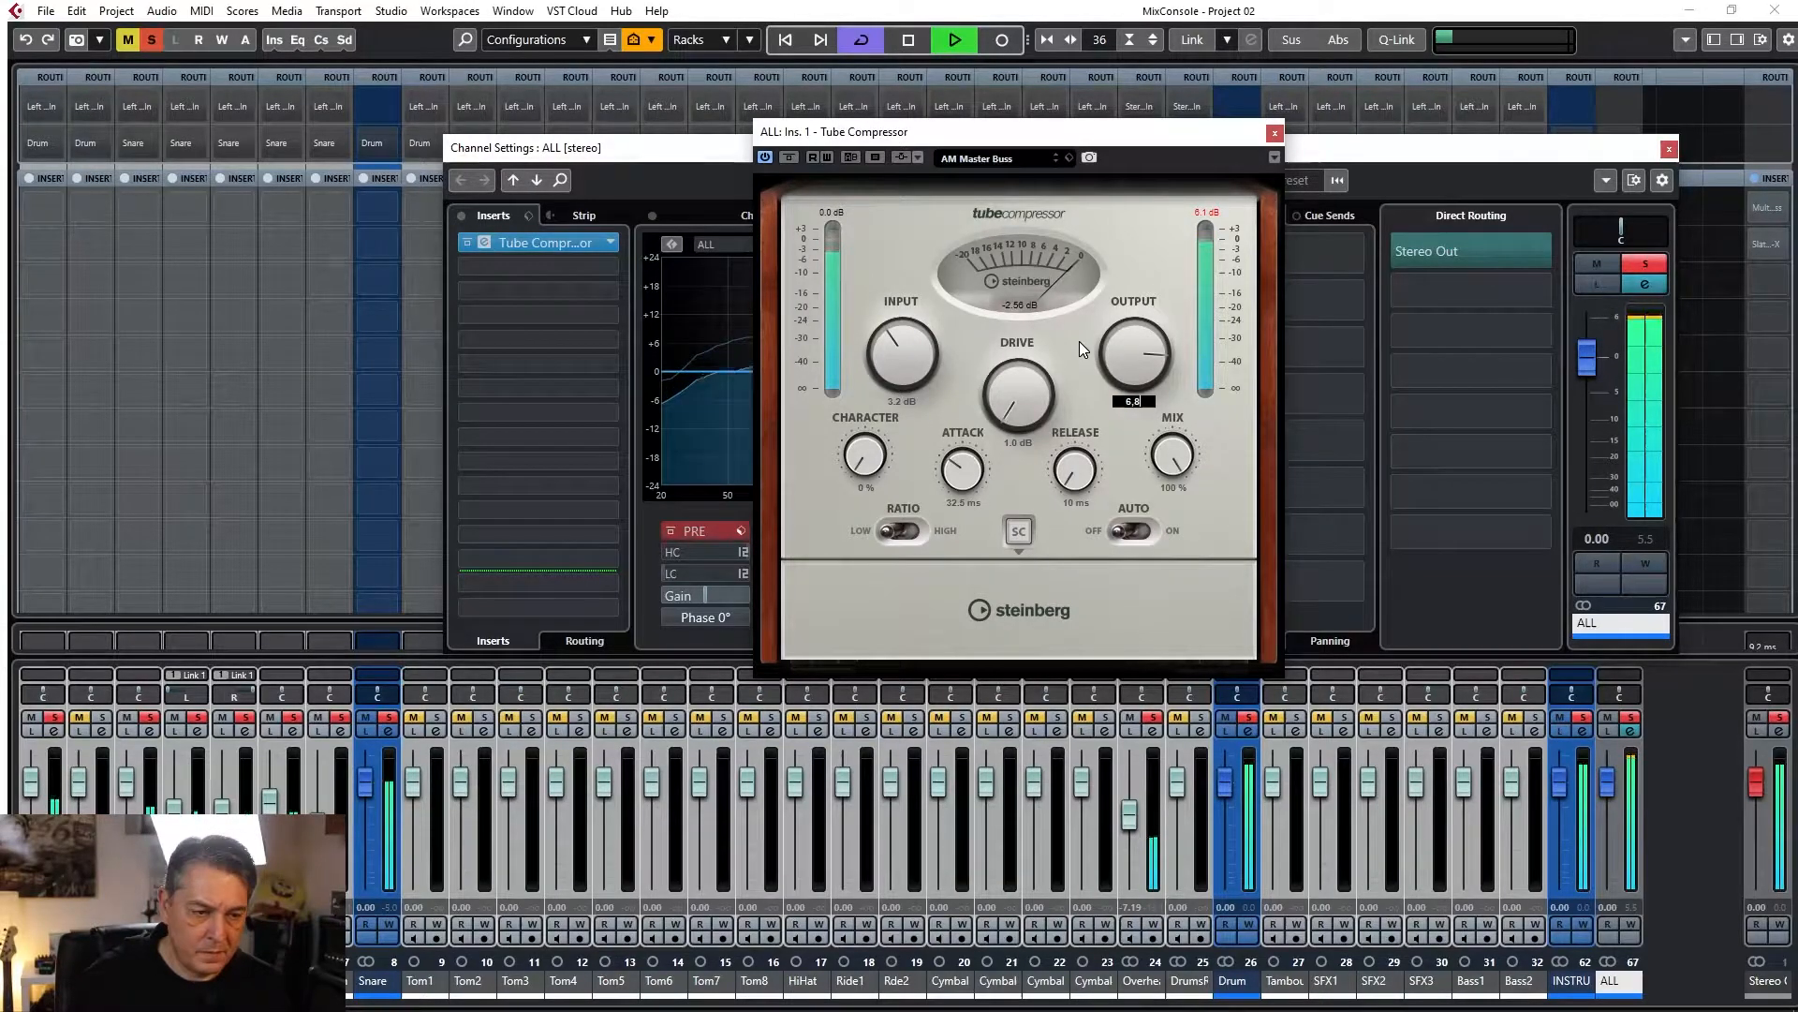
key("Return")
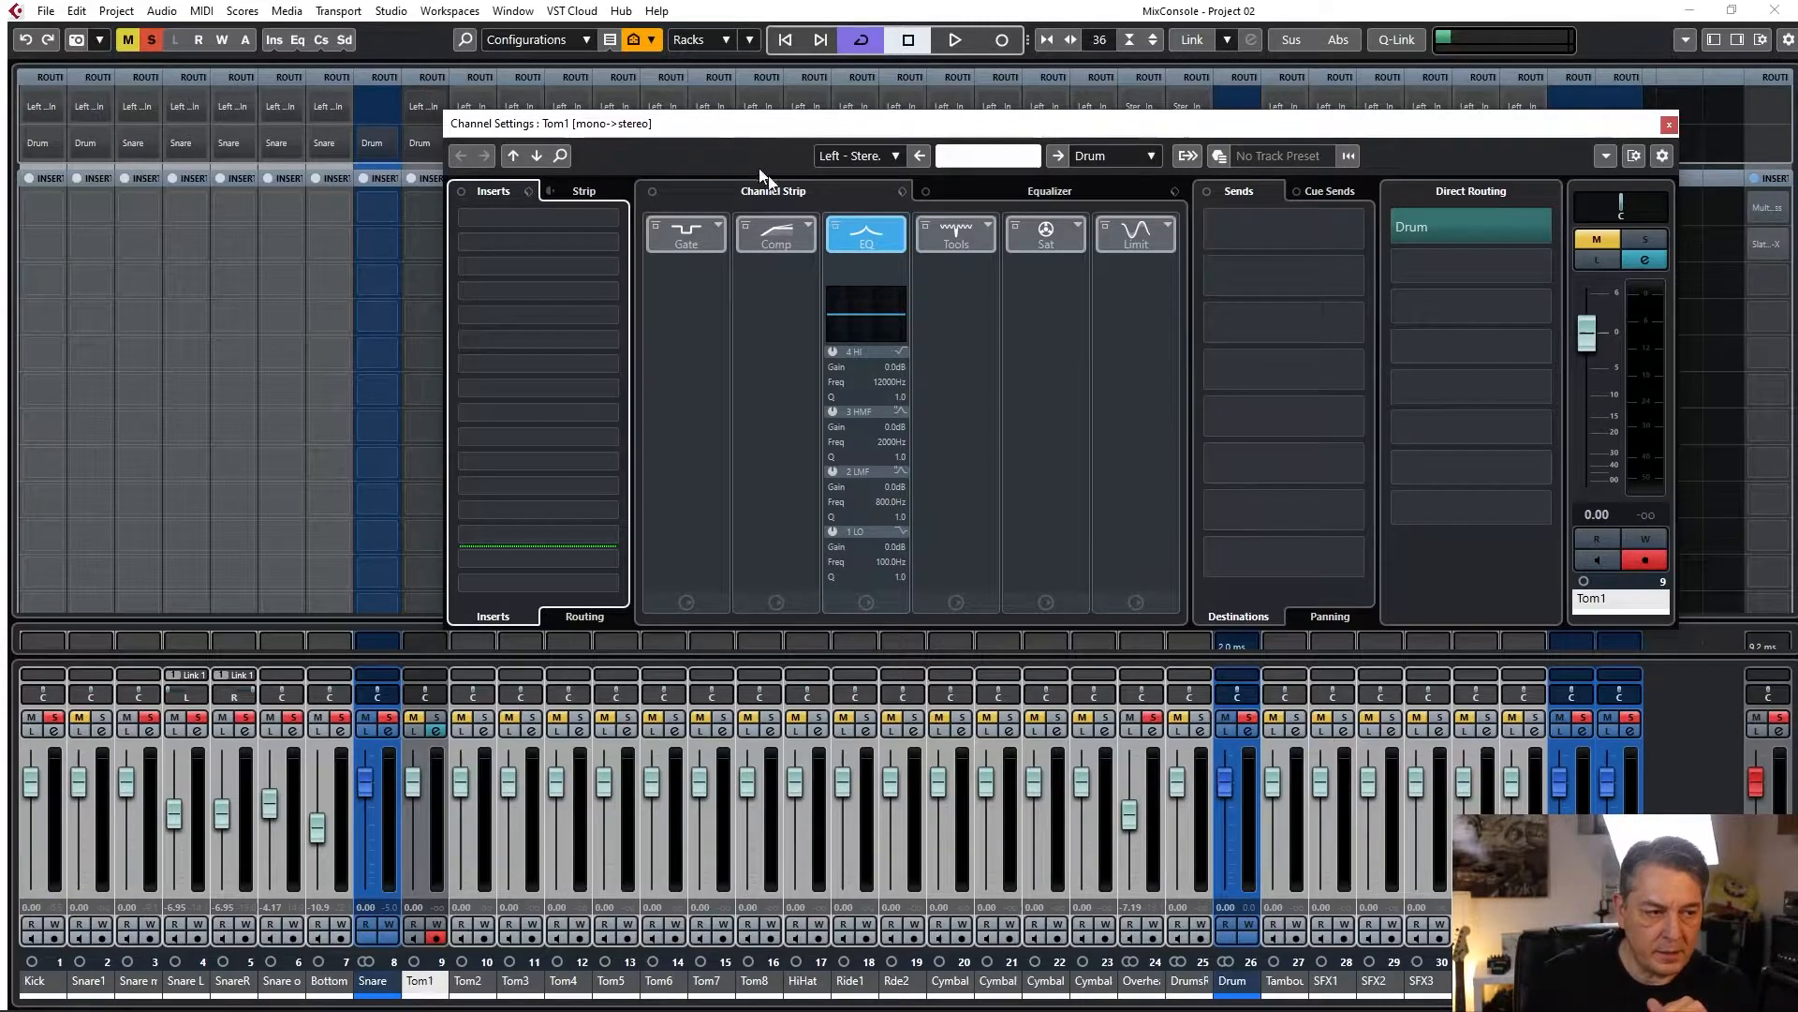
Open the FX chain presets for Tom1's inserts, clear the search filter and browse the full preset list.
left_click(528, 191)
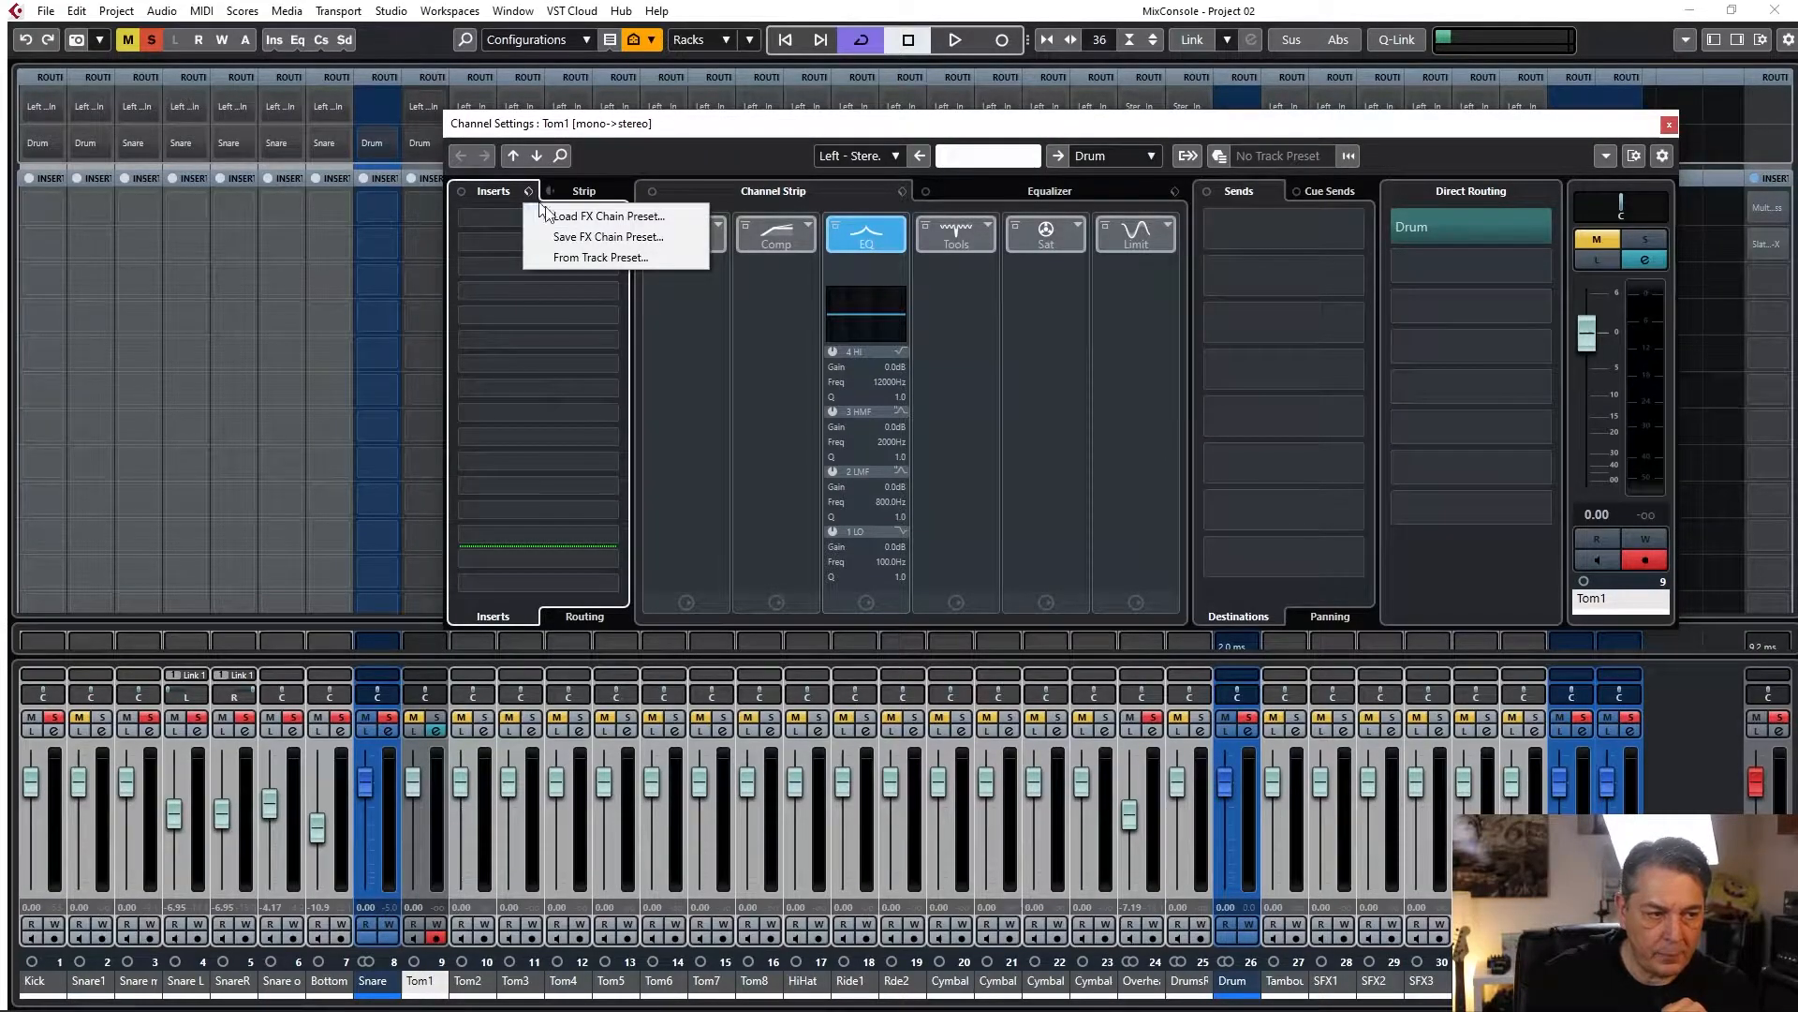
left_click(577, 217)
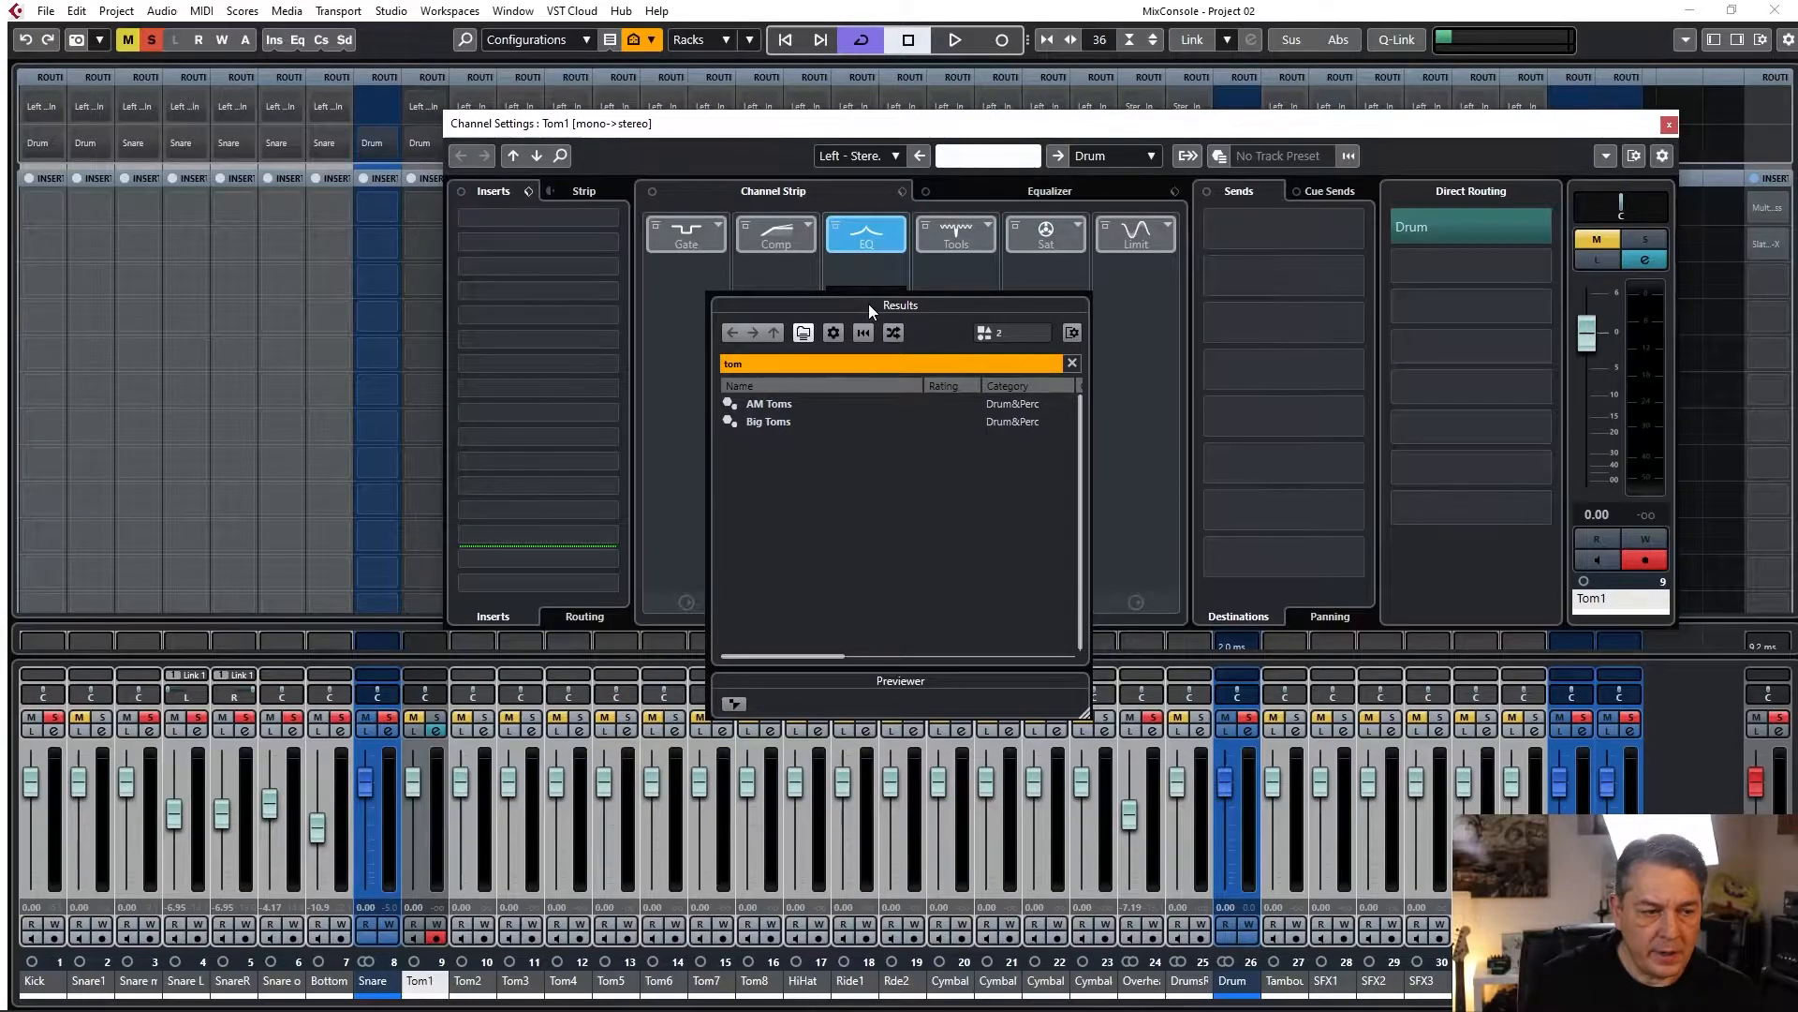
left_click_drag(873, 303, 957, 277)
double_click(834, 329)
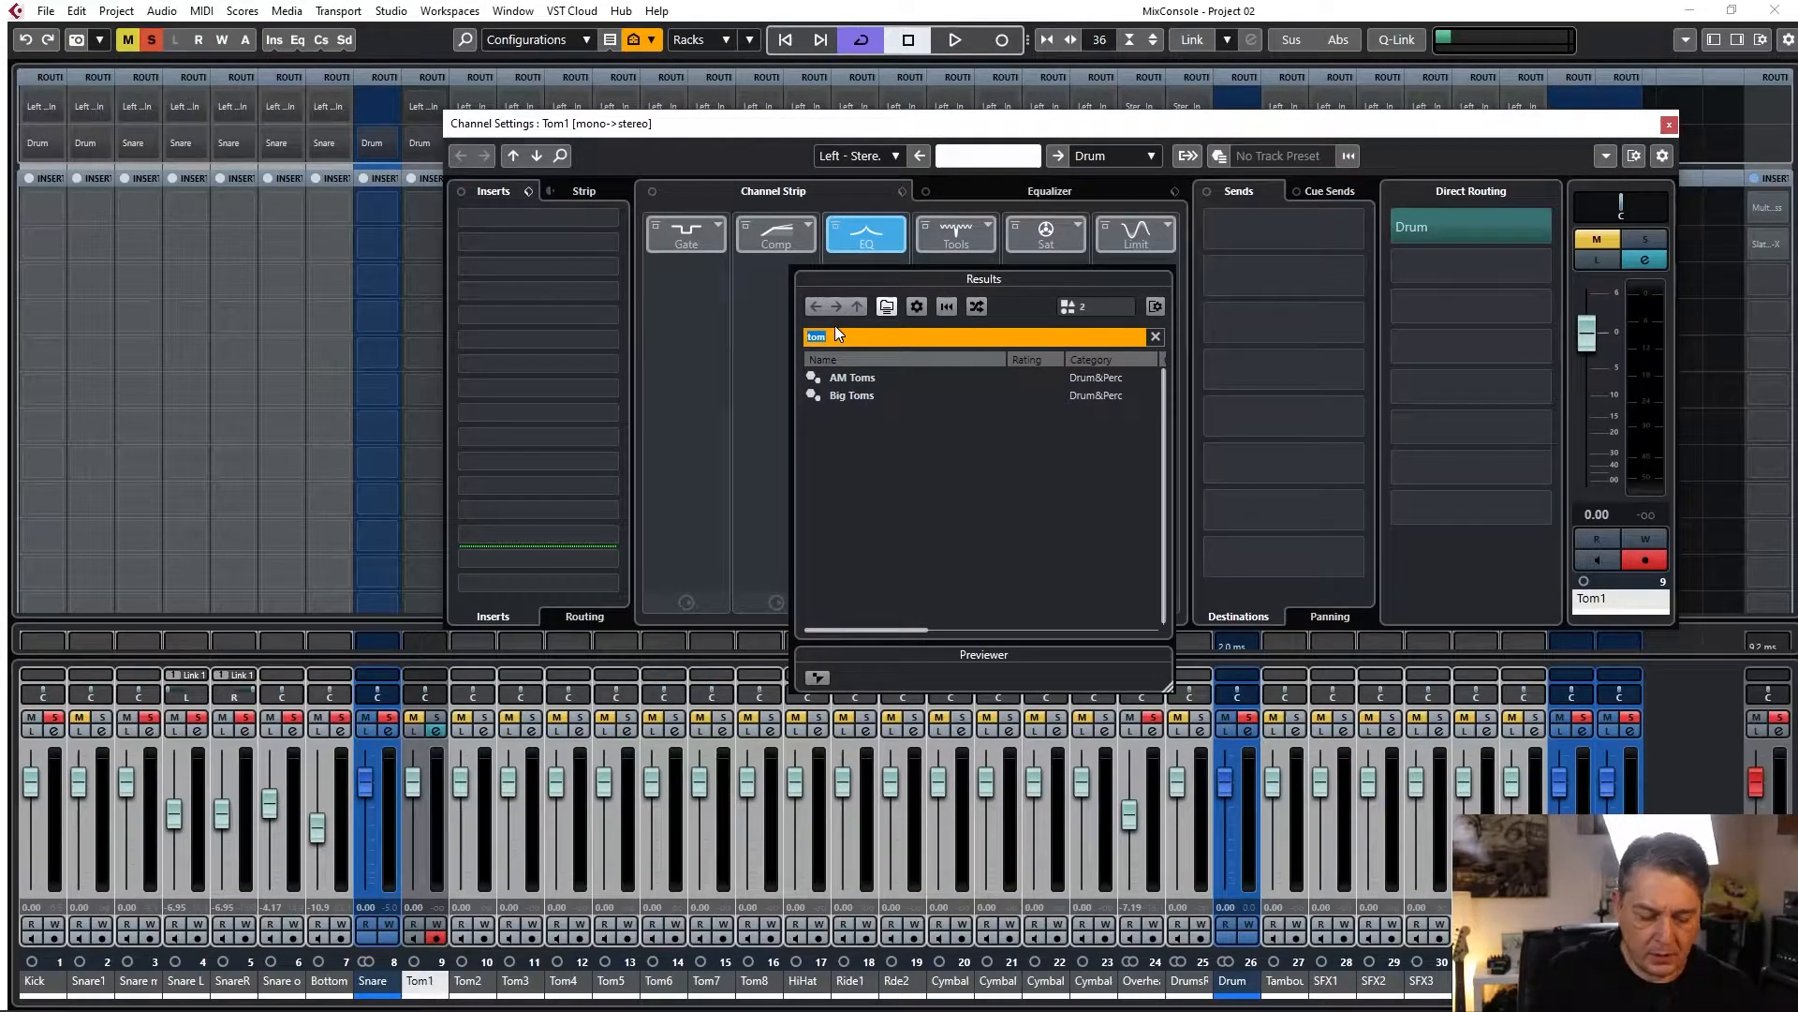
key("BackSpace")
scroll(885, 440, "down", 12)
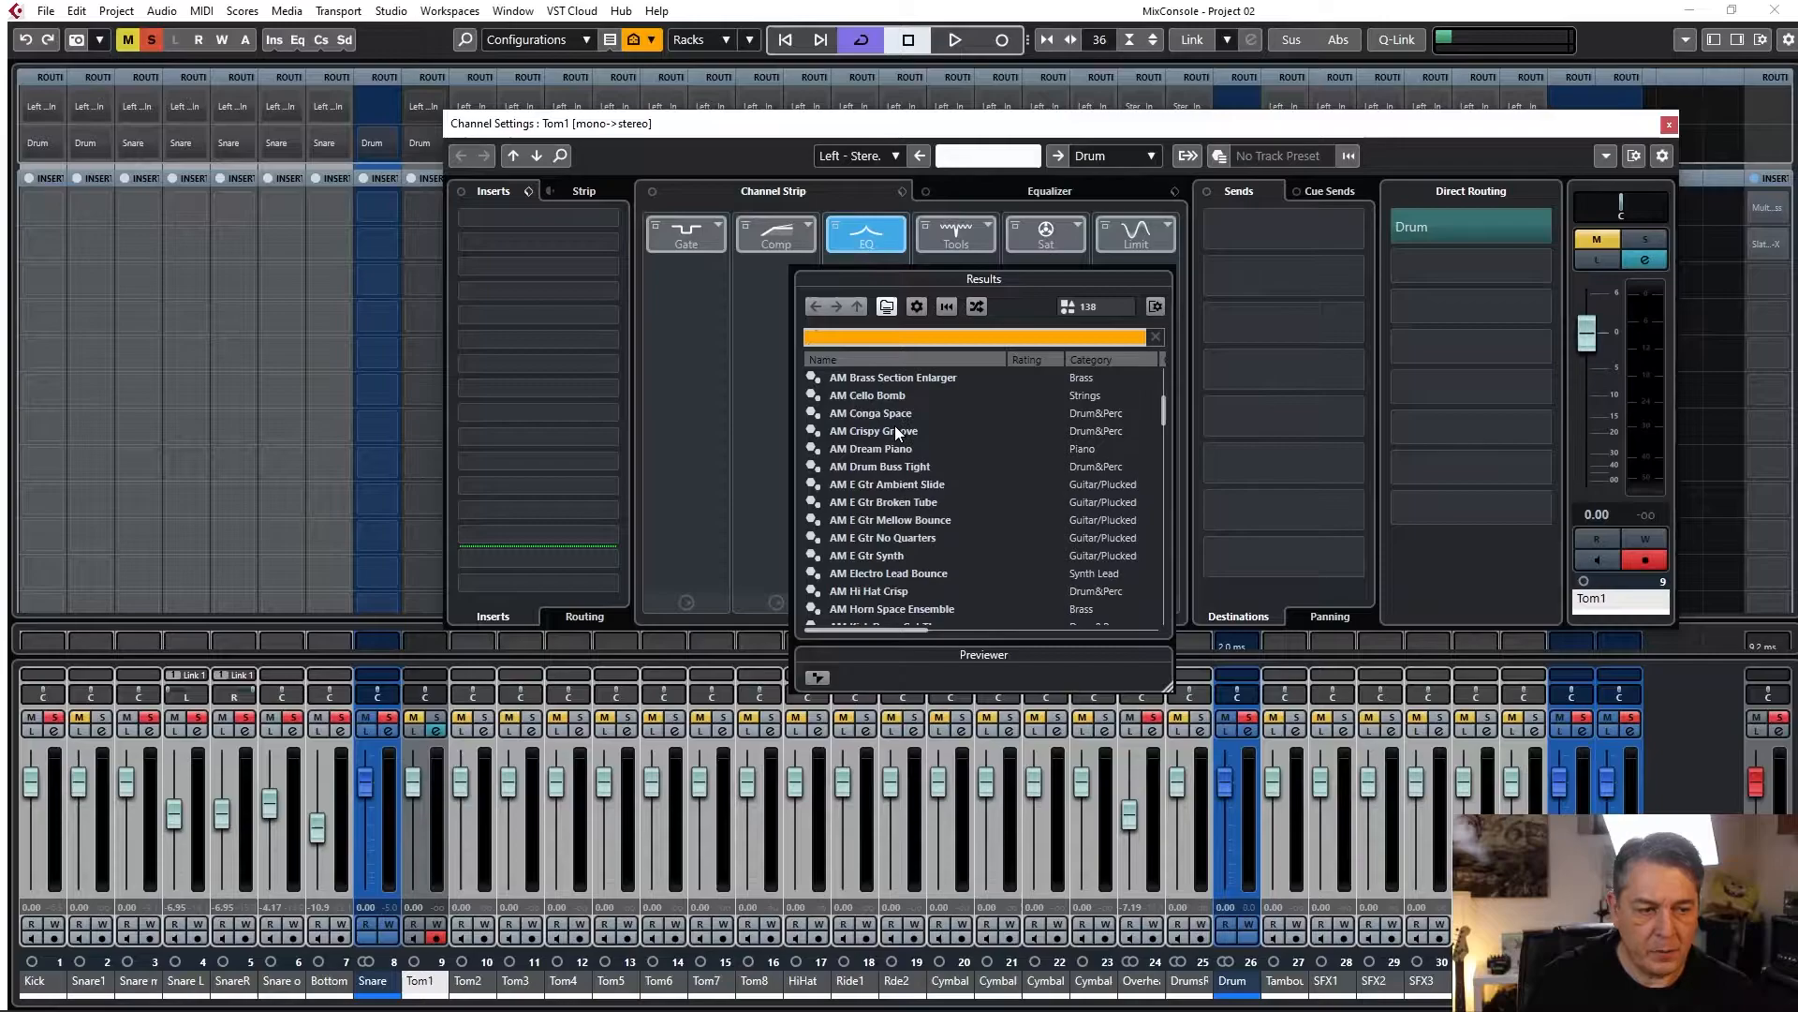
scroll(890, 473, "down", 20)
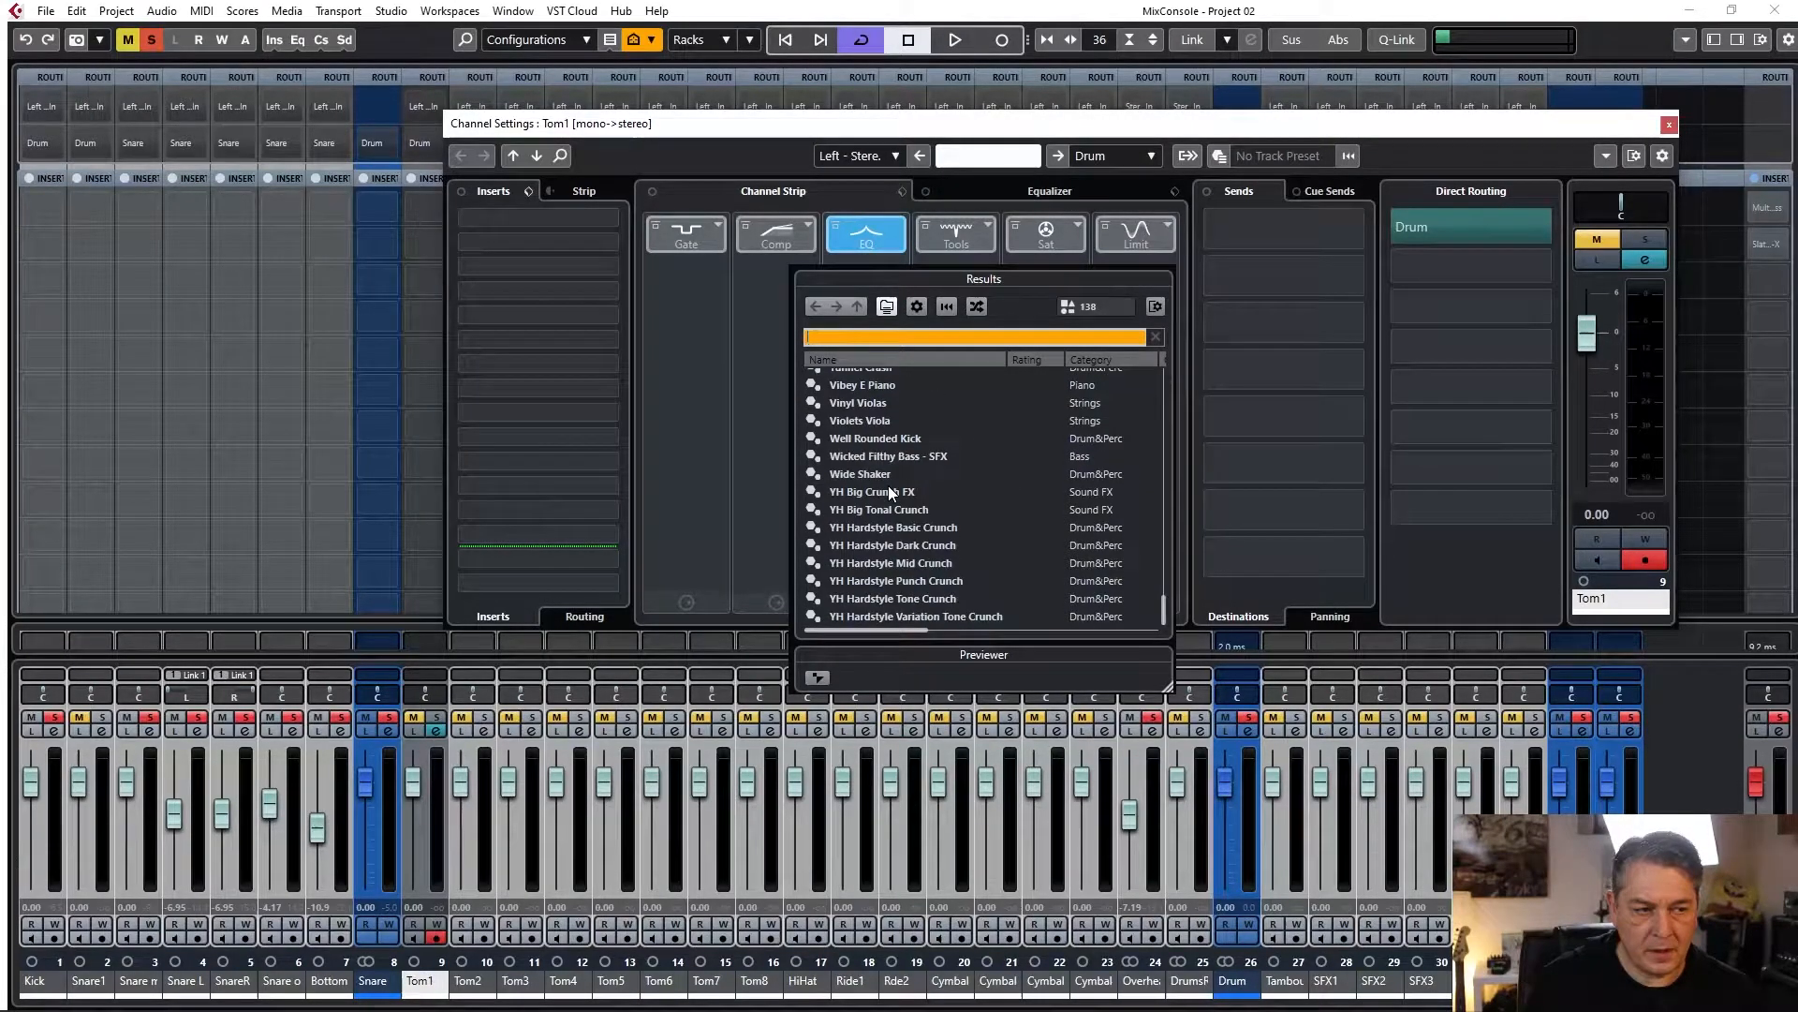
scroll(888, 486, "up", 5)
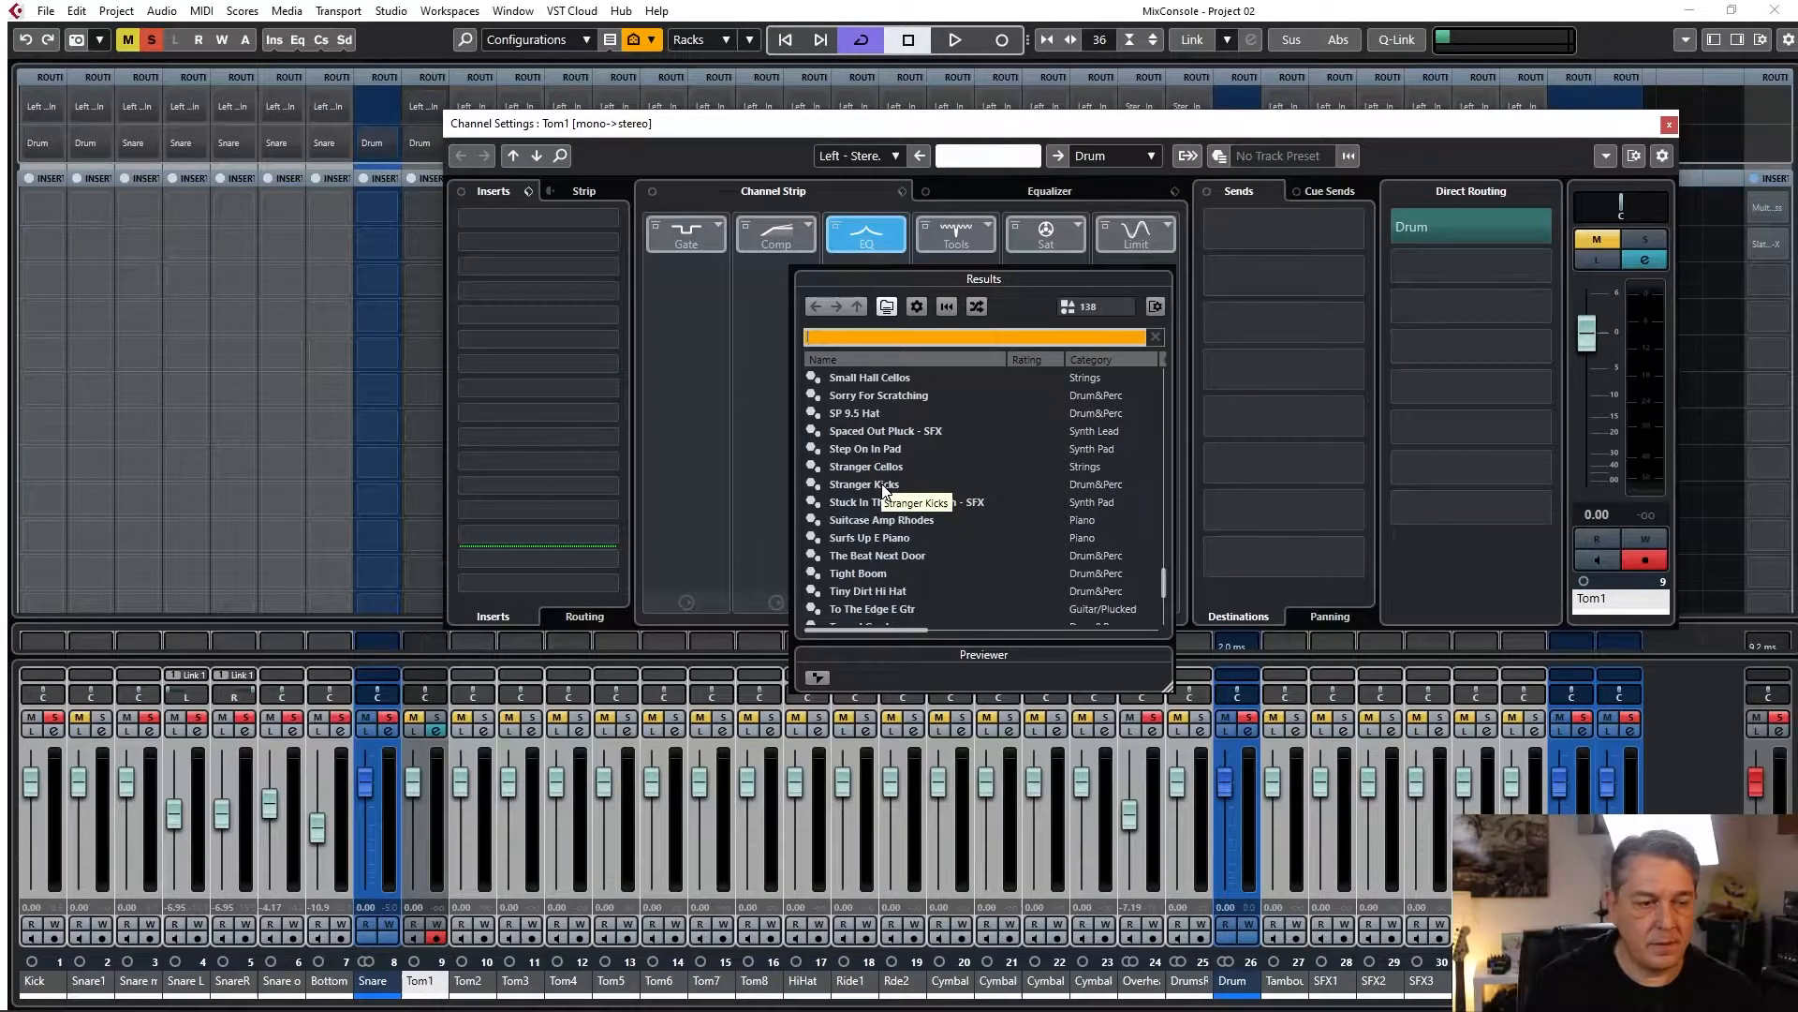
scroll(991, 482, "up", 15)
scroll(993, 484, "up", 8)
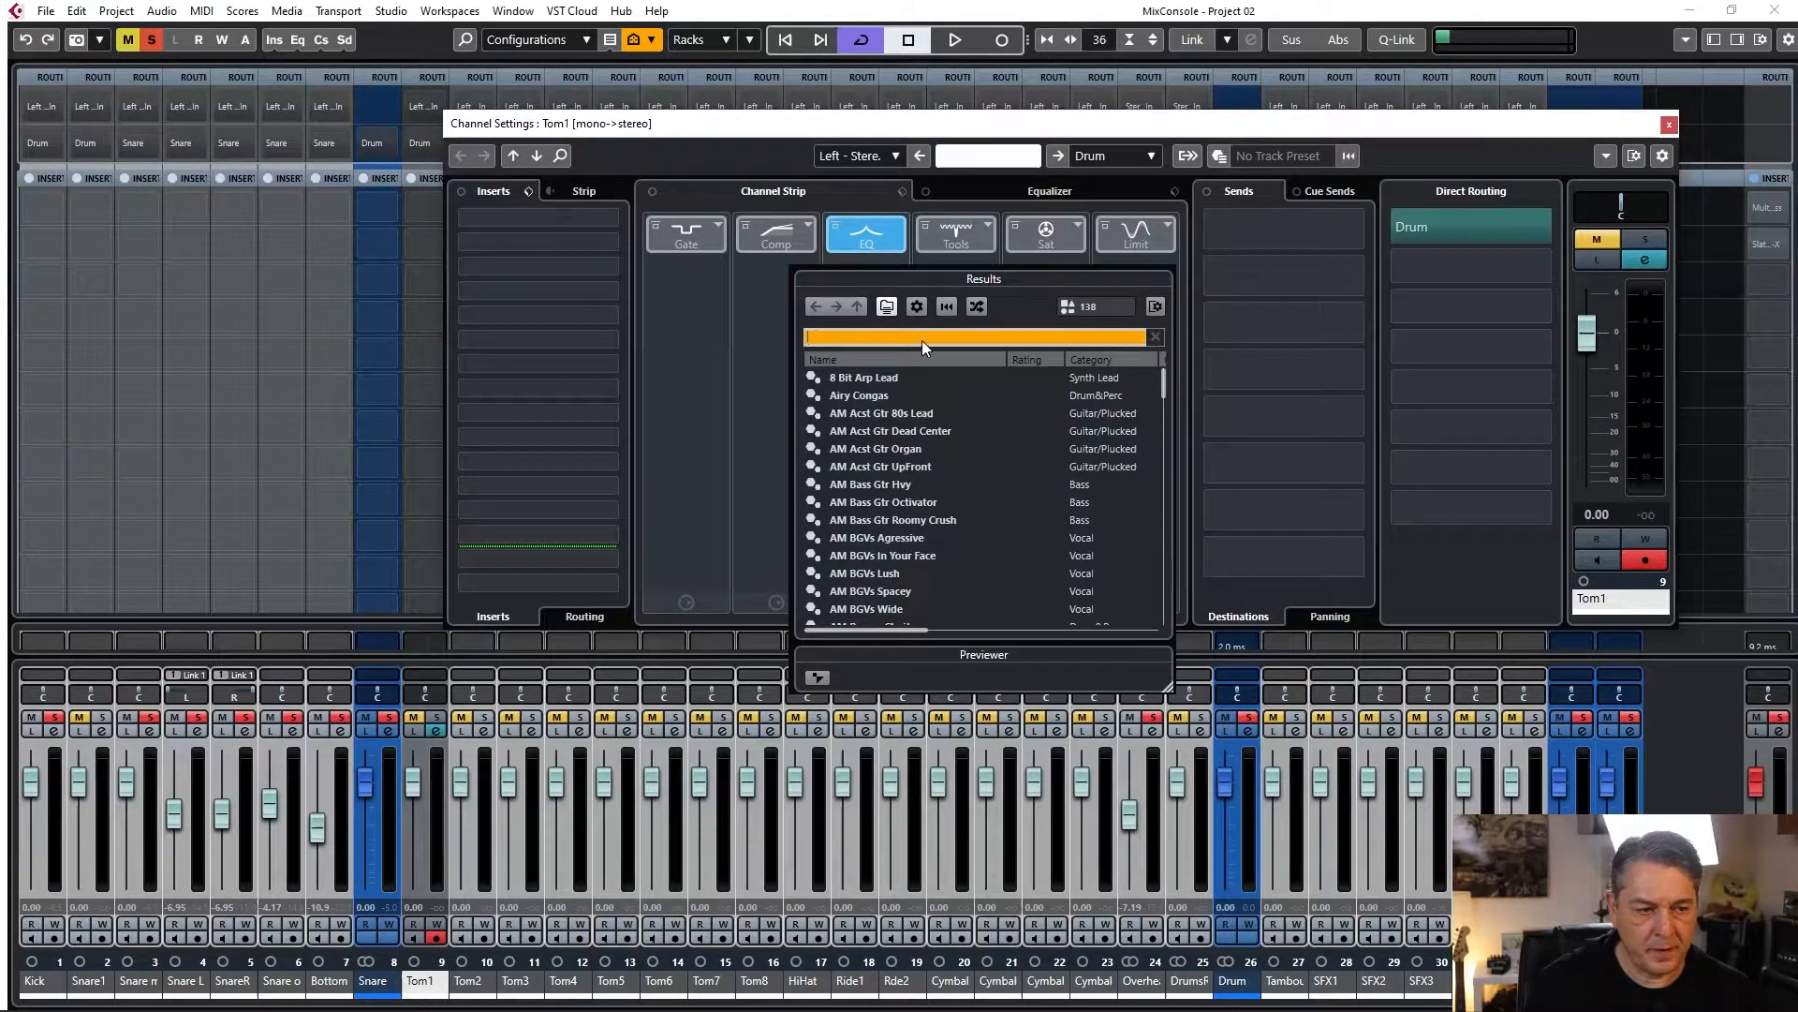
Filter the FX chain presets by "tom" and load AM Toms into Tom1's inserts.
type("tom")
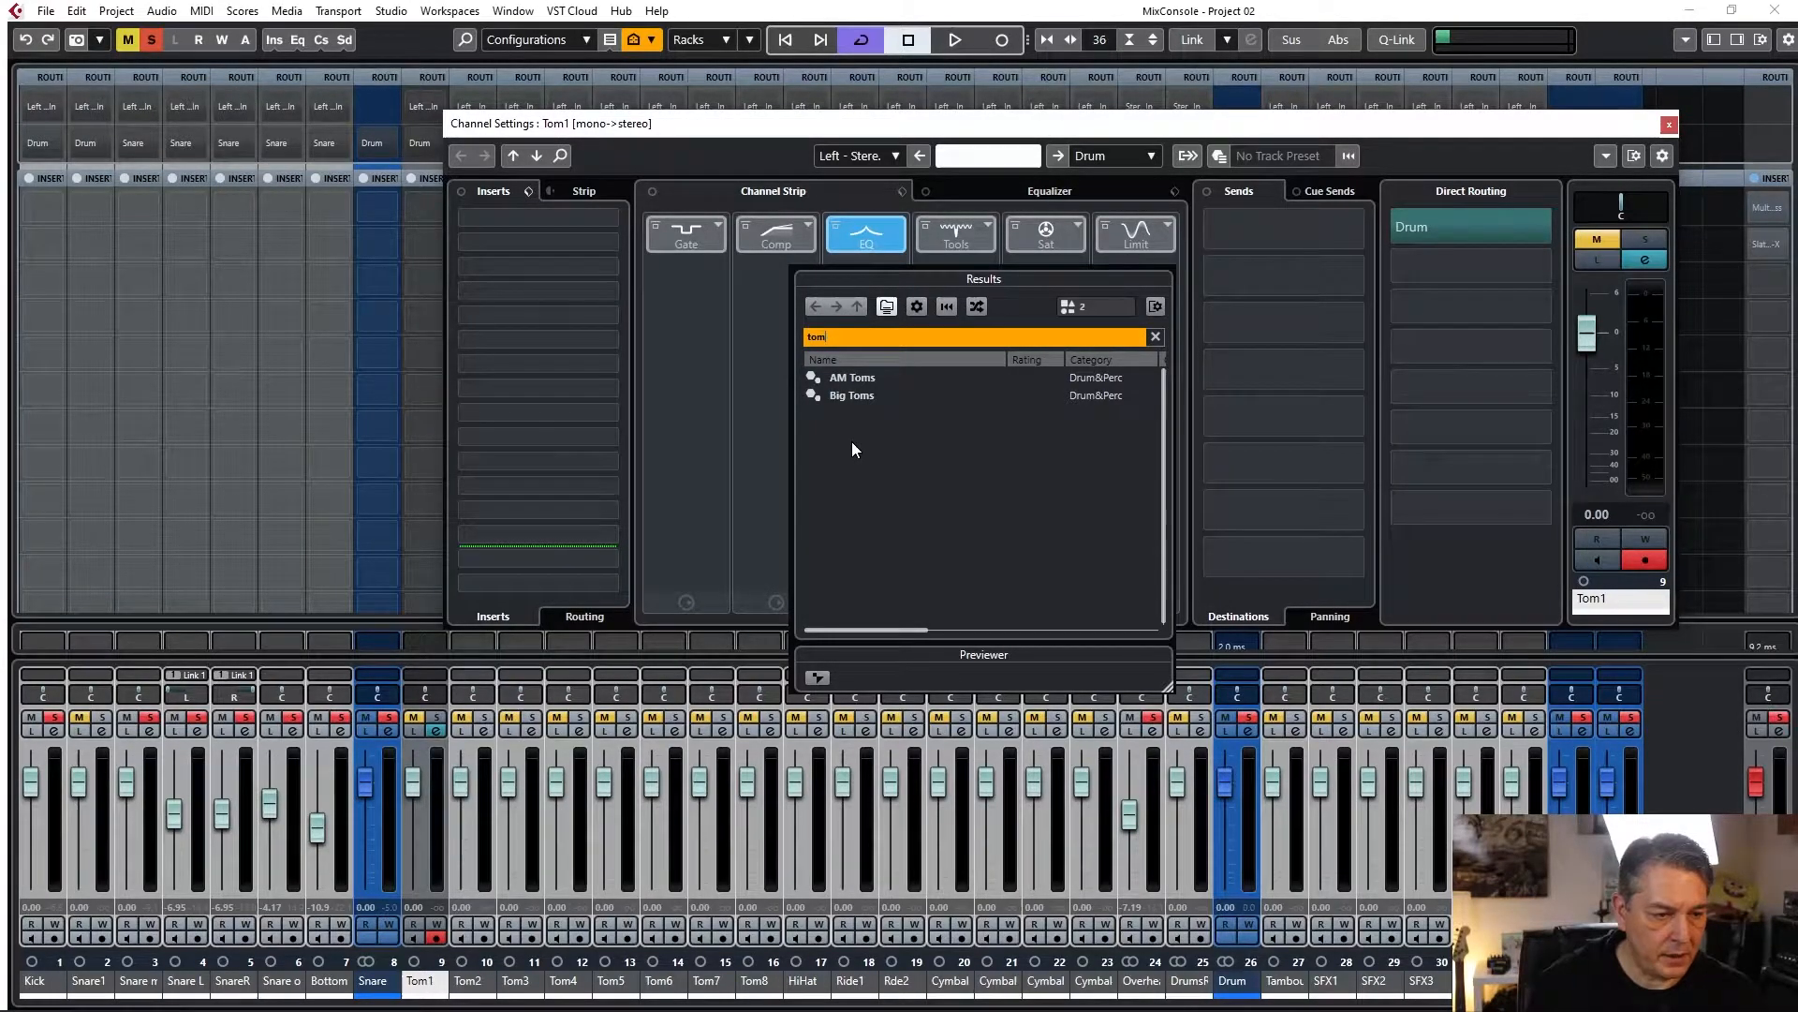
double_click(862, 380)
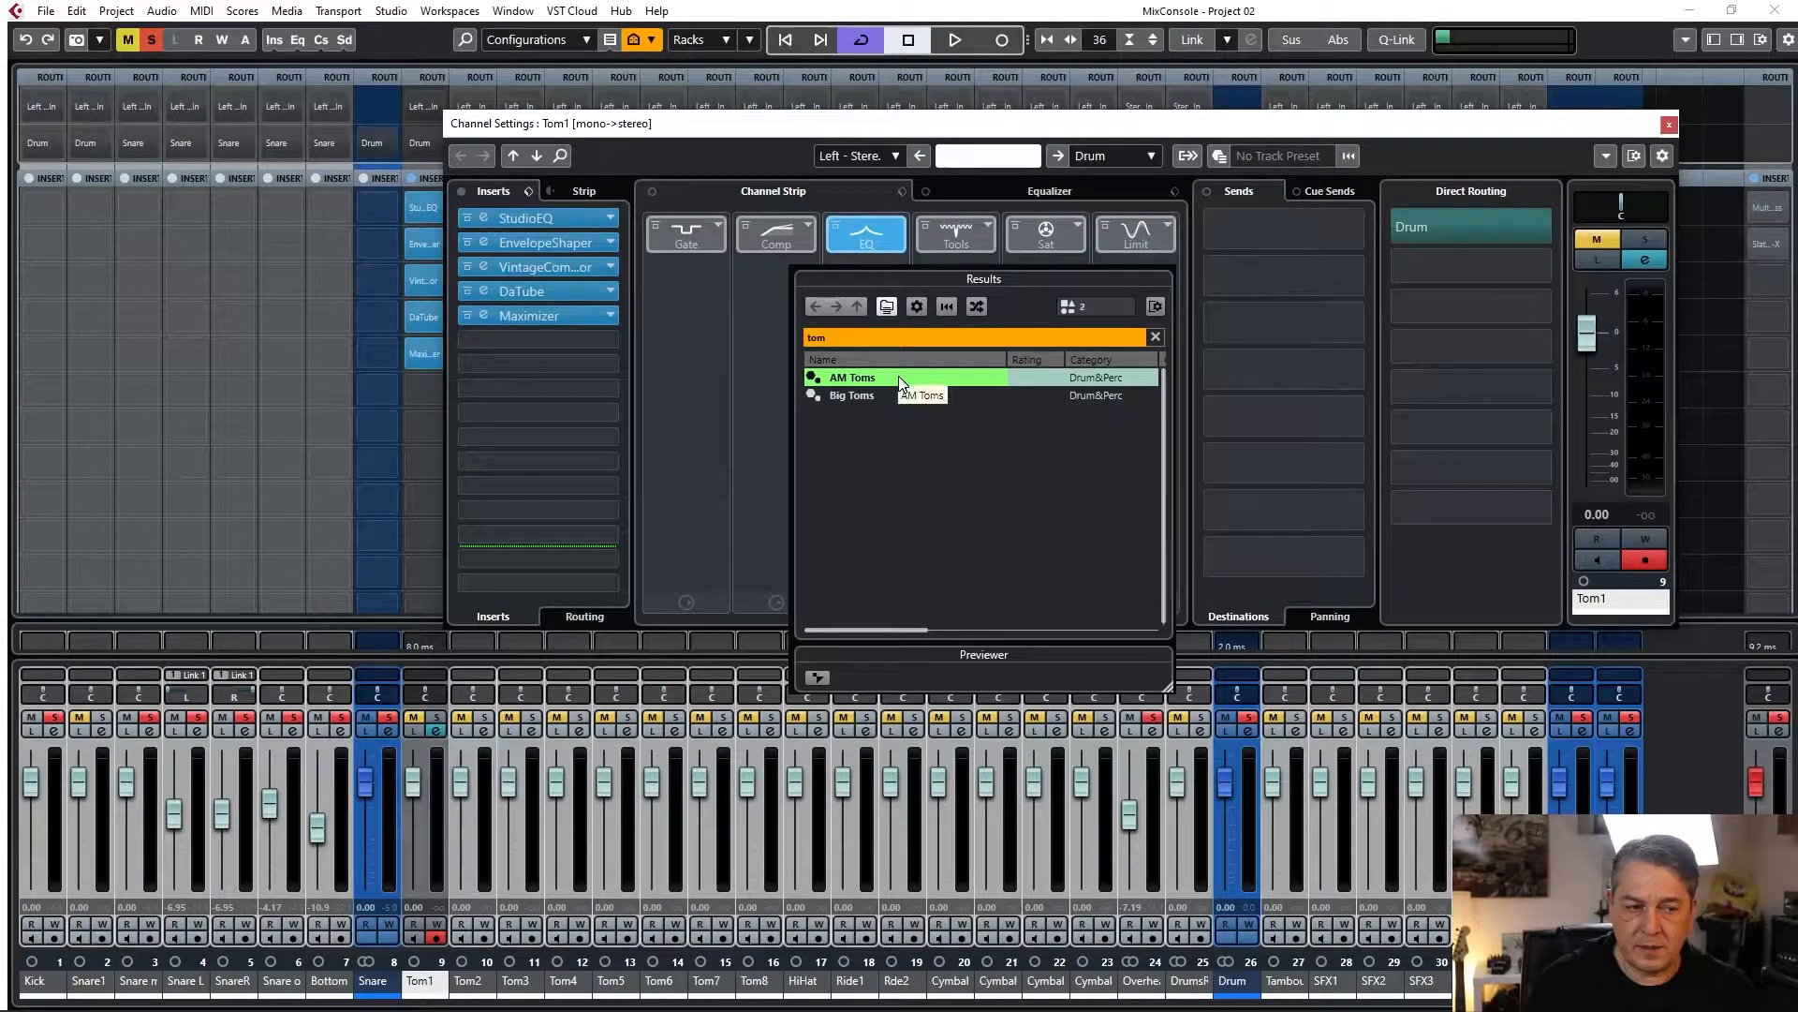
left_click(1380, 126)
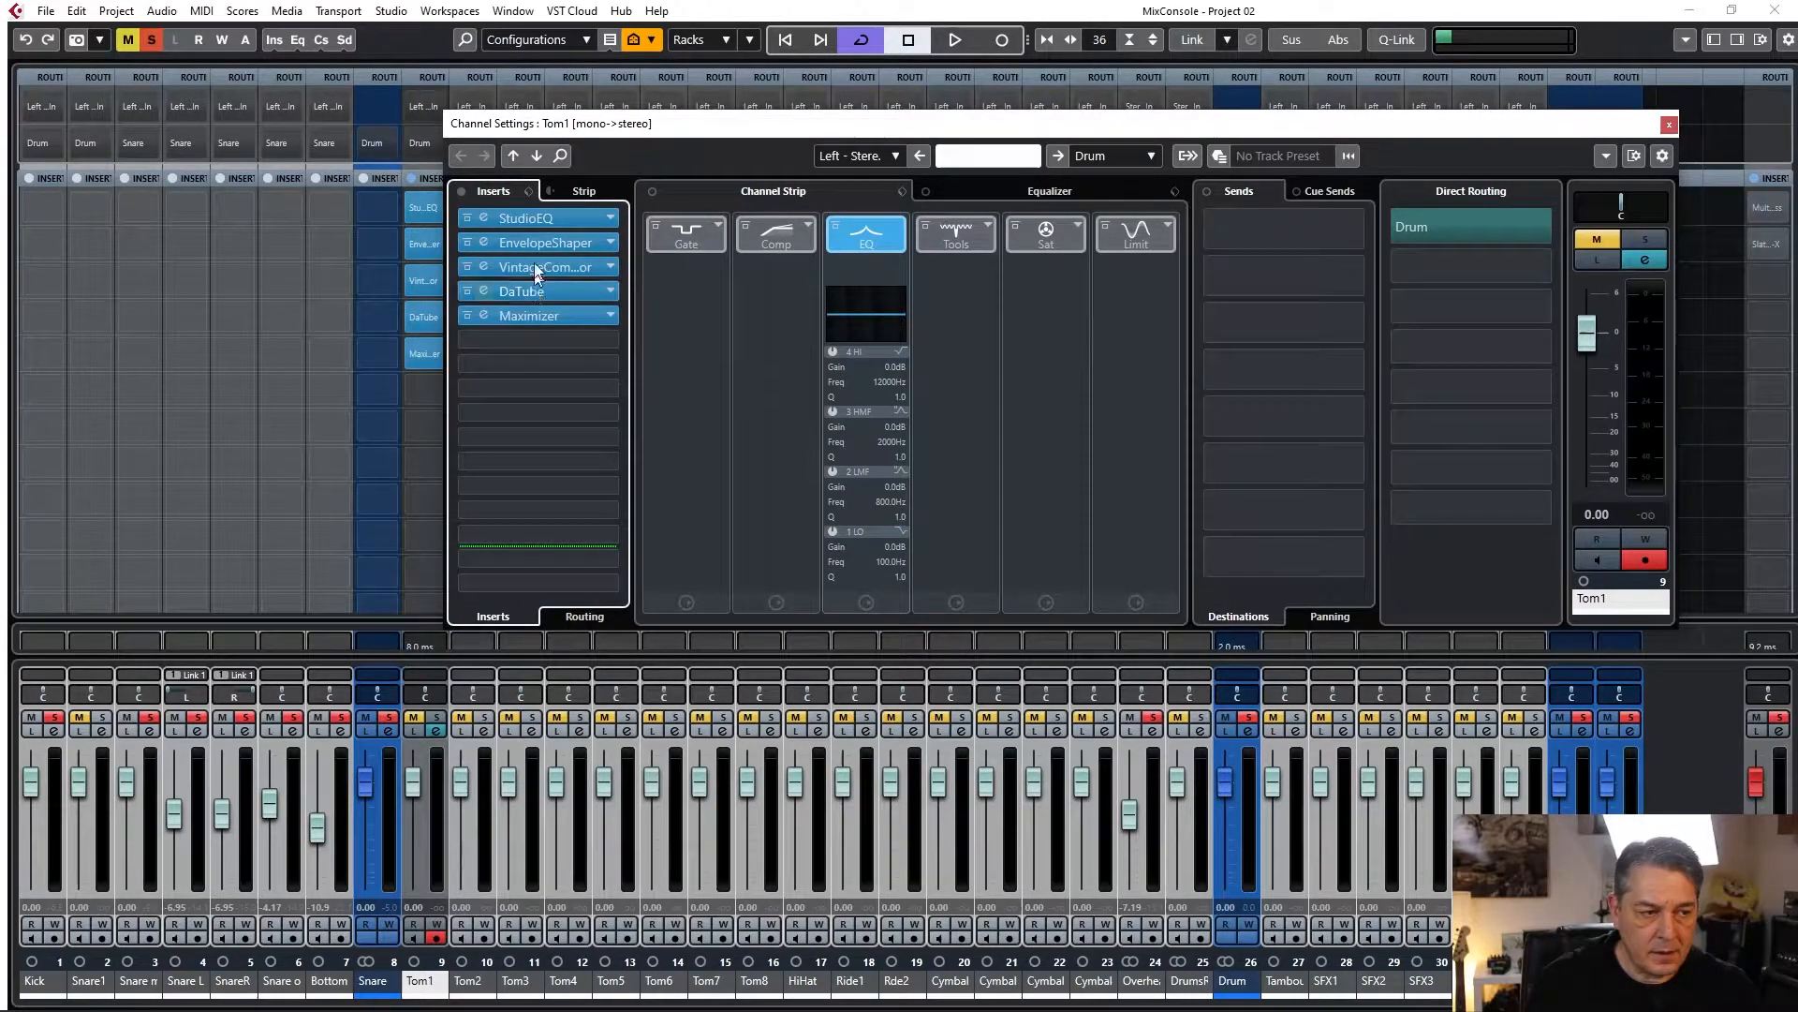
Examine the settings of StudioEQ, EnvelopeShaper, VintageCompressor, DaTube and Maximizer on Tom1, then close its channel settings.
left_click(535, 214)
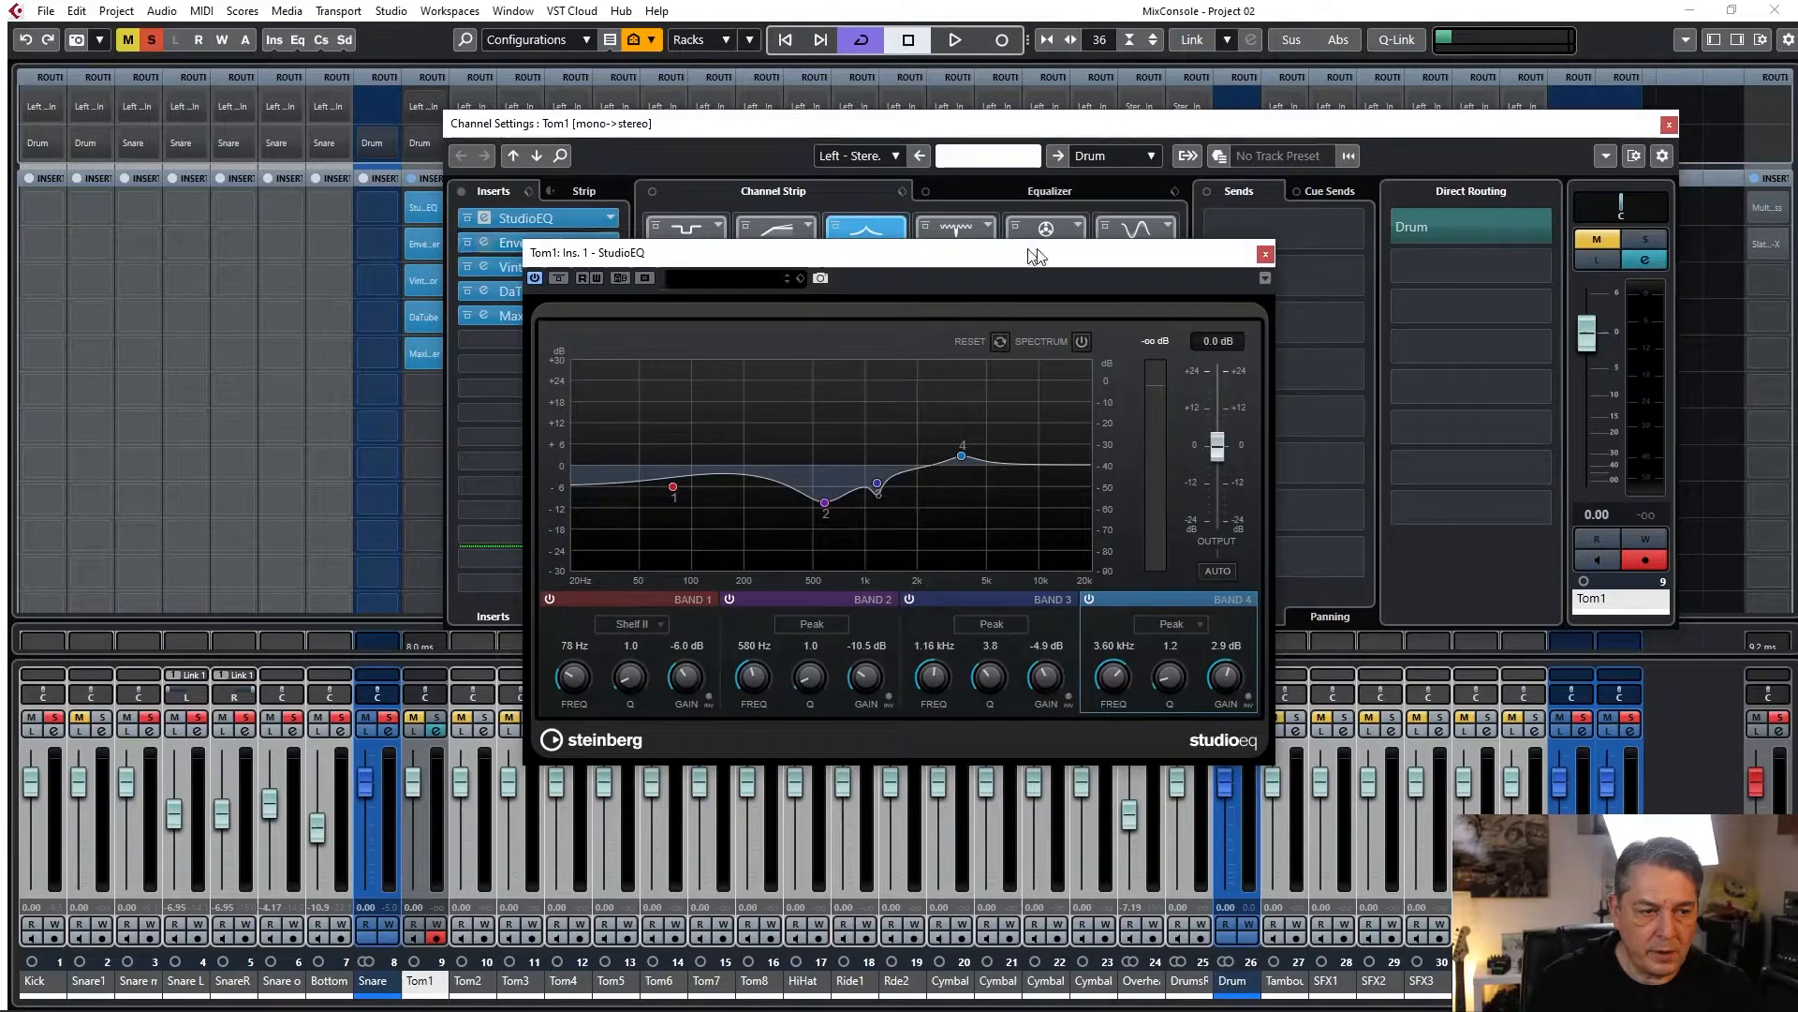
left_click(1265, 255)
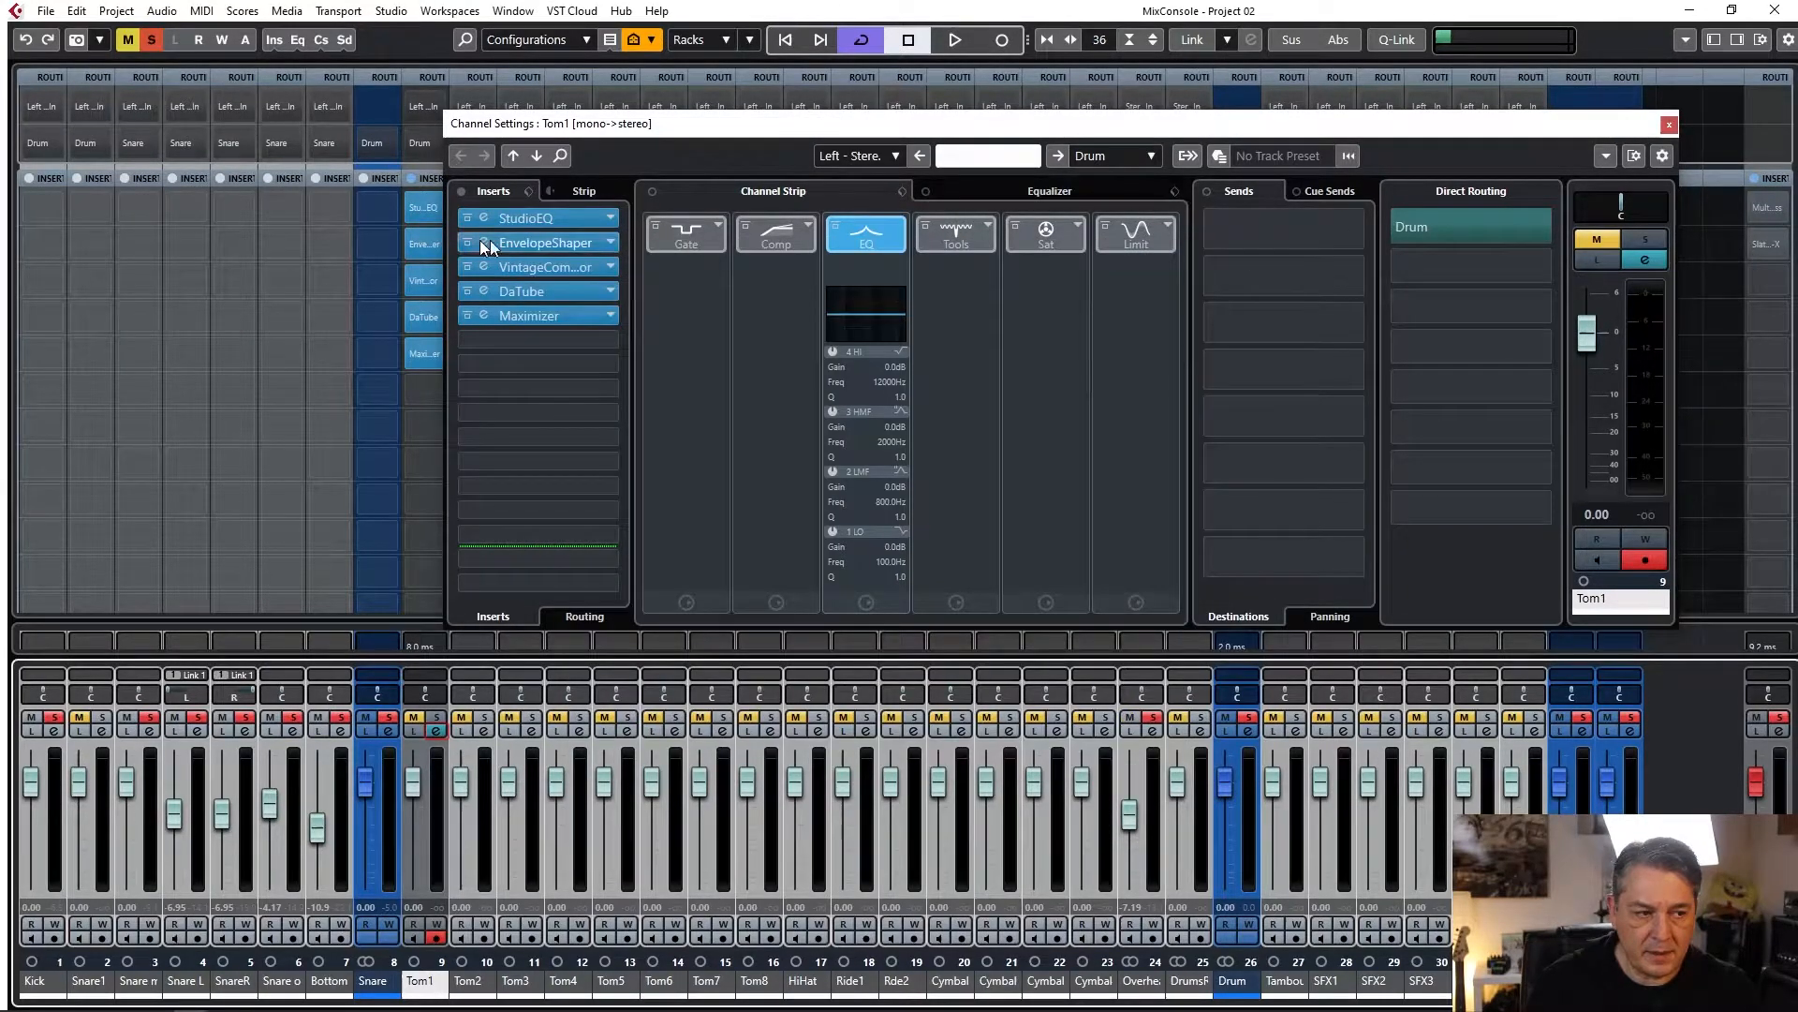
left_click(530, 241)
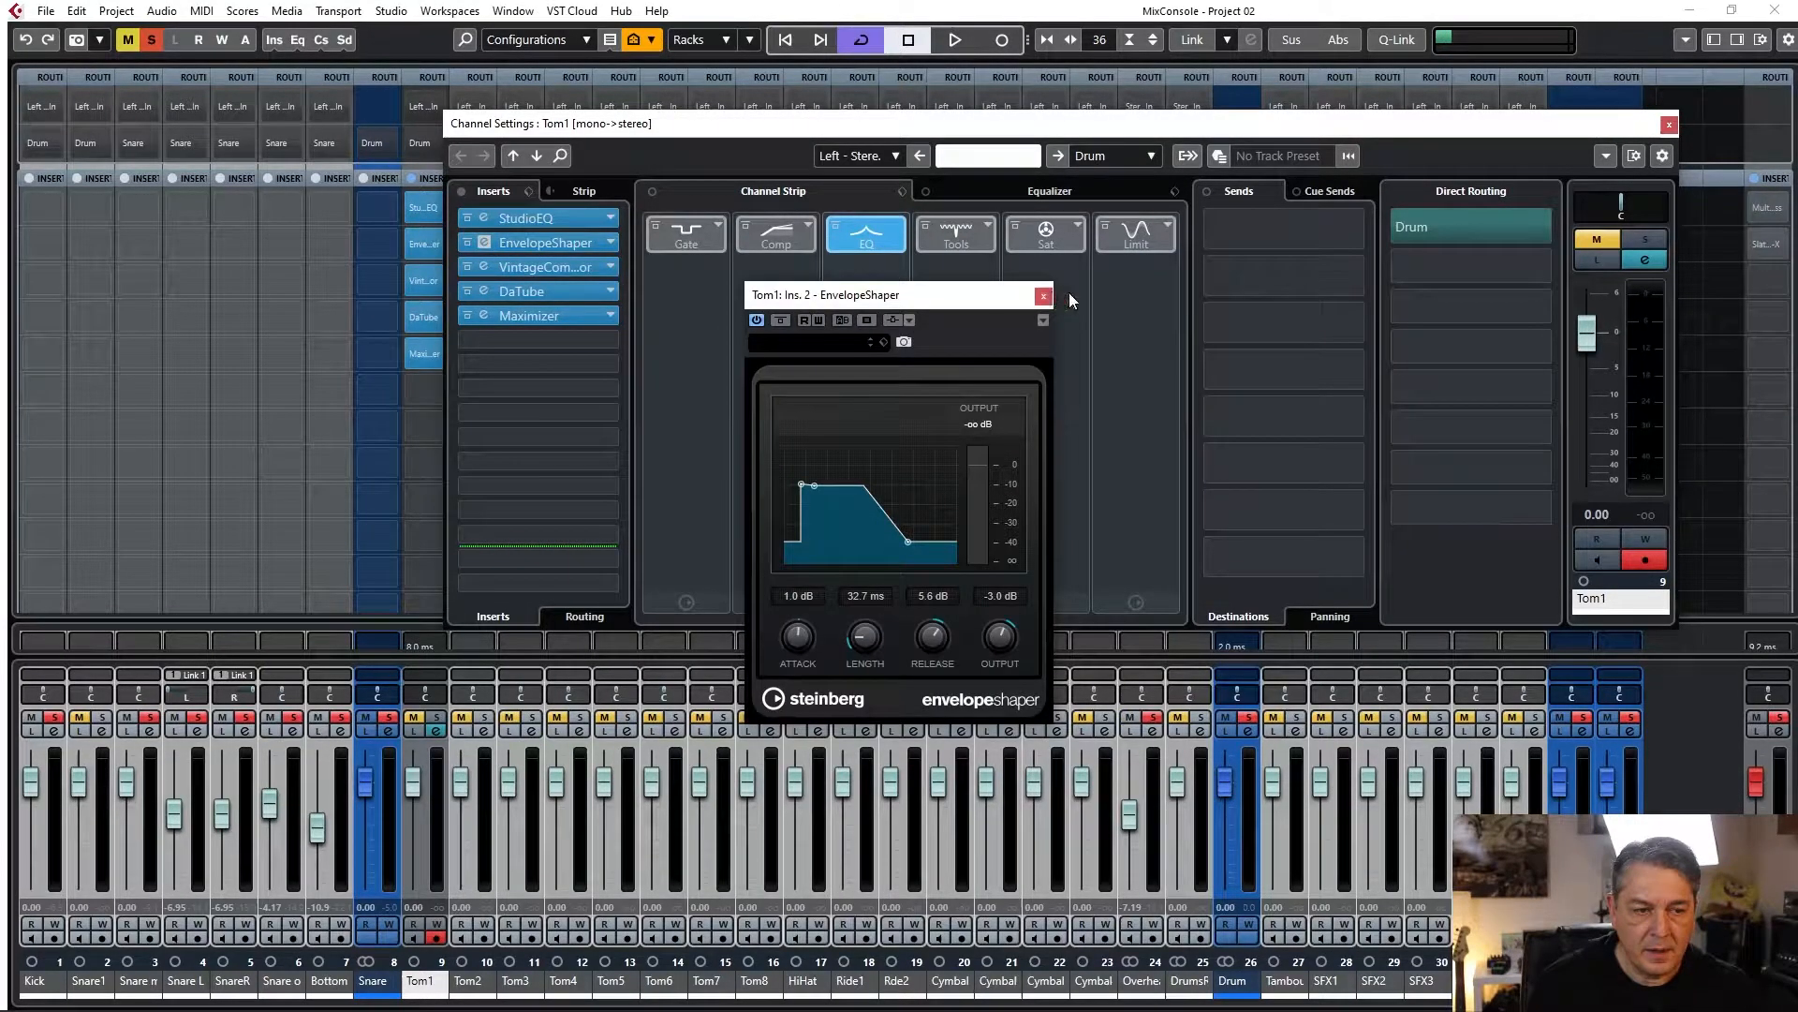
left_click(1042, 296)
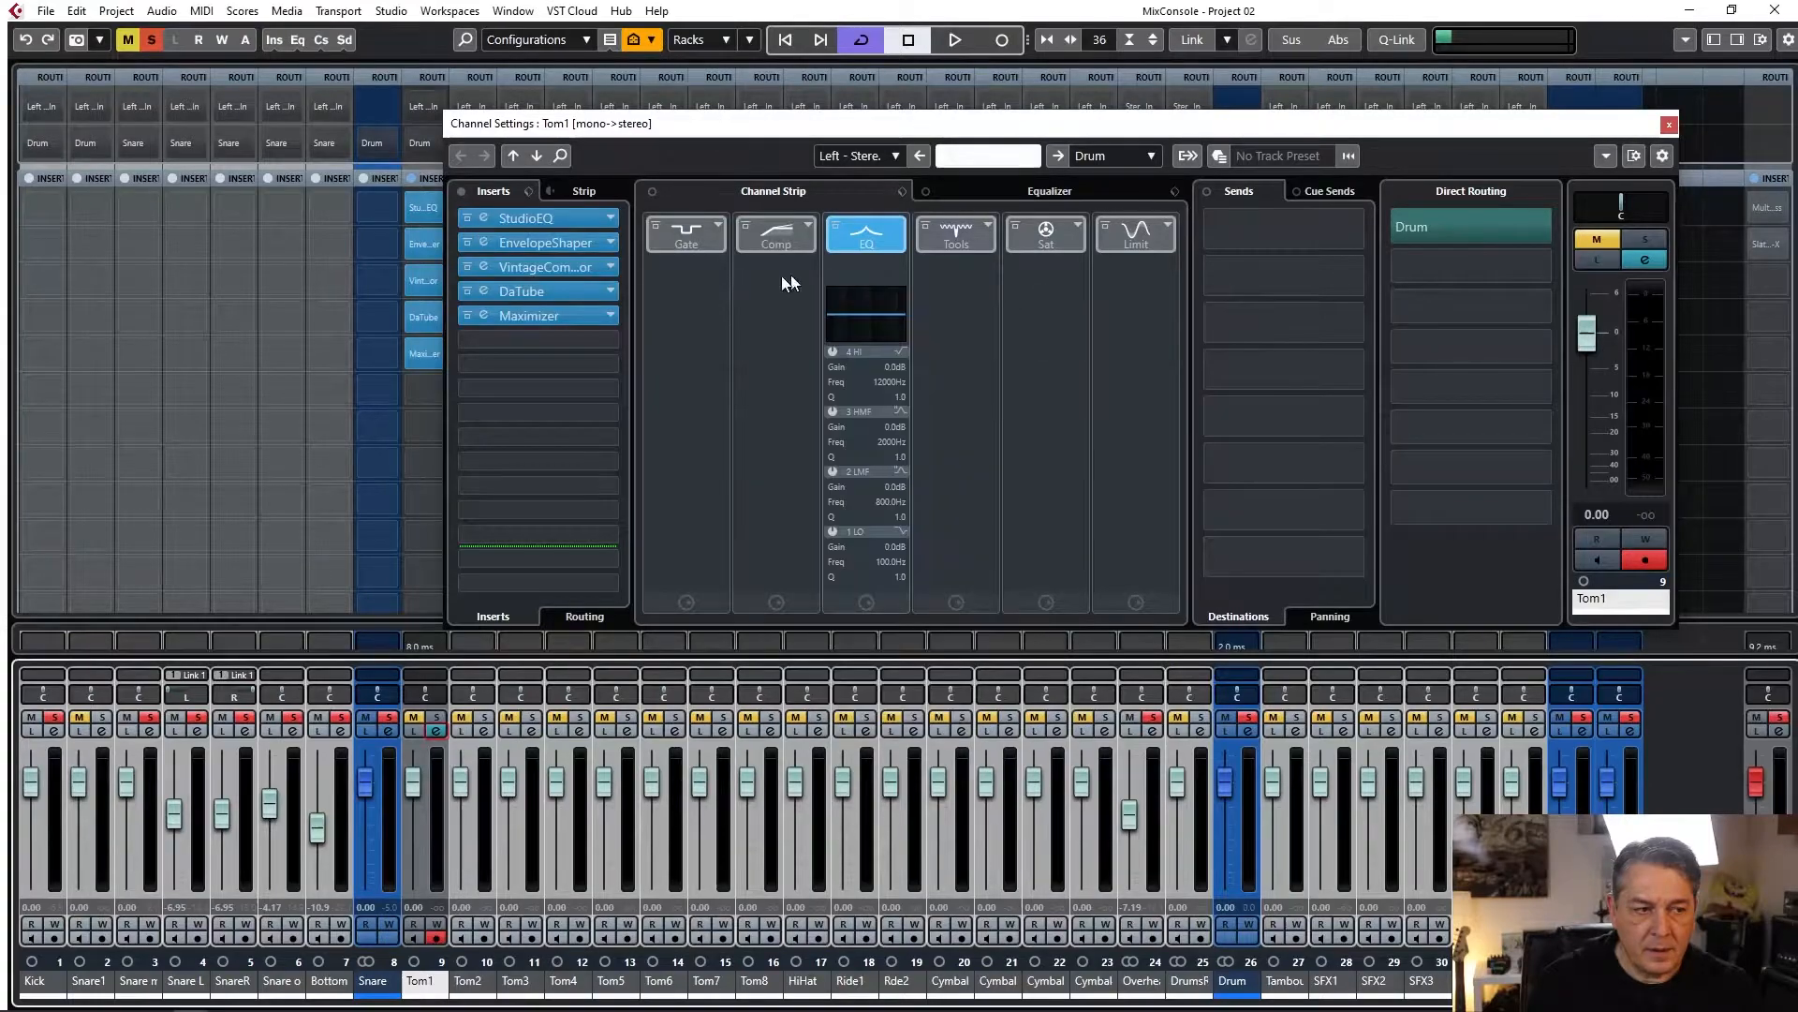
left_click(524, 268)
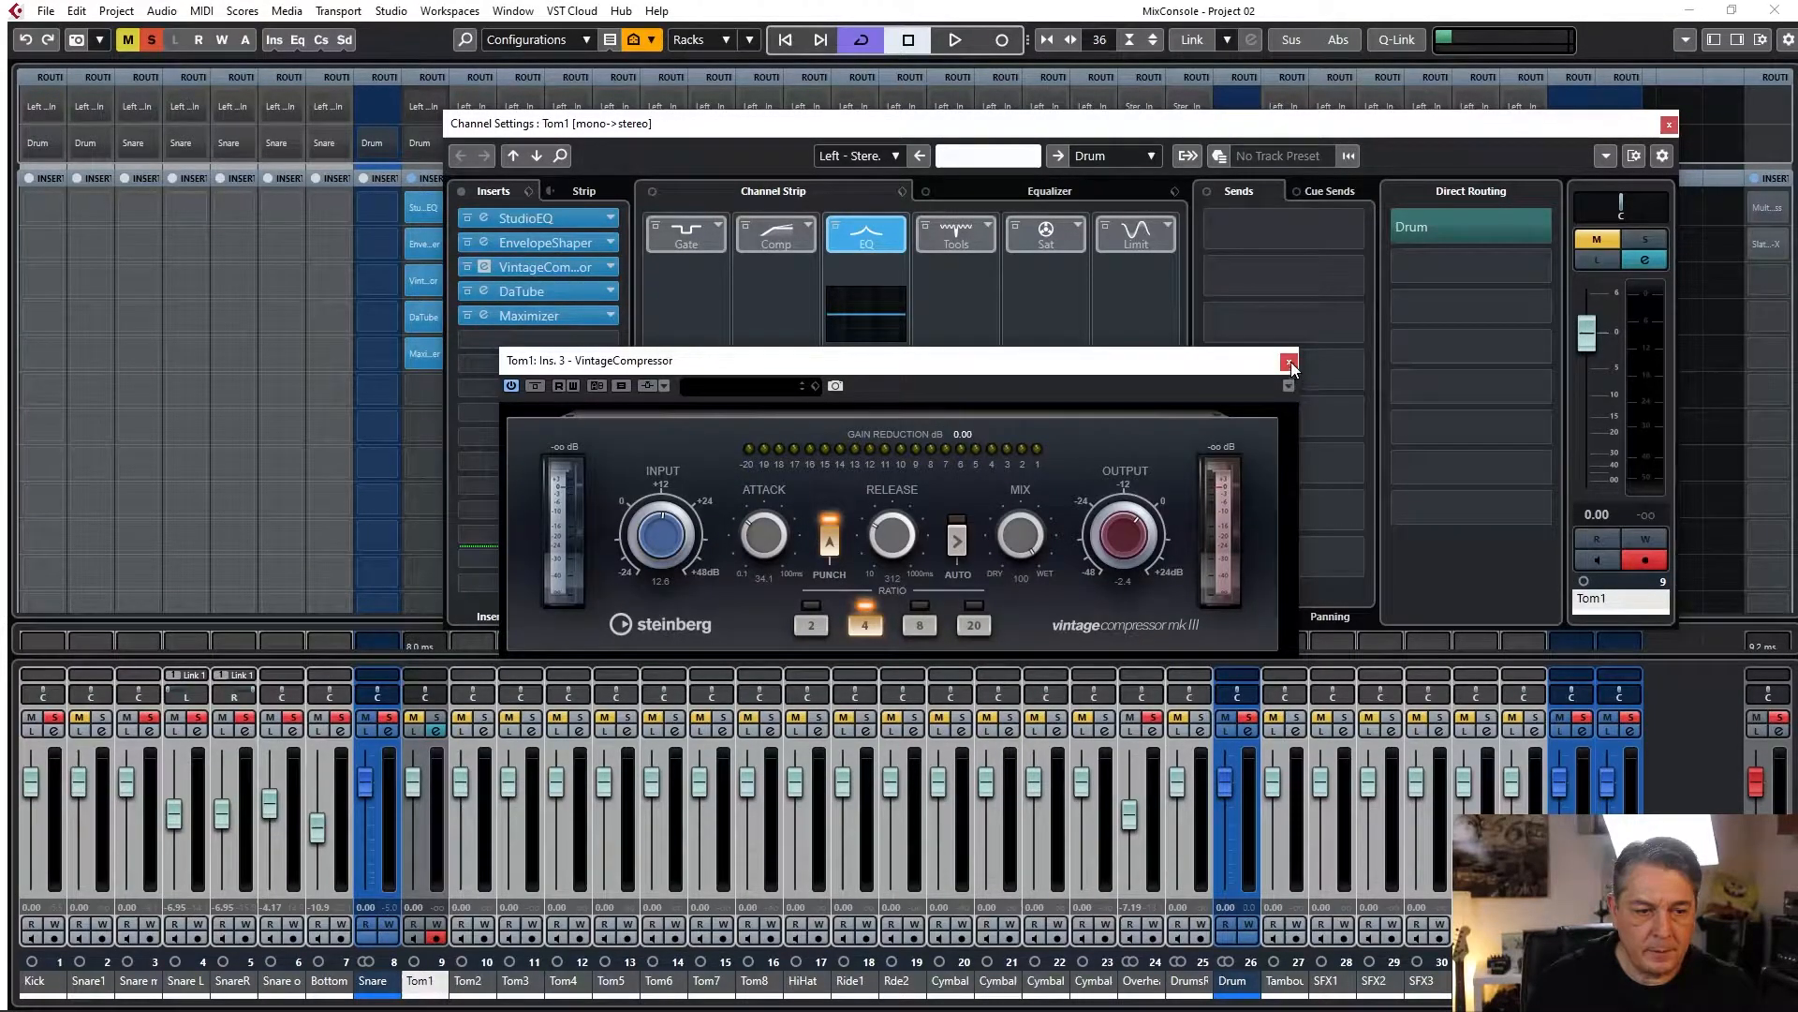
left_click(1290, 361)
left_click(520, 290)
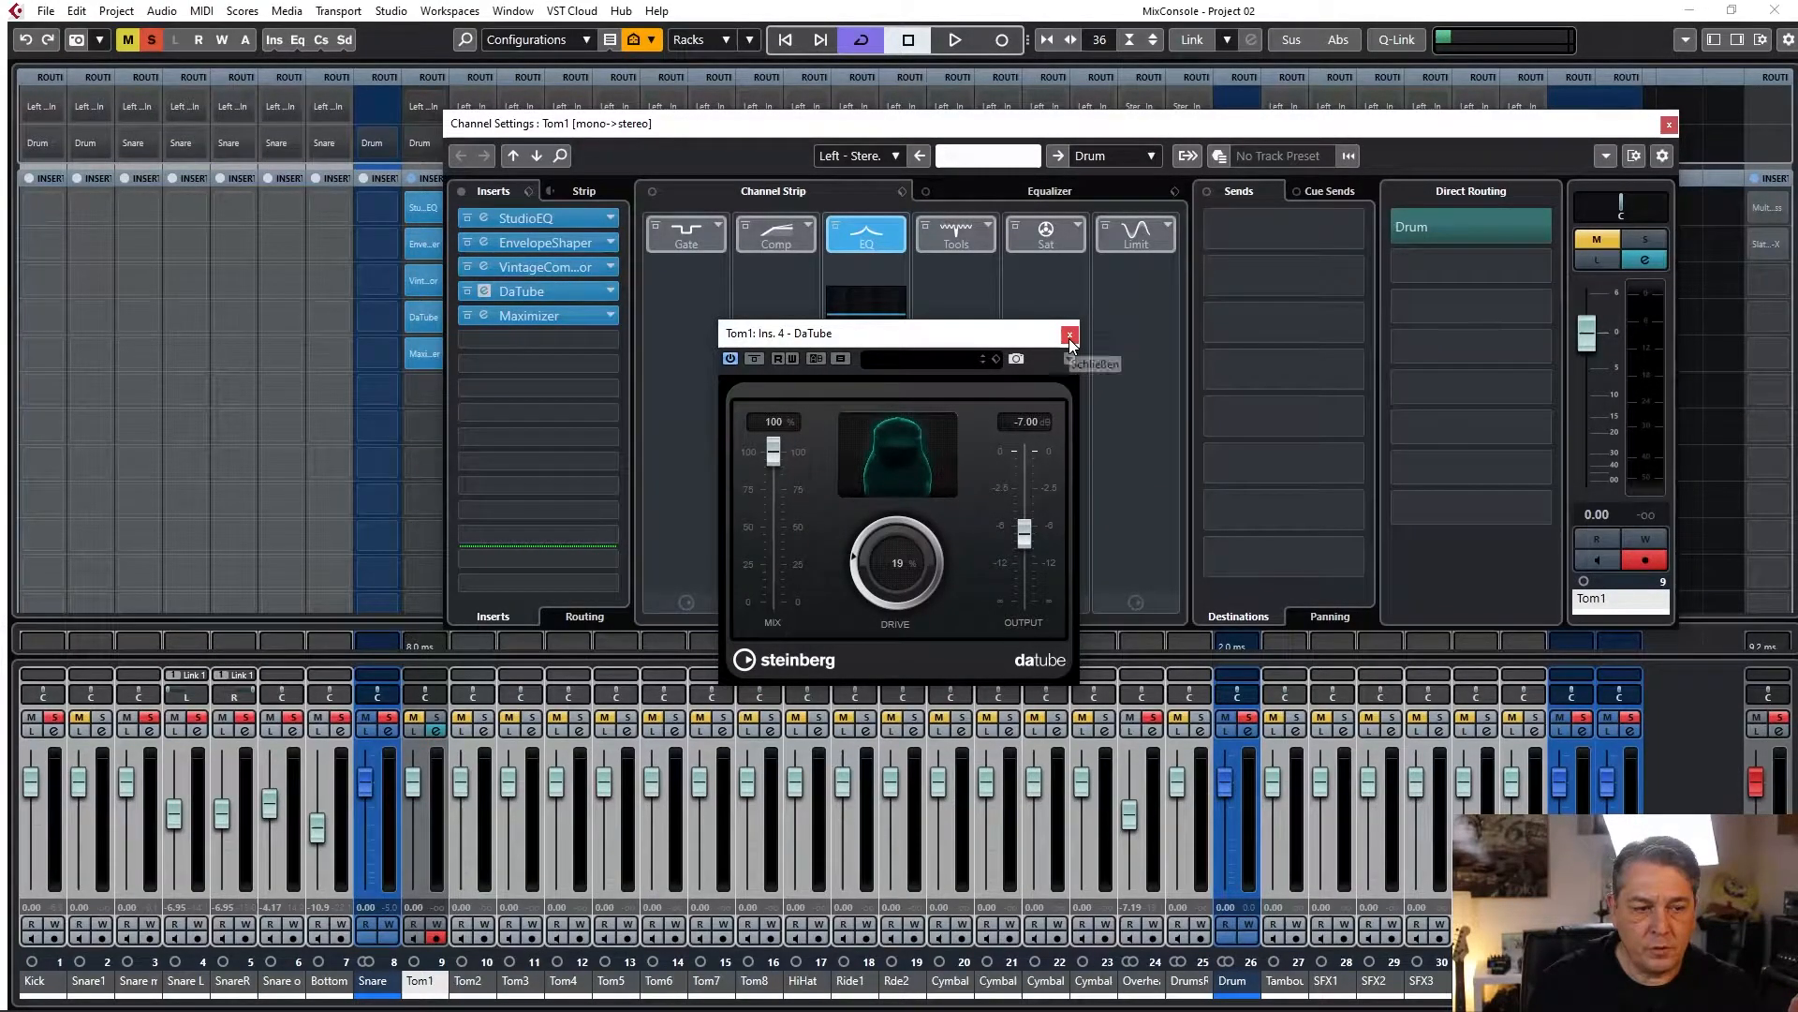
left_click(1069, 335)
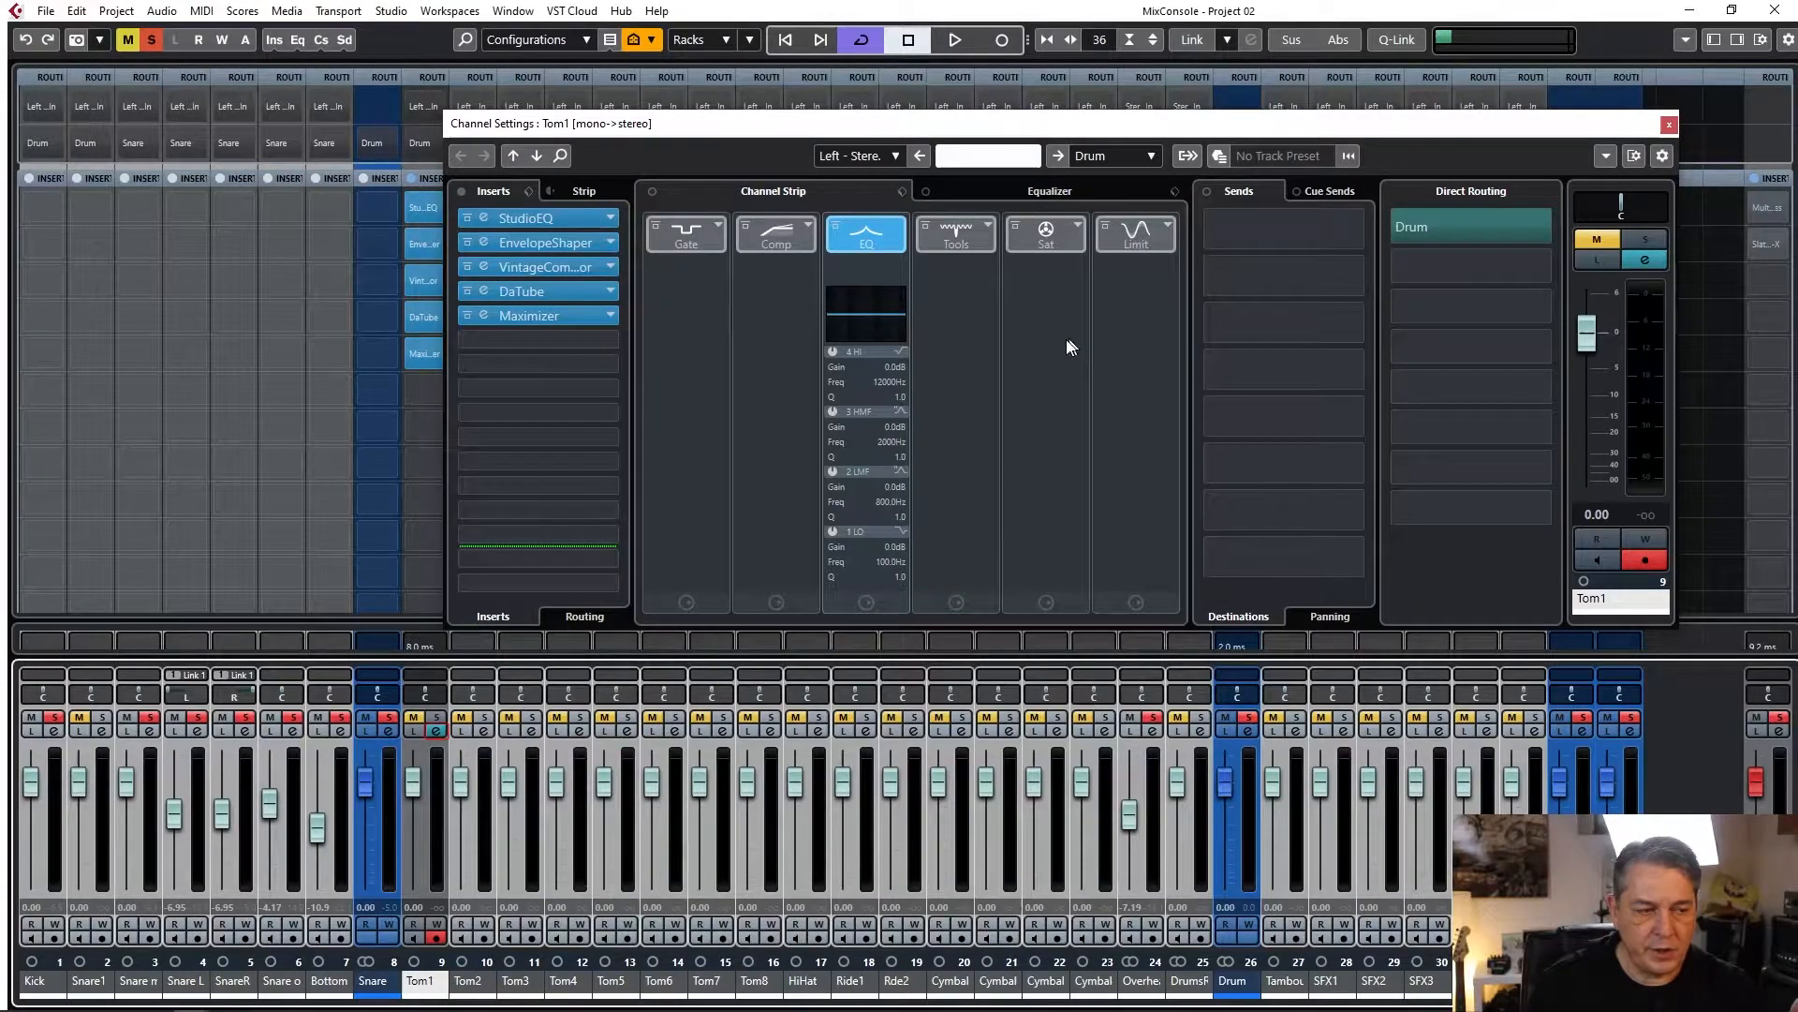
left_click(524, 314)
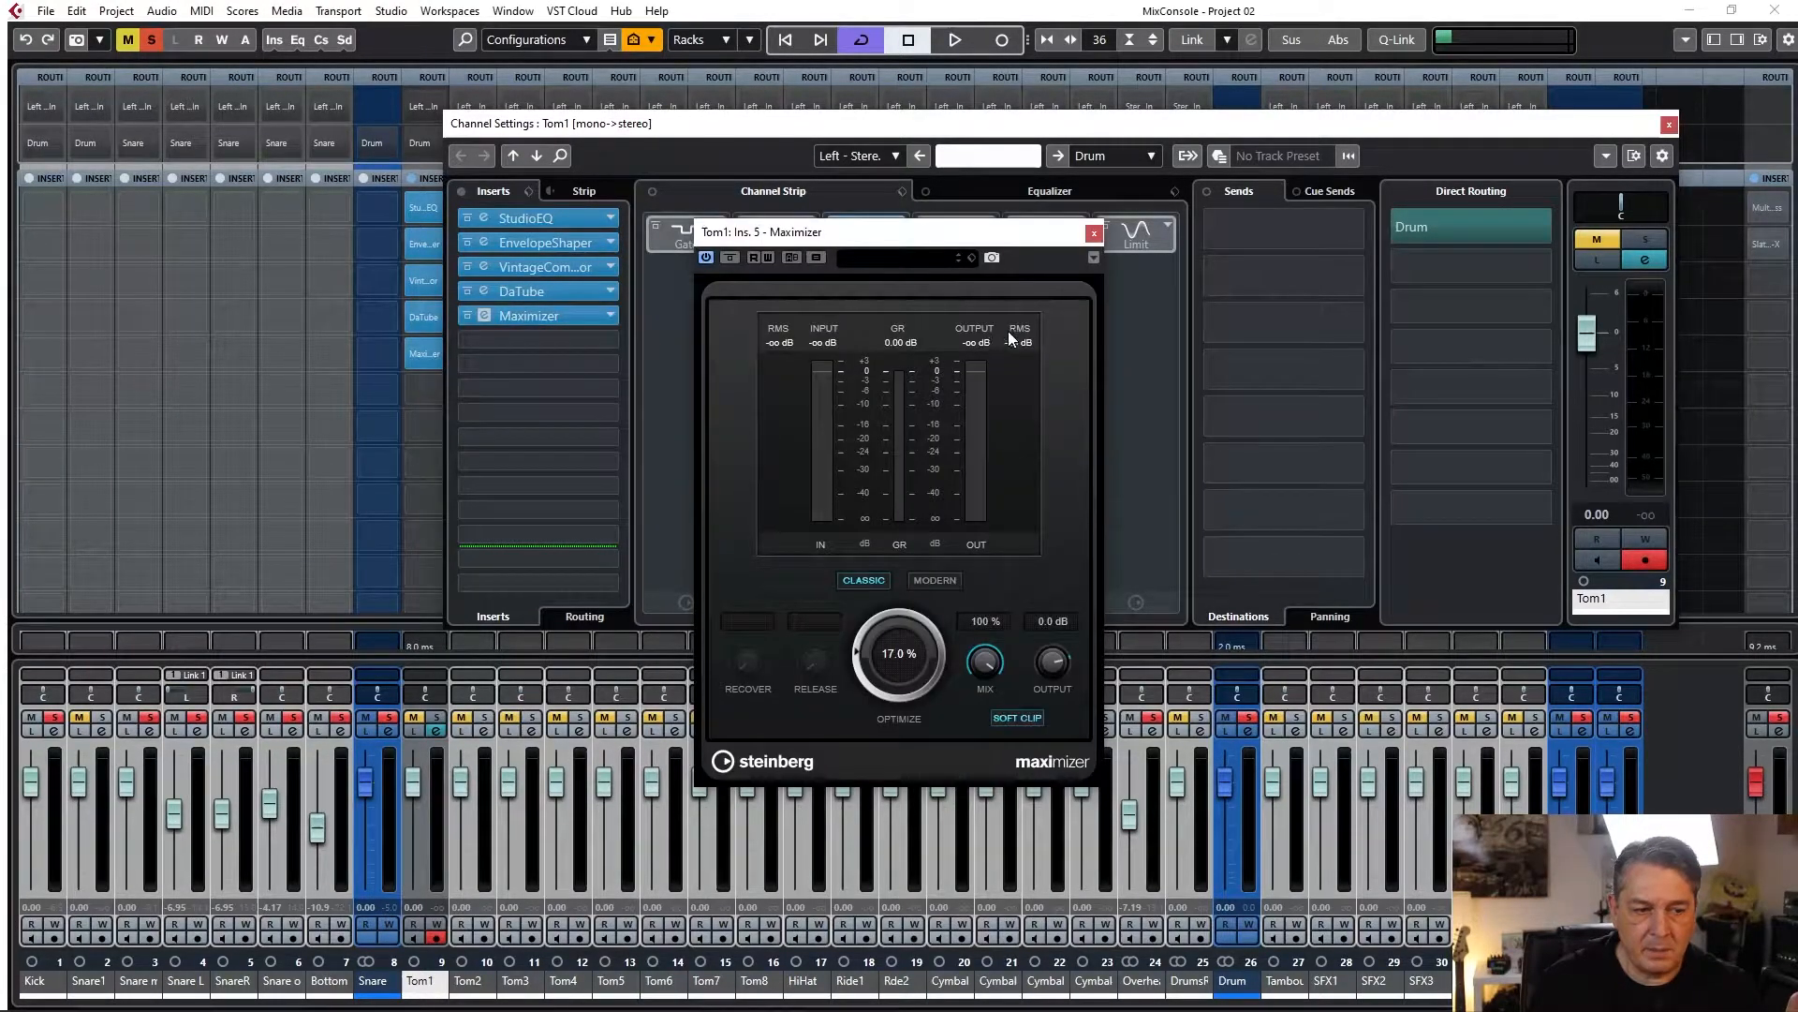
left_click(1094, 235)
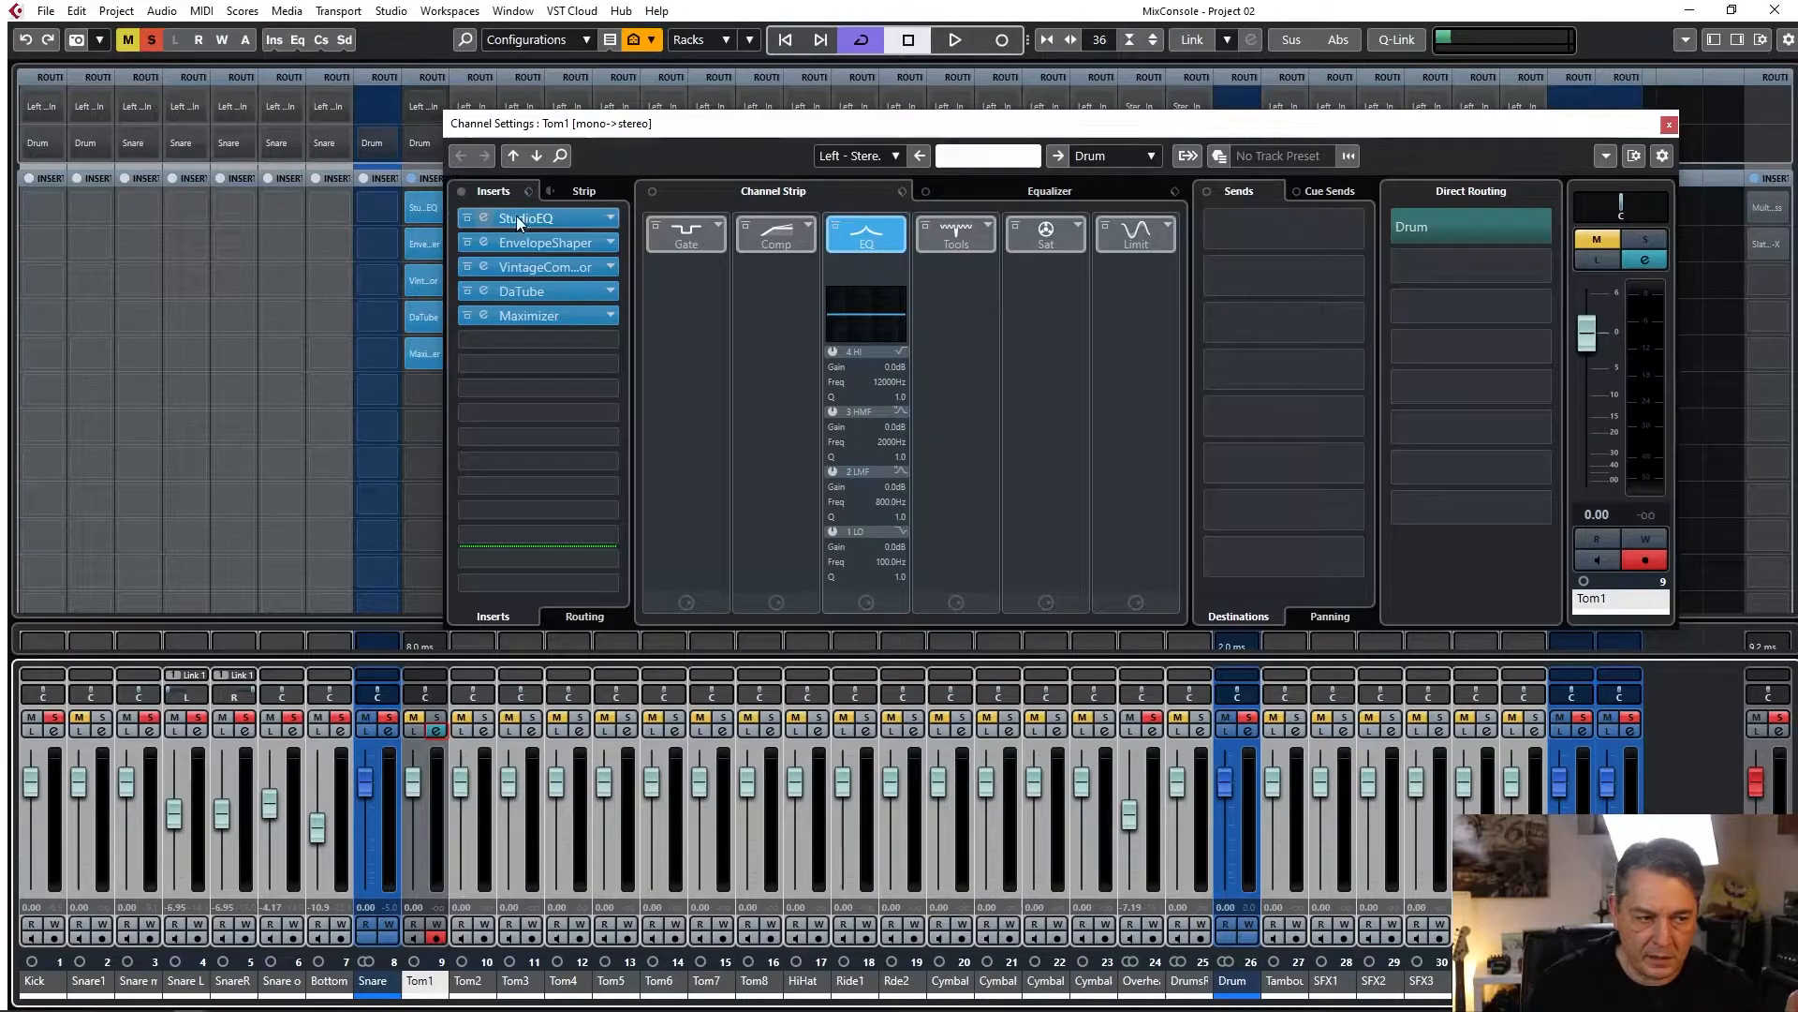
left_click(1669, 125)
Switch to the project window, enlarge the track rows around Tom1 and zoom the track list to 8 tracks.
key("F3")
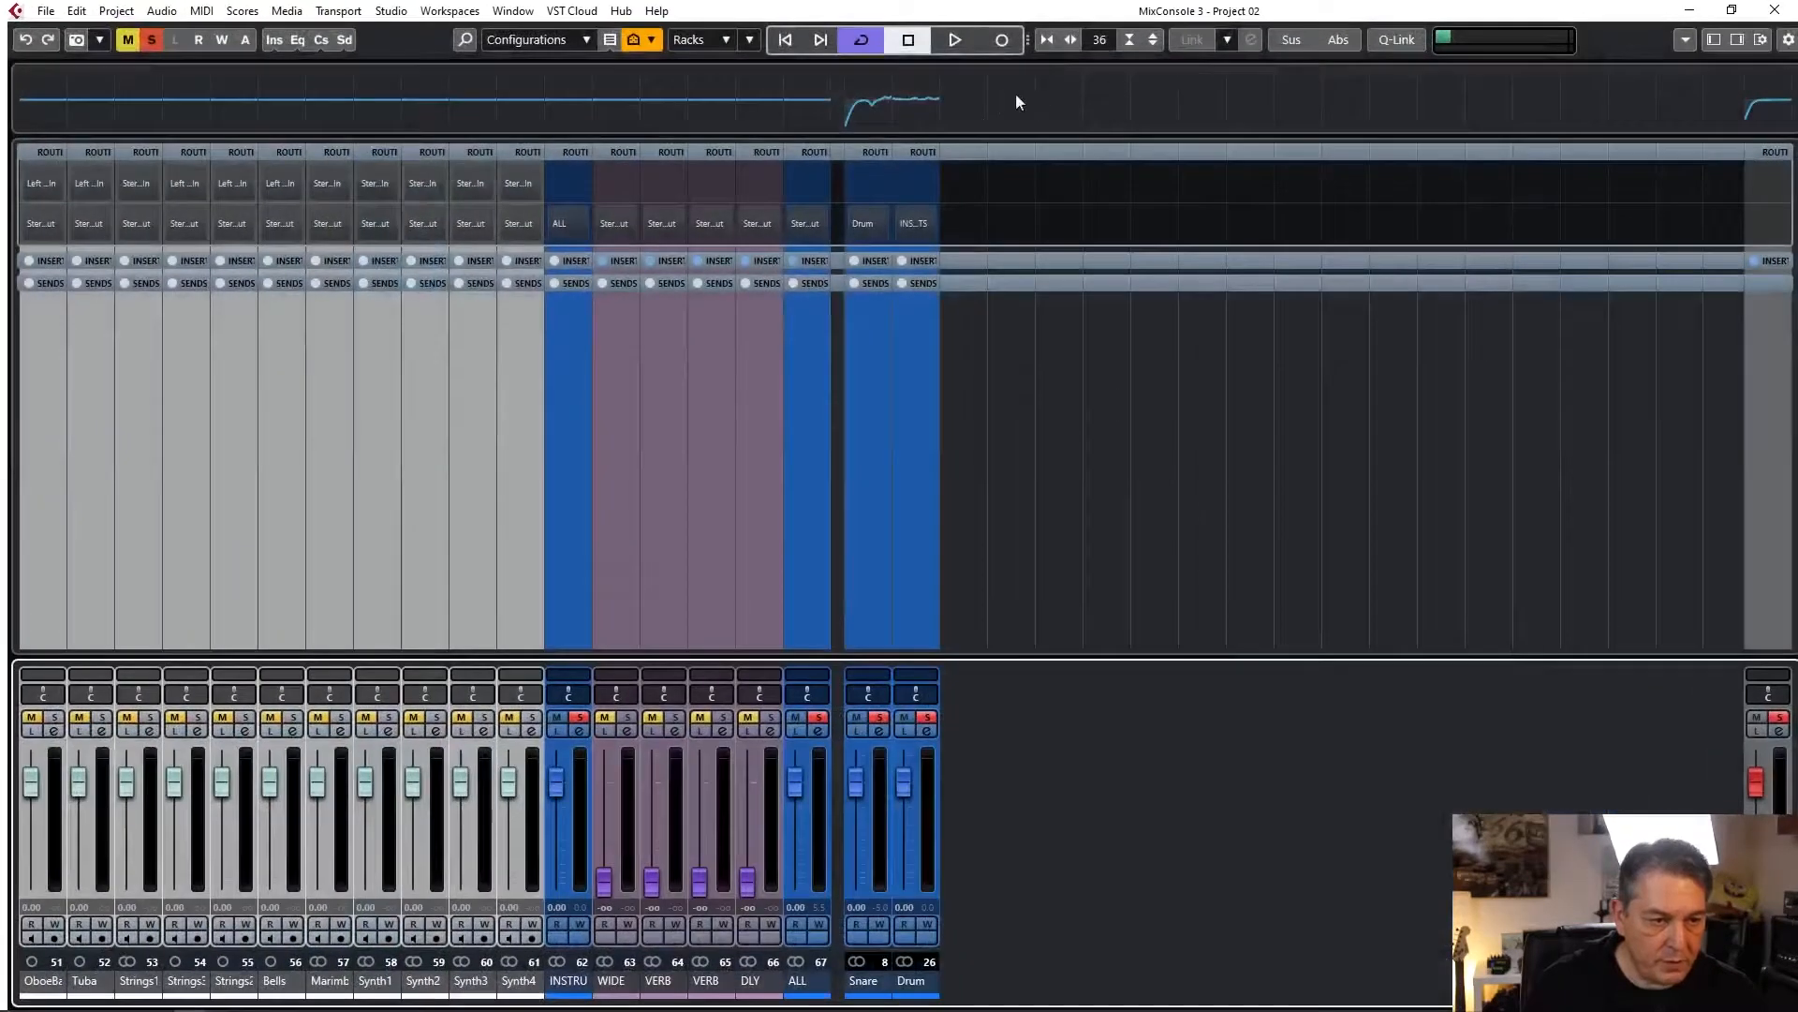
key("F3")
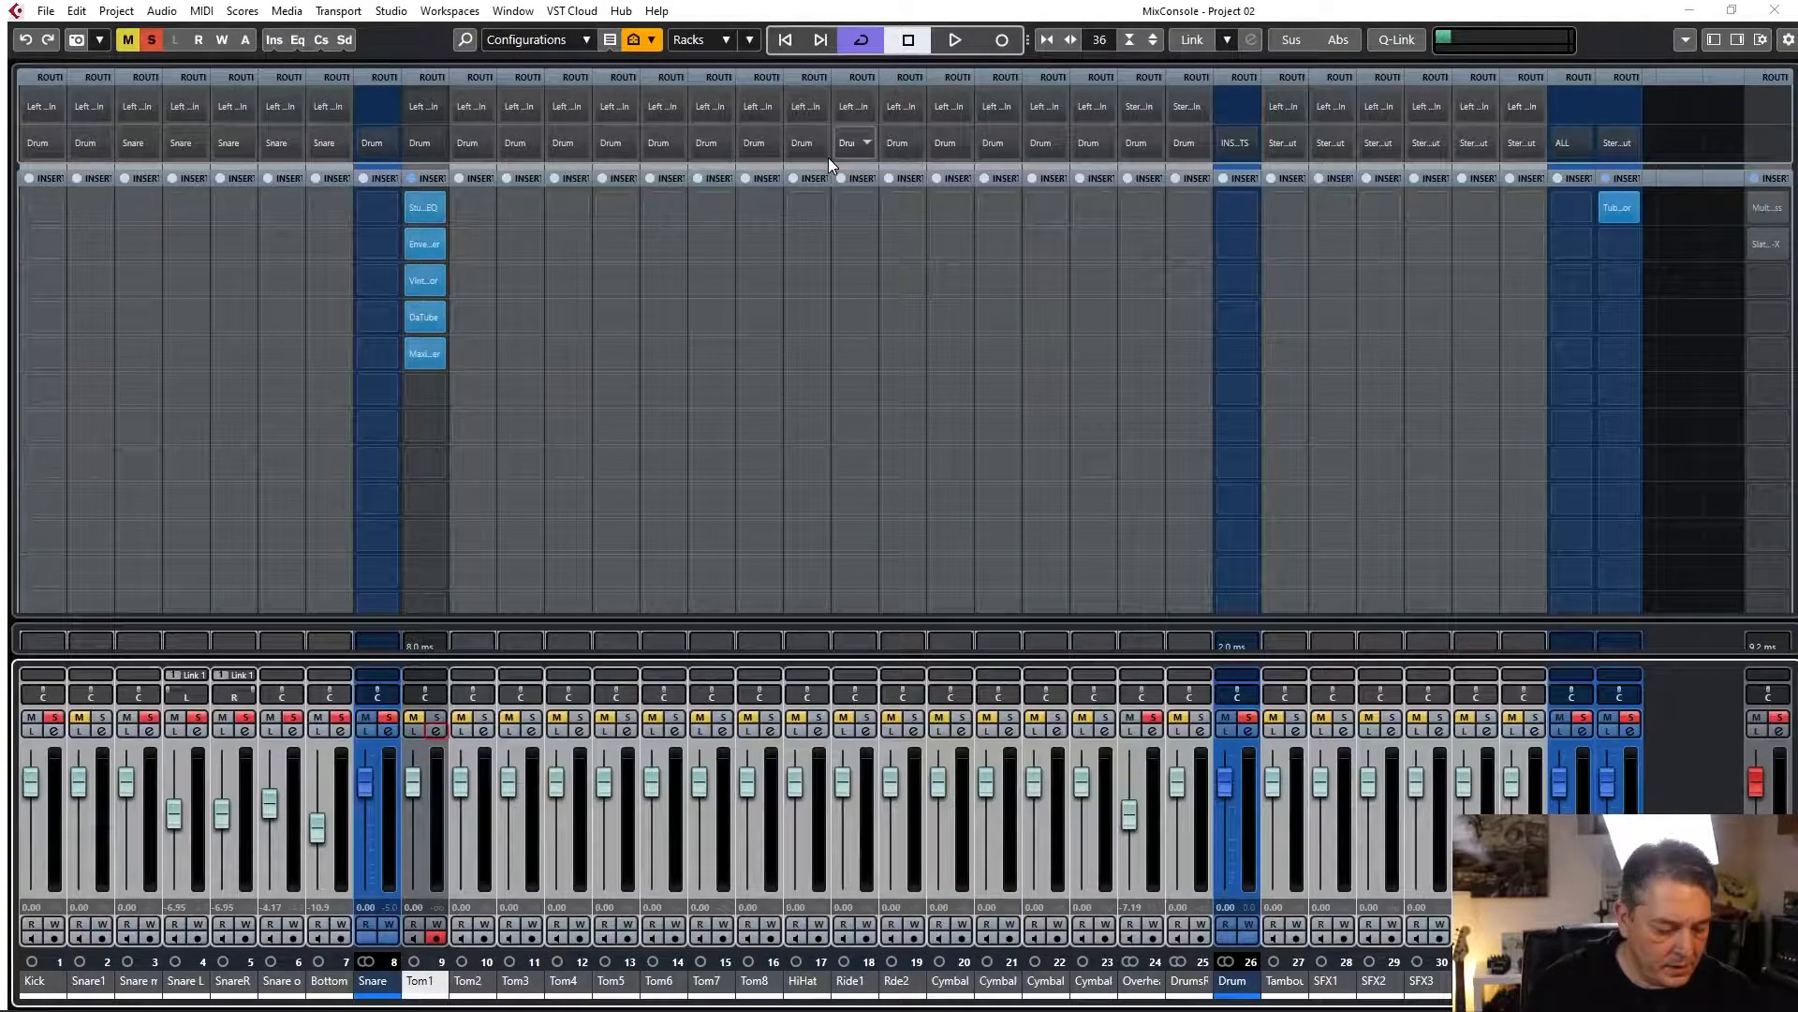
key("F3")
left_click_drag(854, 153, 558, 152)
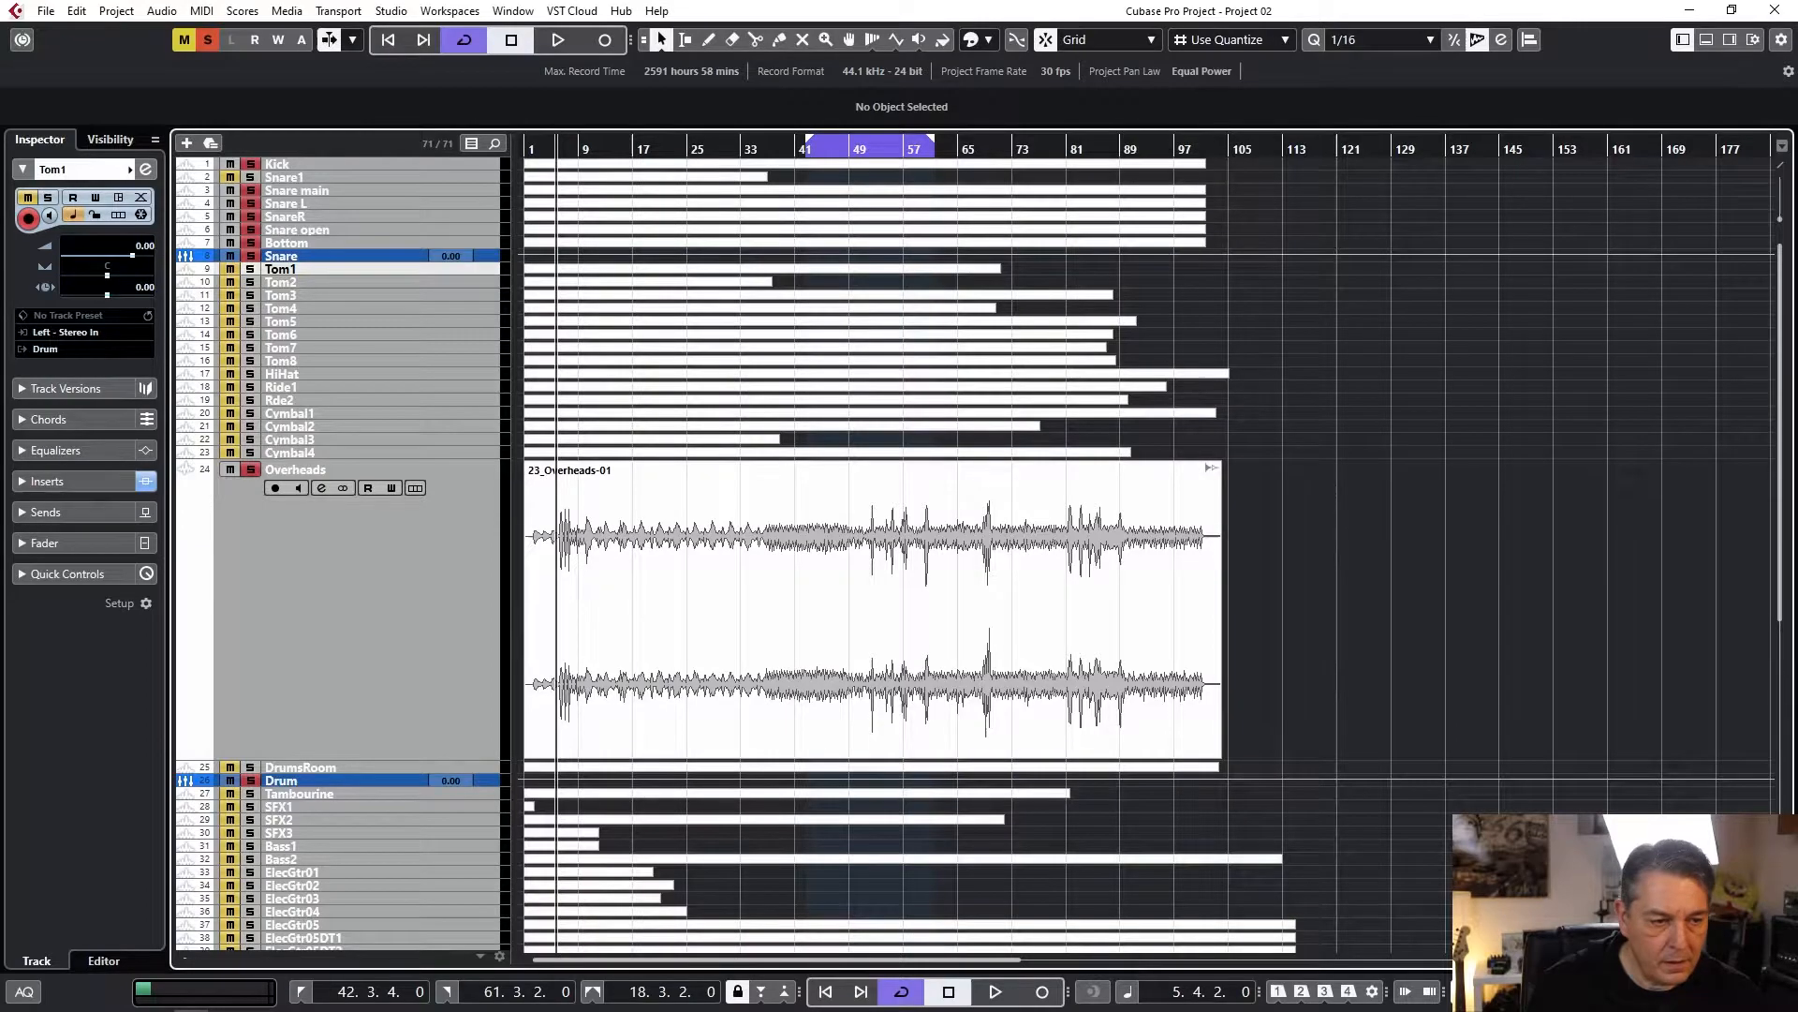
left_click_drag(356, 275, 355, 470)
left_click(1781, 860)
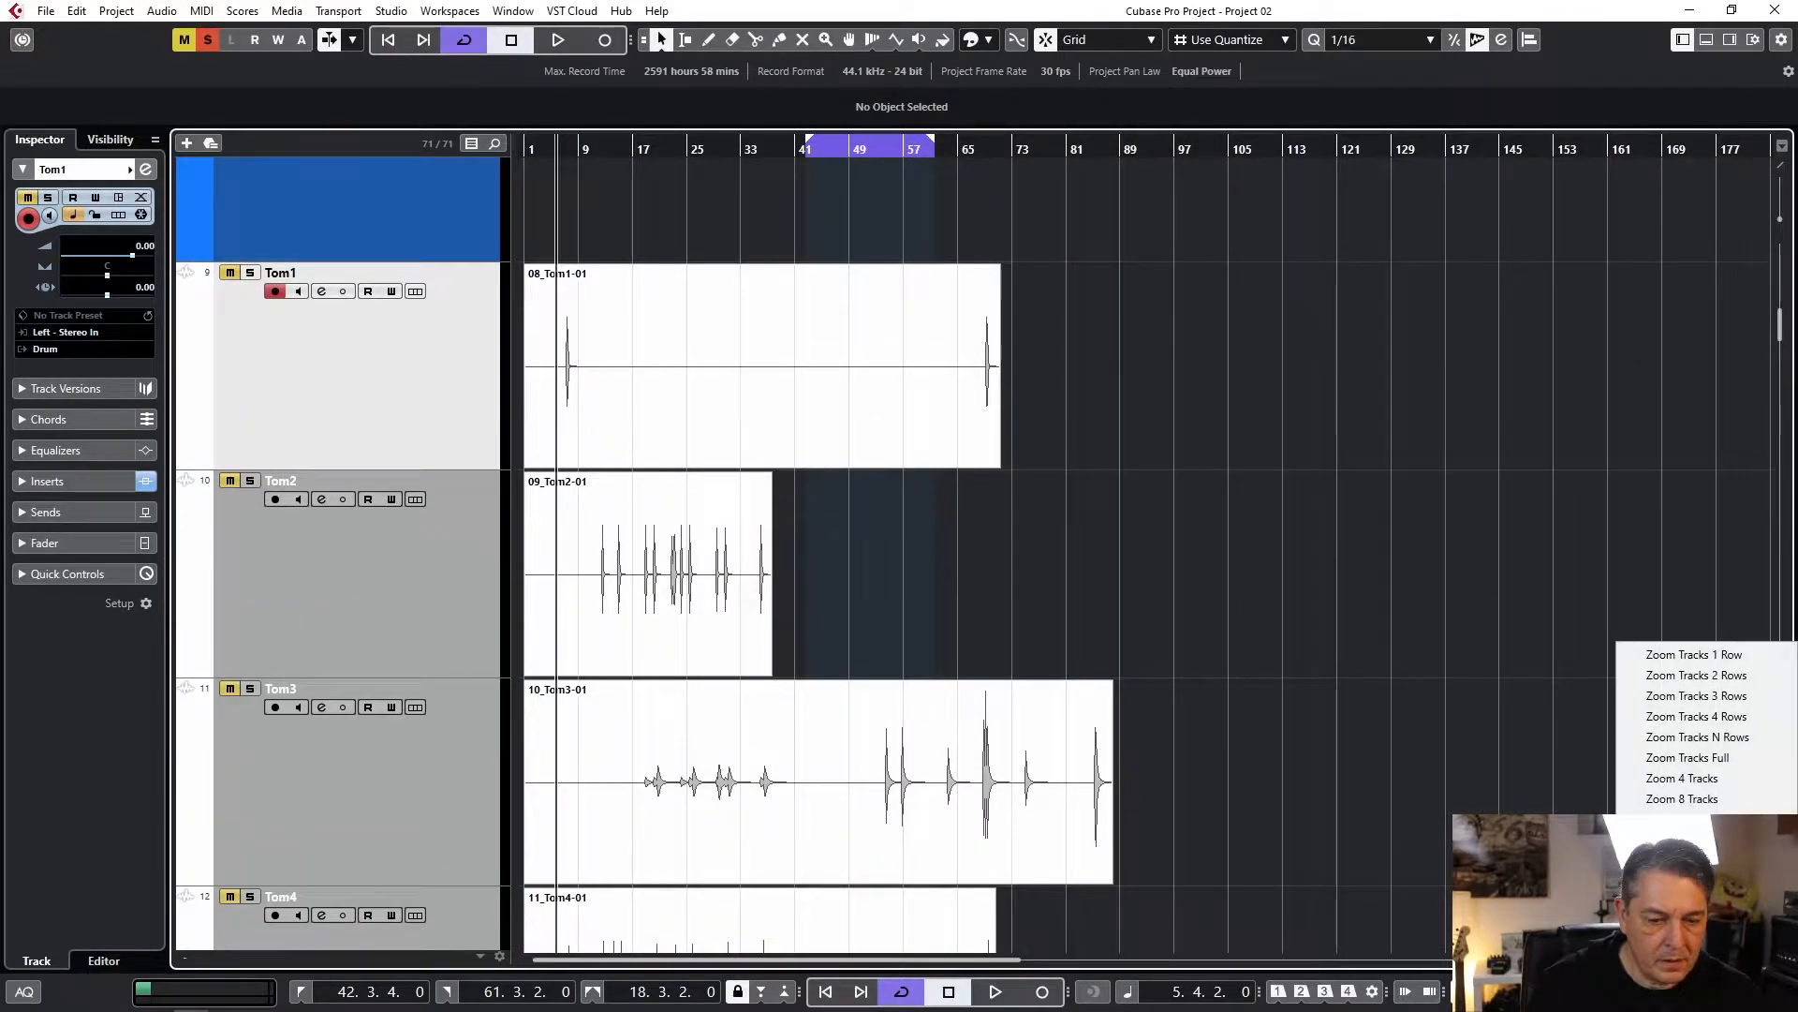
left_click(1731, 797)
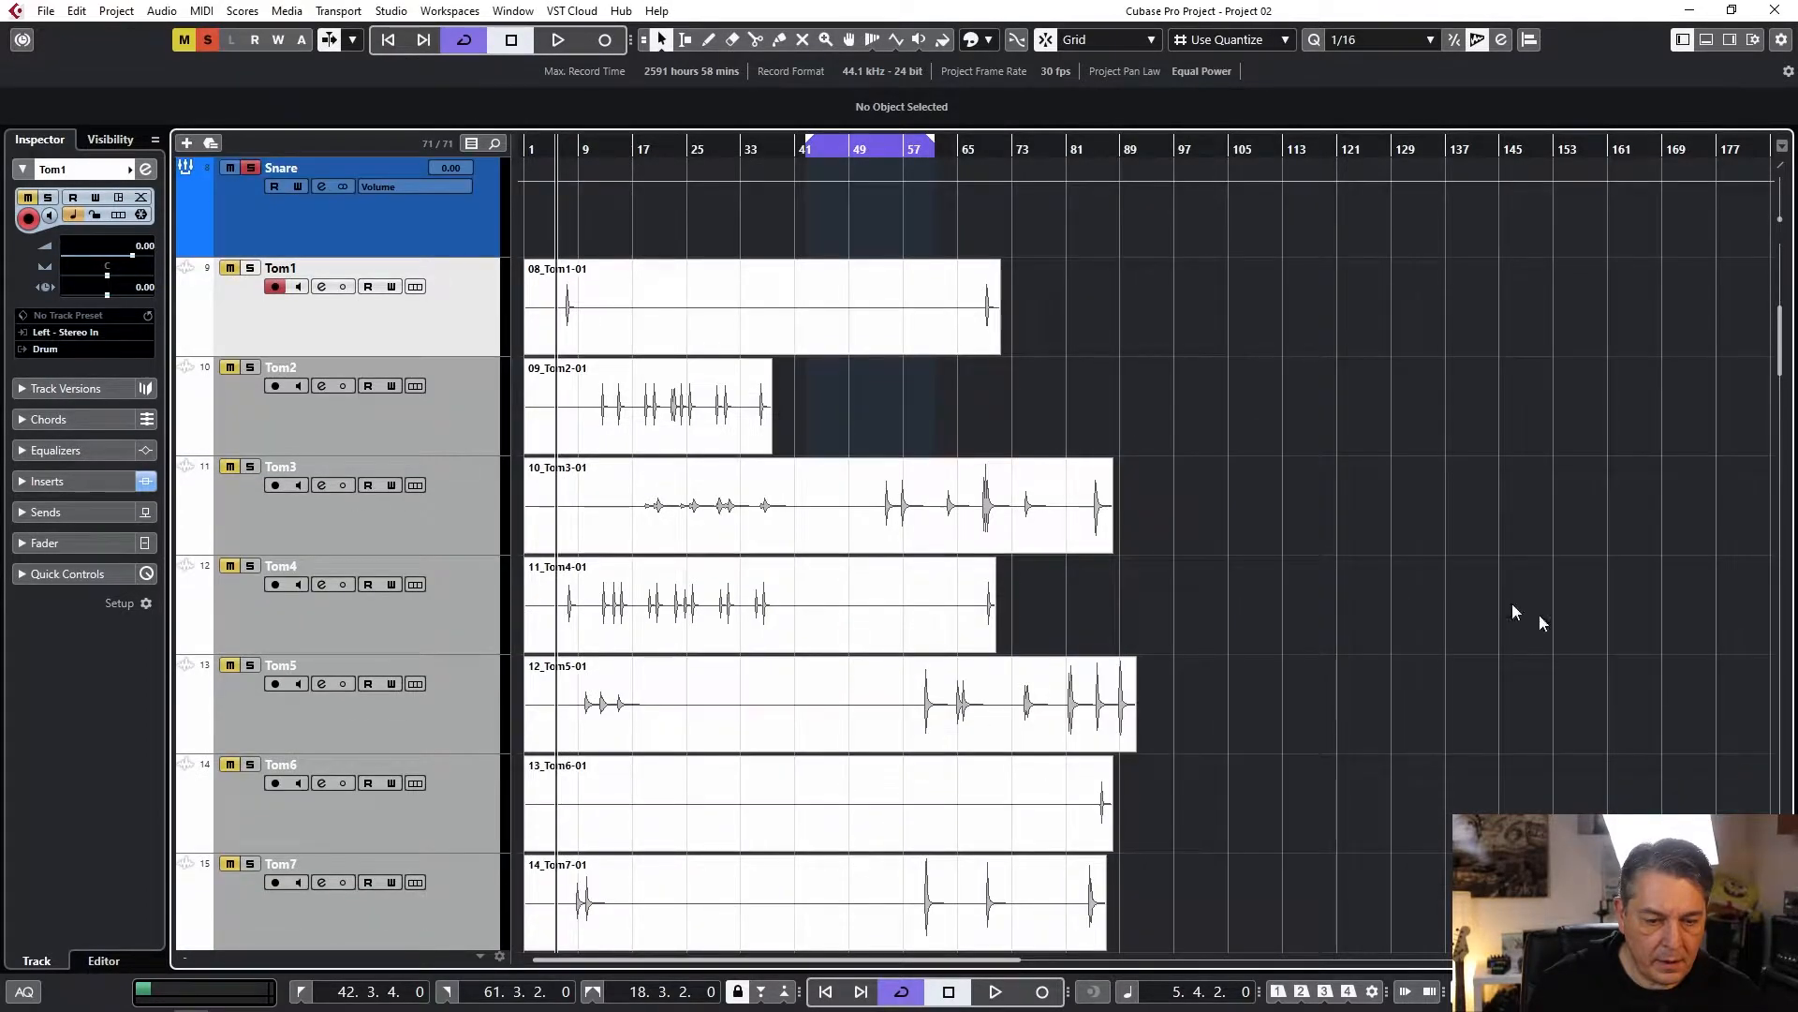
Set the cycle range from 6.3.1.0 to 8.3.3.0 around the first Tom1 hit and start playback.
scroll(1244, 502, "down", 1)
scroll(1198, 495, "up", 1)
scroll(1199, 494, "down", 1)
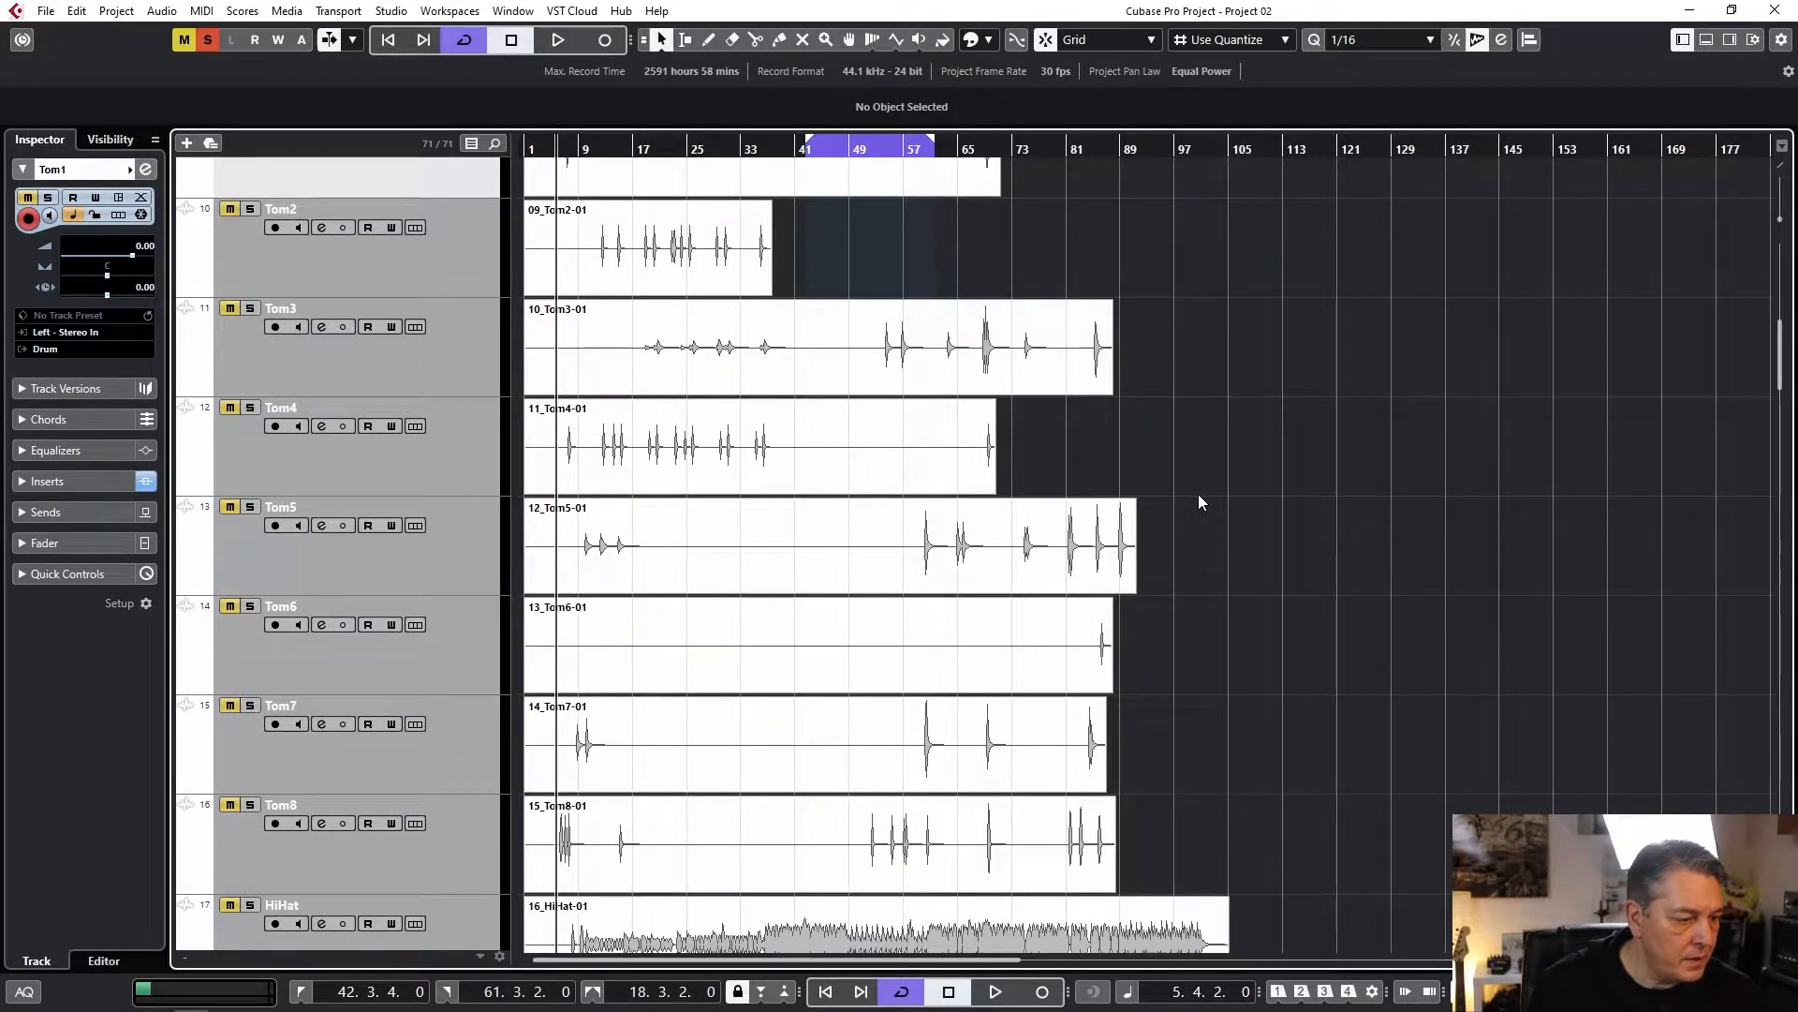
scroll(1199, 496, "up", 1)
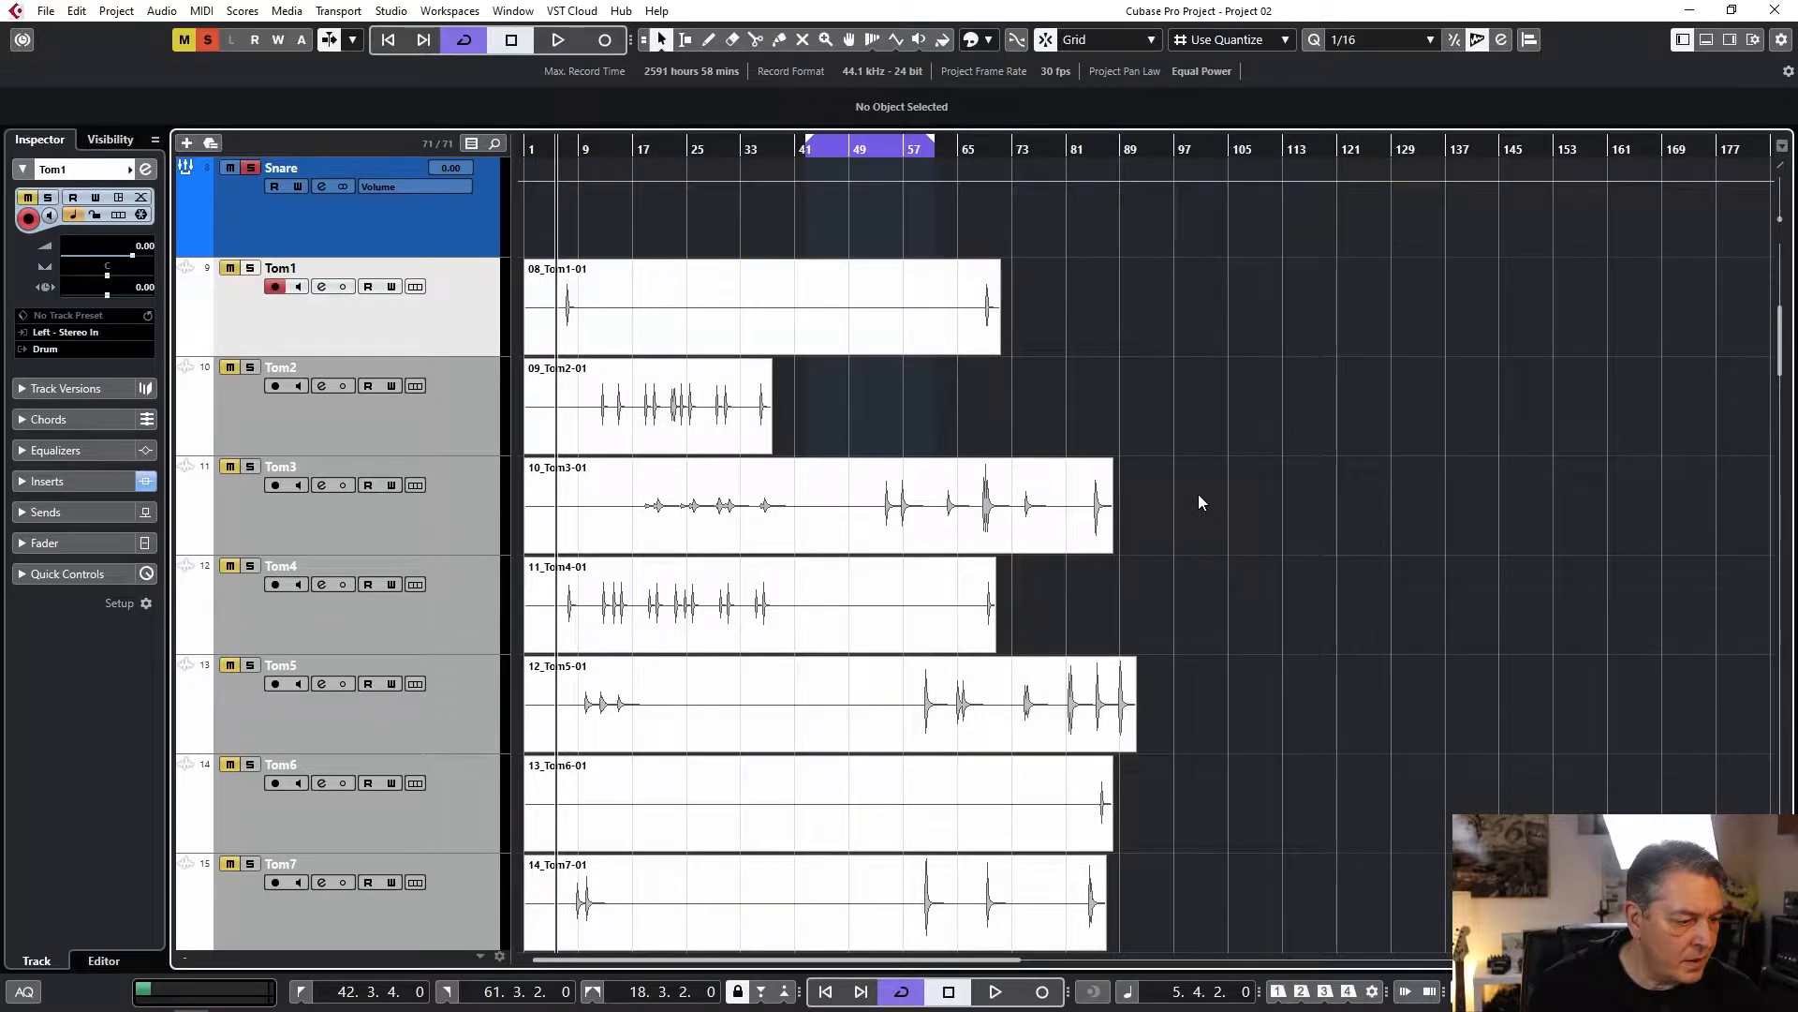
left_click_drag(1781, 353, 1790, 370)
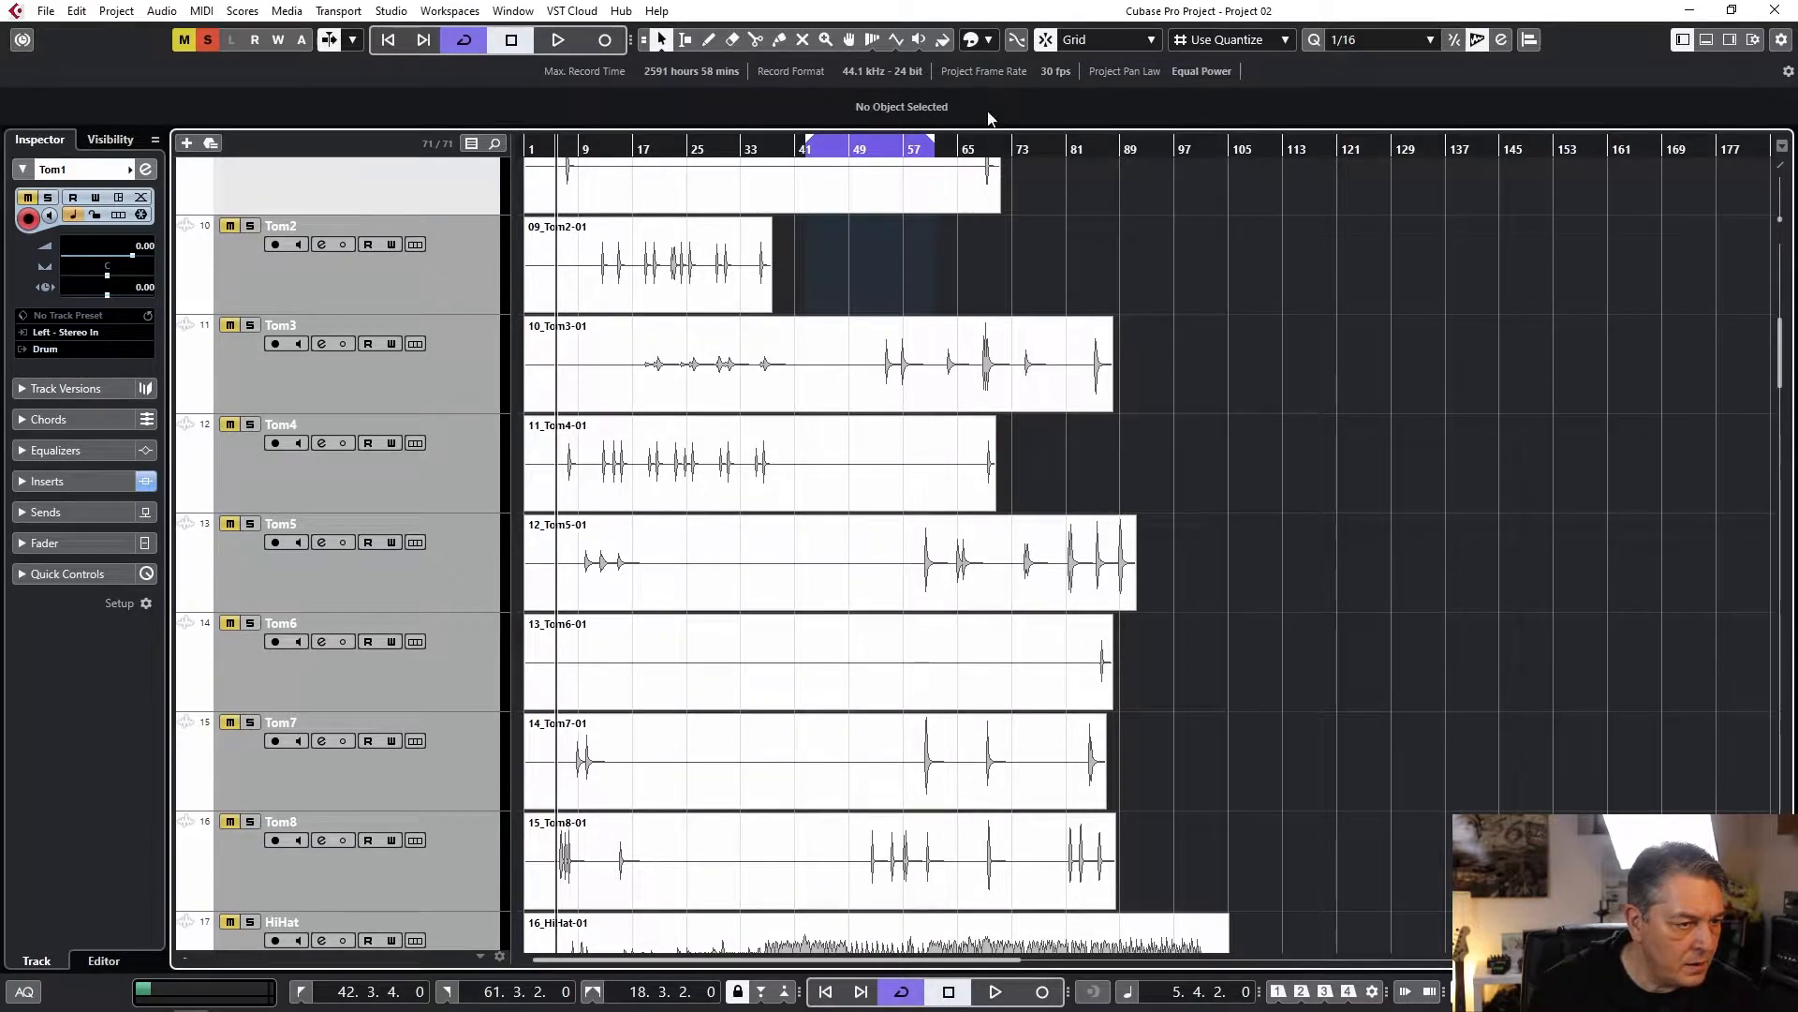
left_click(569, 143)
left_click_drag(582, 130, 582, 132)
key("space")
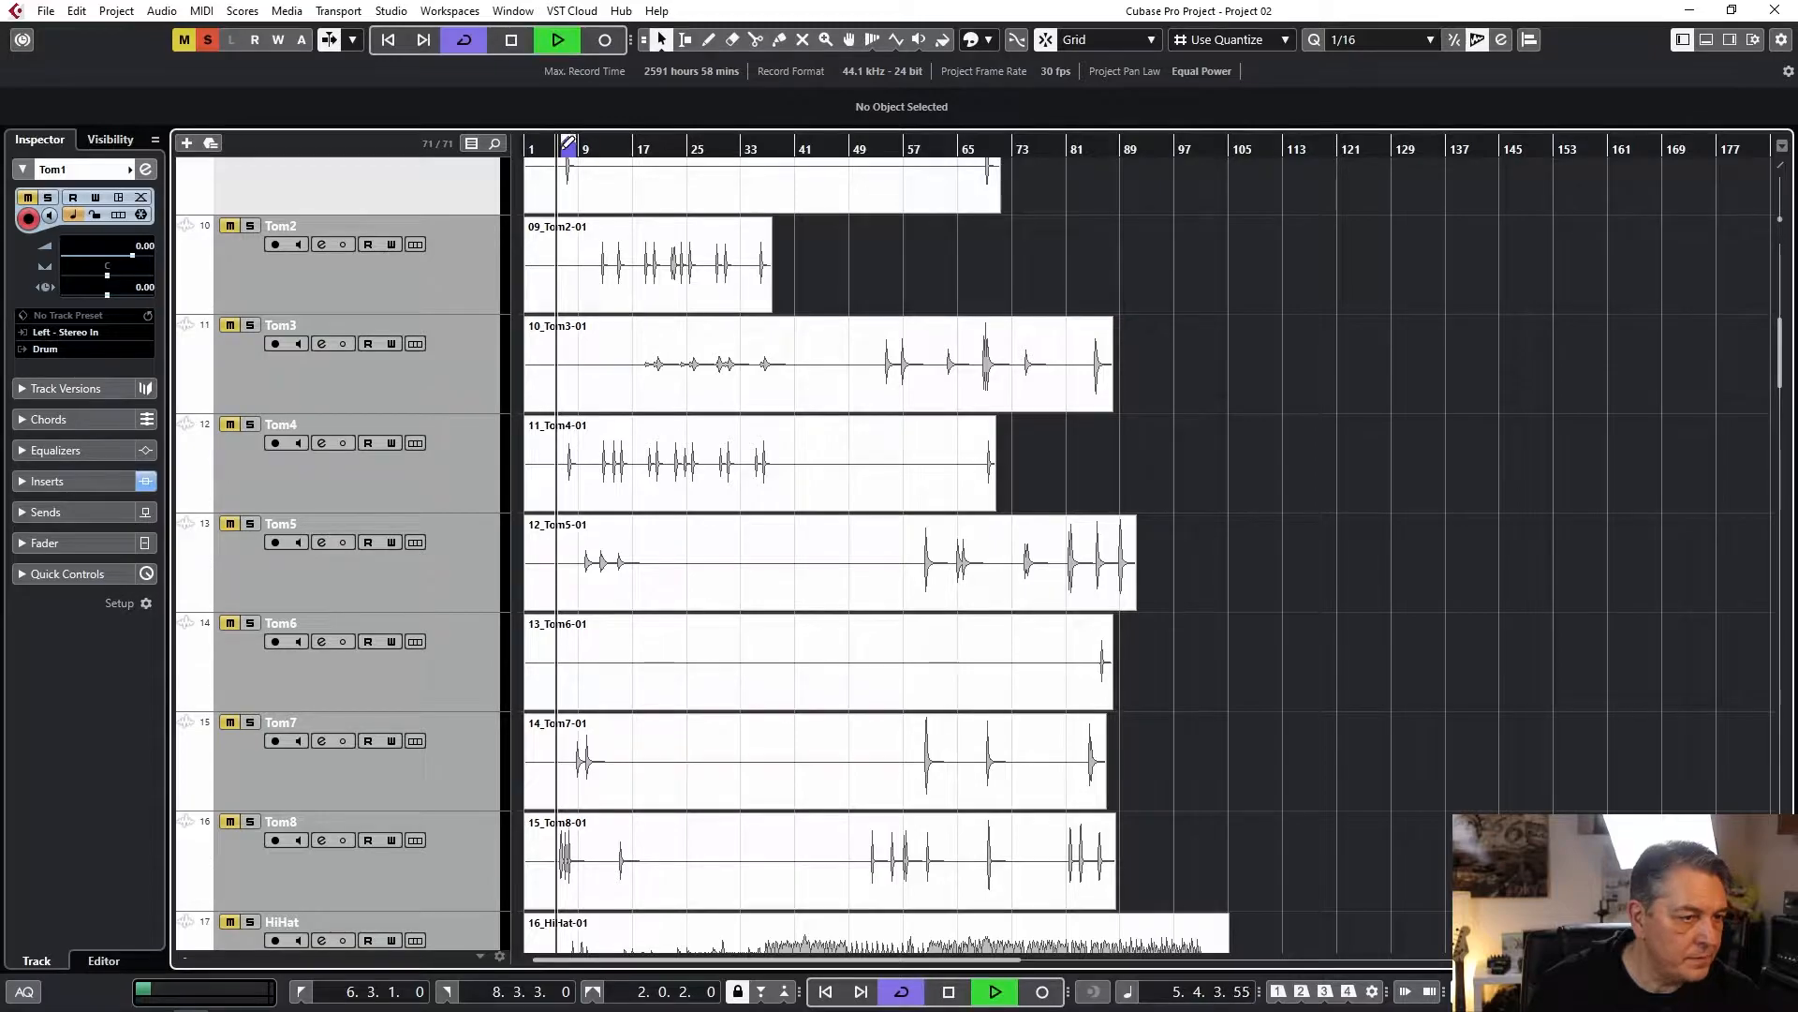
Solo the Tom1 track during the cycle playback.
scroll(309, 449, "up", 3)
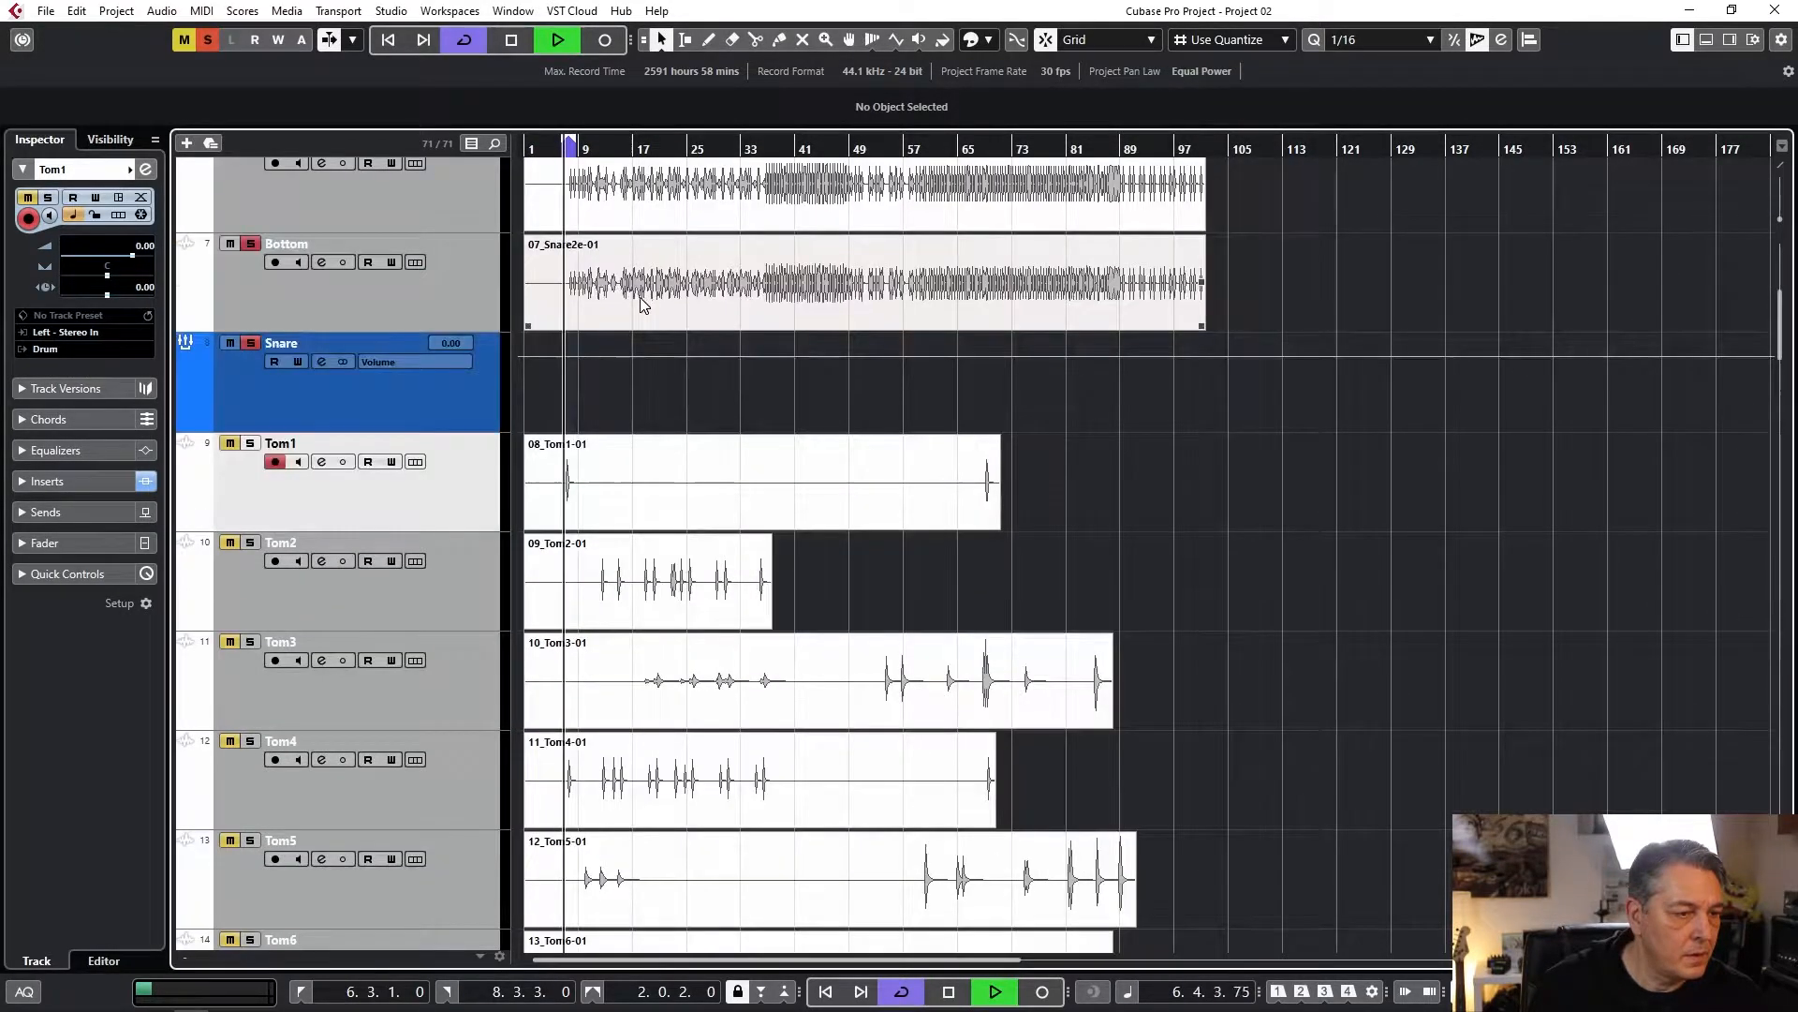
left_click(250, 443)
left_click(791, 495)
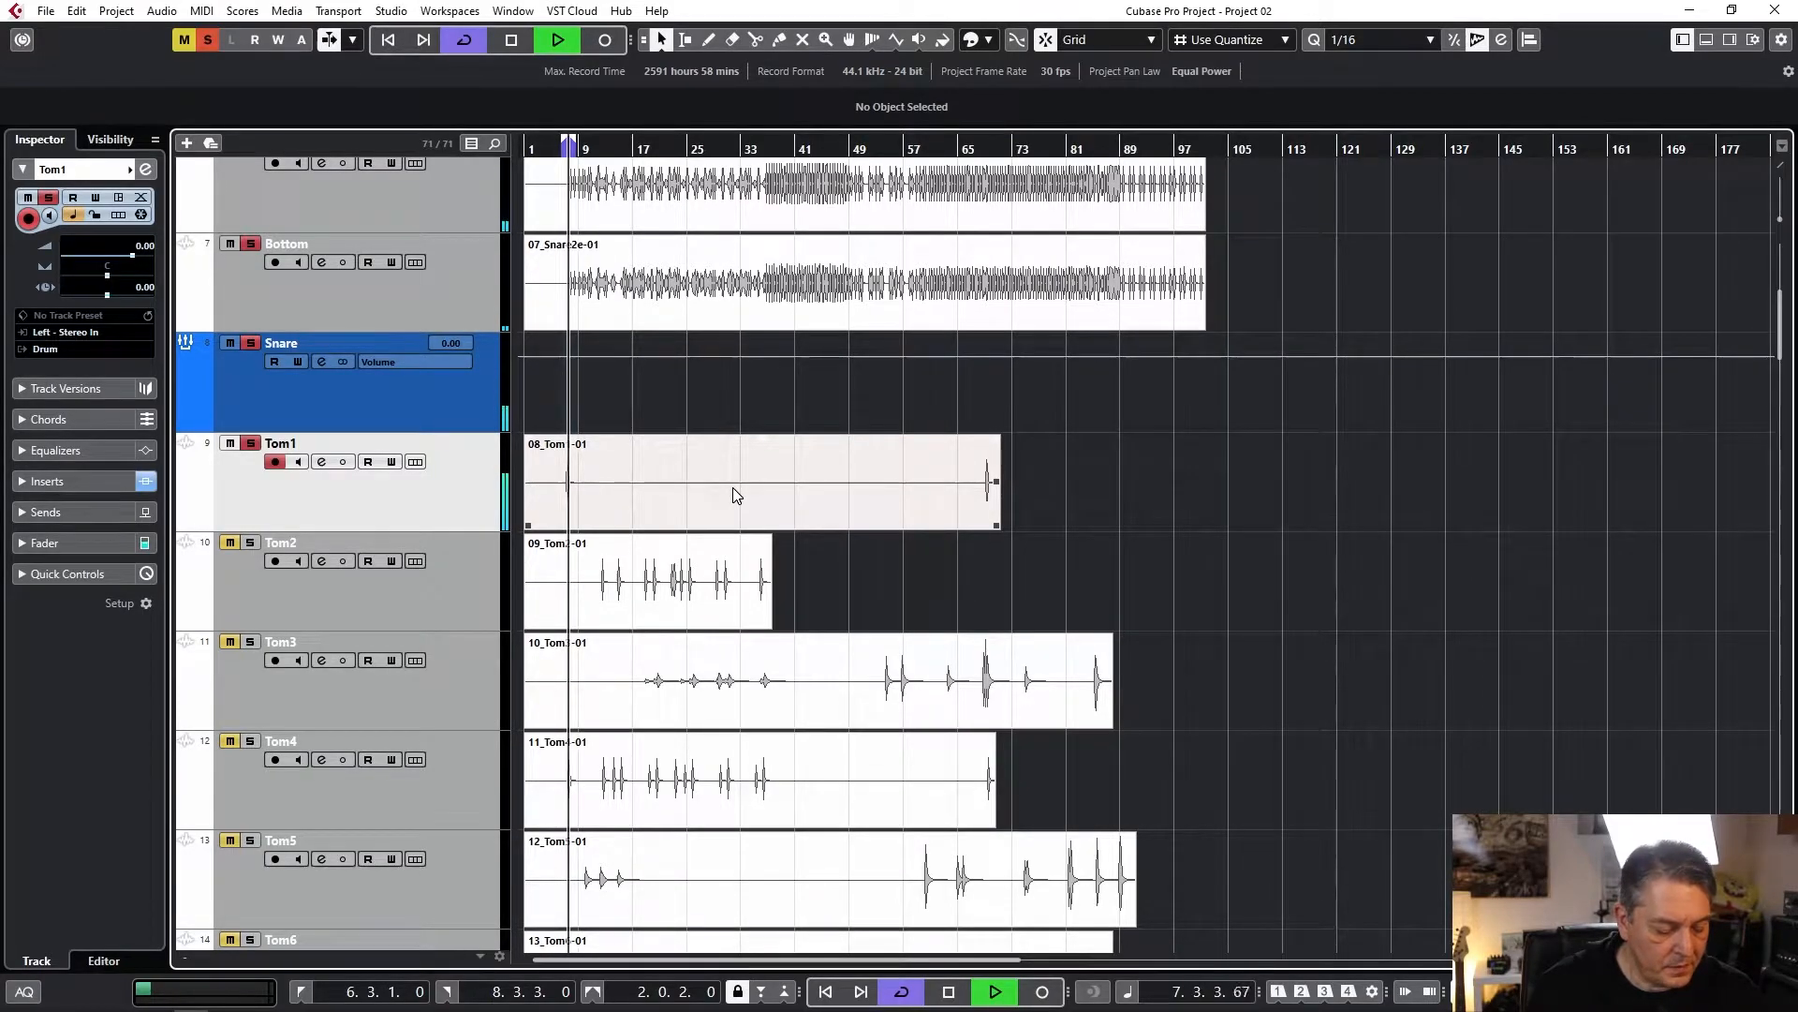
Open Tom1's channel settings in the MixConsole, compare its sound with the inserts bypassed and active, and stop playback.
key("F3")
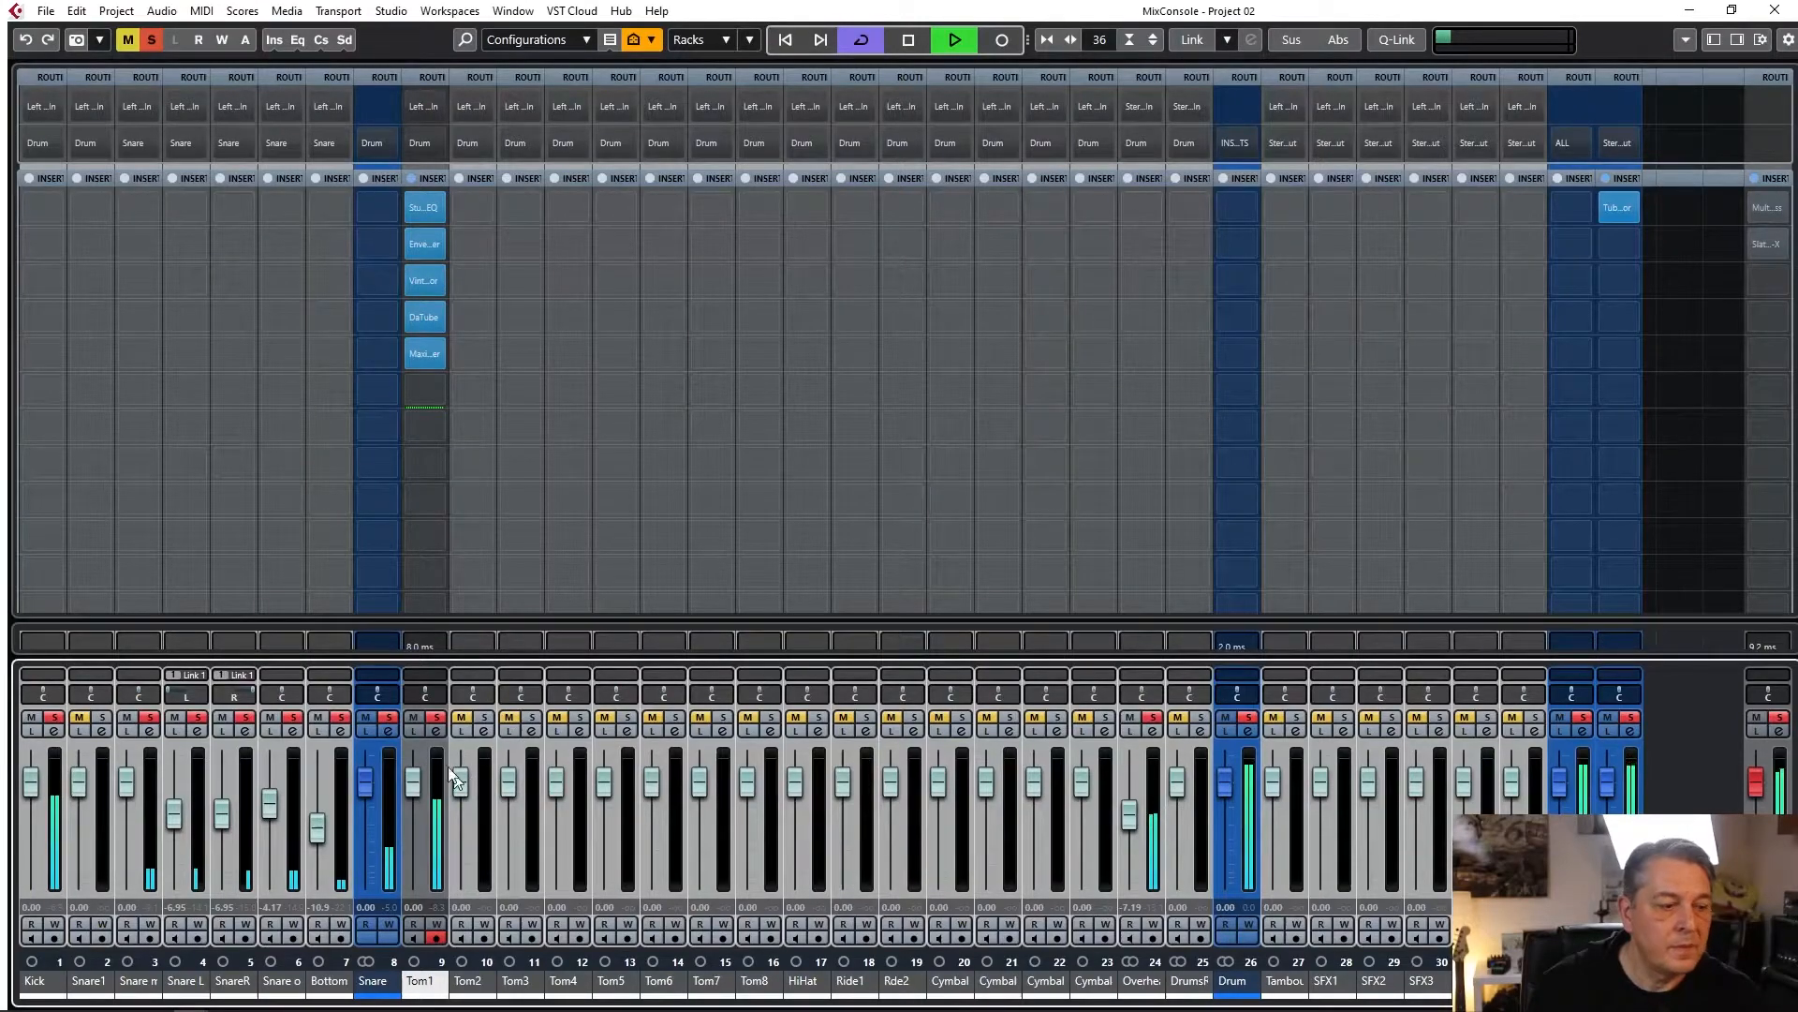
left_click(435, 729)
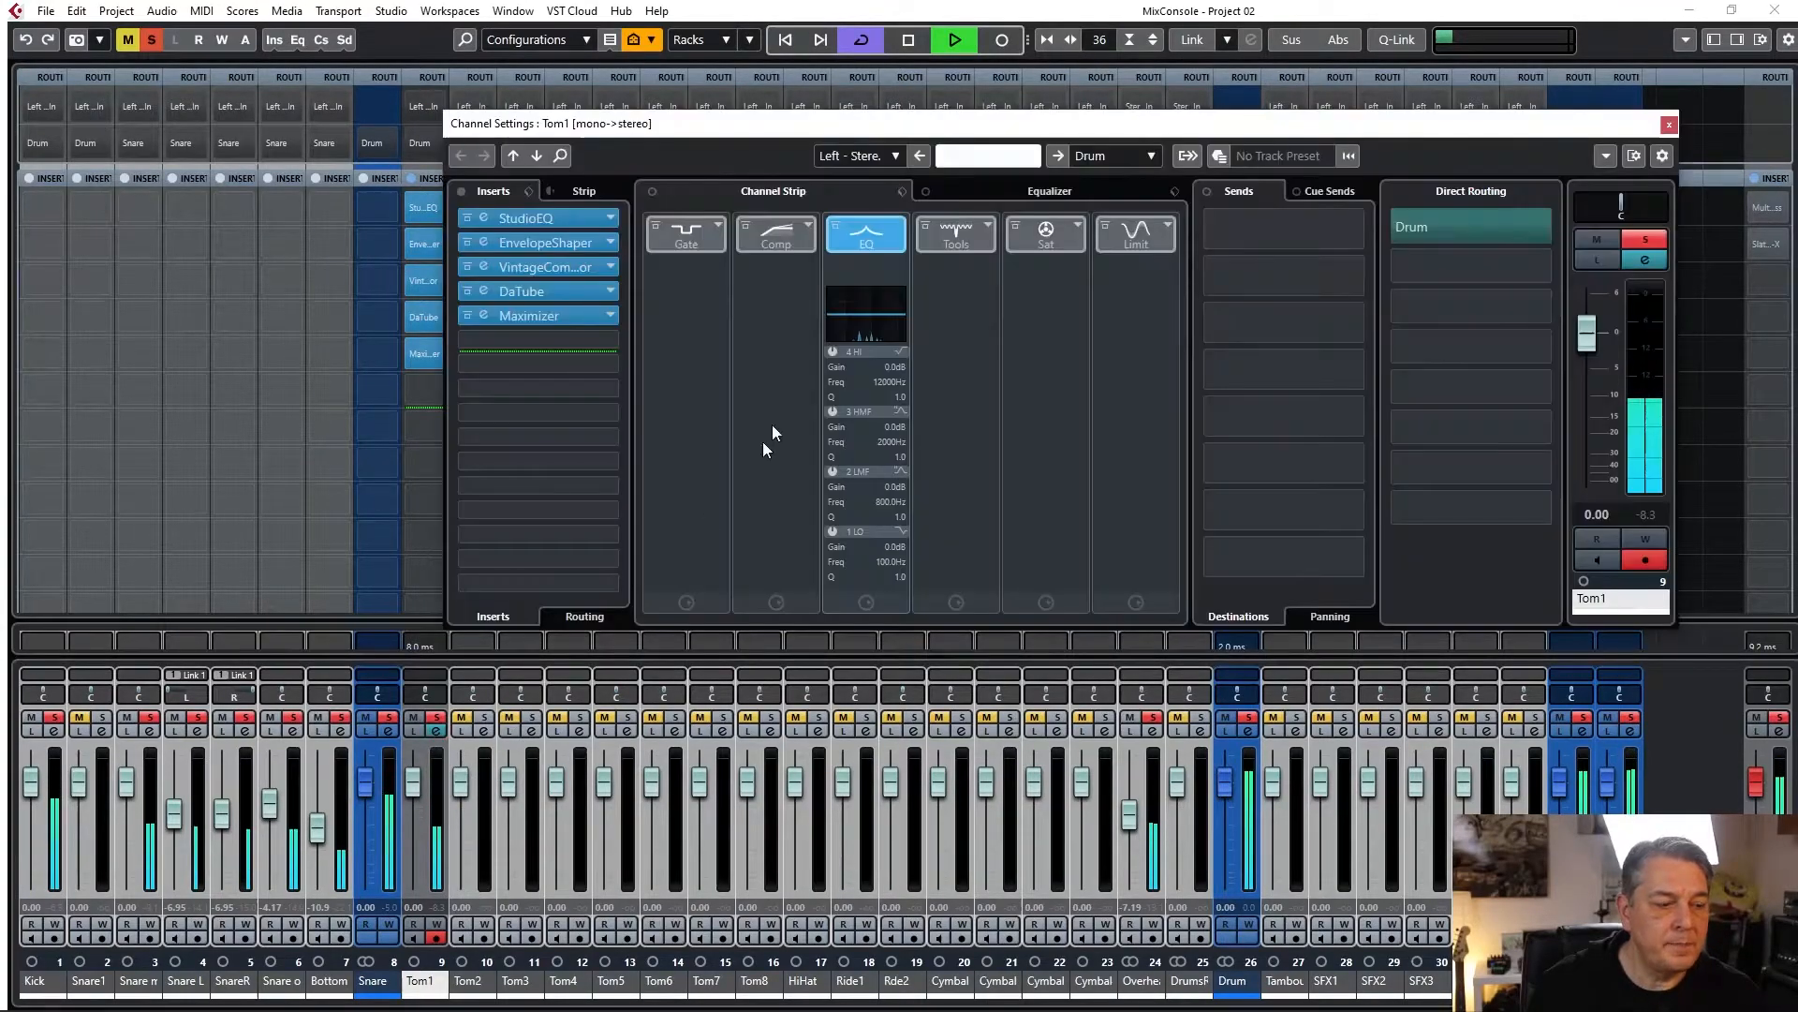
left_click(461, 192)
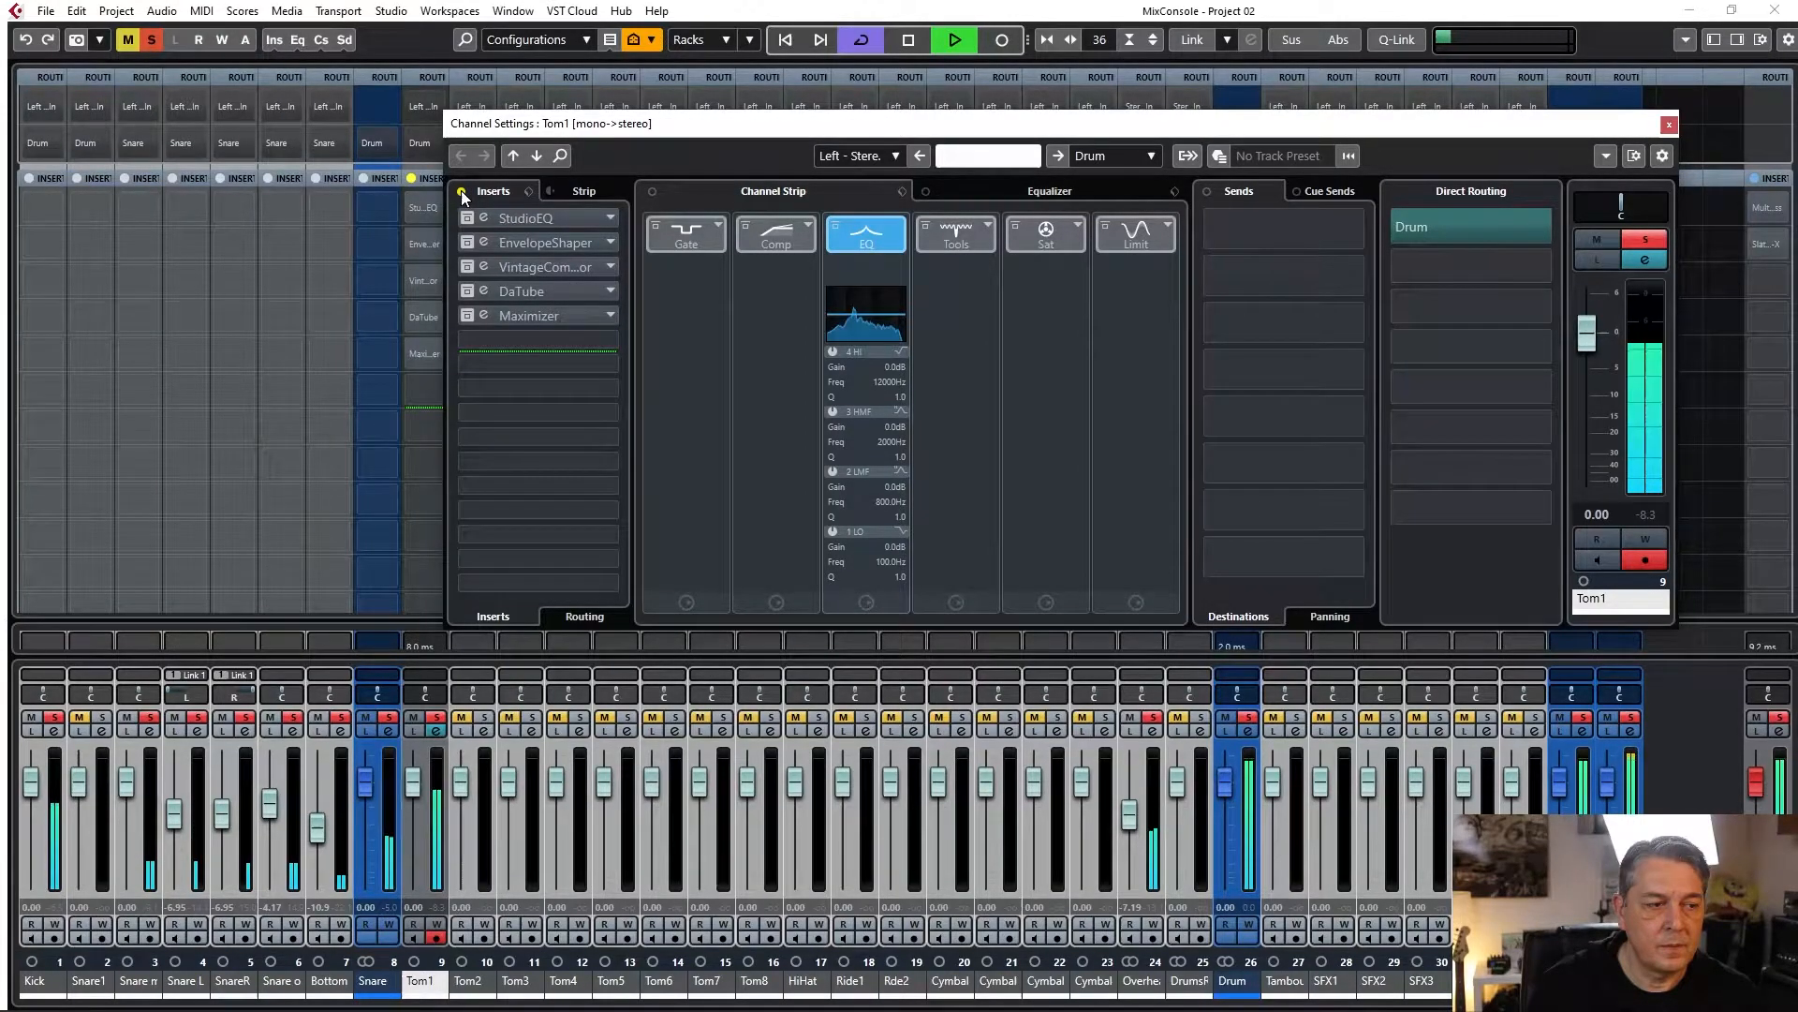
left_click(461, 193)
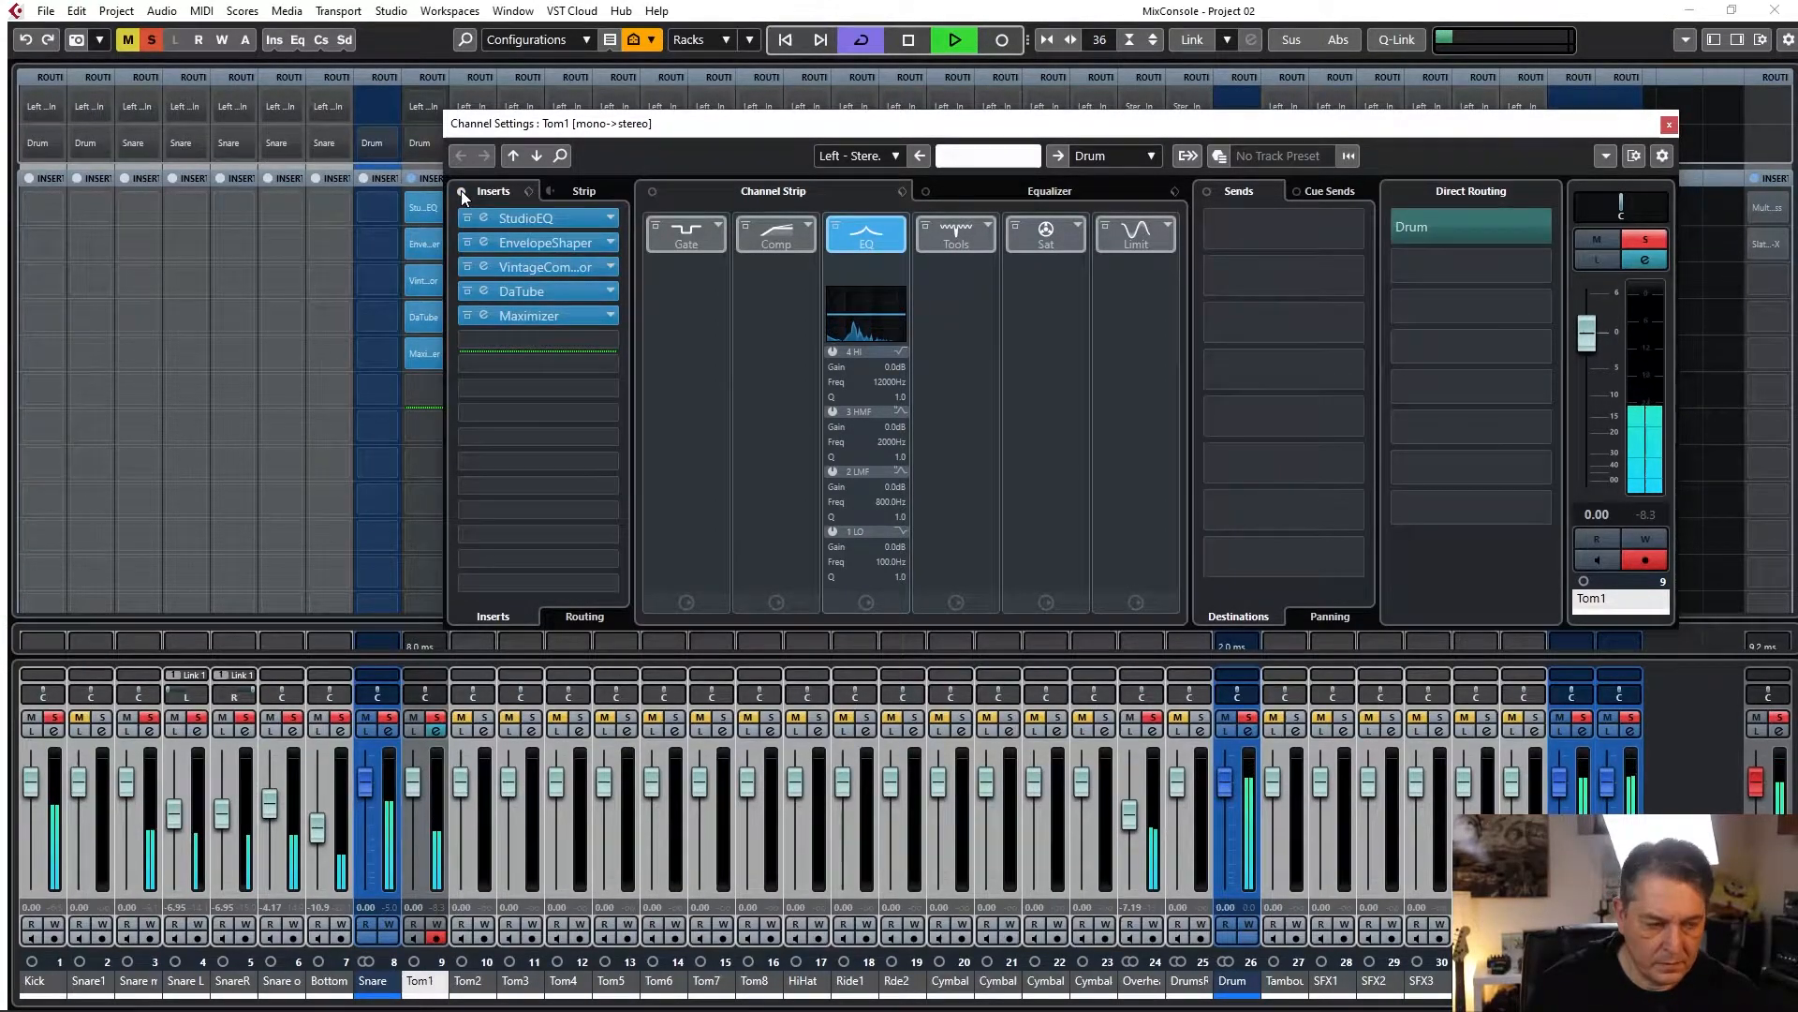
key("space")
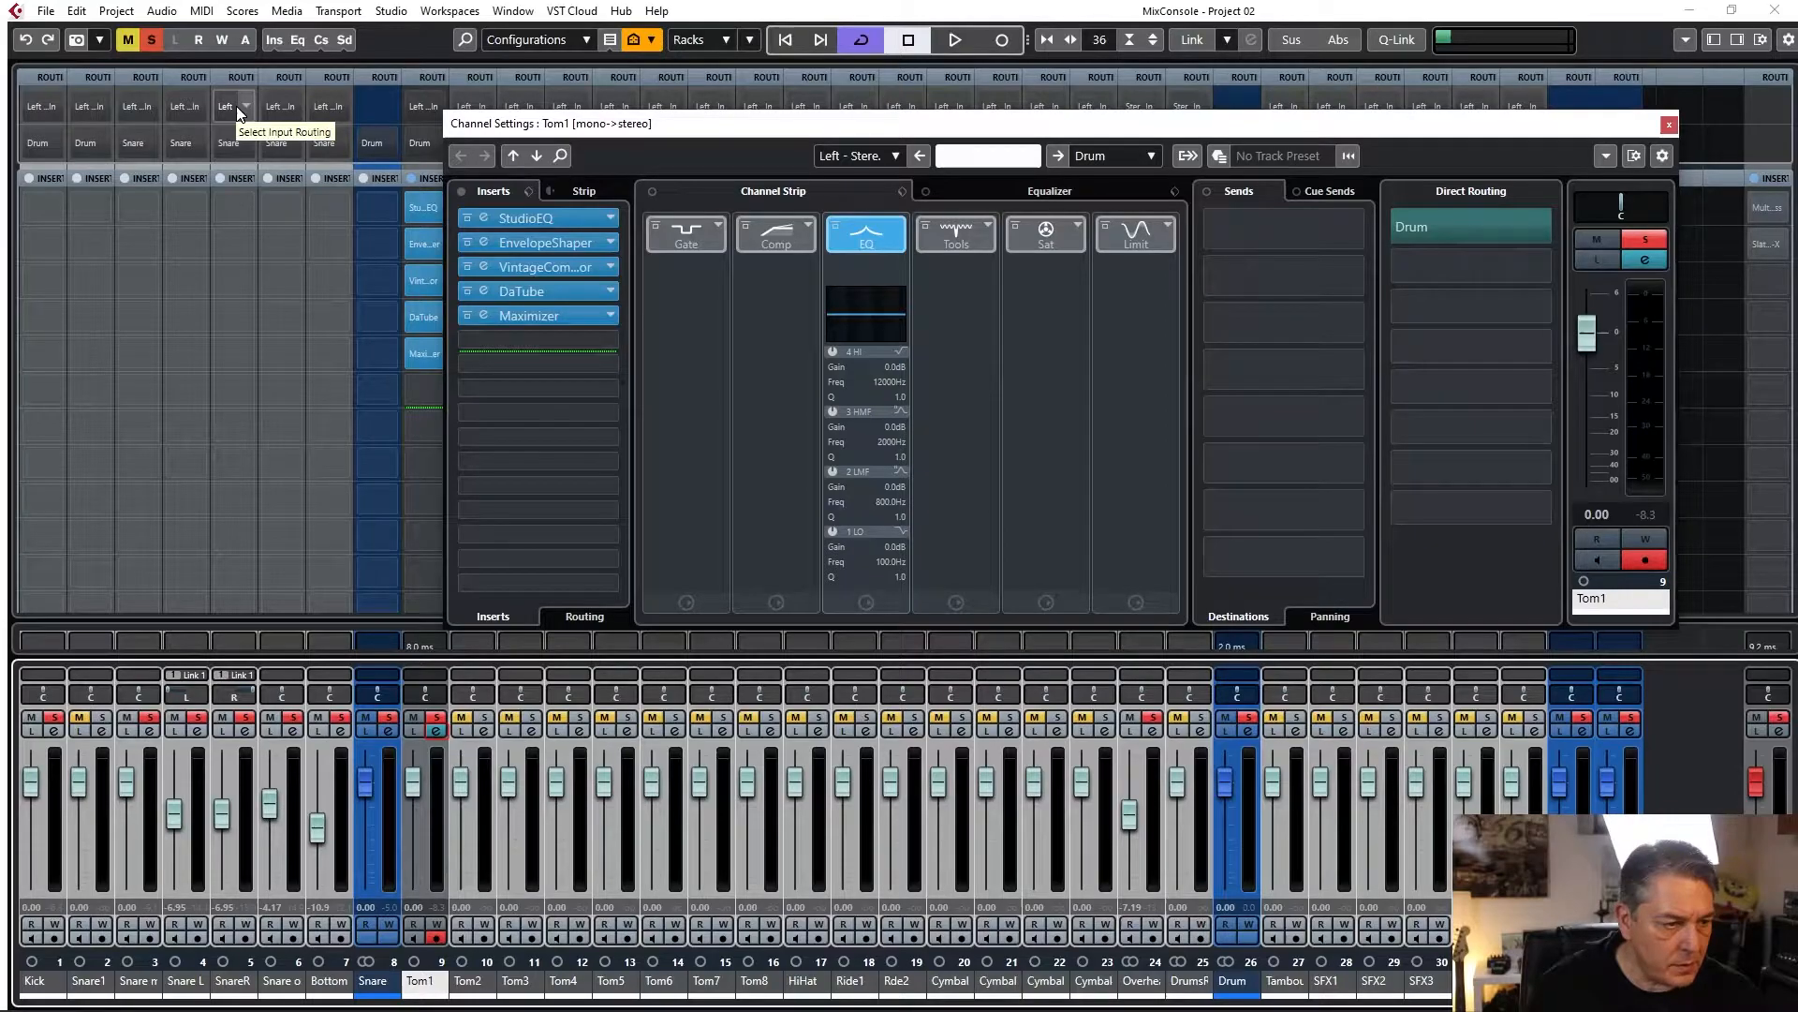
Enable Tom1's 1 LO equalizer band as a High Pass I filter at 80 Hz.
left_click(1092, 195)
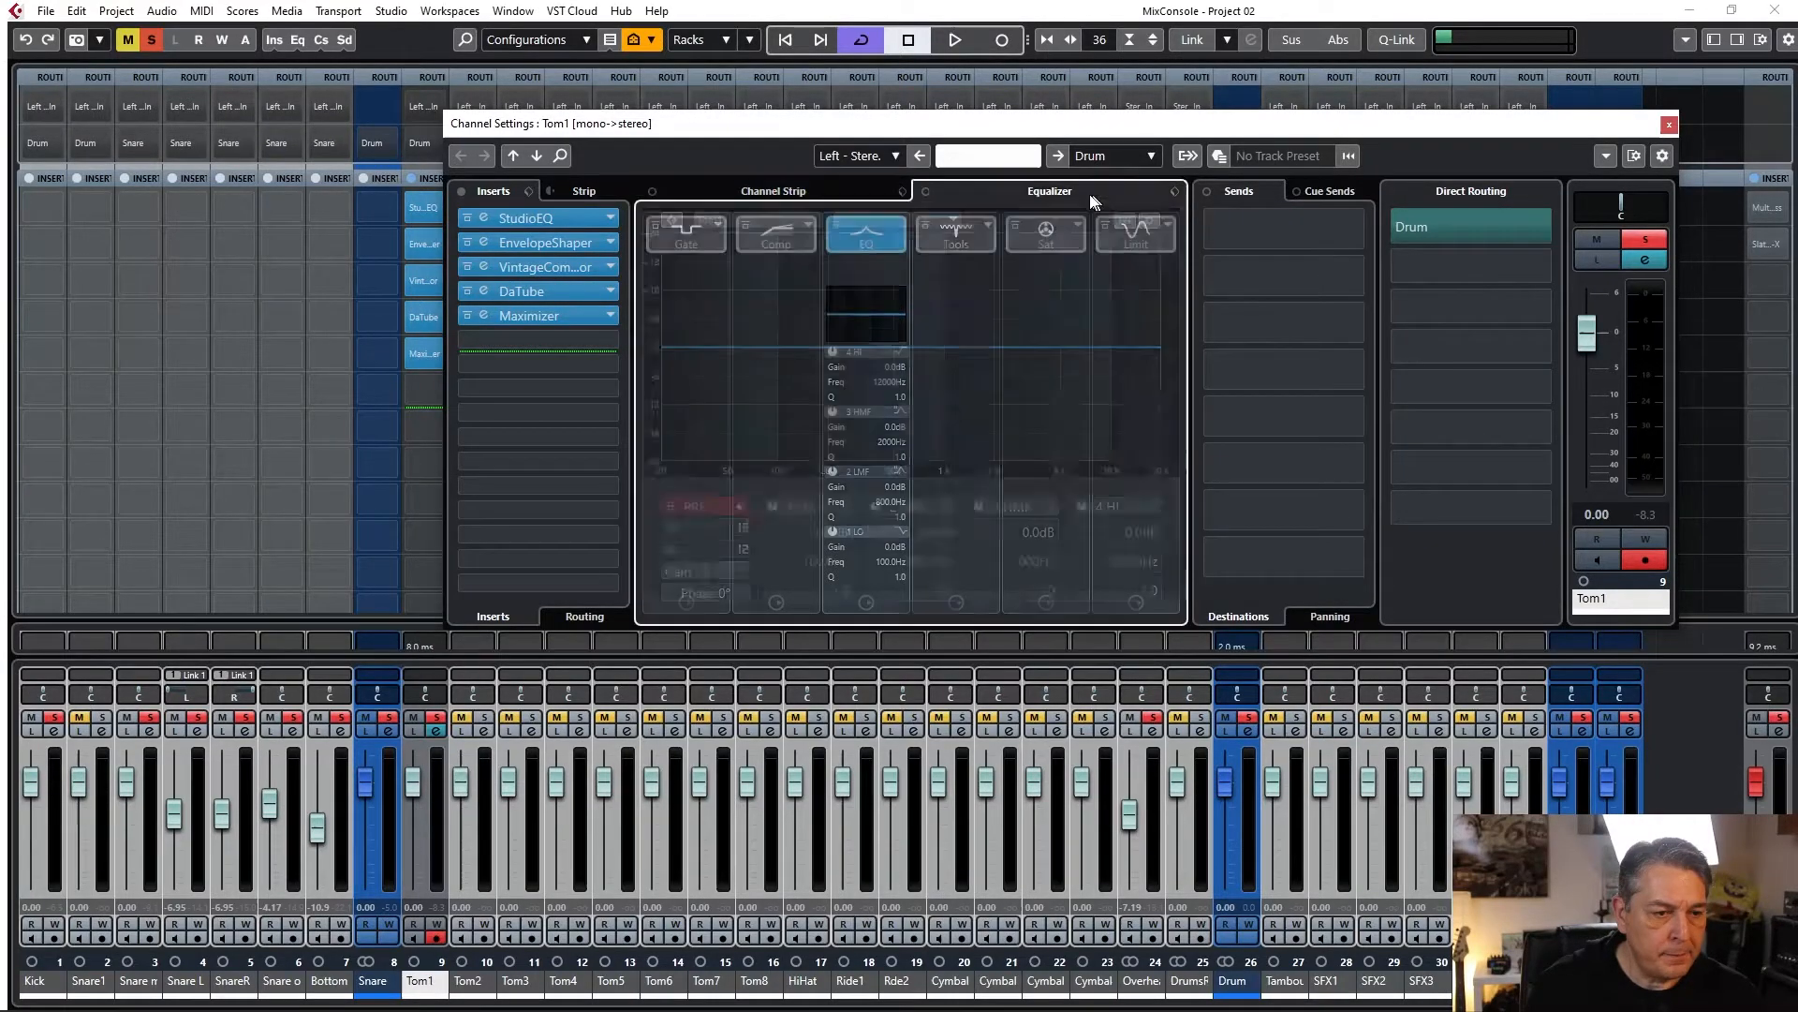
left_click(771, 507)
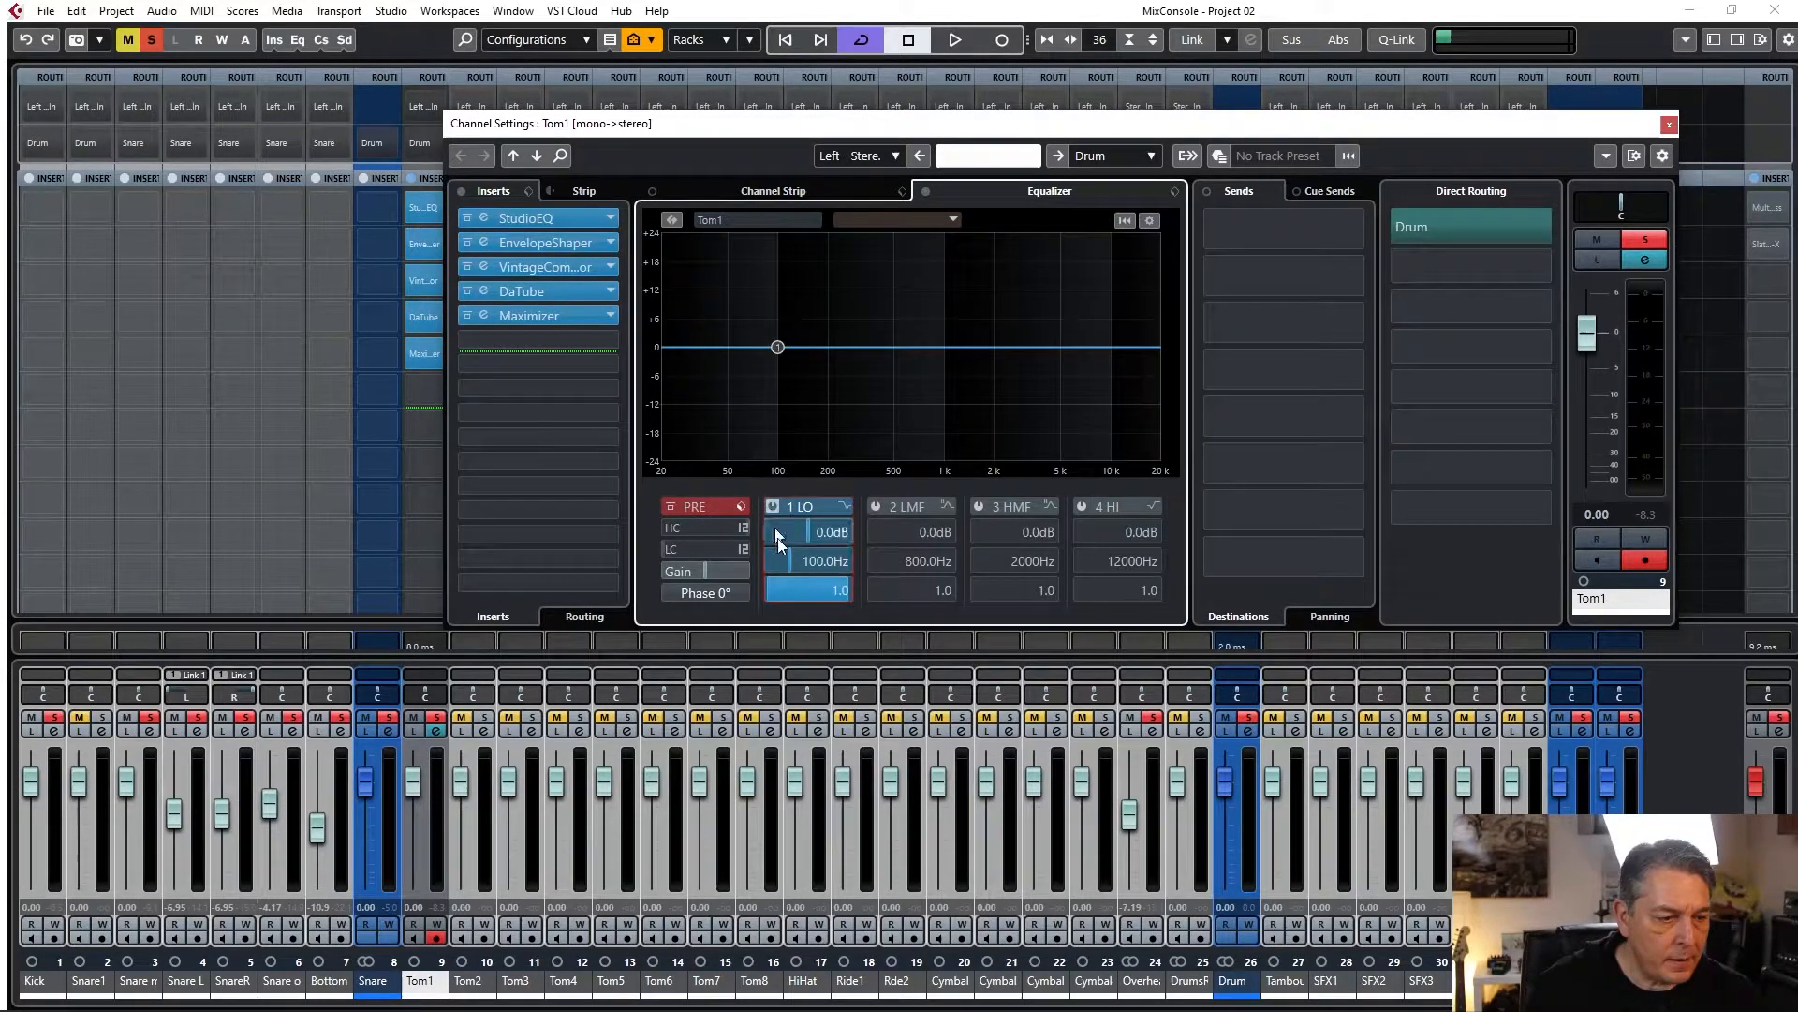
left_click(843, 506)
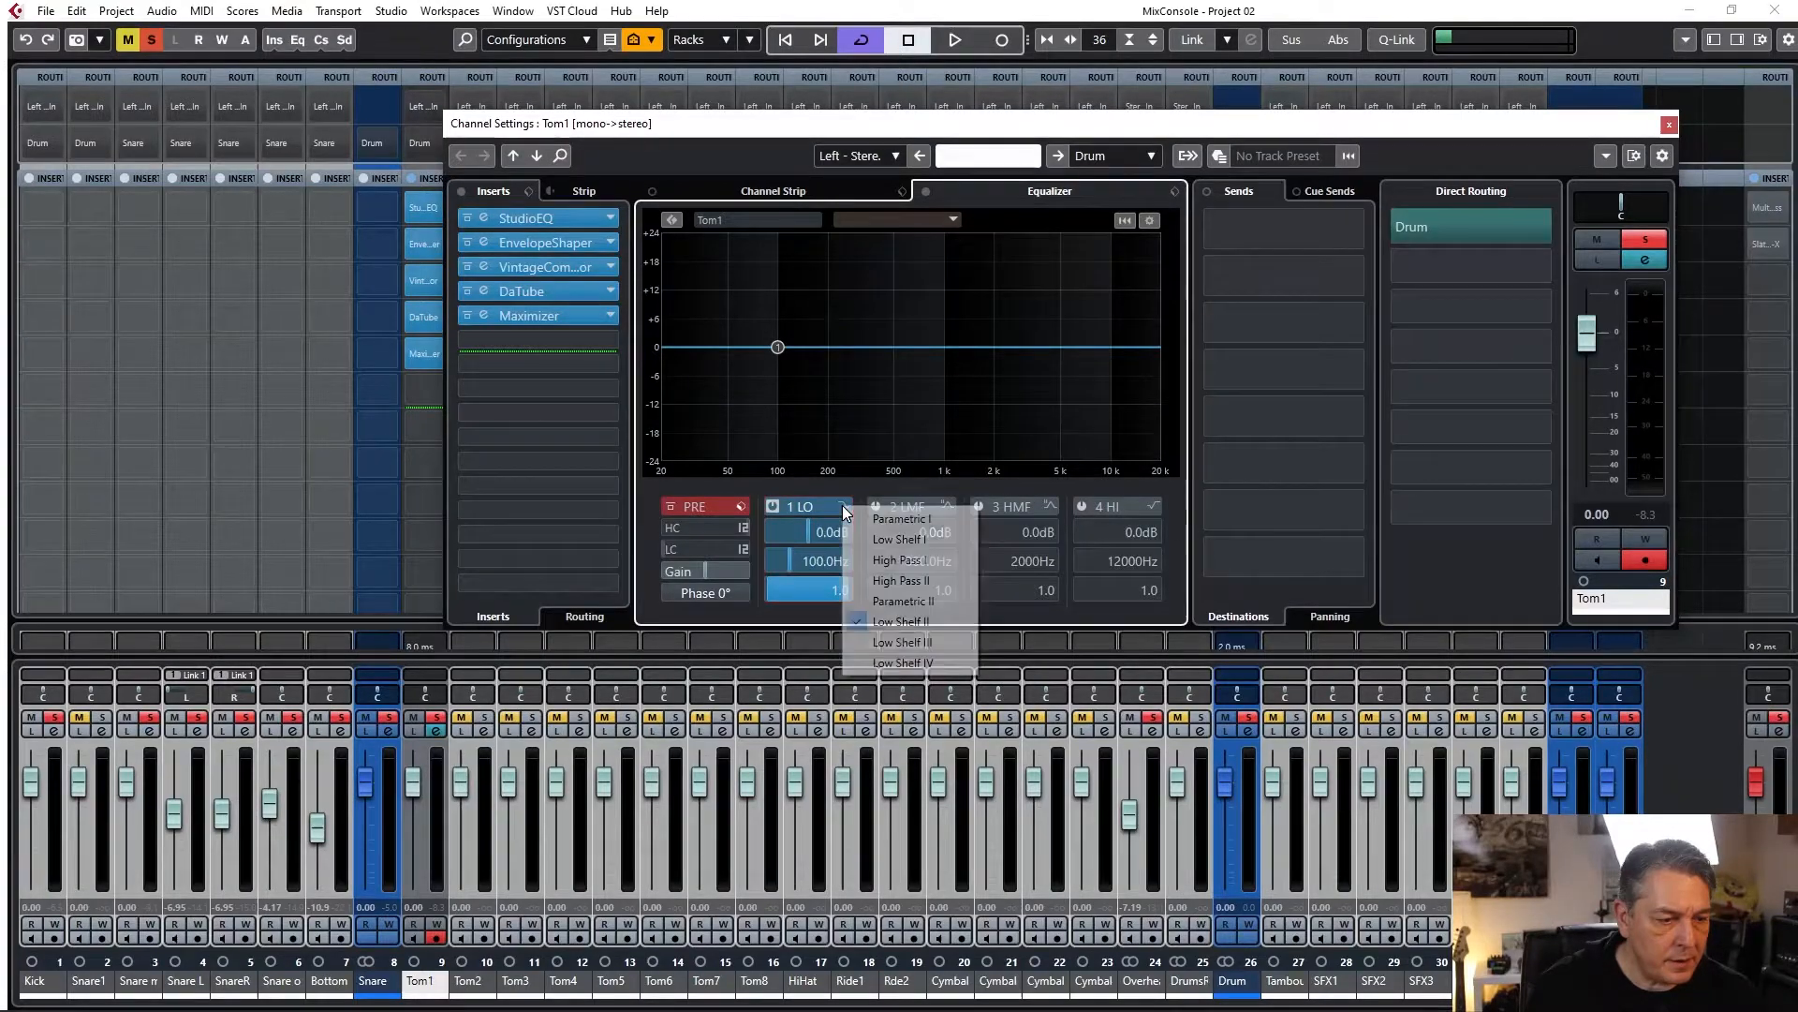
left_click(936, 561)
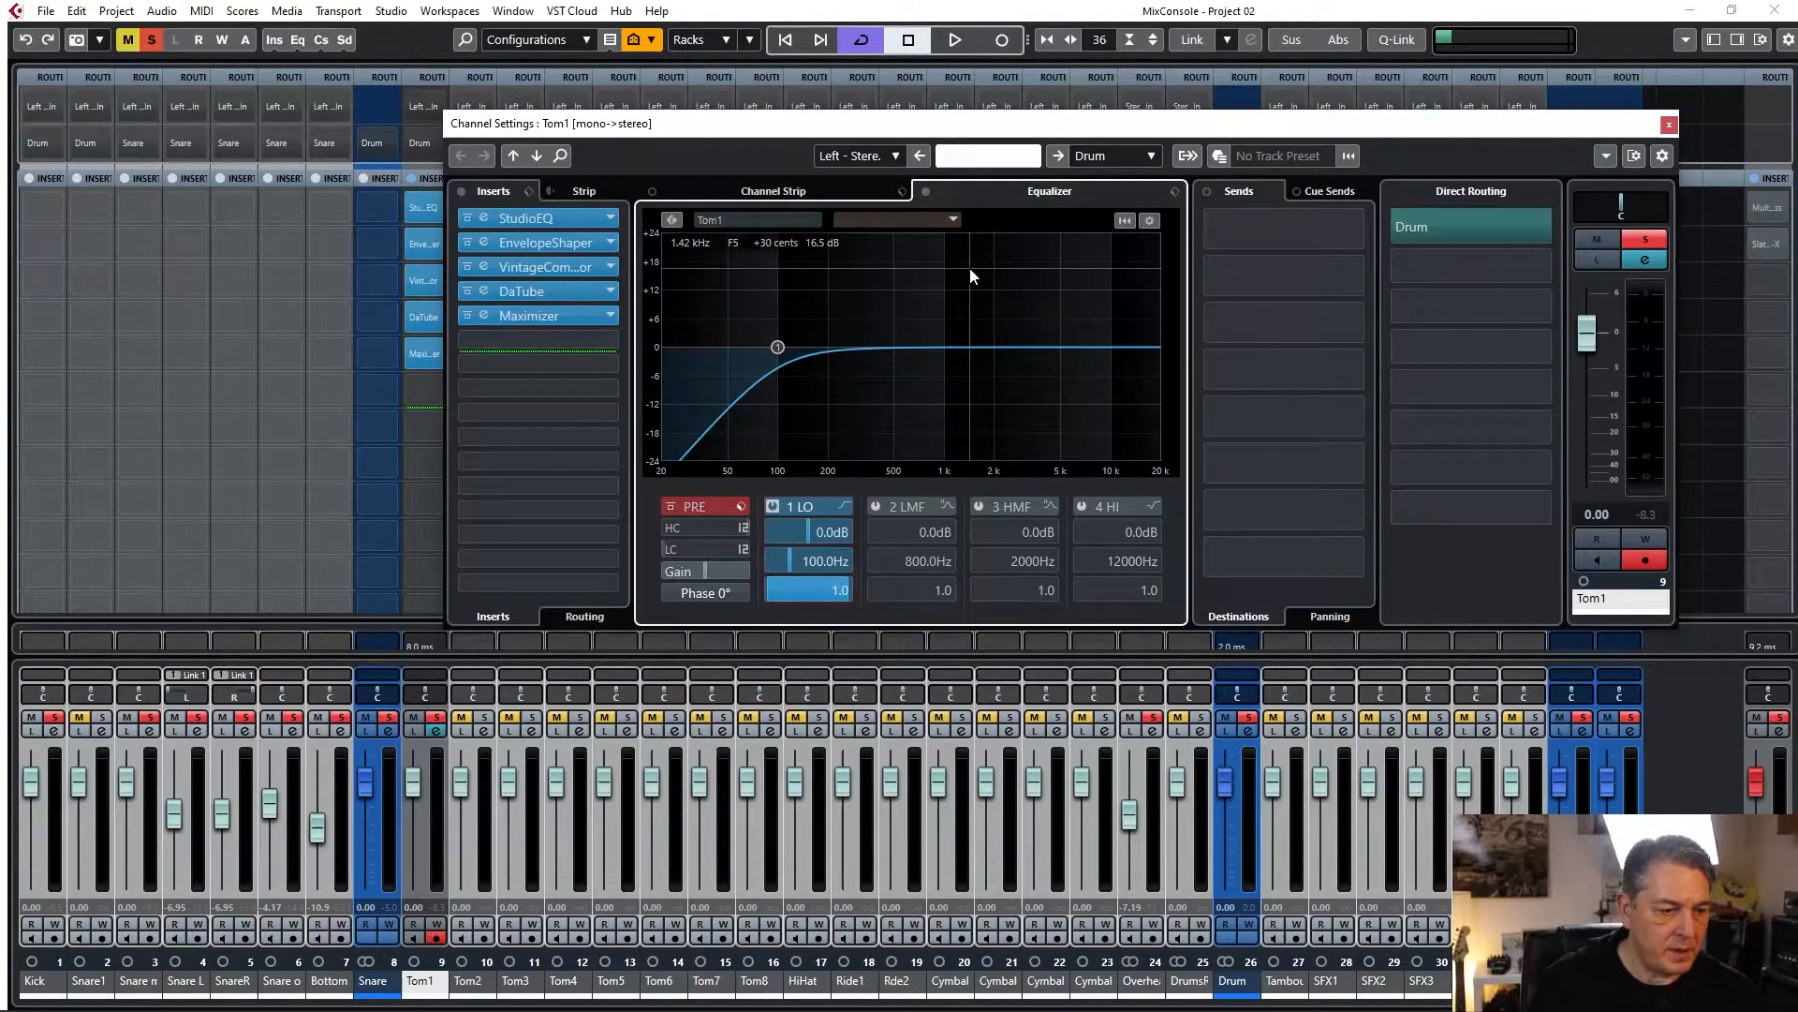
double_click(803, 559)
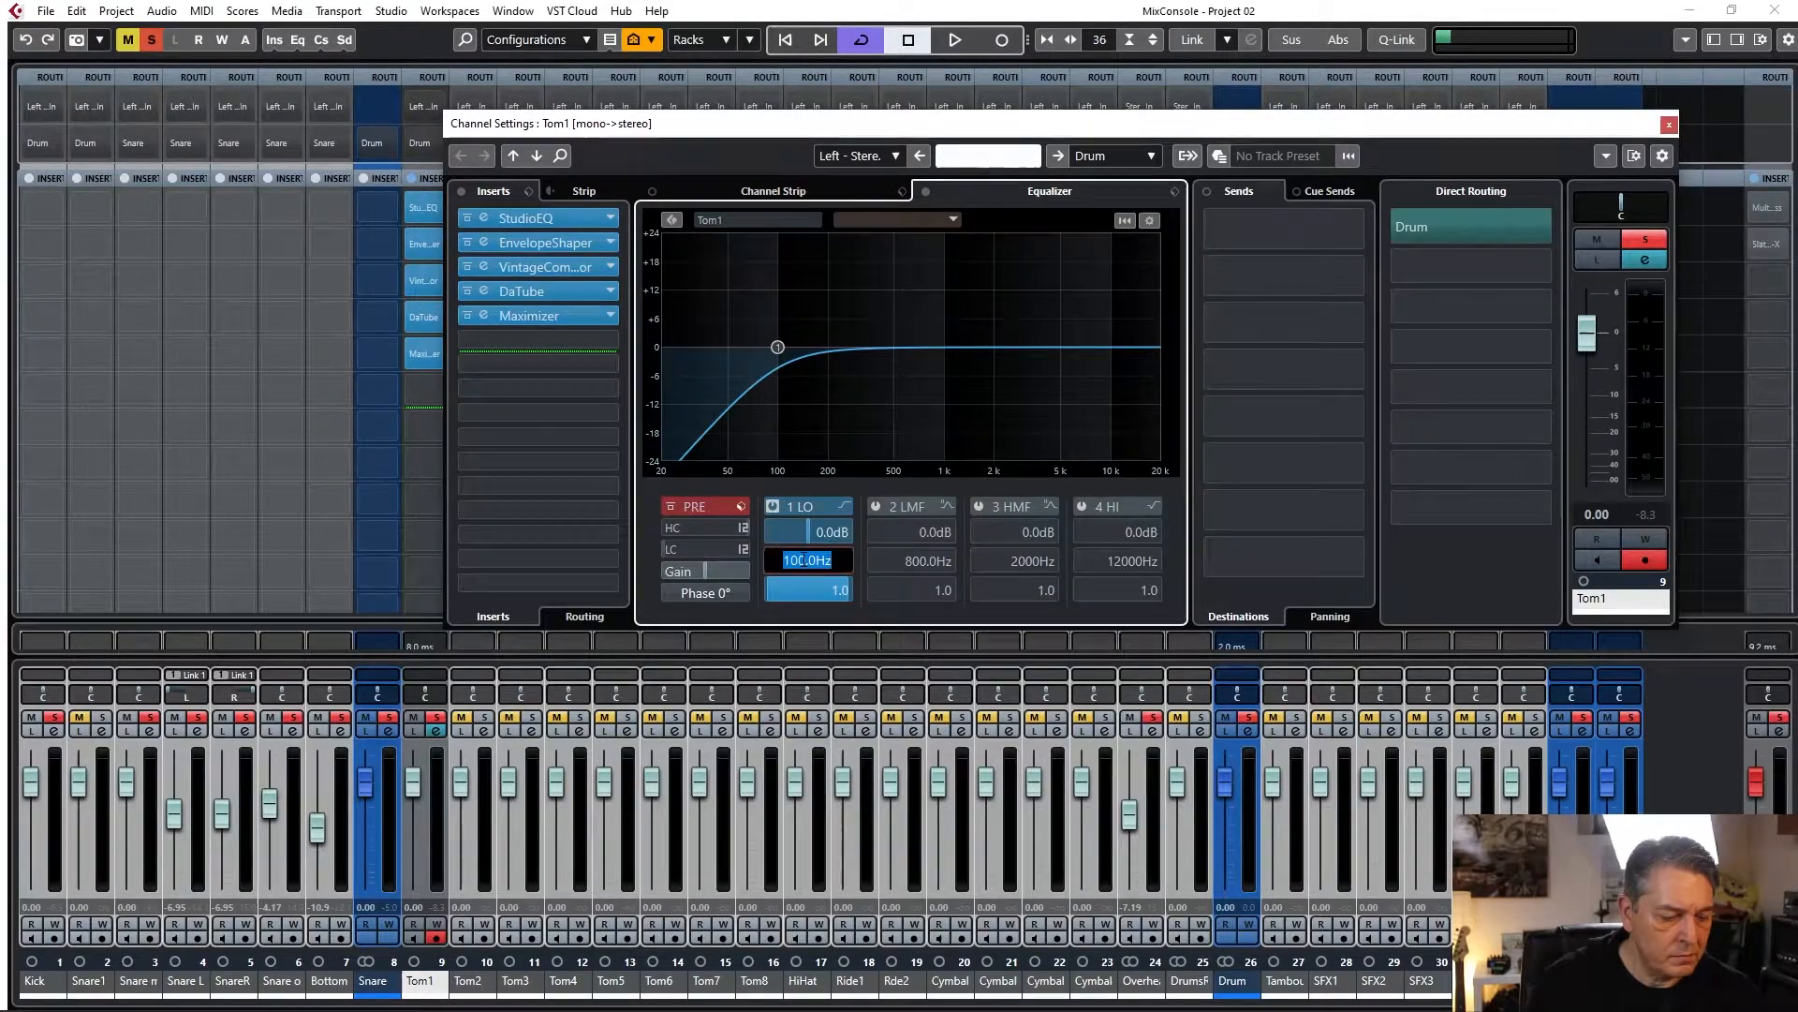
type("8")
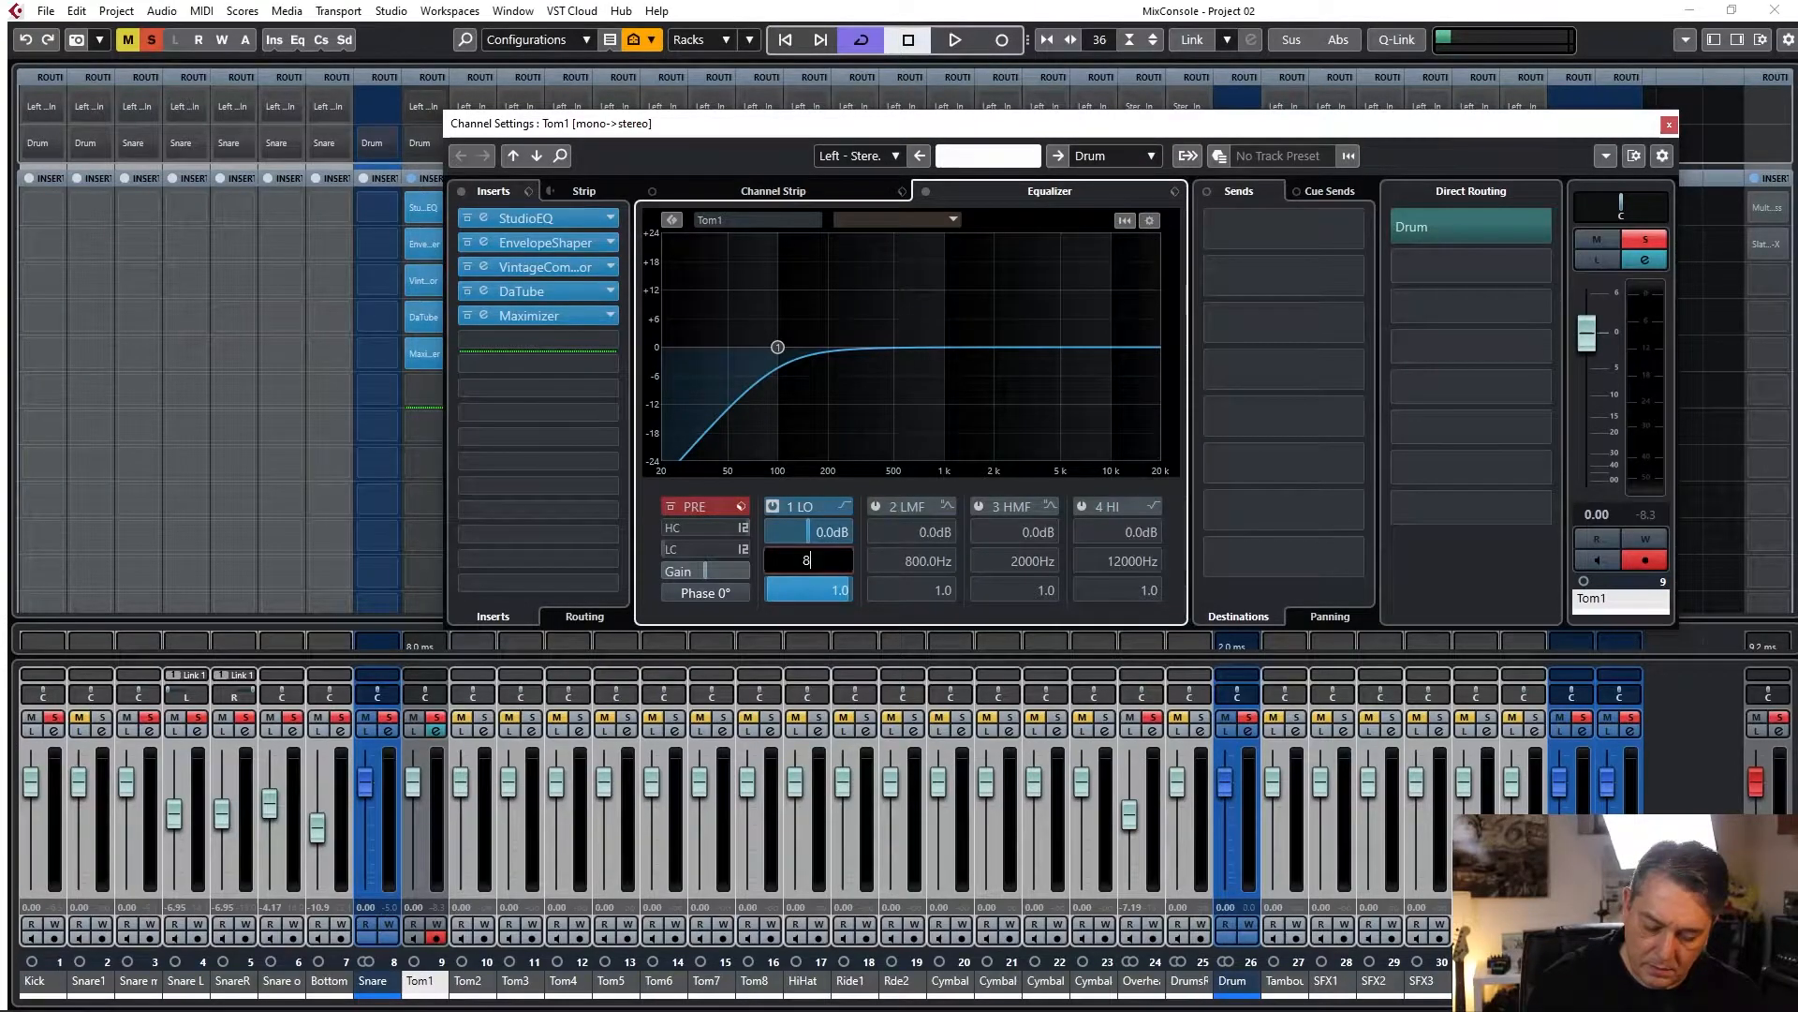
type("0")
key("Return")
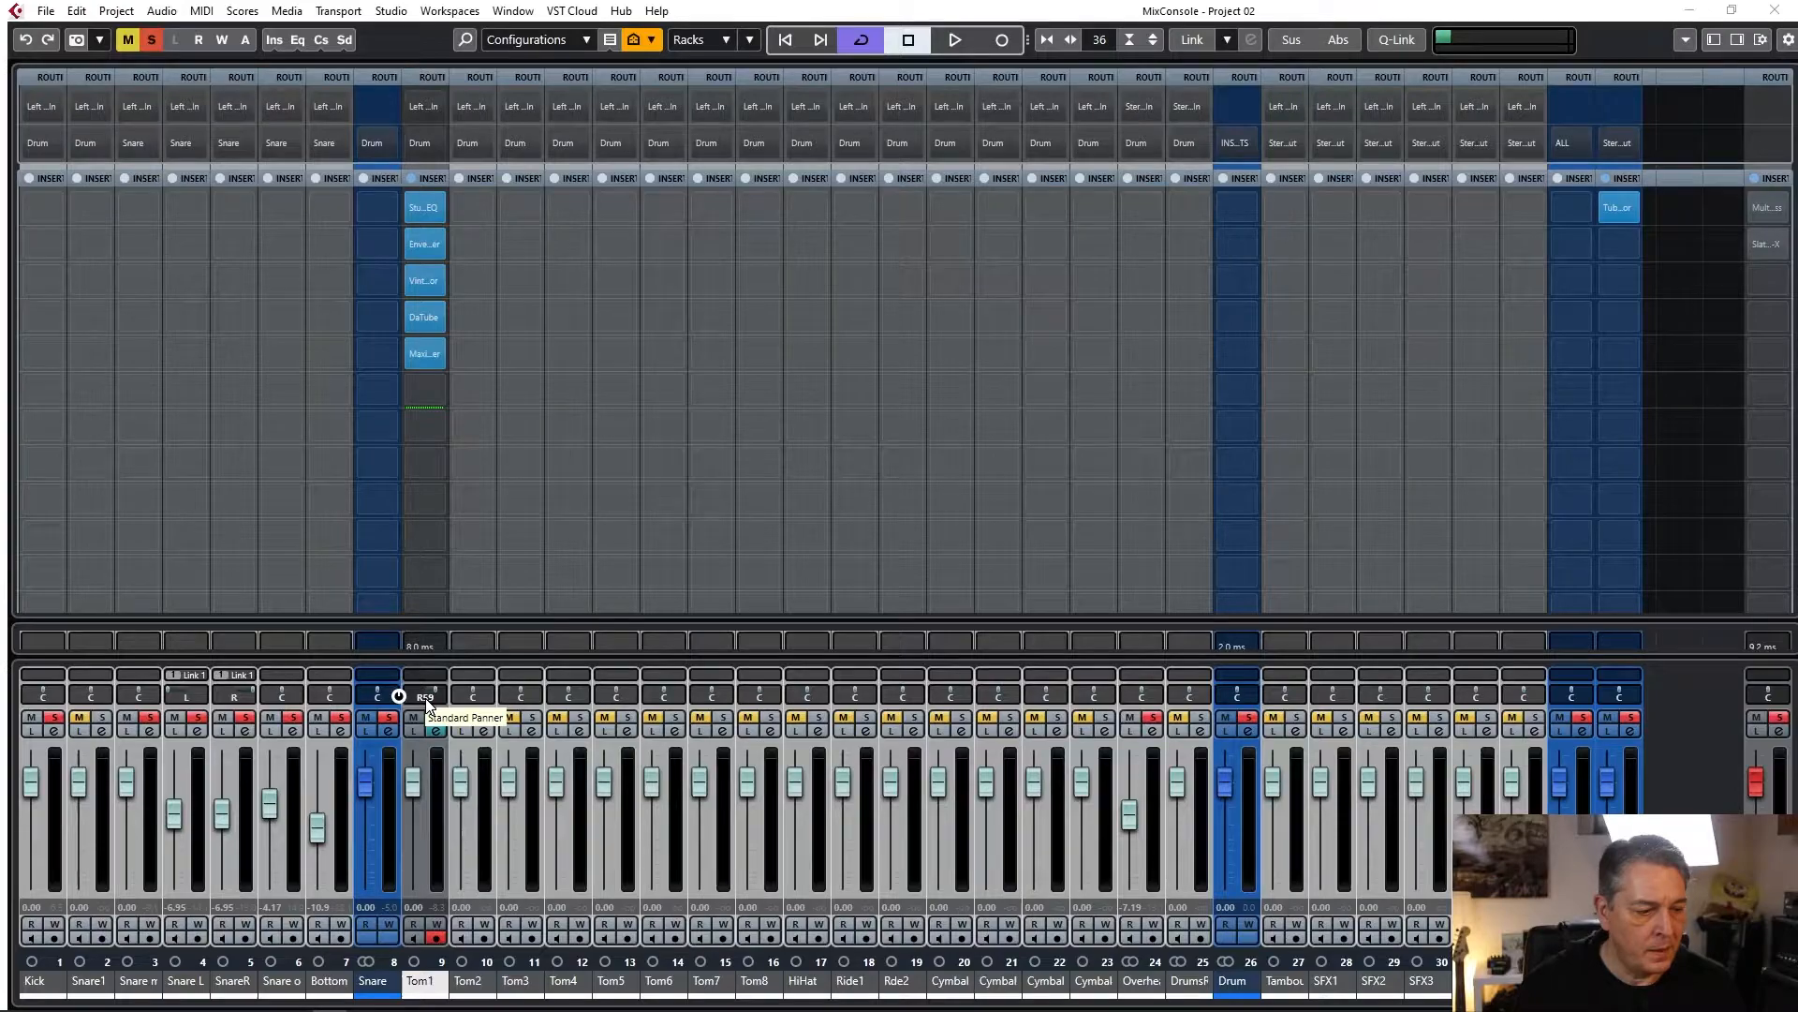
Load the AM Toms FX chain preset into Tom2's inserts.
left_click(483, 730)
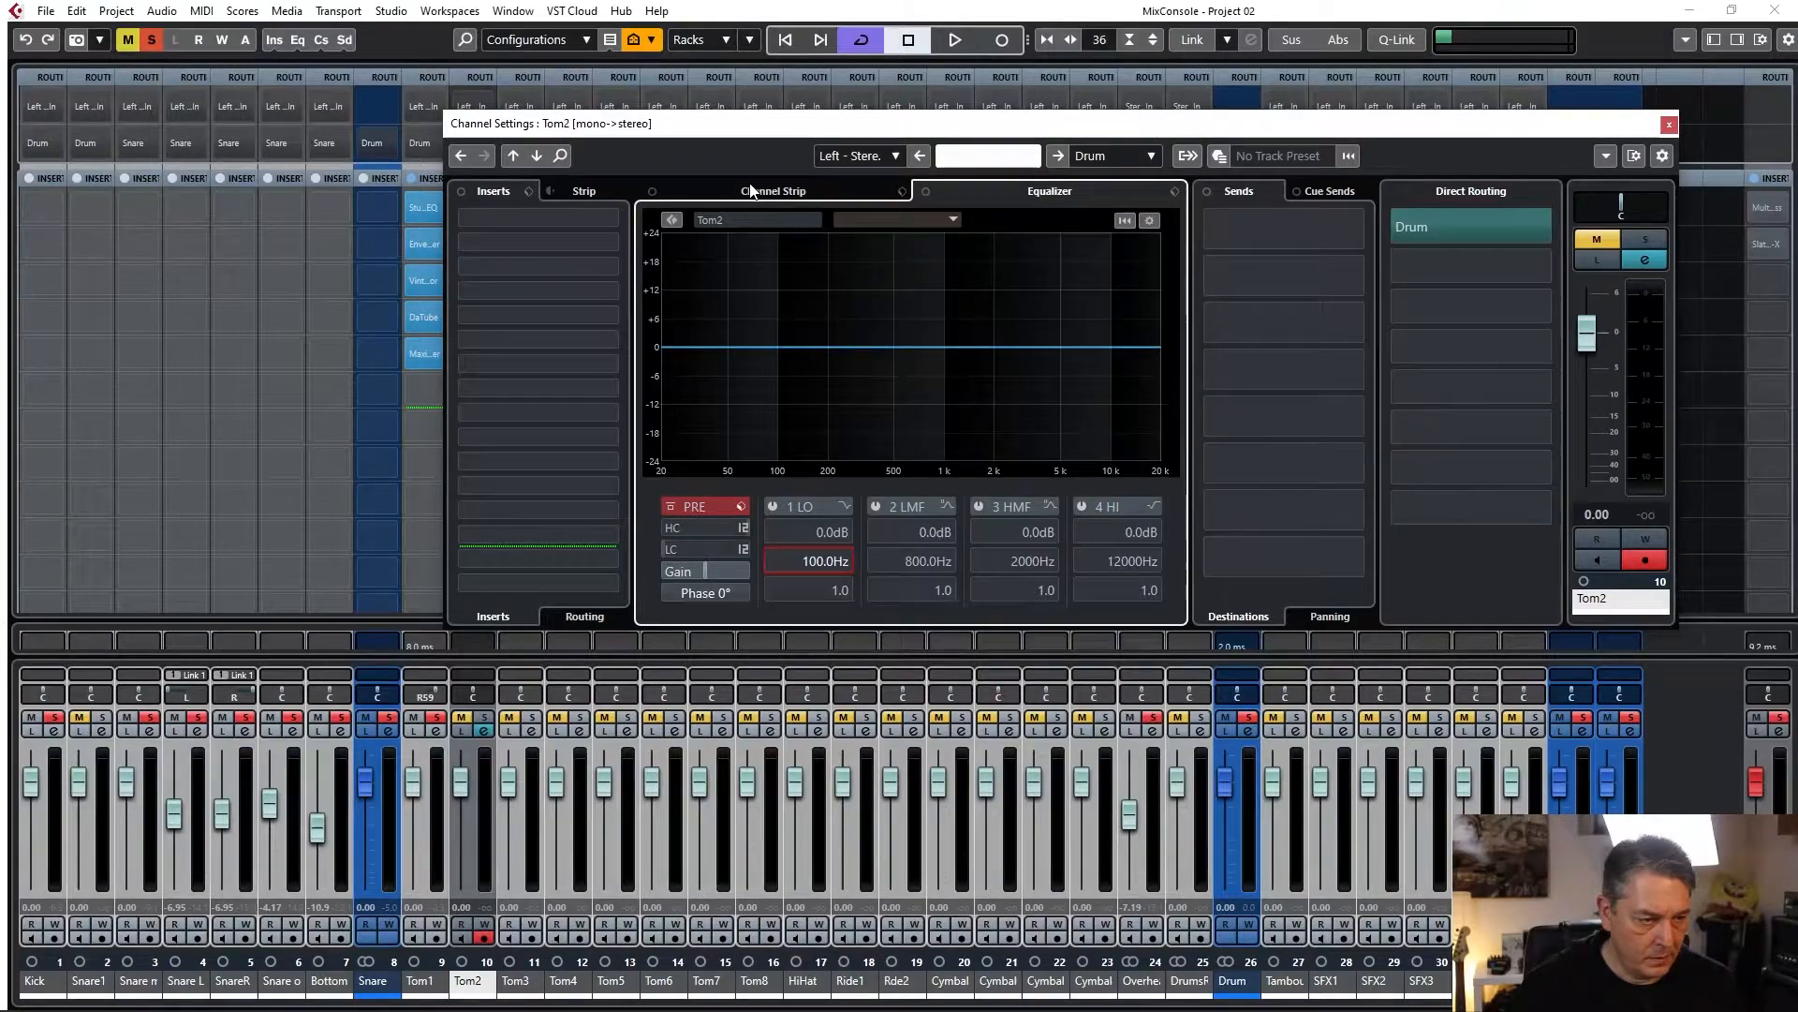
left_click(529, 191)
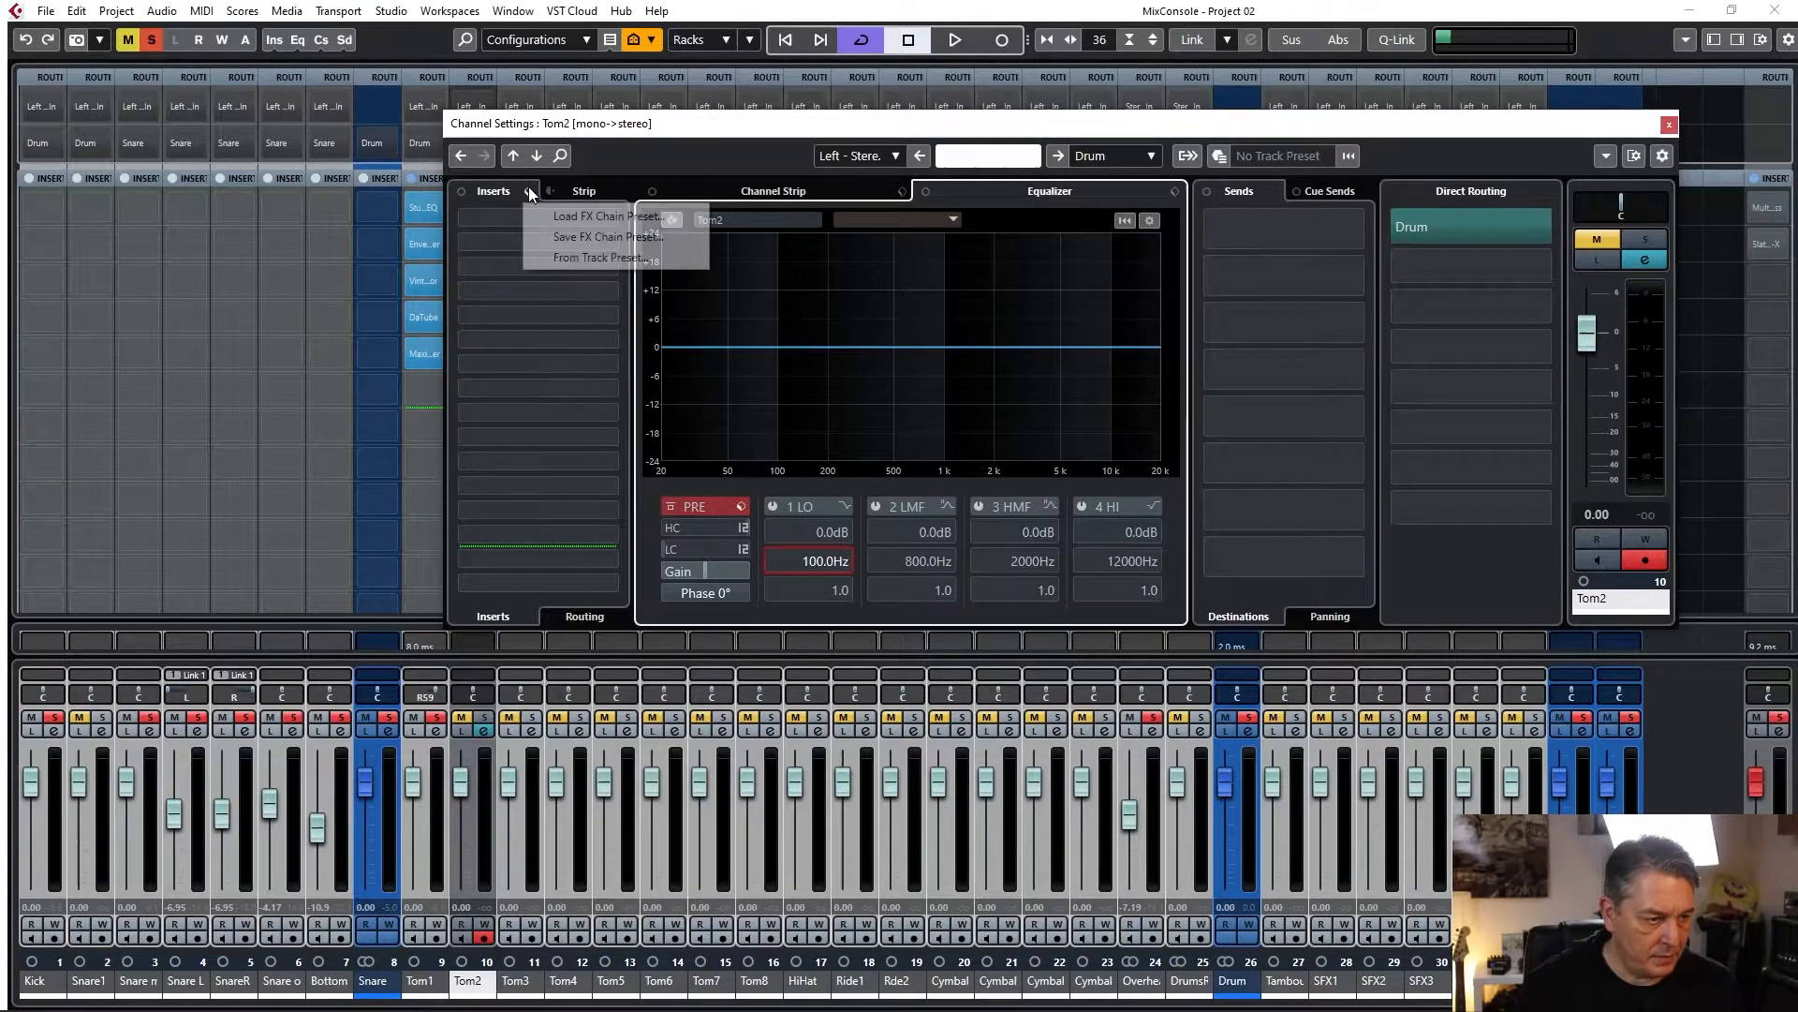
left_click(577, 217)
double_click(813, 406)
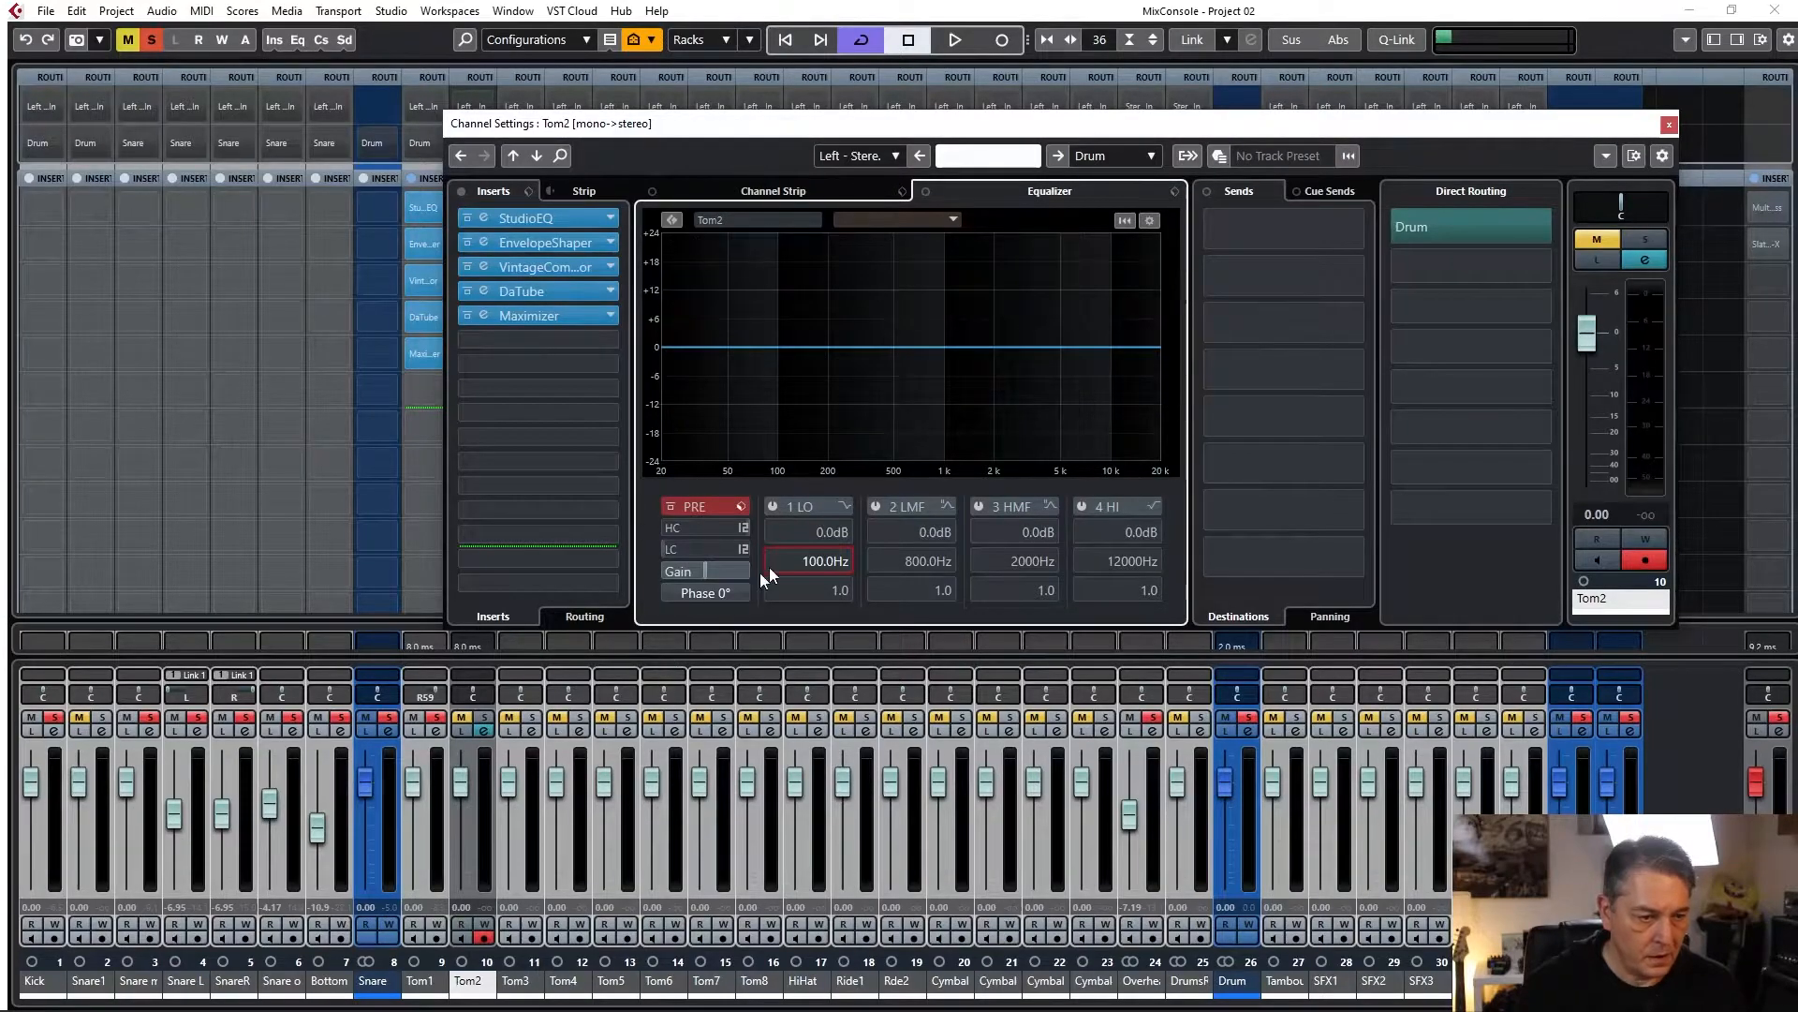
Set Tom2's 1 LO equalizer band to 80 Hz with a High Pass I filter and enable it.
double_click(804, 560)
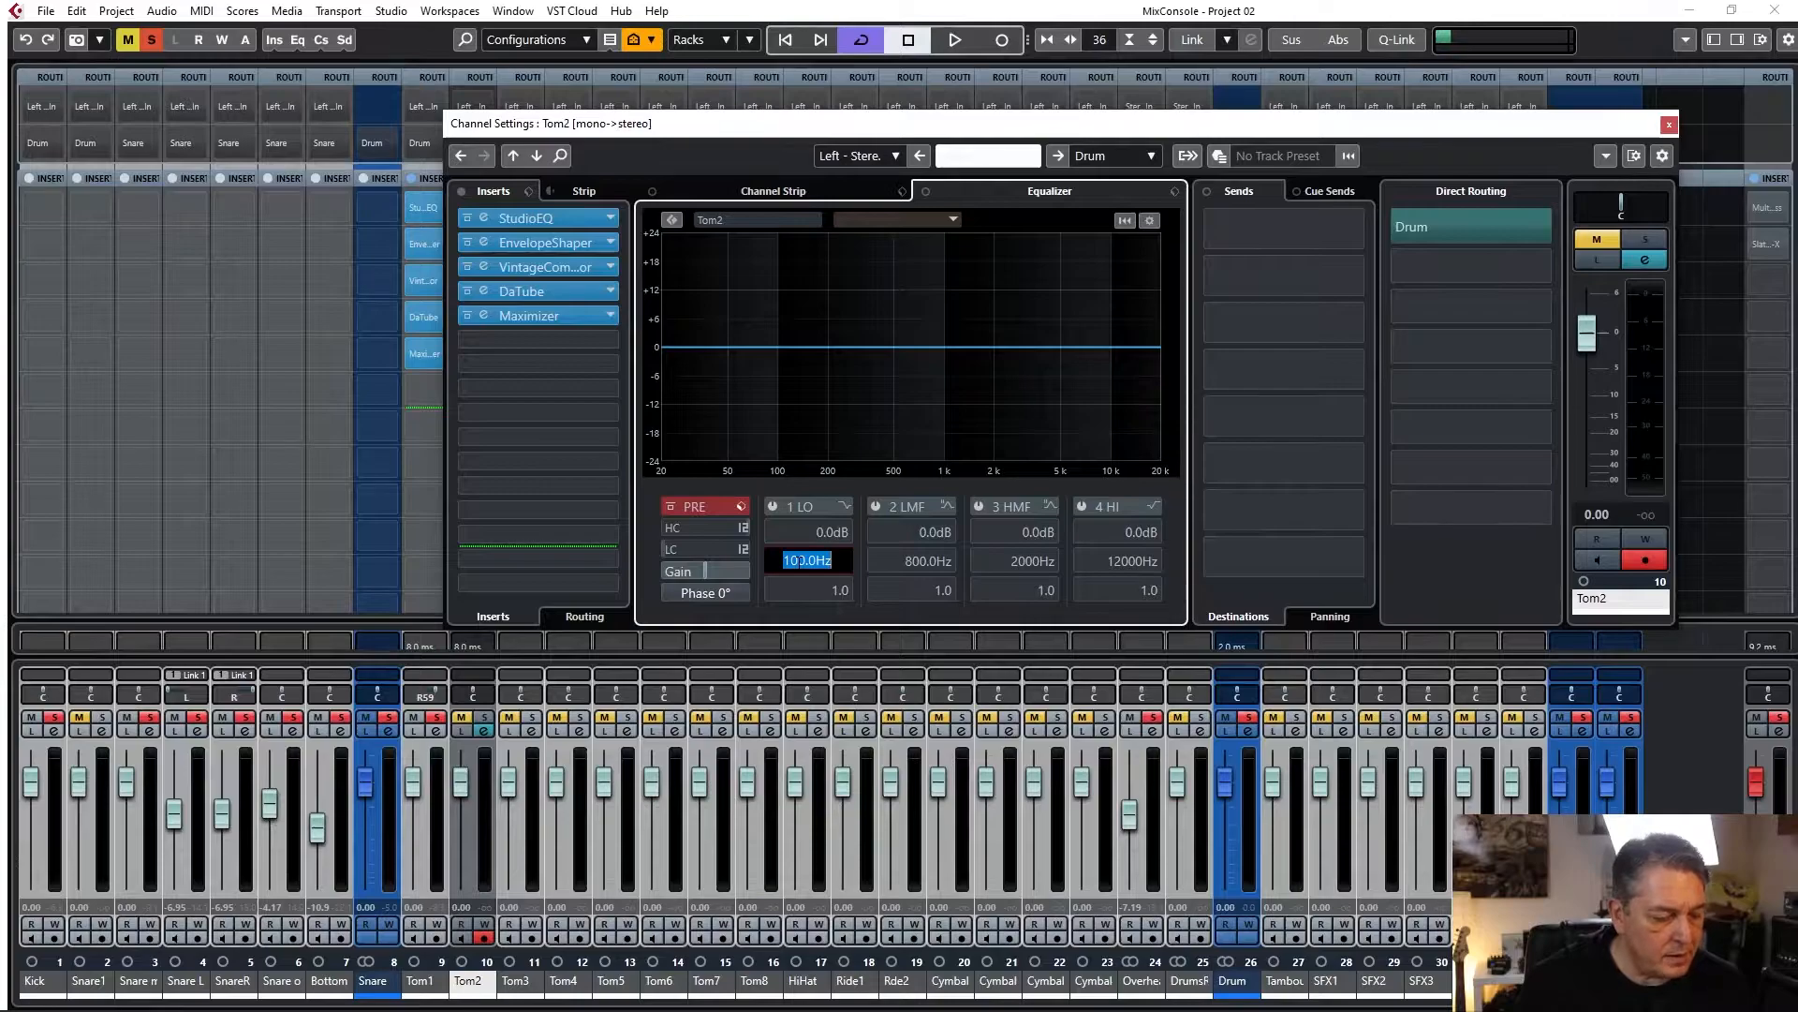
type("8")
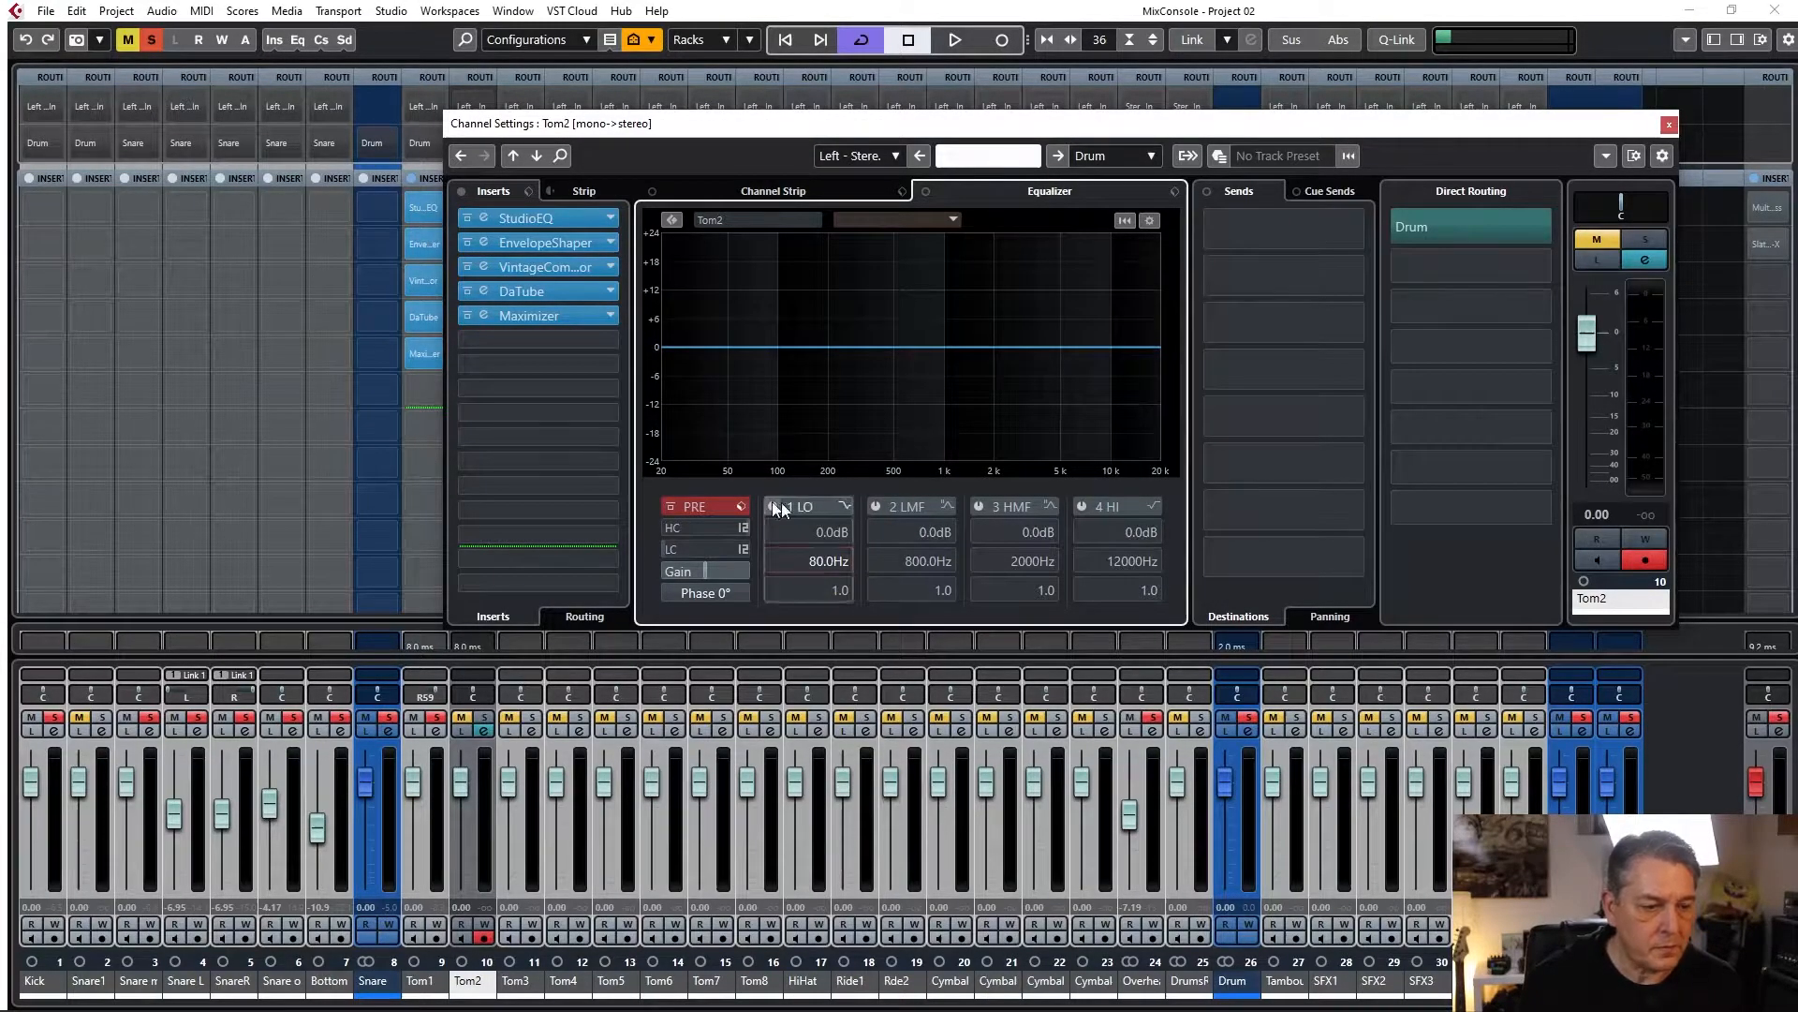
left_click(842, 504)
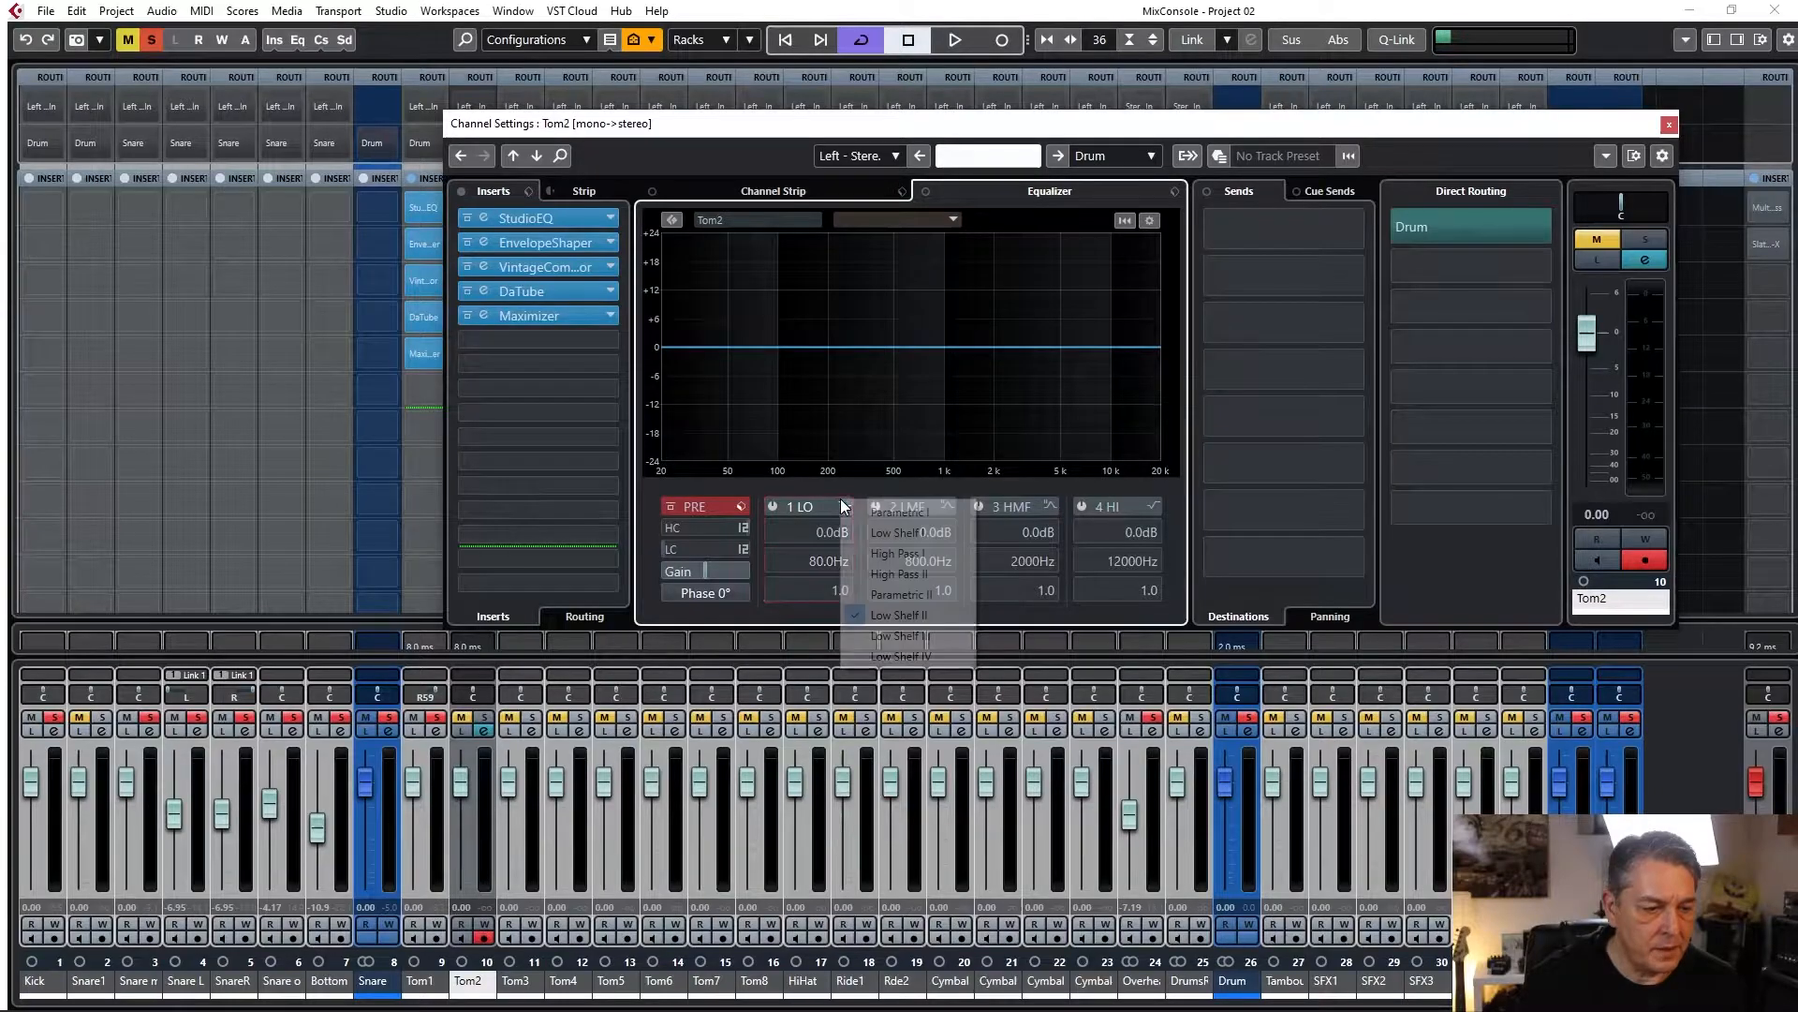
left_click(901, 559)
left_click(770, 507)
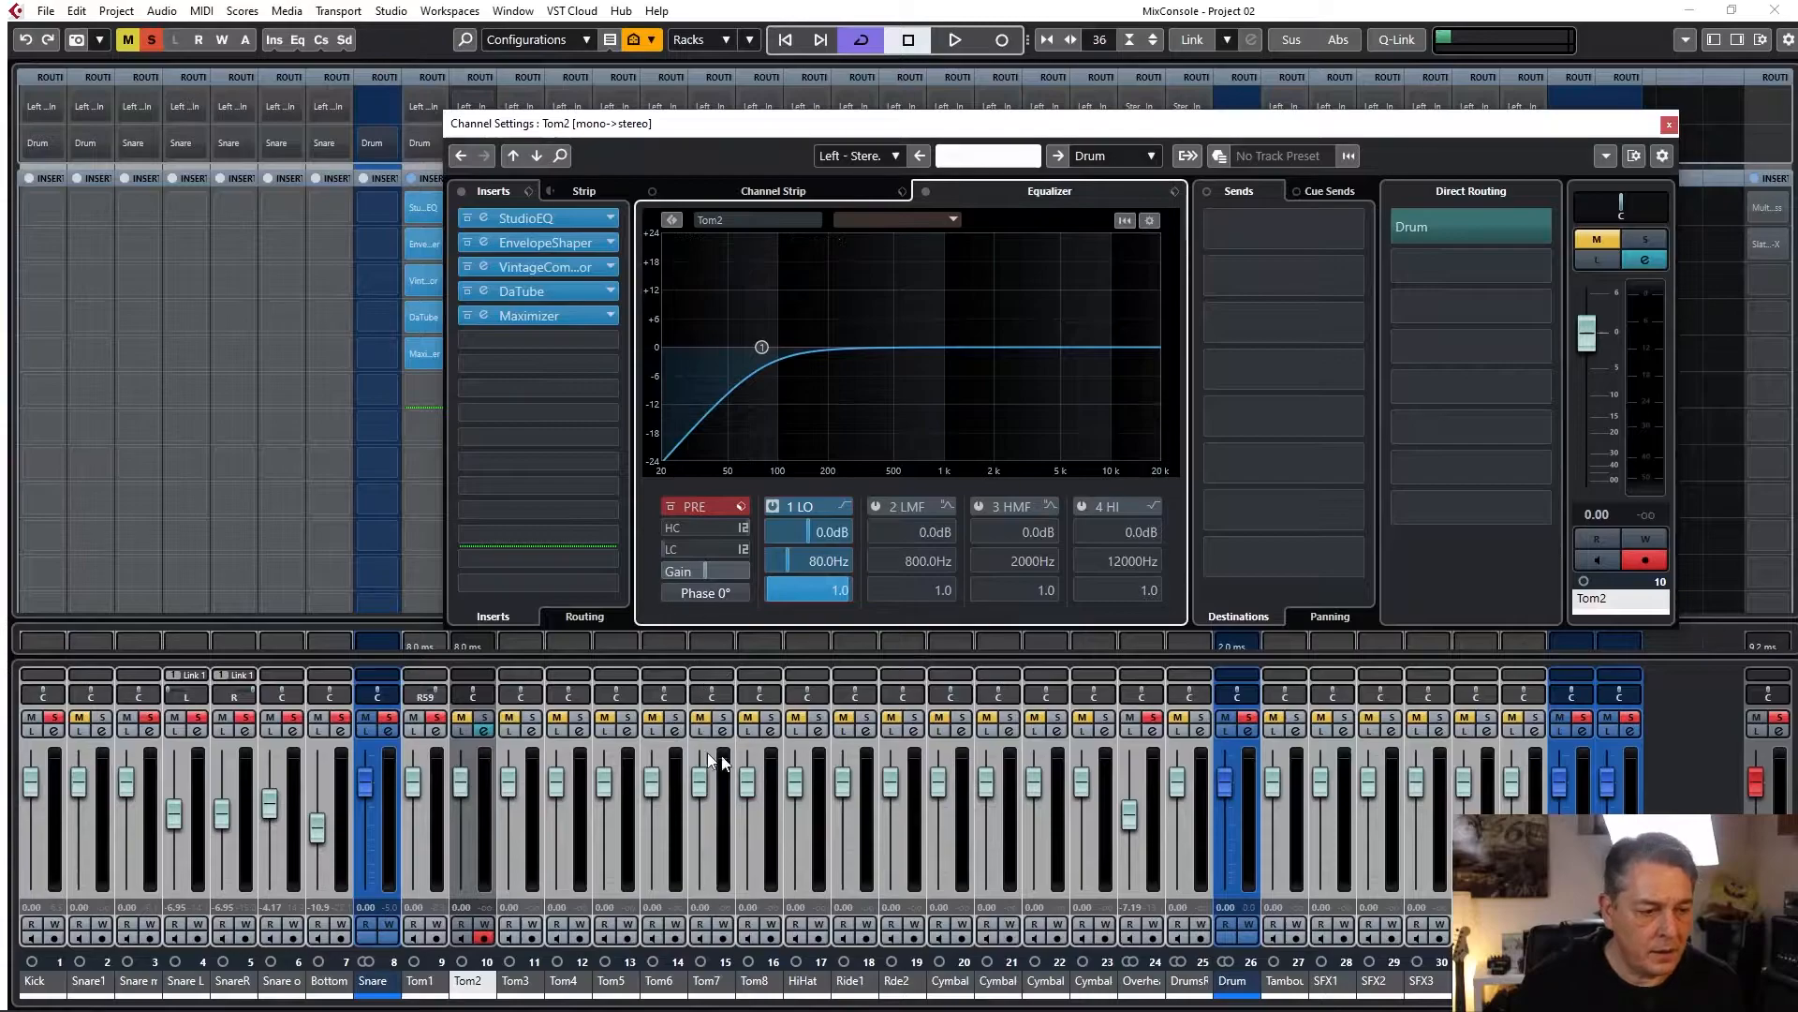
Pan Tom2 to R45 and close its channel settings.
double_click(475, 695)
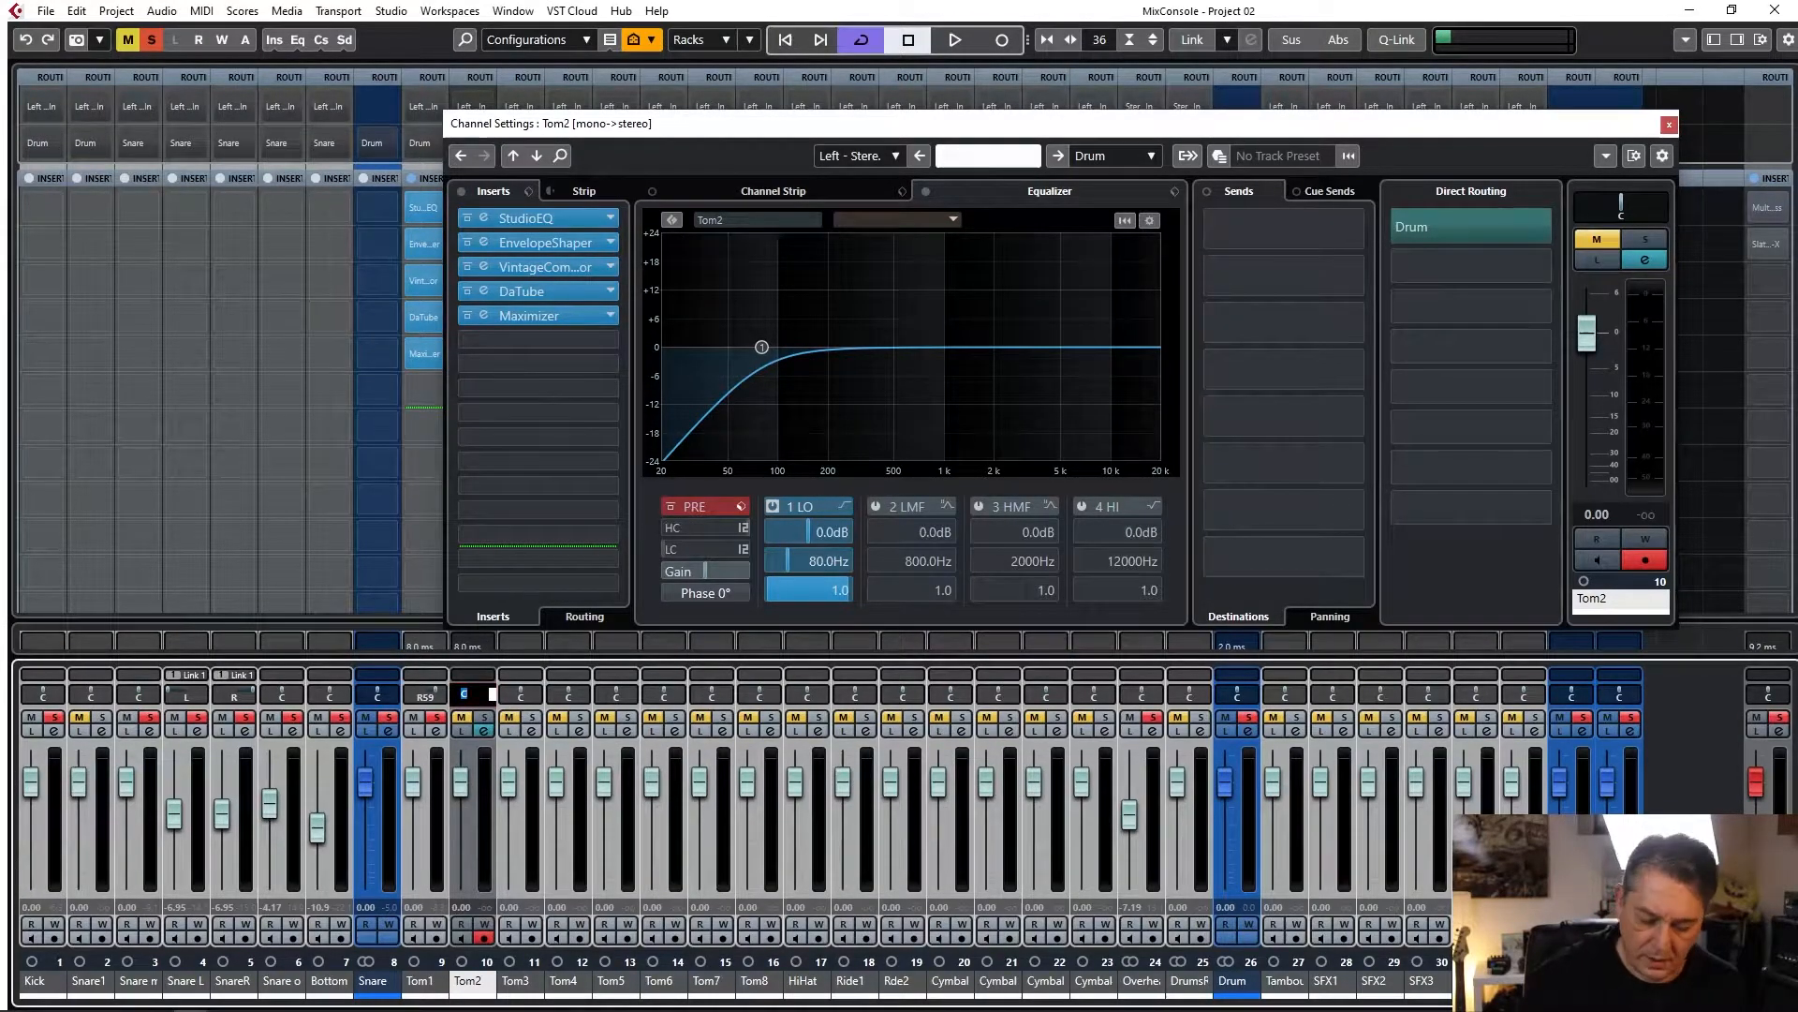
key("Return")
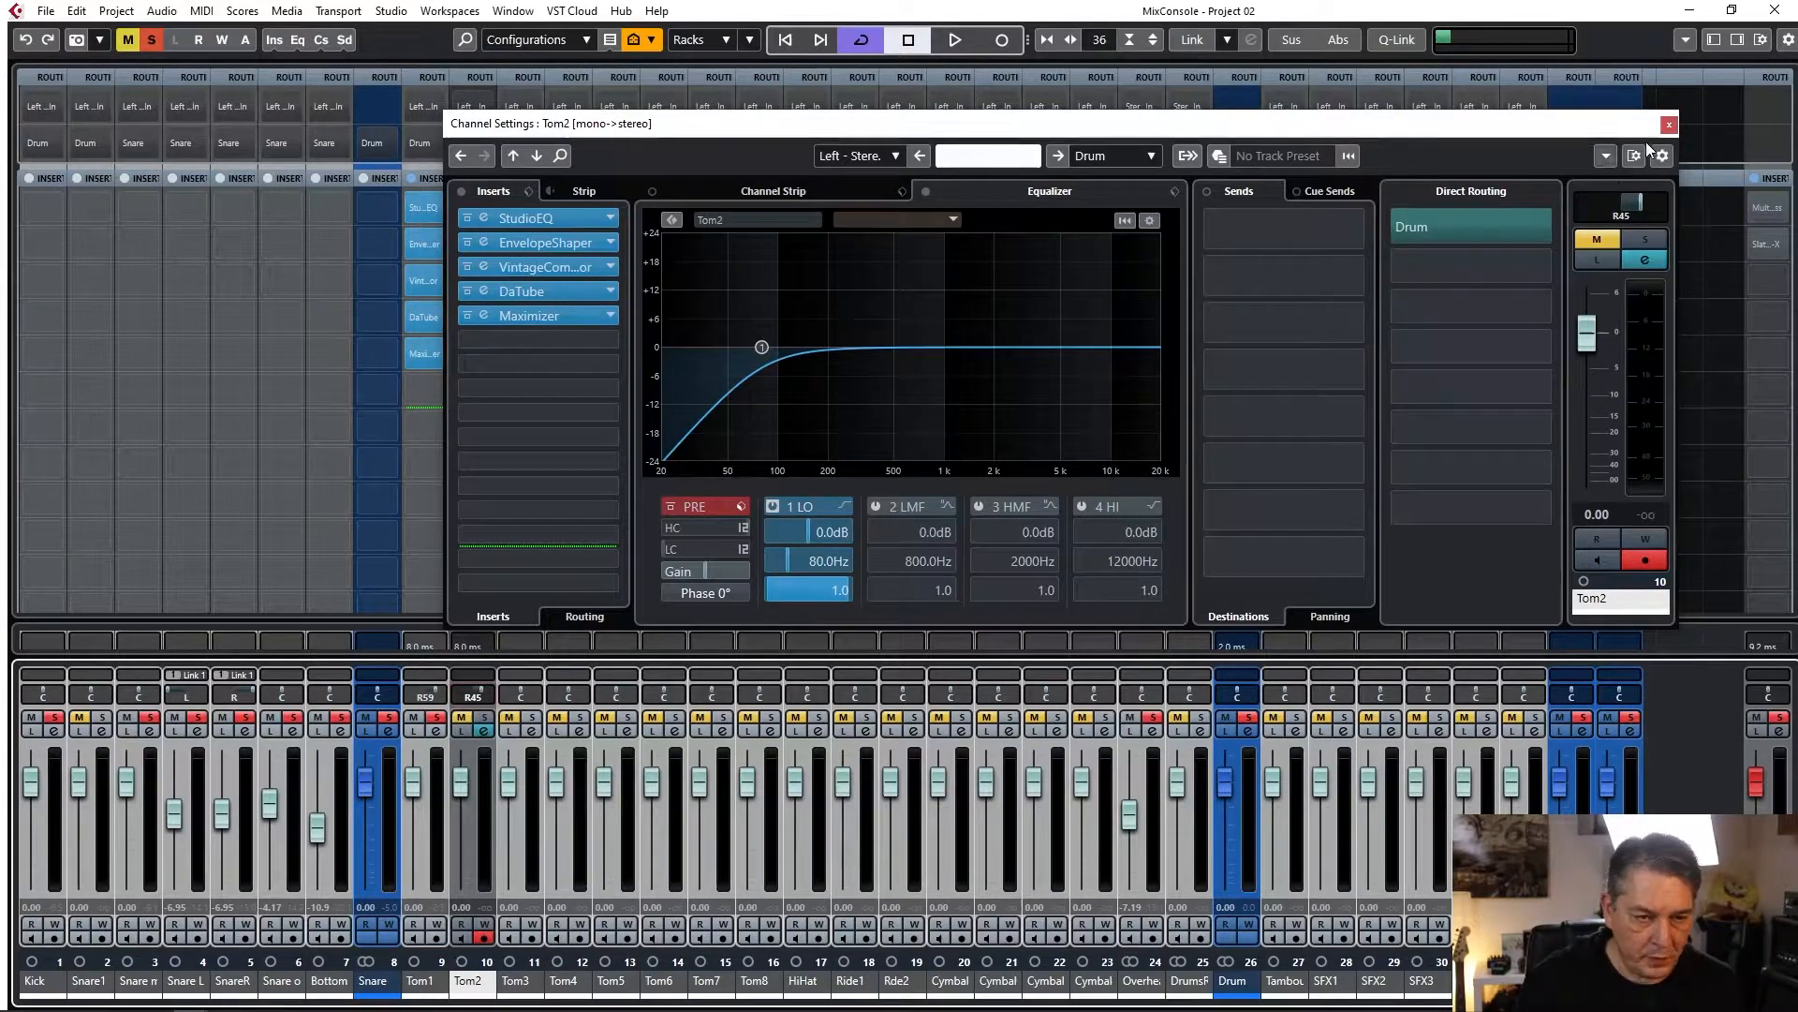
left_click(1668, 126)
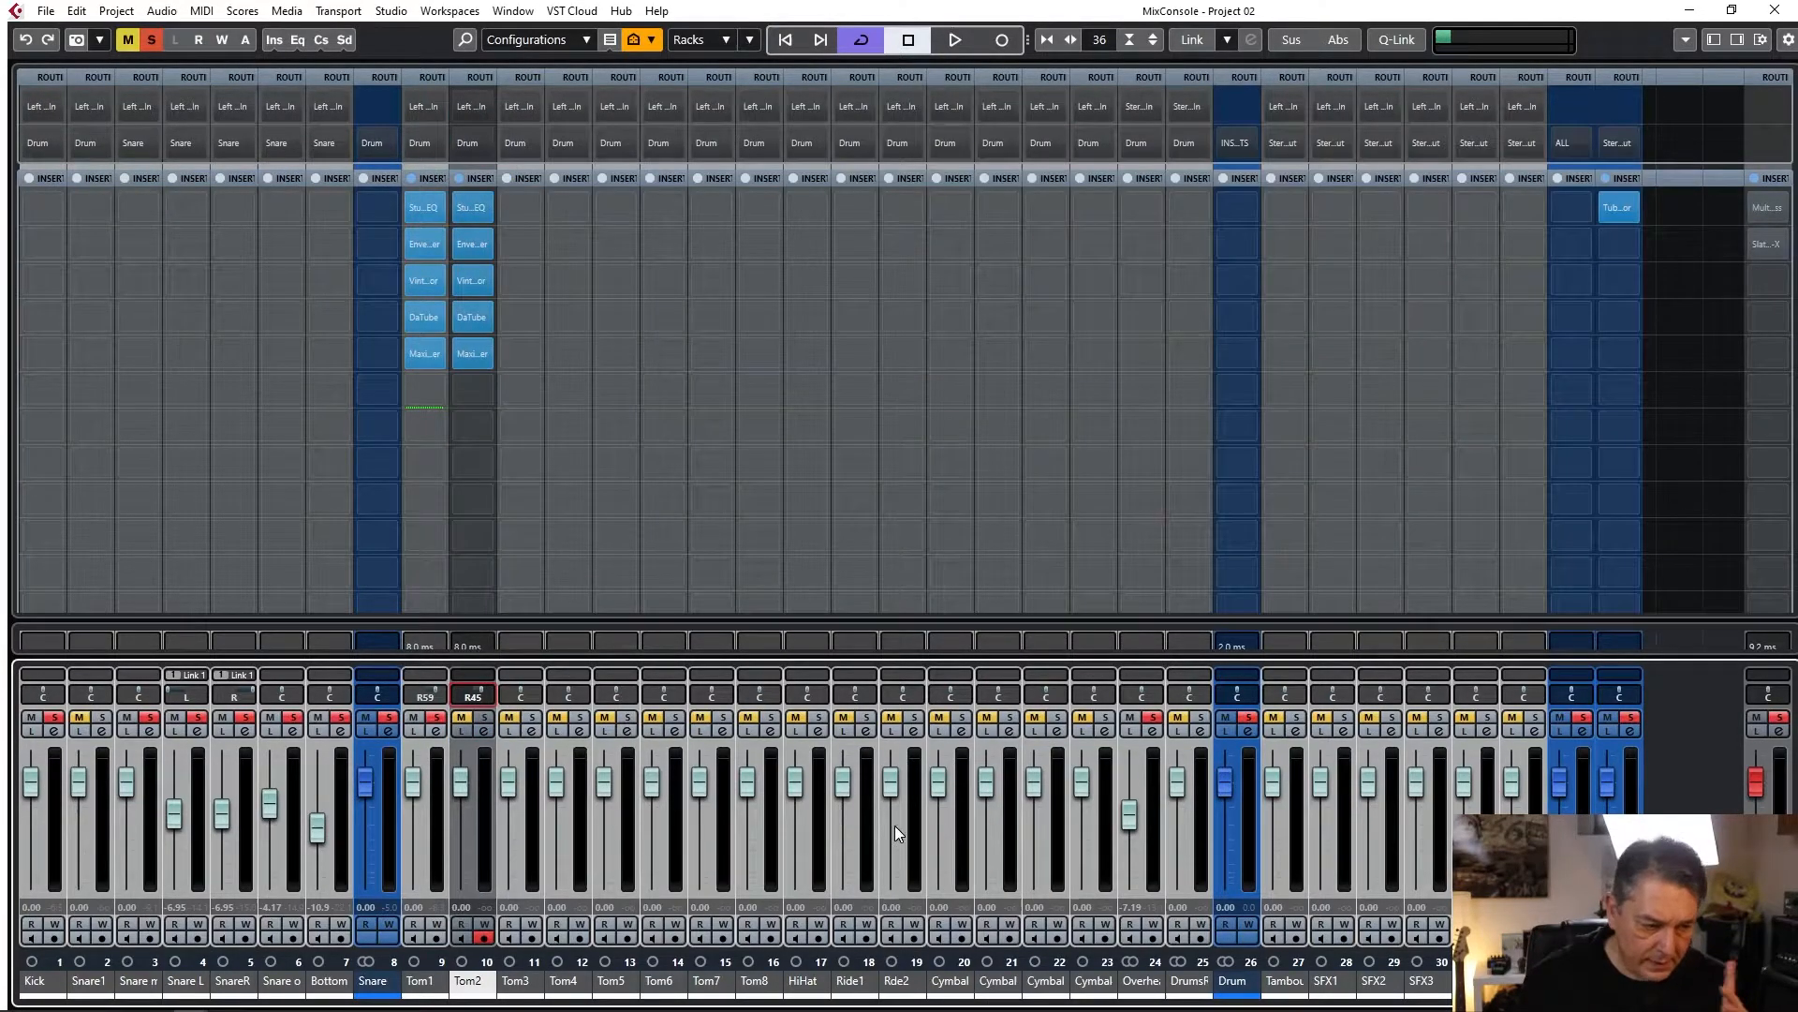
Solo Tom2 and audition it in the project window with the cycle range set from 11.3.4.0 to 13.2.2.0.
left_click(483, 720)
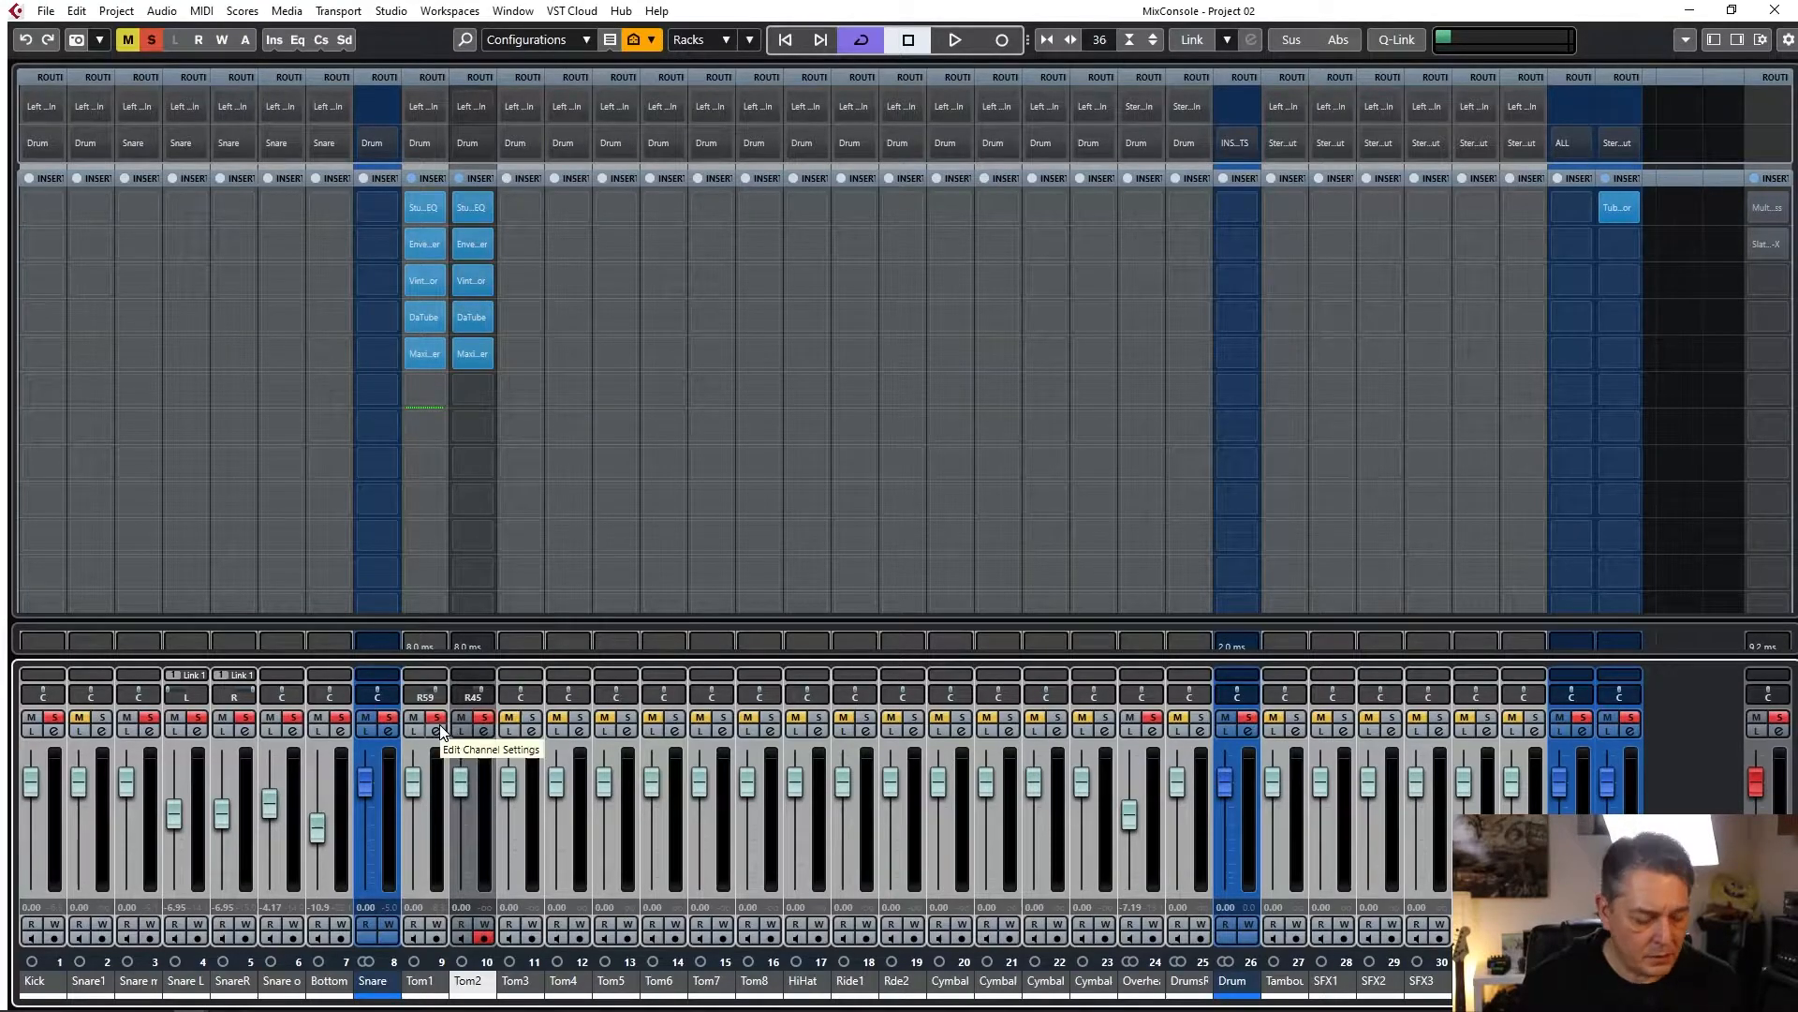
key("F3")
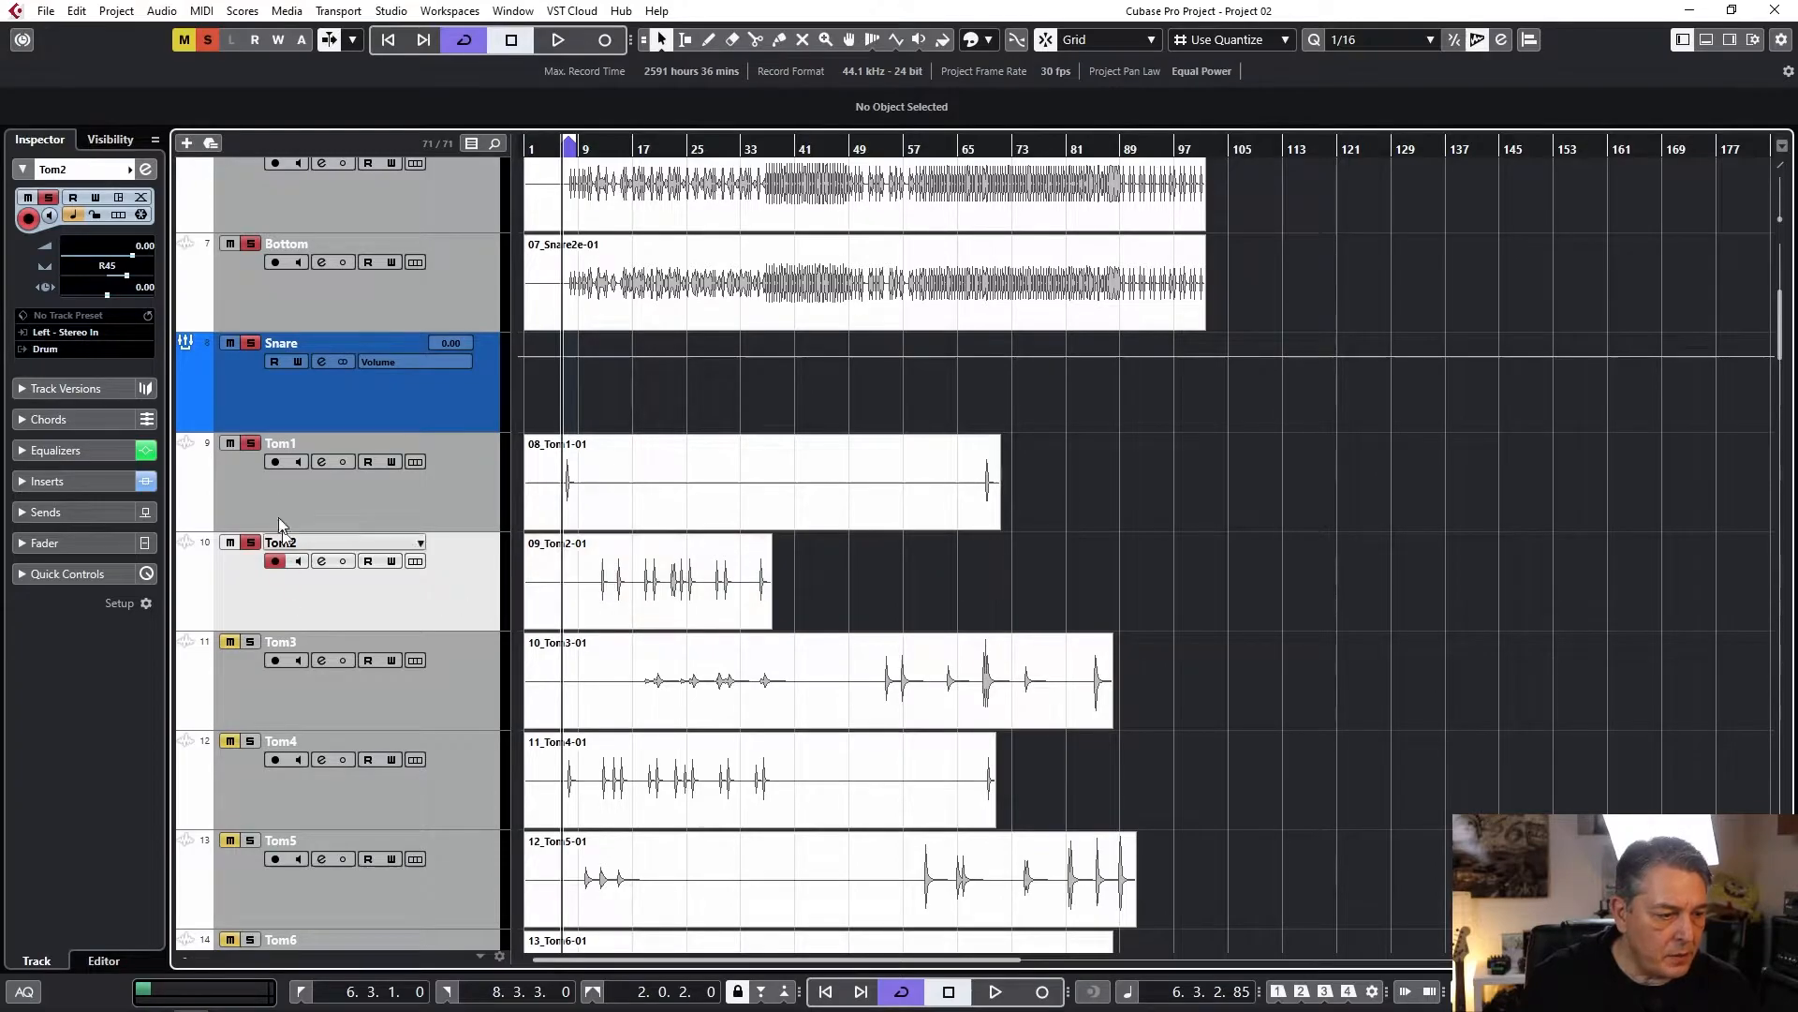
left_click(590, 150)
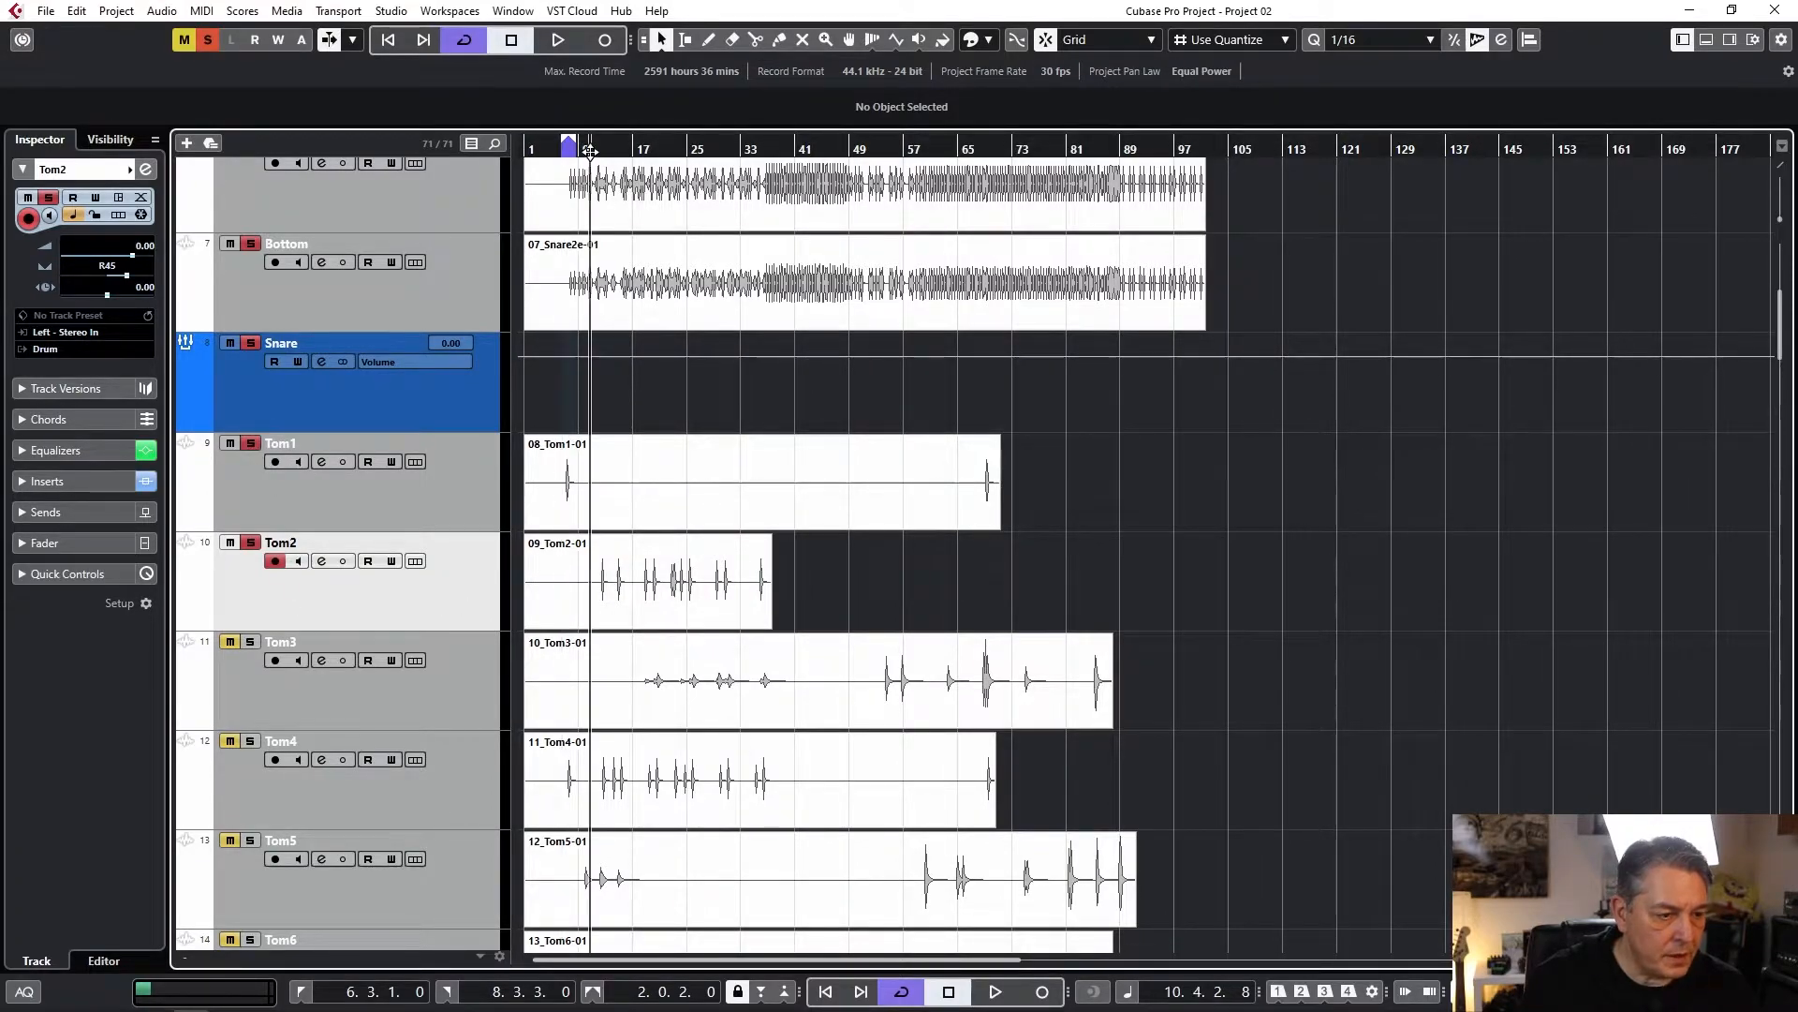
mouse_move(590, 150)
left_mouse_down()
mouse_move(573, 188)
mouse_move(614, 131)
mouse_move(635, 131)
left_mouse_up()
key("space")
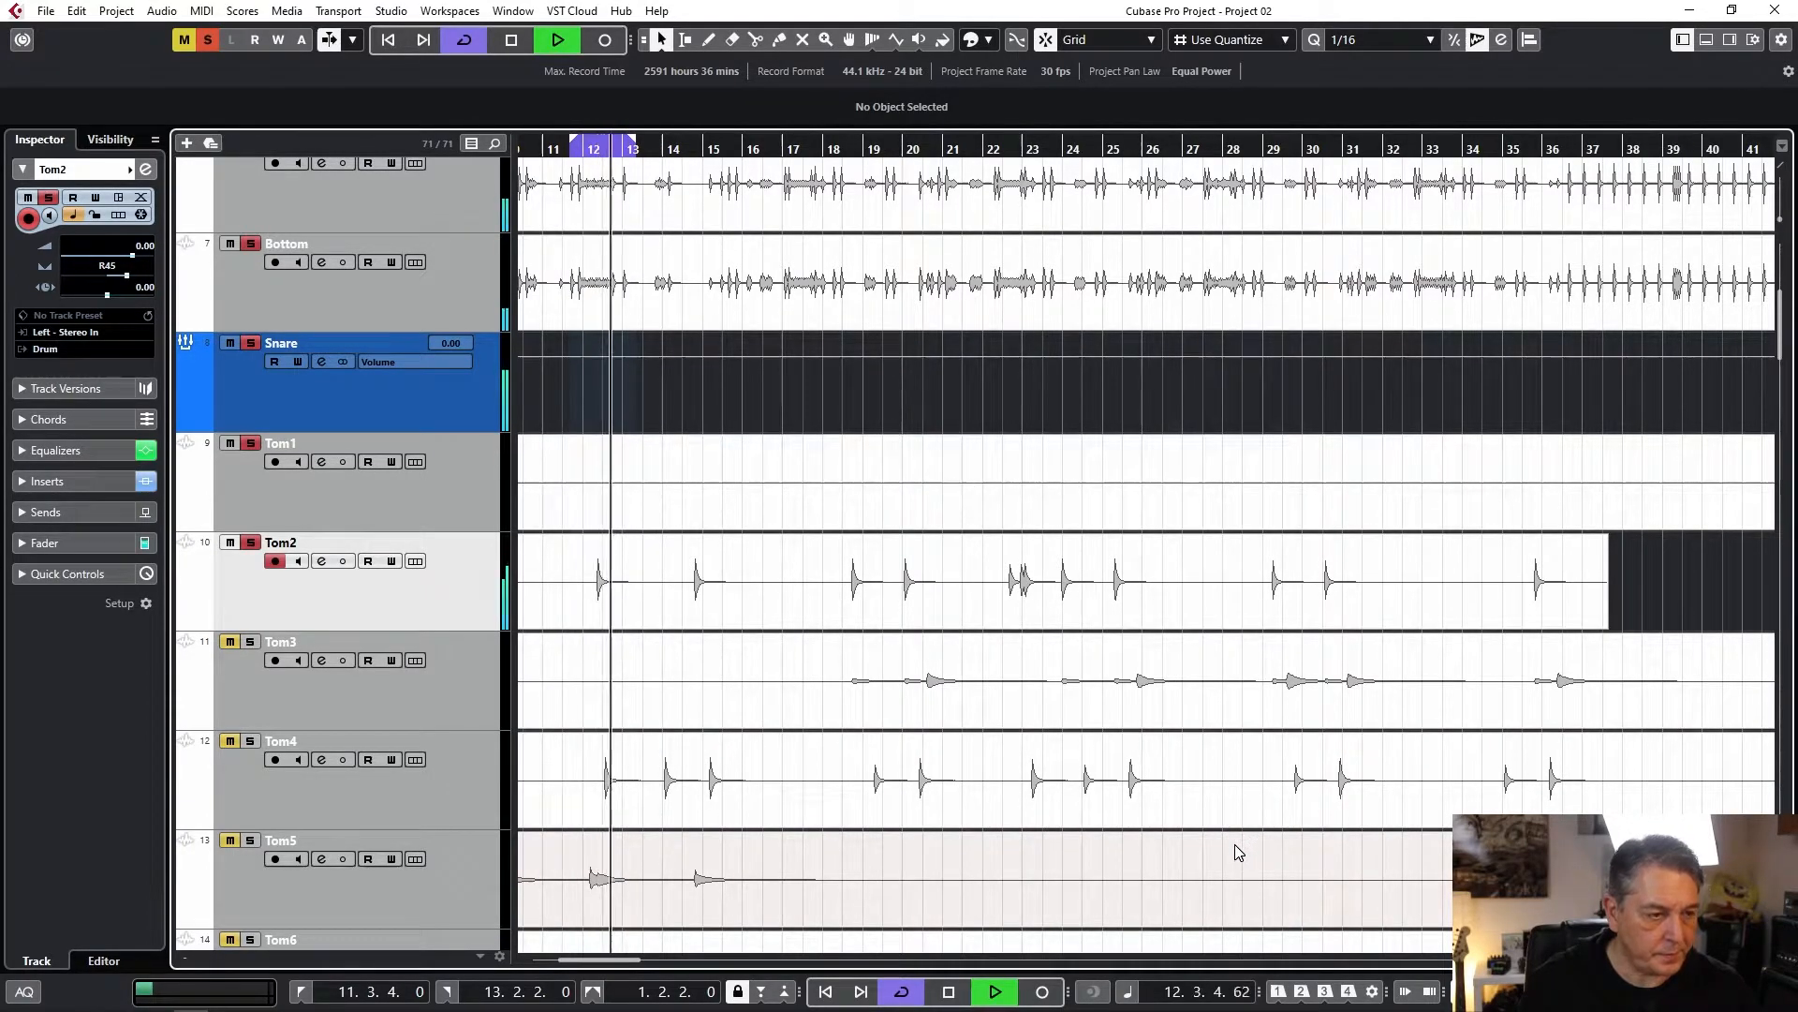
key("space")
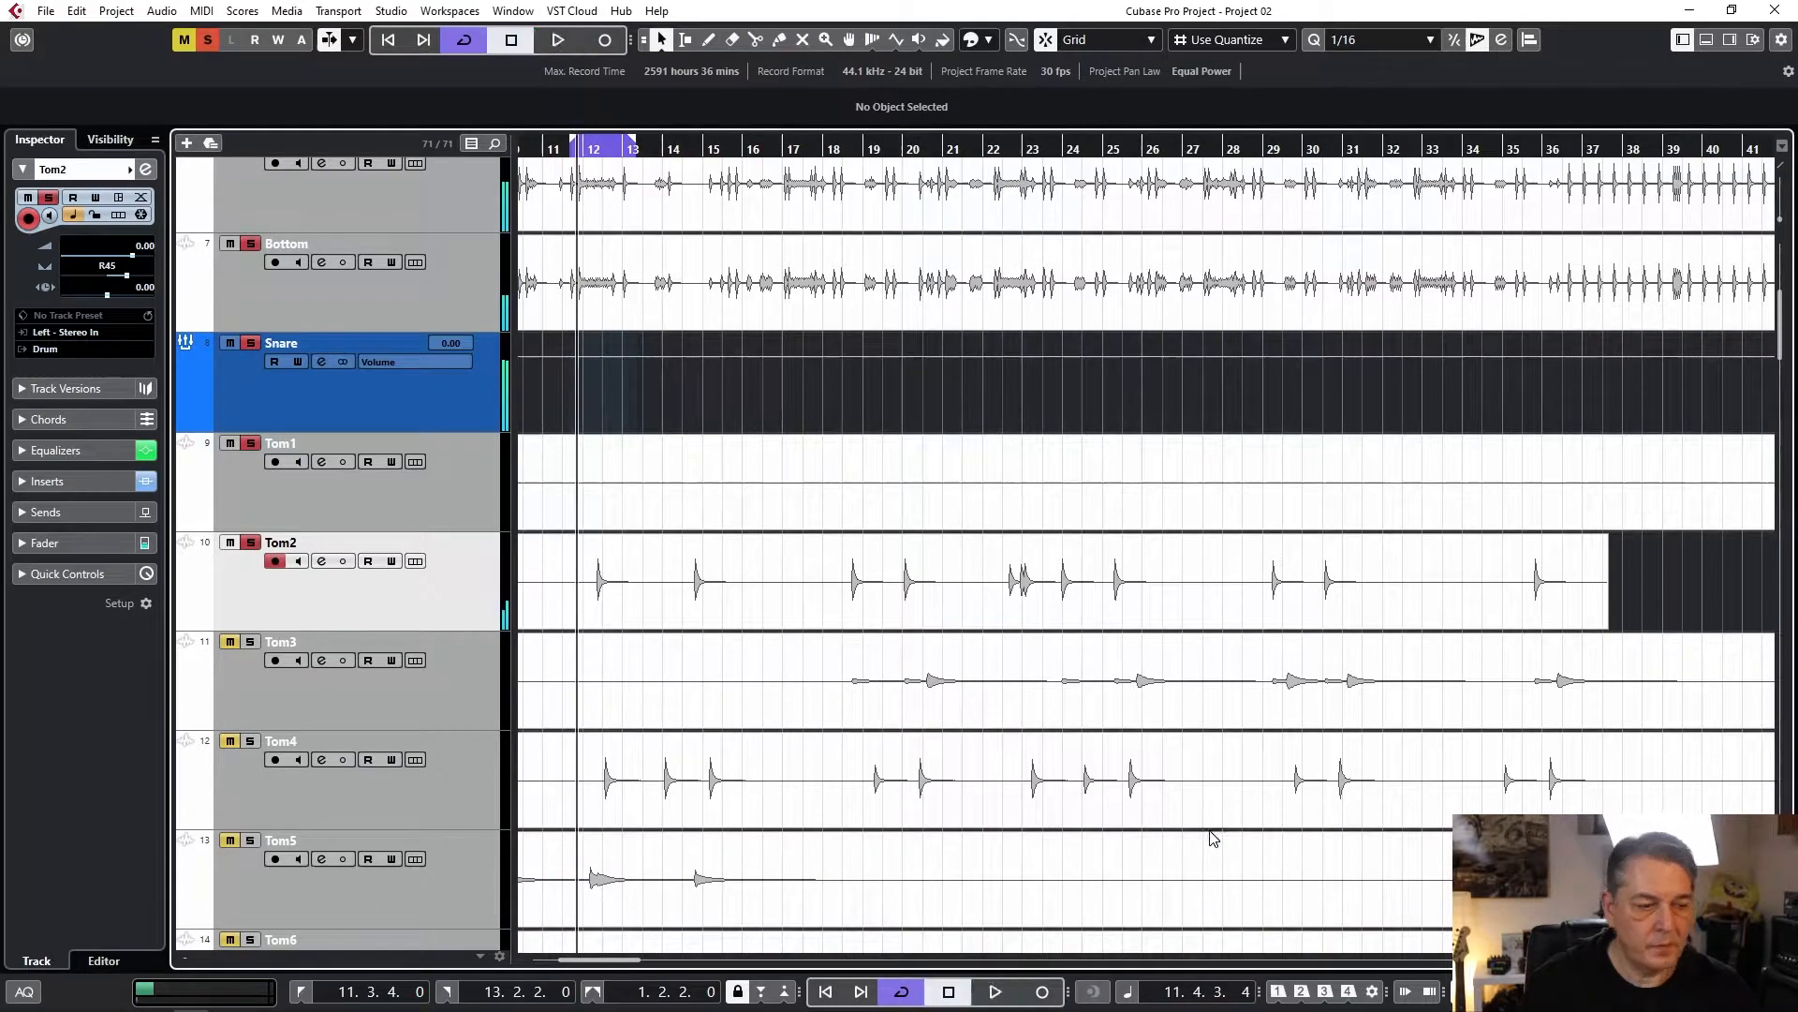
Return to the MixConsole and load the AM Toms FX chain preset into Tom3's inserts.
key("F3")
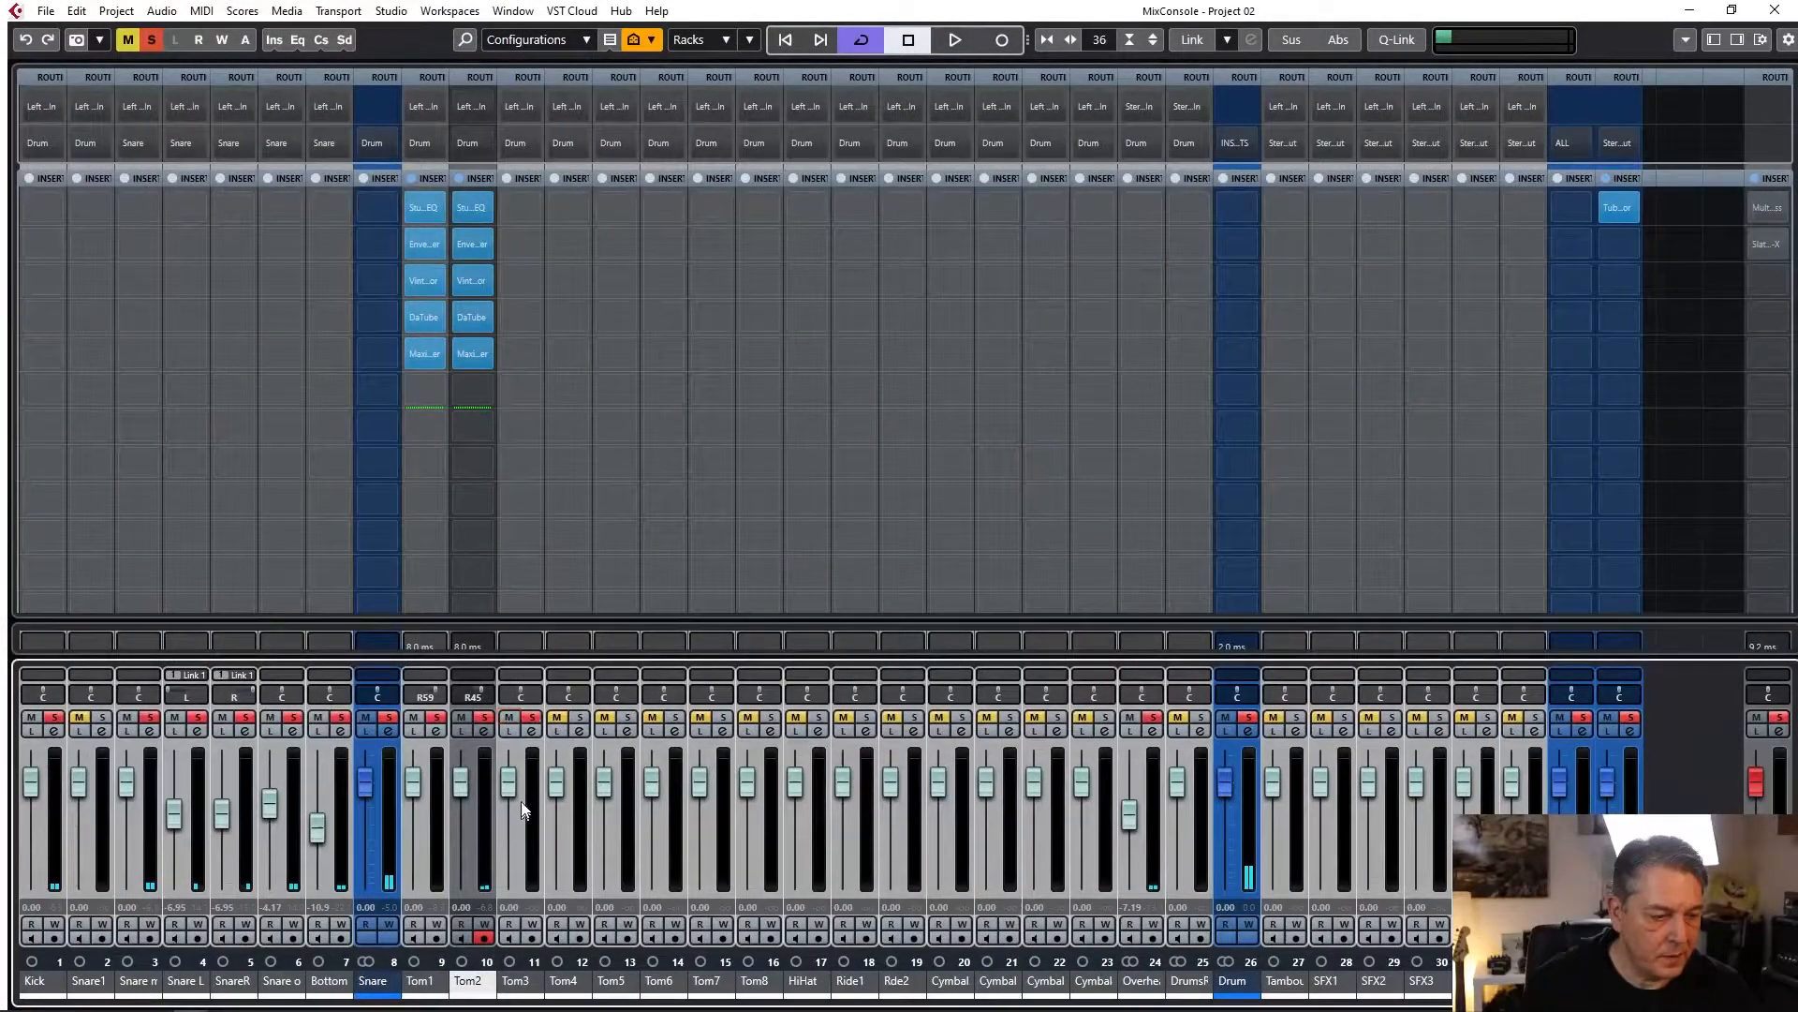
left_click(532, 731)
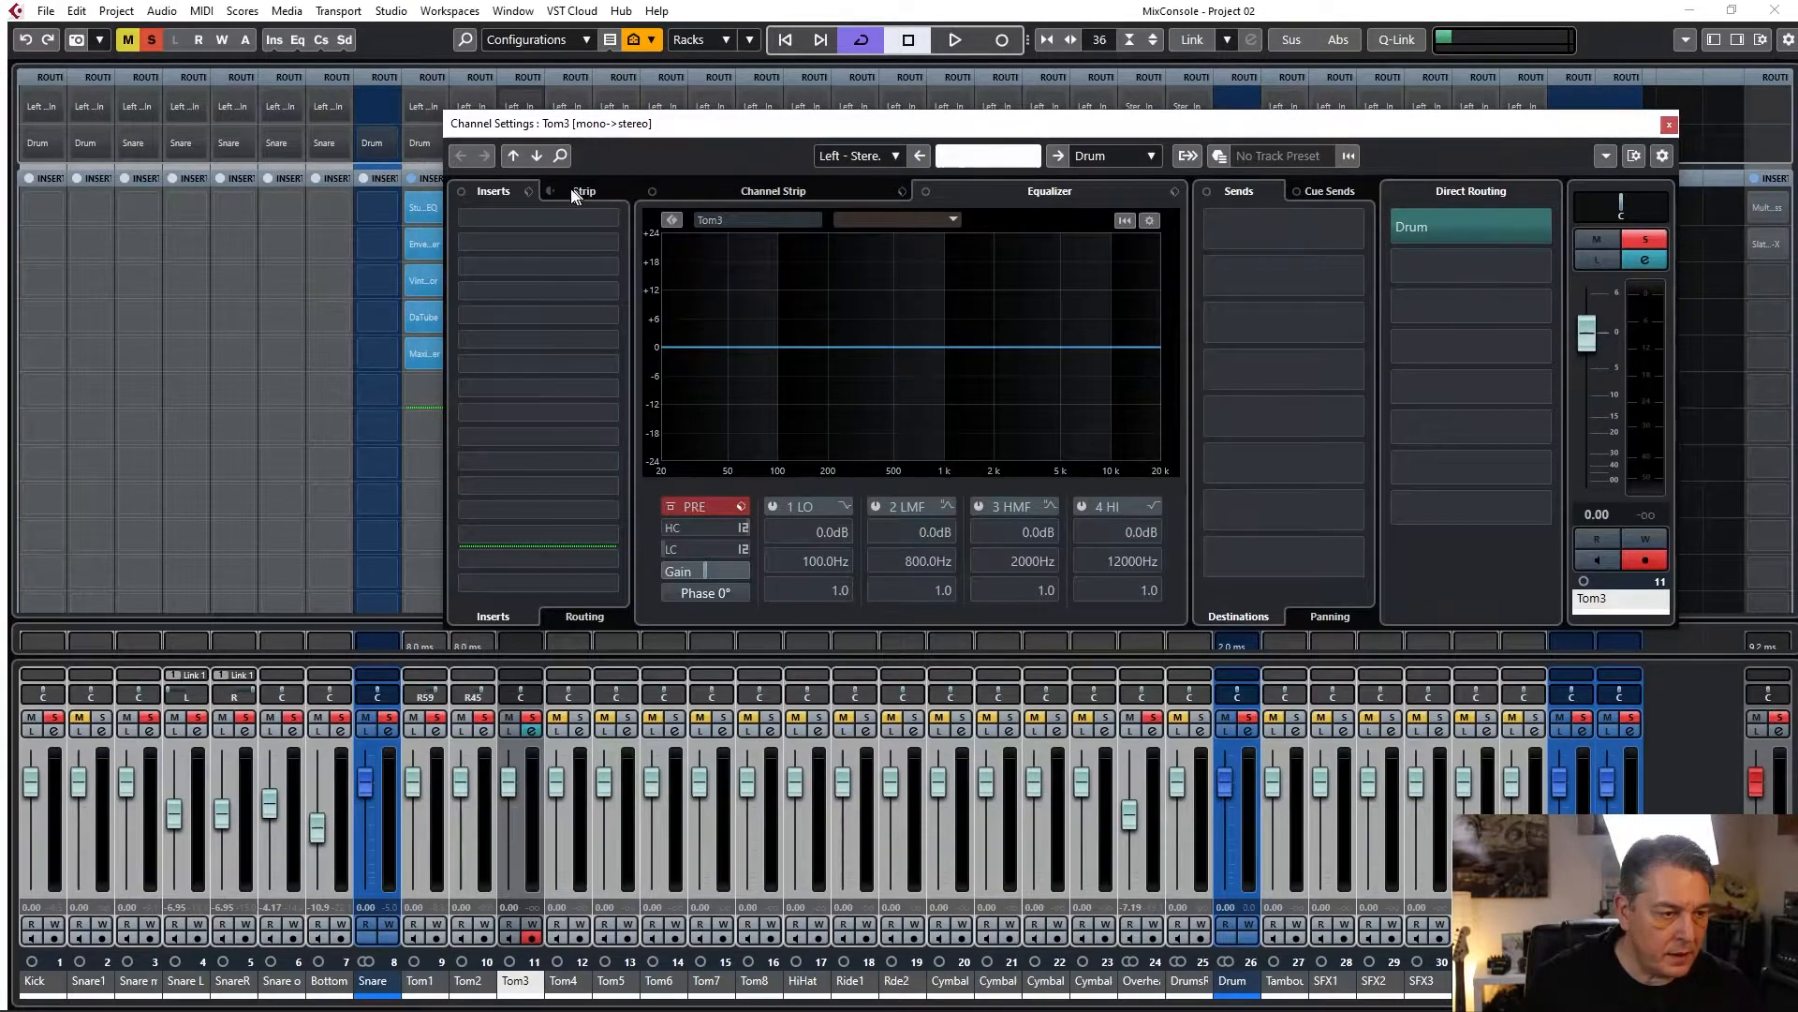
left_click(529, 191)
left_click(562, 217)
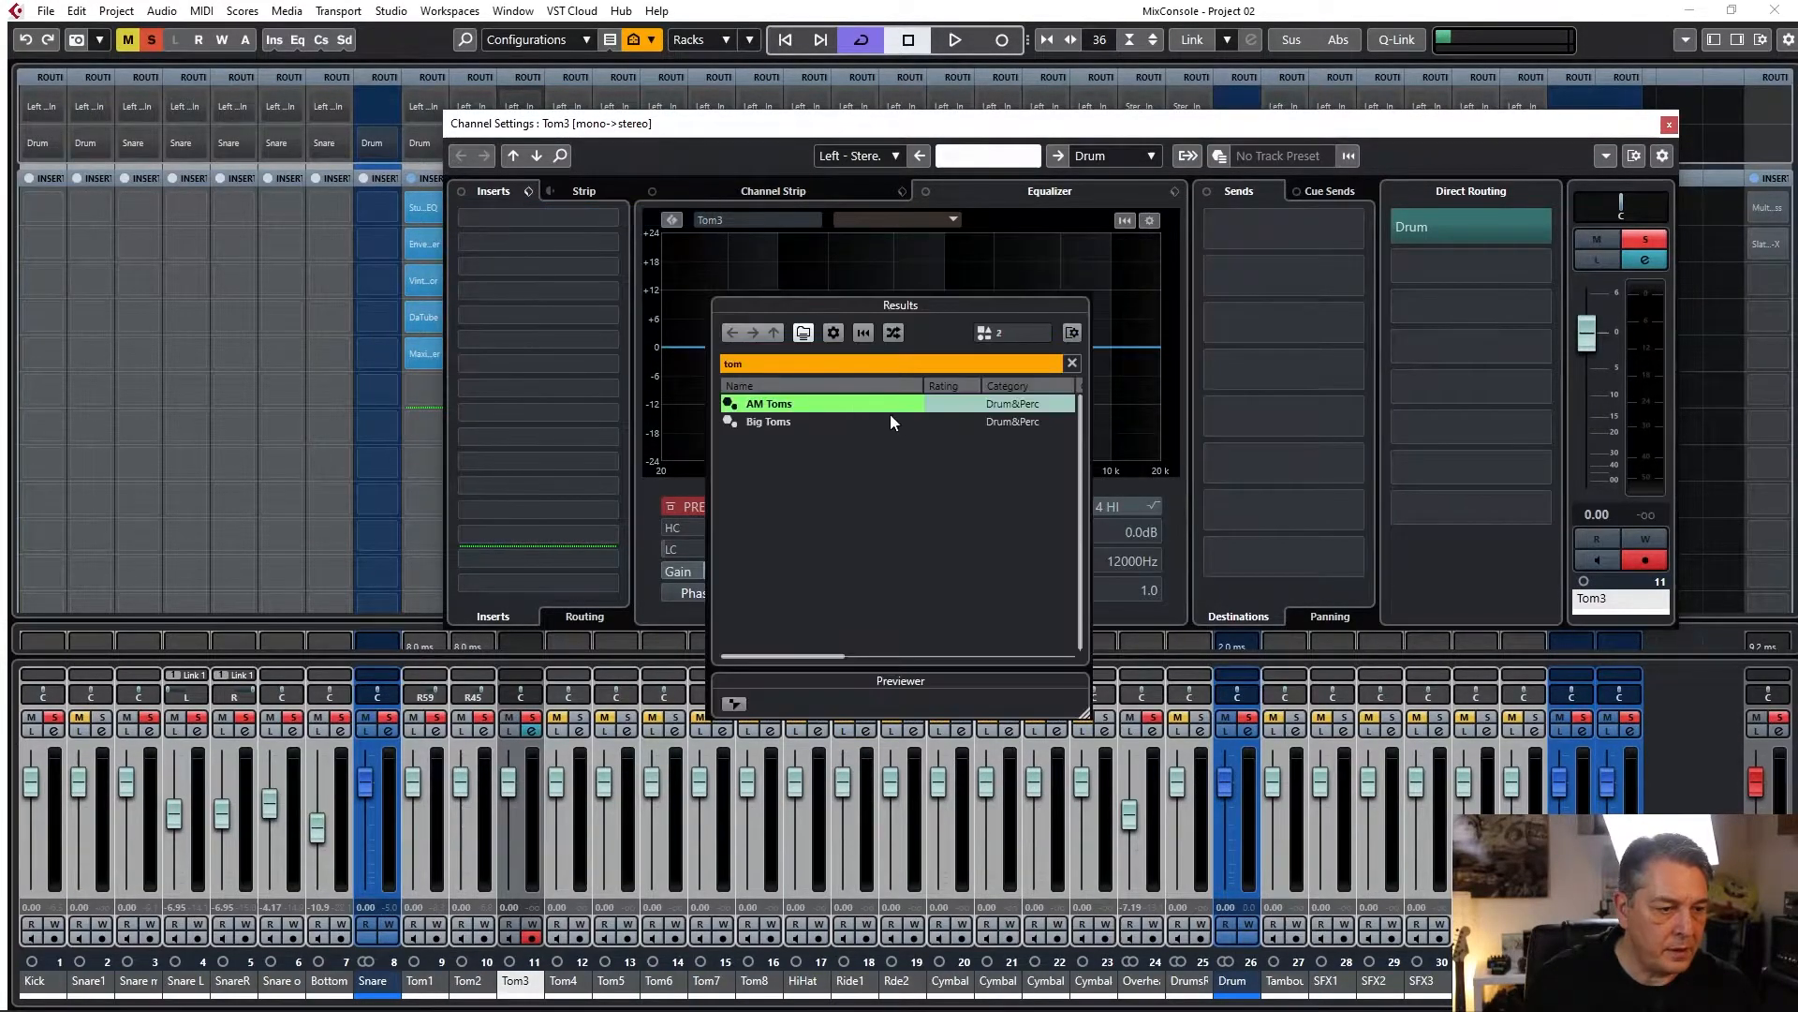
double_click(851, 407)
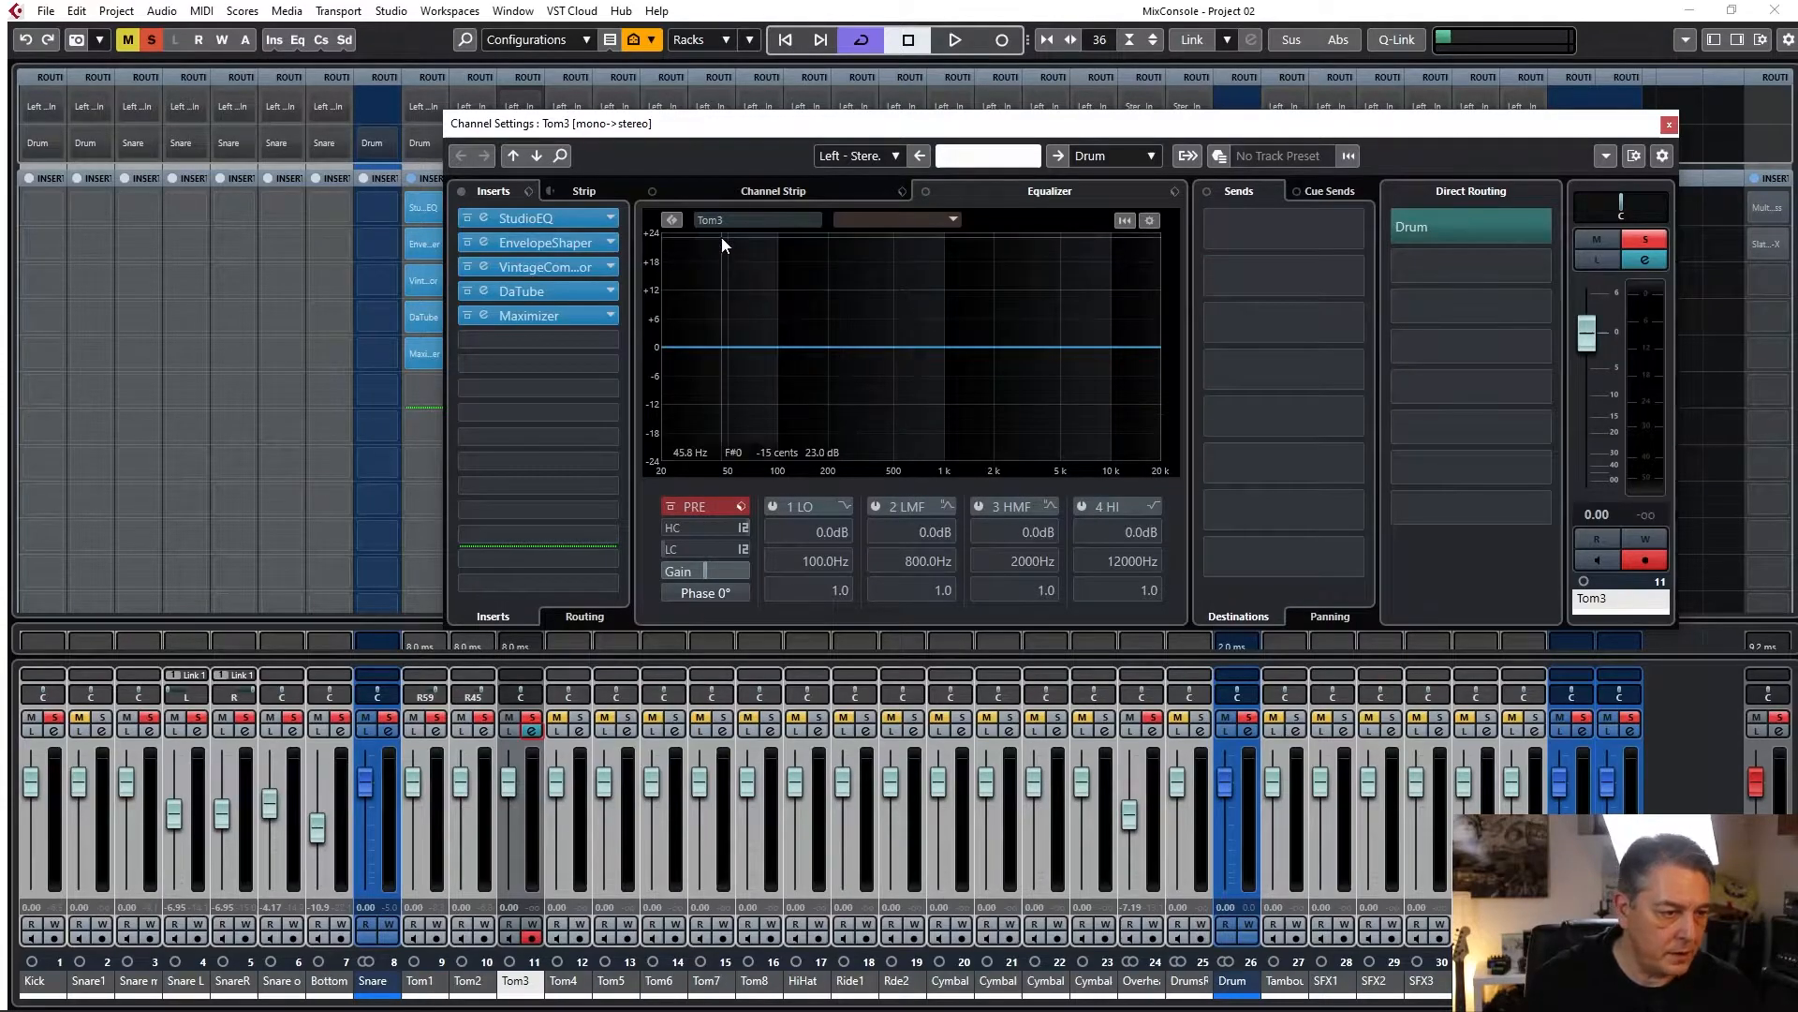
Set Tom3's 1 LO equalizer band to 70 Hz with a High Pass I filter and enable it.
double_click(806, 558)
type("7")
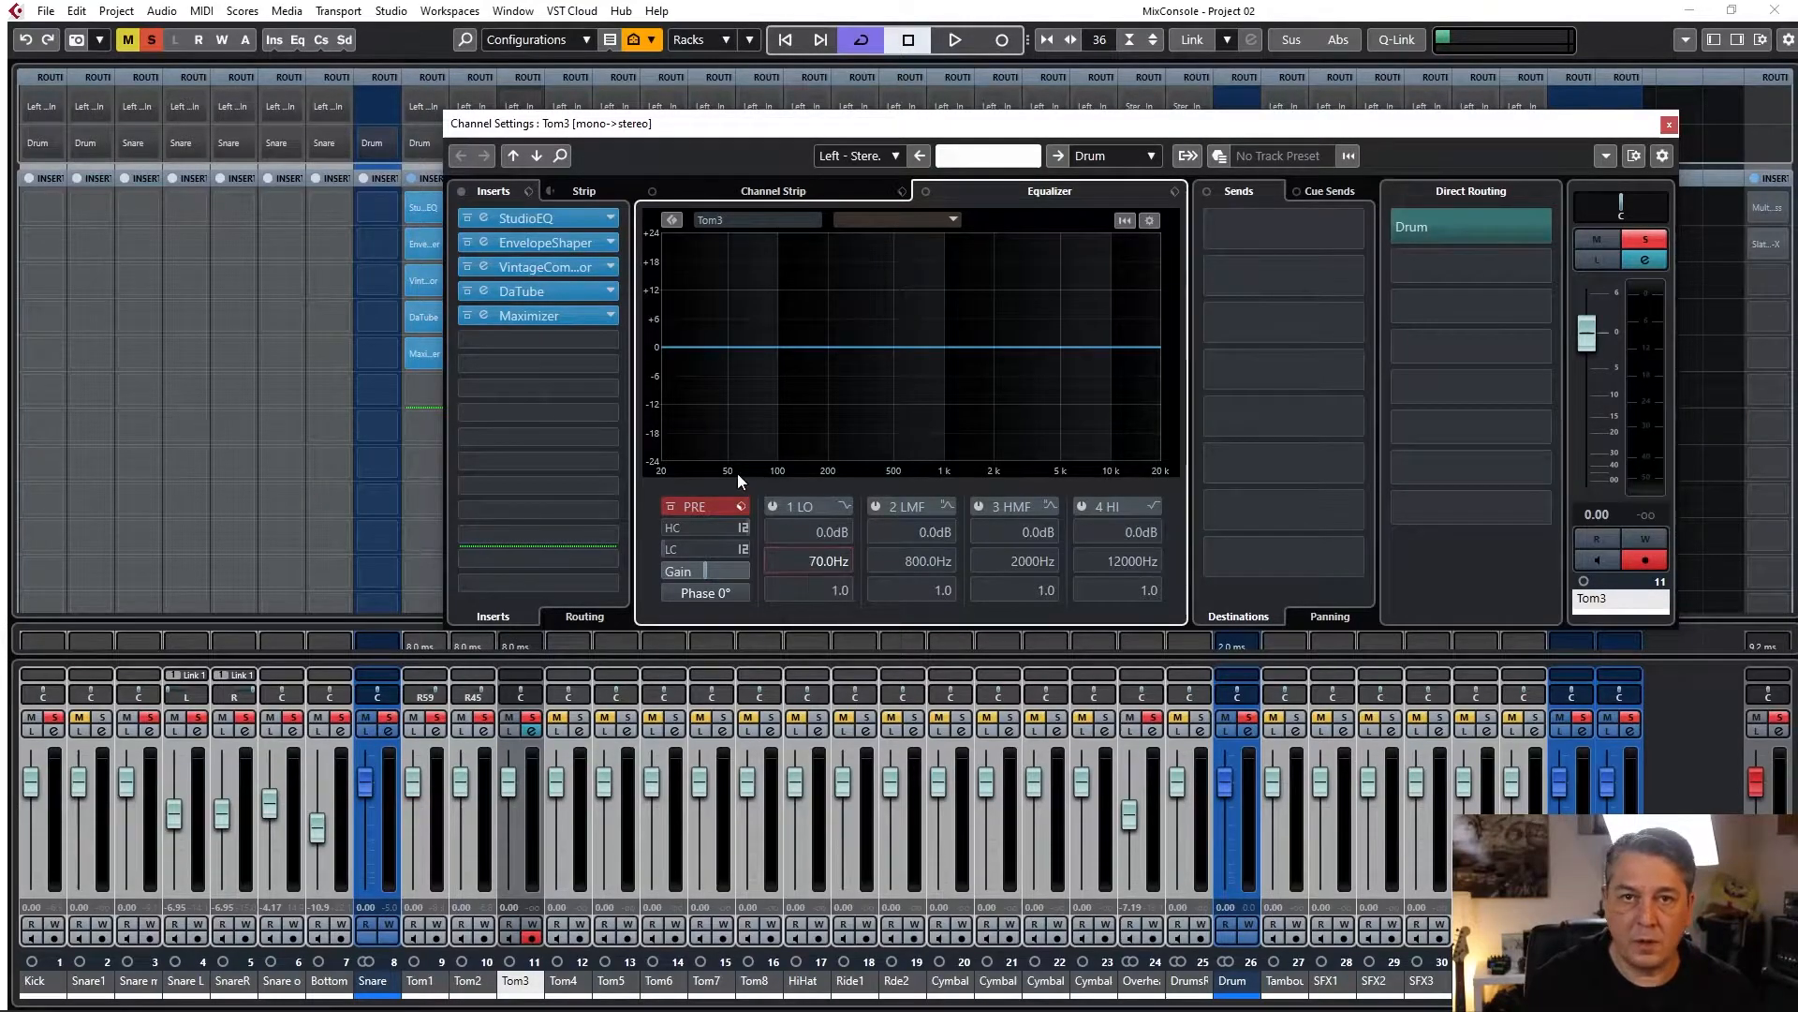
left_click(846, 513)
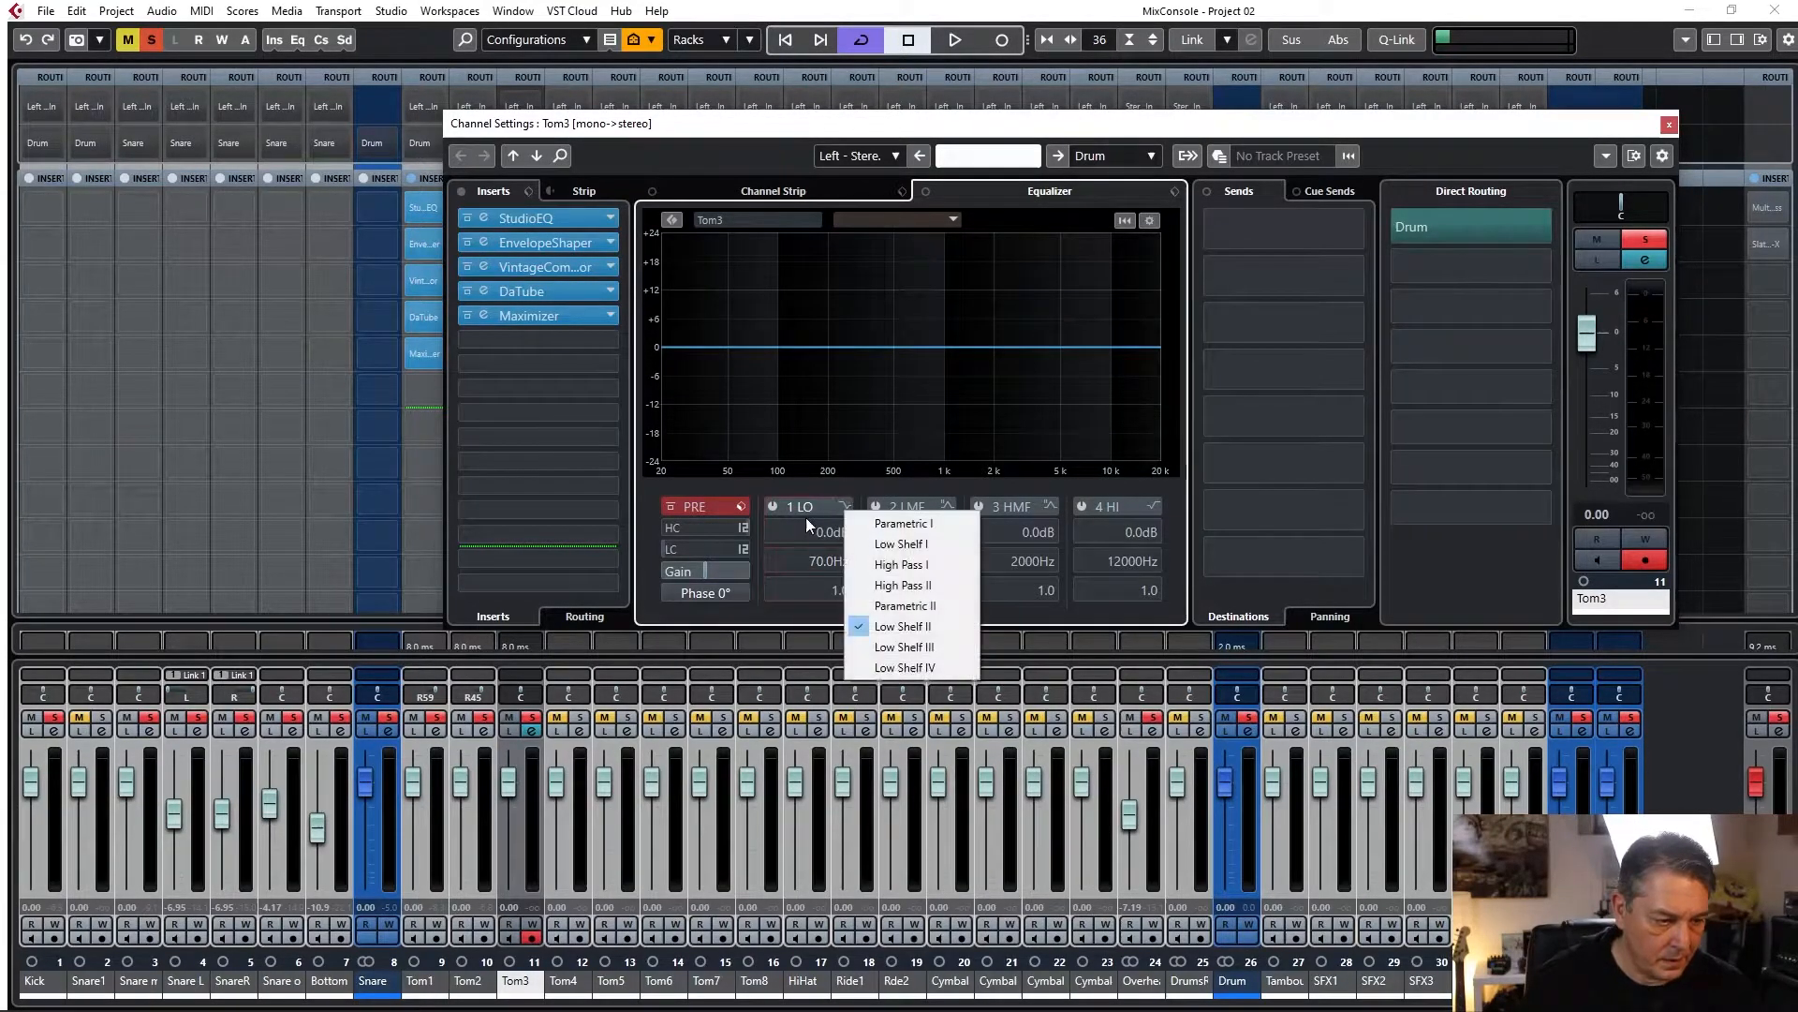
left_click(894, 563)
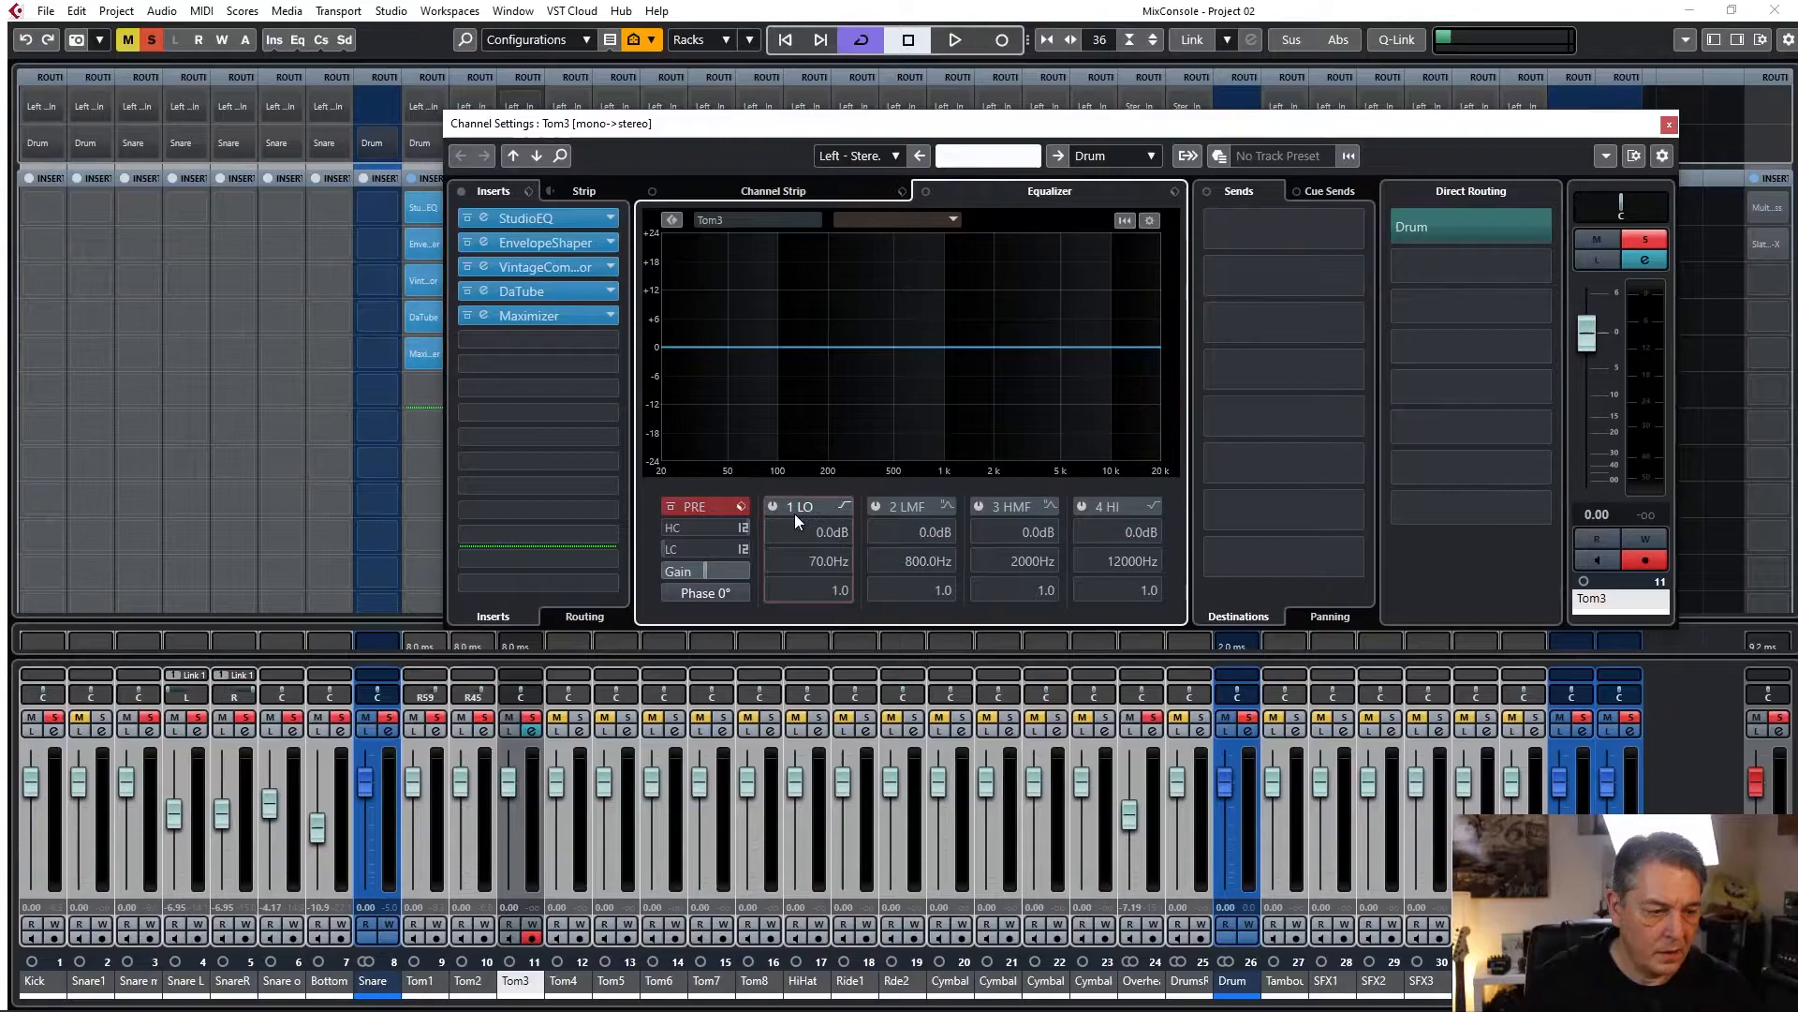
left_click(770, 507)
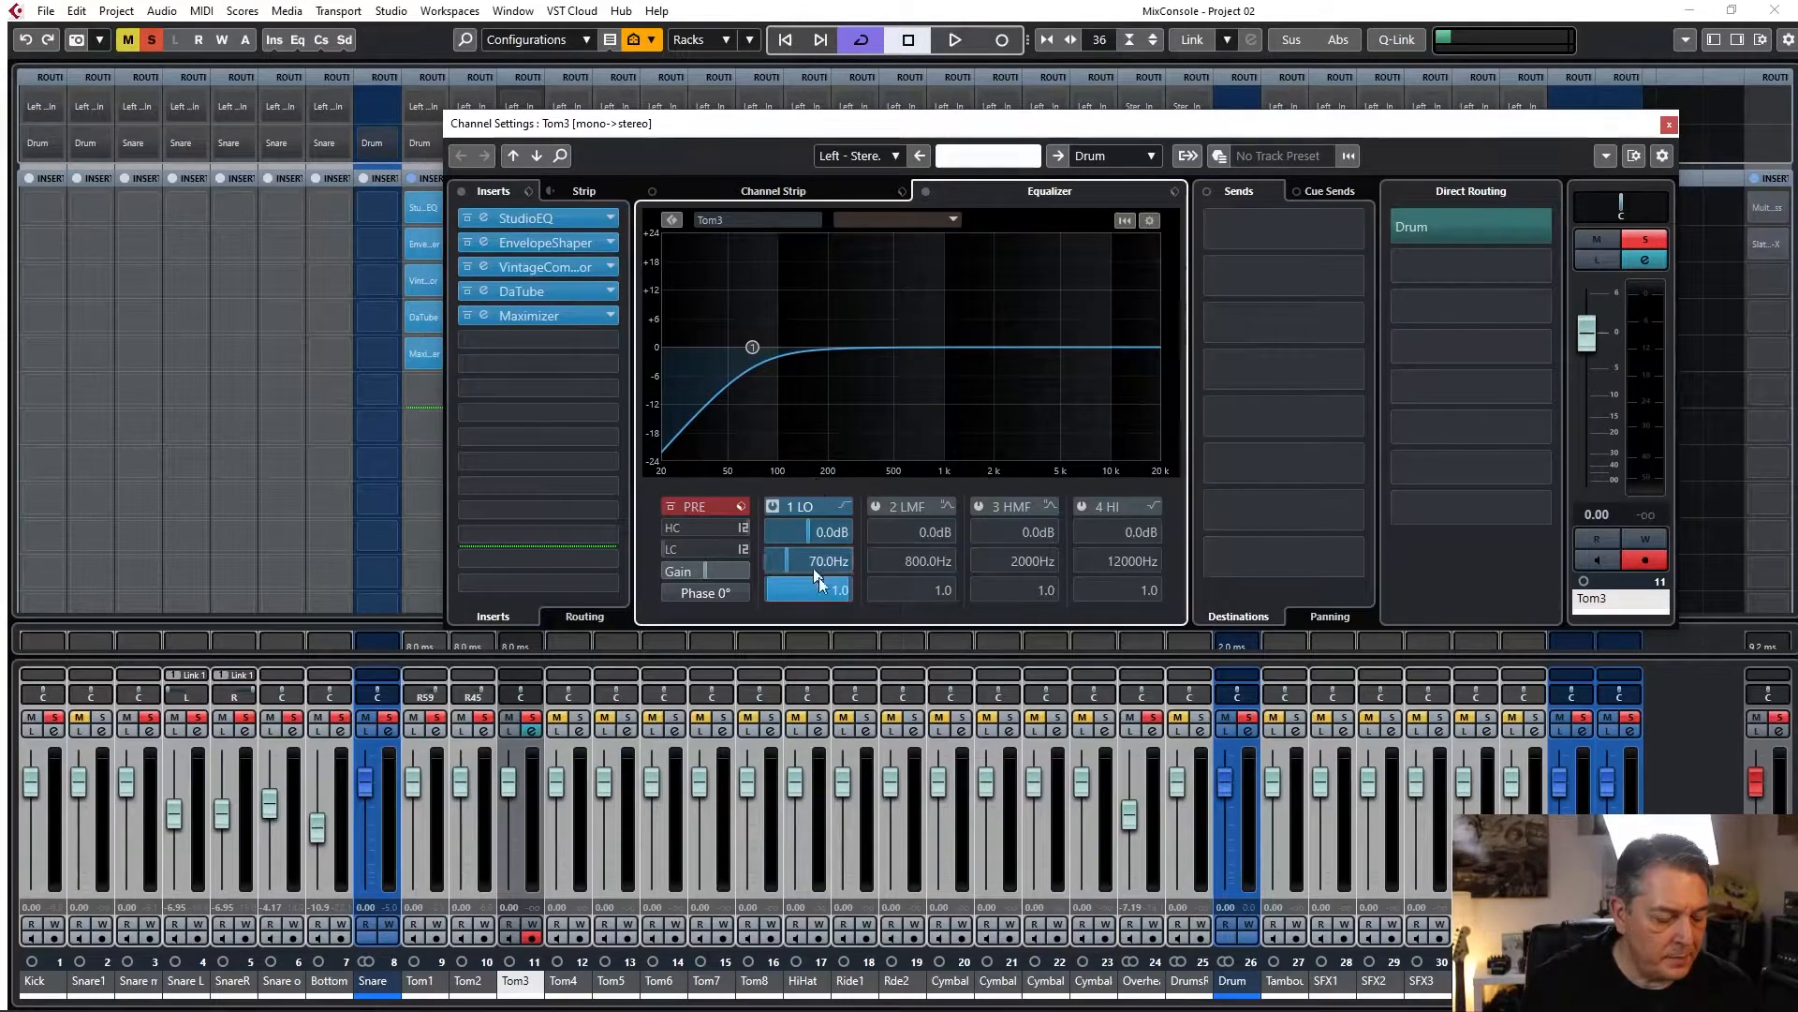
Switch to the project window, close Tom3's channel settings and set the cycle range from 18.1.4.0 to 21.4.1.0.
left_click_drag(709, 132, 451, 163)
key("F3")
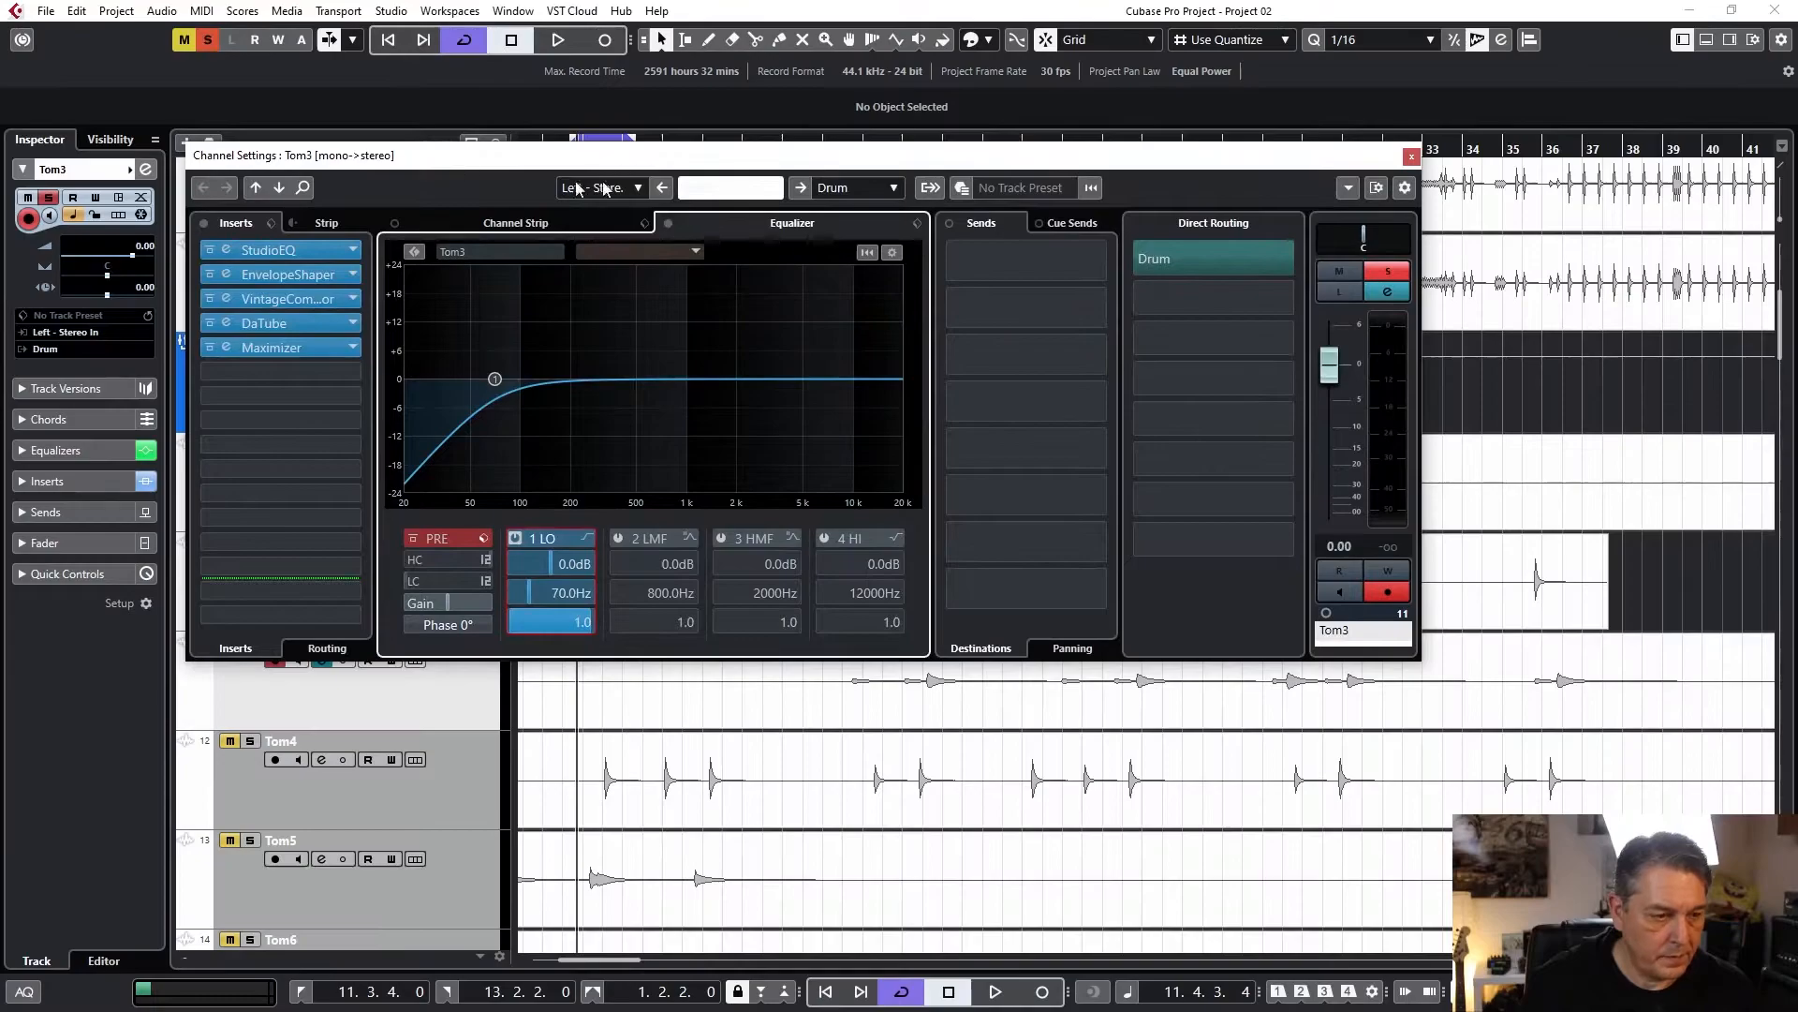
left_click(1411, 156)
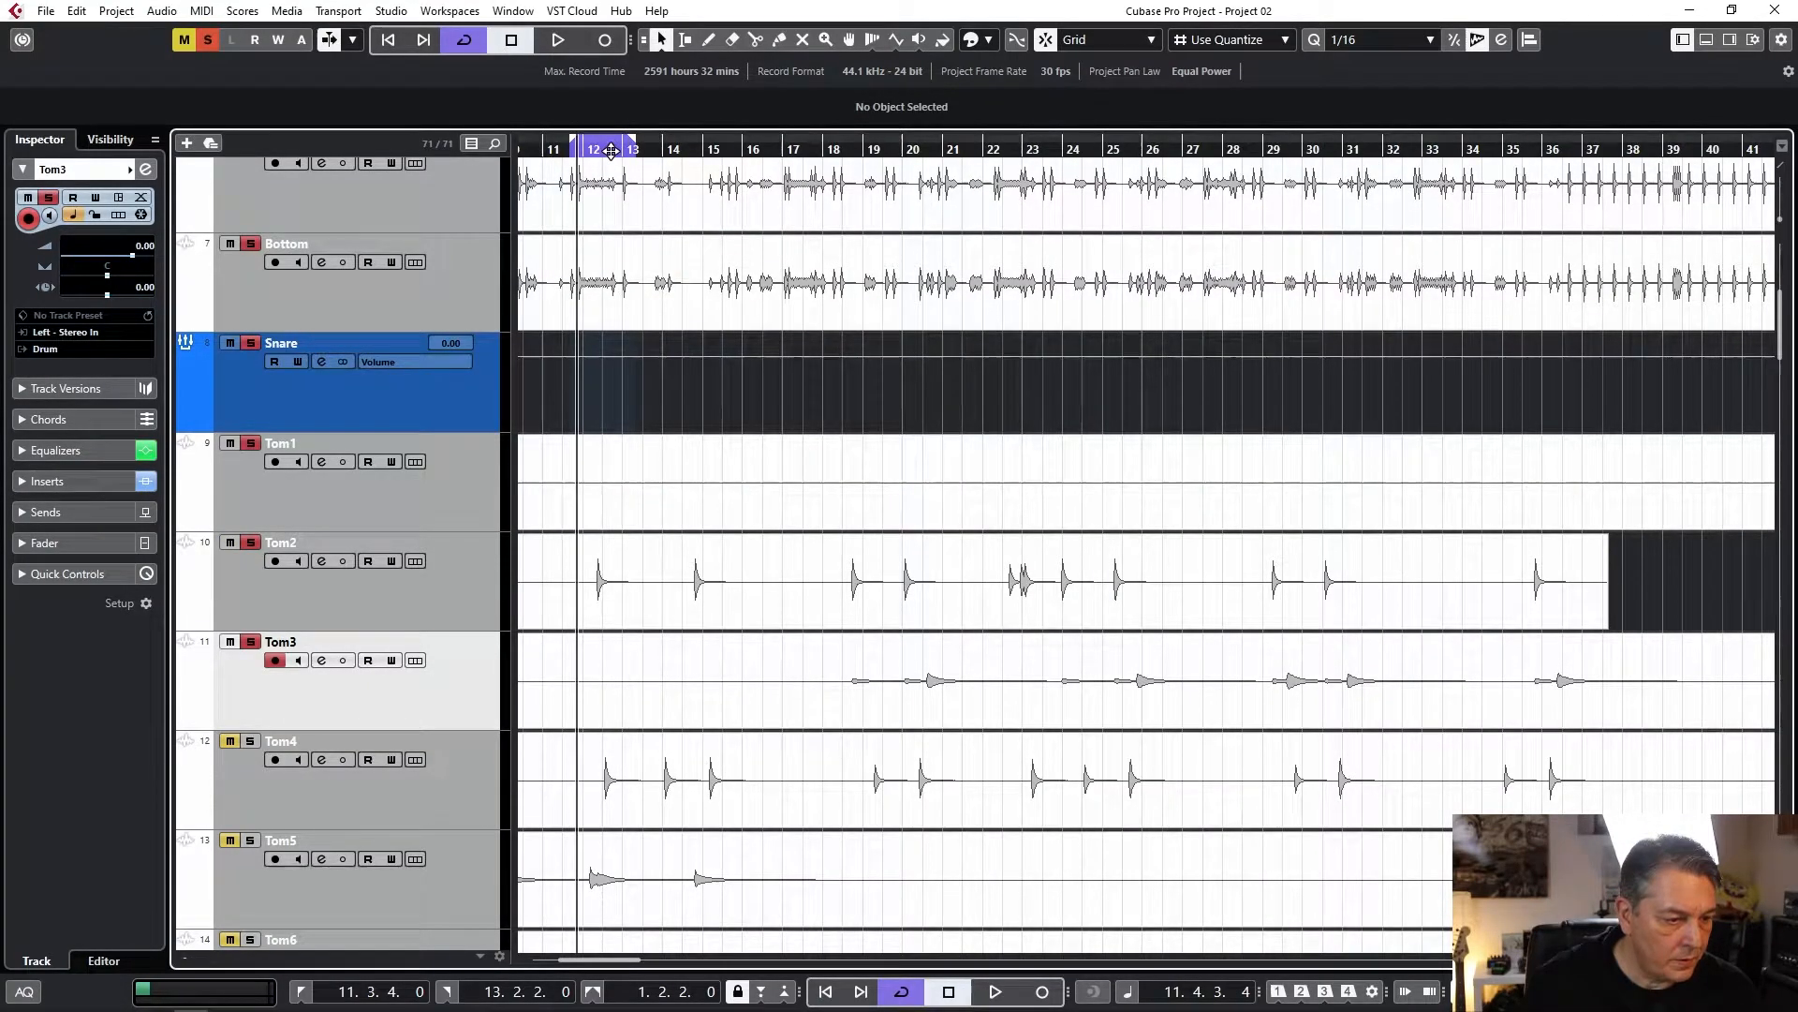
left_click_drag(606, 144, 880, 149)
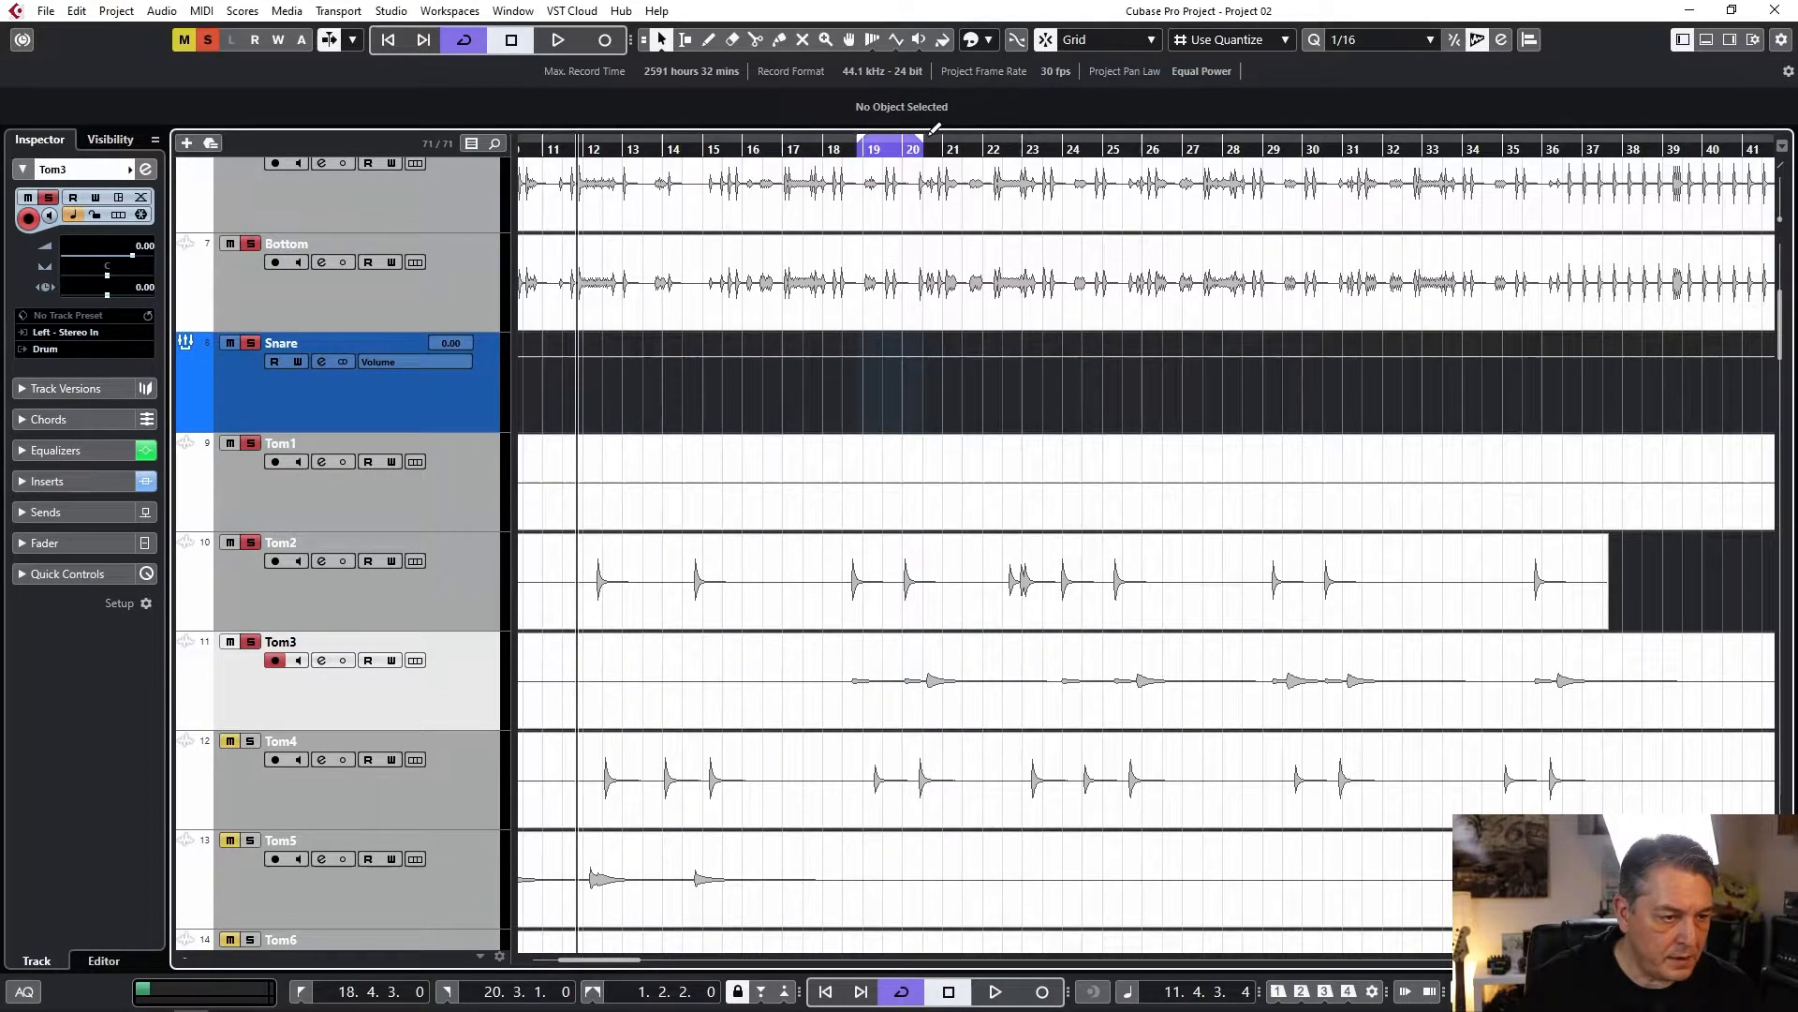
left_click_drag(918, 142, 972, 167)
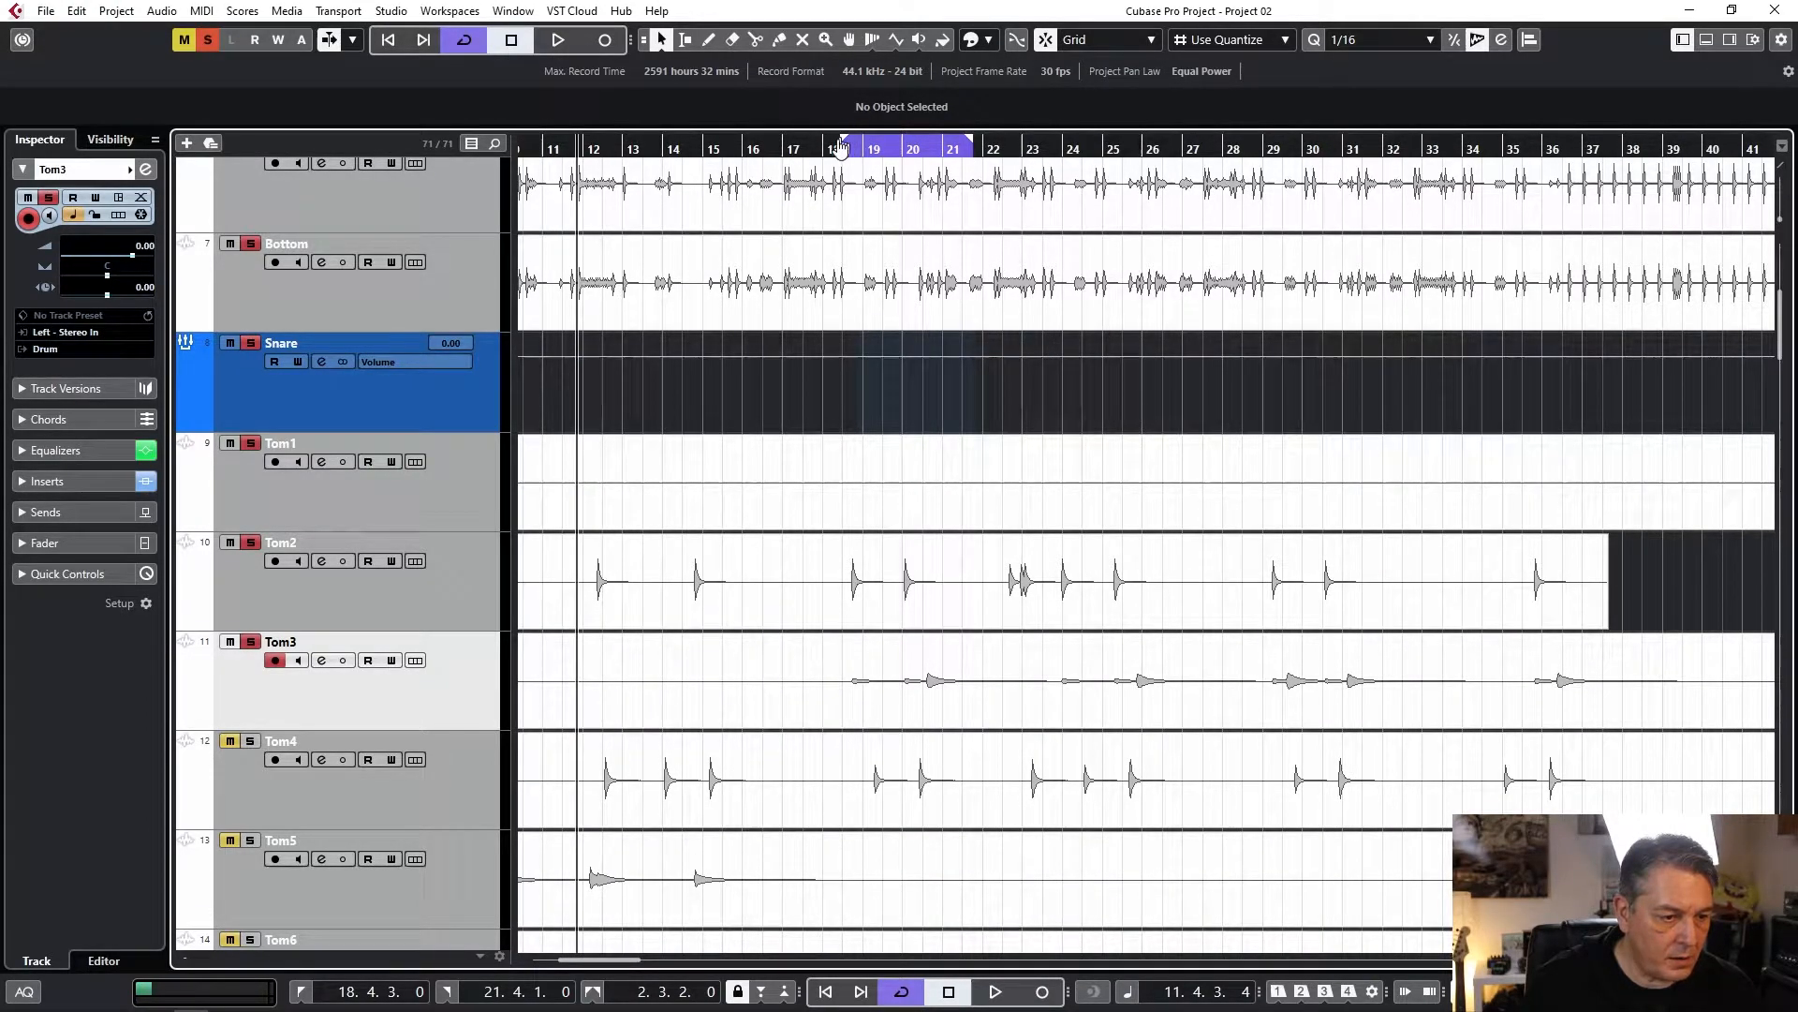
left_click_drag(833, 150, 828, 146)
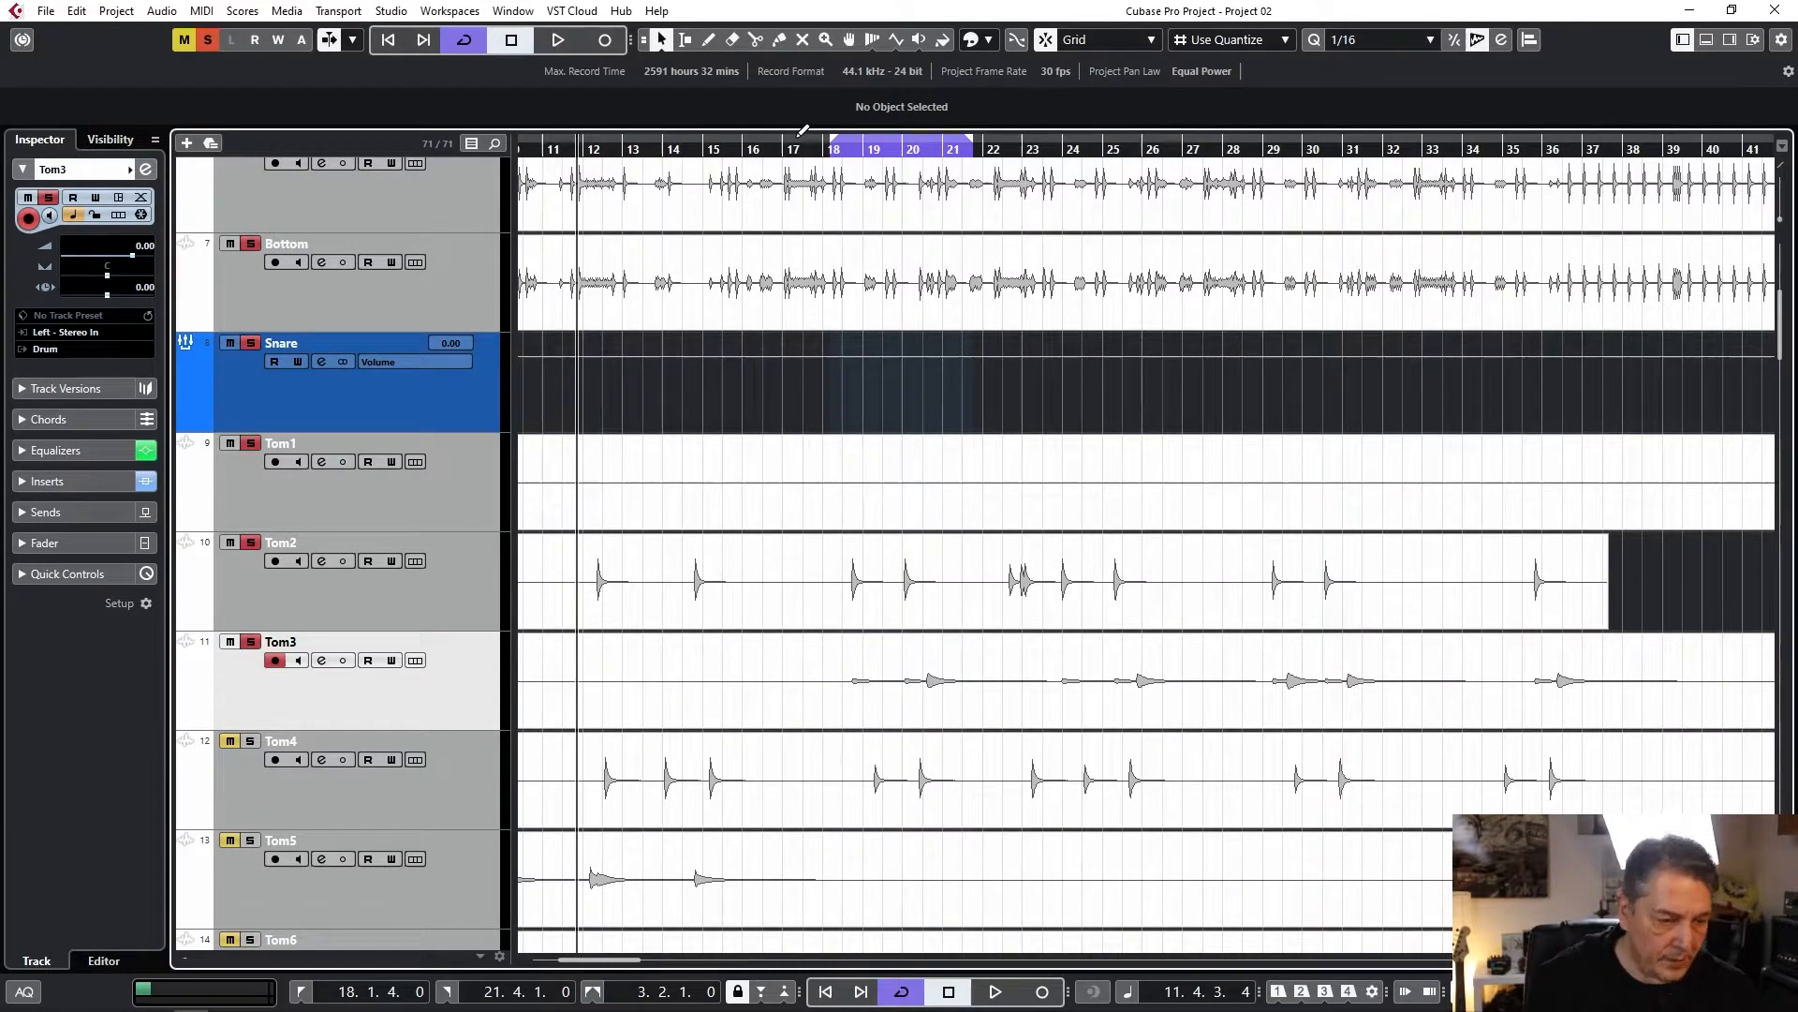
Play the cycle range from bar 18 and unsolo Tom2 and Tom1 to audition Tom3 without them.
key("space")
left_click(844, 150)
key("space")
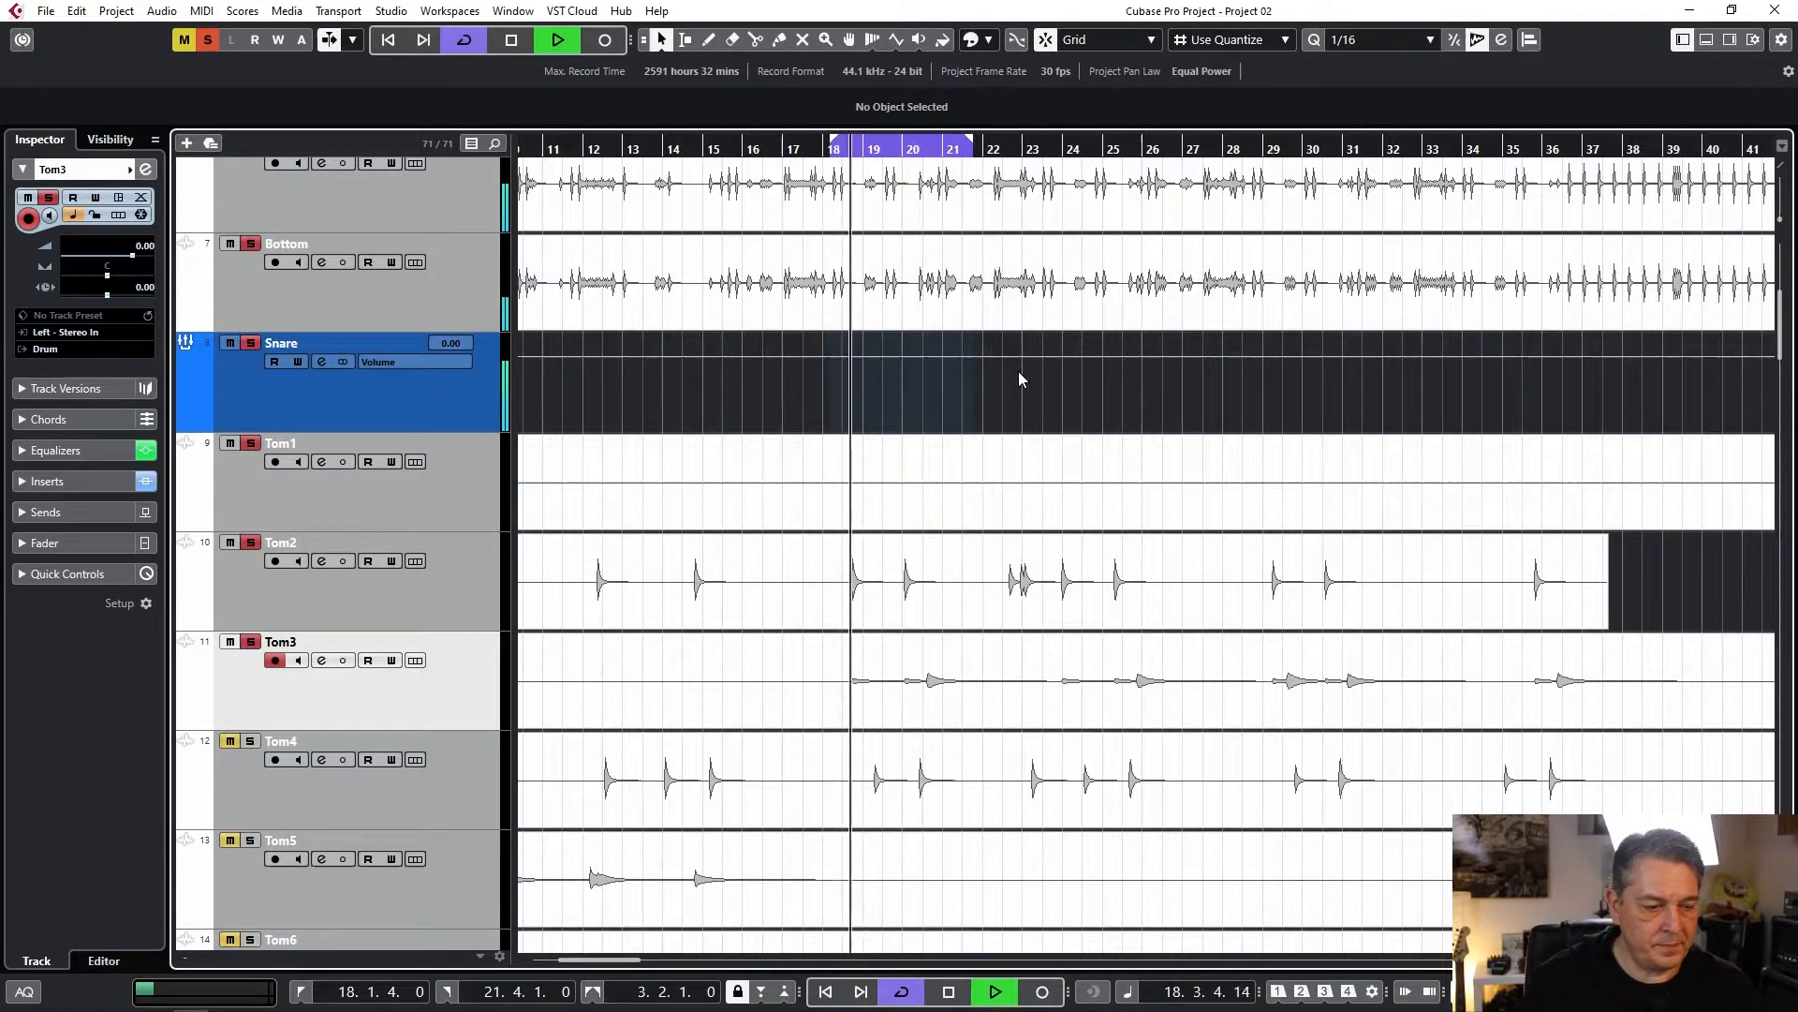
left_click(250, 541)
left_click(250, 445)
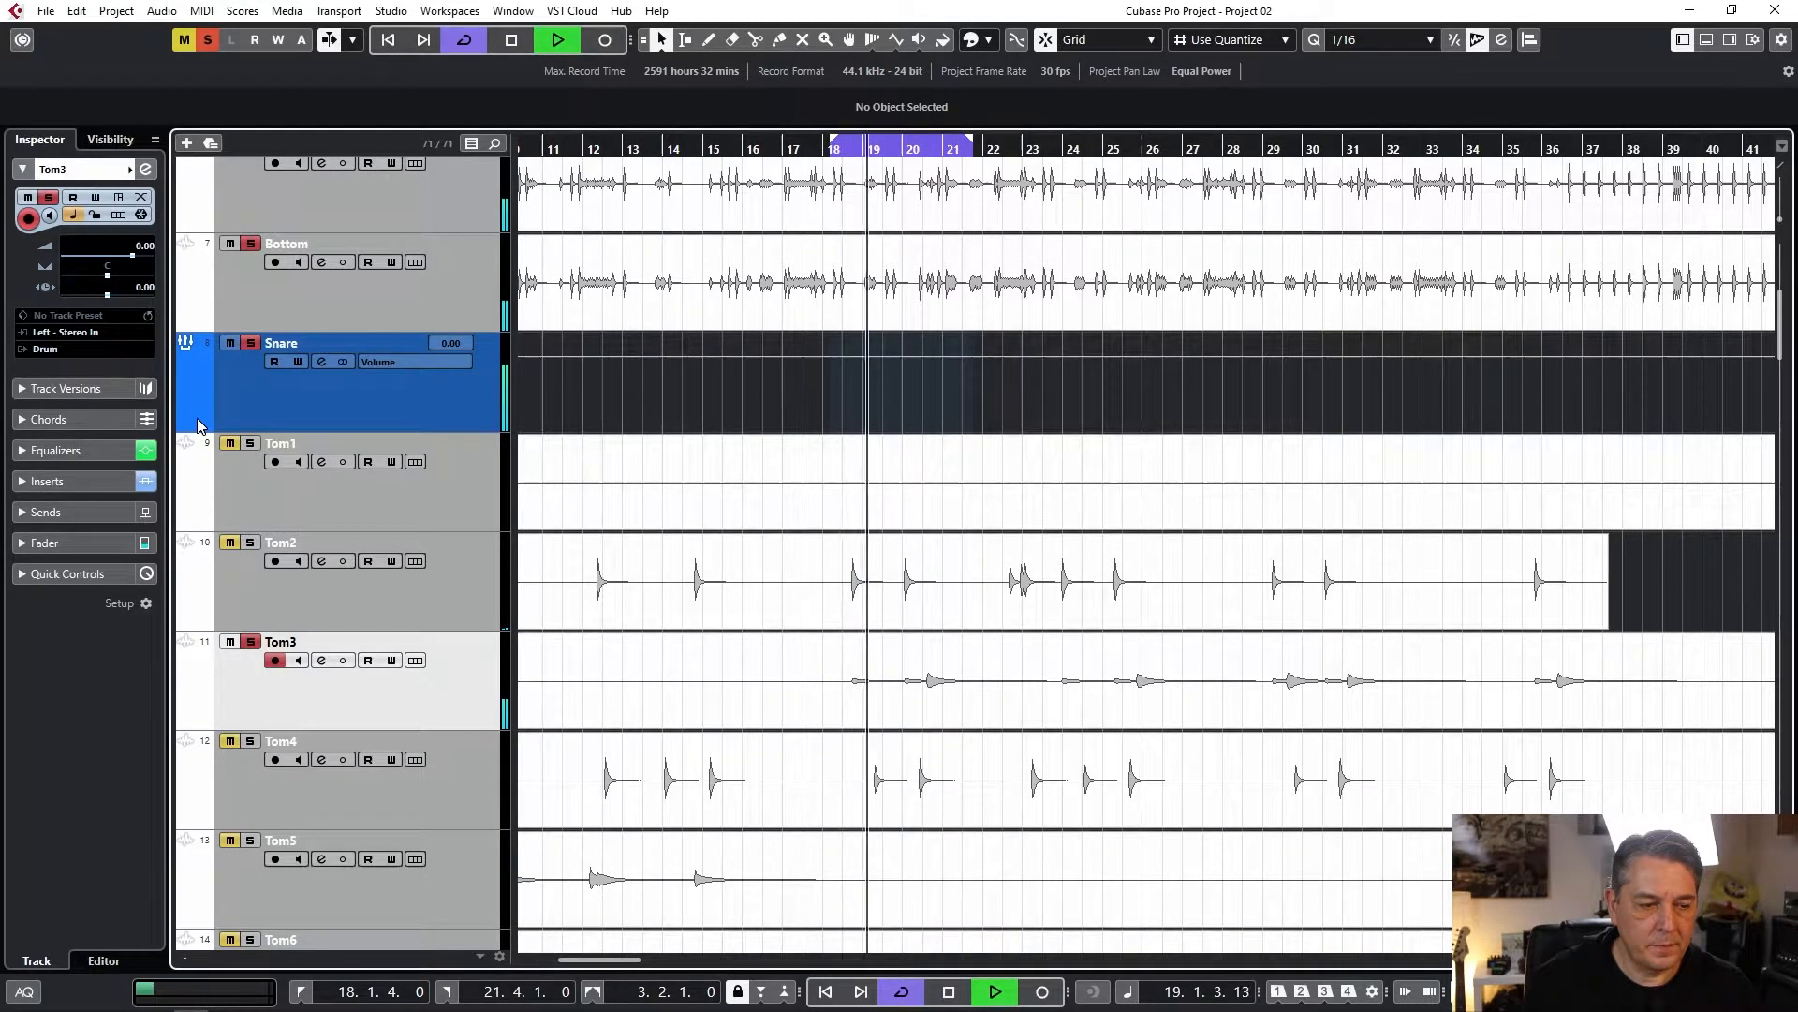
key("space")
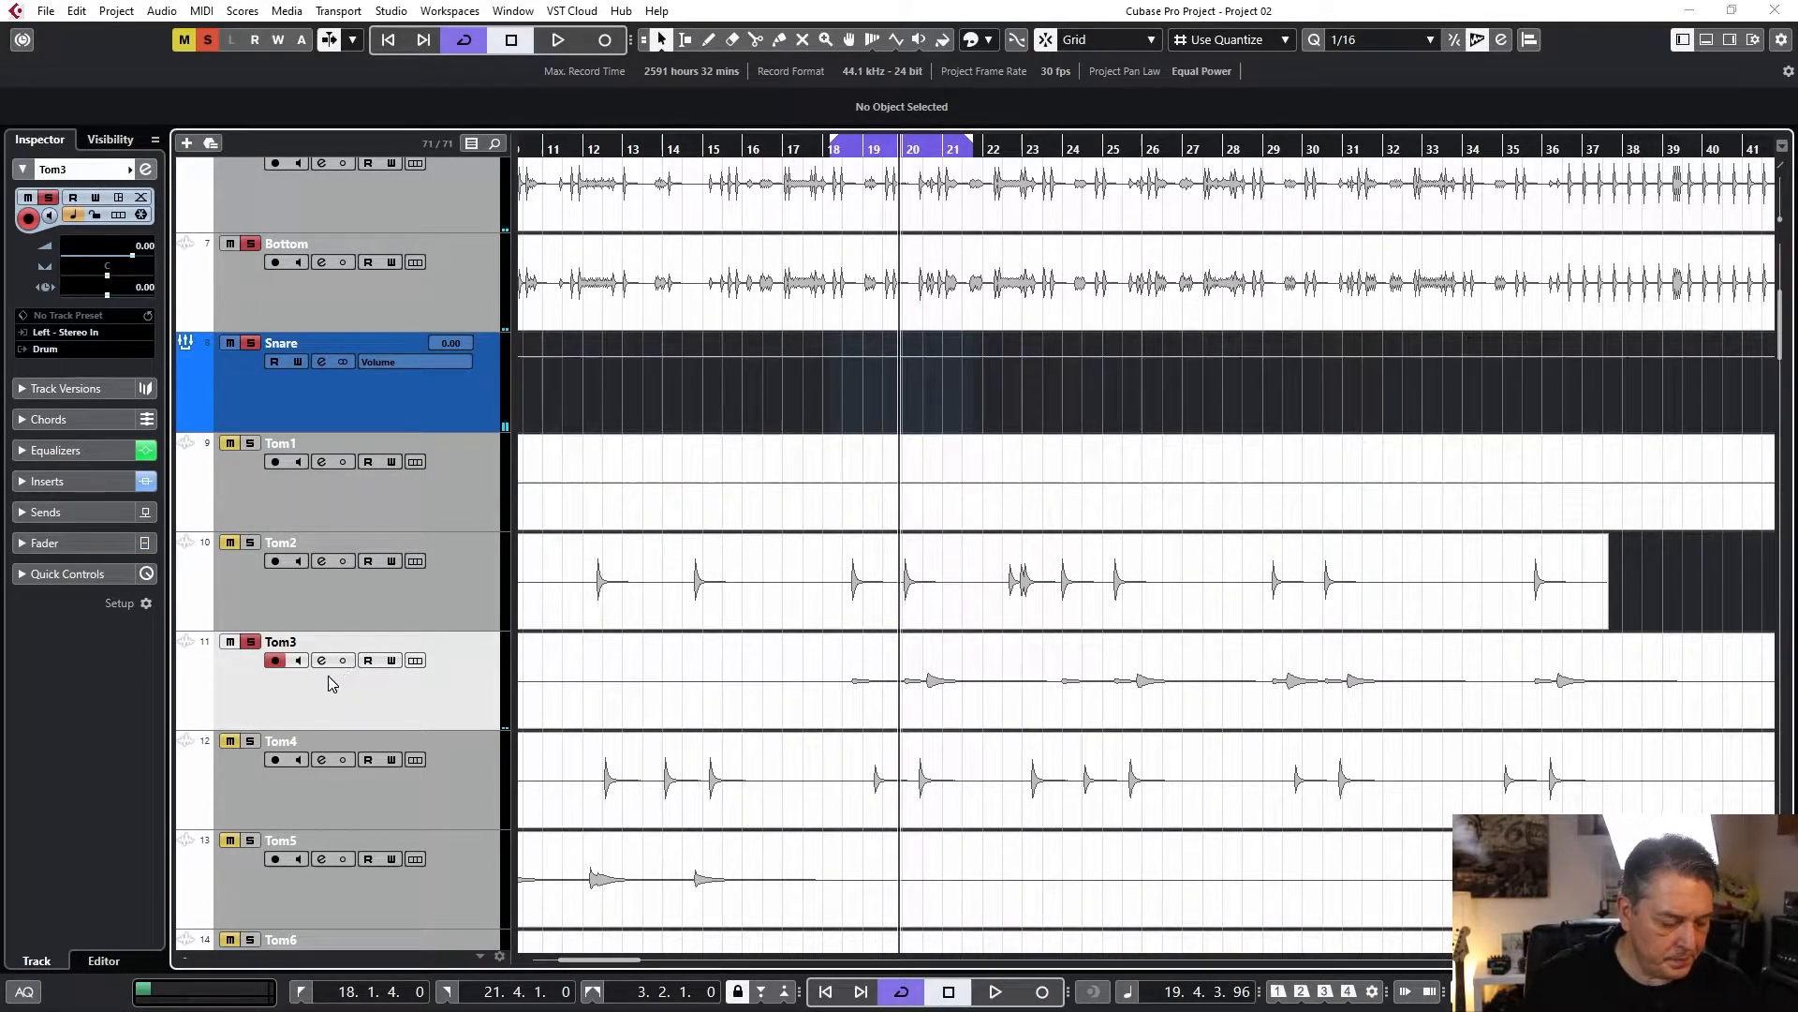
Reopen Tom3's channel settings in the MixConsole, set the 3 HMF equalizer band to 8955 Hz and enable it.
key("F3")
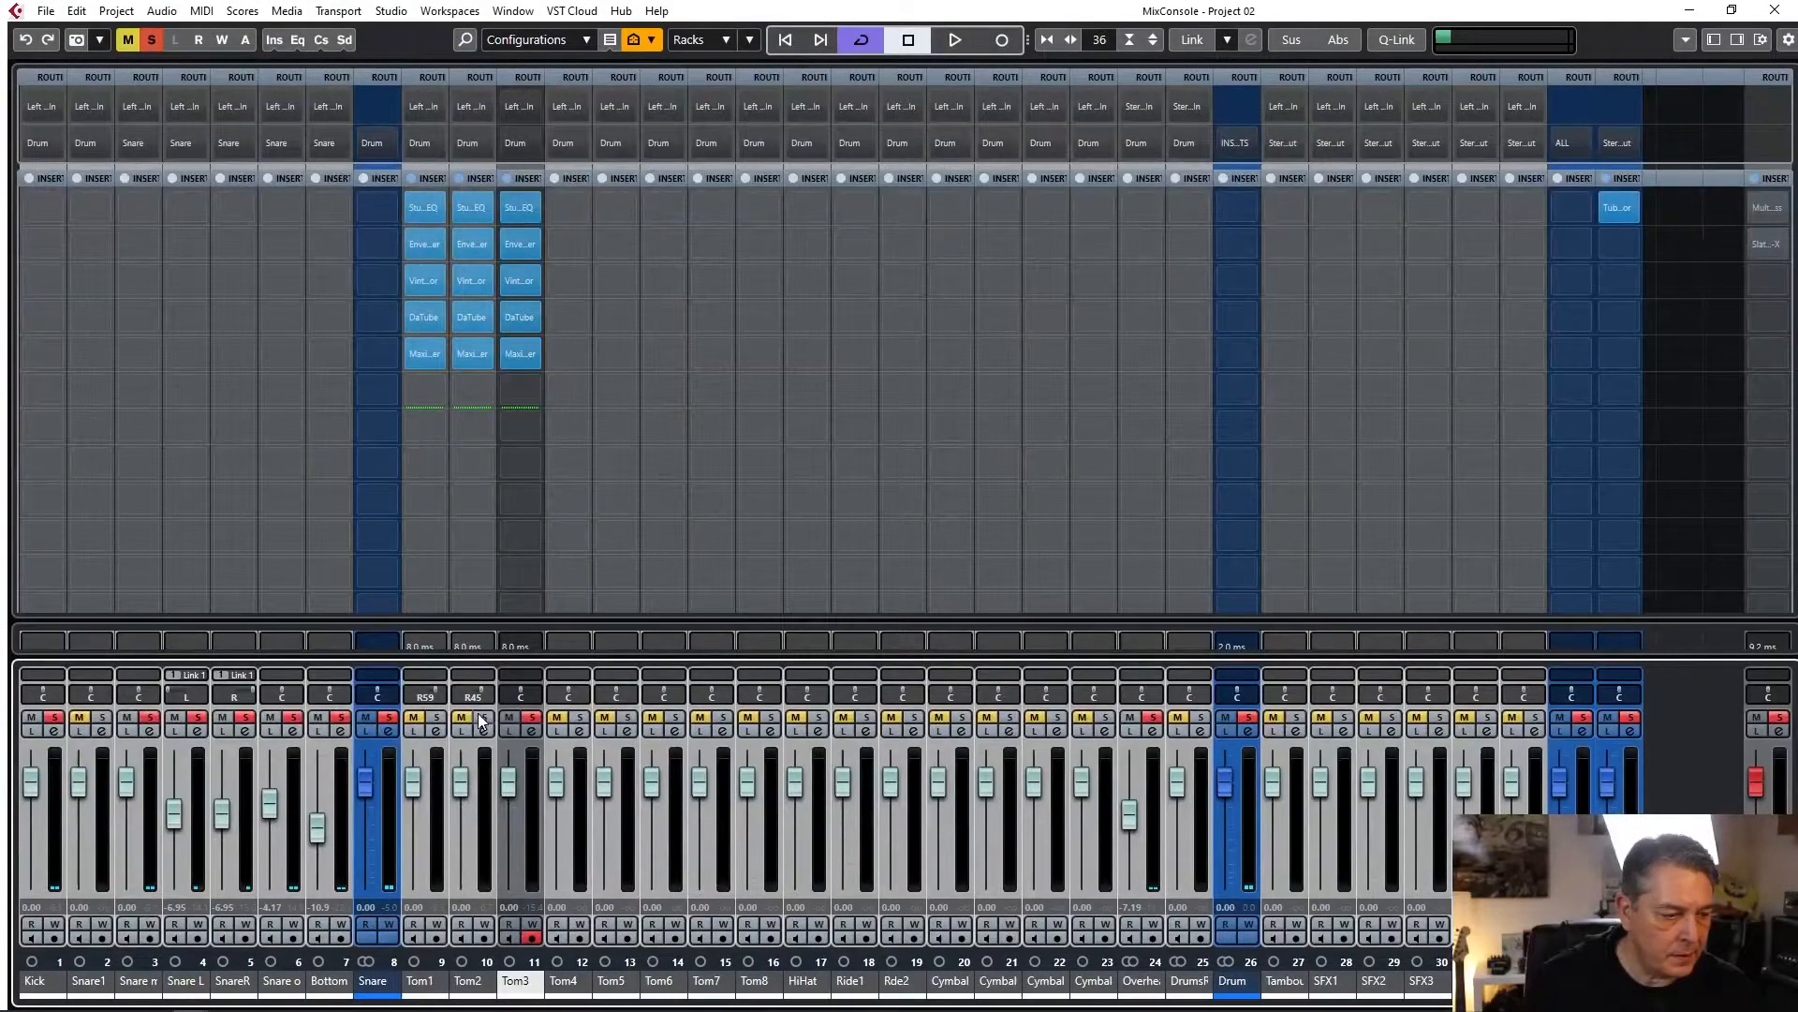
left_click(526, 731)
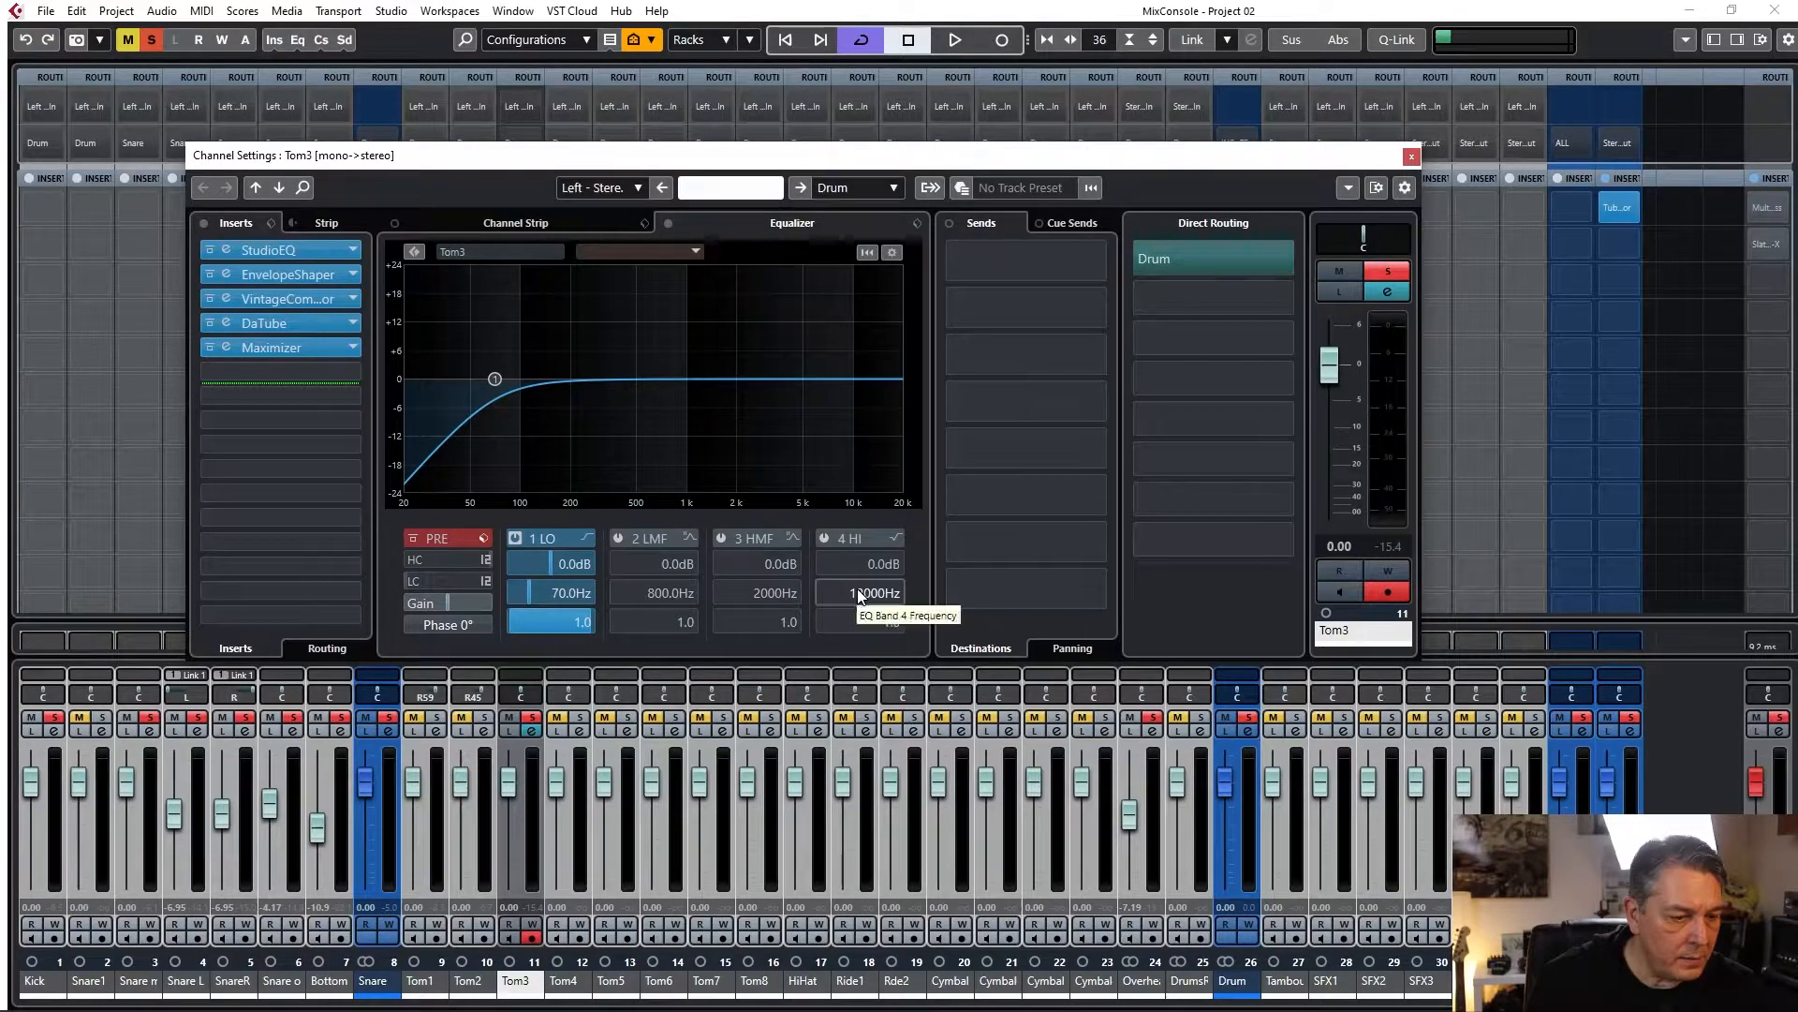
left_click(749, 592)
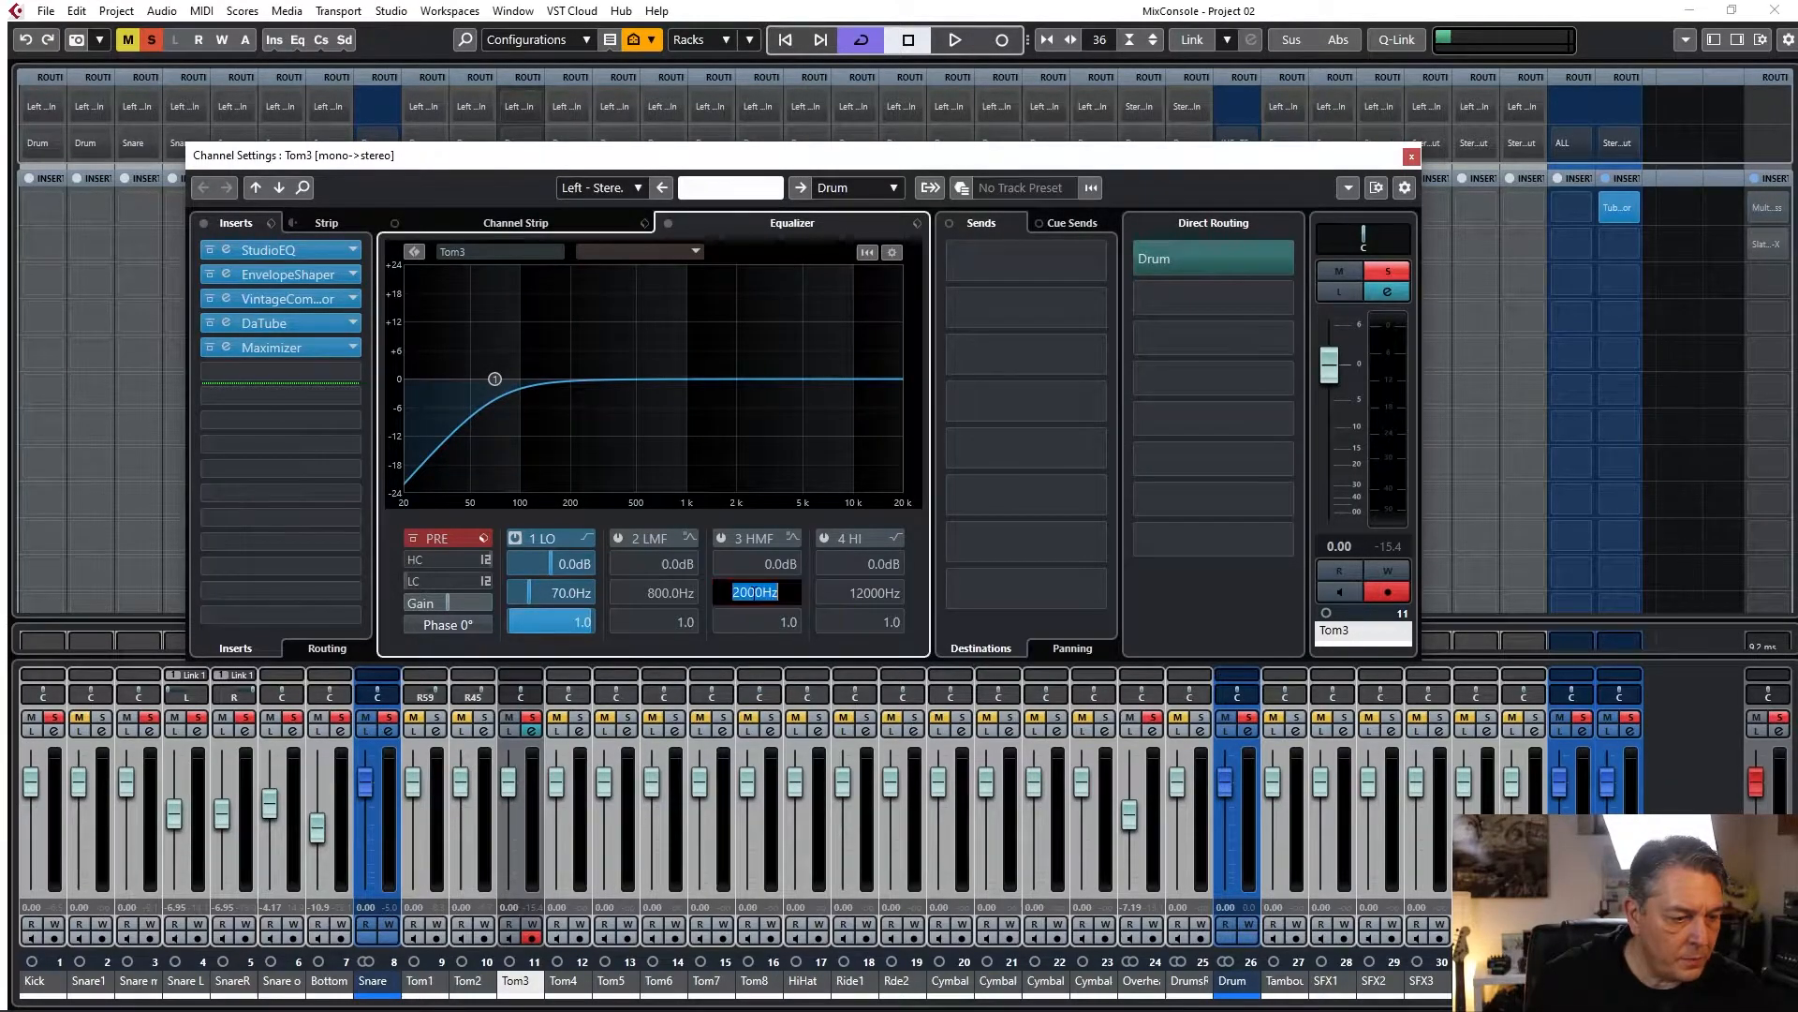
type("8")
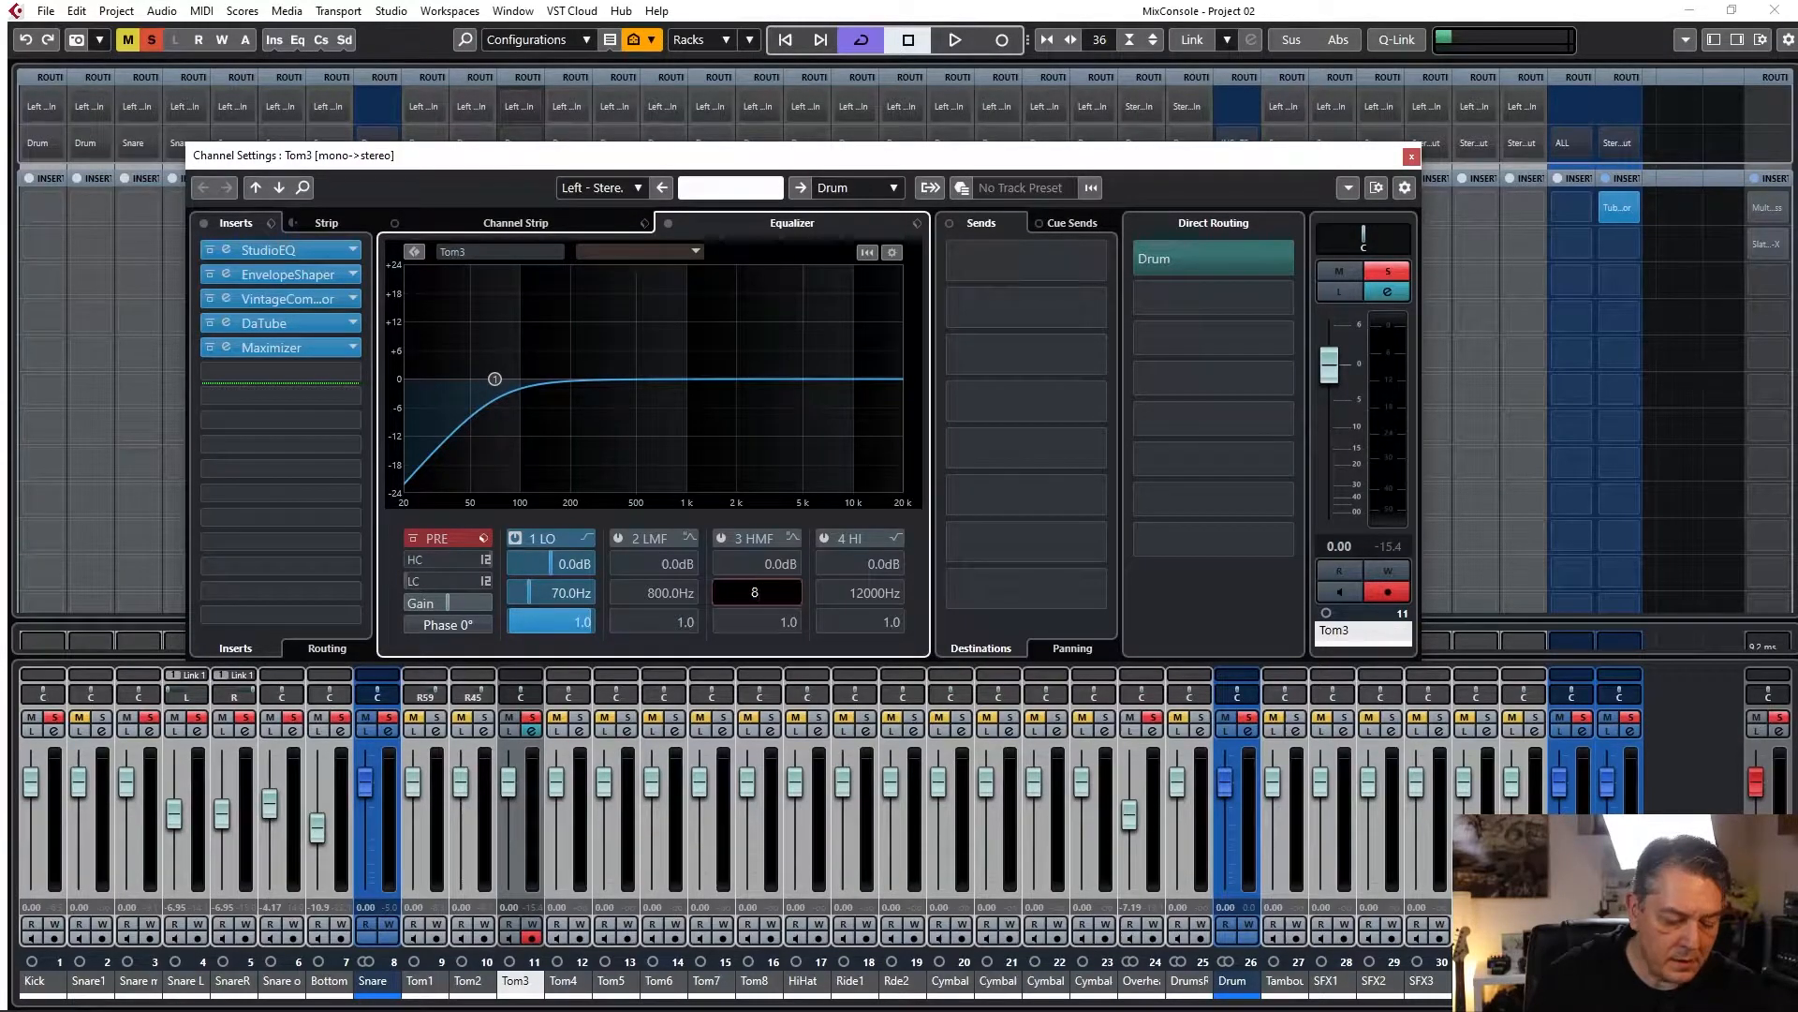
type("955Hz")
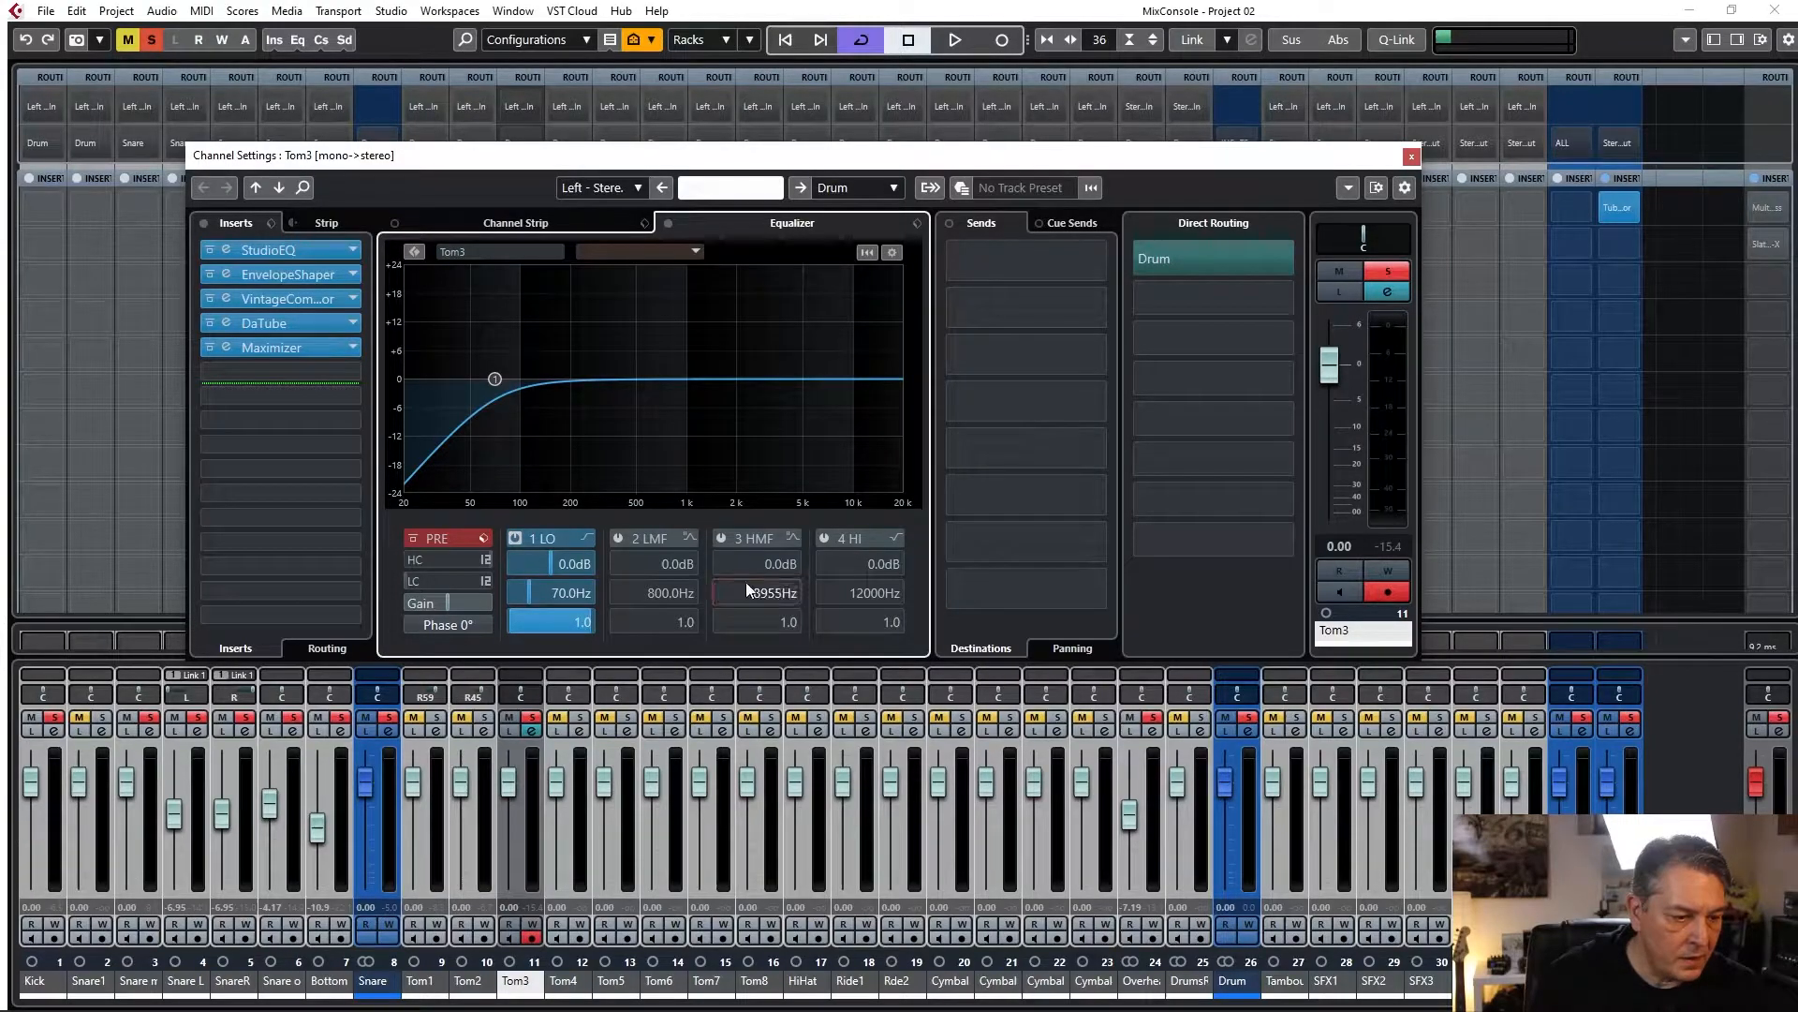
left_click(719, 537)
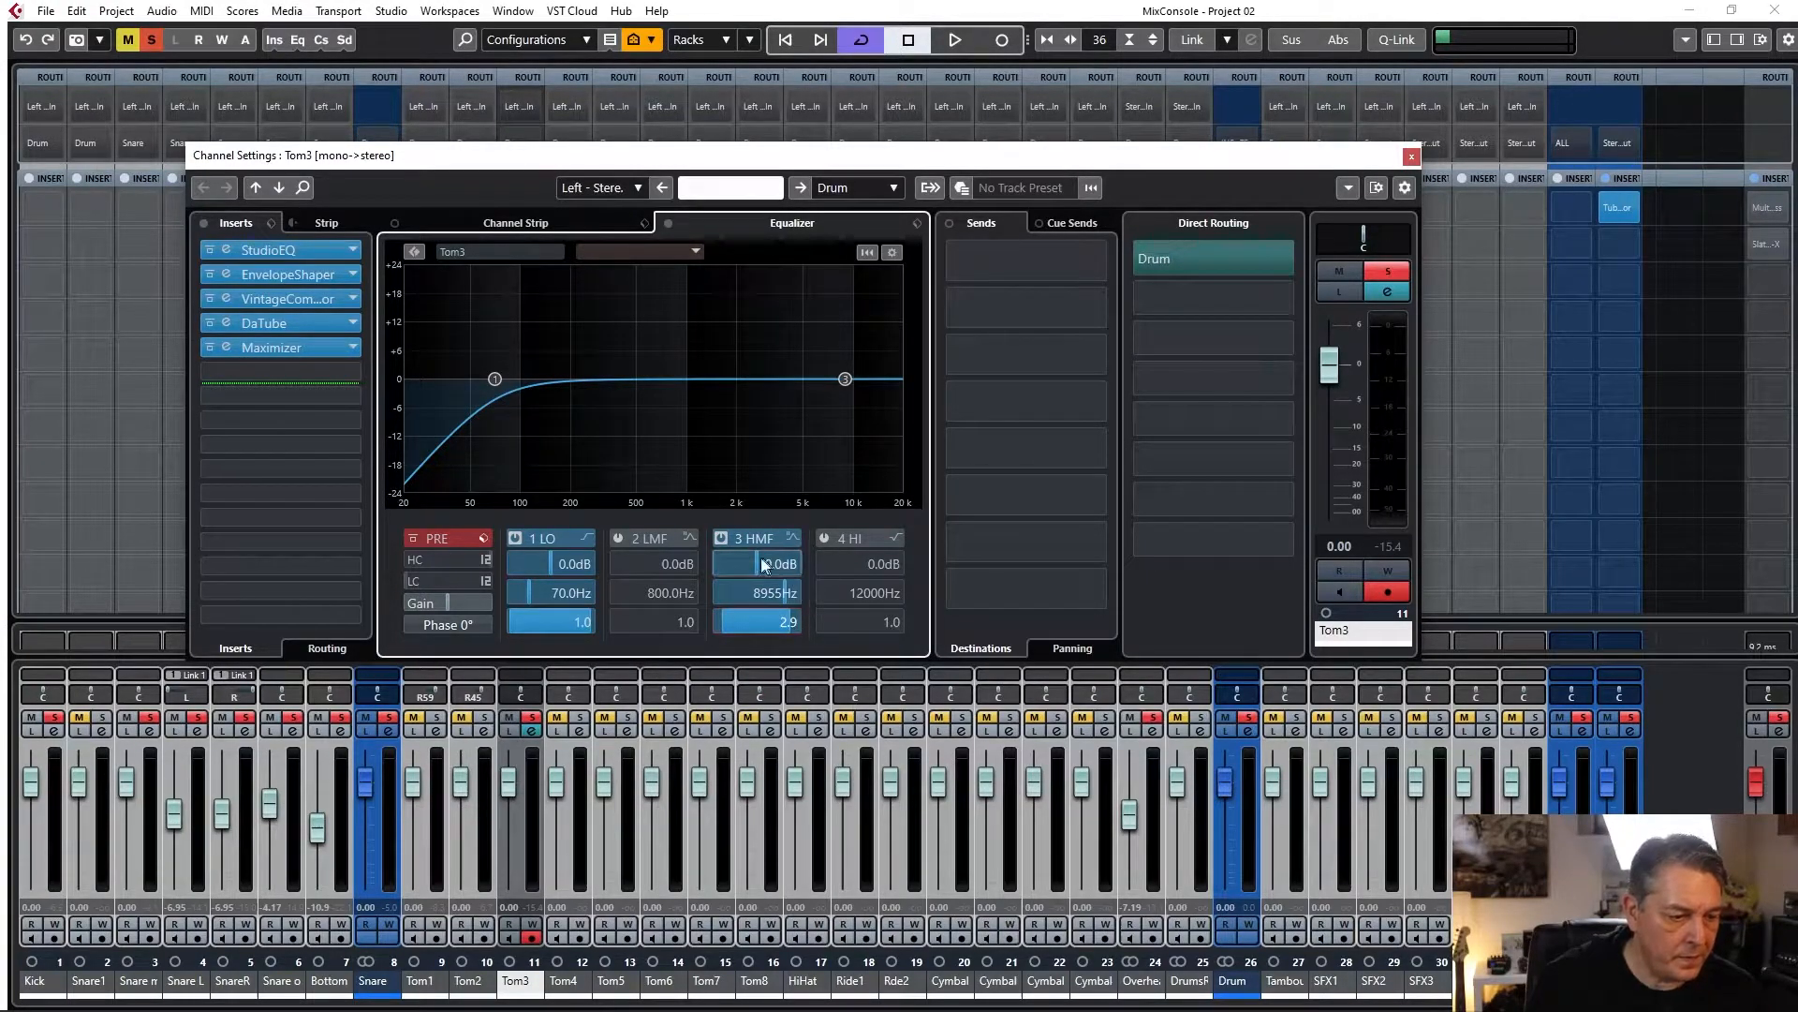
Set Tom3's 3 HMF band gain to 8.5 dB and its Q to 1.8, and audition the boost.
left_click_drag(766, 564, 773, 563)
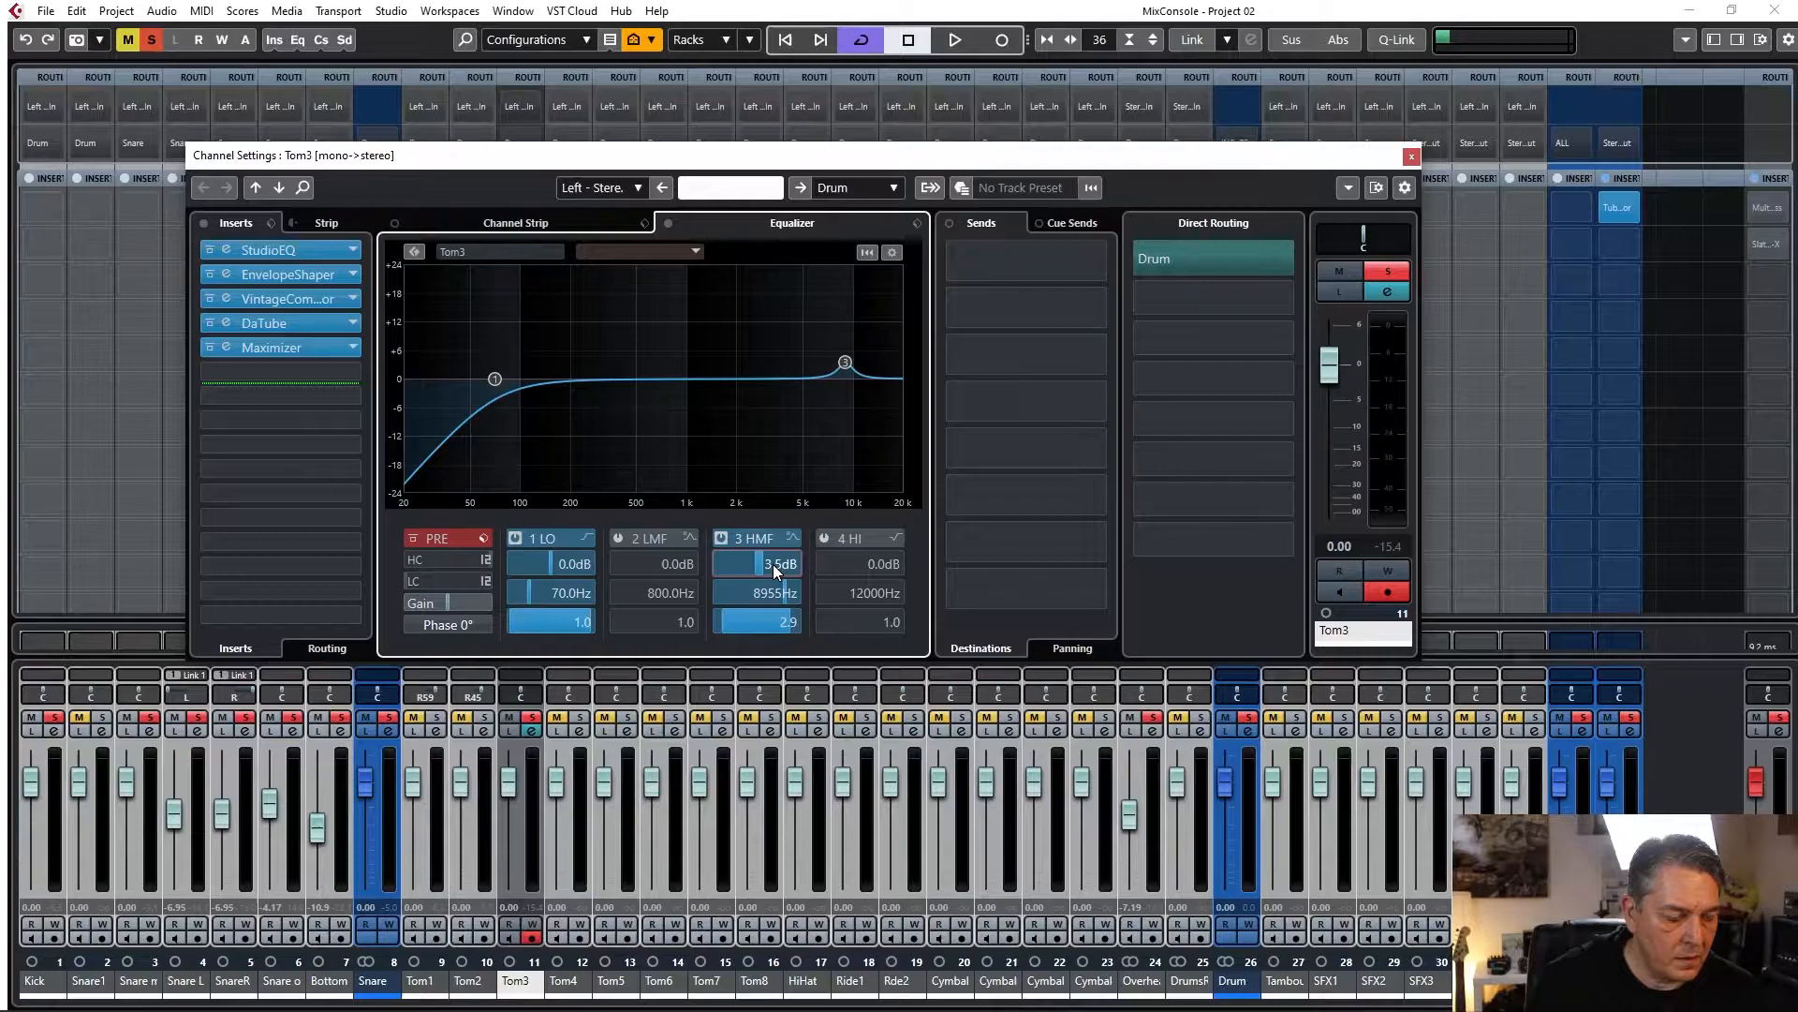
double_click(772, 564)
type("8,5")
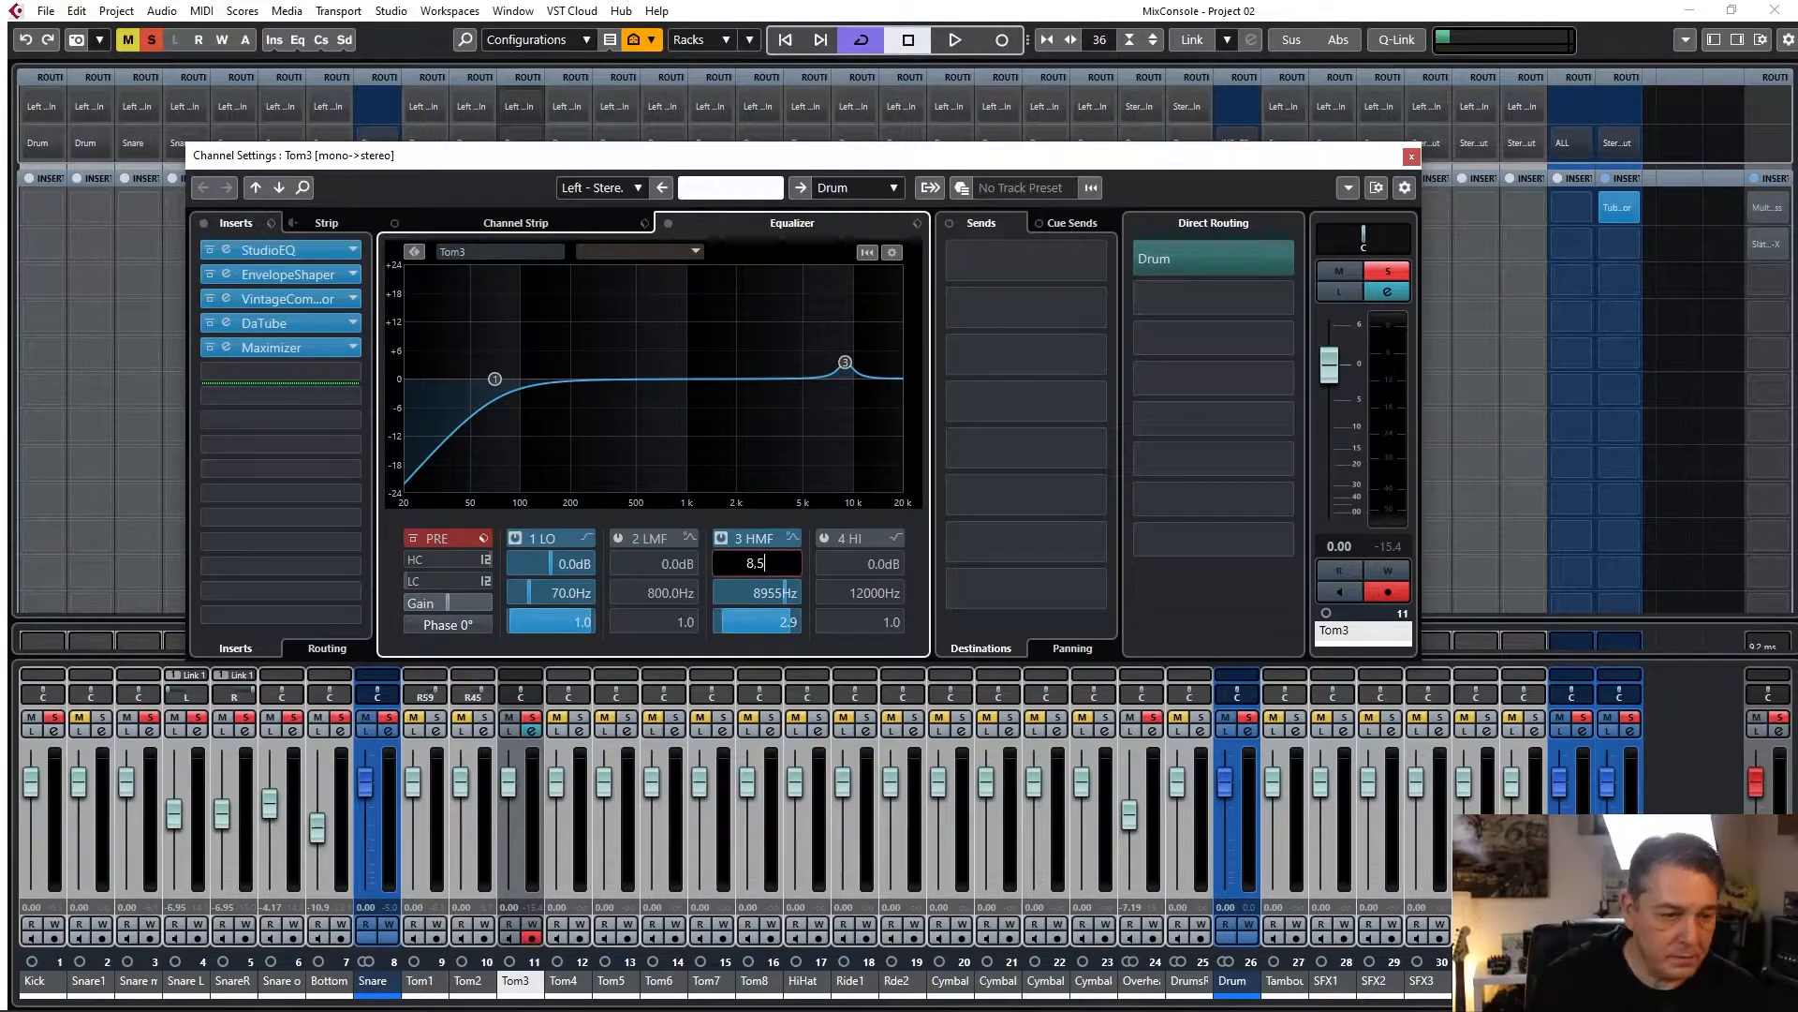
key("Return")
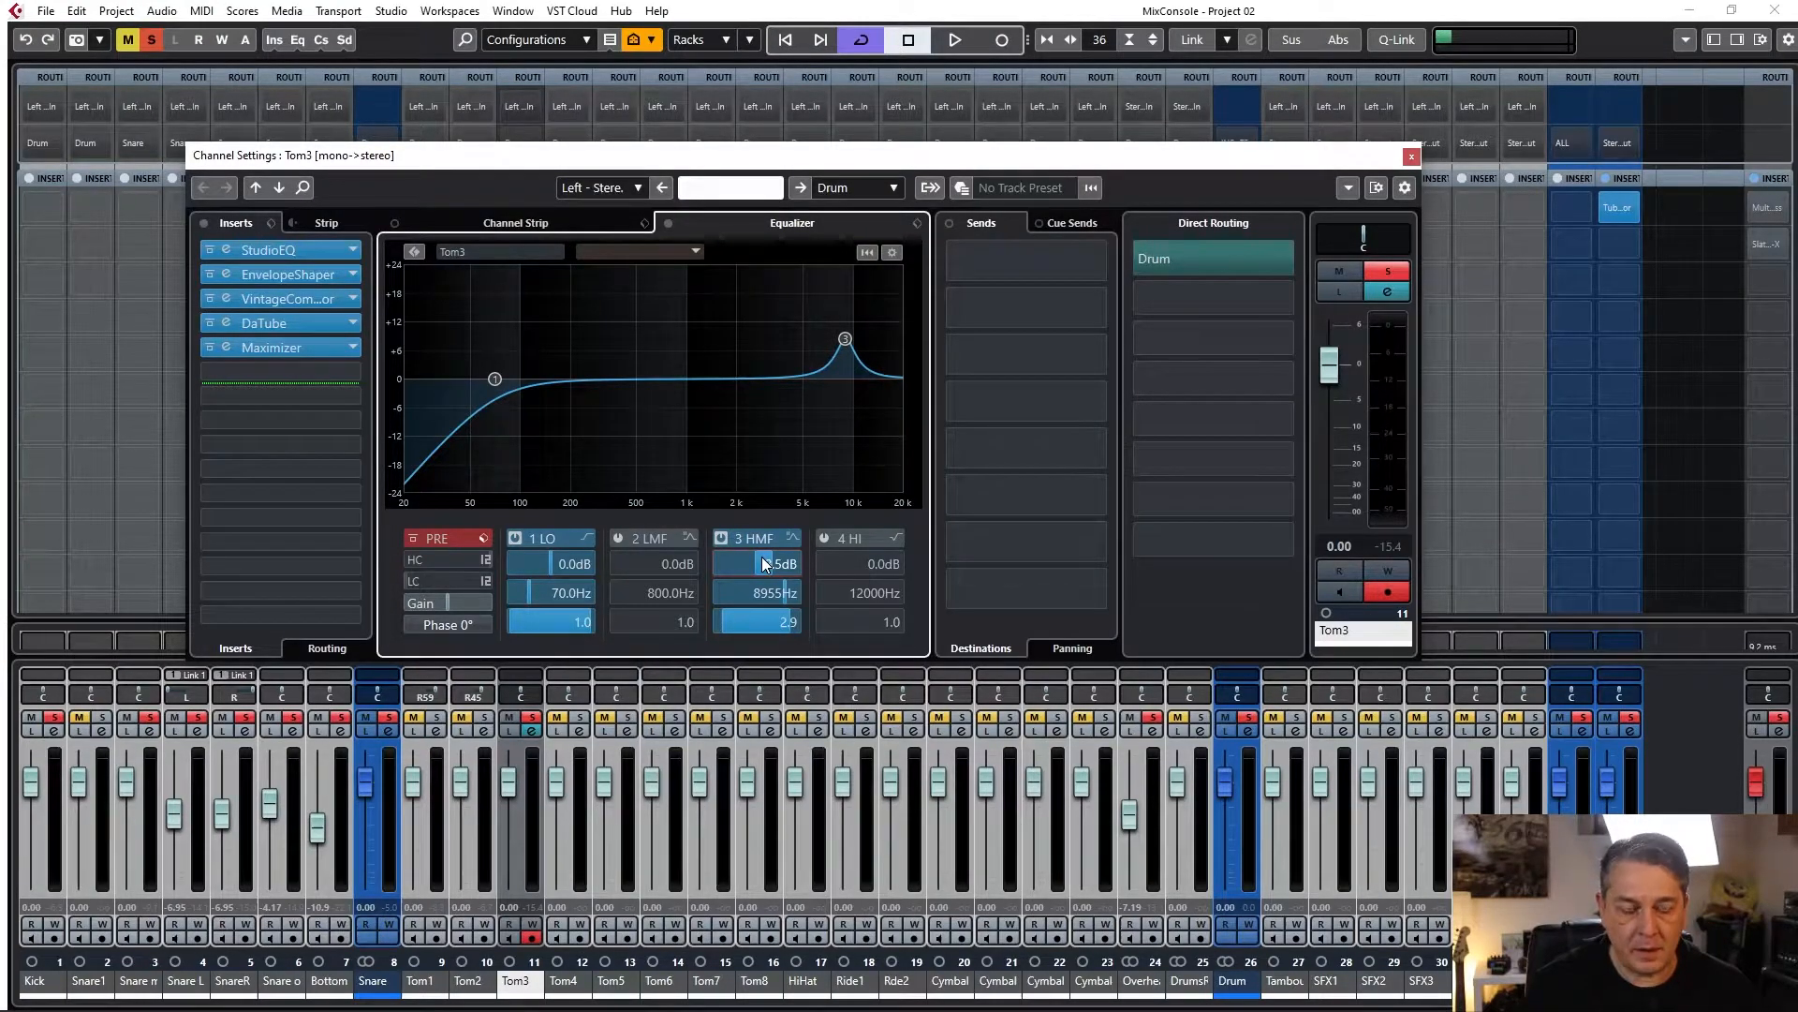
mouse_move(1062, 335)
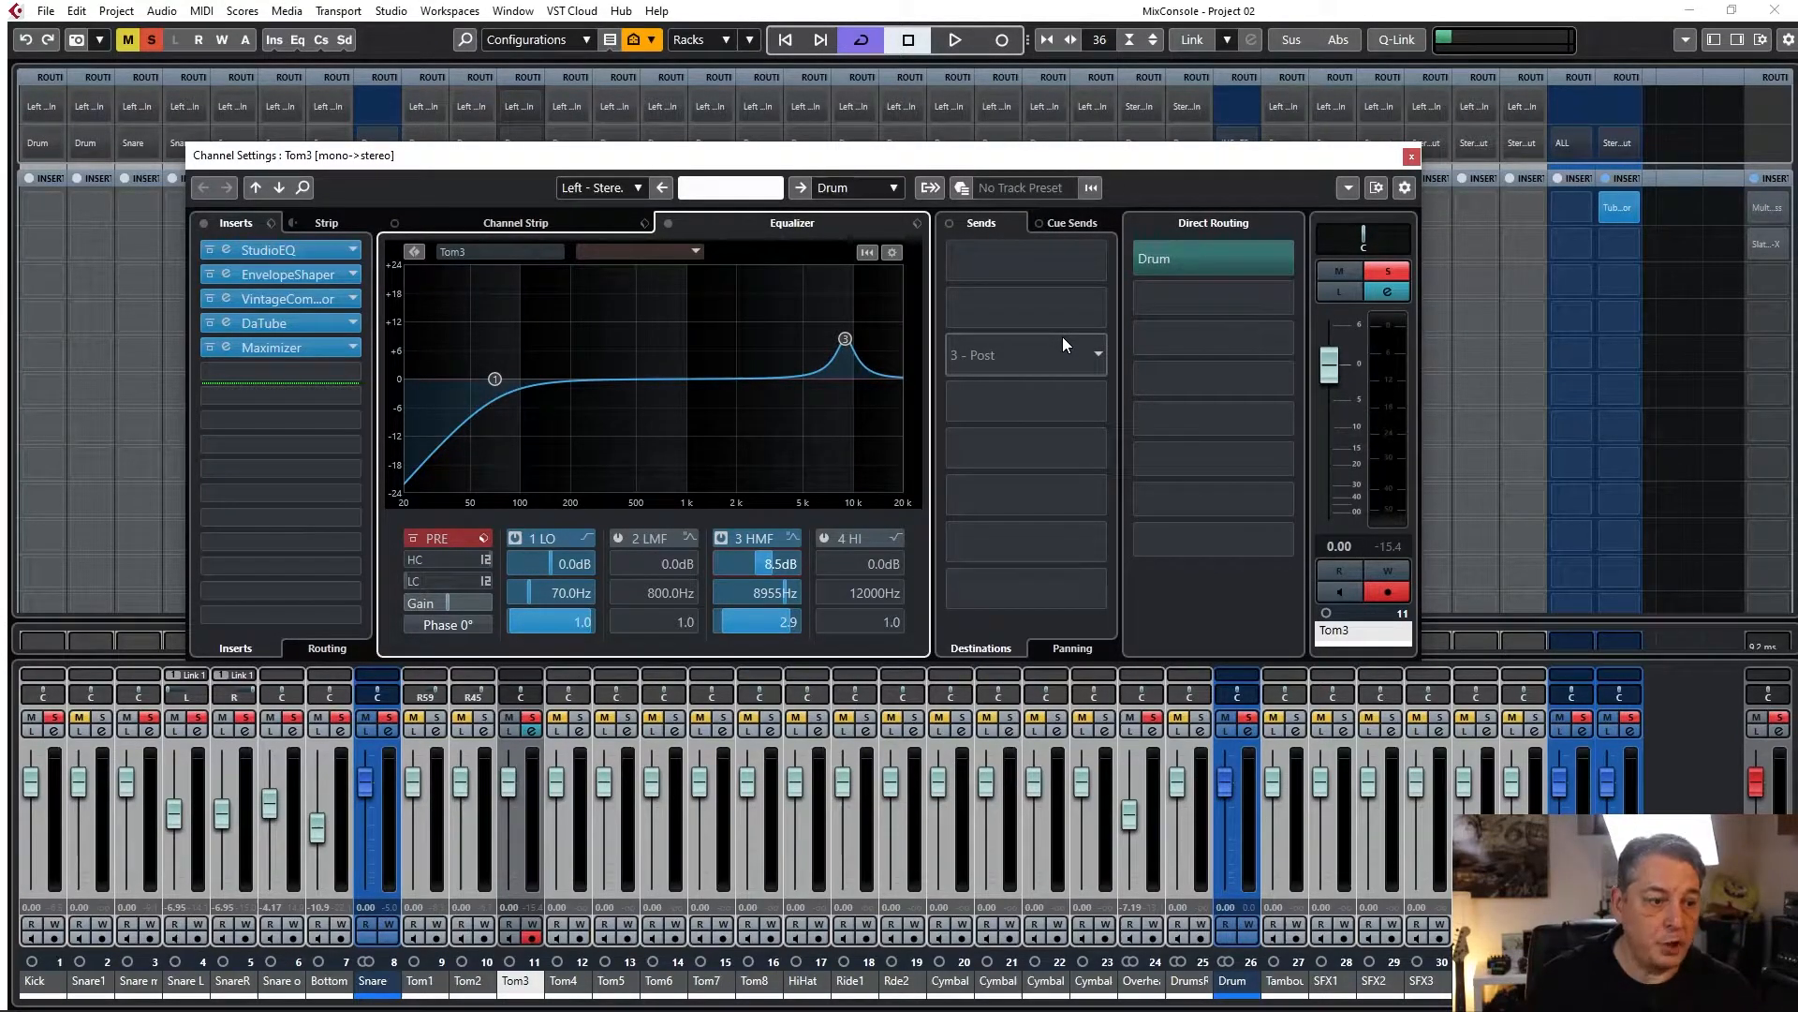
left_click_drag(743, 618, 723, 661)
key("space")
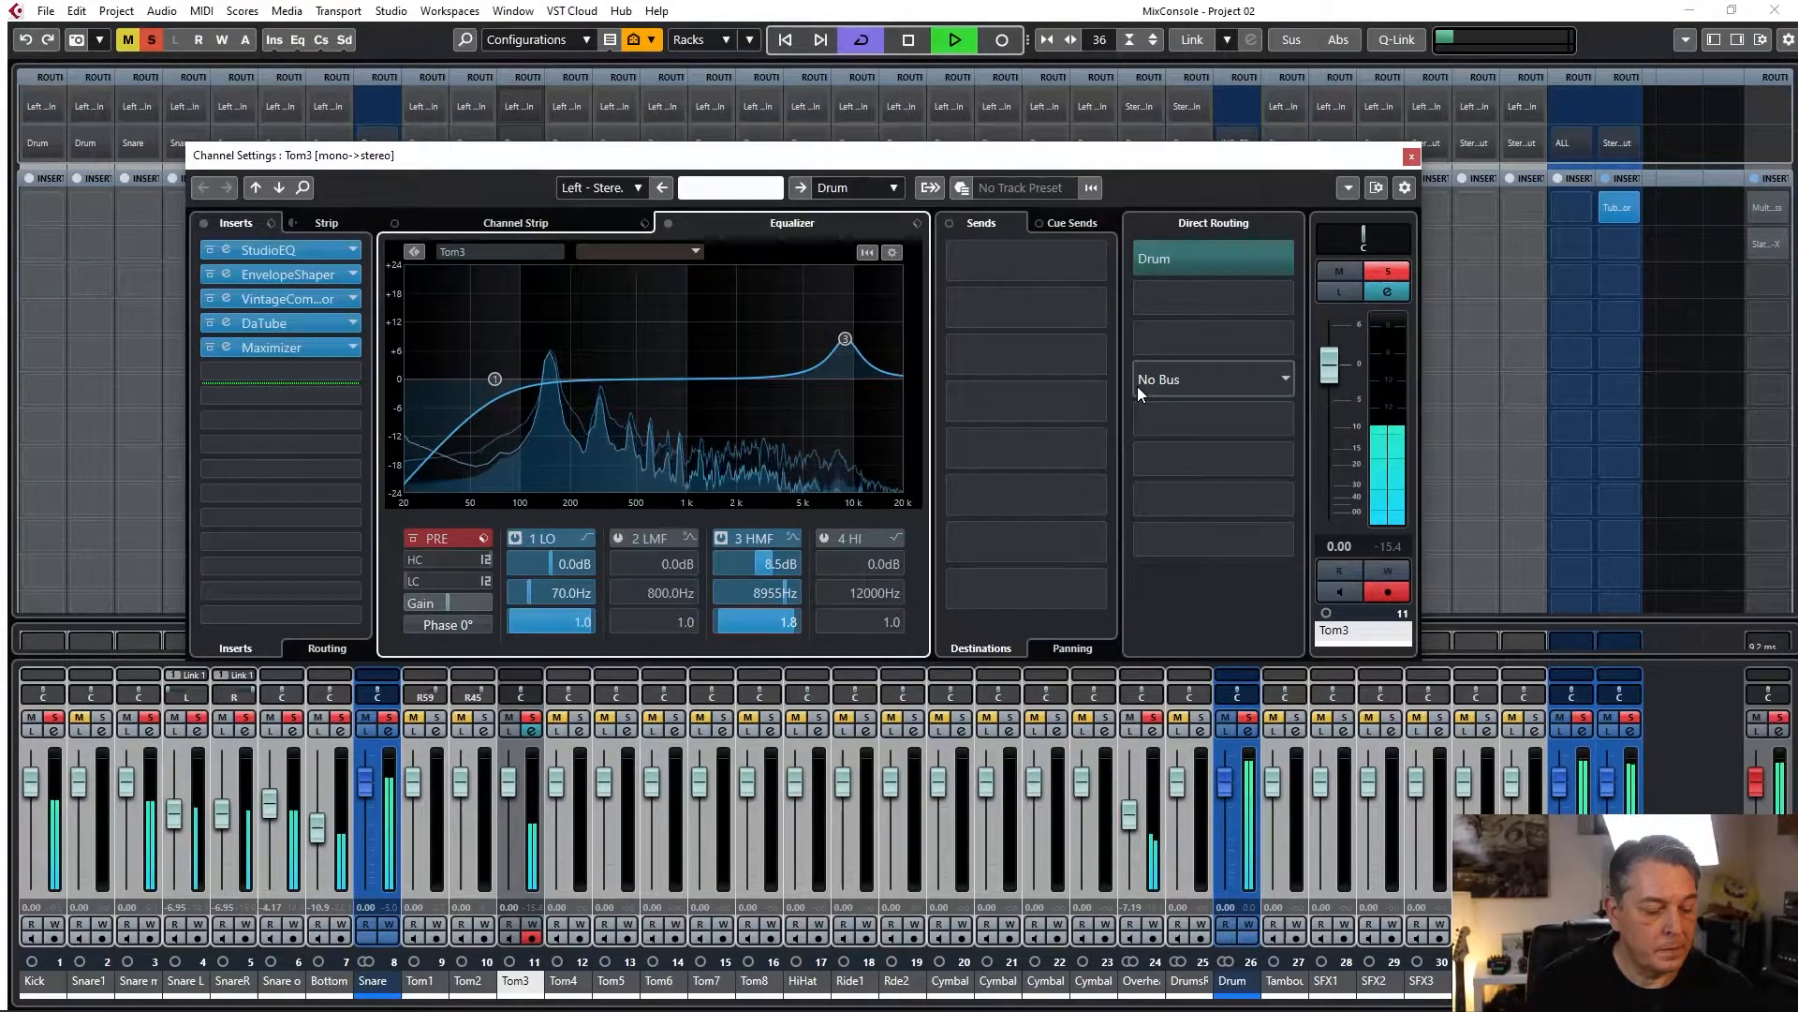
key("space")
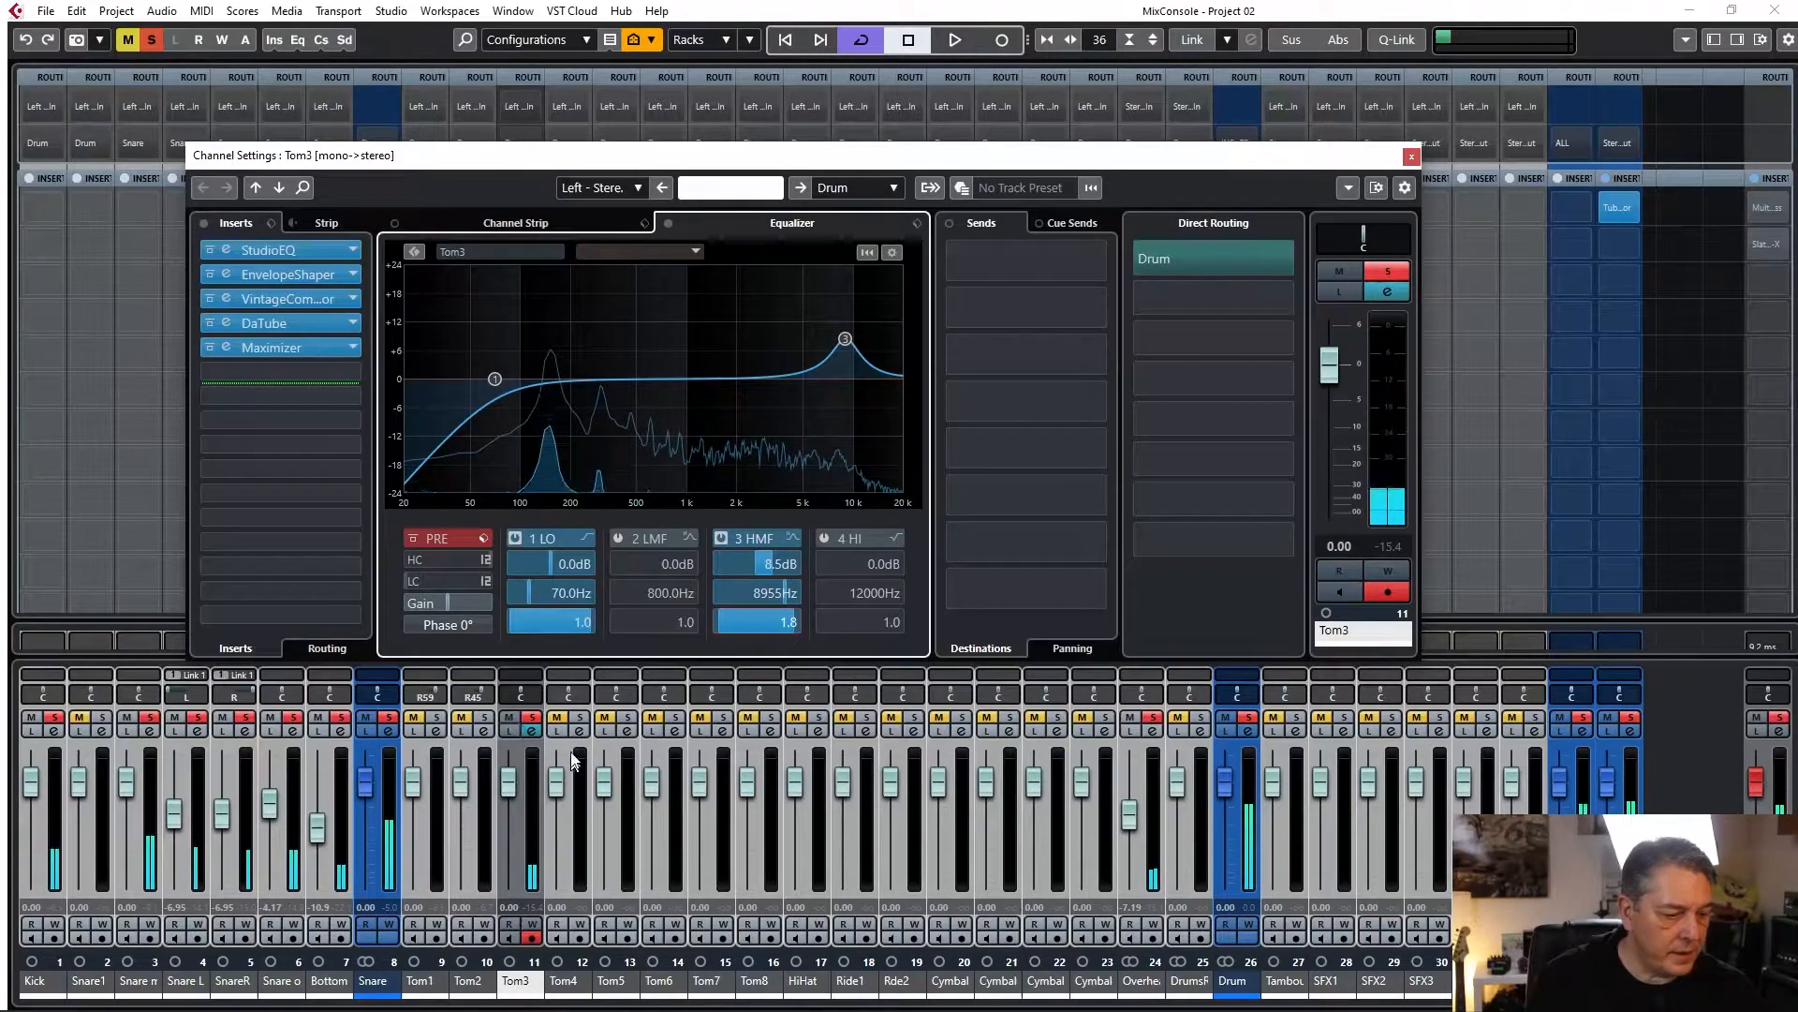
Pan Tom3 to R36 and audition its position in the mix.
double_click(523, 698)
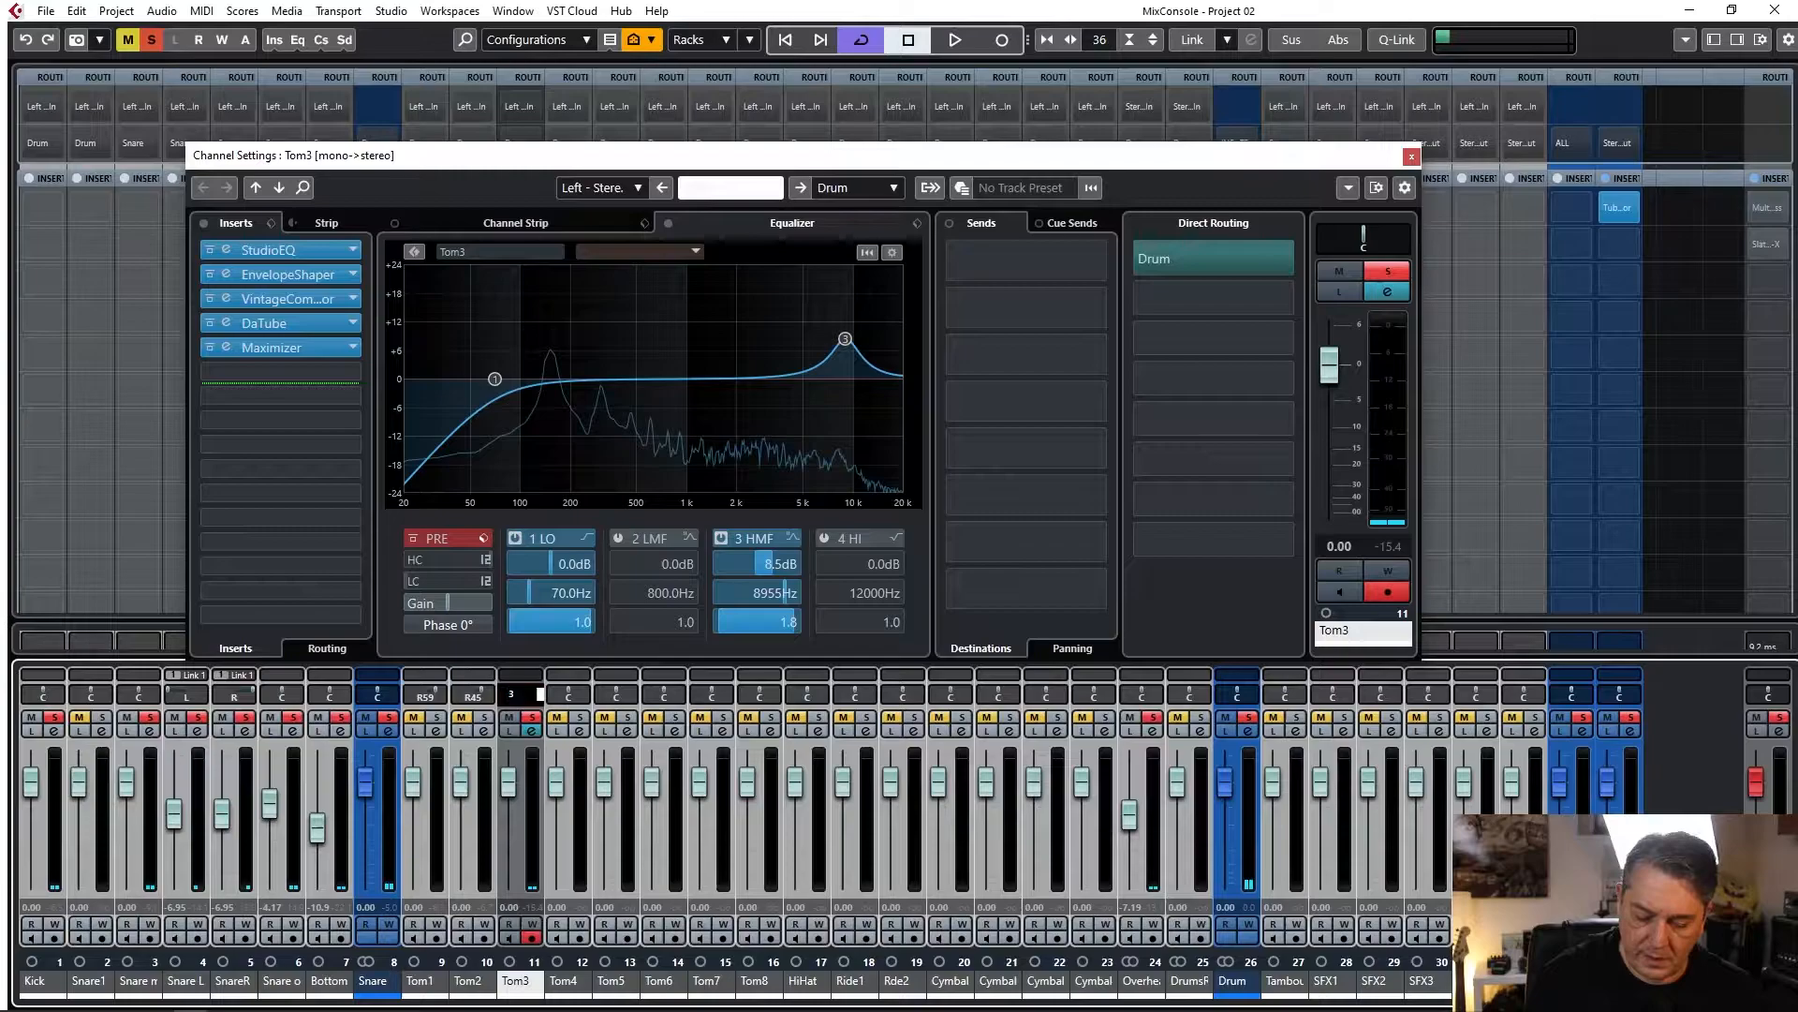
type("r36")
key("Return")
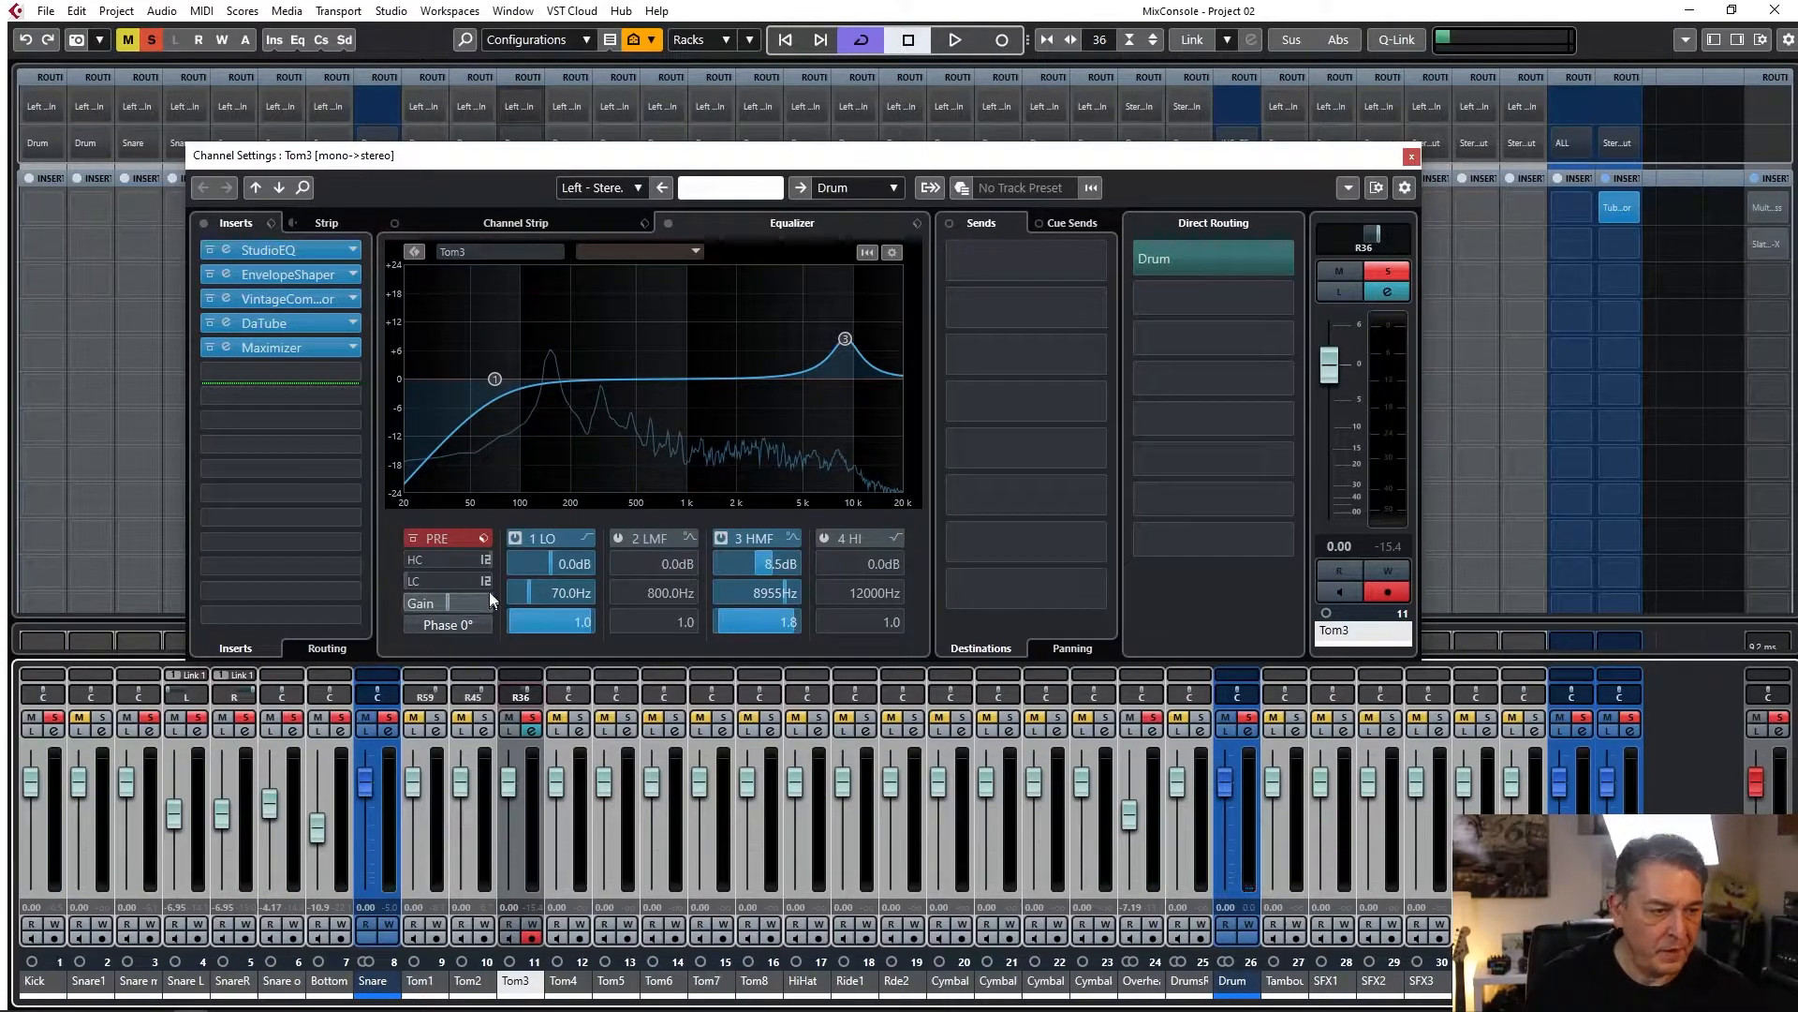
key("space")
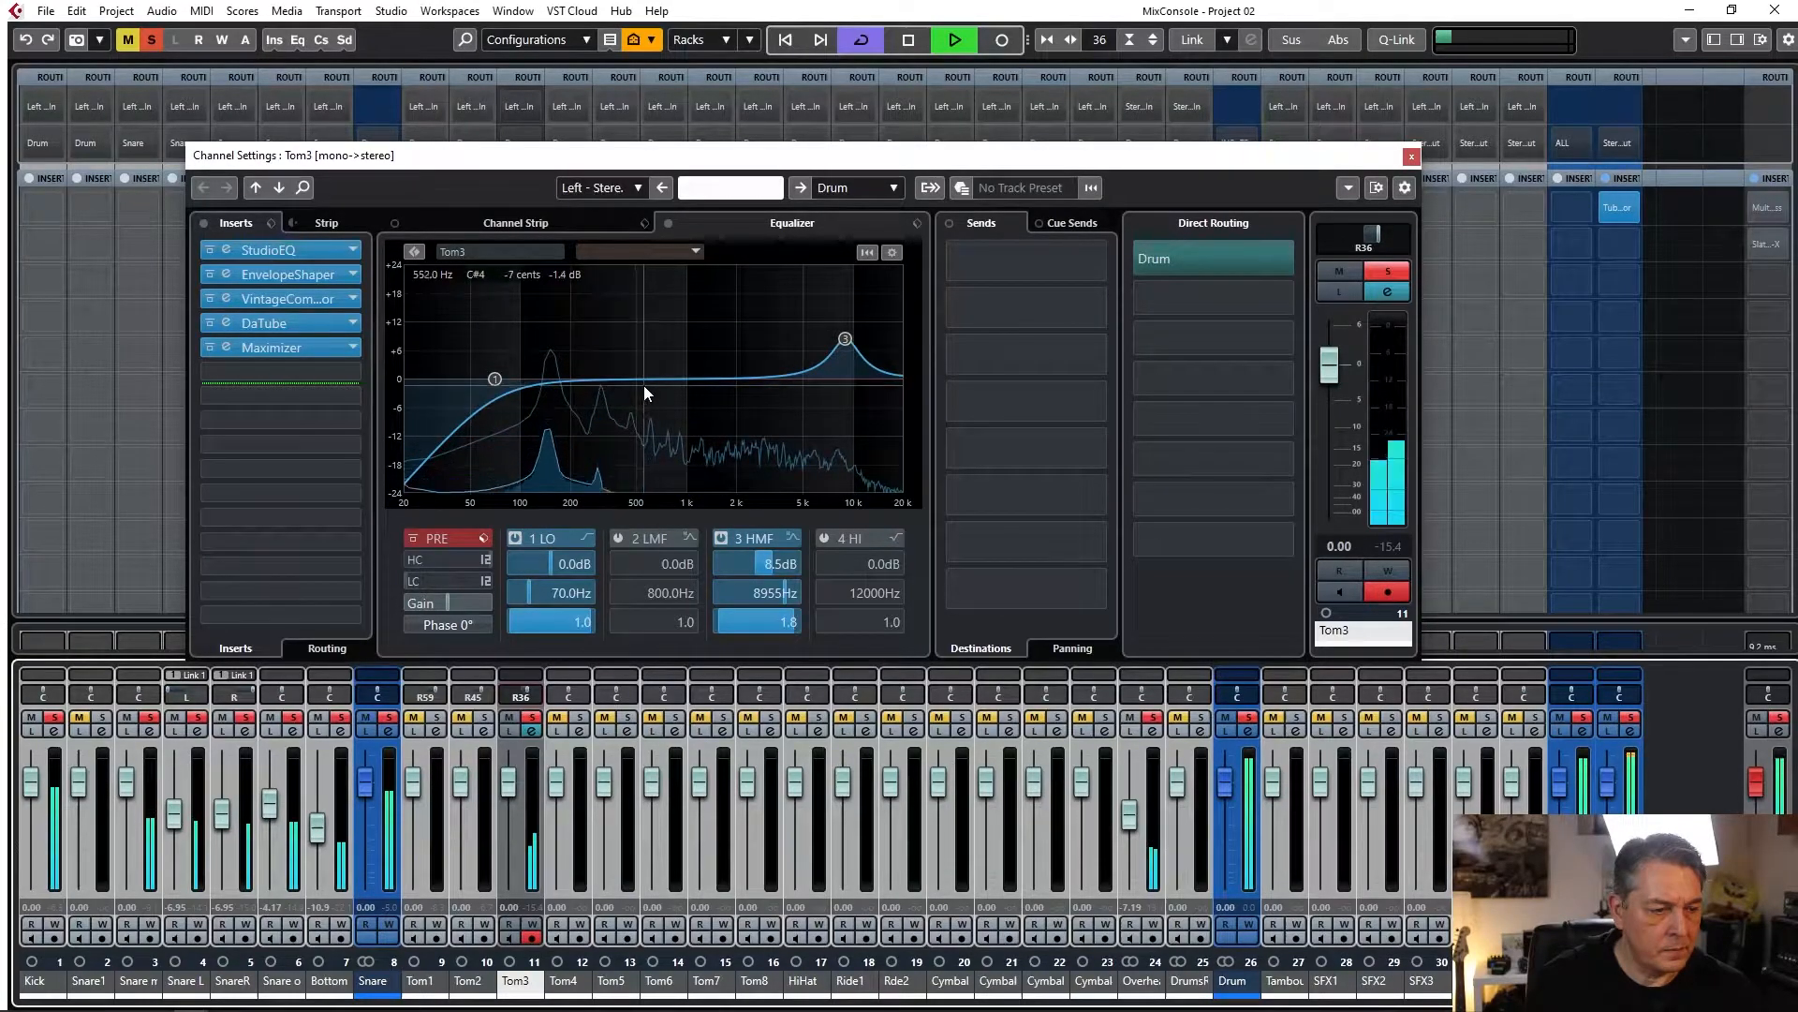
key("space")
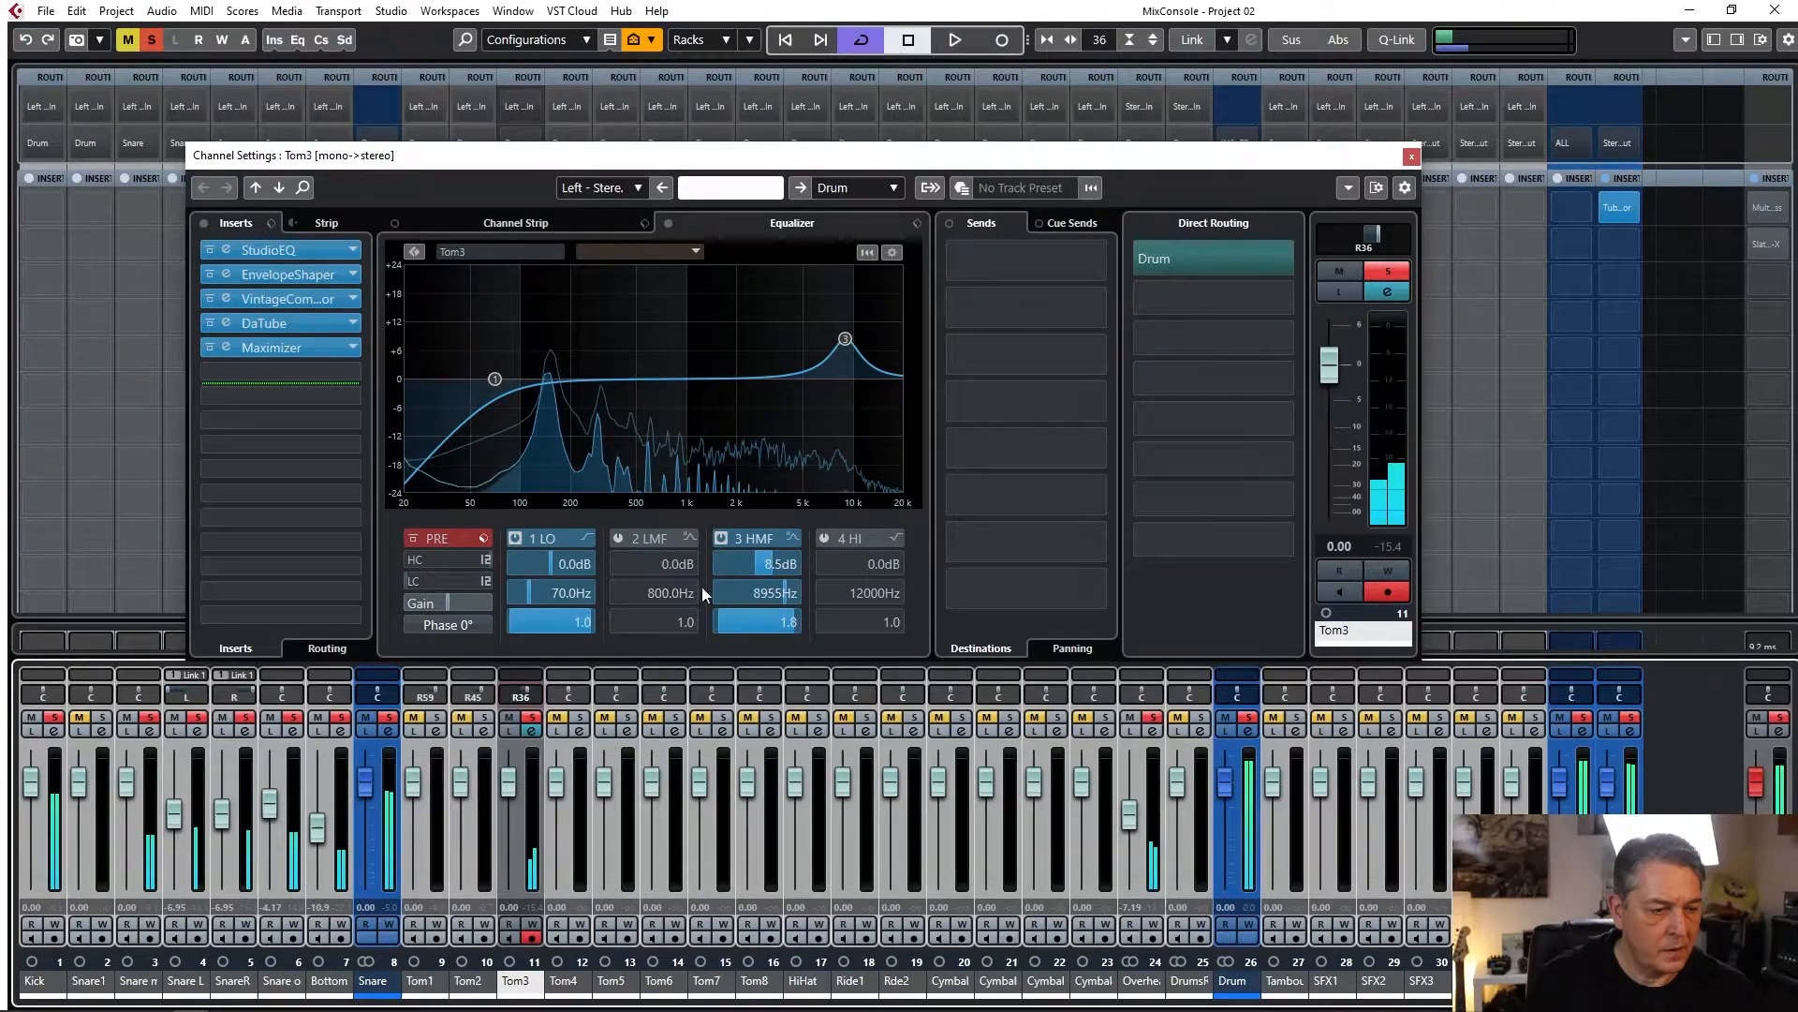
Enable Tom3's 2 LMF equalizer band and switch its filter type to Parametric I.
left_click(619, 537)
left_click(692, 537)
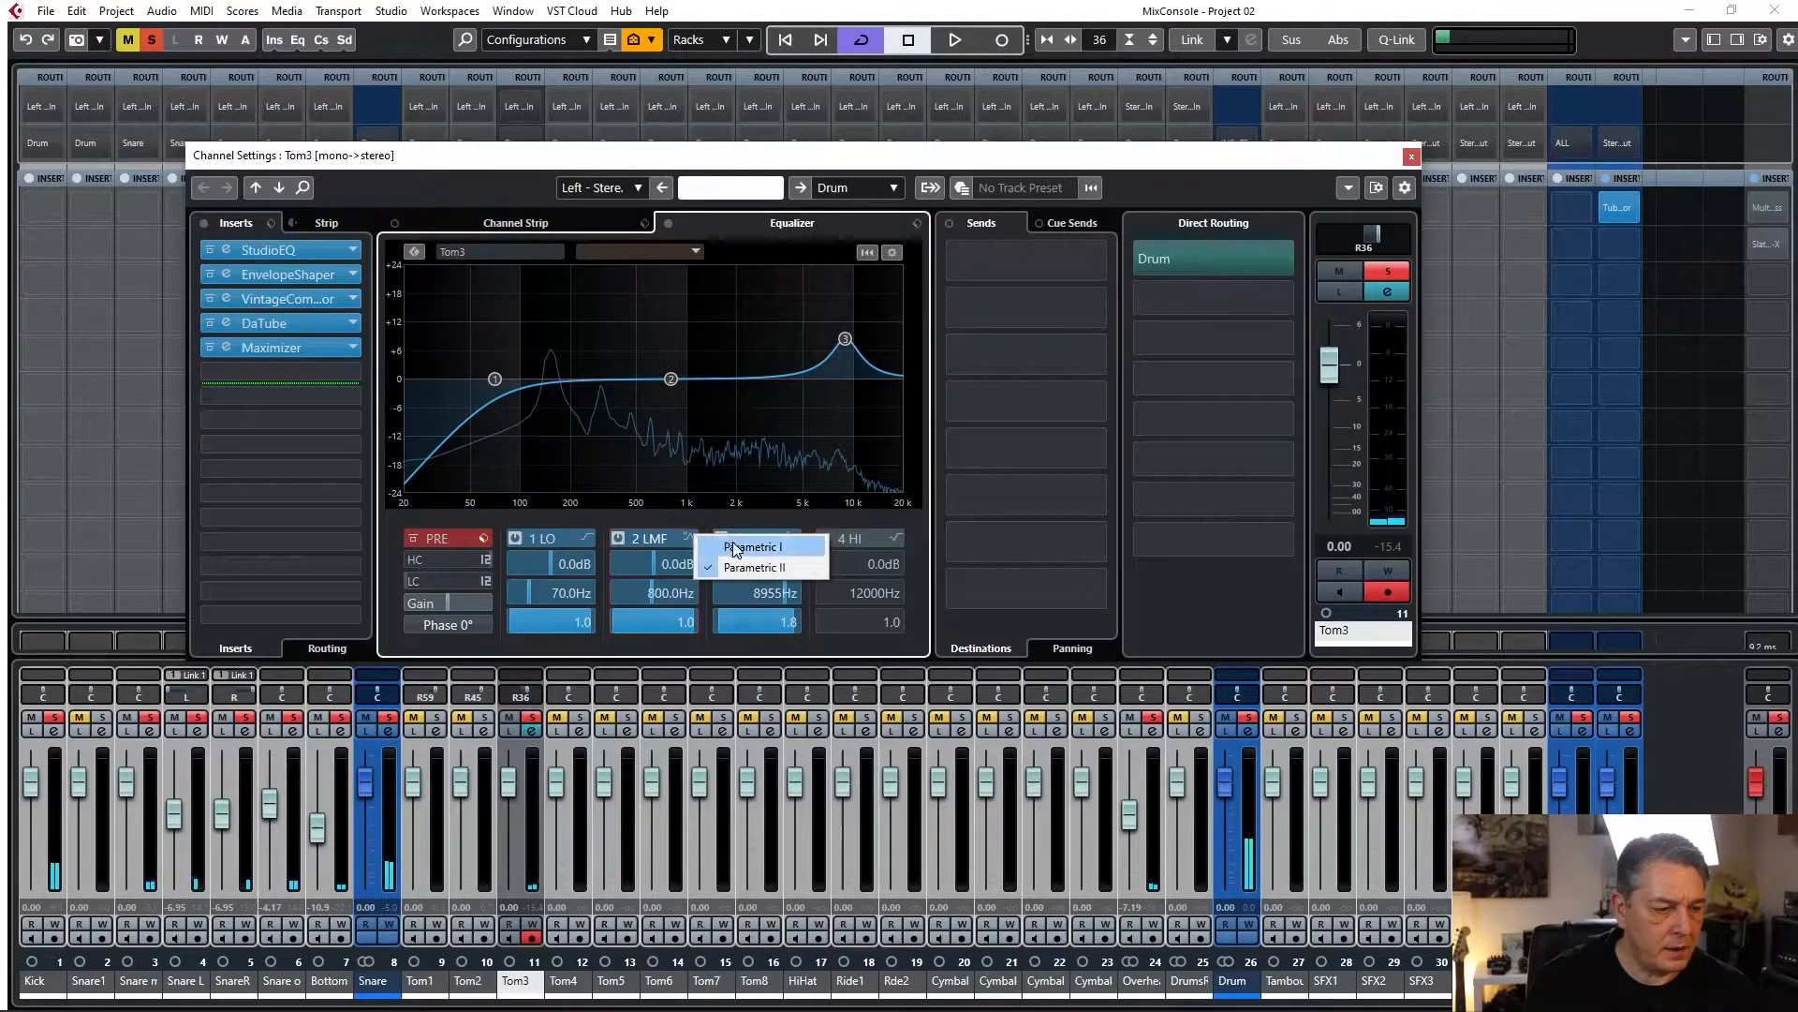
left_click(740, 547)
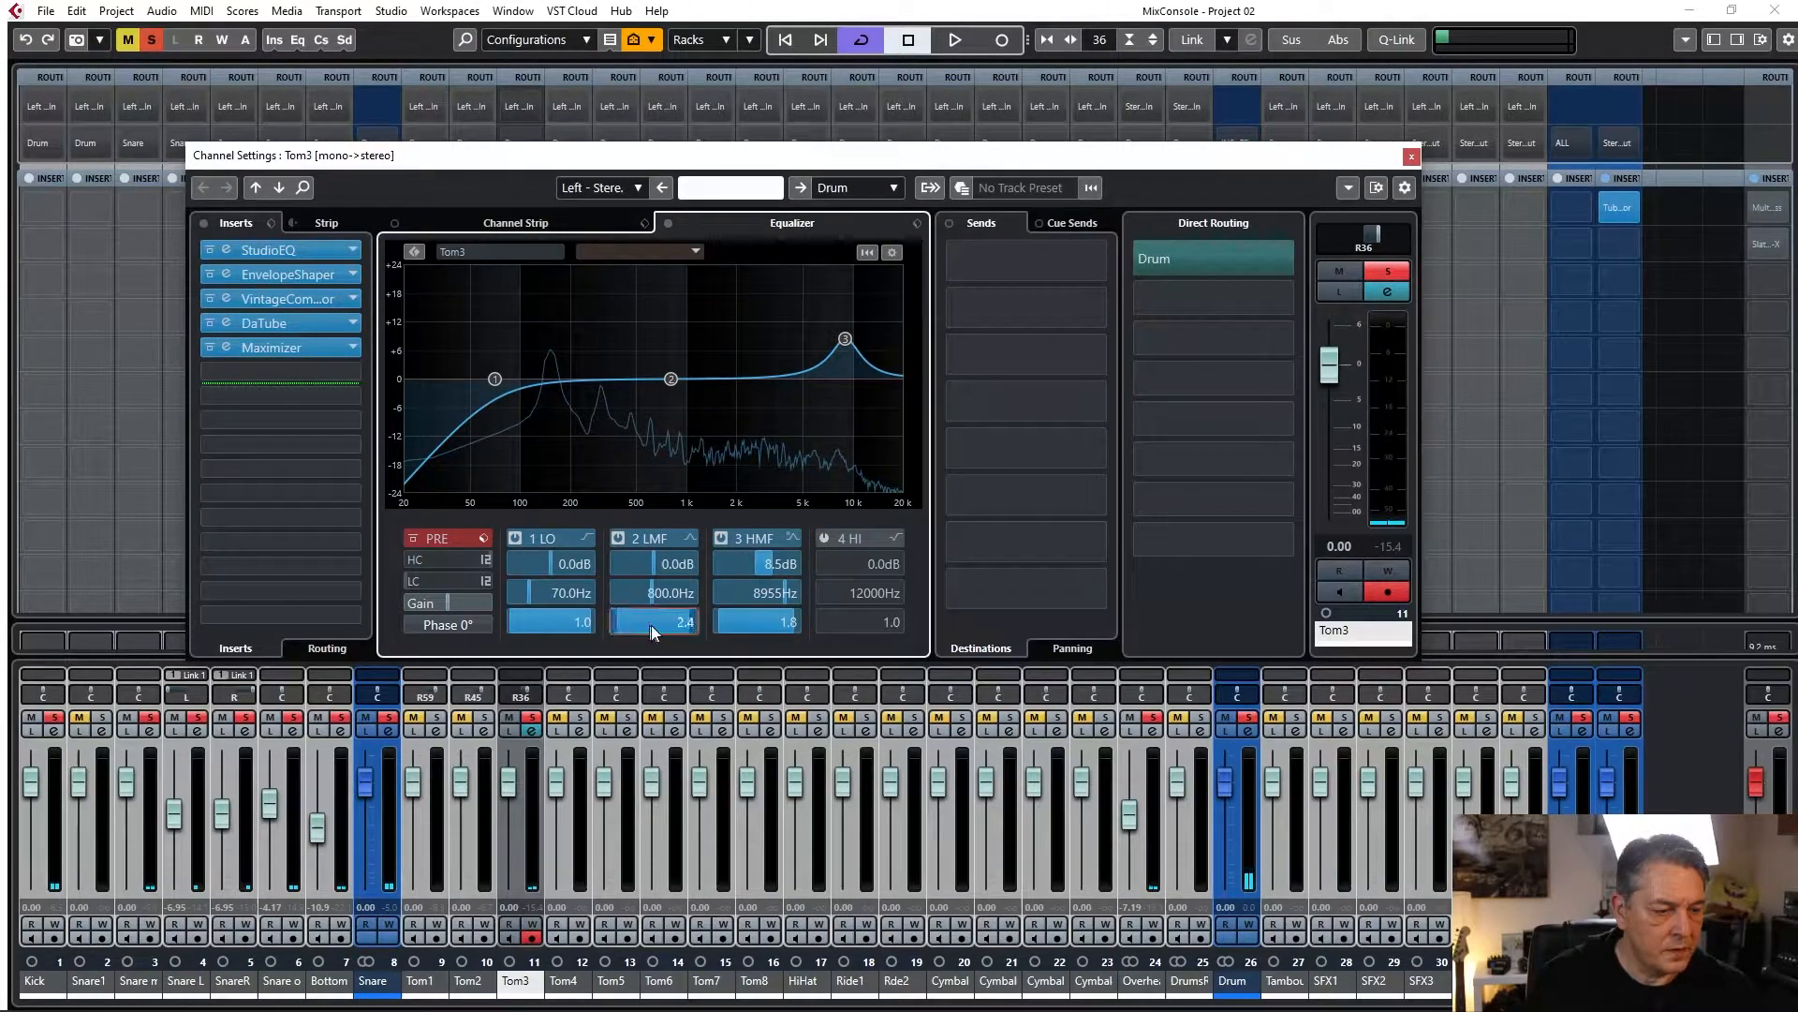
Sweep Tom3's 2 LMF band during playback to 267.1 Hz with Q 3.8, and cut it by 3.6 dB.
key("space")
left_click_drag(669, 376, 592, 239)
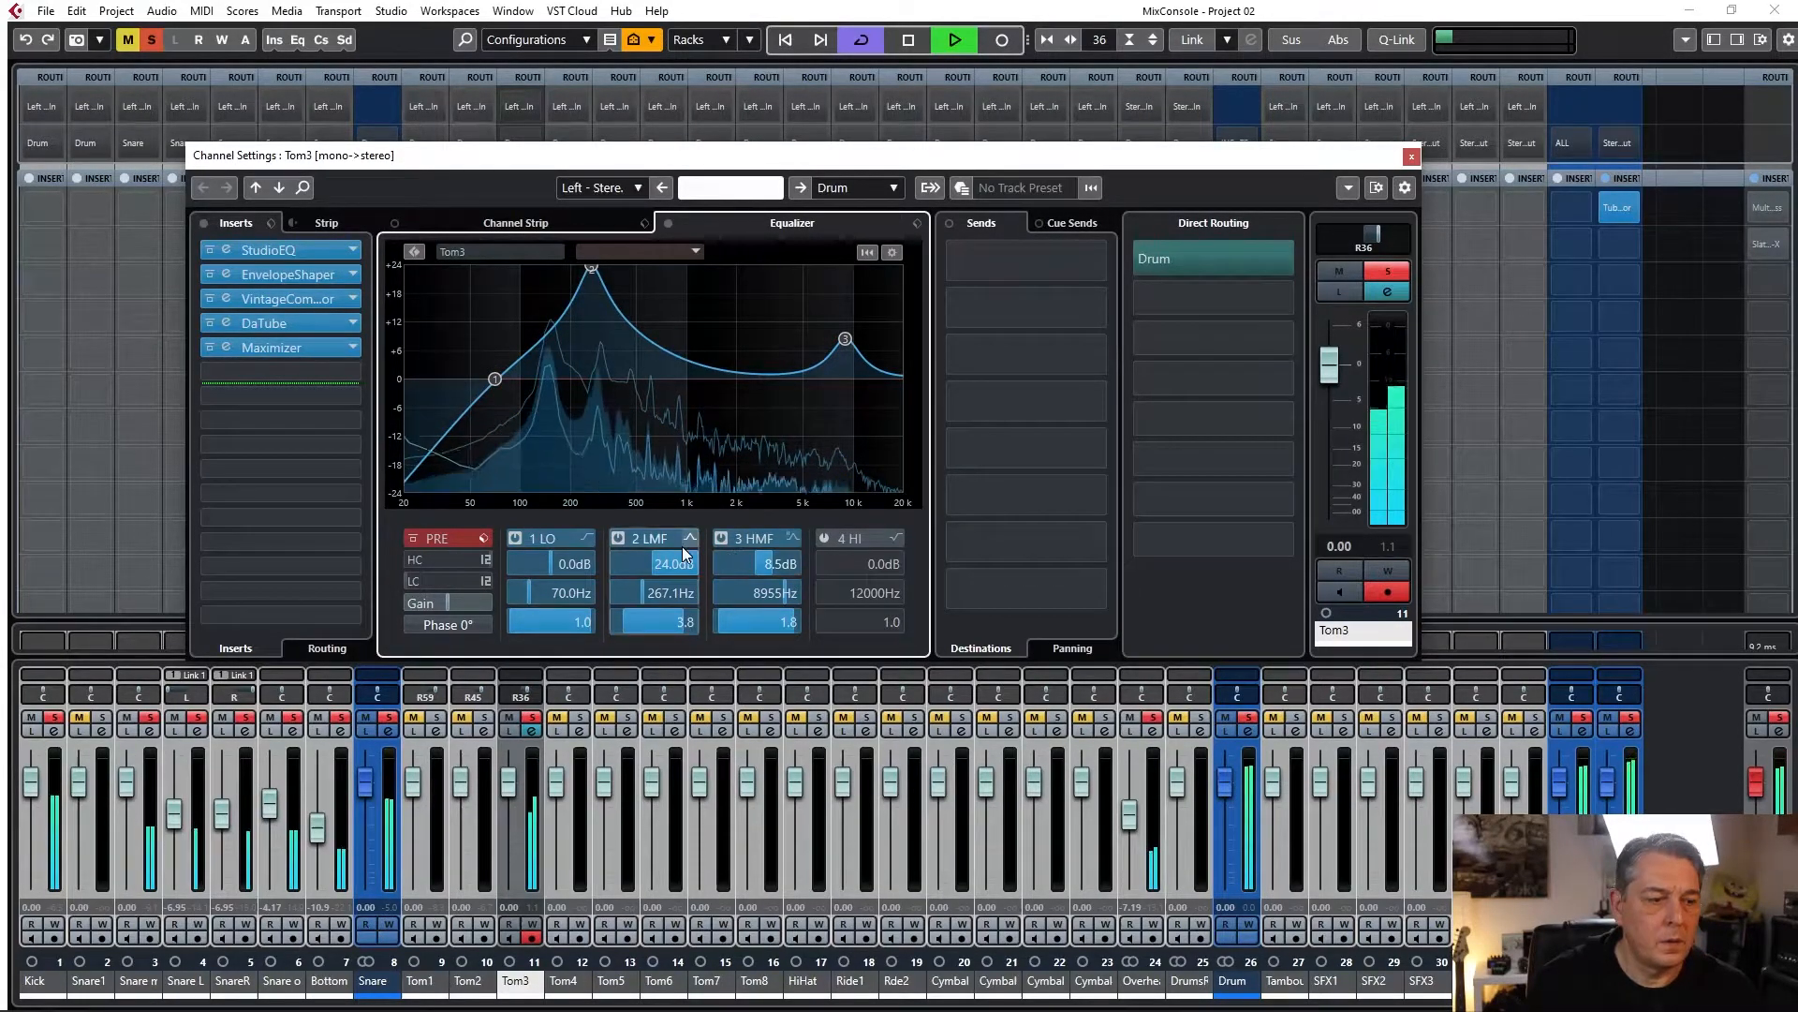
left_click_drag(652, 563, 565, 712)
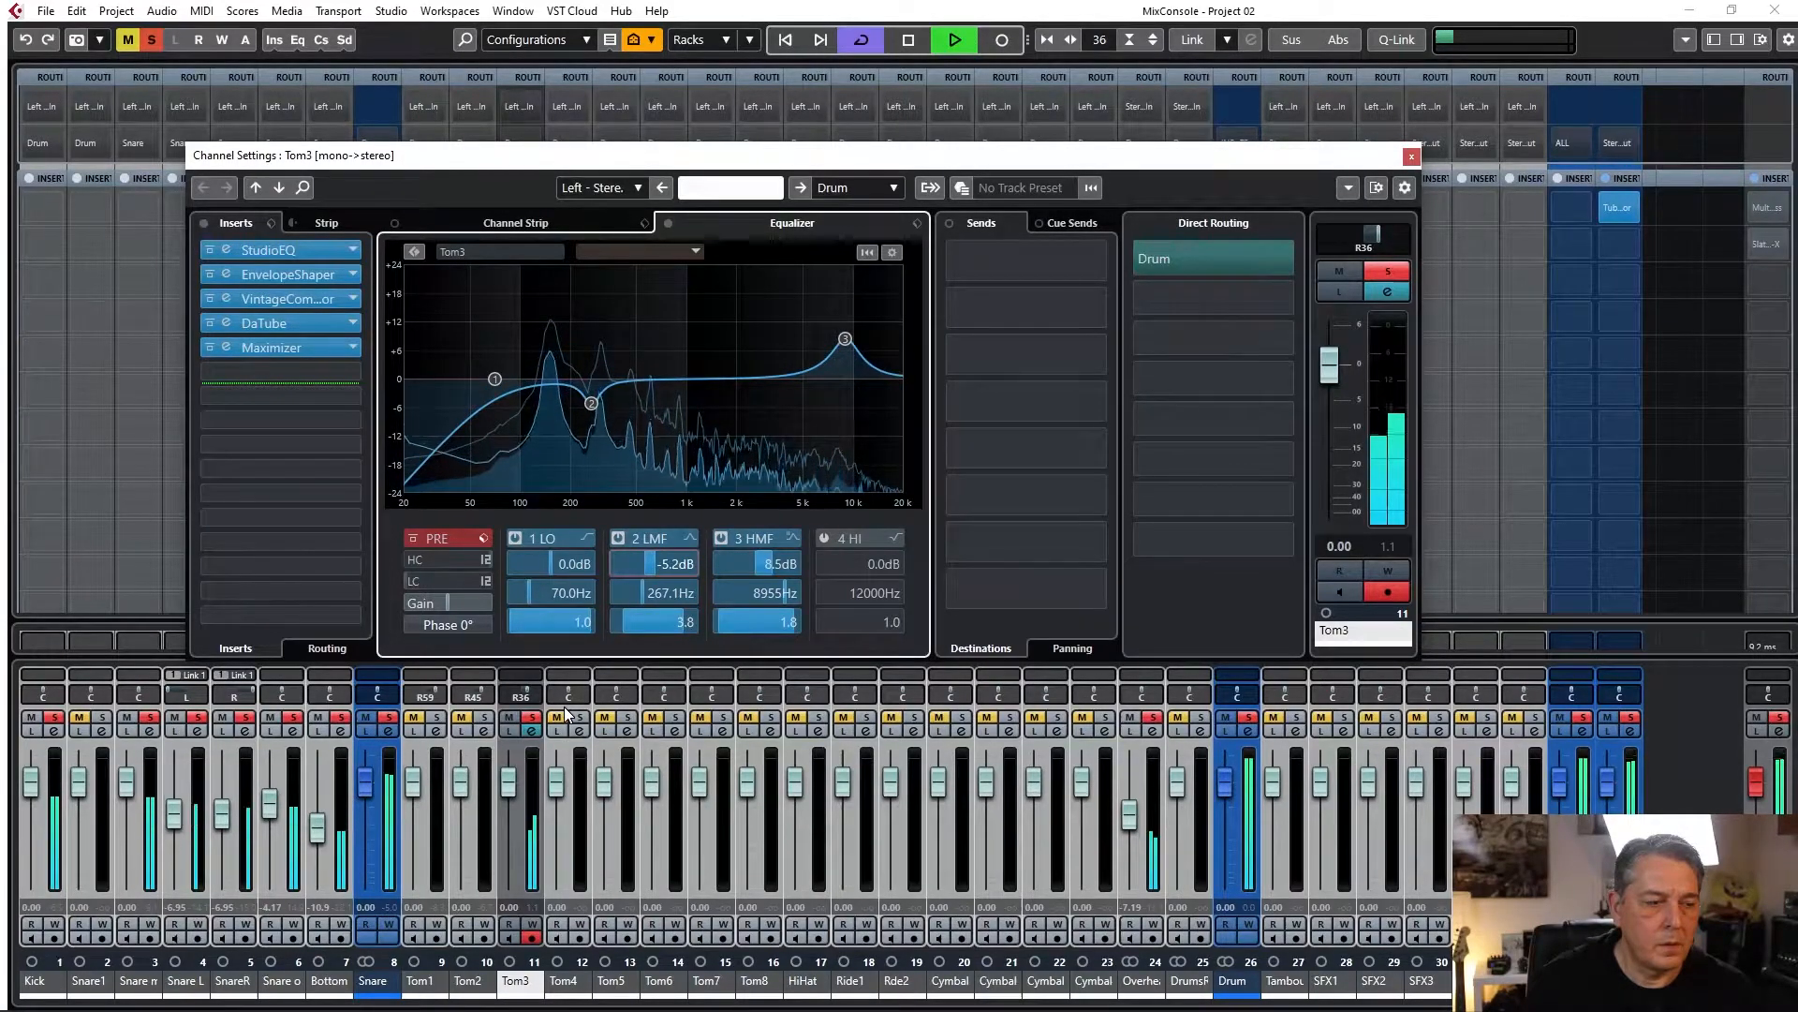
left_click_drag(565, 708, 565, 708)
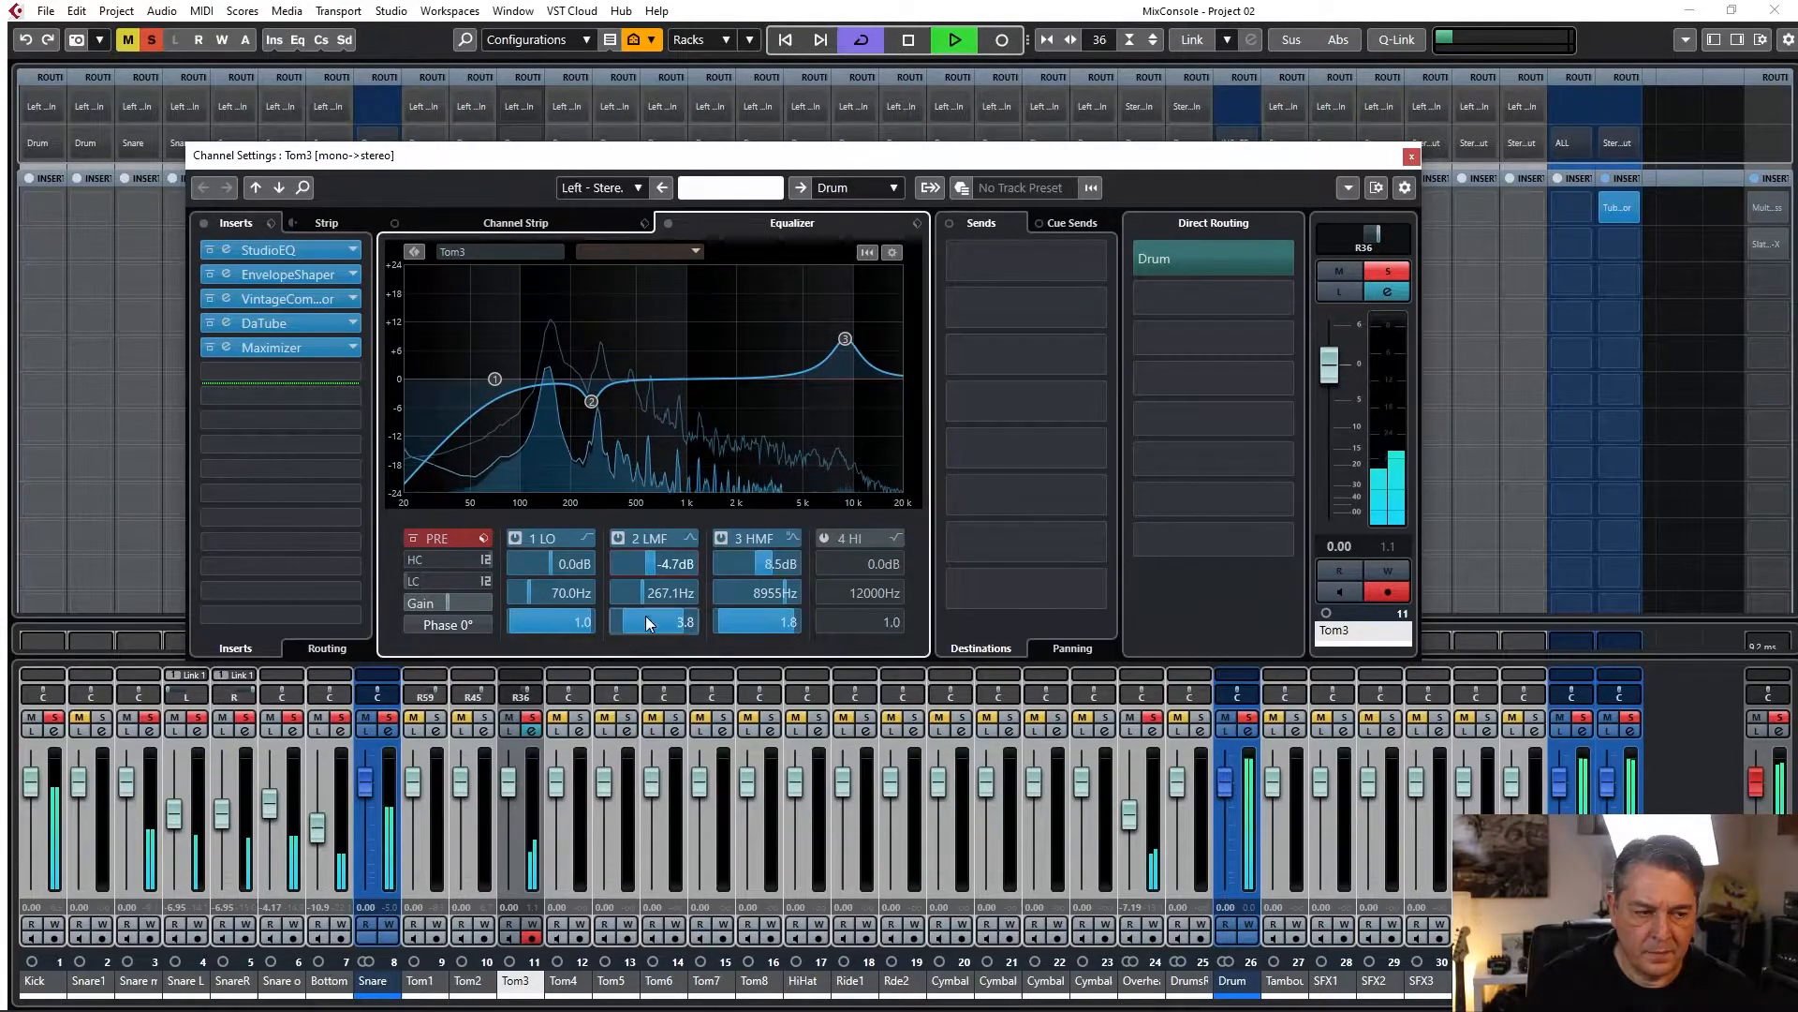
left_click_drag(656, 566, 661, 569)
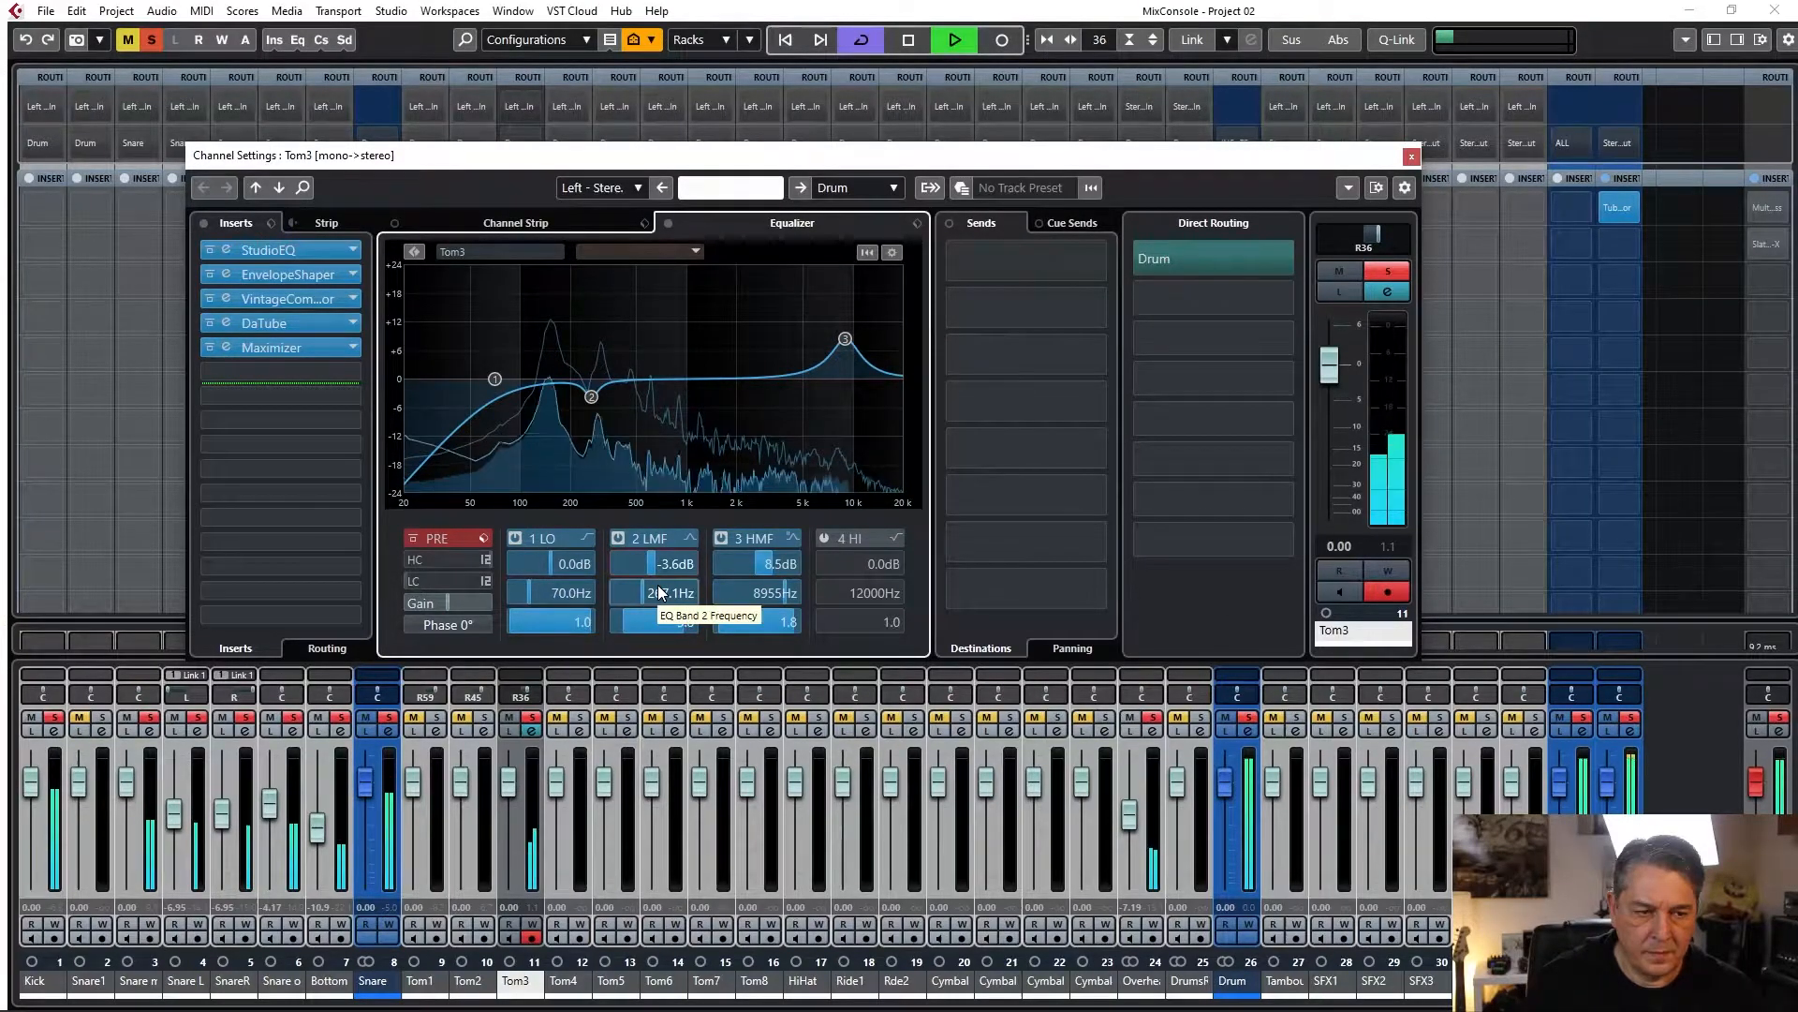
key("space")
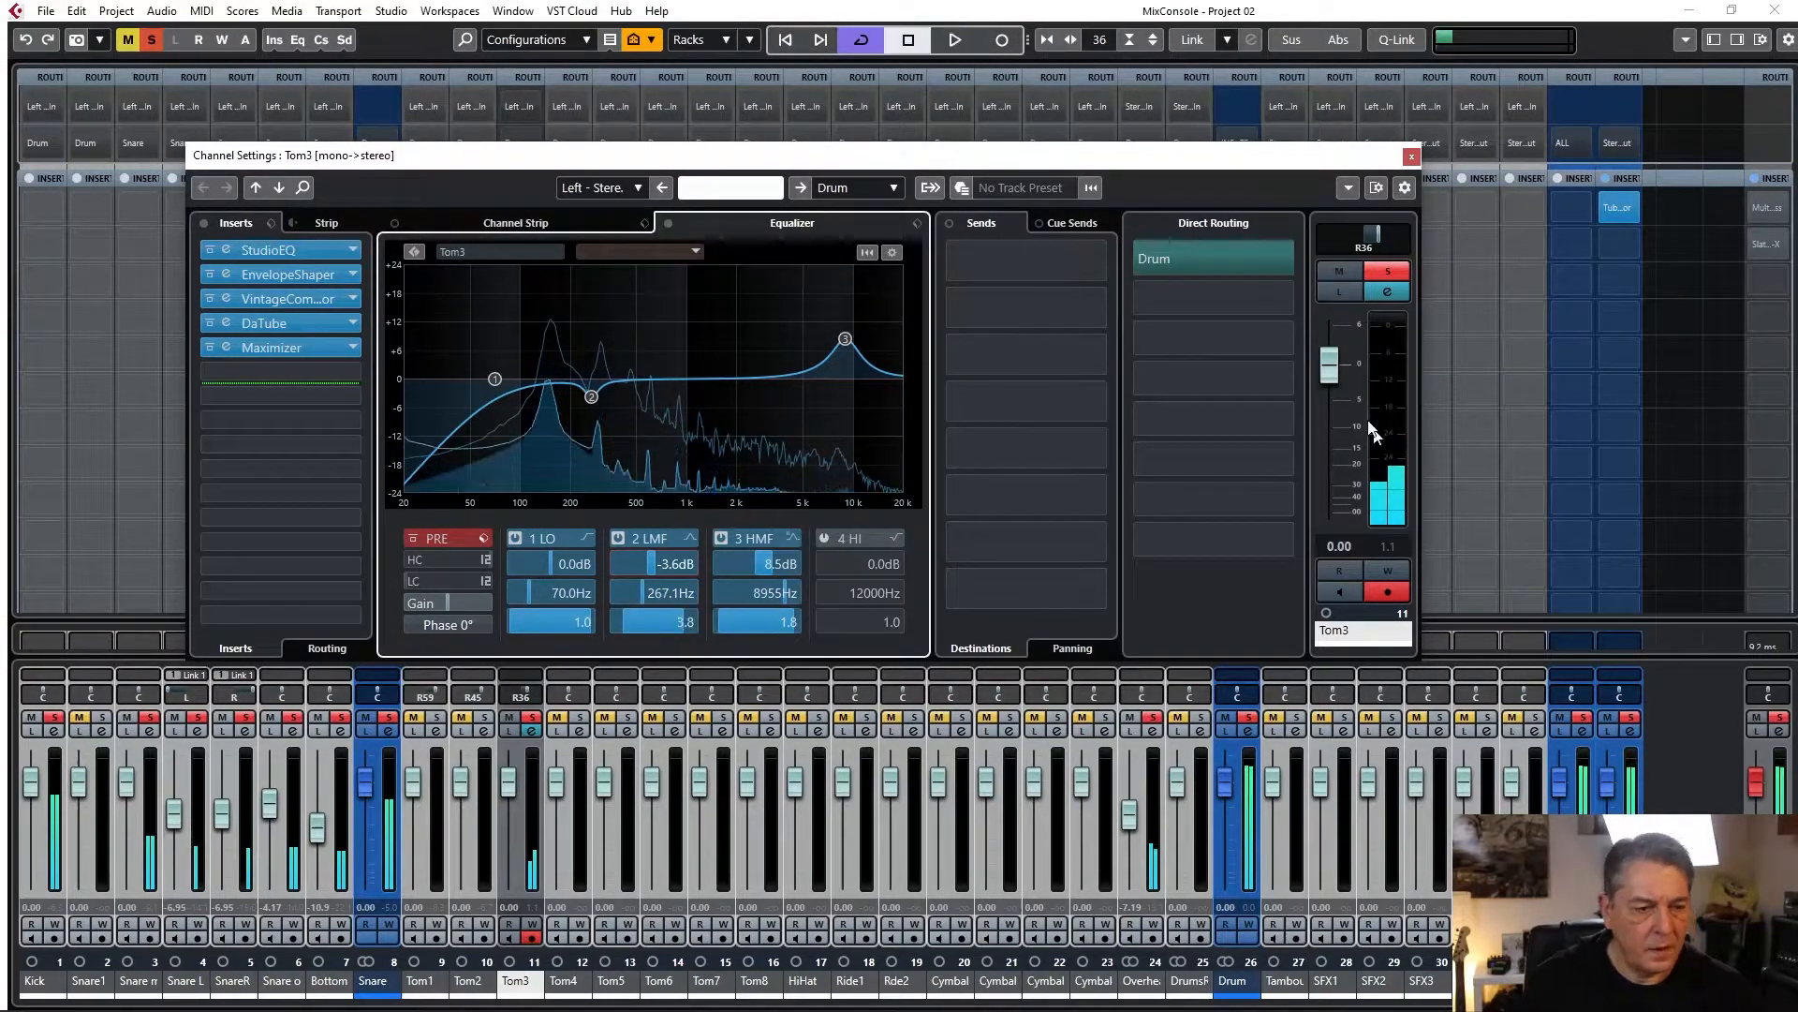
Take Tom3 off solo and set the frequency of Tom4's 1 LO equalizer band to 70 Hz.
left_click(1412, 156)
left_click(532, 718)
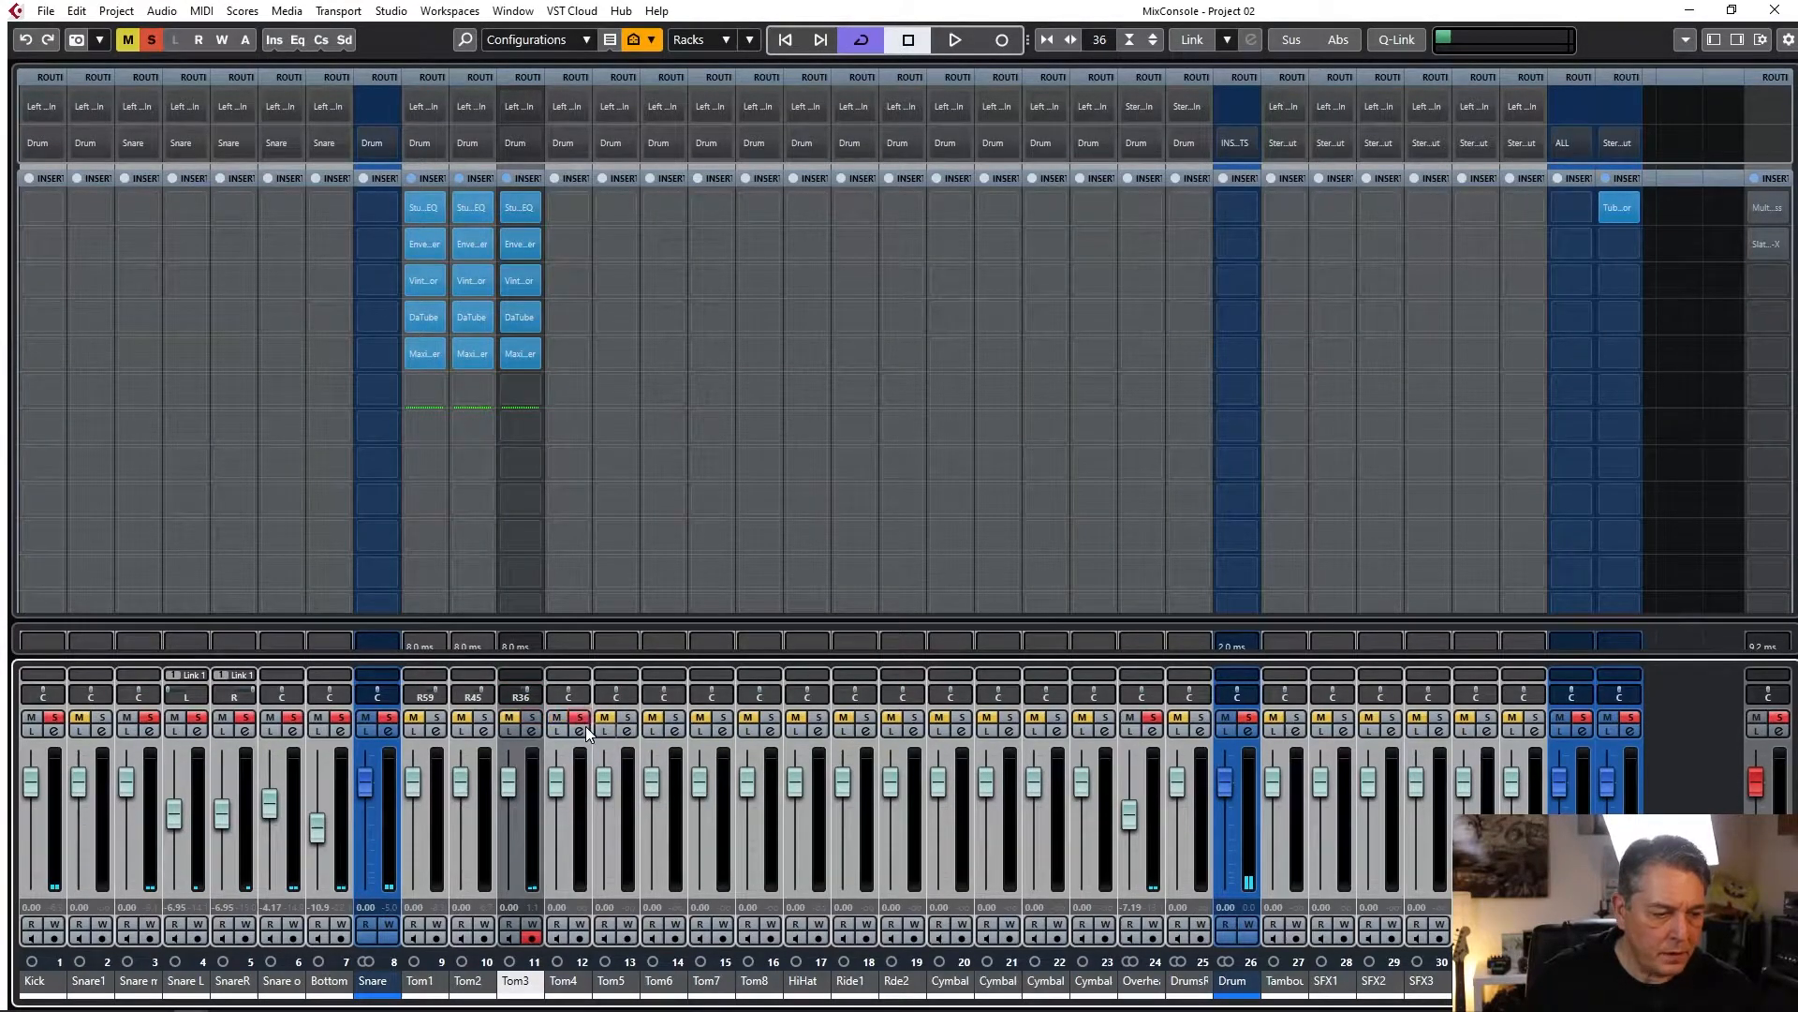
left_click(573, 729)
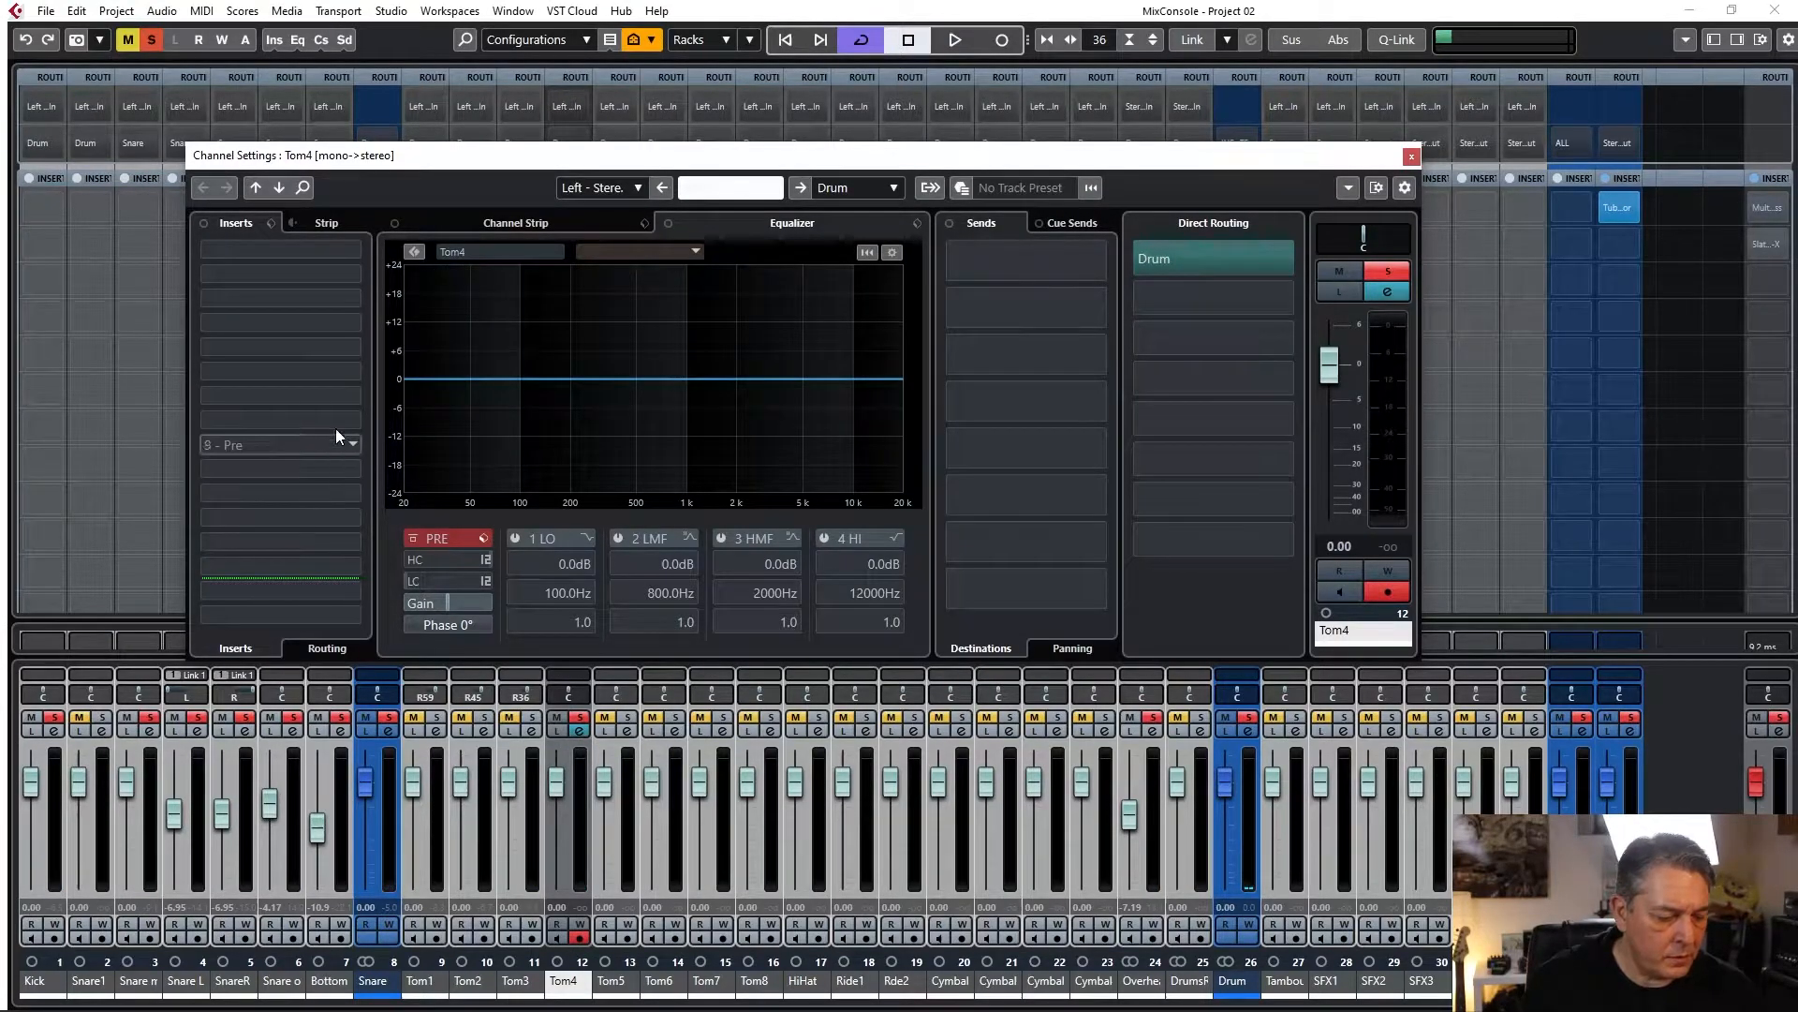
left_click(549, 593)
type("70")
key("Return")
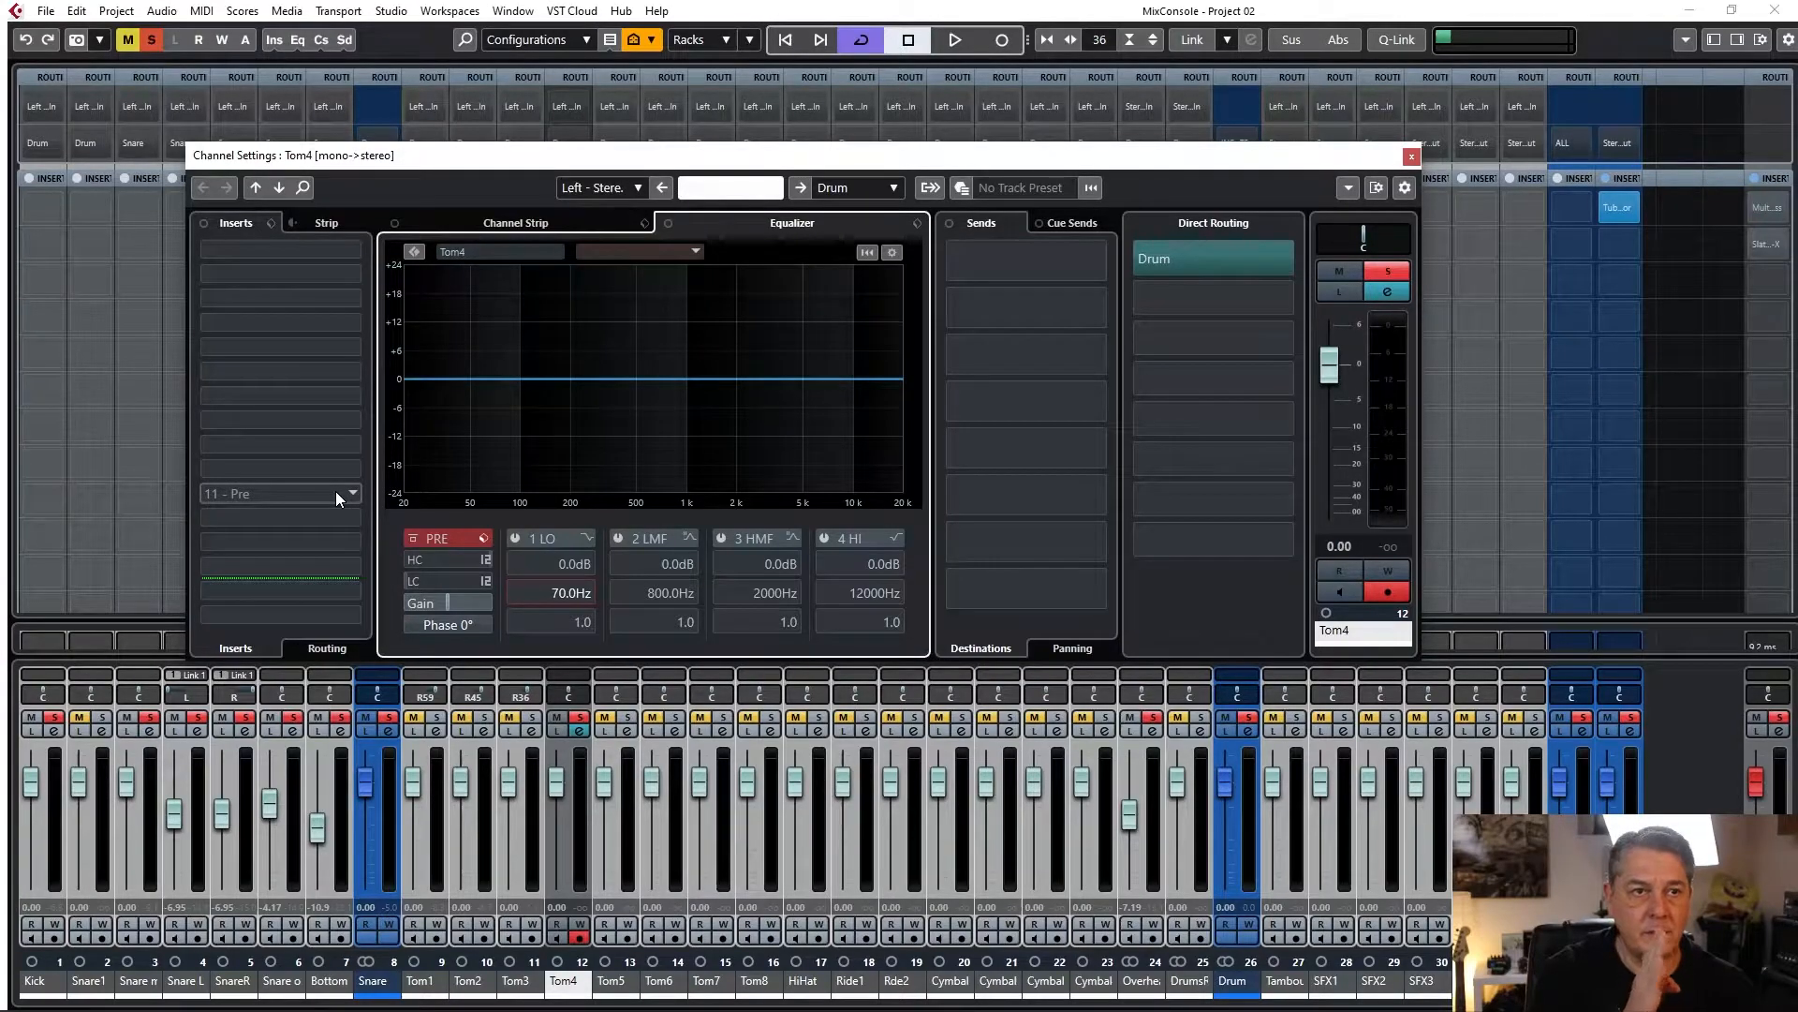
Load the AM Toms FX chain preset into Tom4's inserts.
left_click(271, 223)
left_click(344, 246)
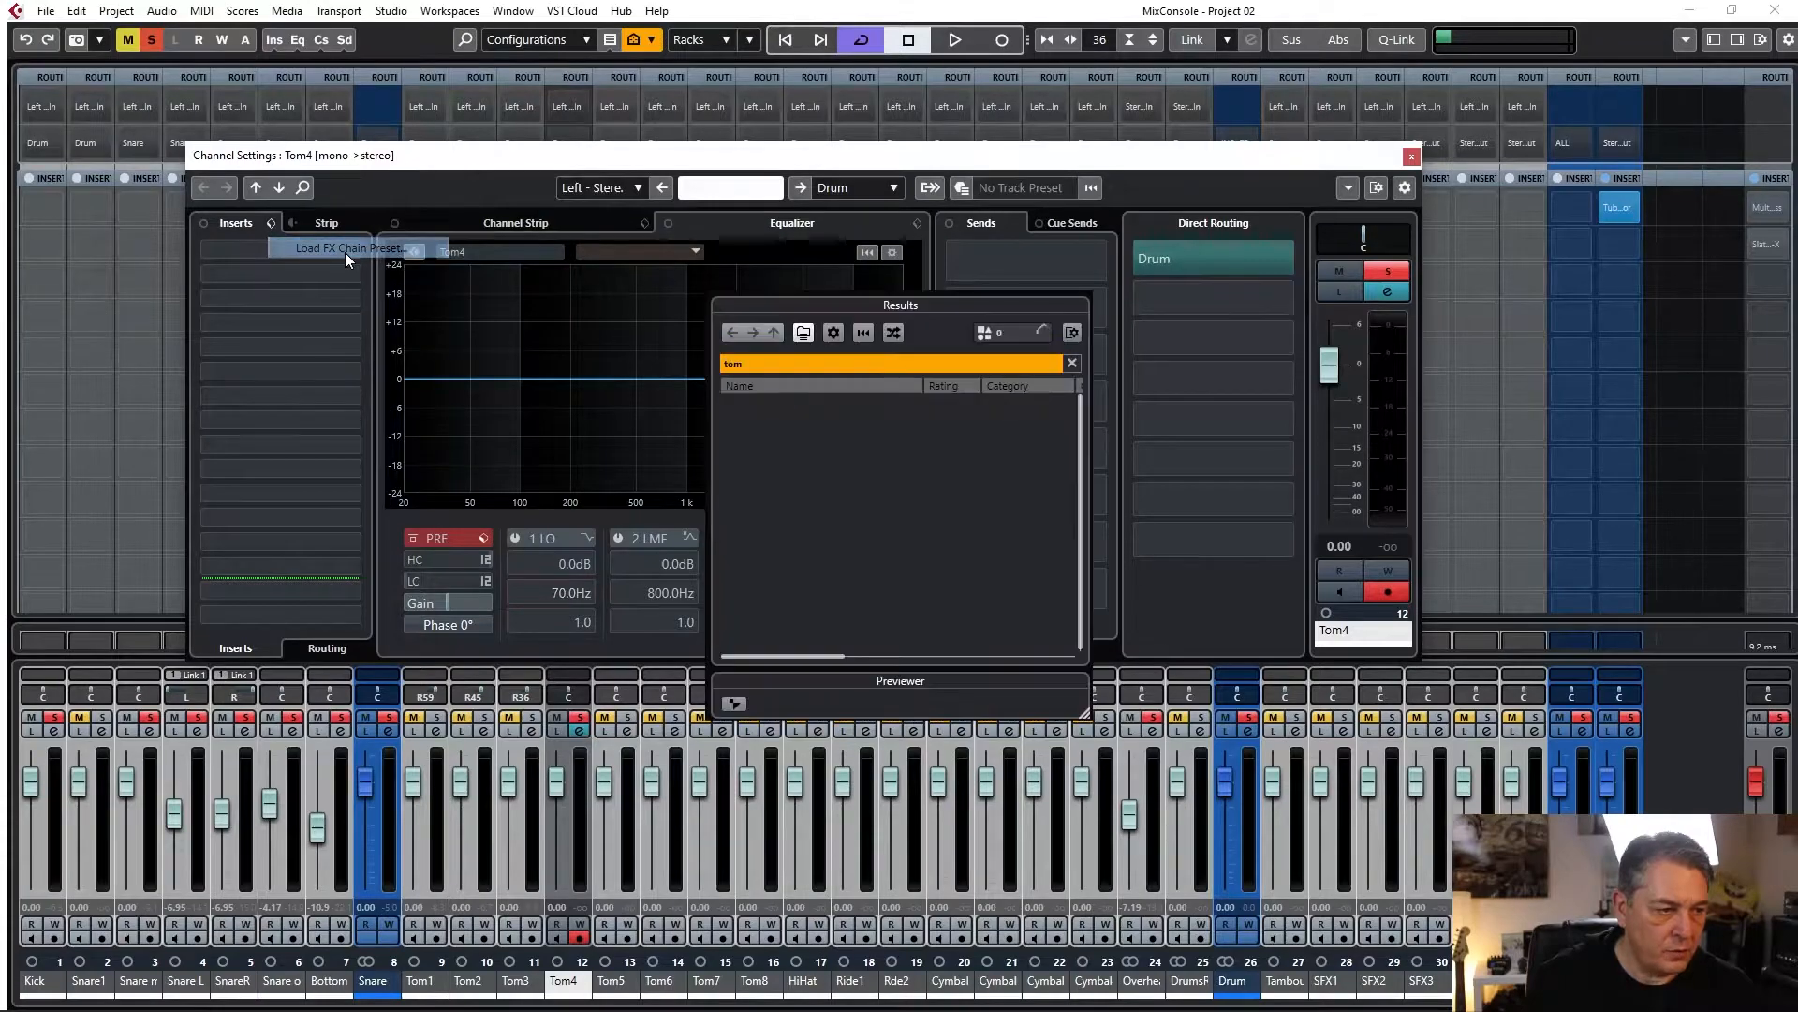
double_click(767, 410)
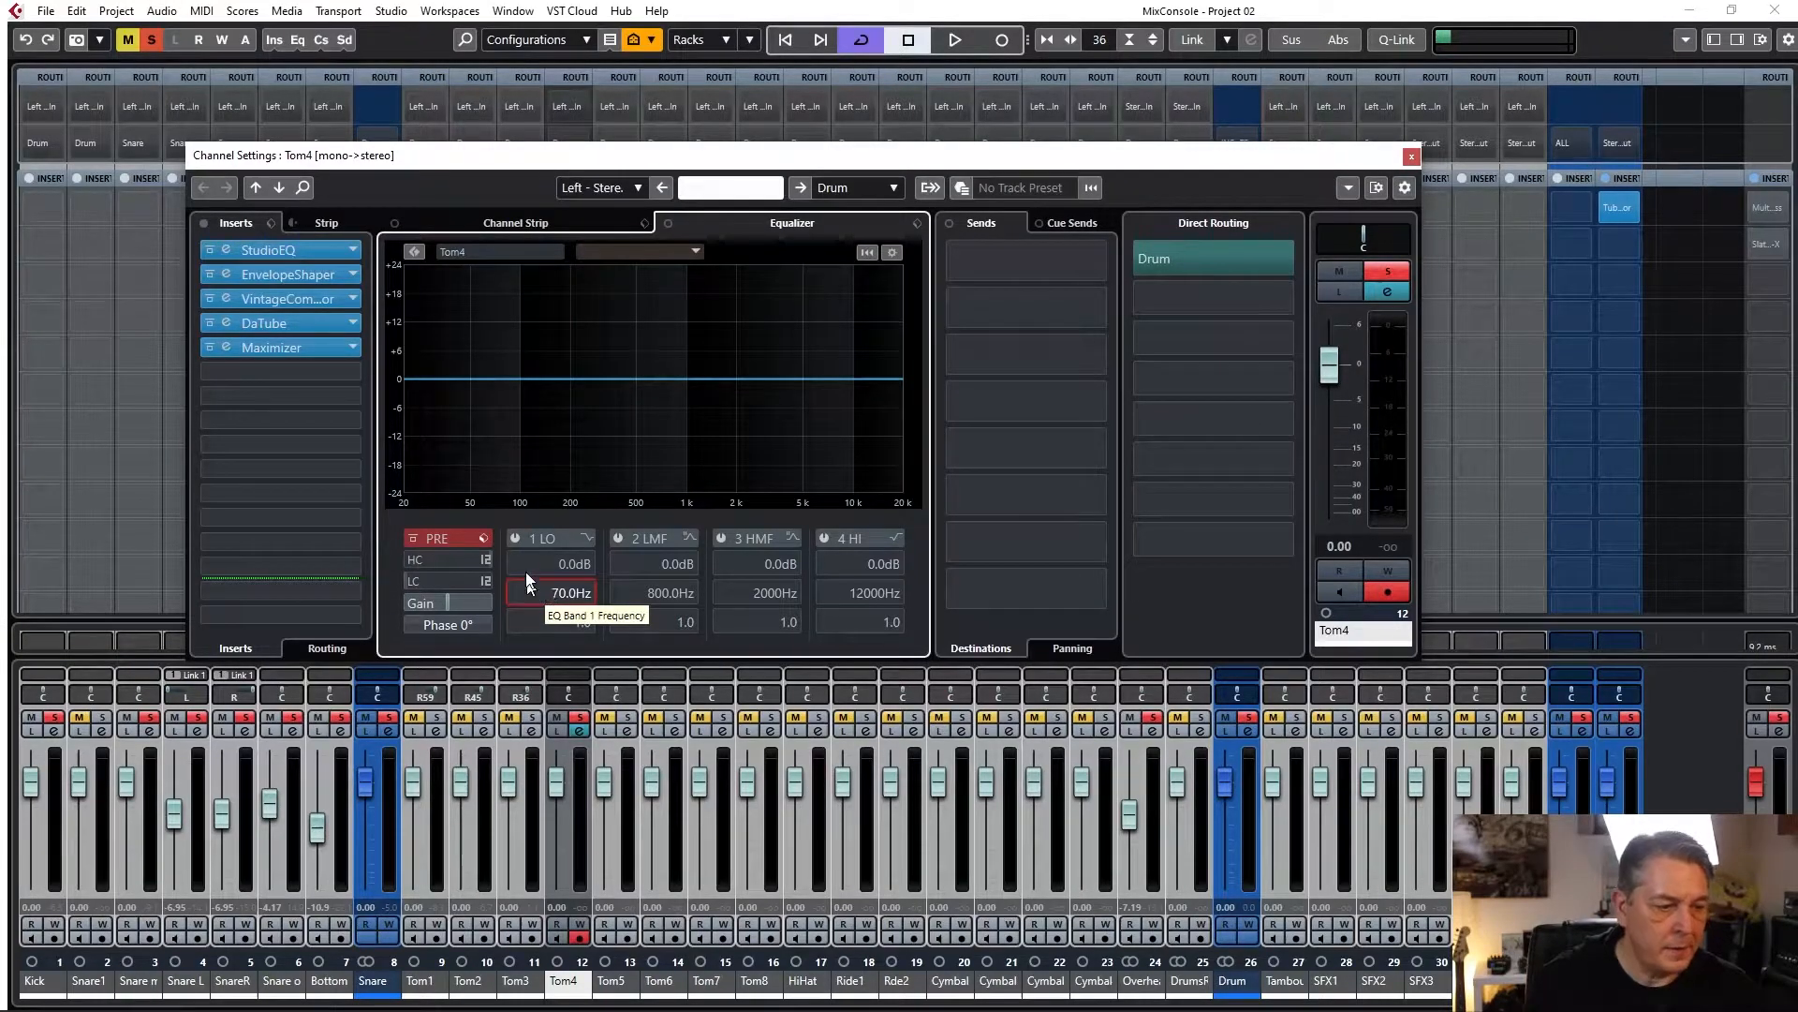
Enable Tom4's 1 LO equalizer band and set its filter type to High Pass I.
left_click(515, 538)
left_click(587, 537)
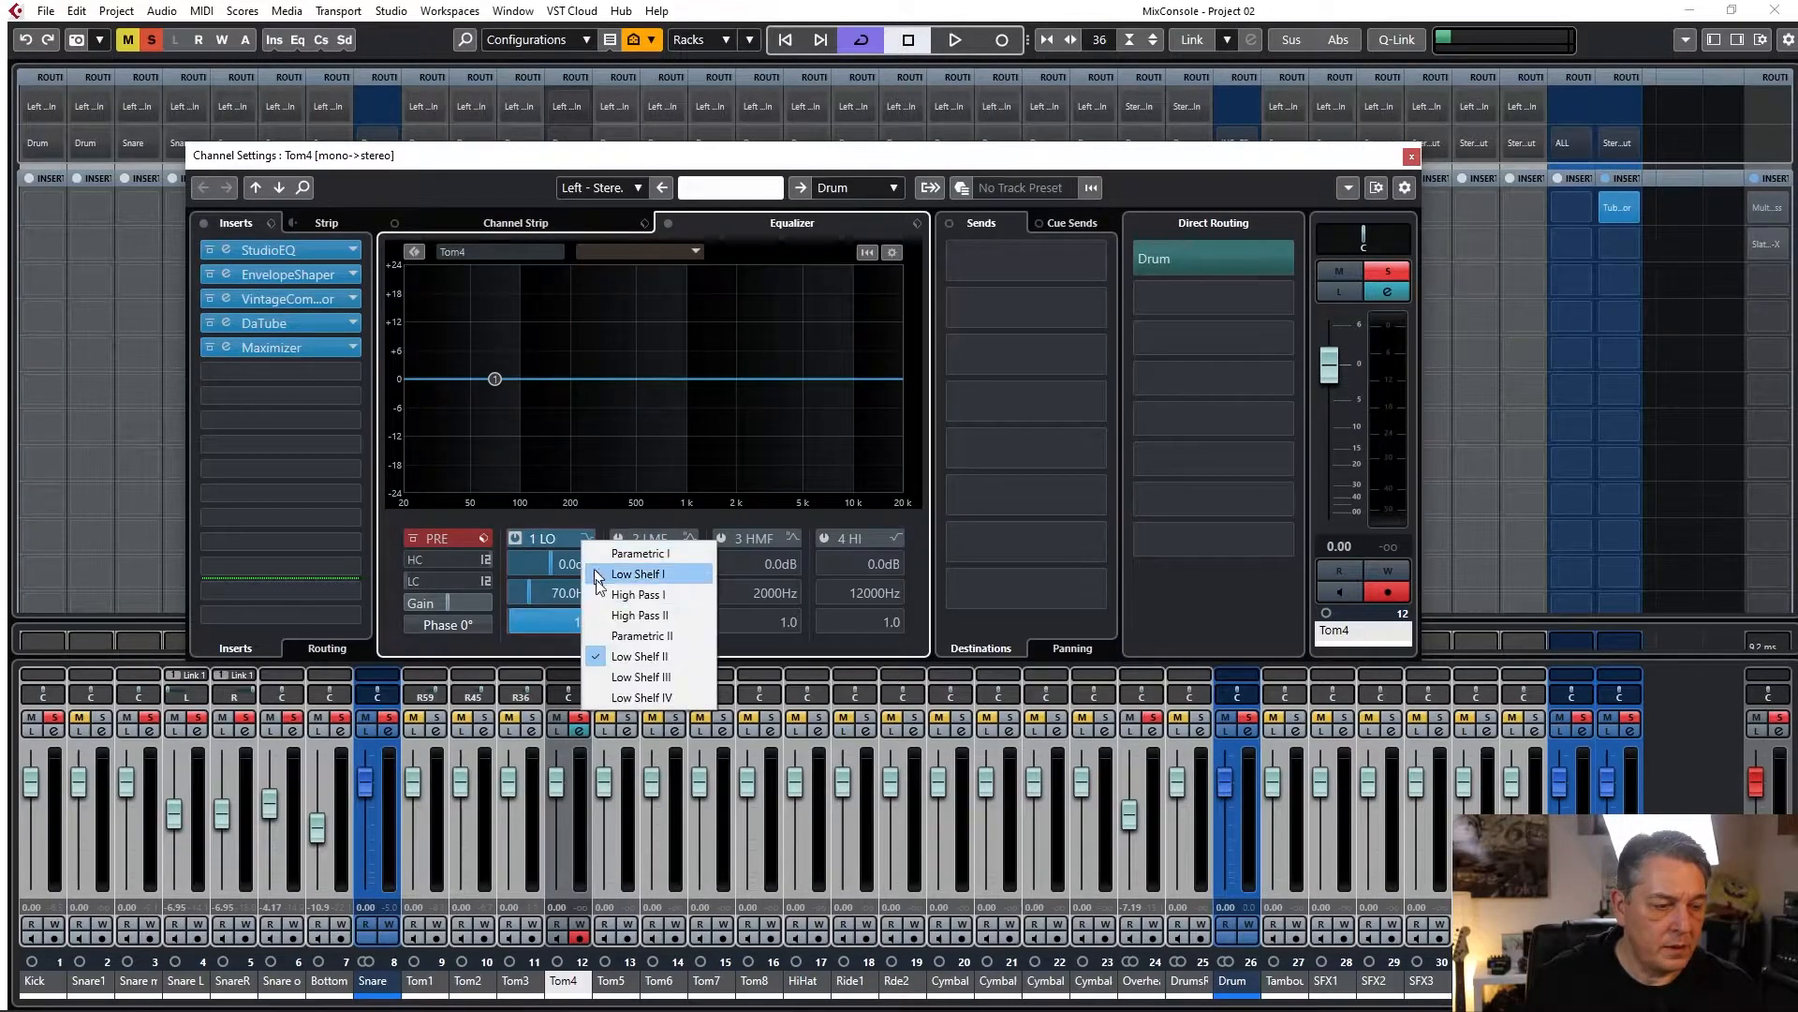
left_click(628, 596)
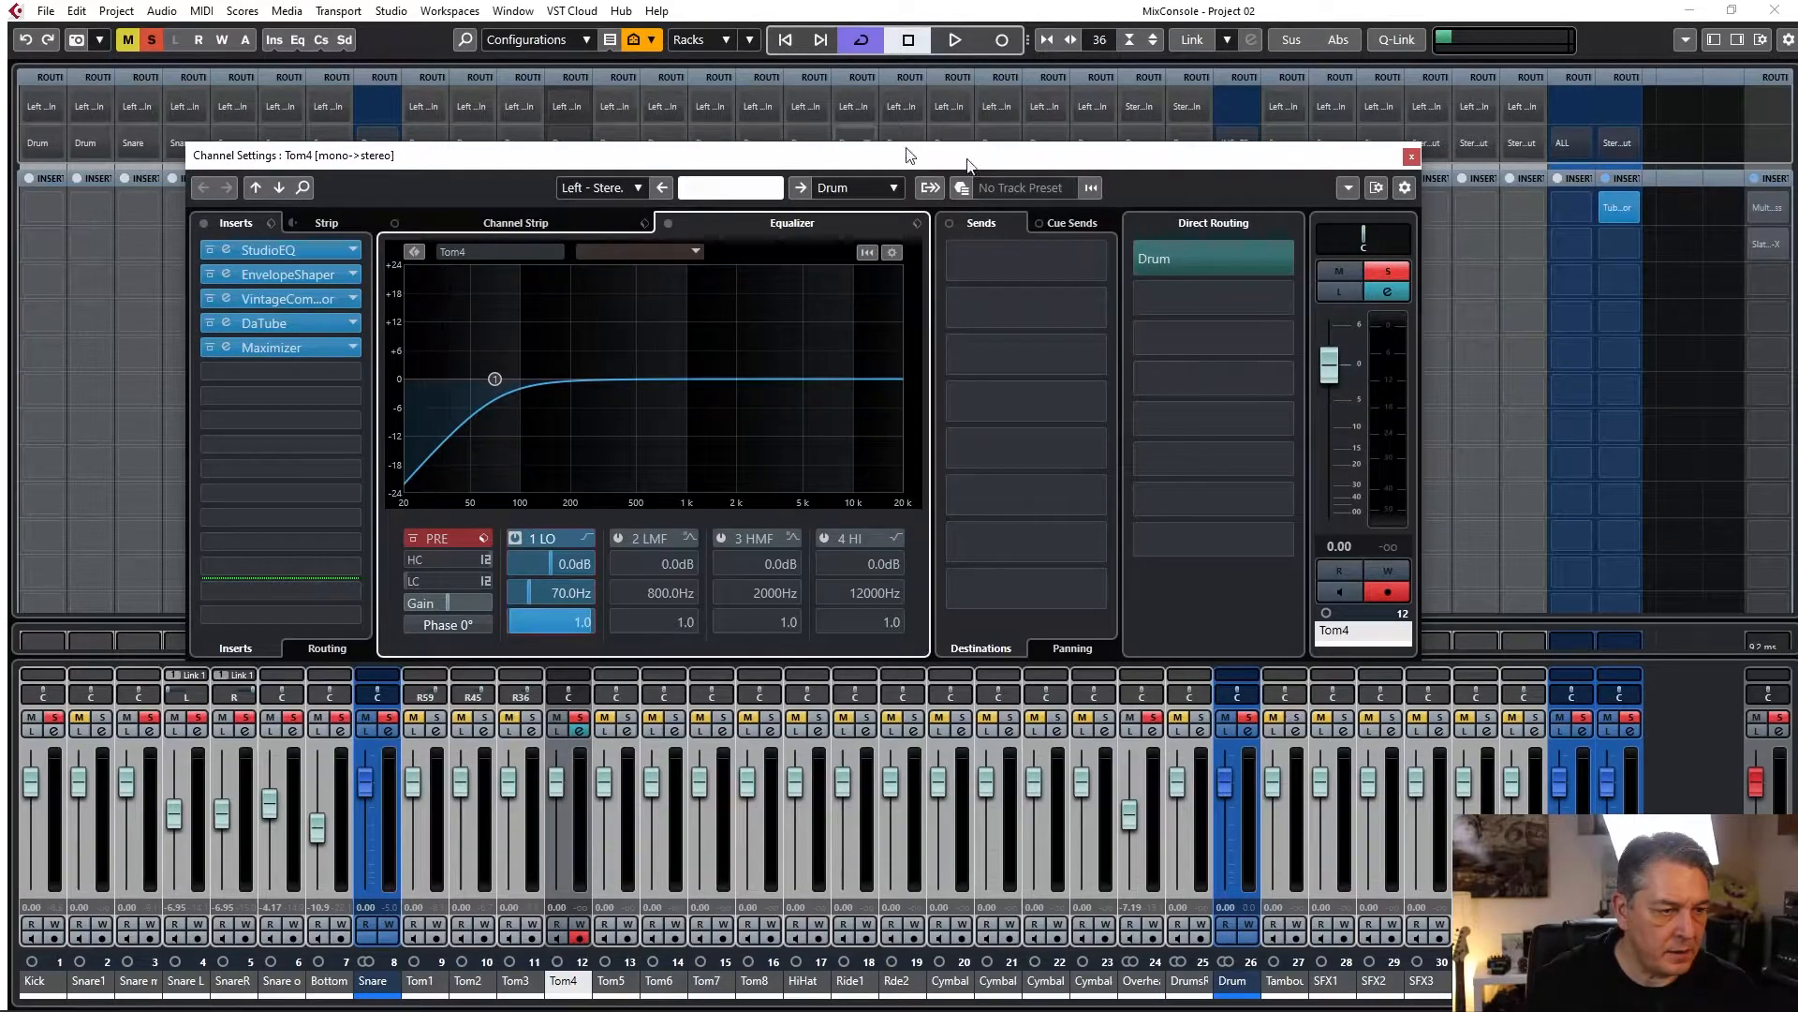
Pan Tom4 to R14 and audition it in the project window with Tom3 and Tom2 also soloed.
left_click(1410, 157)
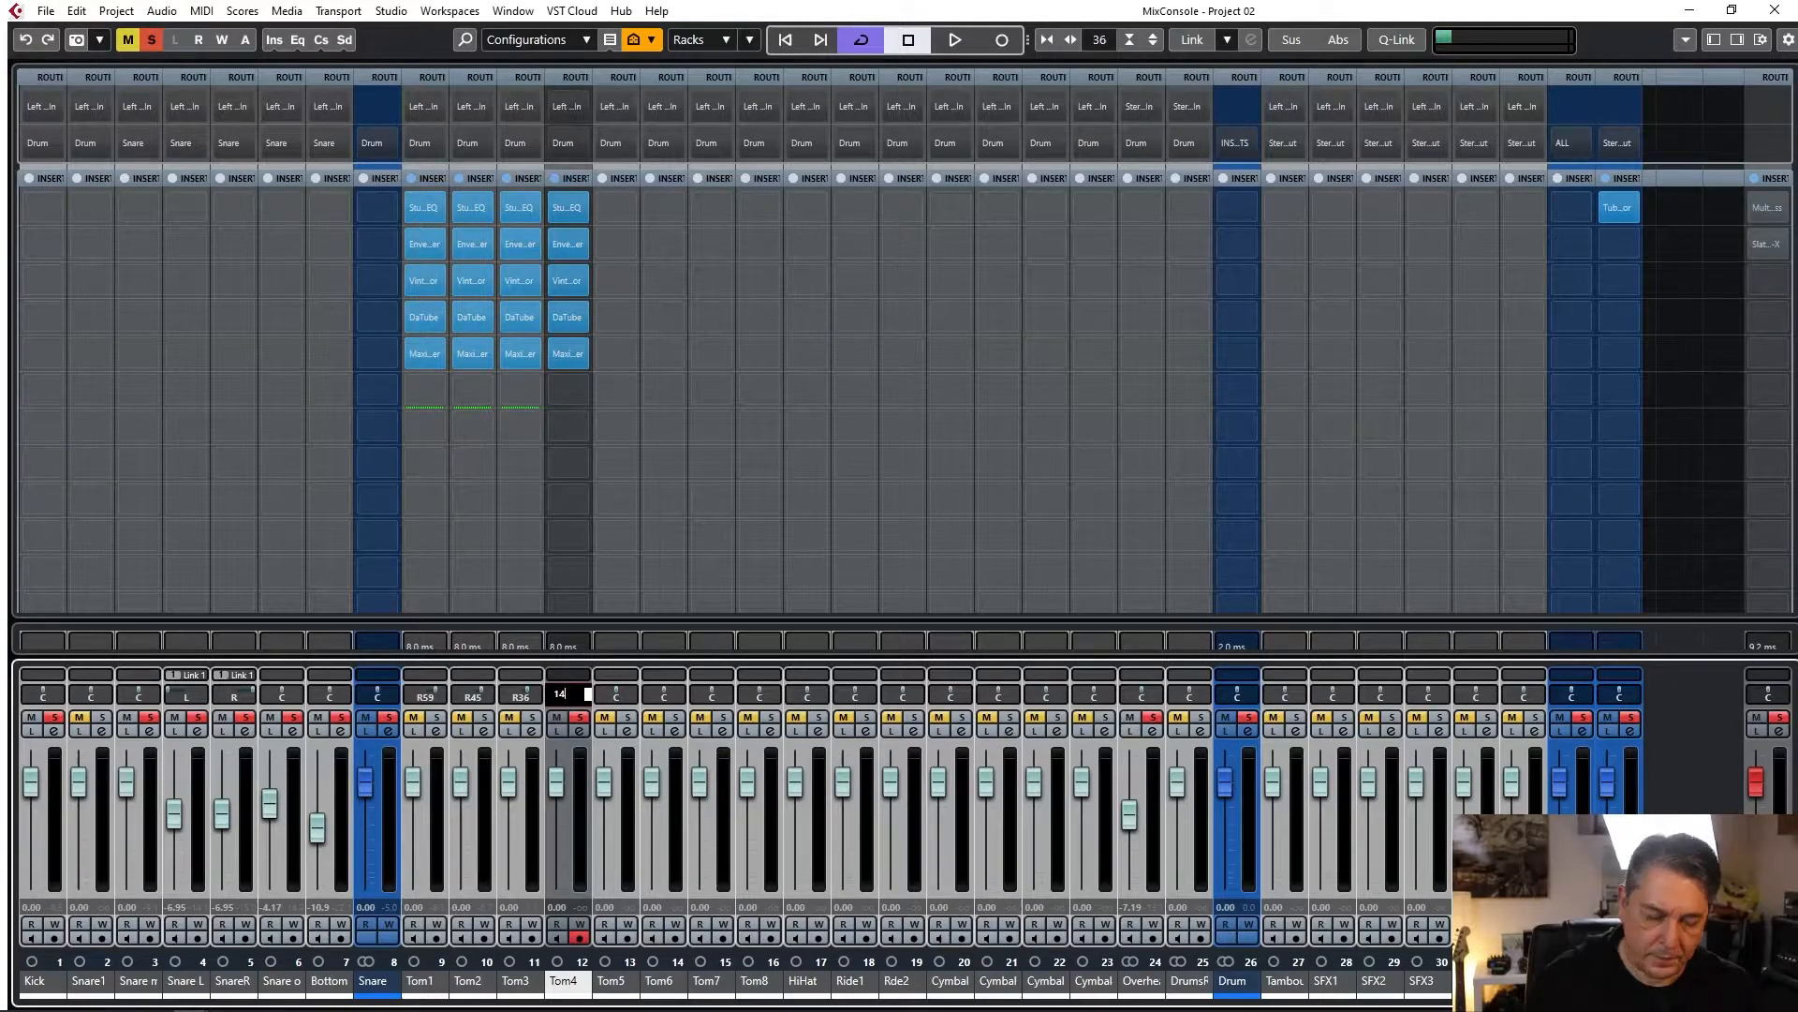
key("Return")
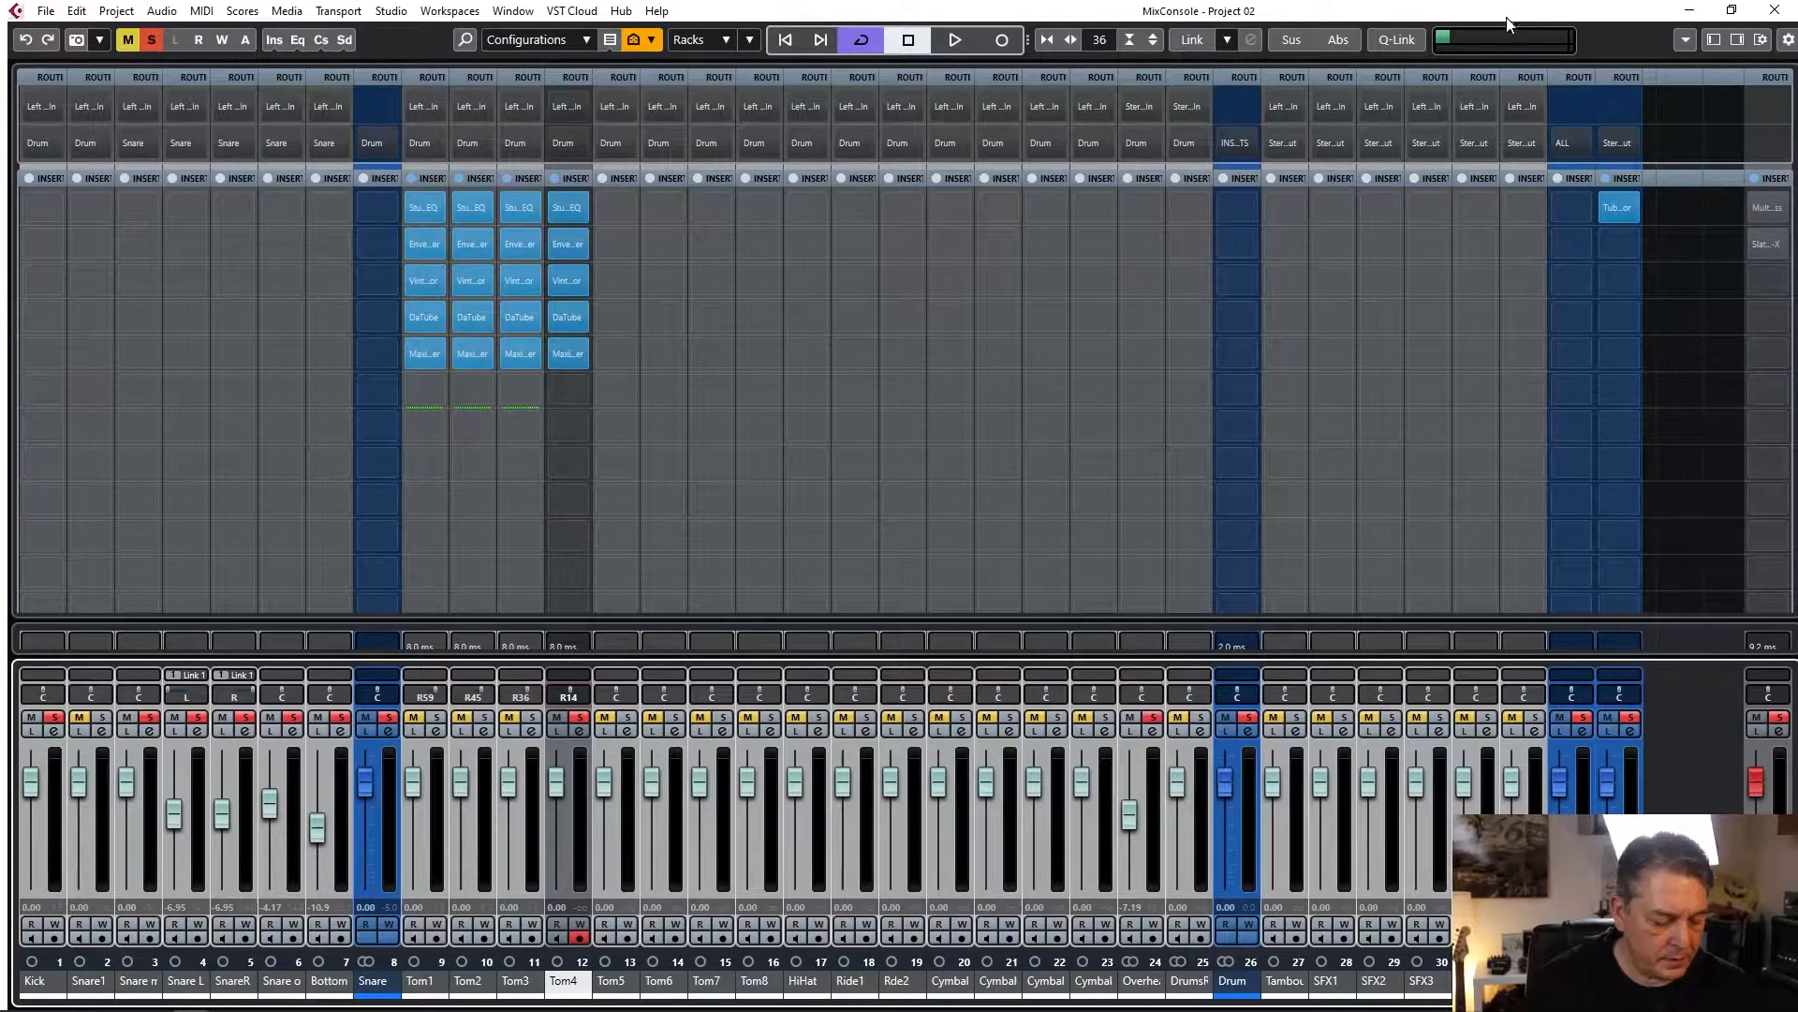
key("F3")
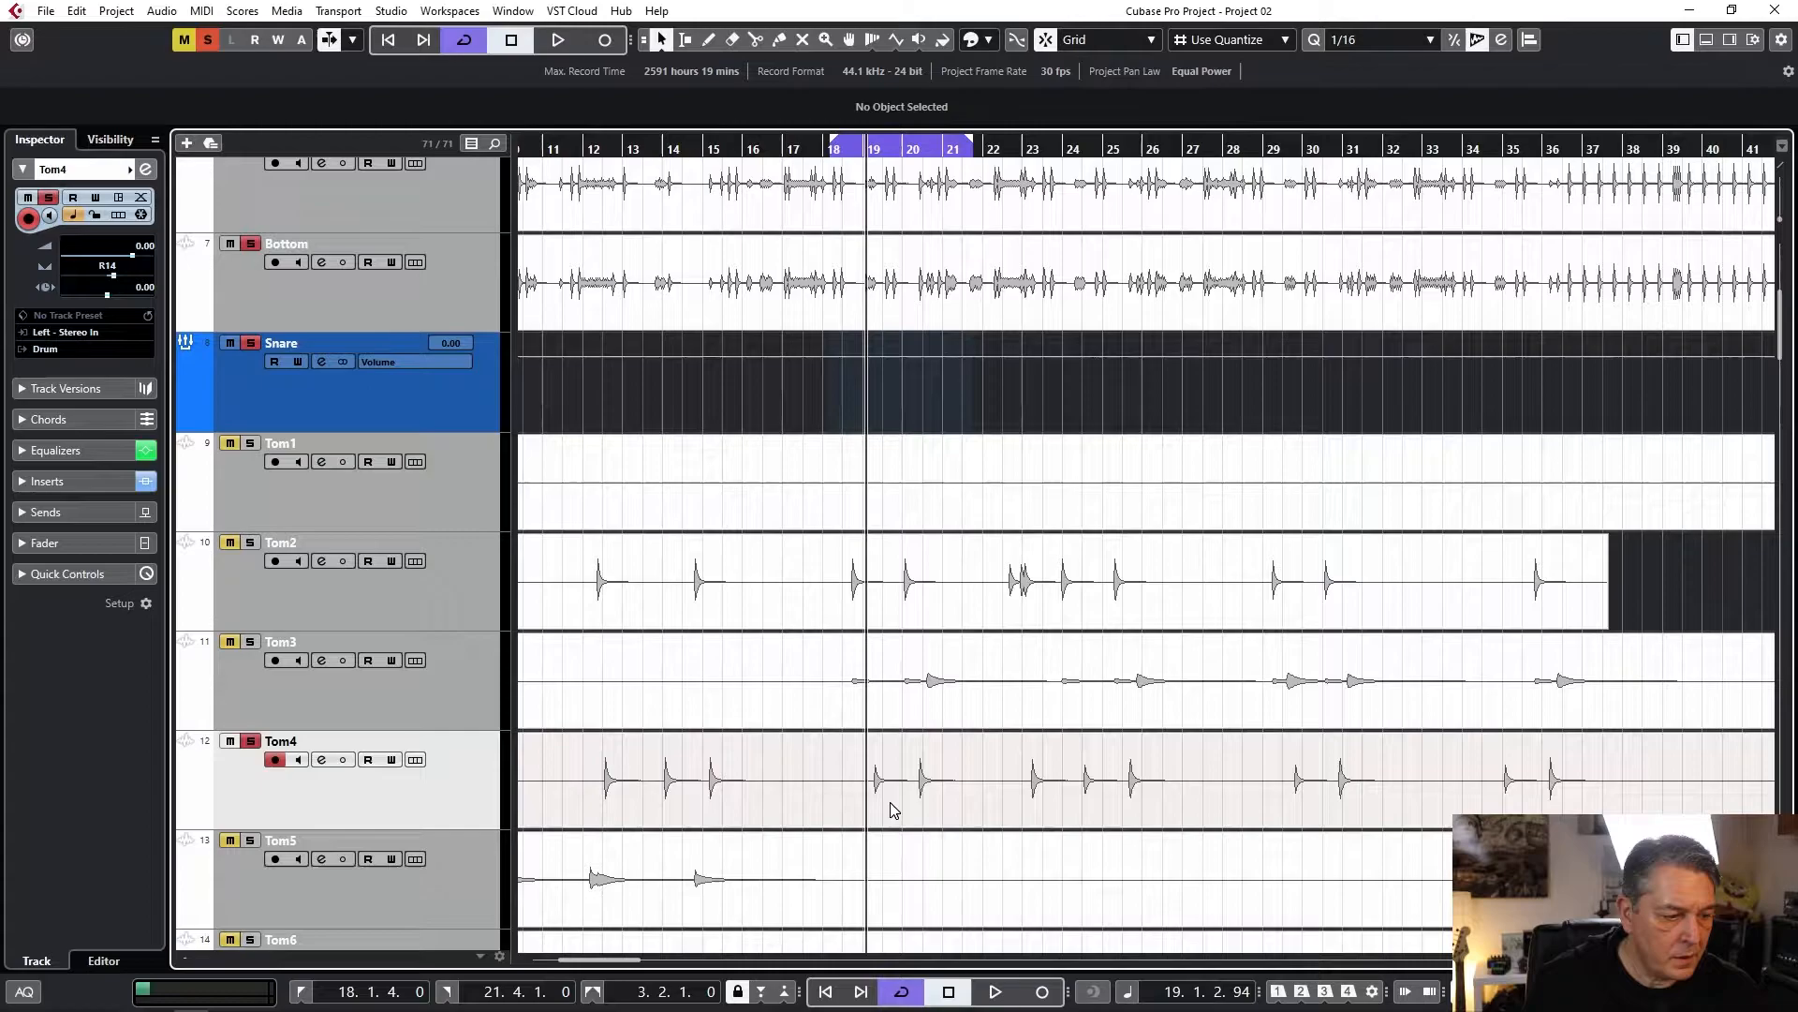
key("space")
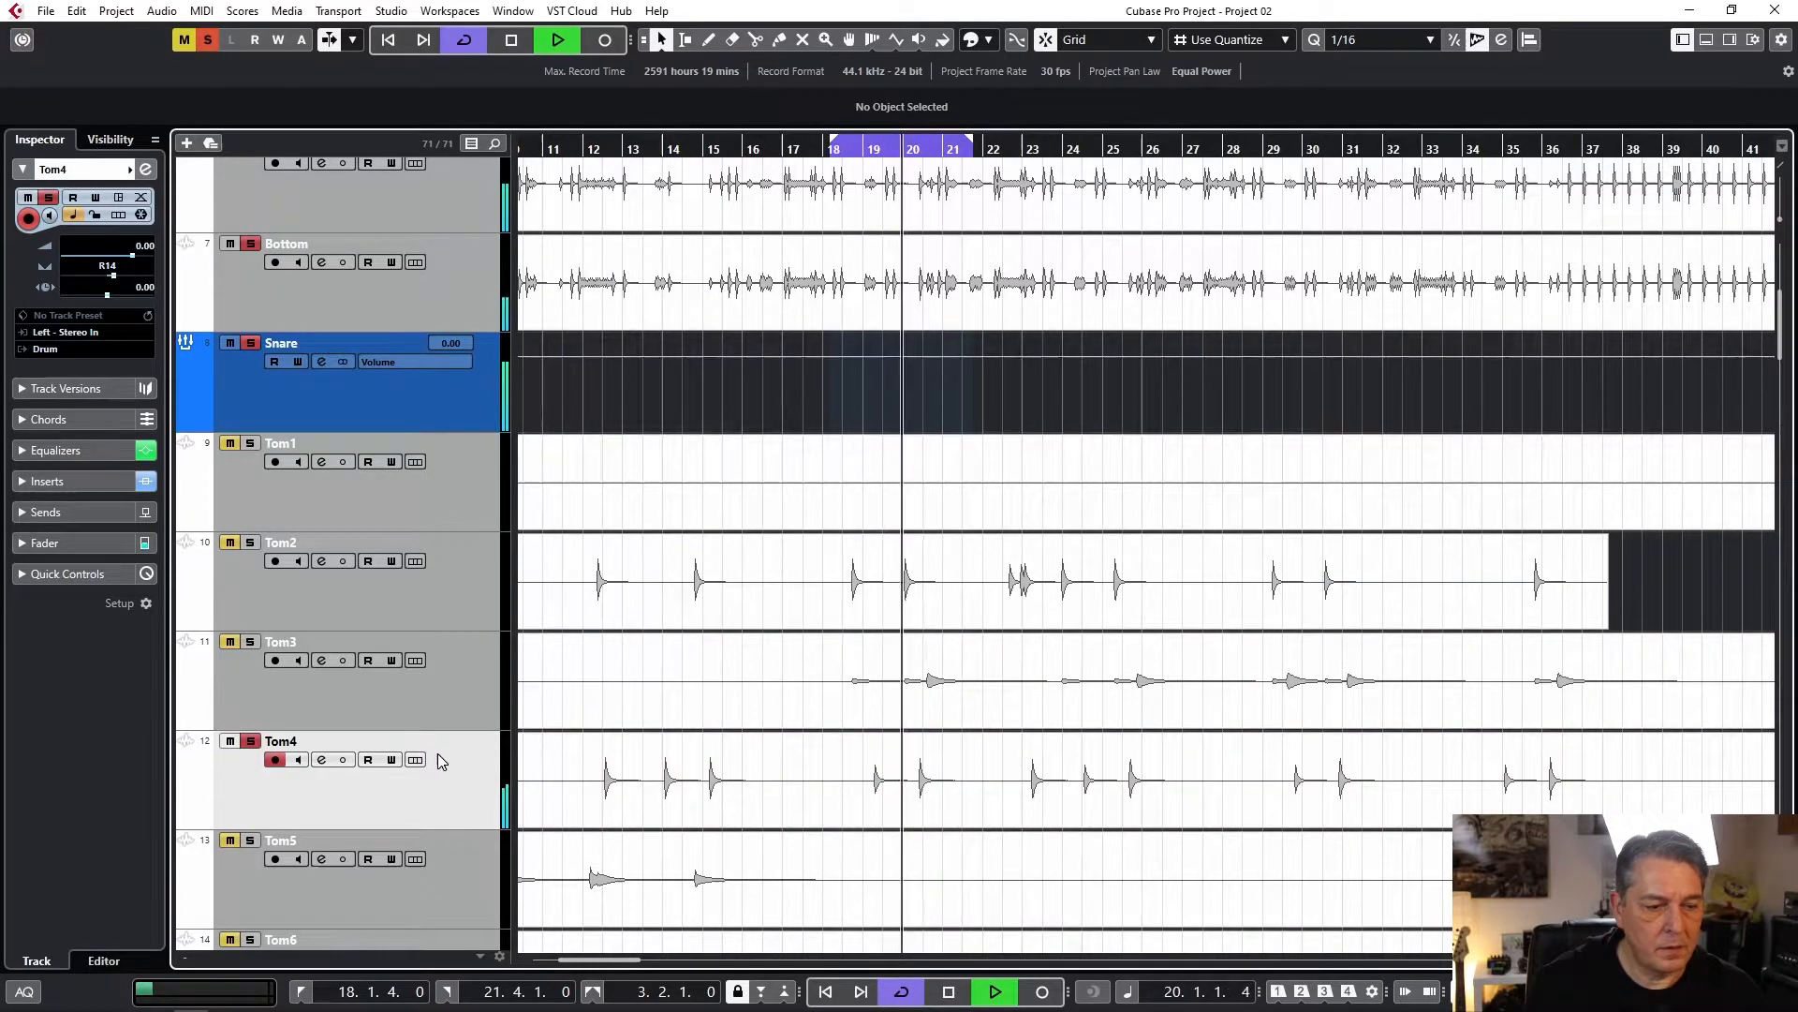
left_click(250, 643)
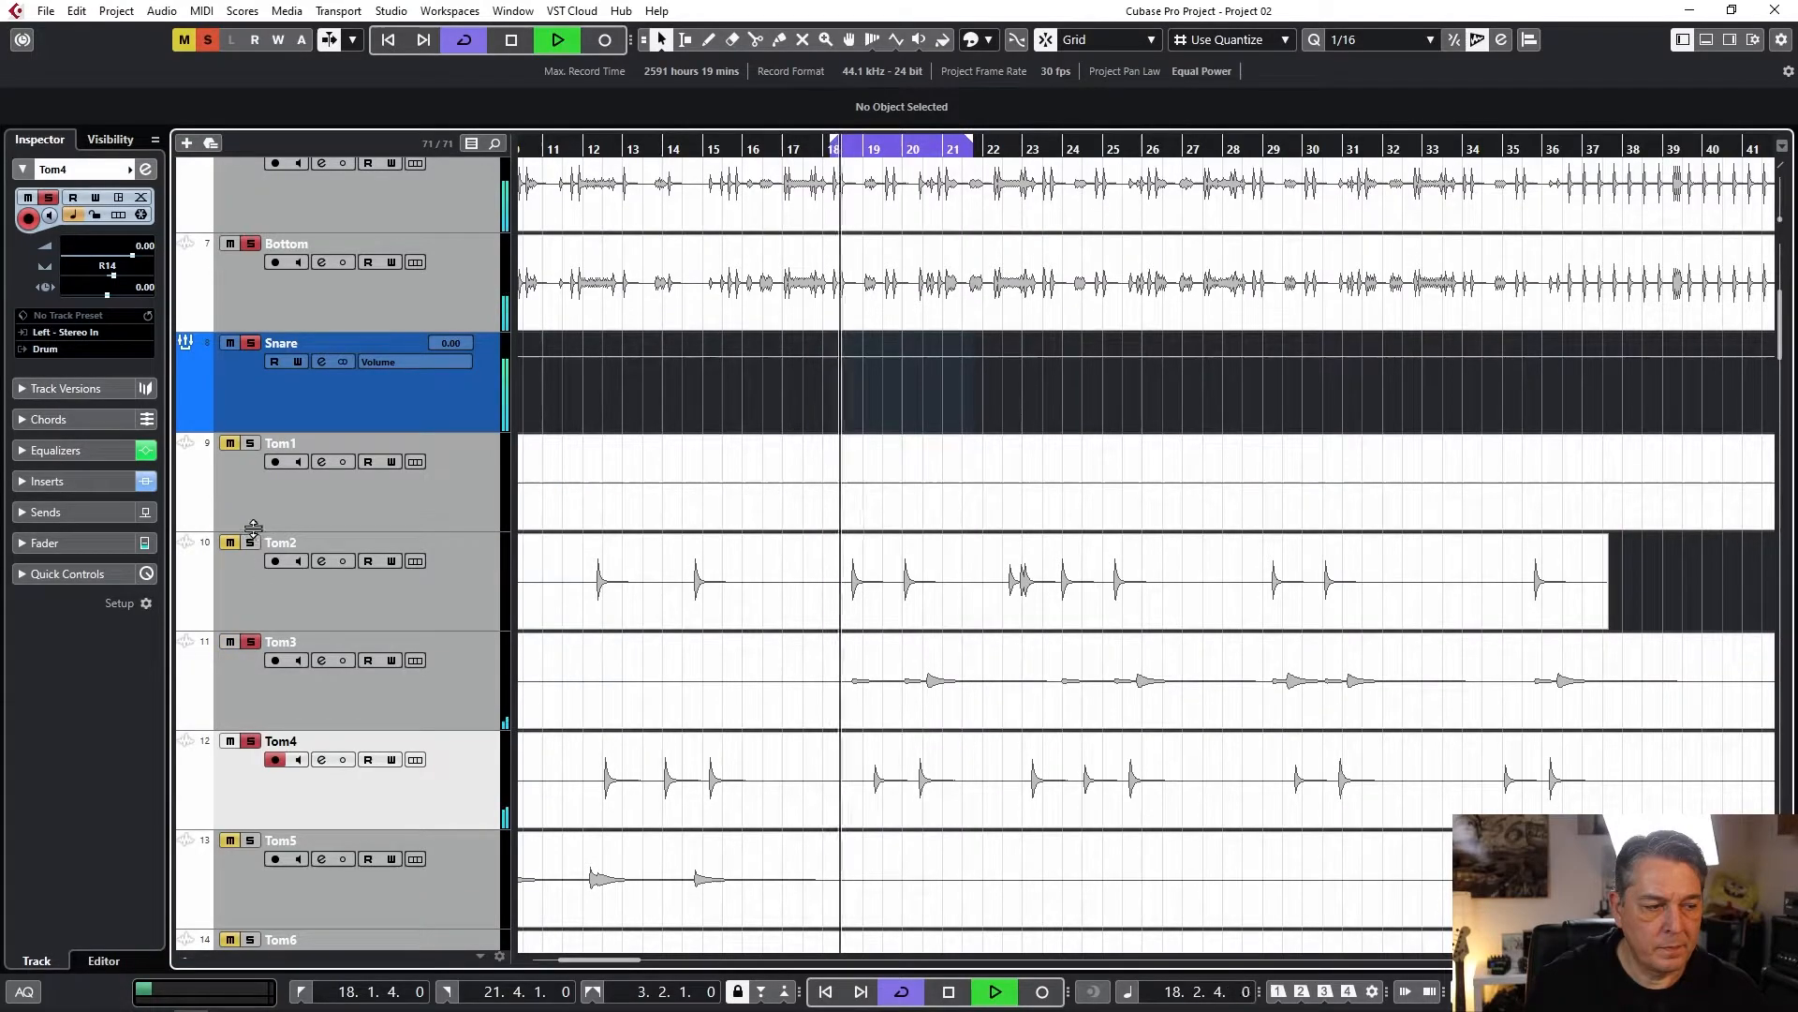
left_click(251, 544)
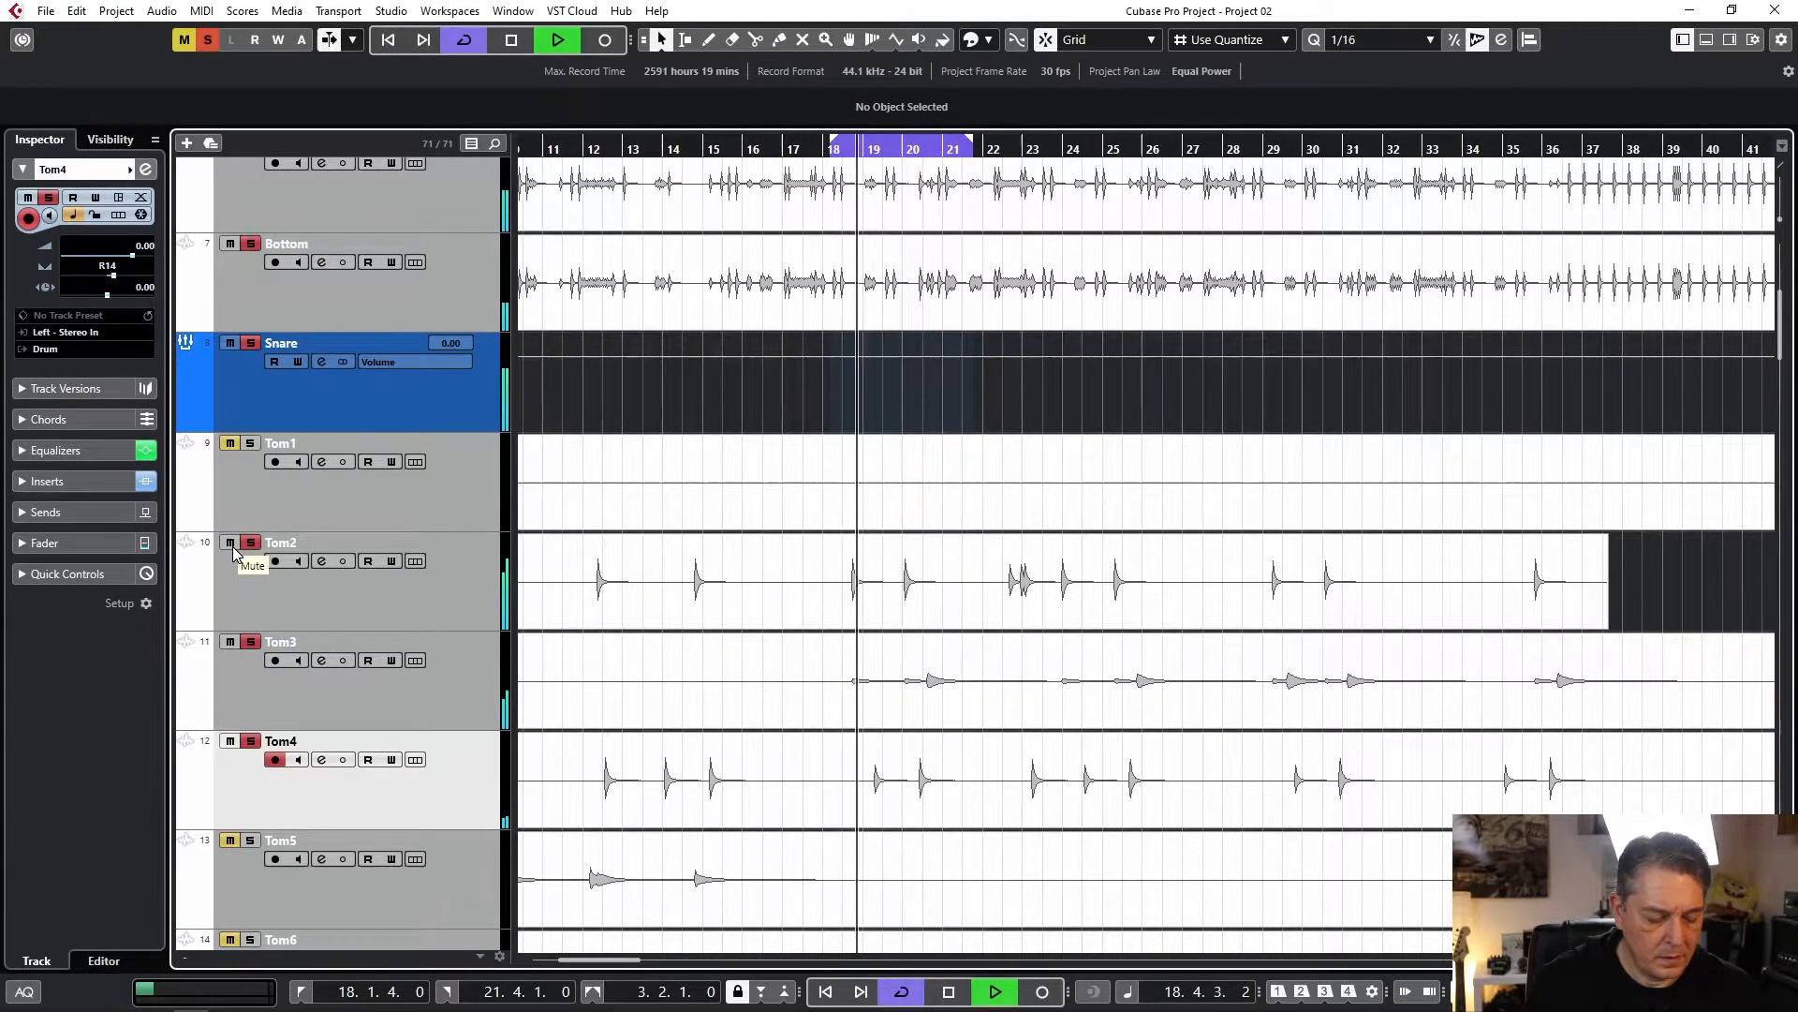
key("space")
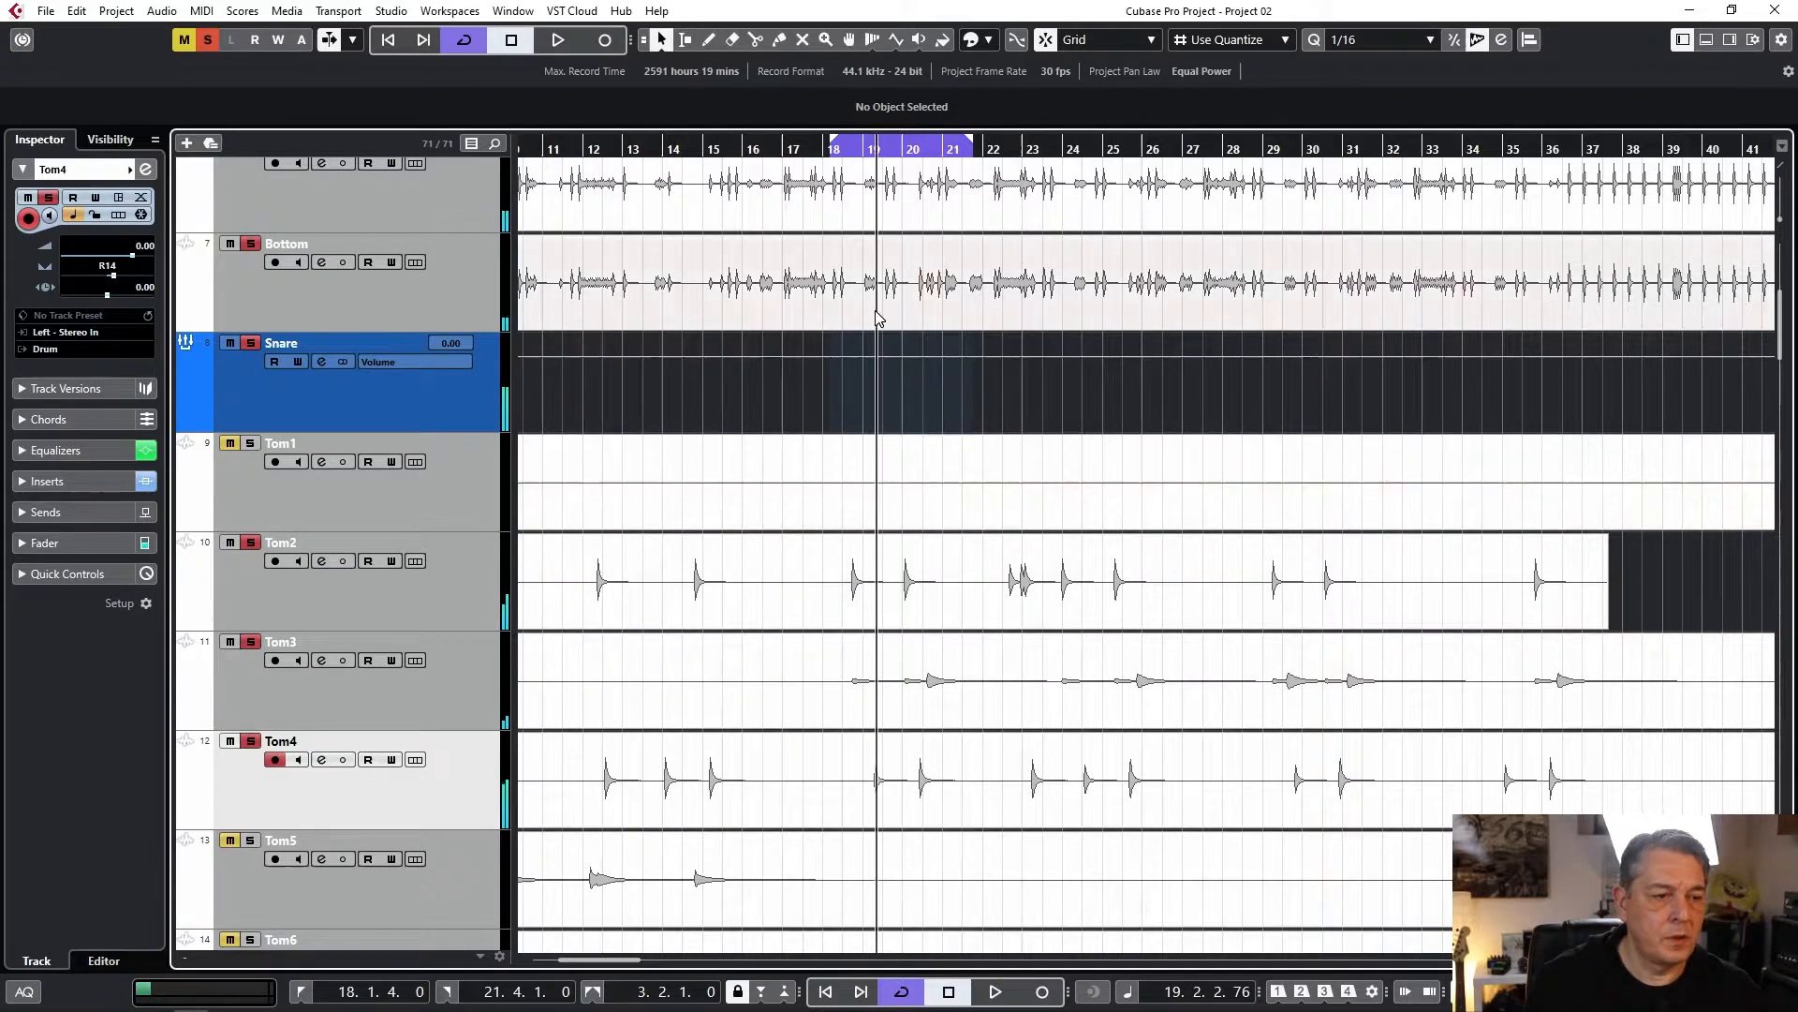
Return to the mixer and open Tom5's channel settings with its inserts shown.
key("F3")
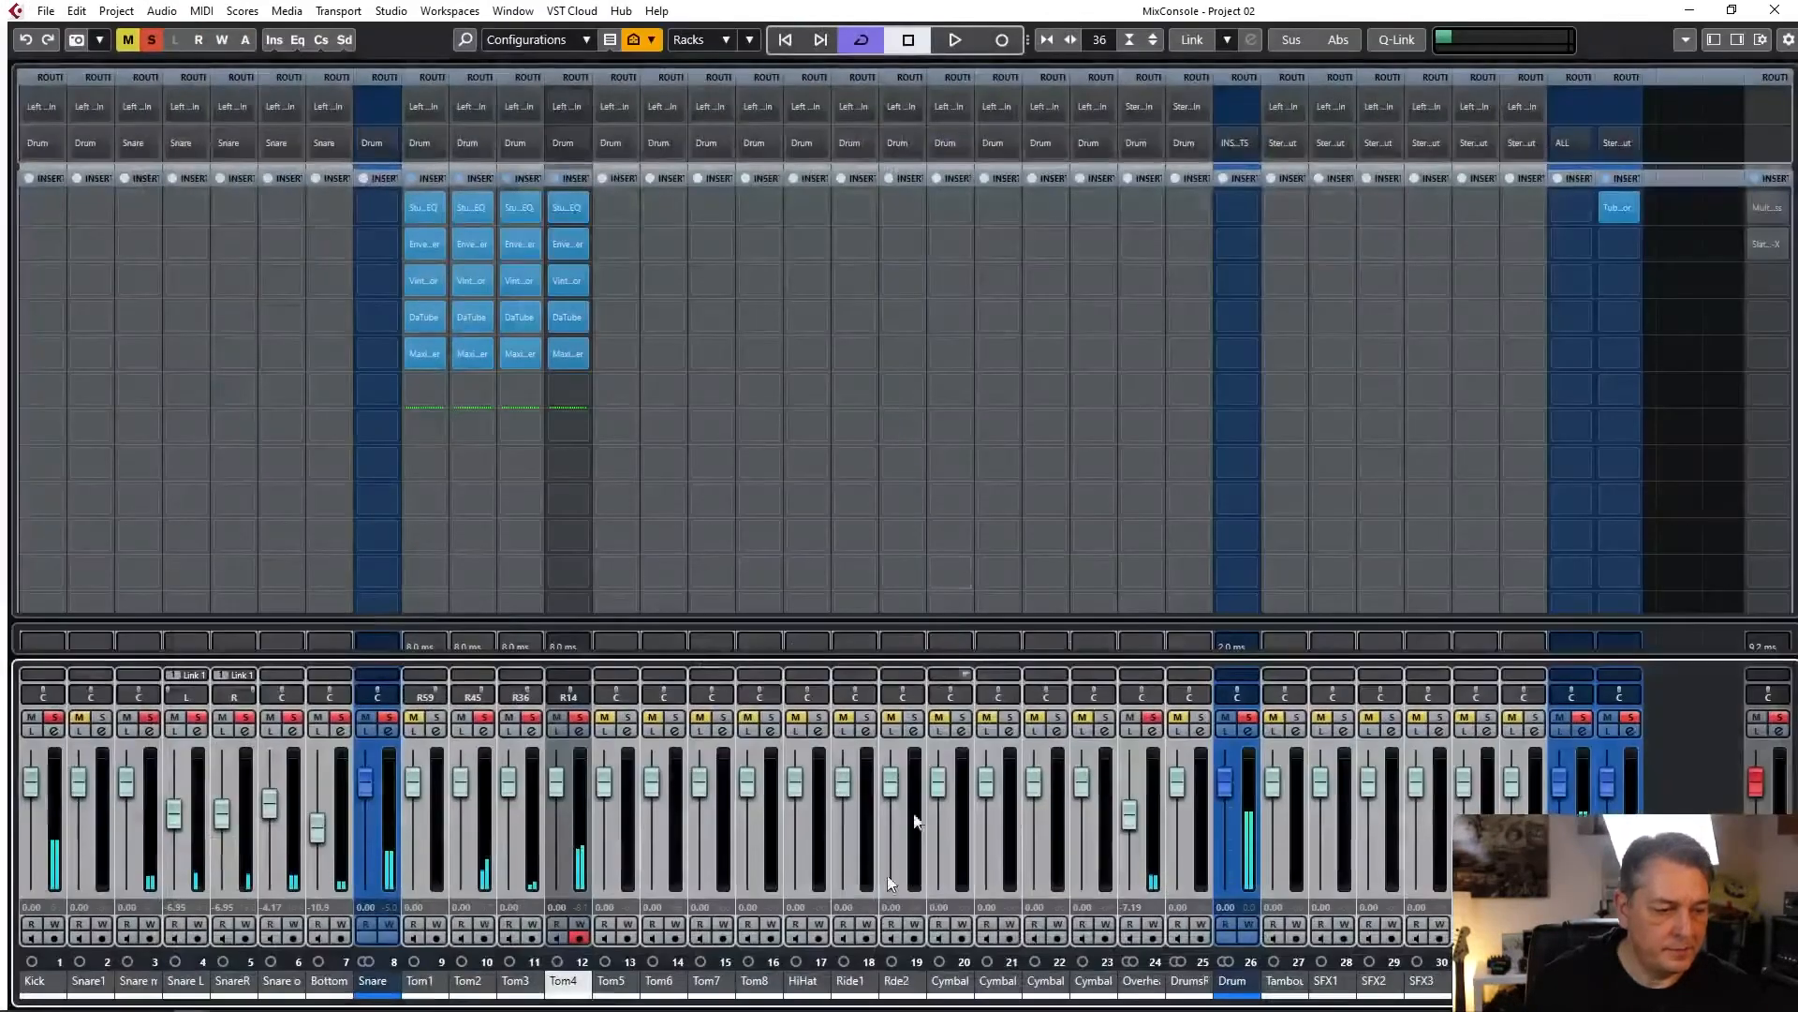
left_click(627, 730)
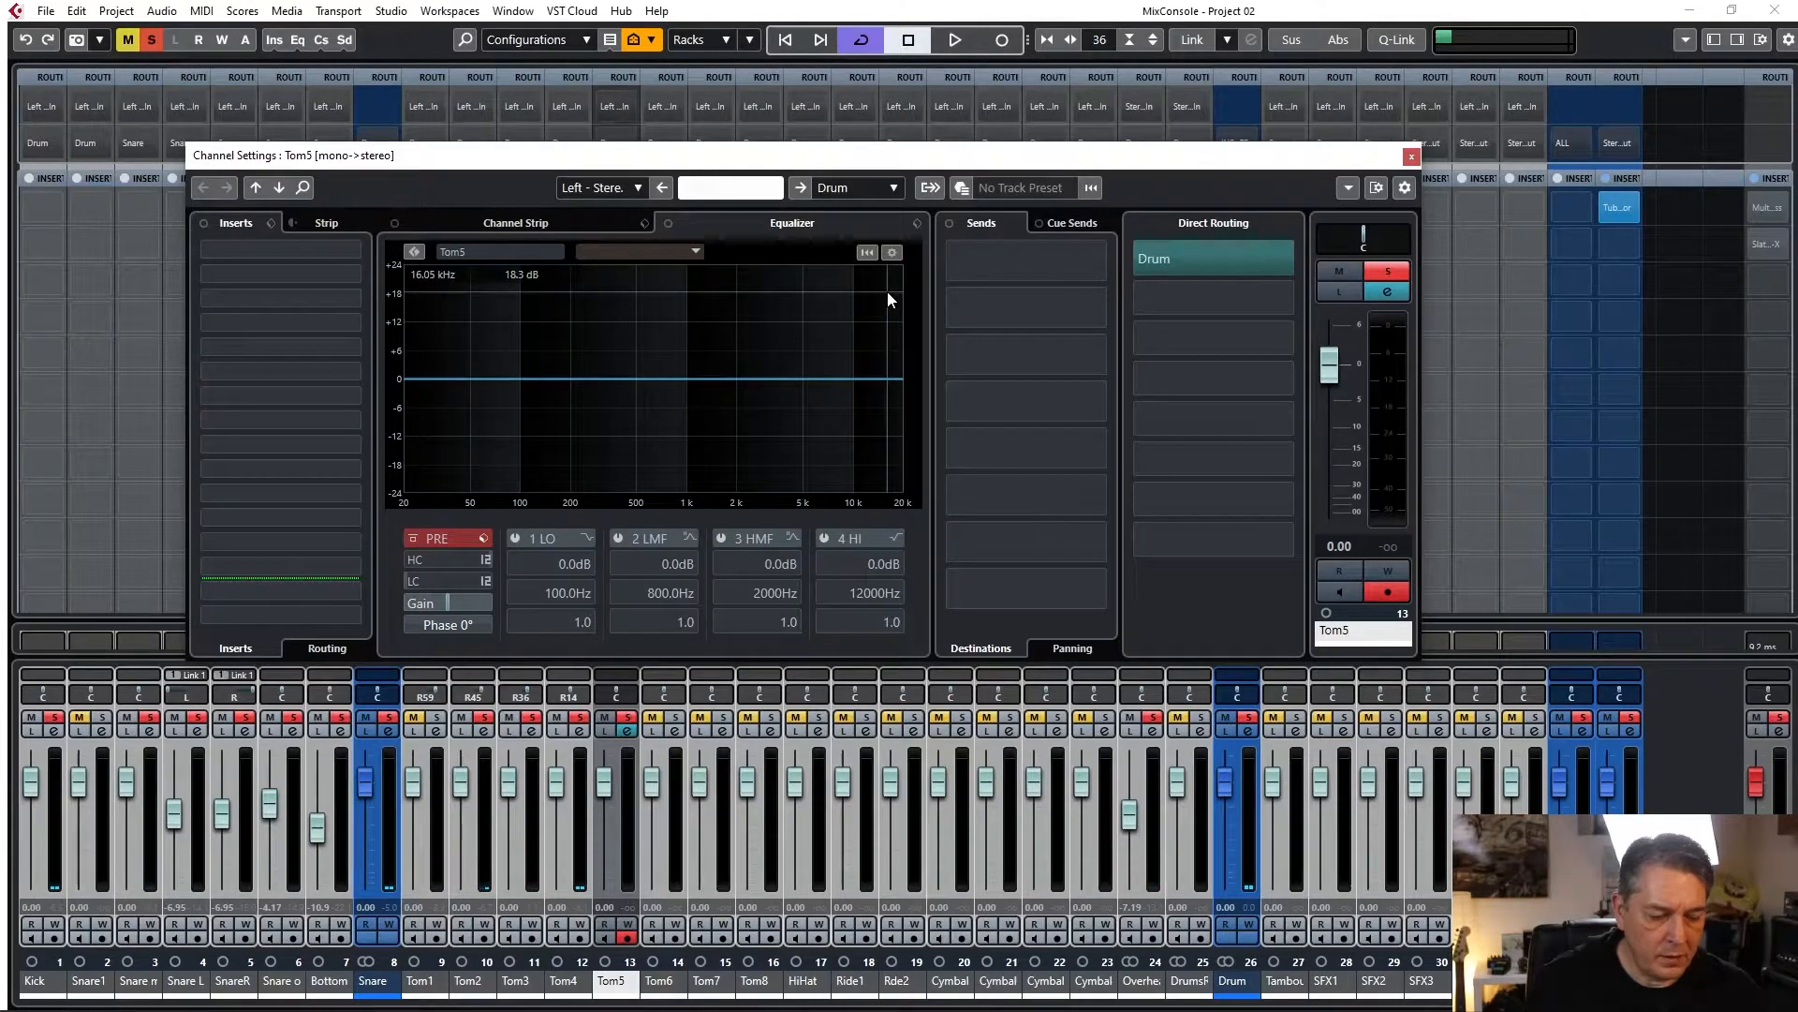
left_click(324, 223)
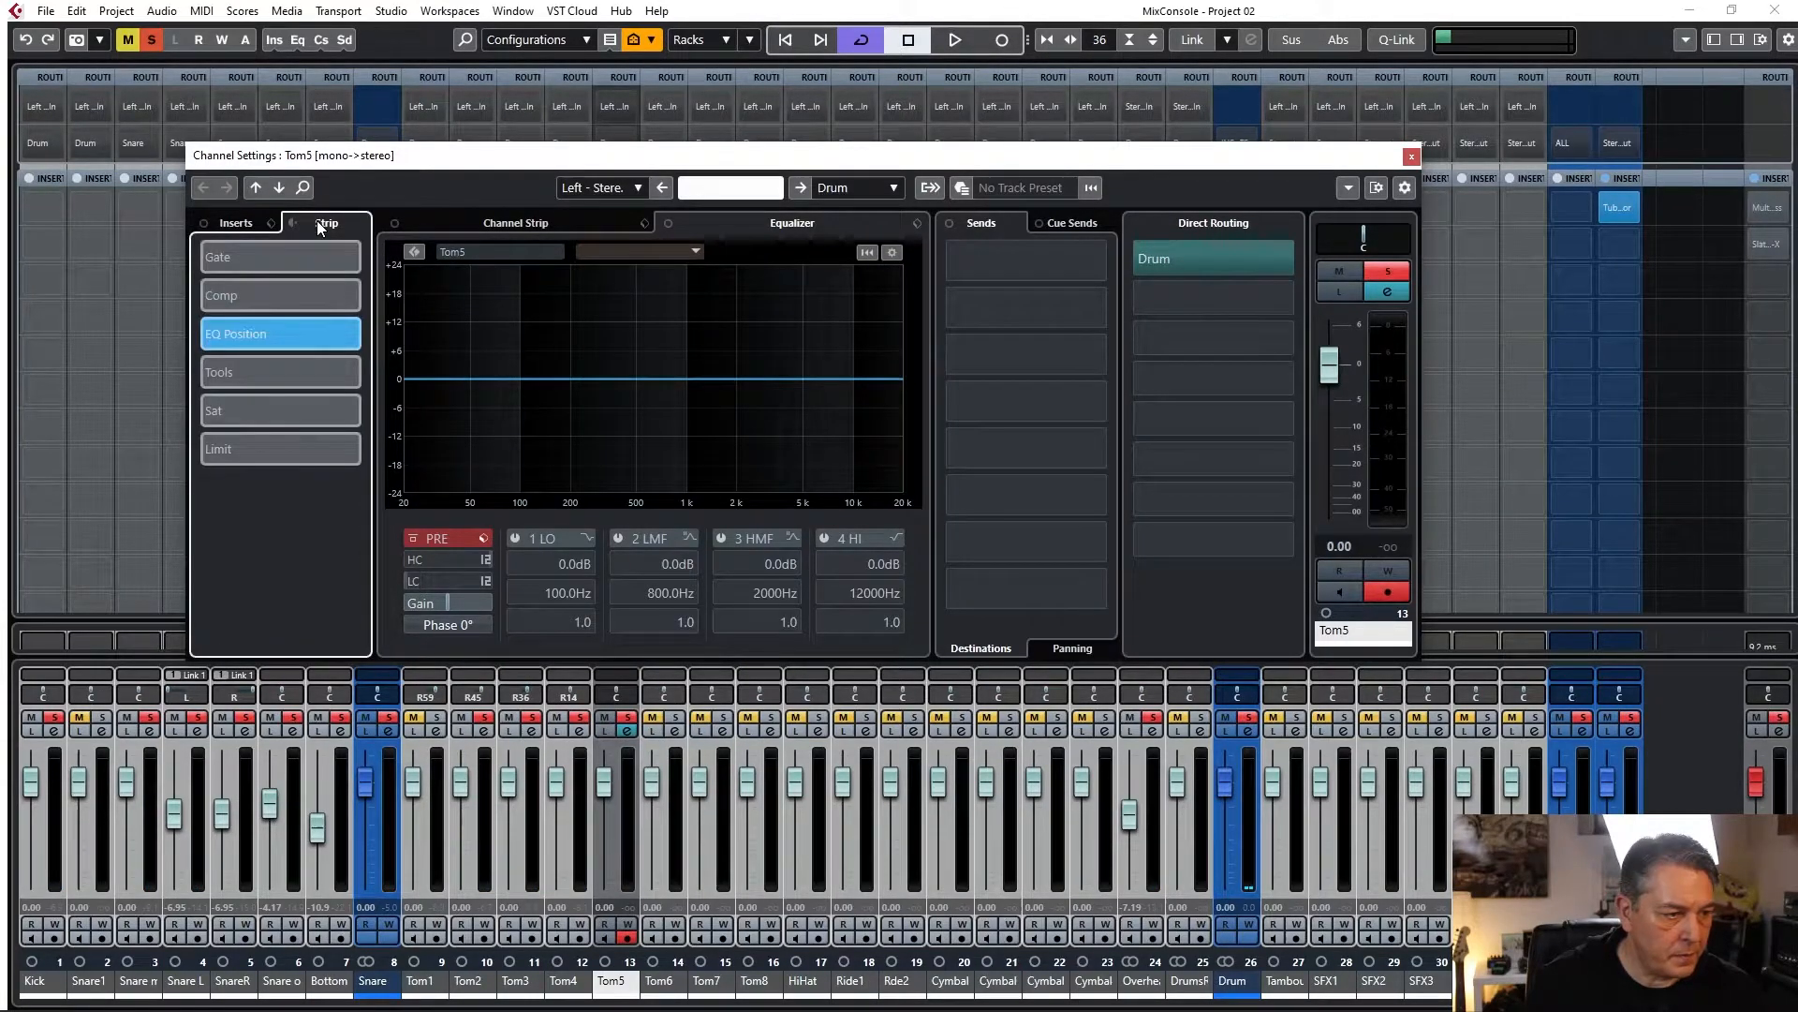
left_click(251, 227)
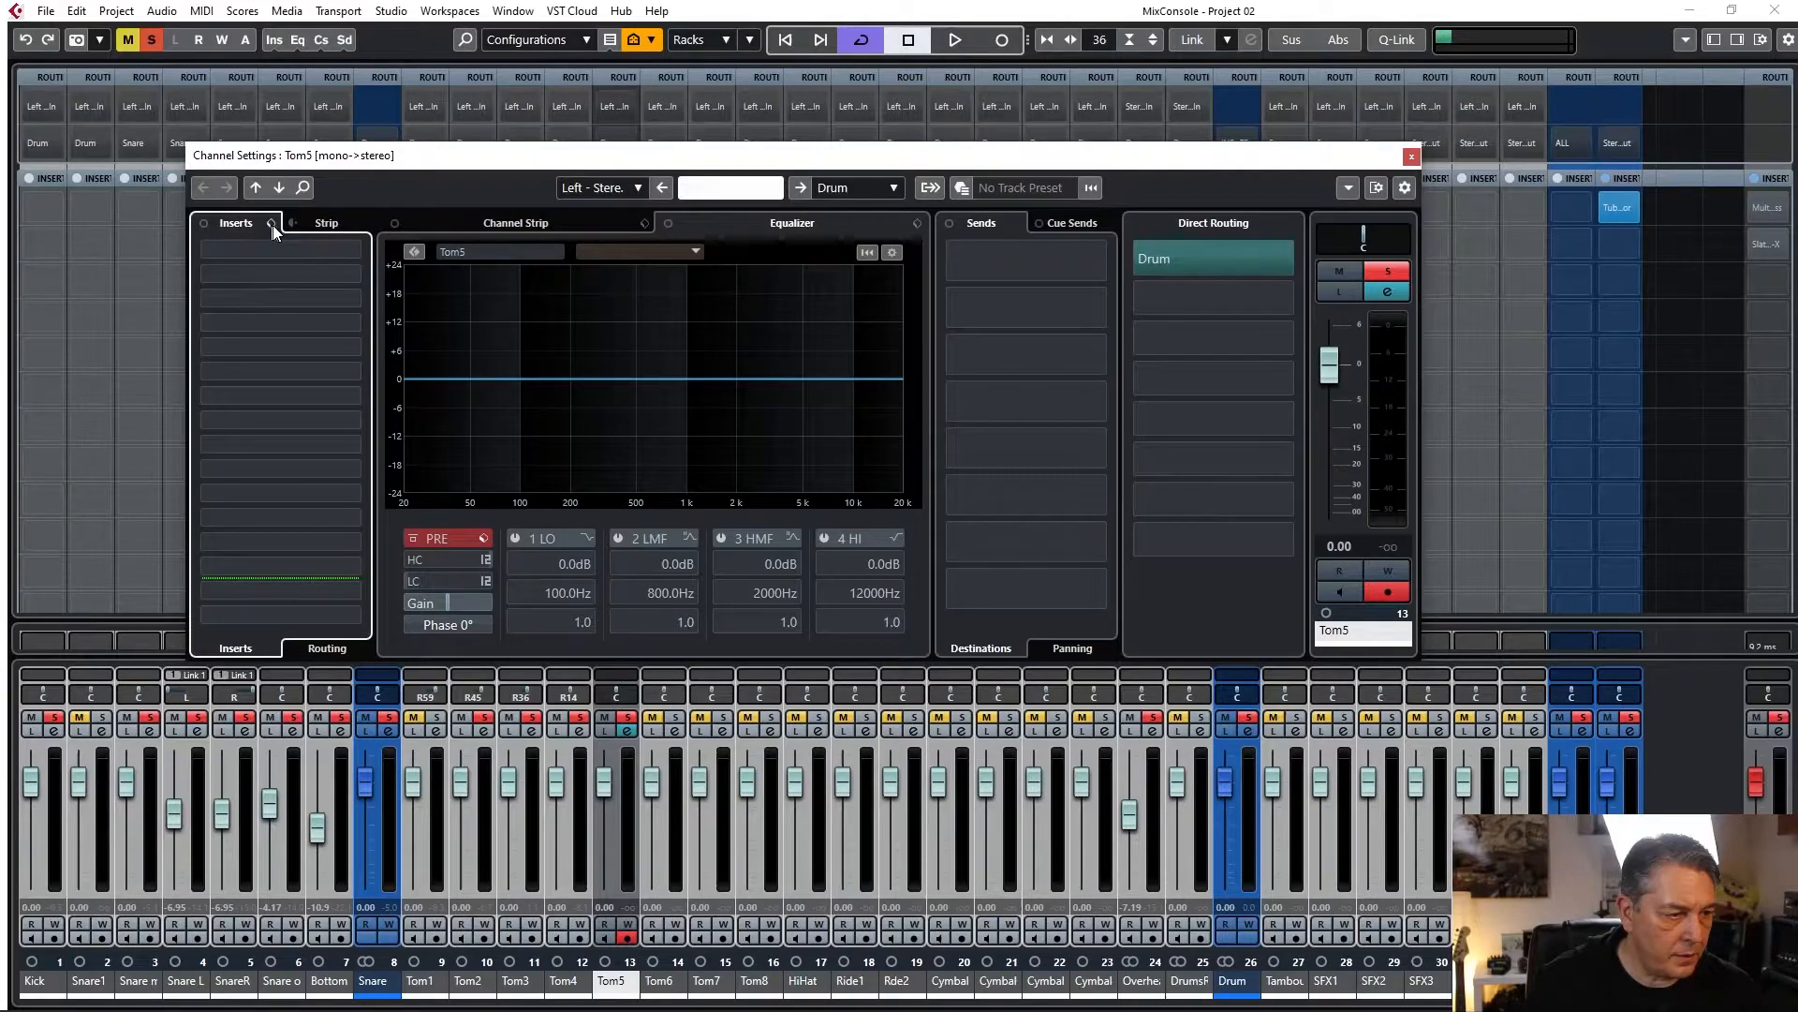
Try the Big Toms FX chain preset on Tom5's inserts.
left_click(269, 225)
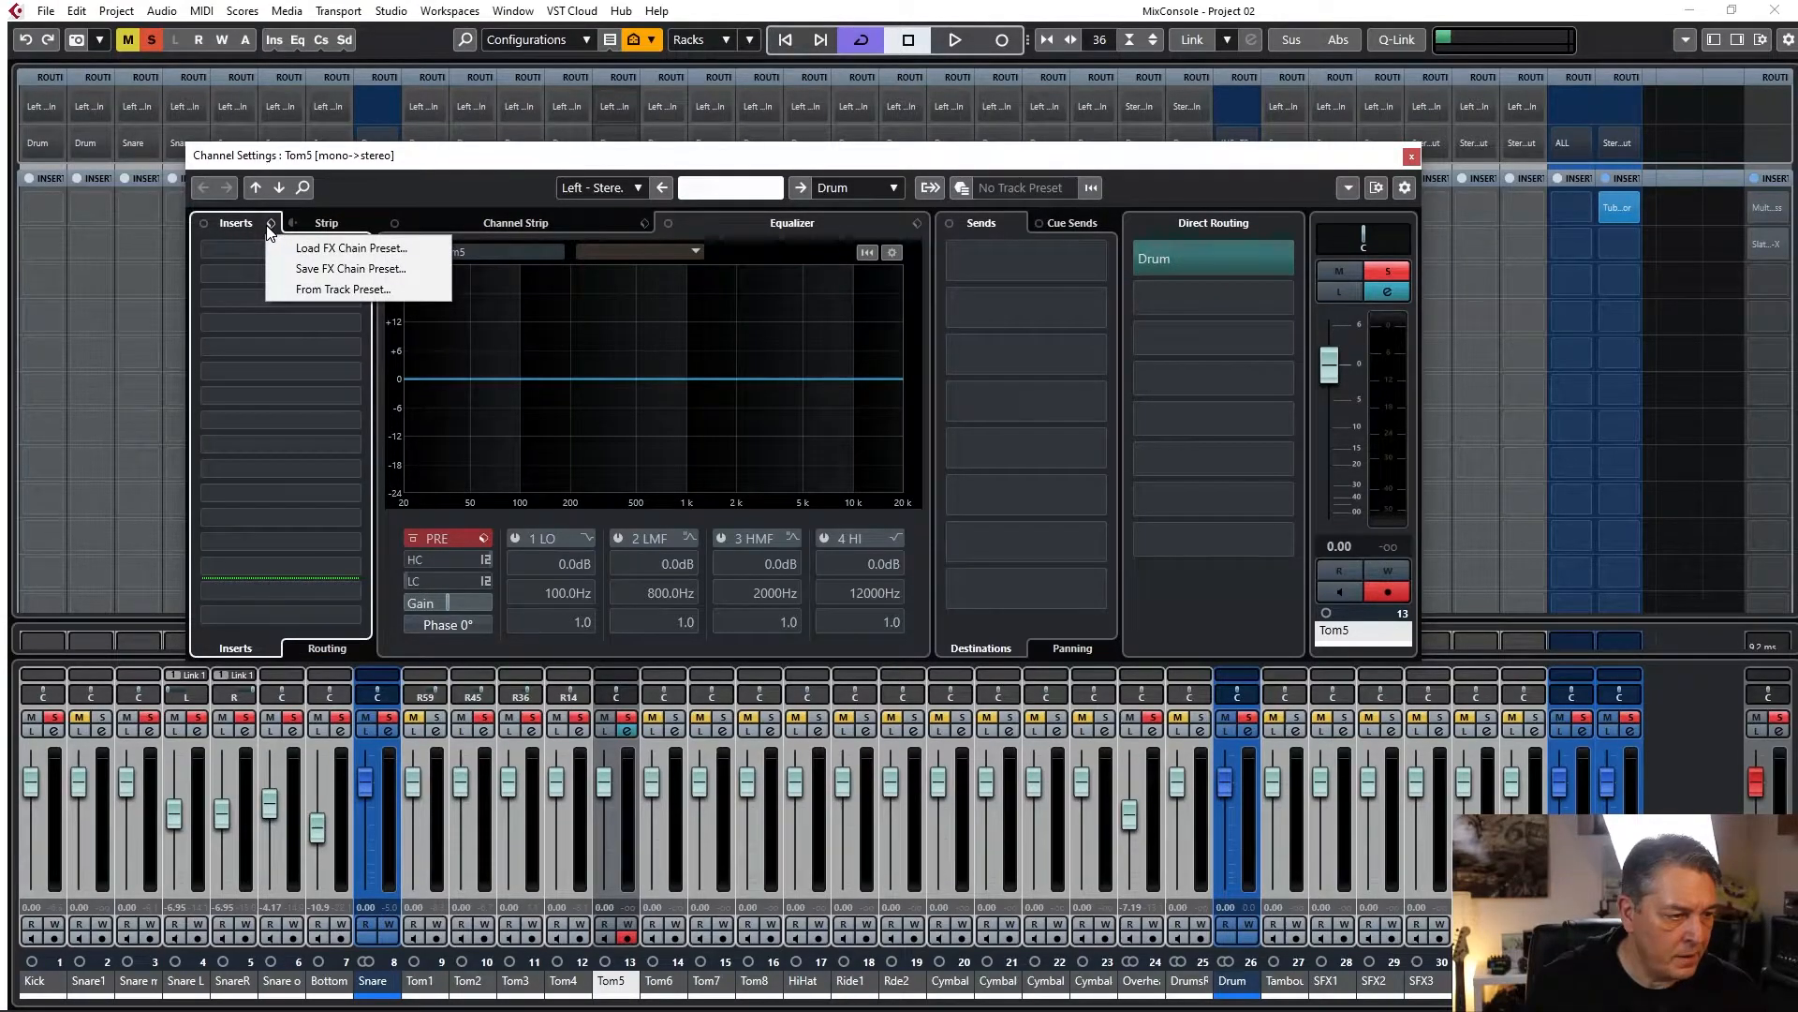
left_click(327, 249)
double_click(778, 419)
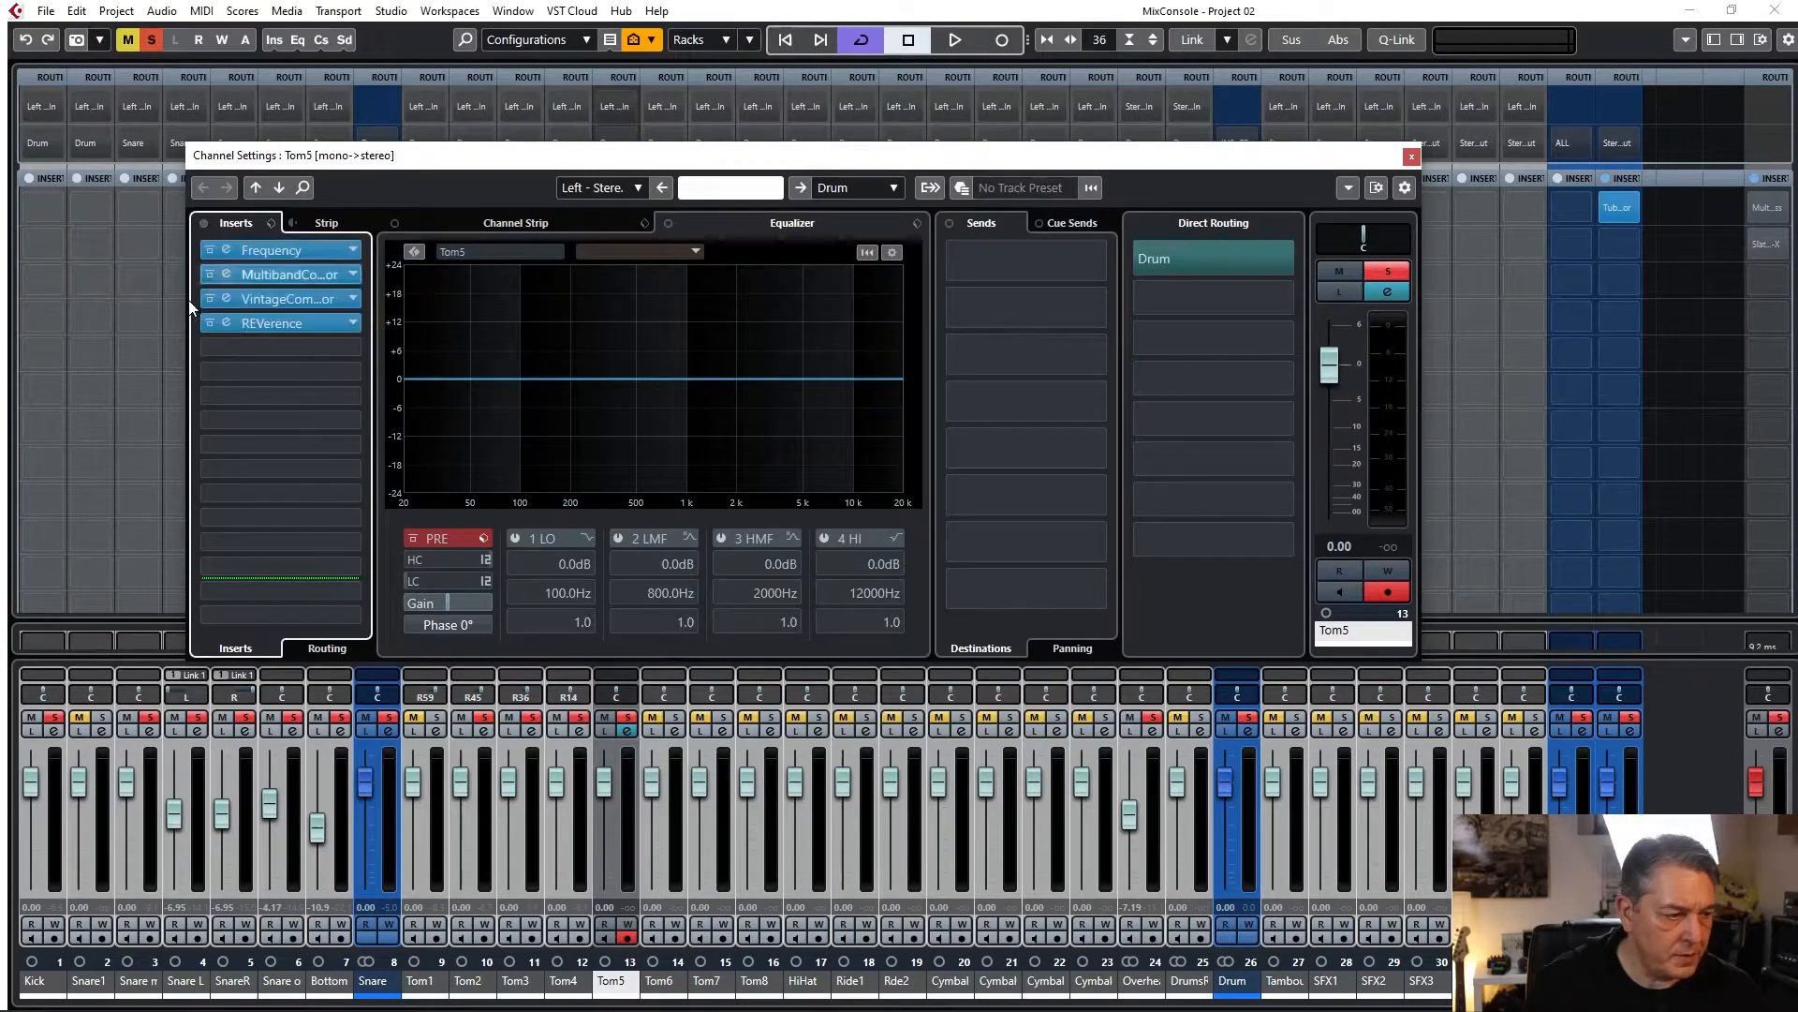
Load the AM Toms FX chain preset on Tom5 in place of its current inserts.
left_click(269, 222)
left_click(309, 250)
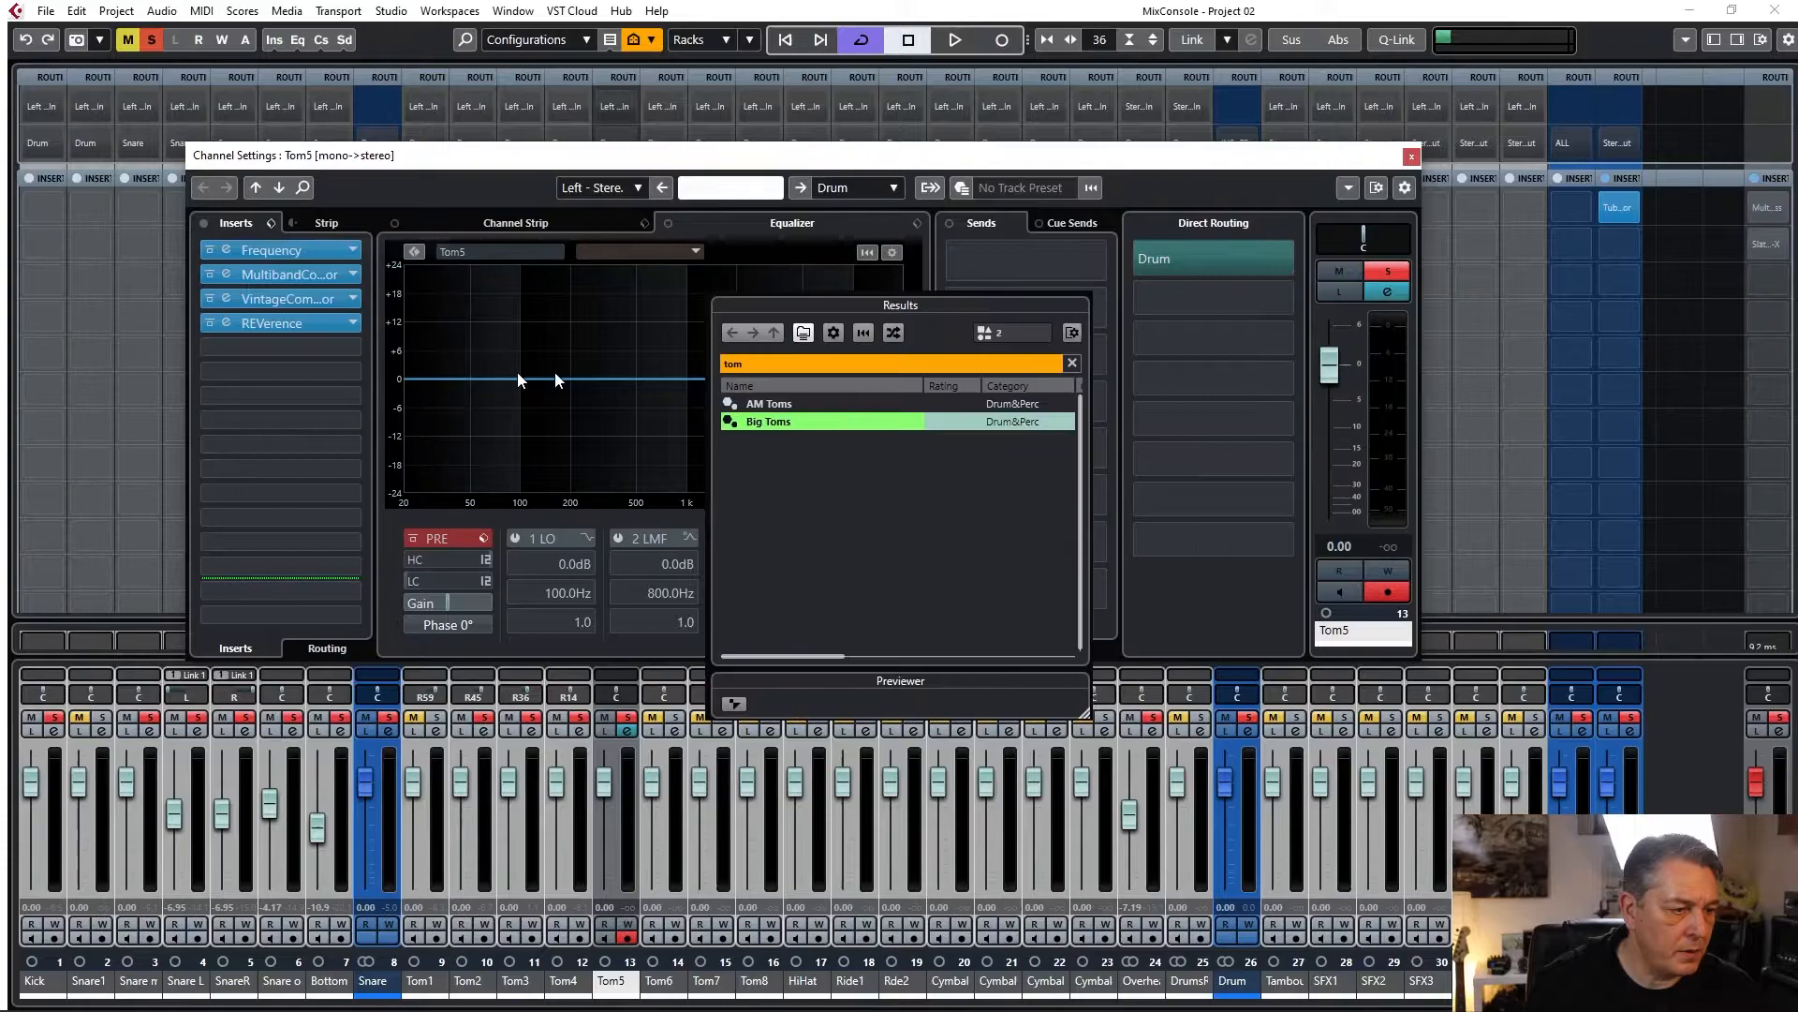
double_click(855, 409)
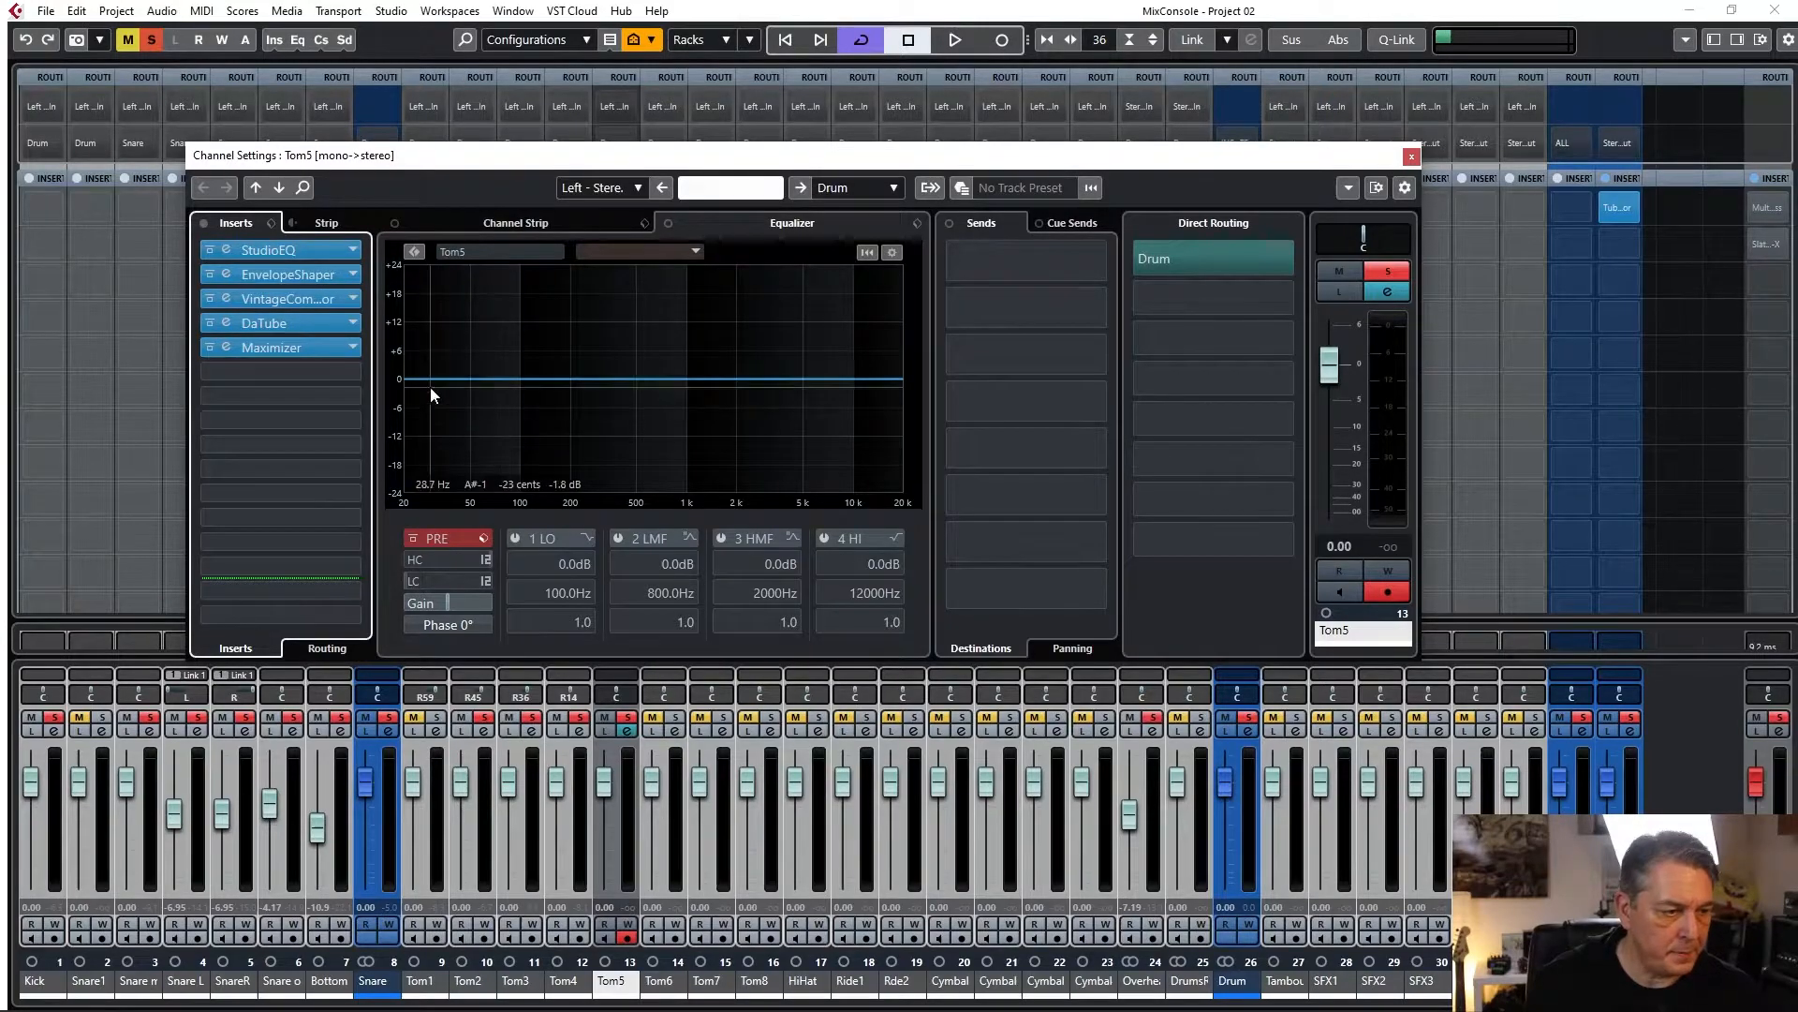
Enable Tom5's 1 LO equalizer band as a High Pass I filter at 70 Hz.
left_click(515, 543)
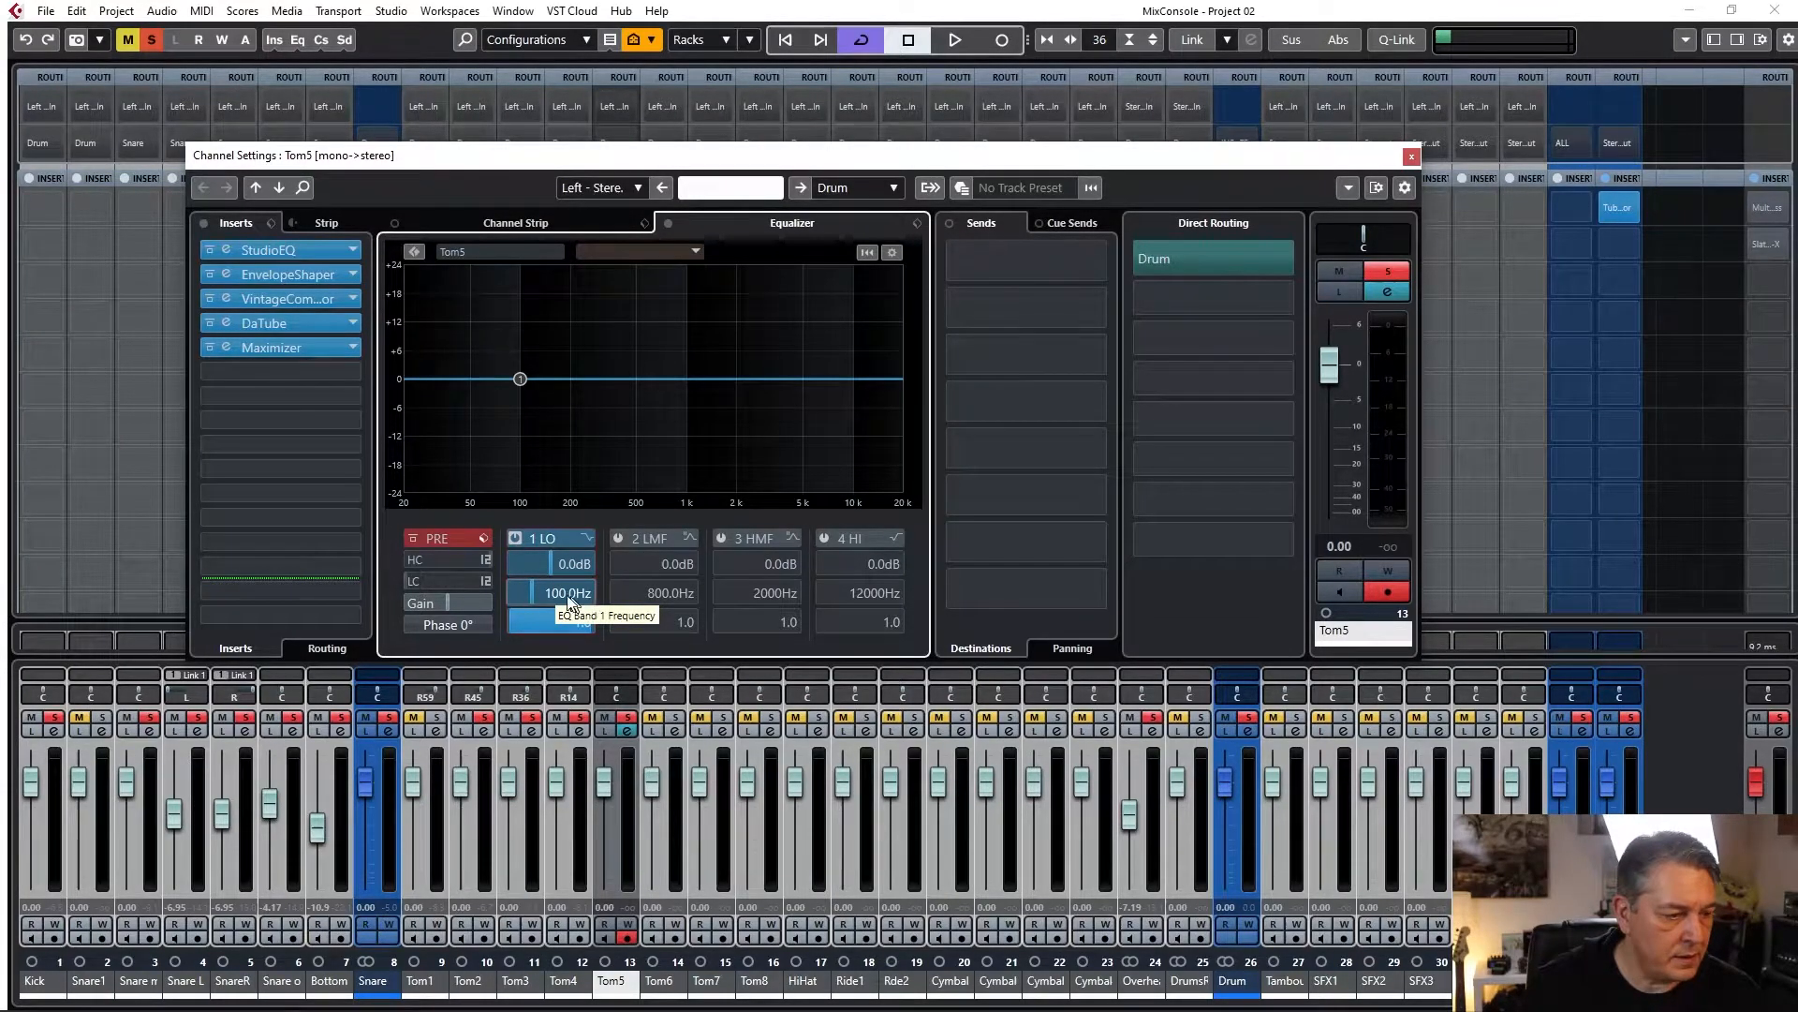
double_click(557, 586)
type("70")
key("Return")
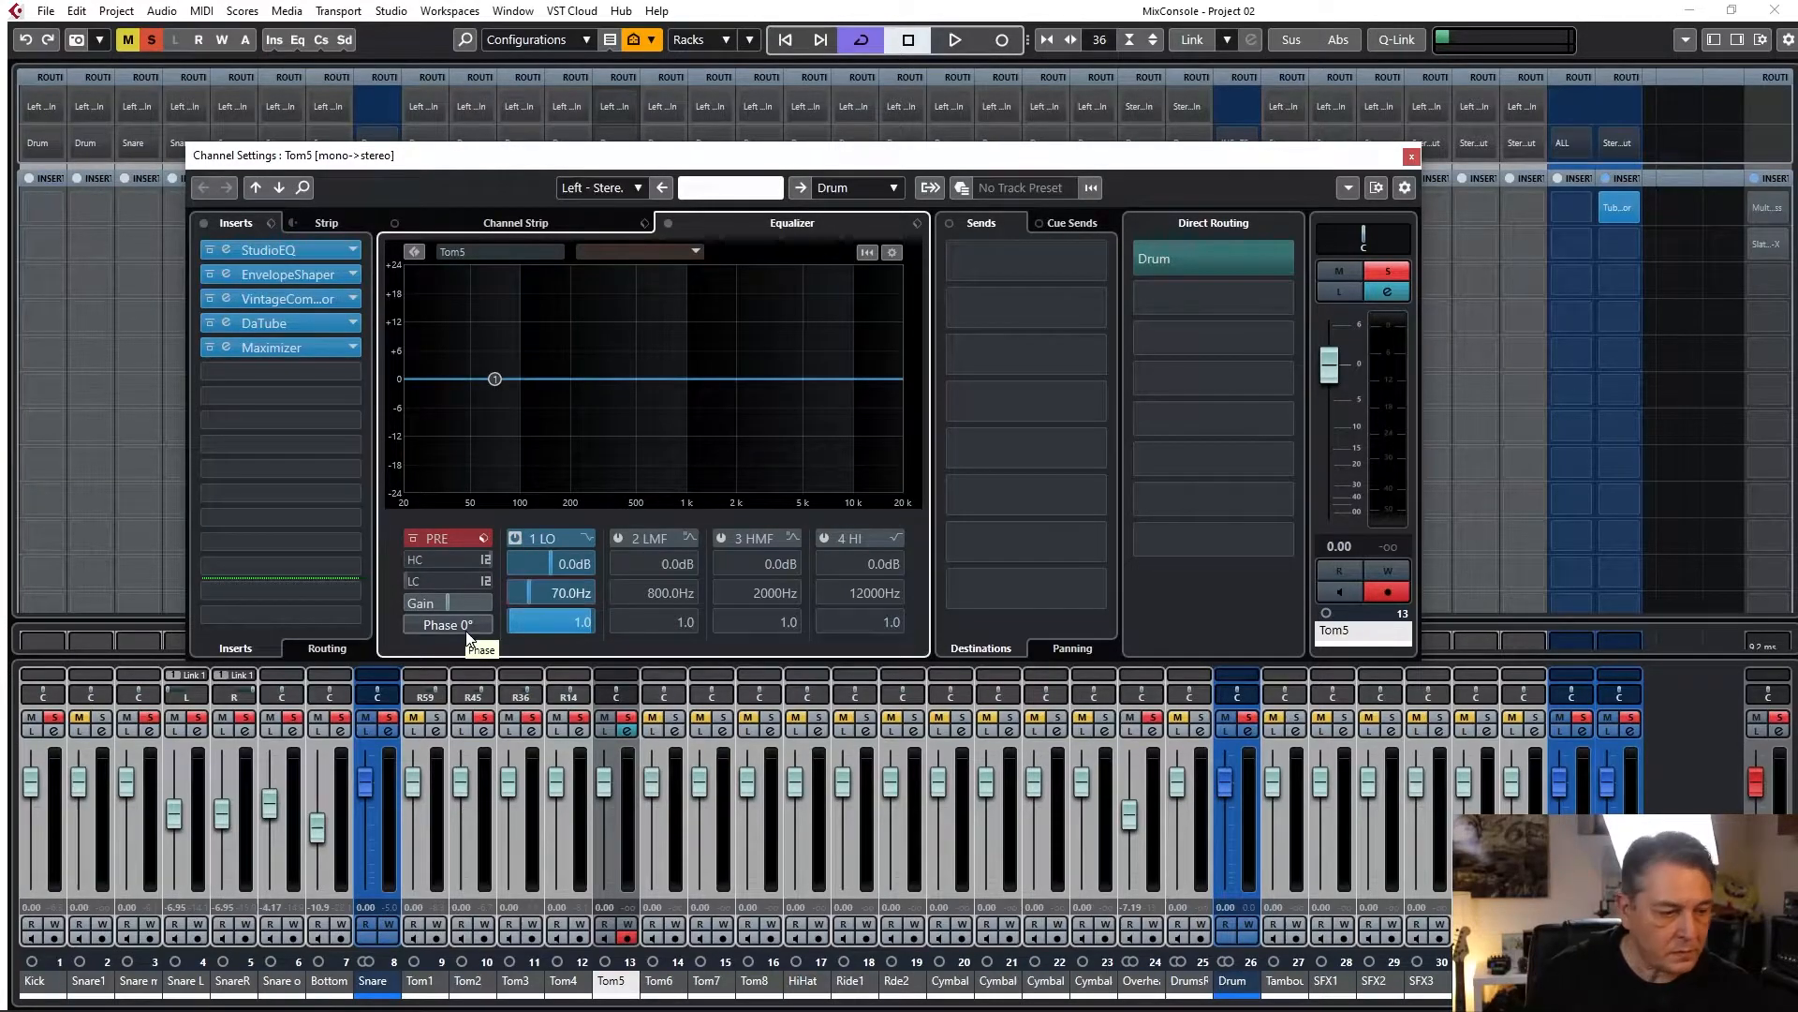
left_click(586, 537)
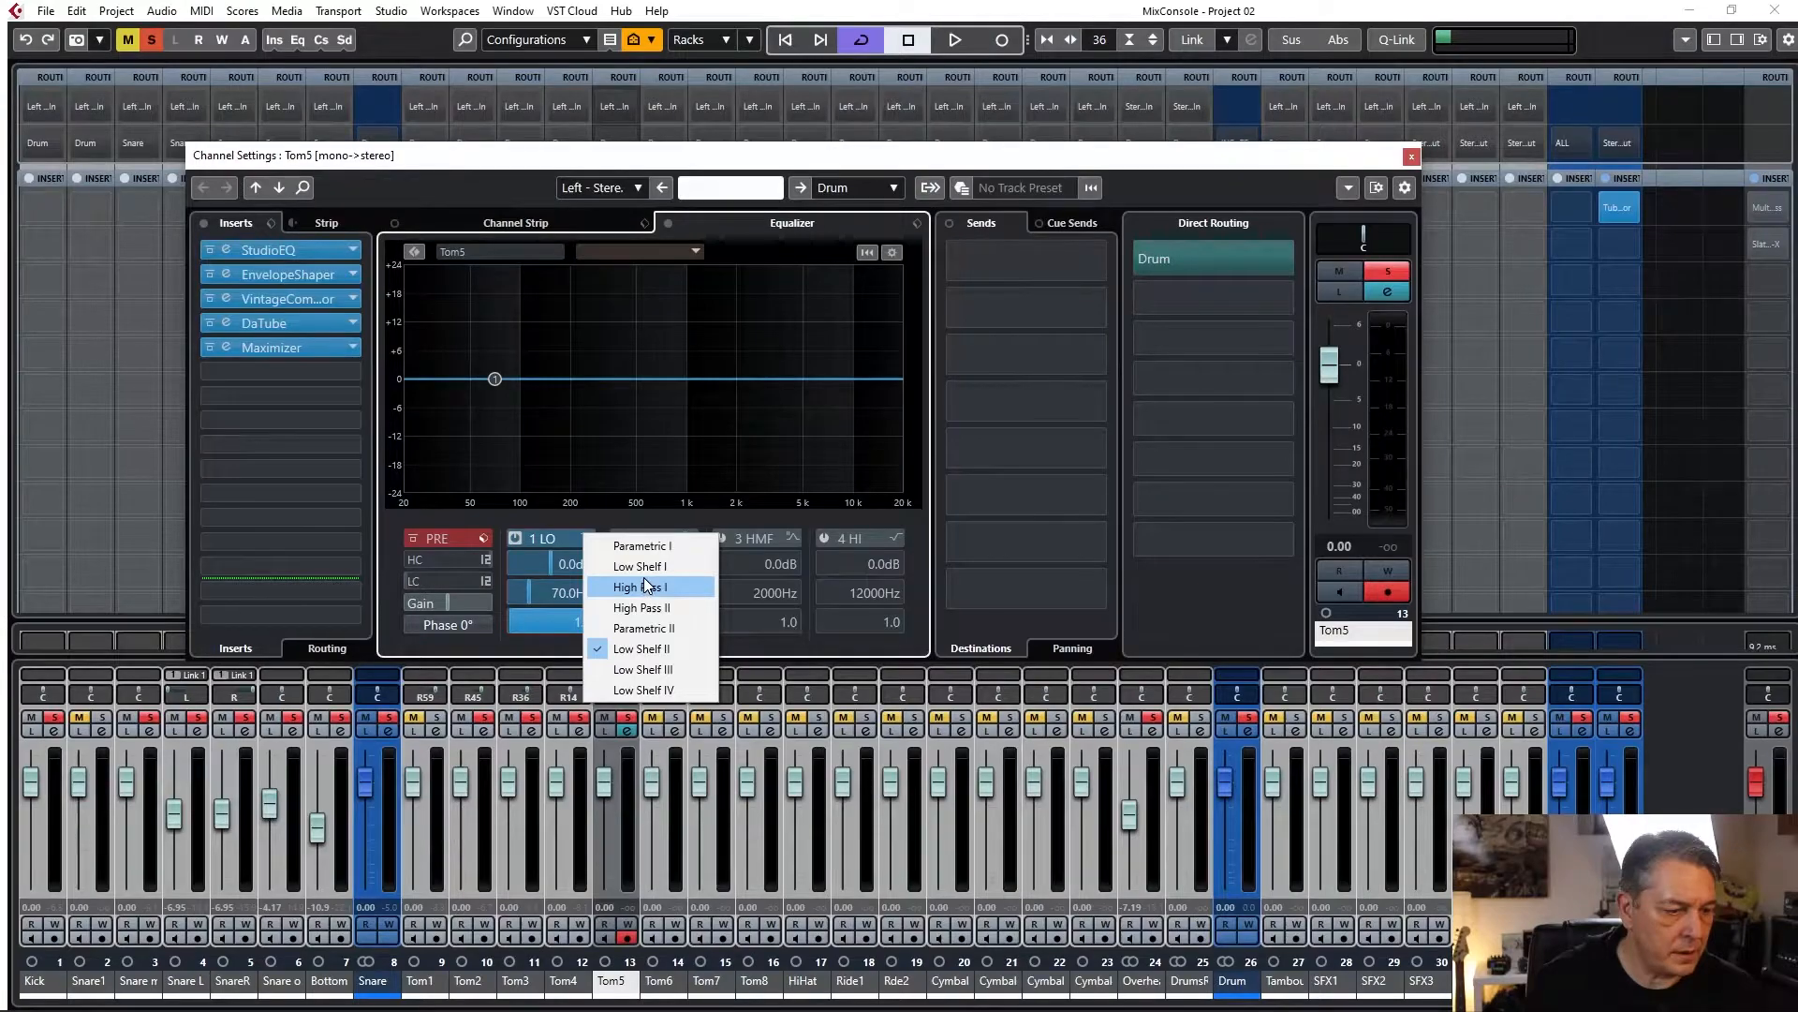
left_click(644, 582)
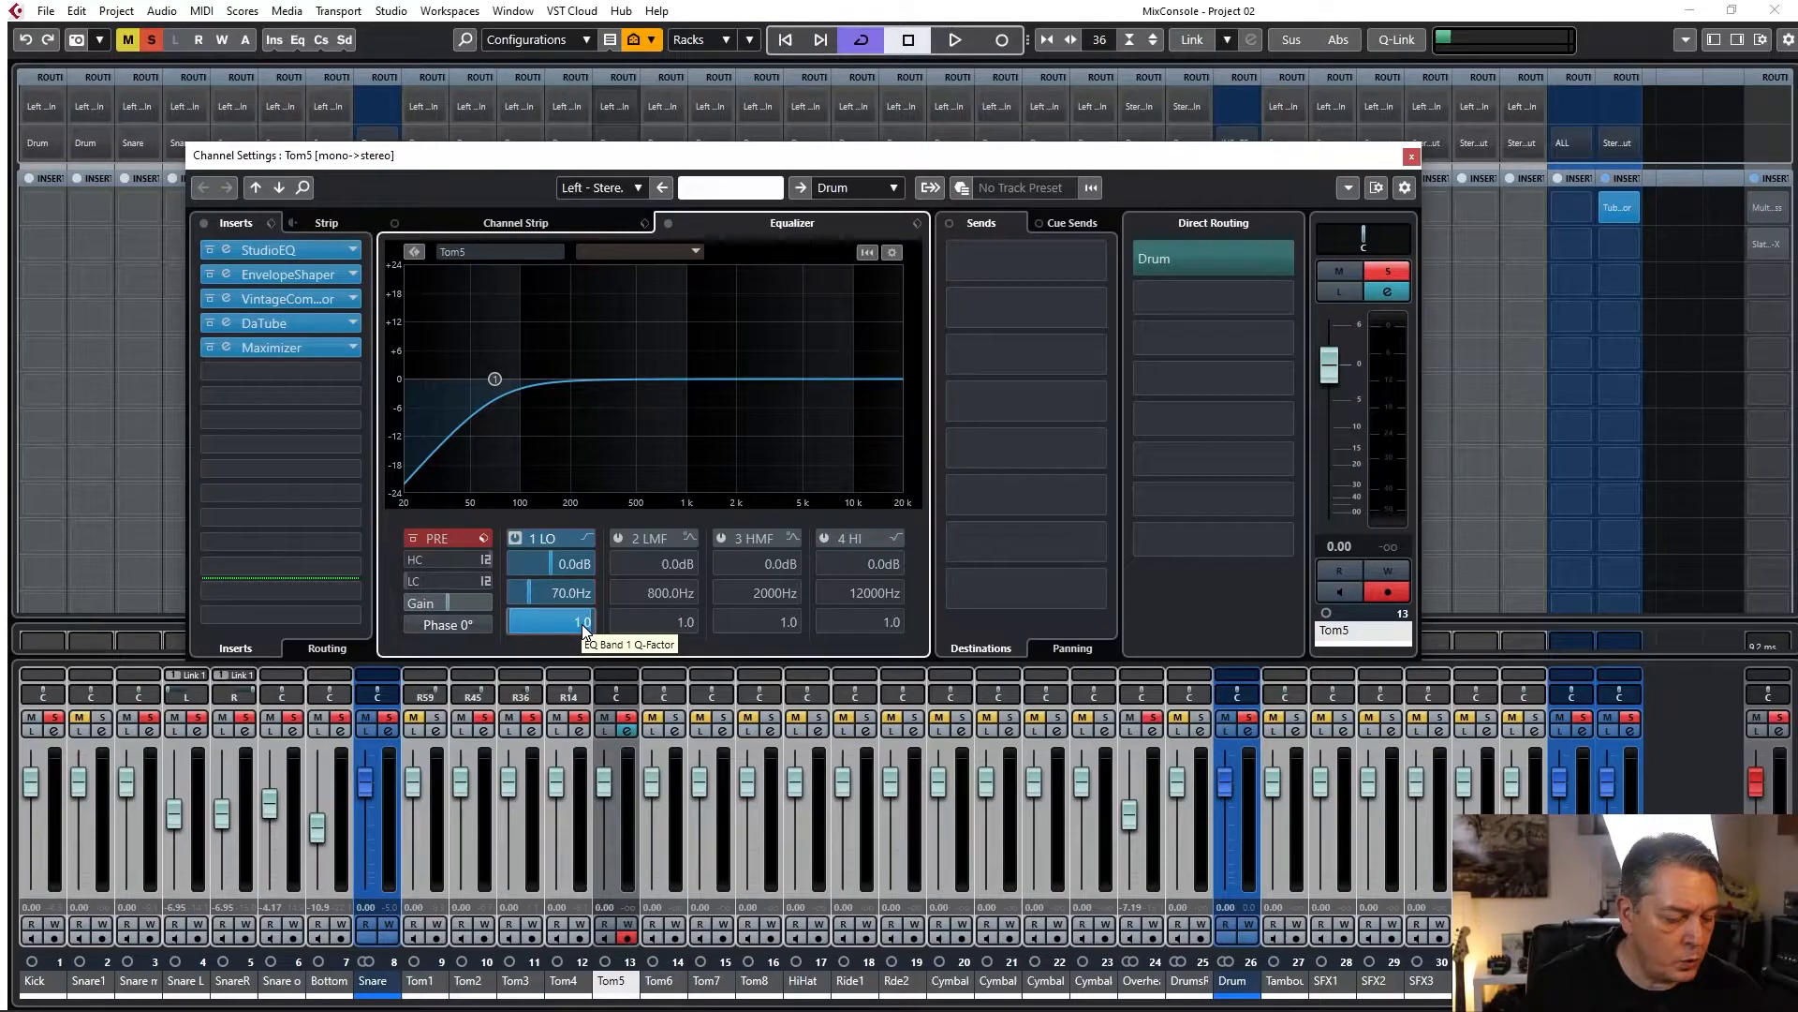
Enable Tom5's 2 LMF equalizer band at 256.9 Hz with a gain of 5.9 dB and a Q of 1.9.
double_click(667, 593)
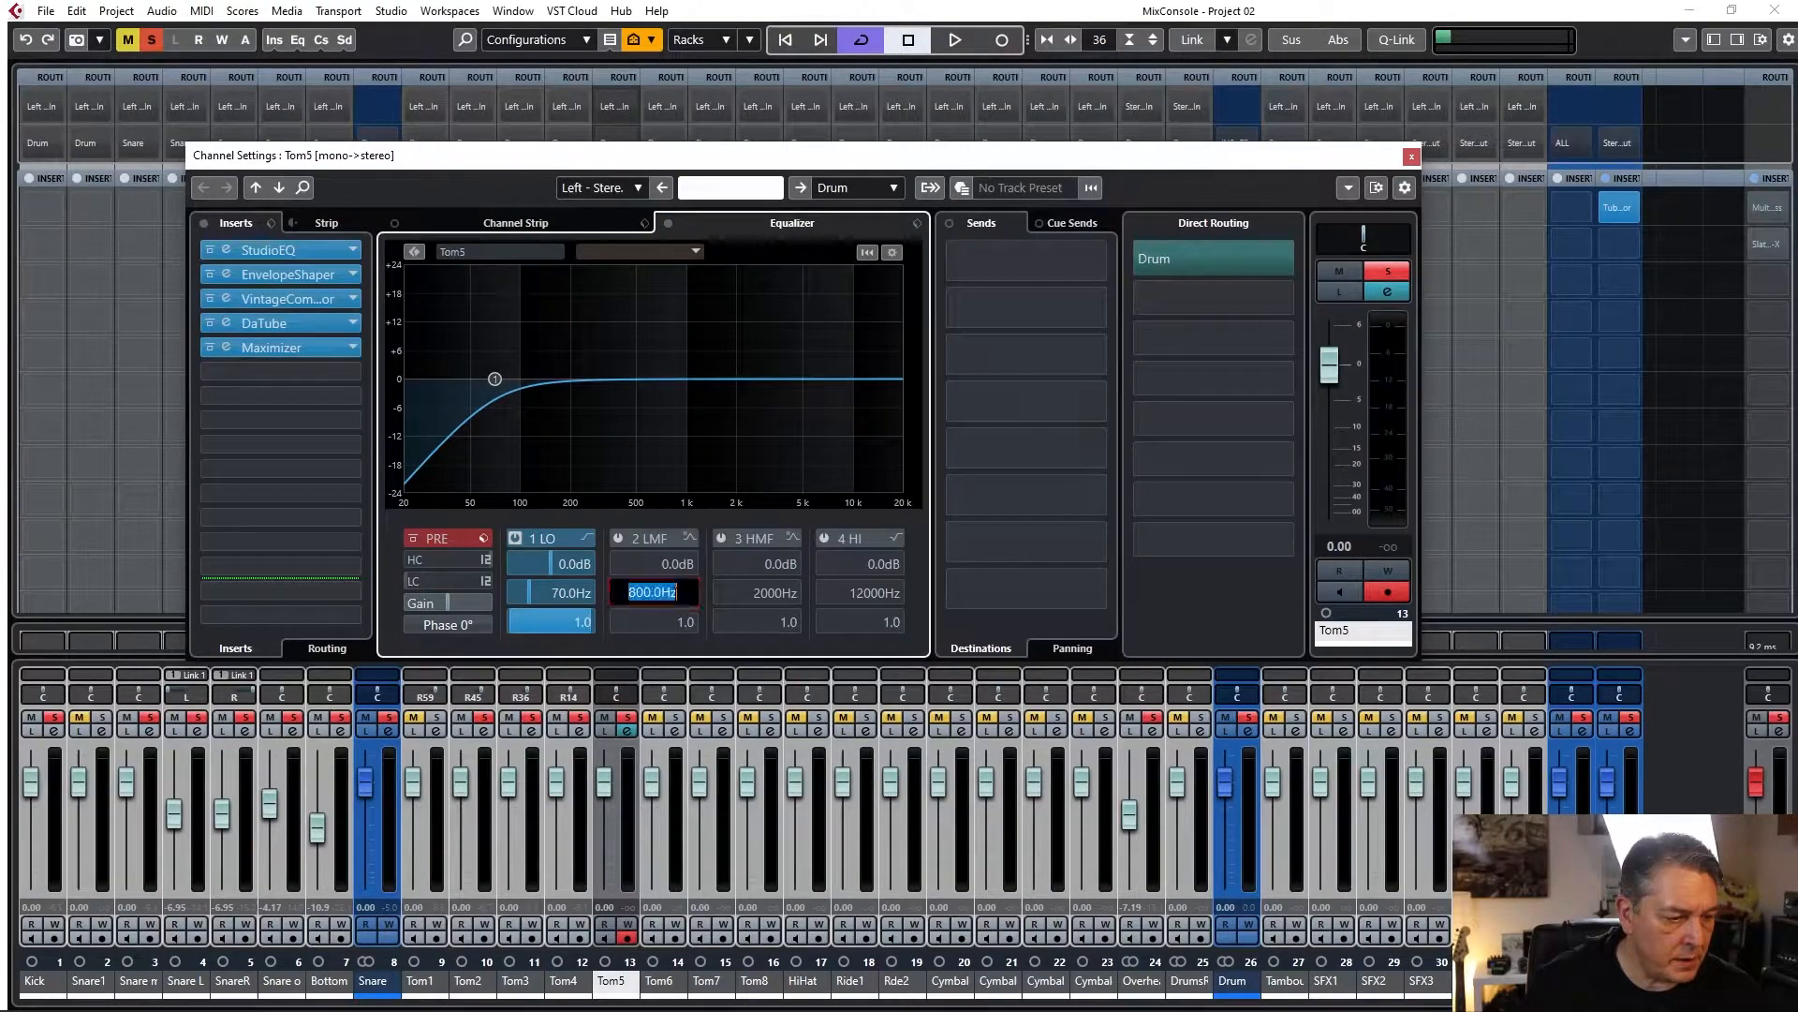
type("250")
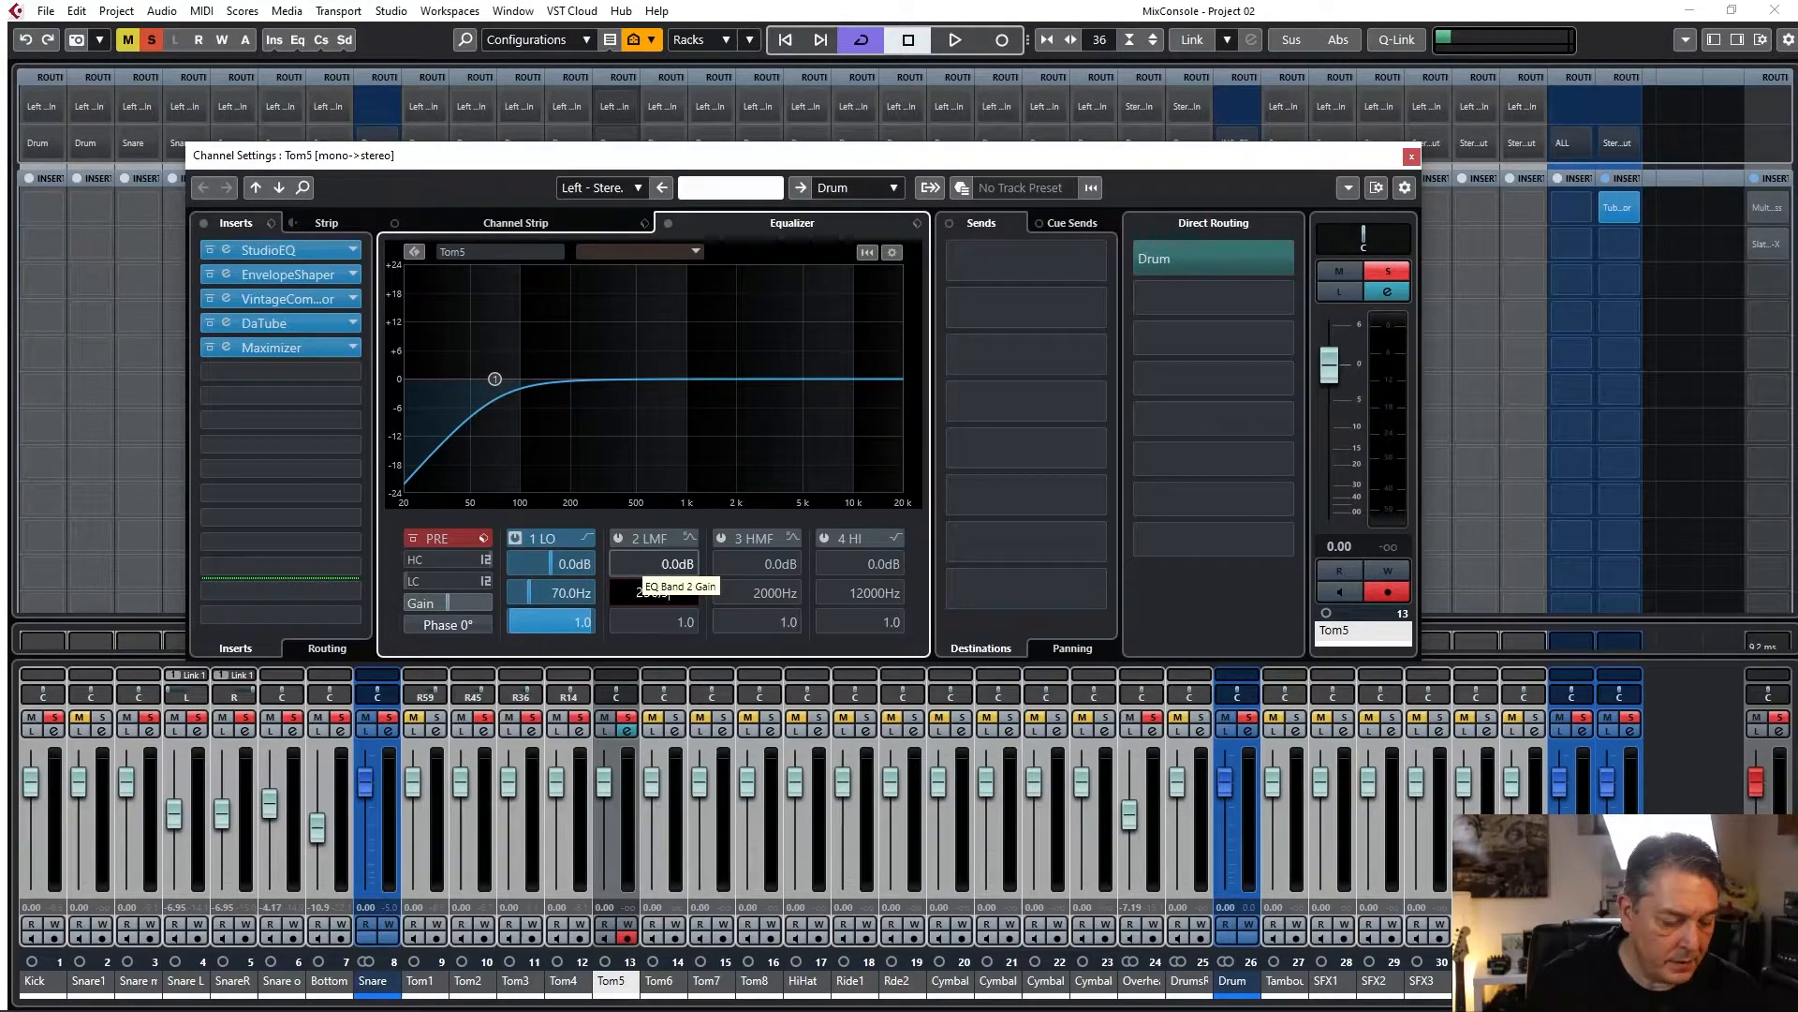
key("Return")
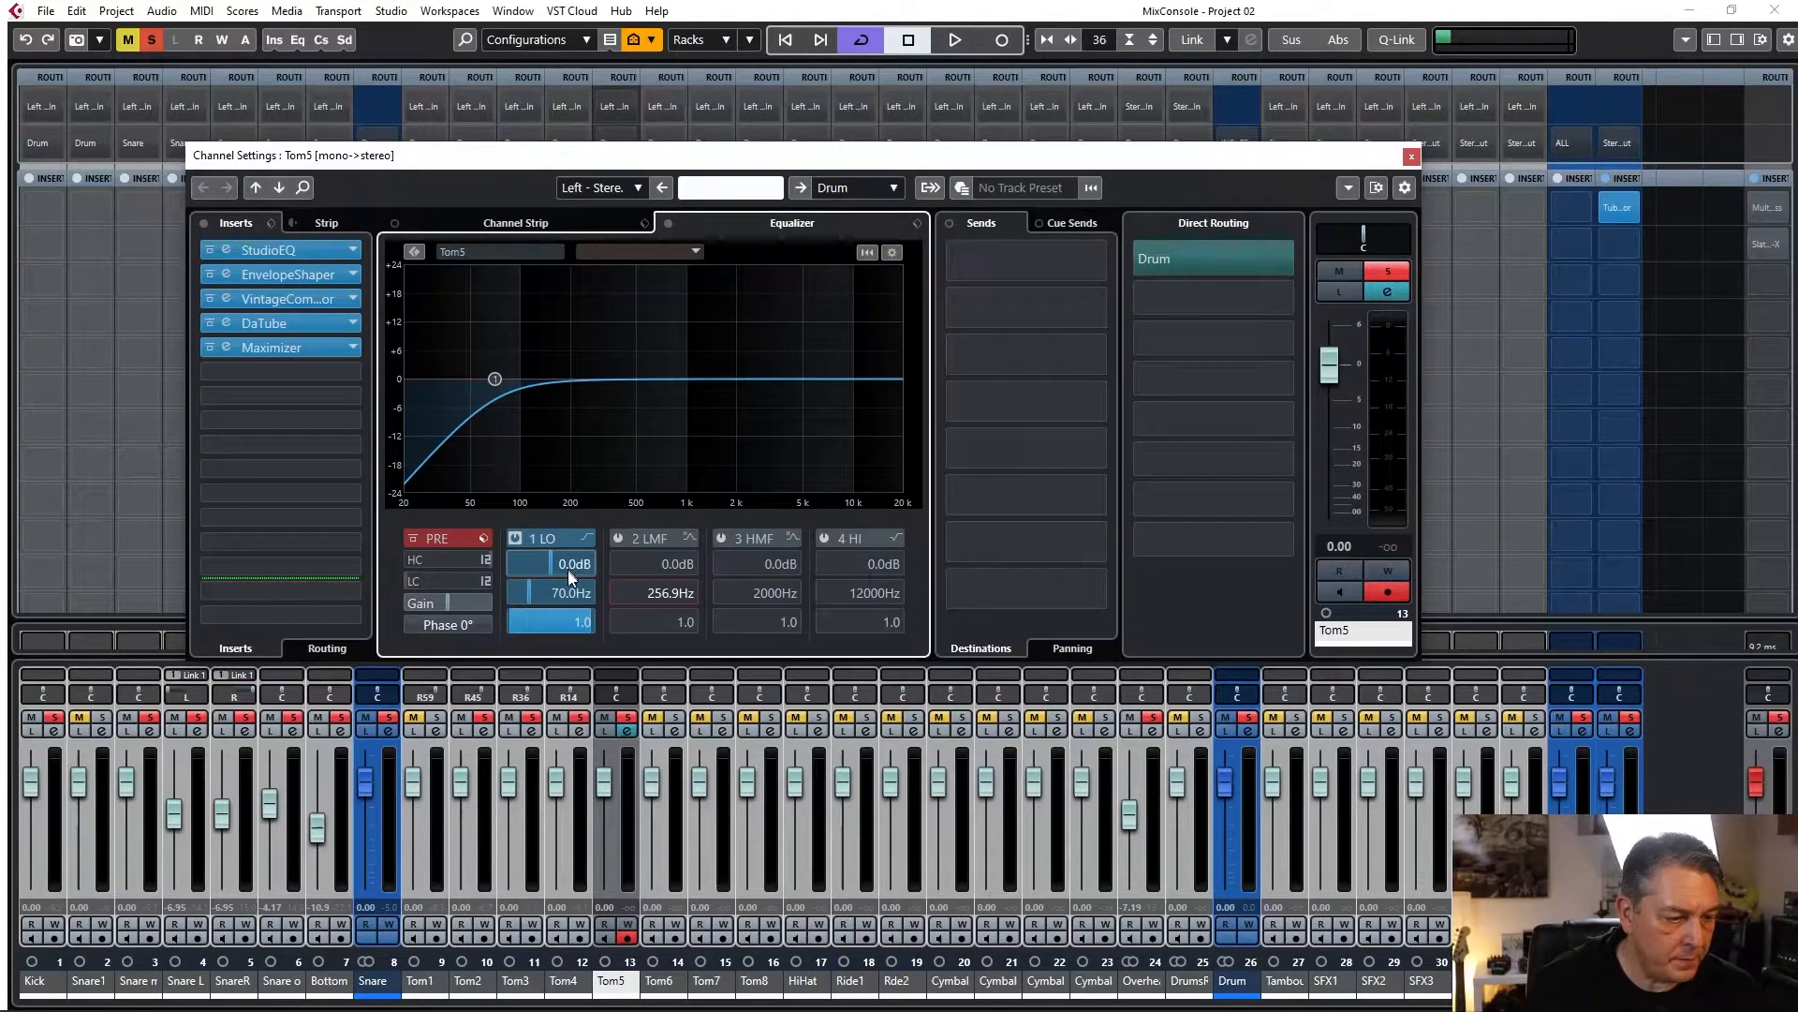
left_click(645, 564)
type("5")
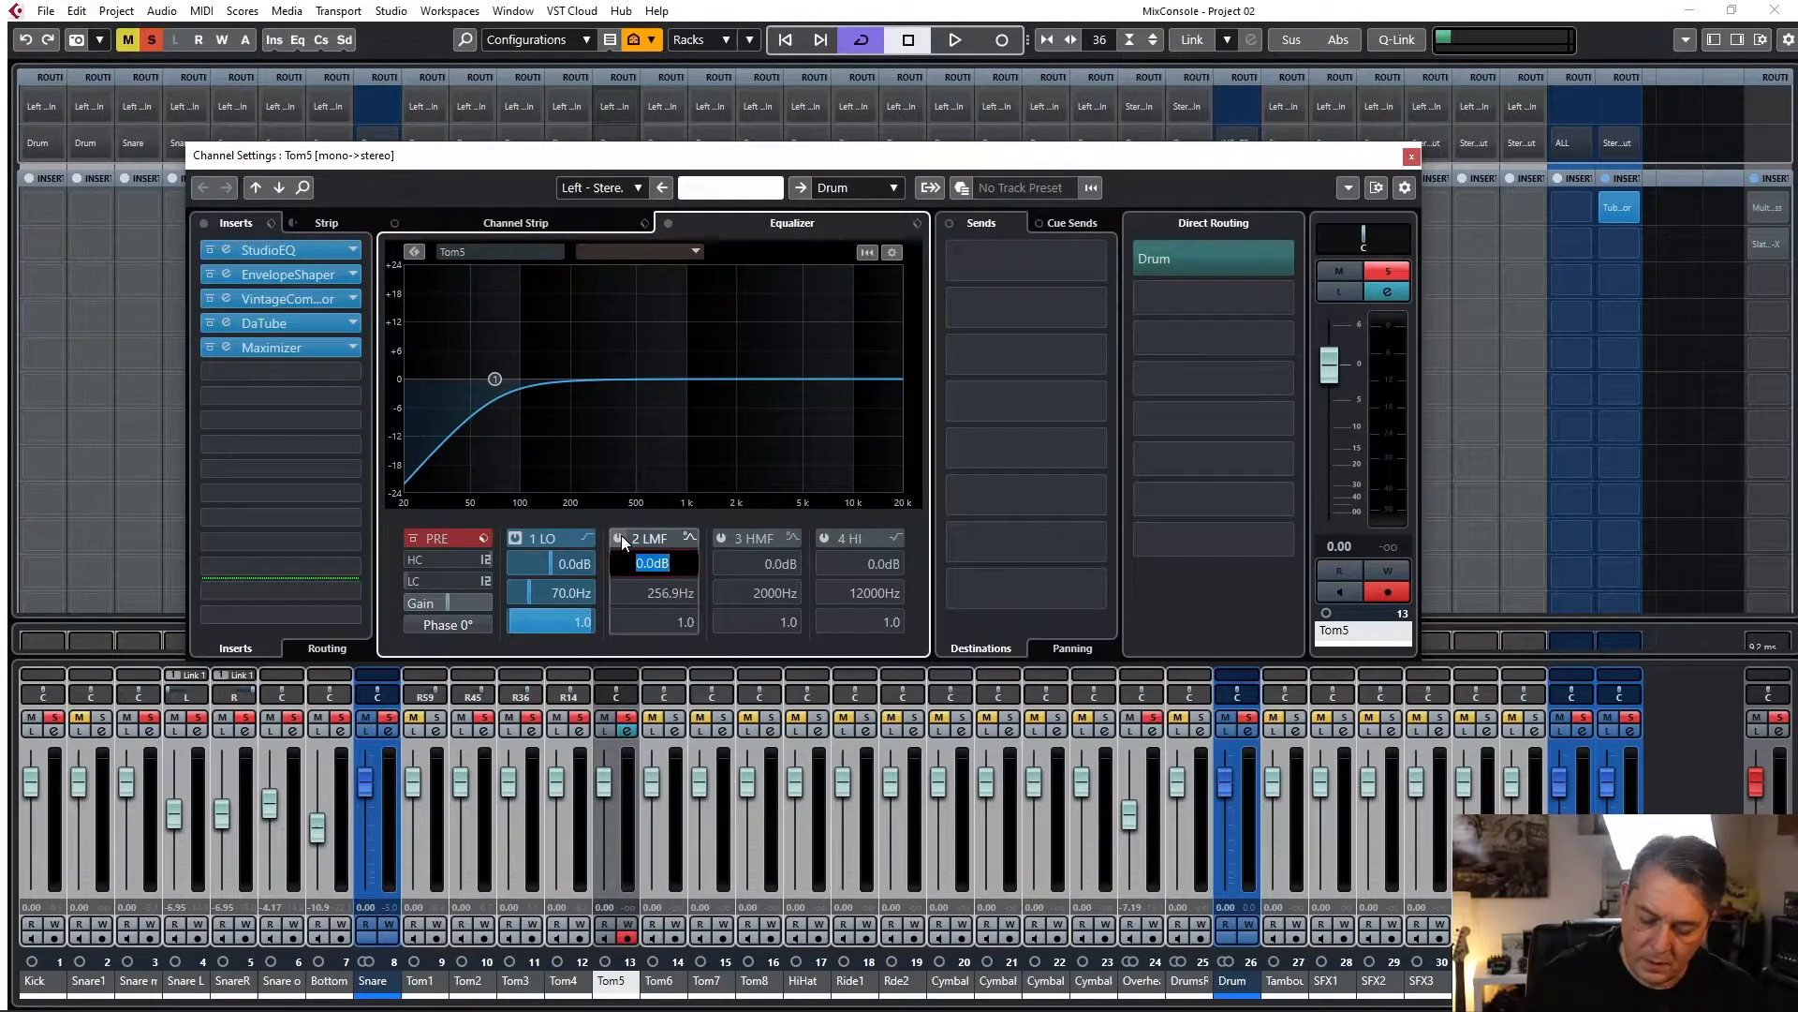
type(".9")
key("Return")
left_click(618, 538)
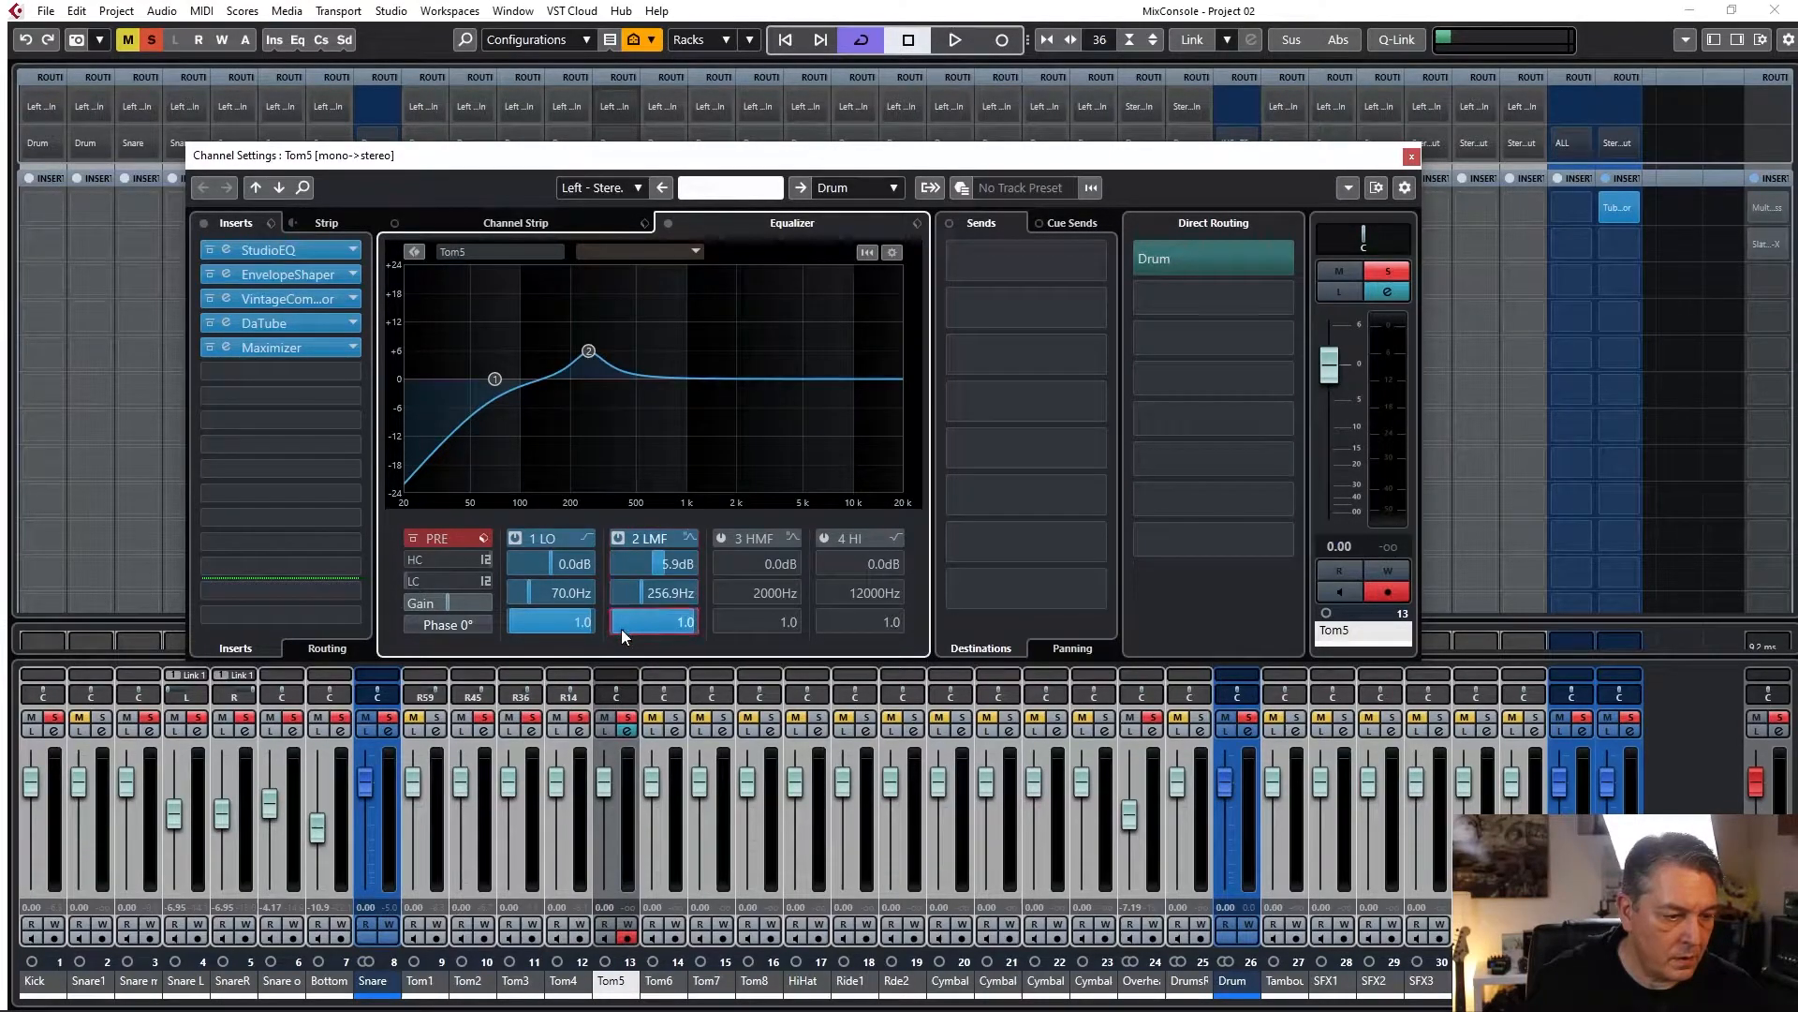
left_click_drag(633, 628, 643, 642)
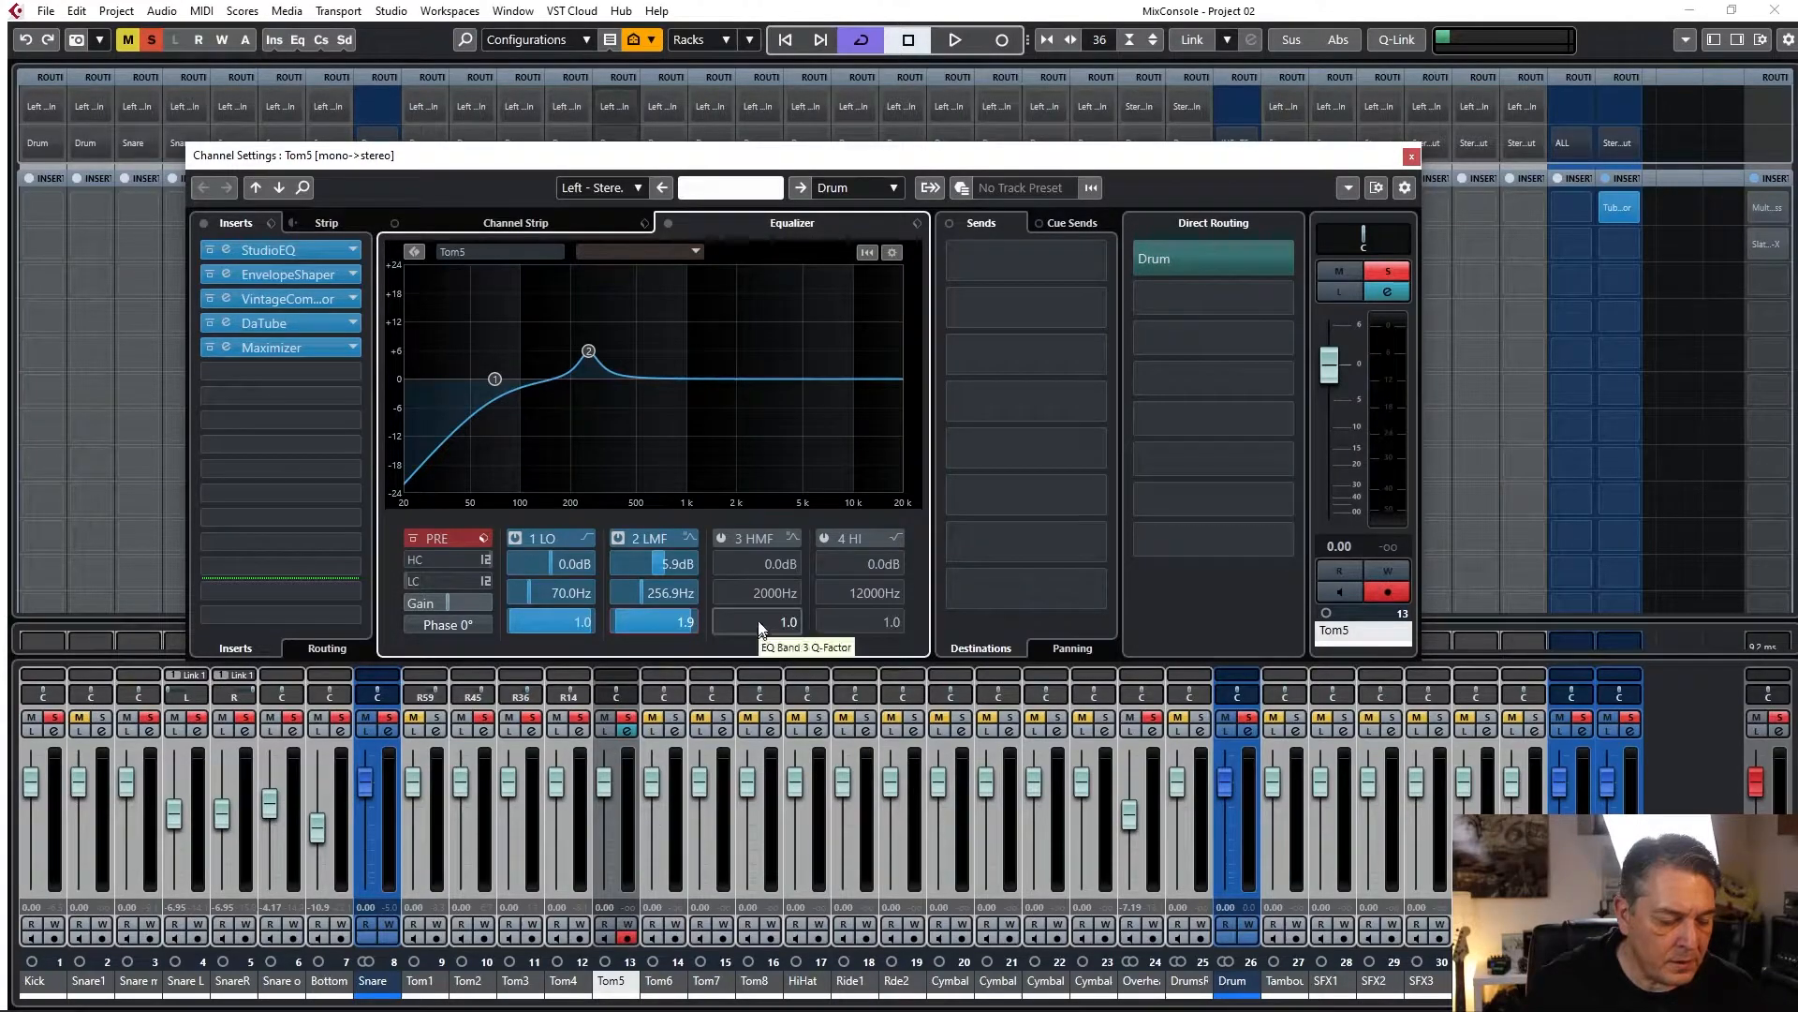
Set Tom5's 3 HMF equalizer band to a frequency of 9431 Hz and a gain of 13 dB.
double_click(745, 593)
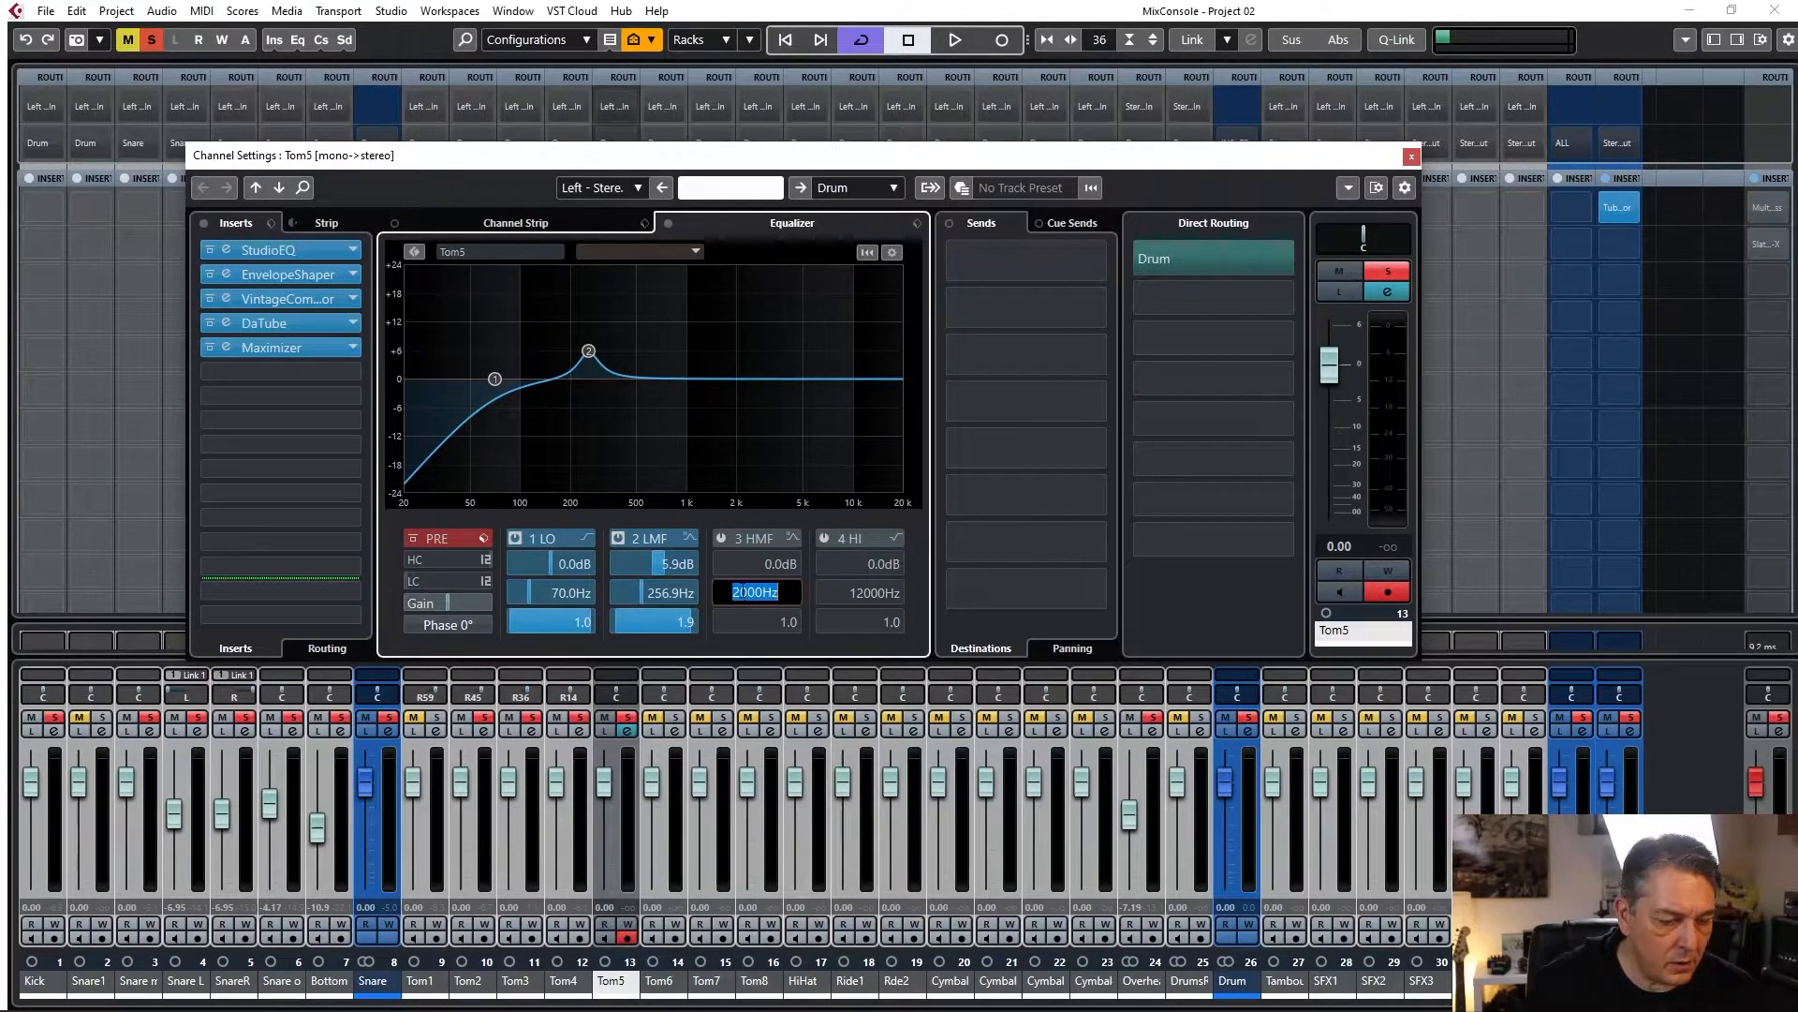
type("9431")
type("13")
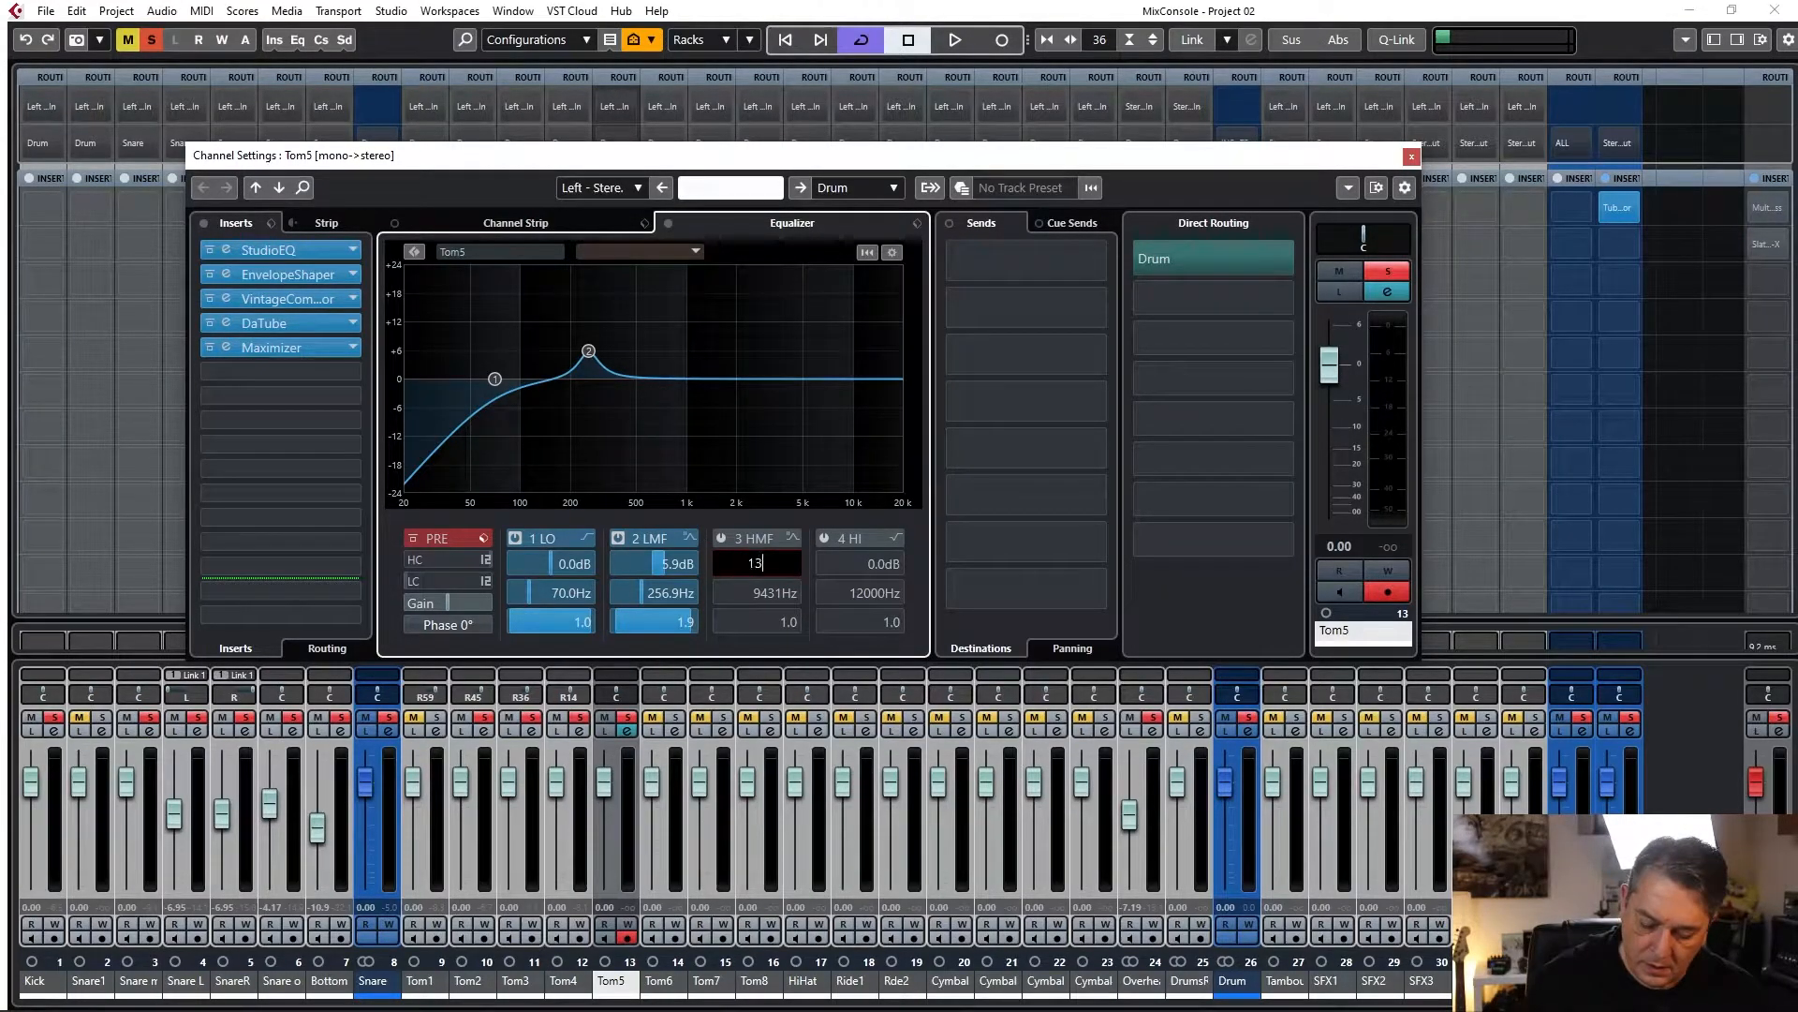
key("Return")
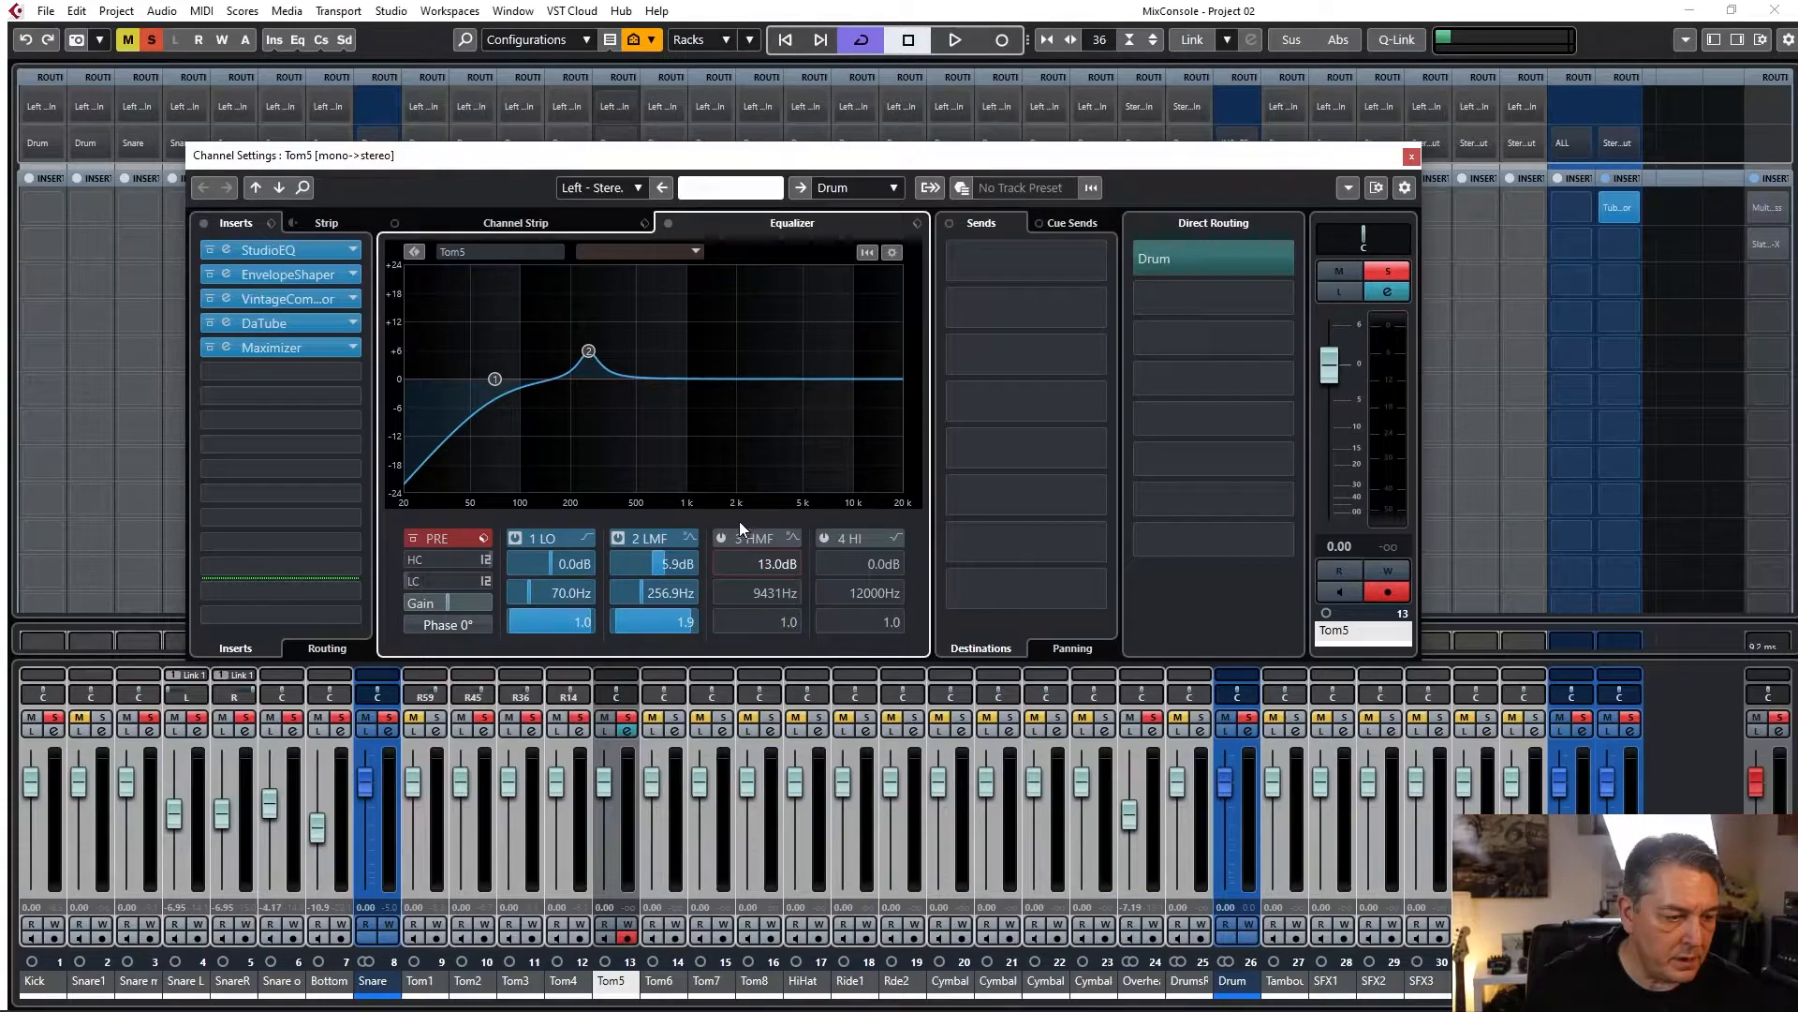
Enable Tom5's 3 HMF equalizer band with a Q of 2.3 and close its channel settings.
left_click(721, 538)
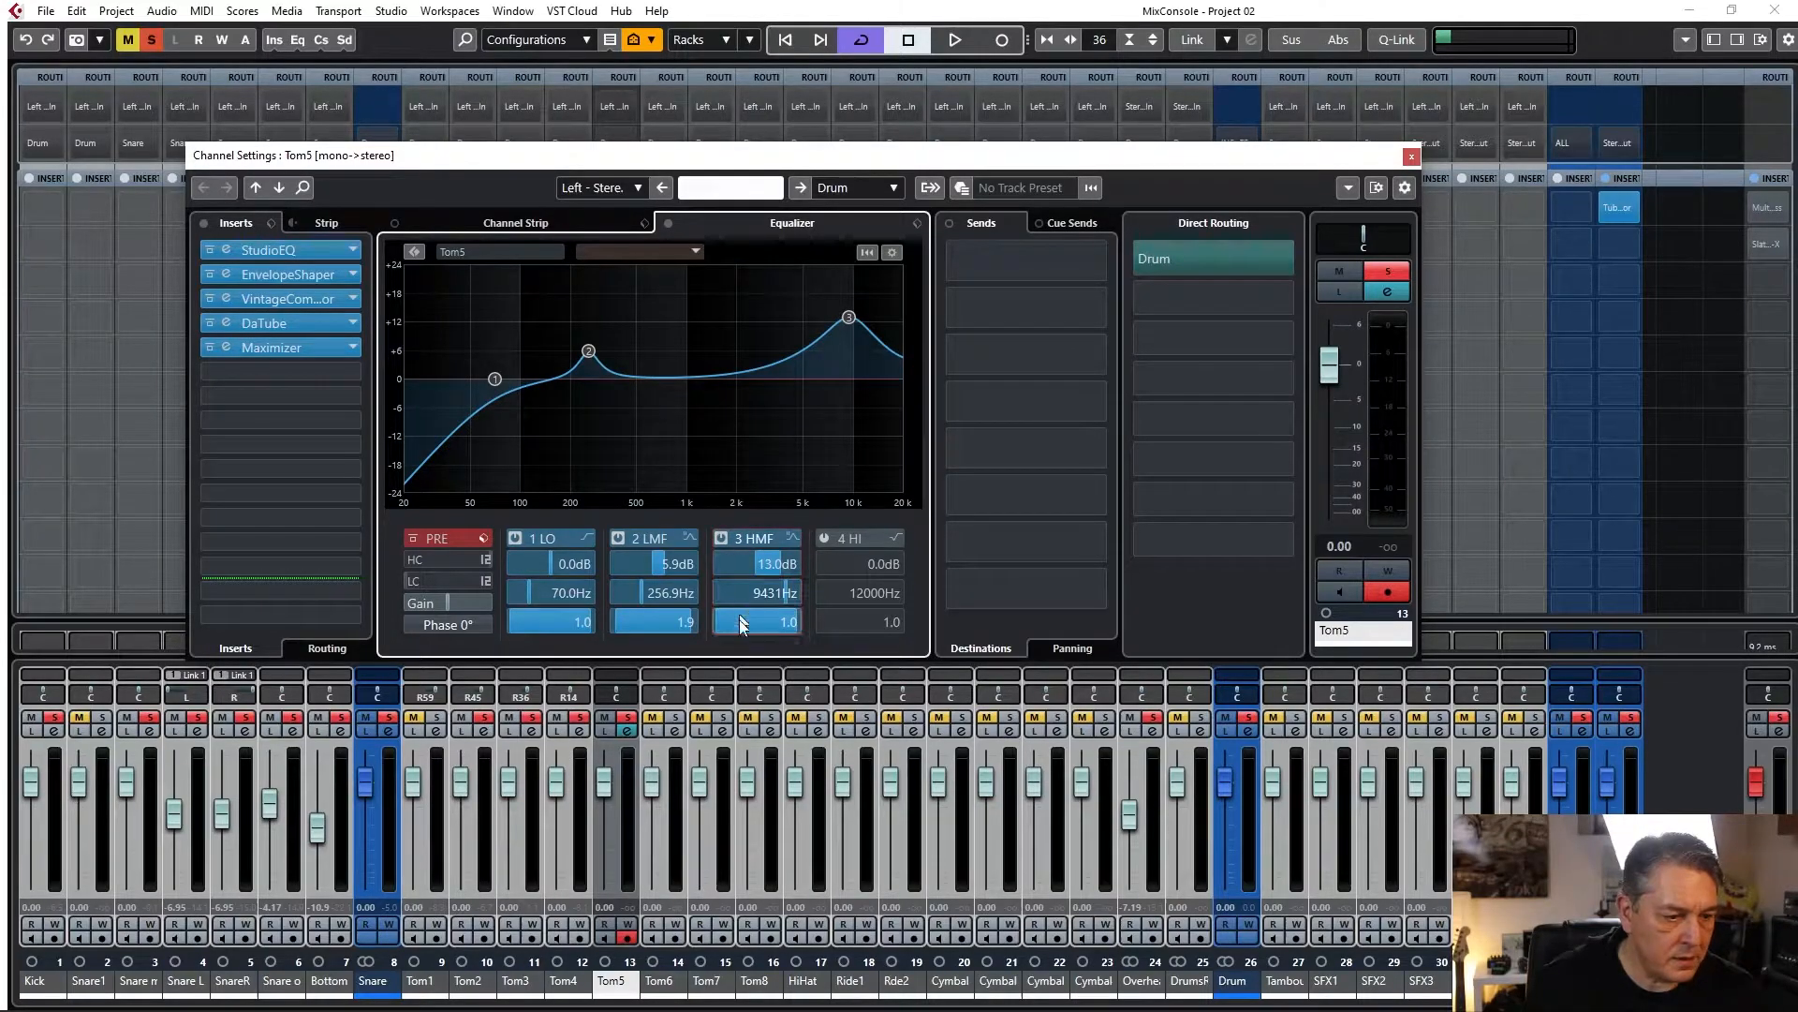
scroll(761, 627, "up", 5)
key("F3")
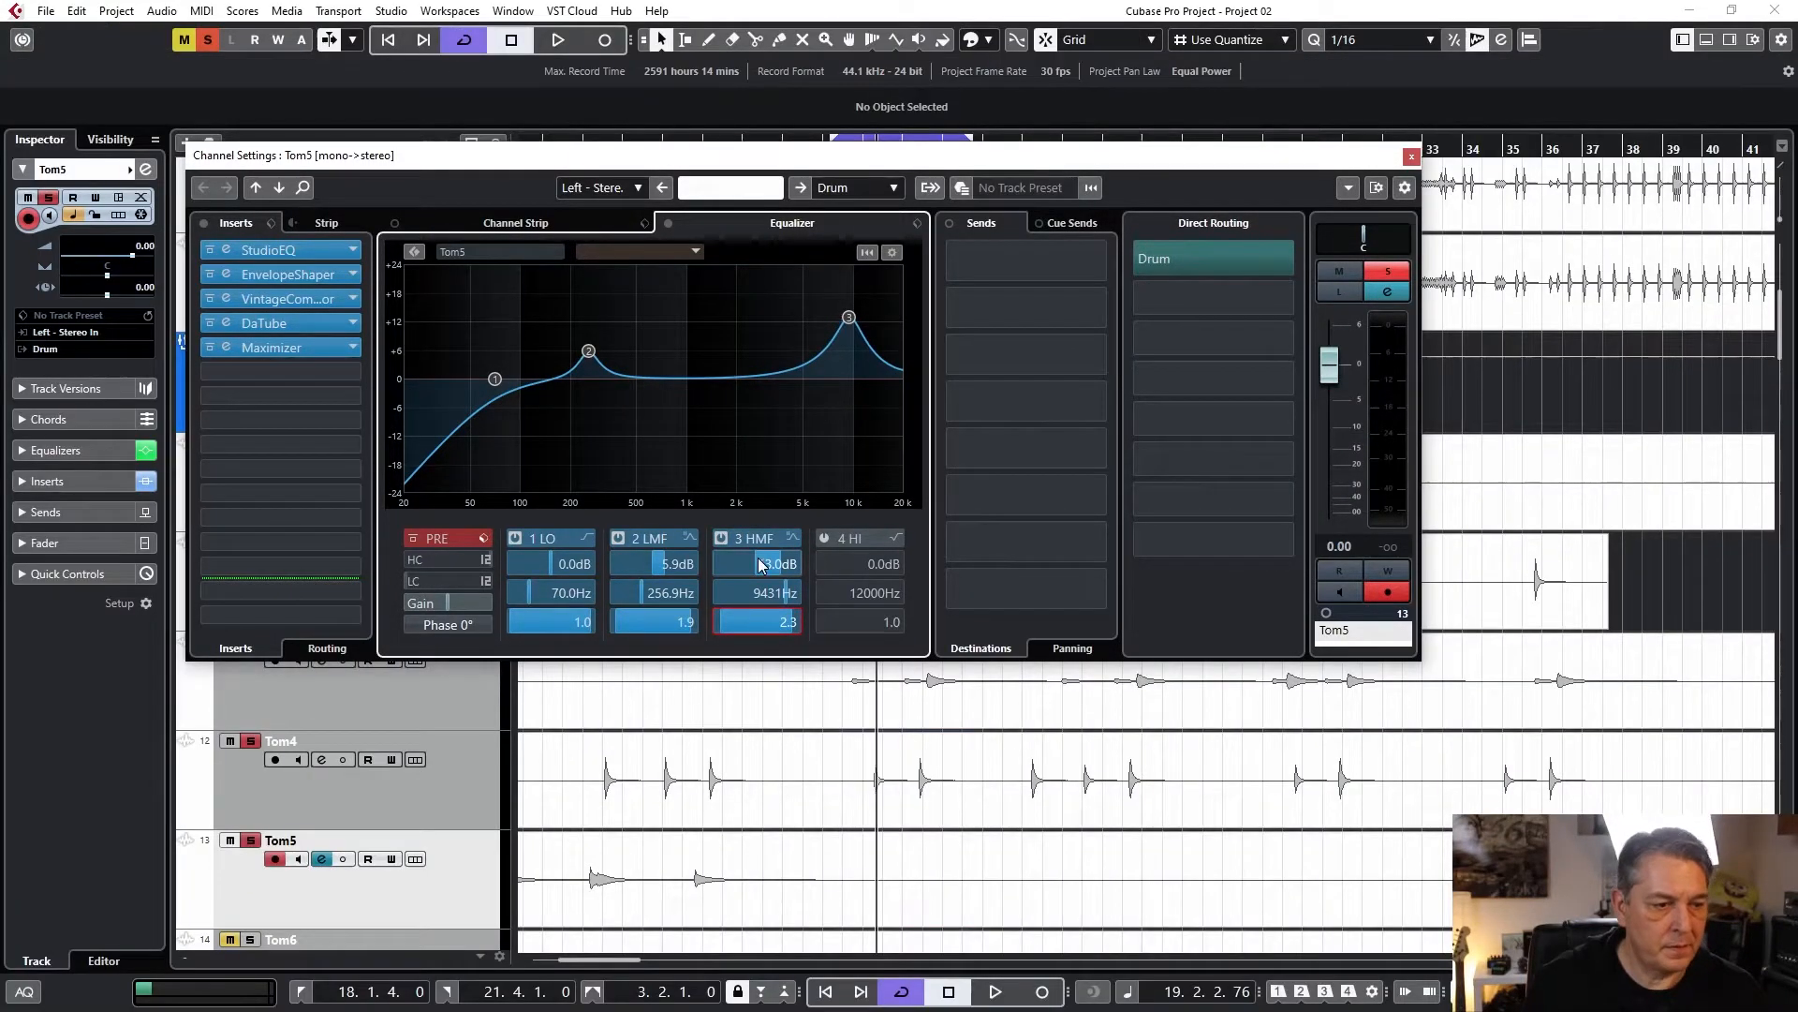
left_click(1412, 157)
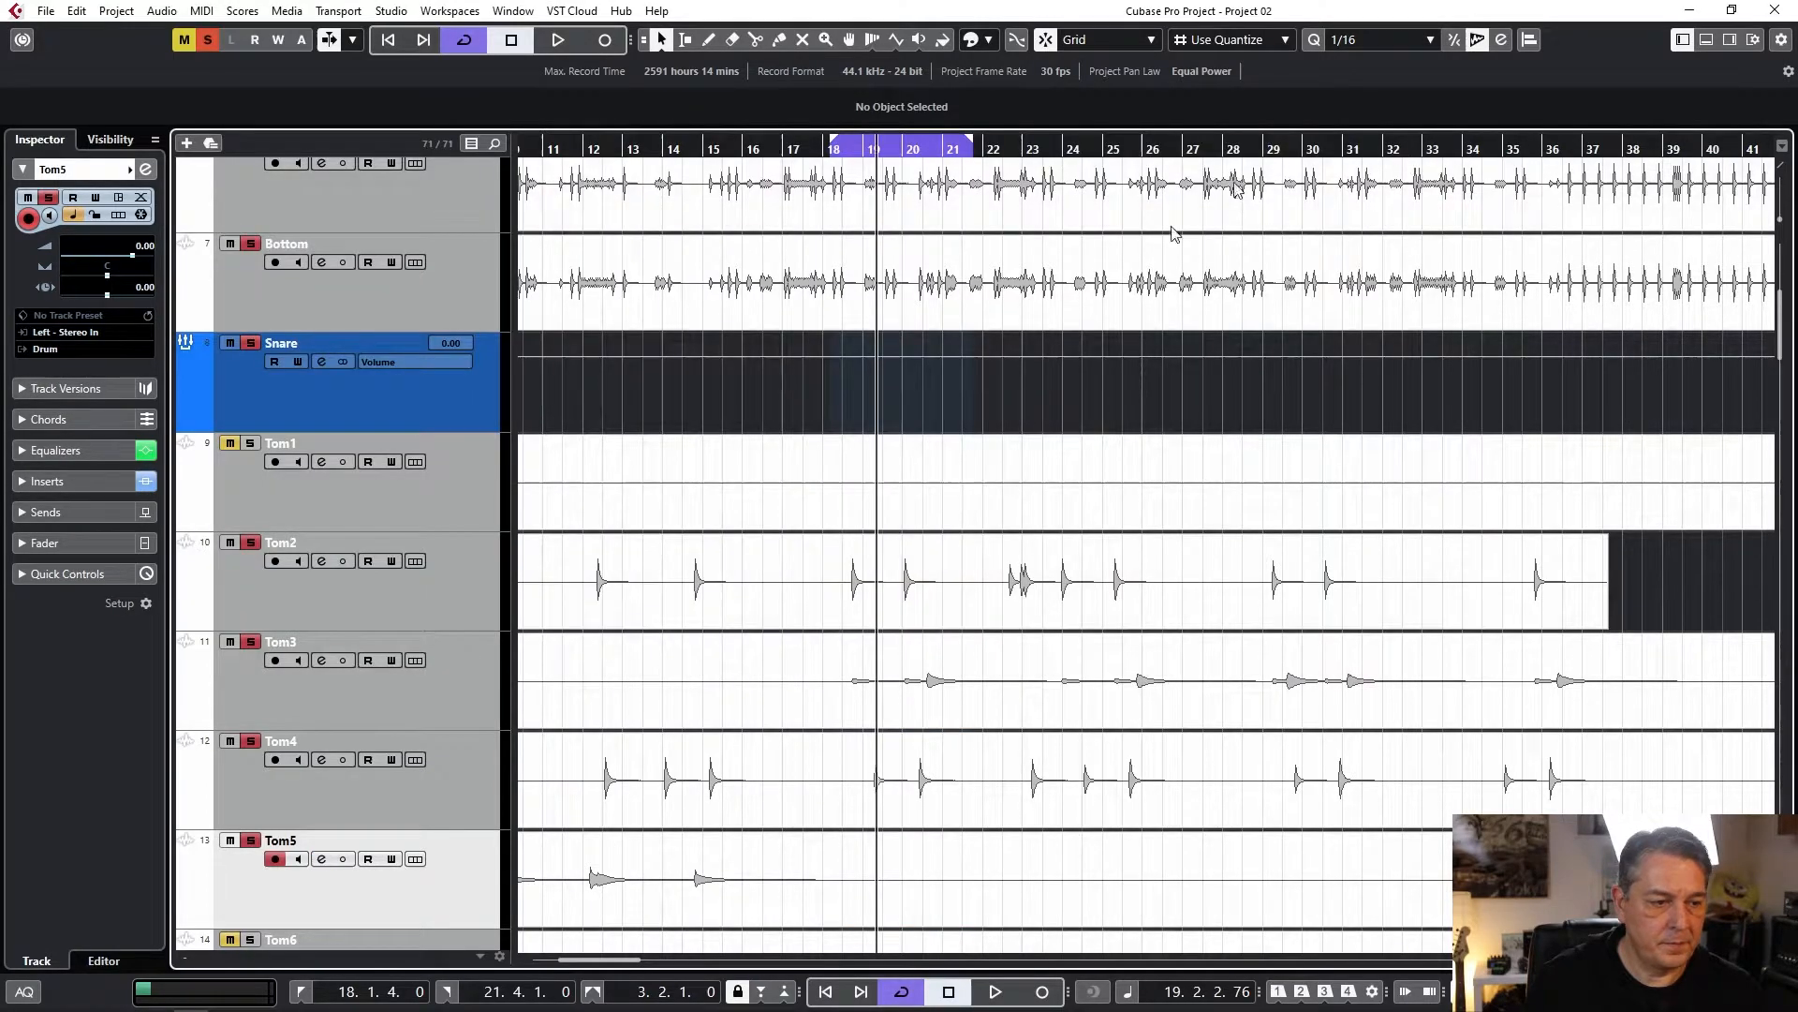
Start playback near bar 12 and set the cycle range from 12.1.3.0 to 15.4.1.0.
scroll(283, 755, "down", 3)
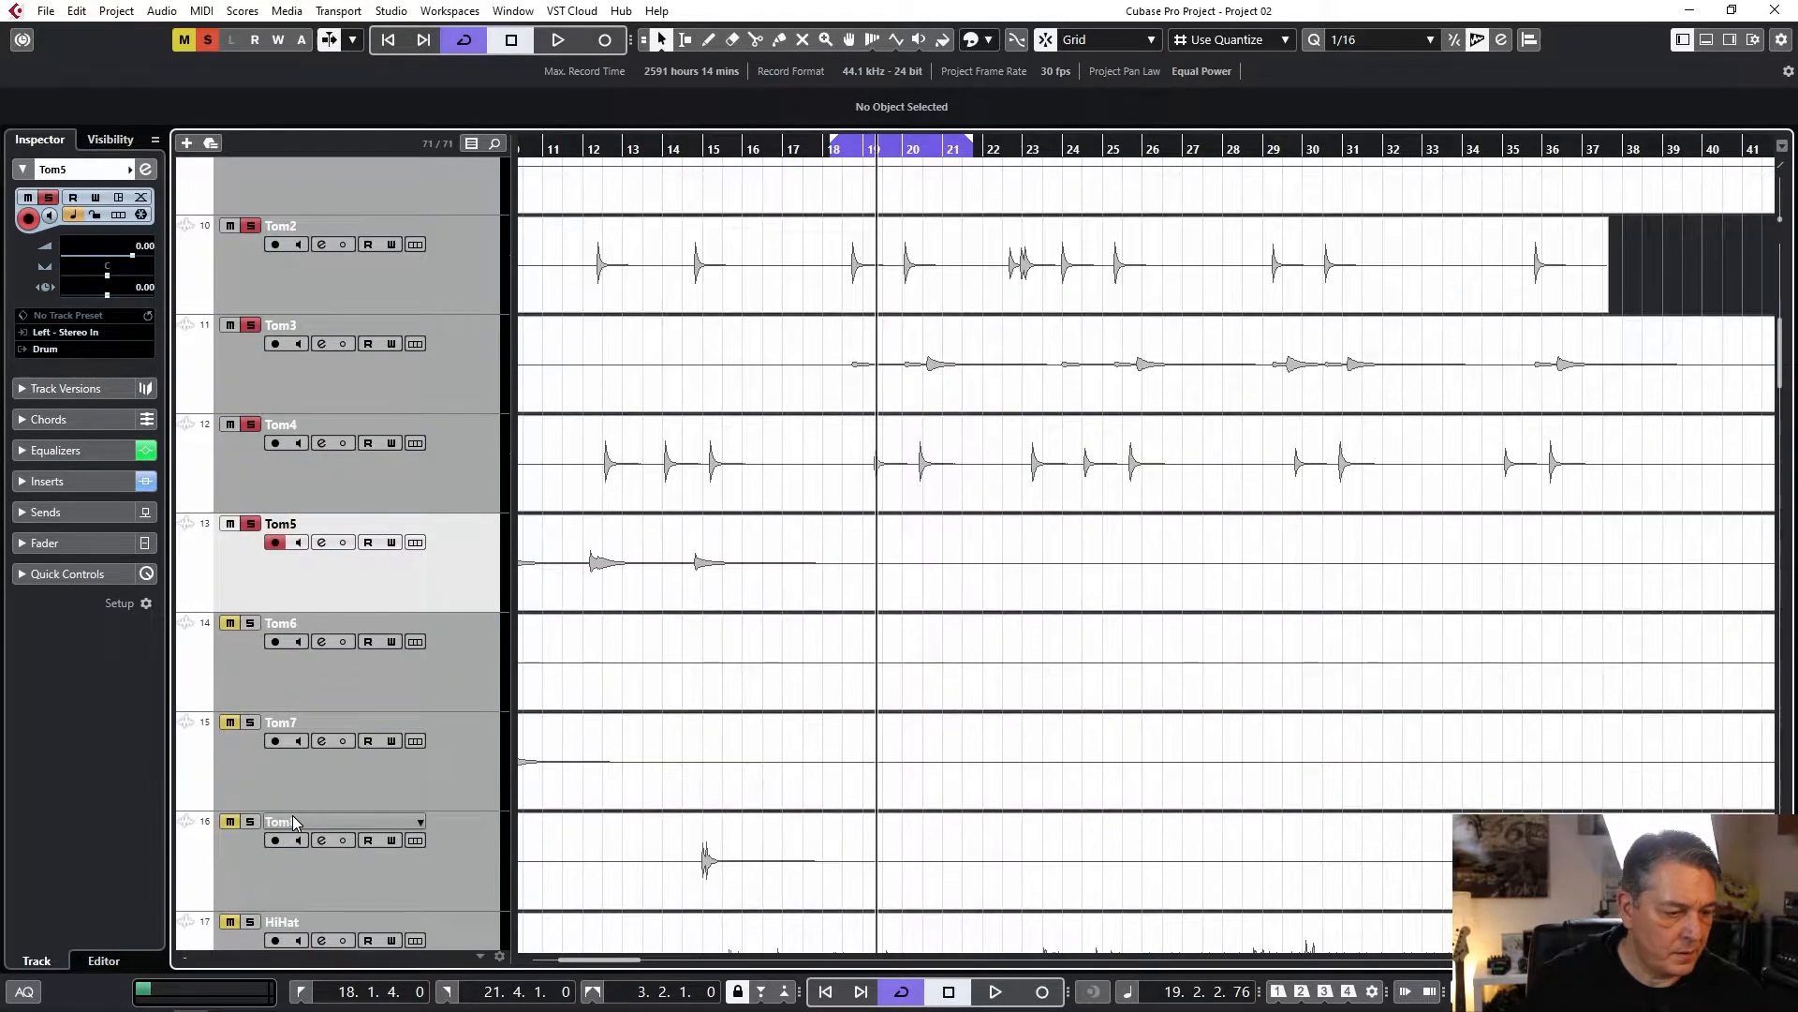
left_click(570, 149)
key("space")
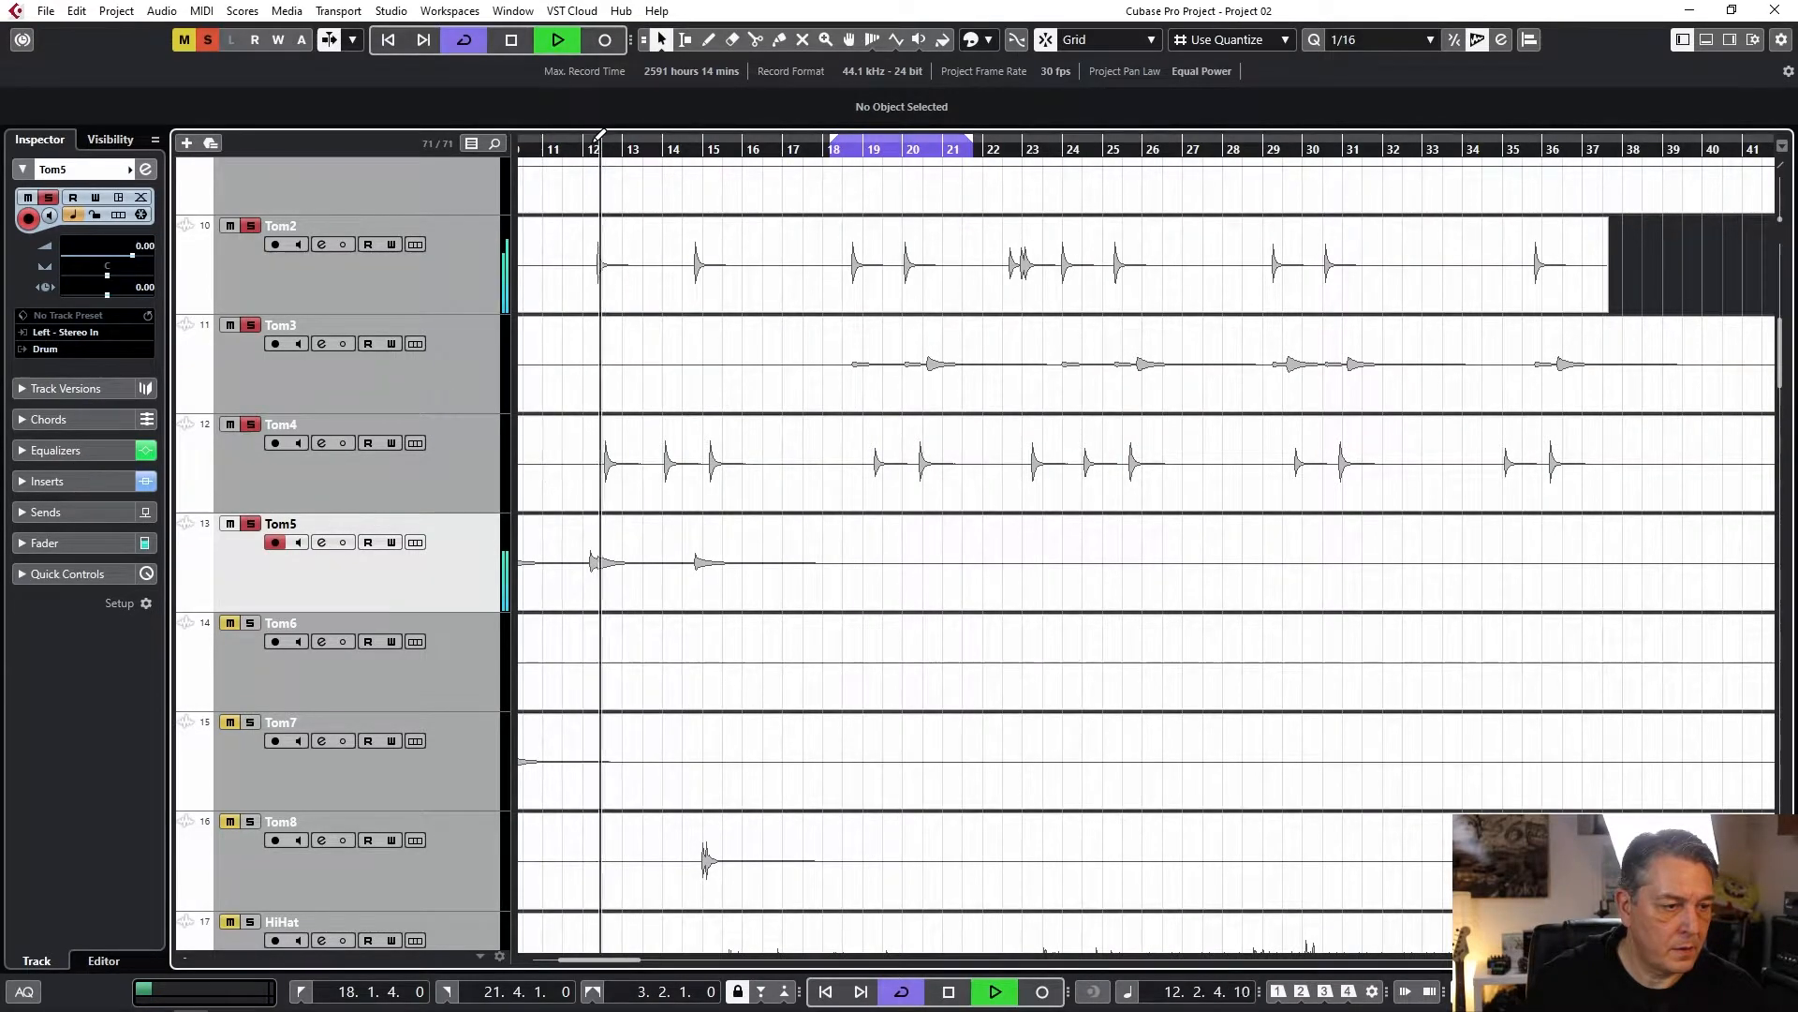
left_click_drag(603, 141, 605, 152)
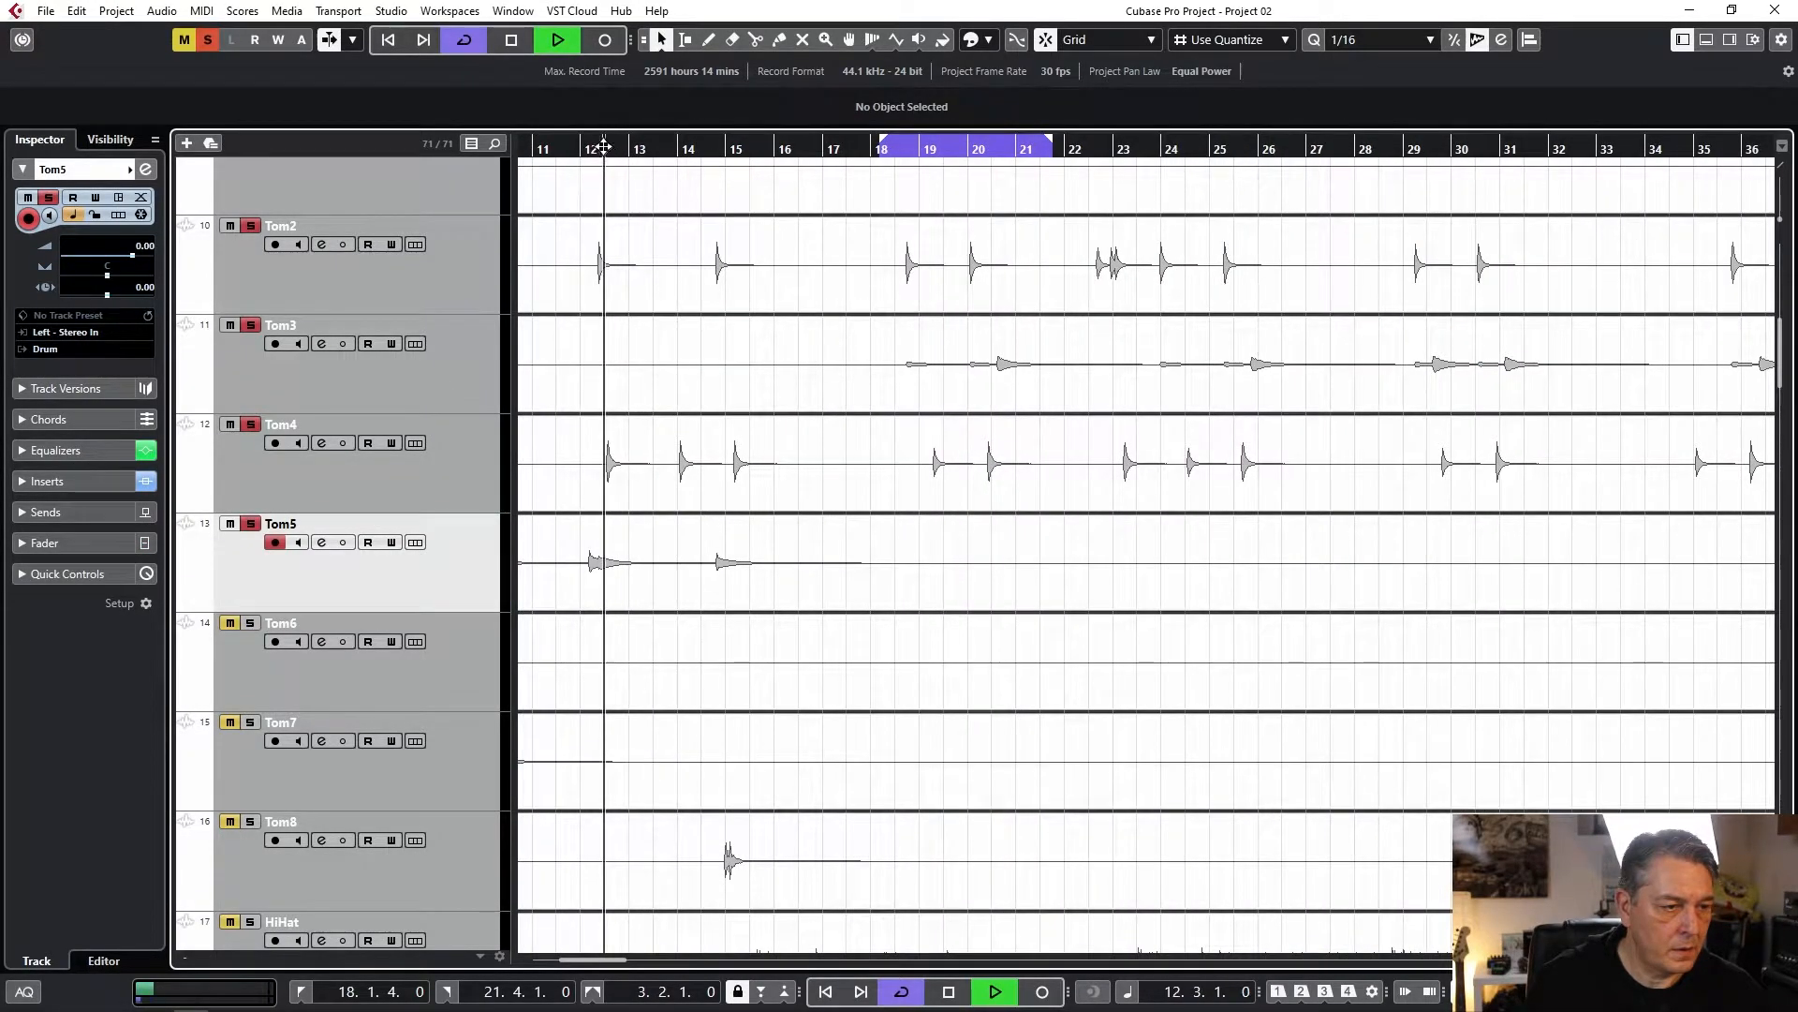
left_click_drag(590, 138, 762, 140)
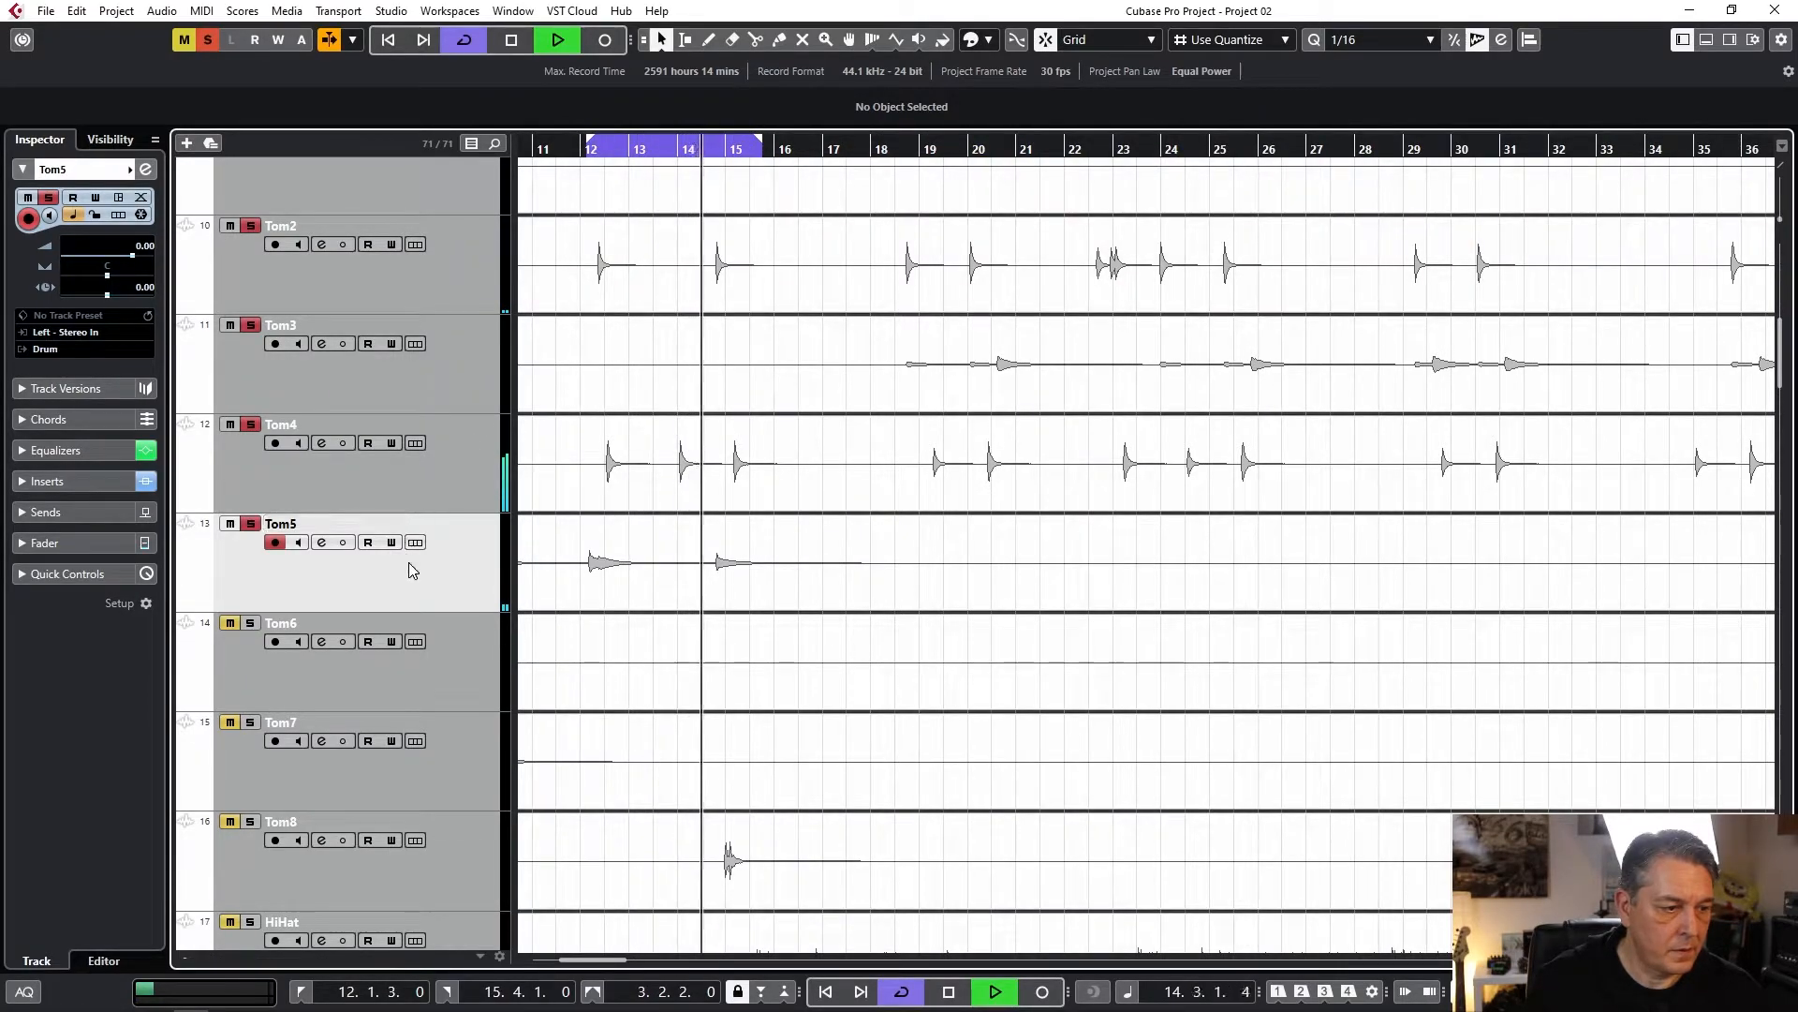
Turn off solo on Tom4, Tom3 and Tom2, leaving Tom5 as the only soloed tom.
scroll(409, 564, "up", 2)
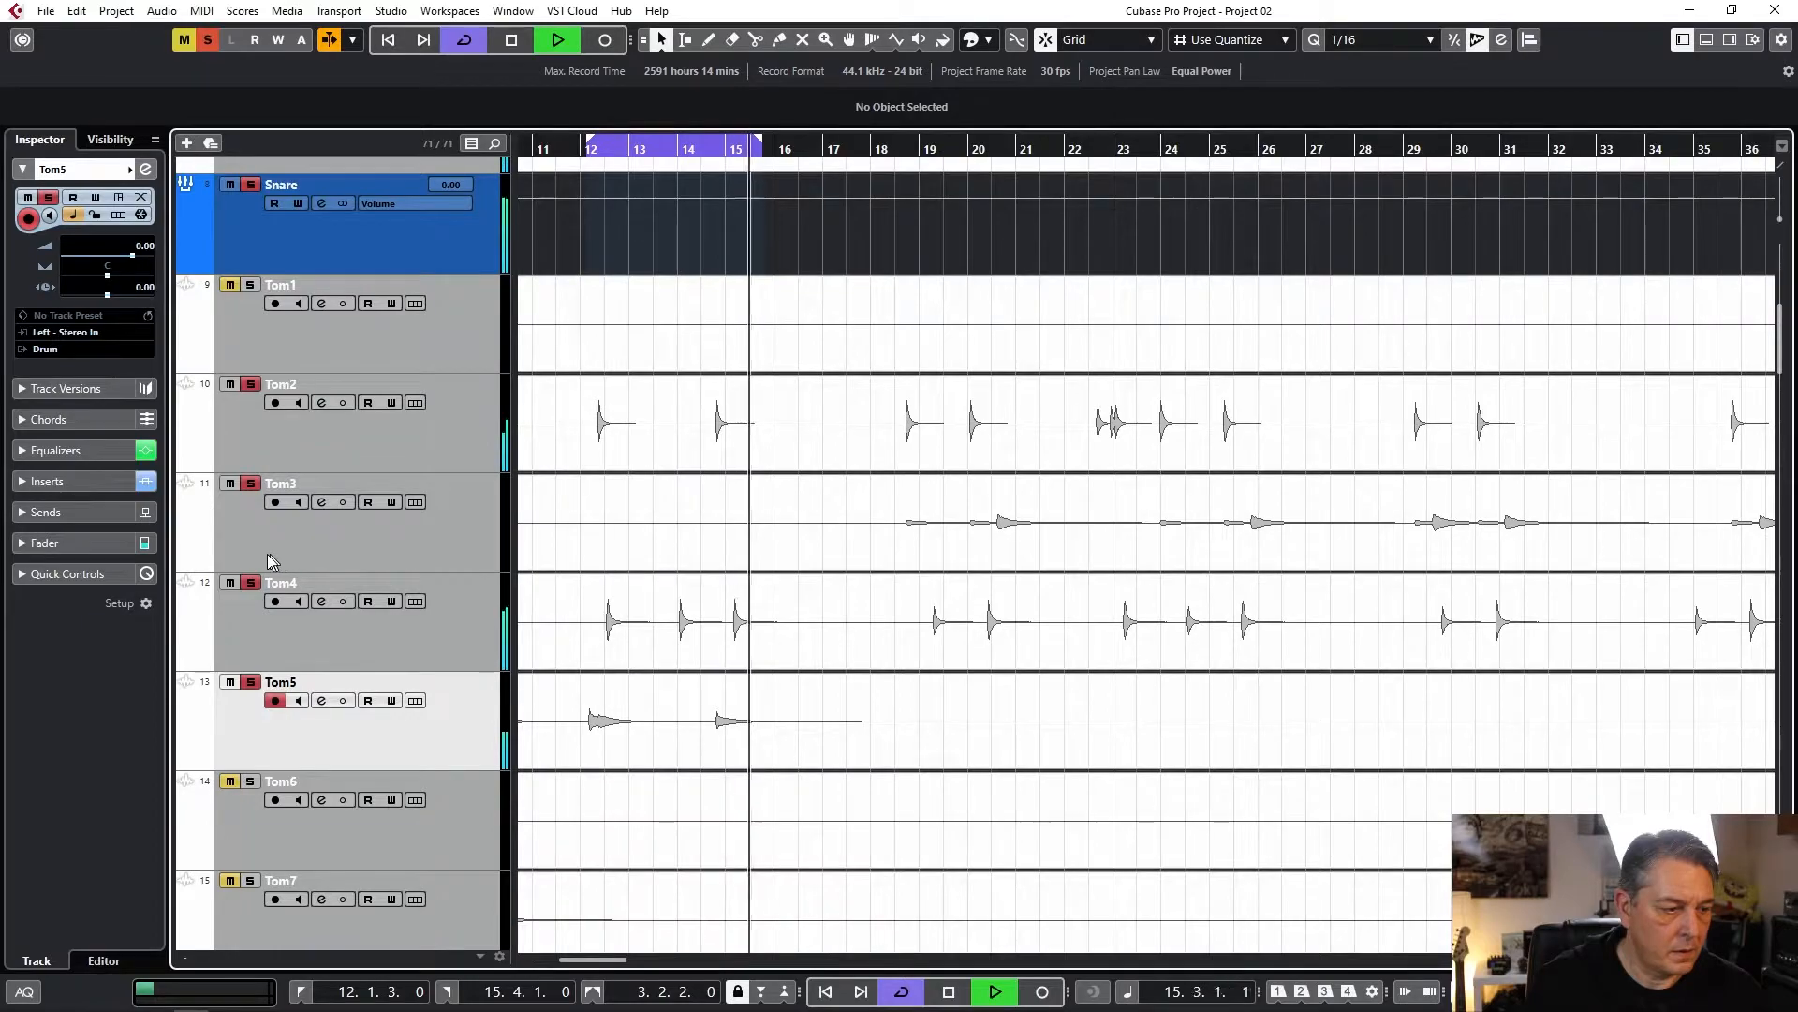
left_click(250, 582)
left_click(250, 484)
left_click(250, 384)
scroll(281, 389, "up", 6)
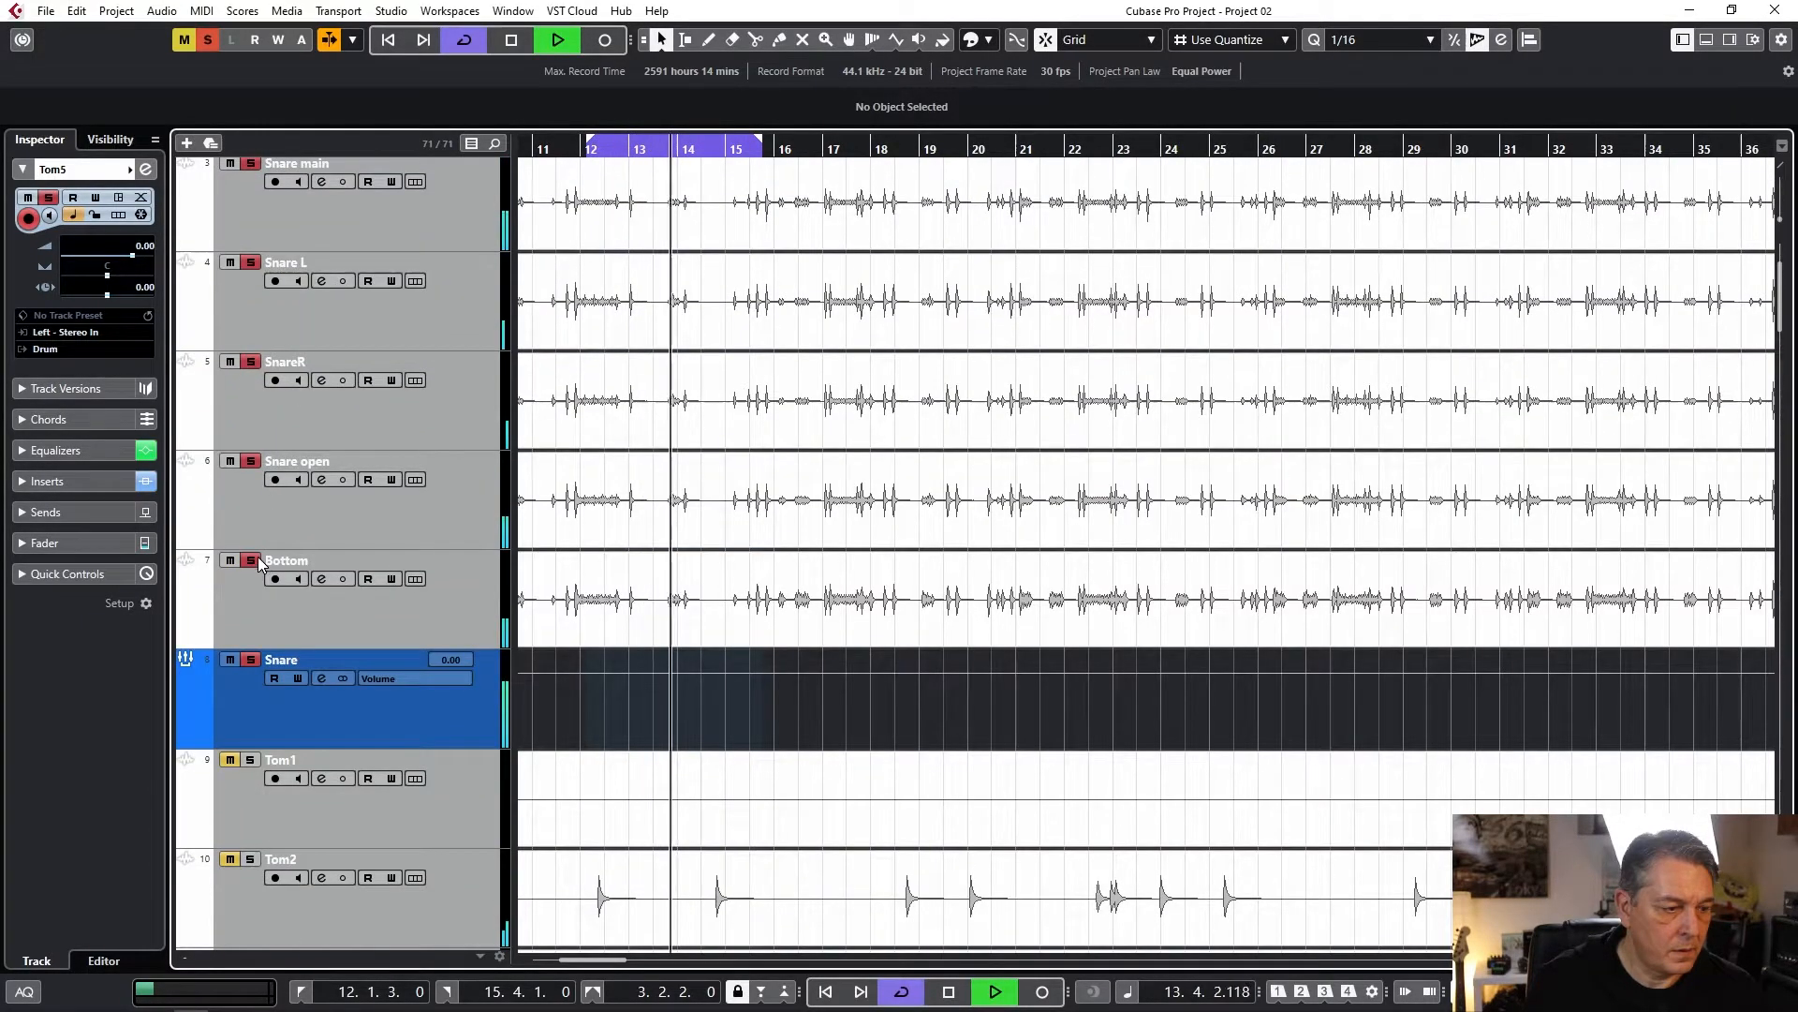
scroll(248, 599, "down", 12)
scroll(251, 595, "up", 4)
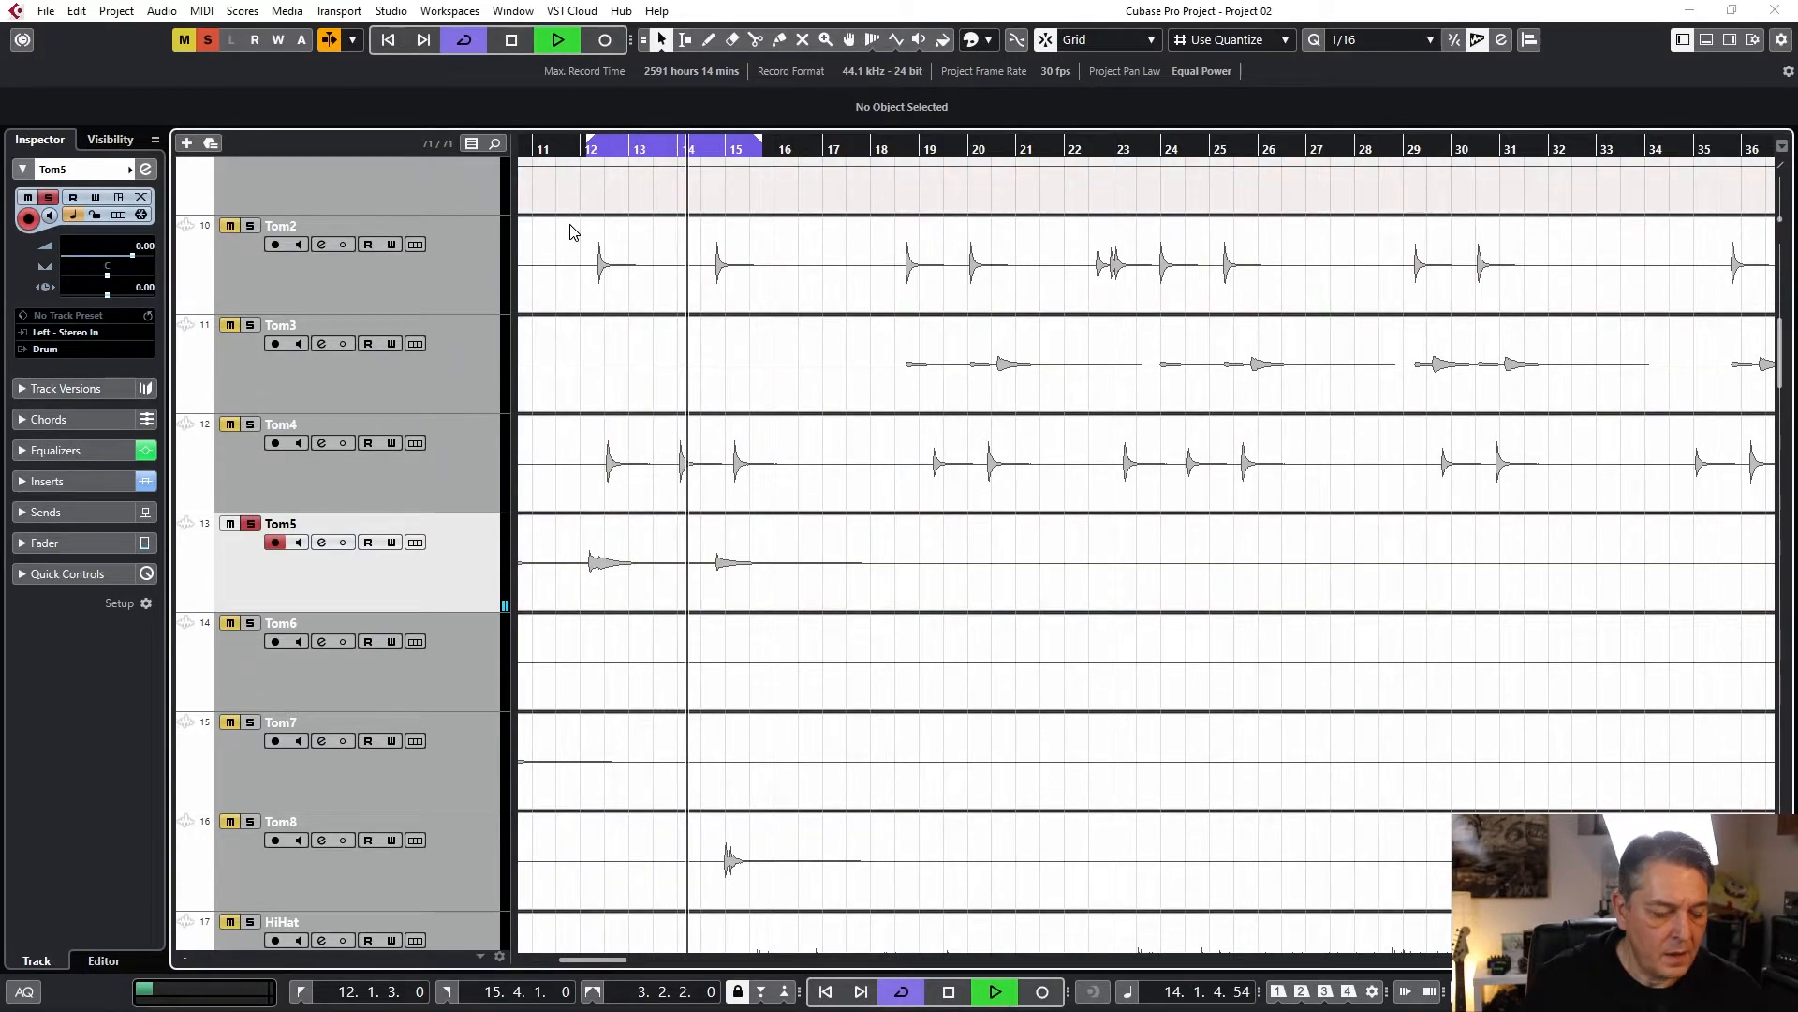
Audition Tom5 with its 2 LMF and 3 HMF equalizer bands bypassed and re-enabled for comparison.
key("F3")
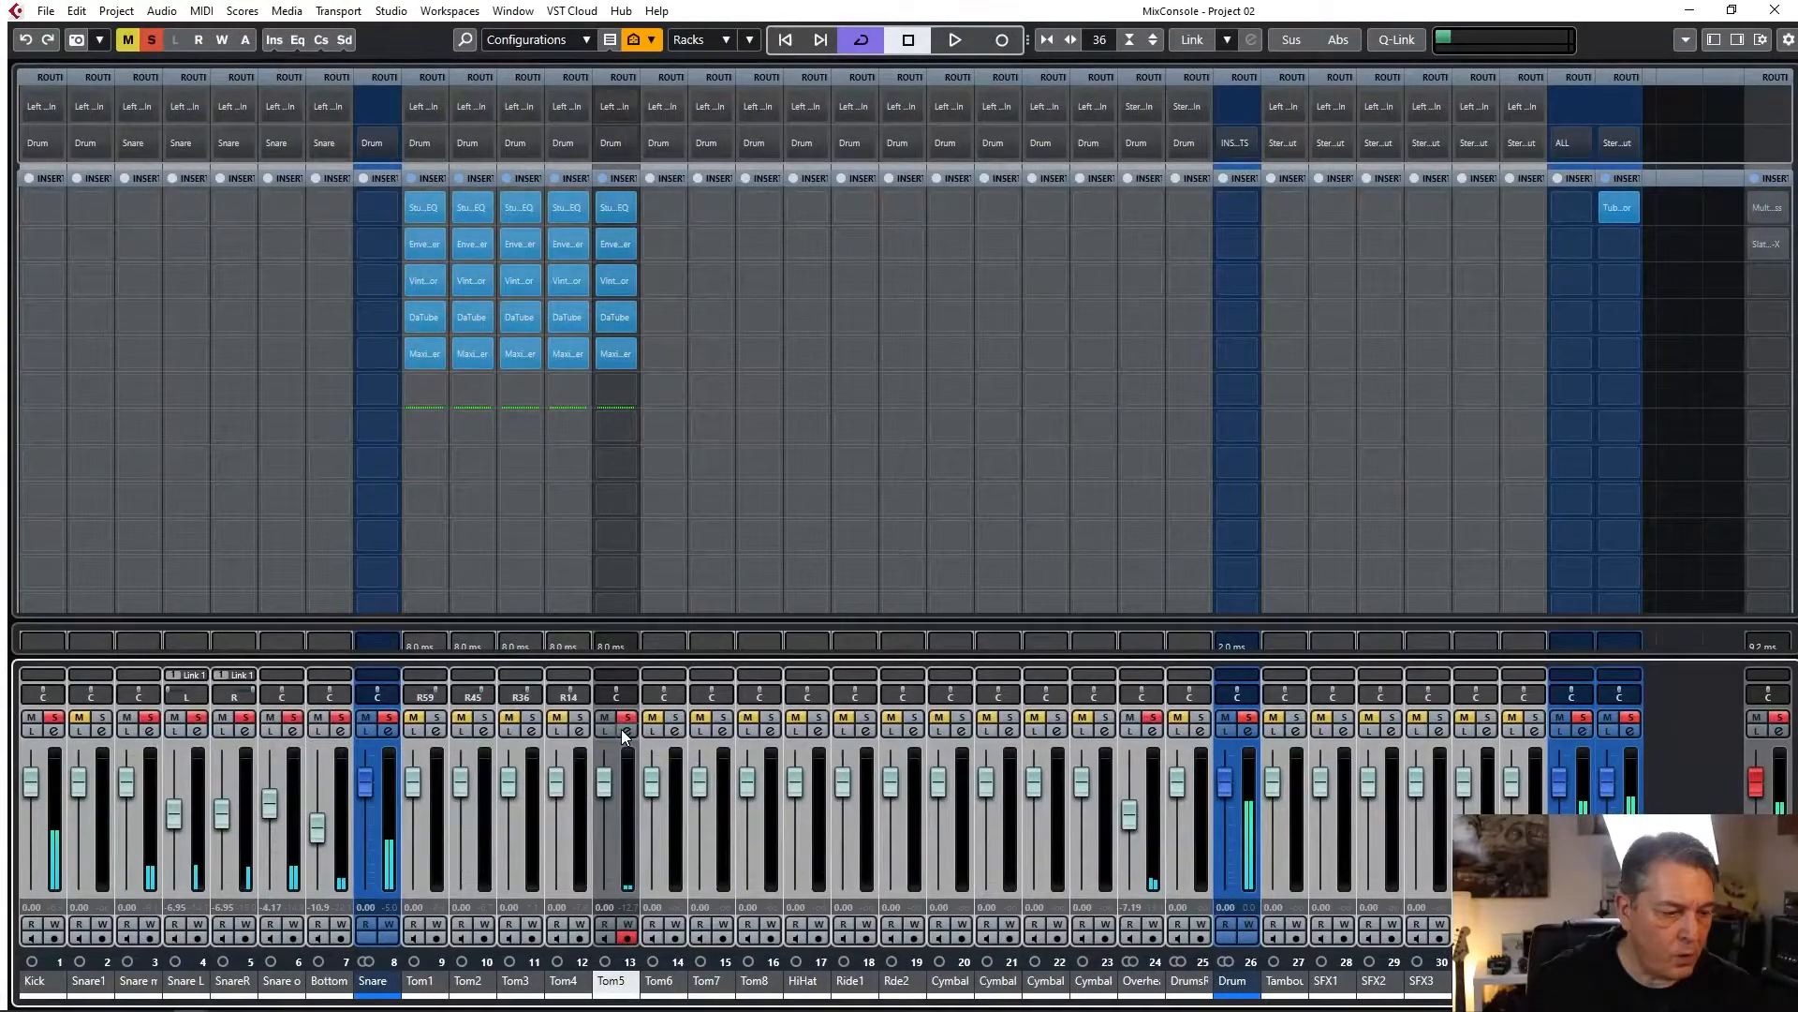
left_click(624, 730)
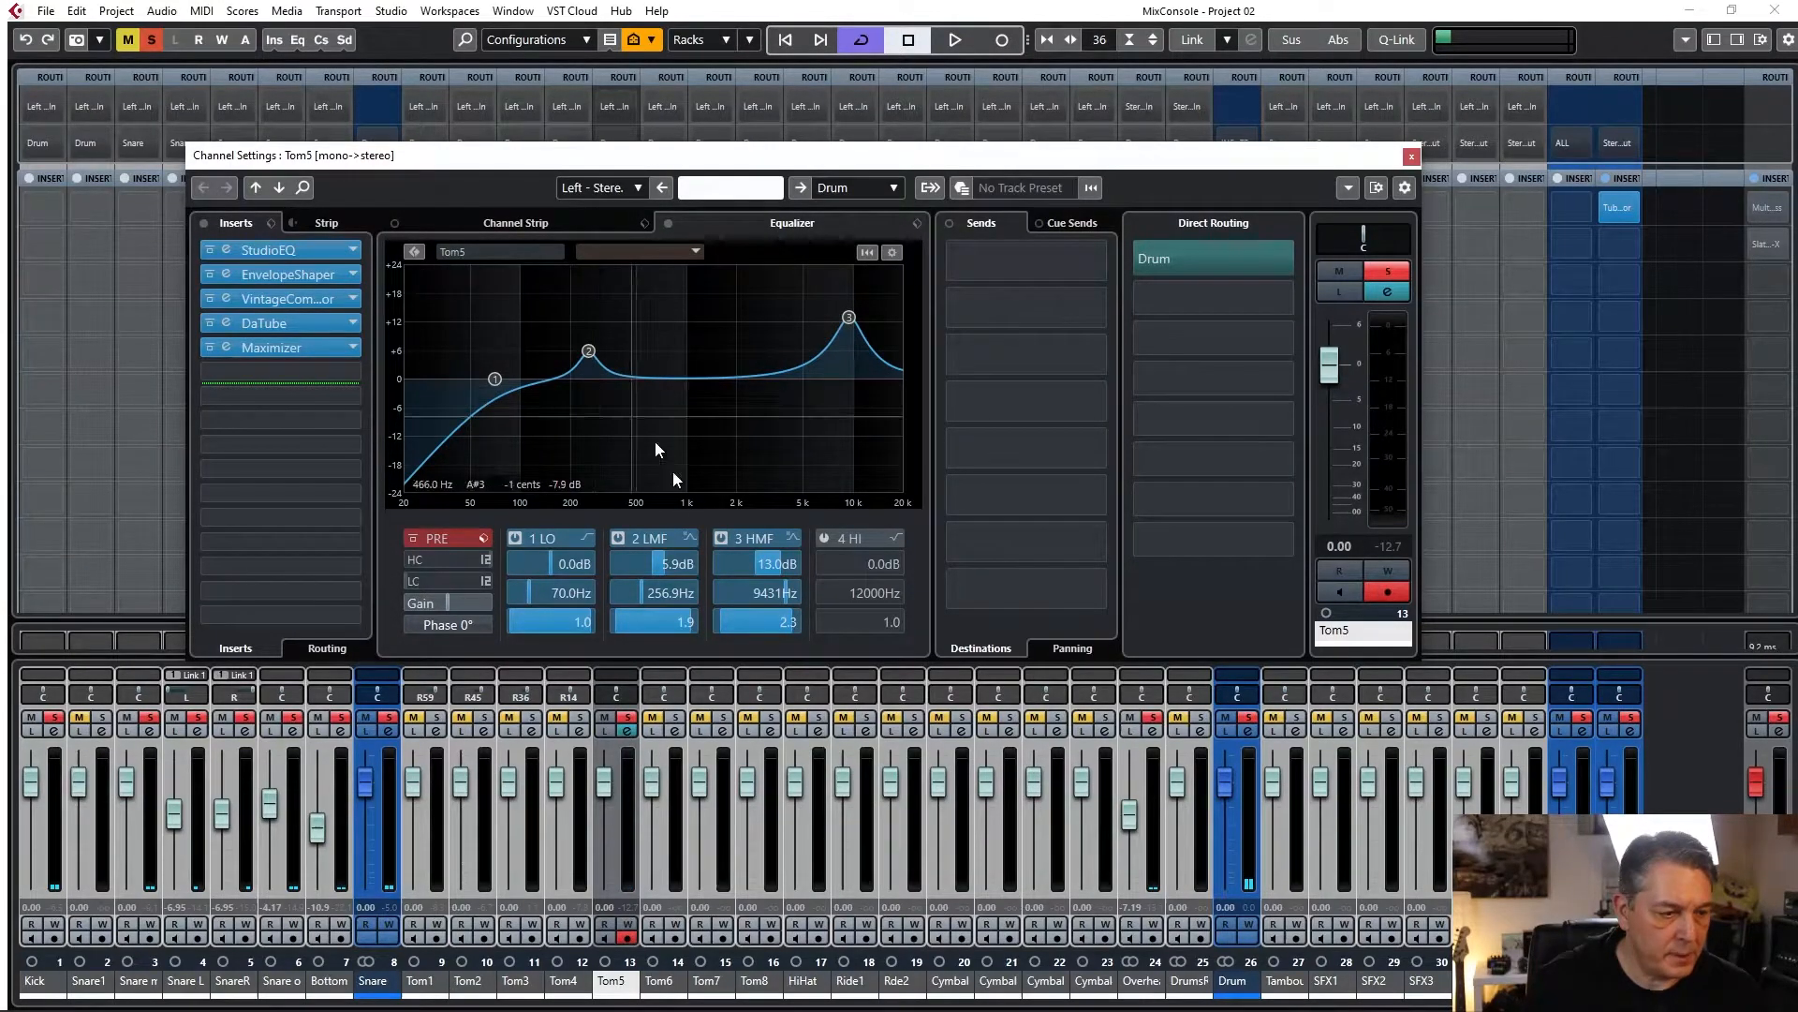
key("space")
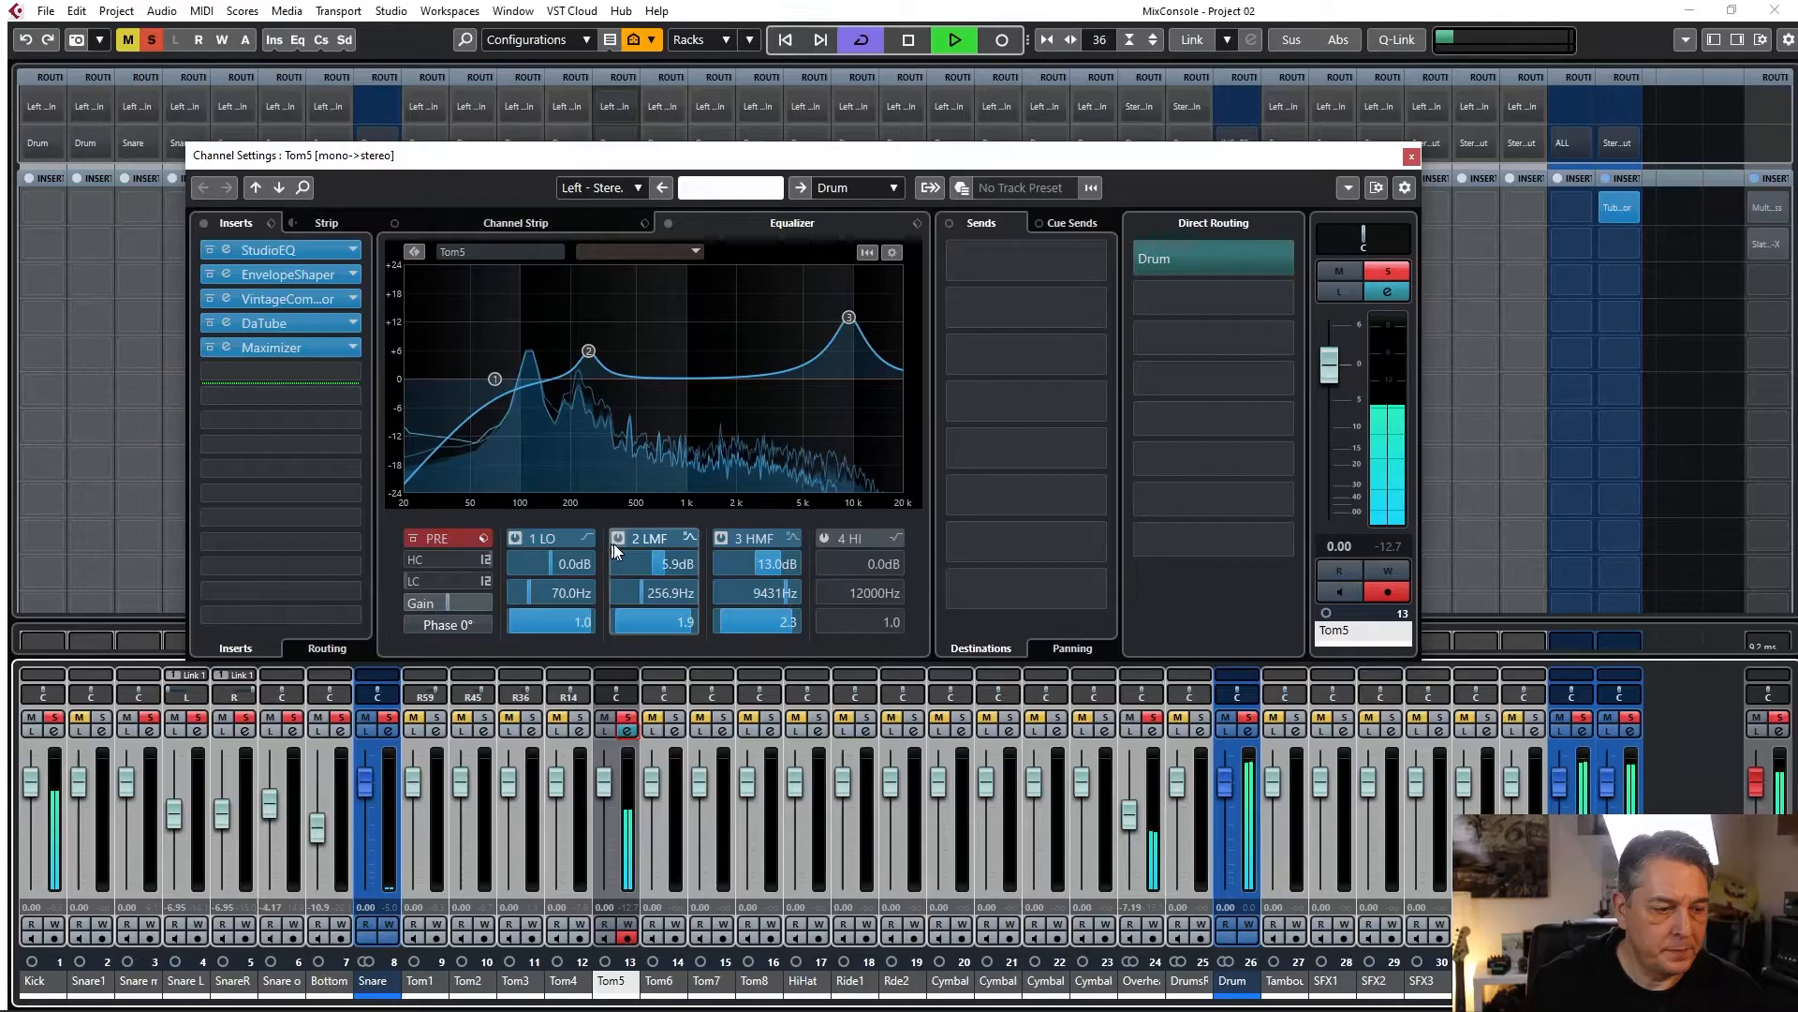
left_click(619, 537)
left_click(721, 537)
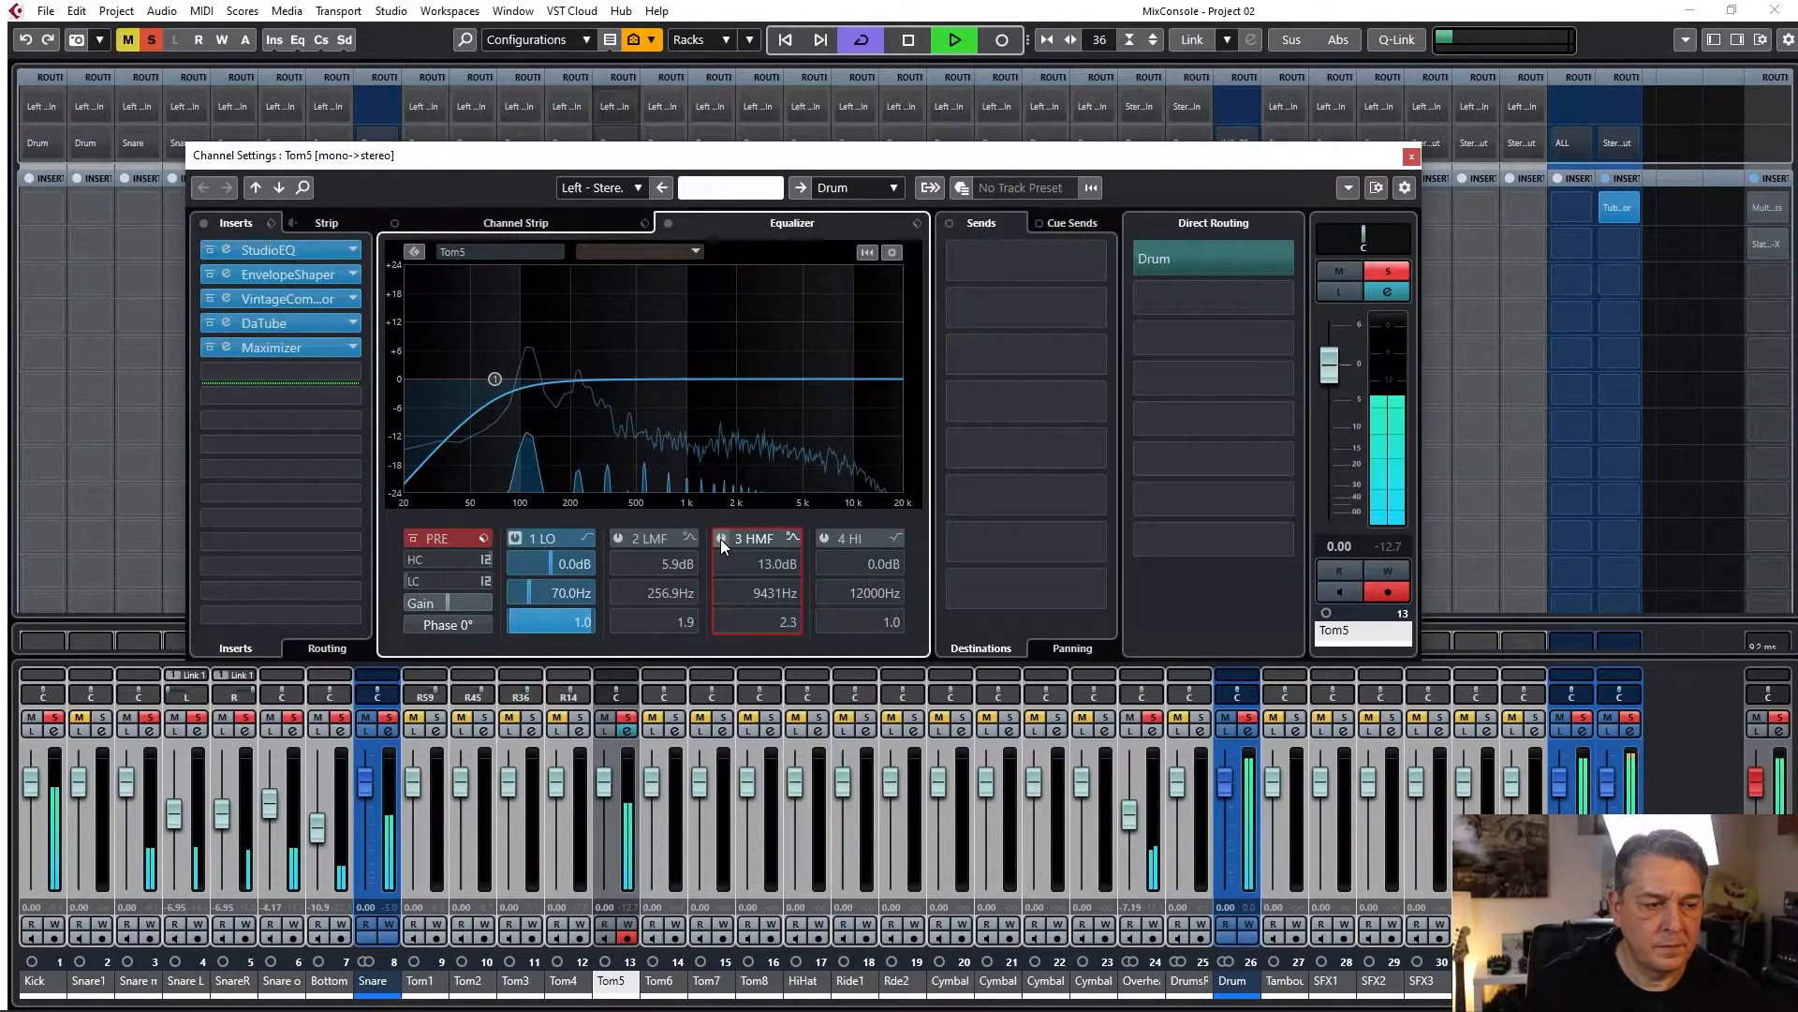
left_click(722, 538)
left_click(622, 538)
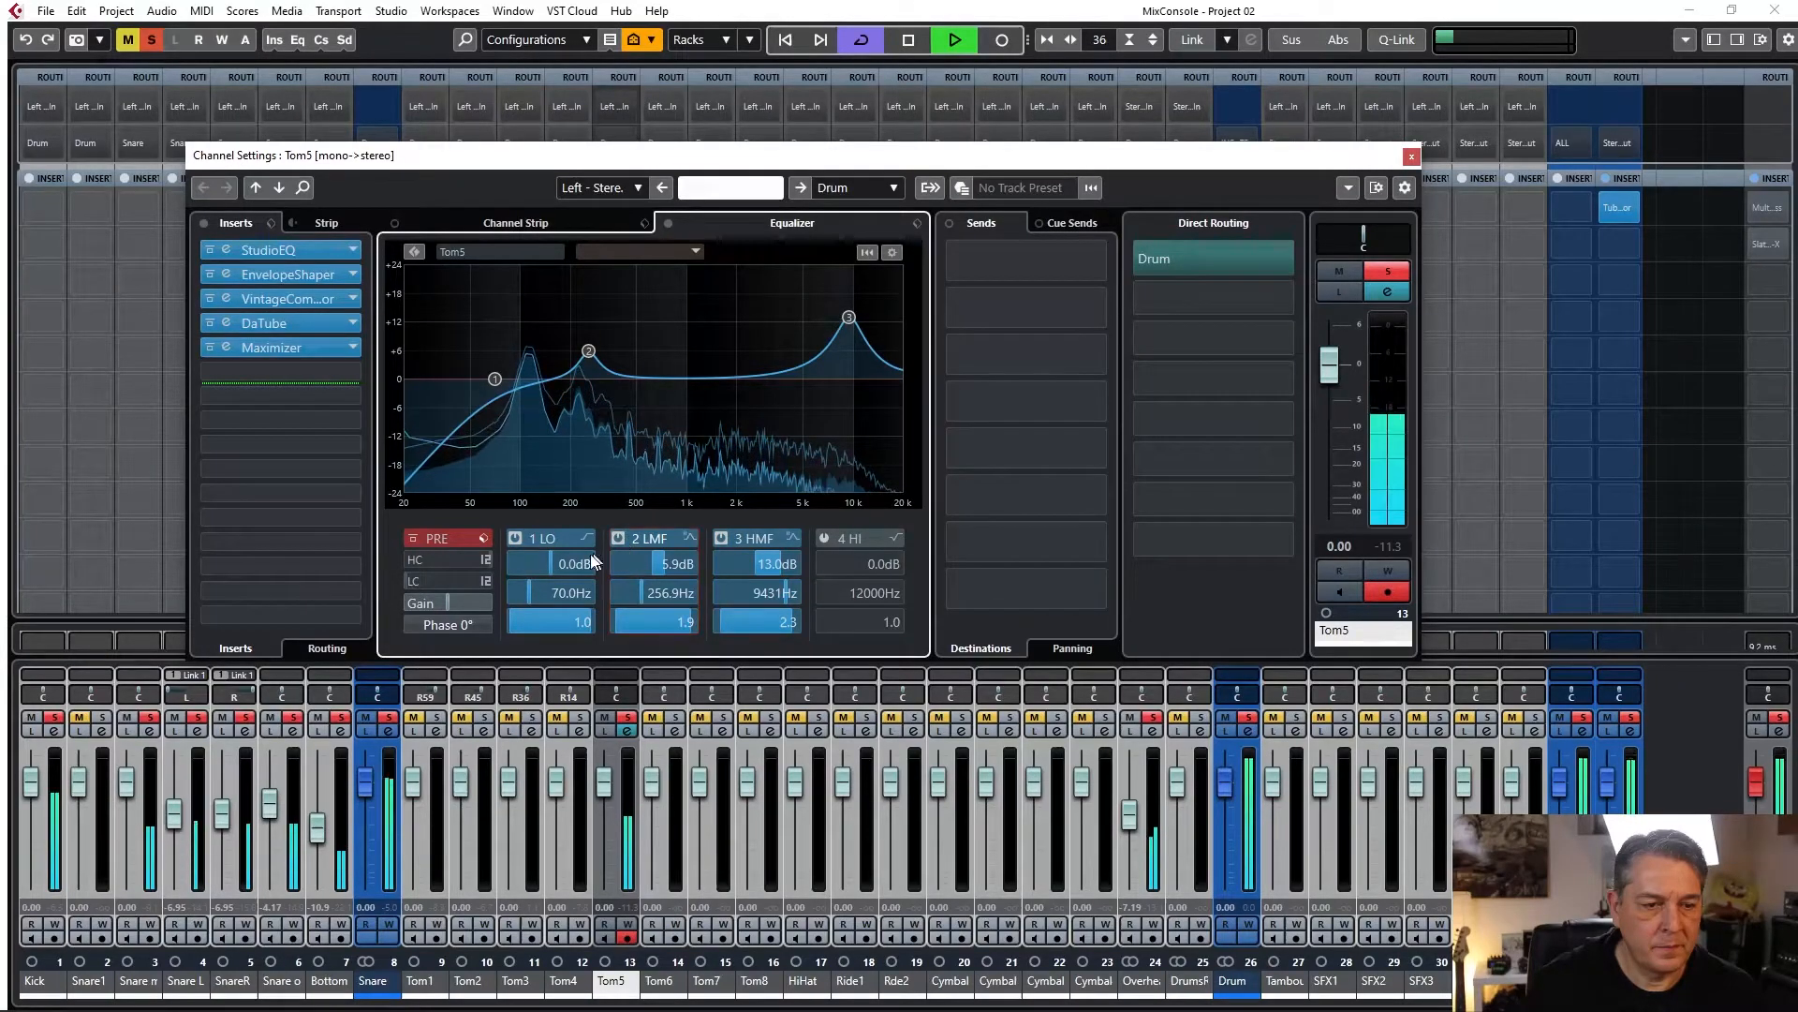
key("space")
left_click(1410, 157)
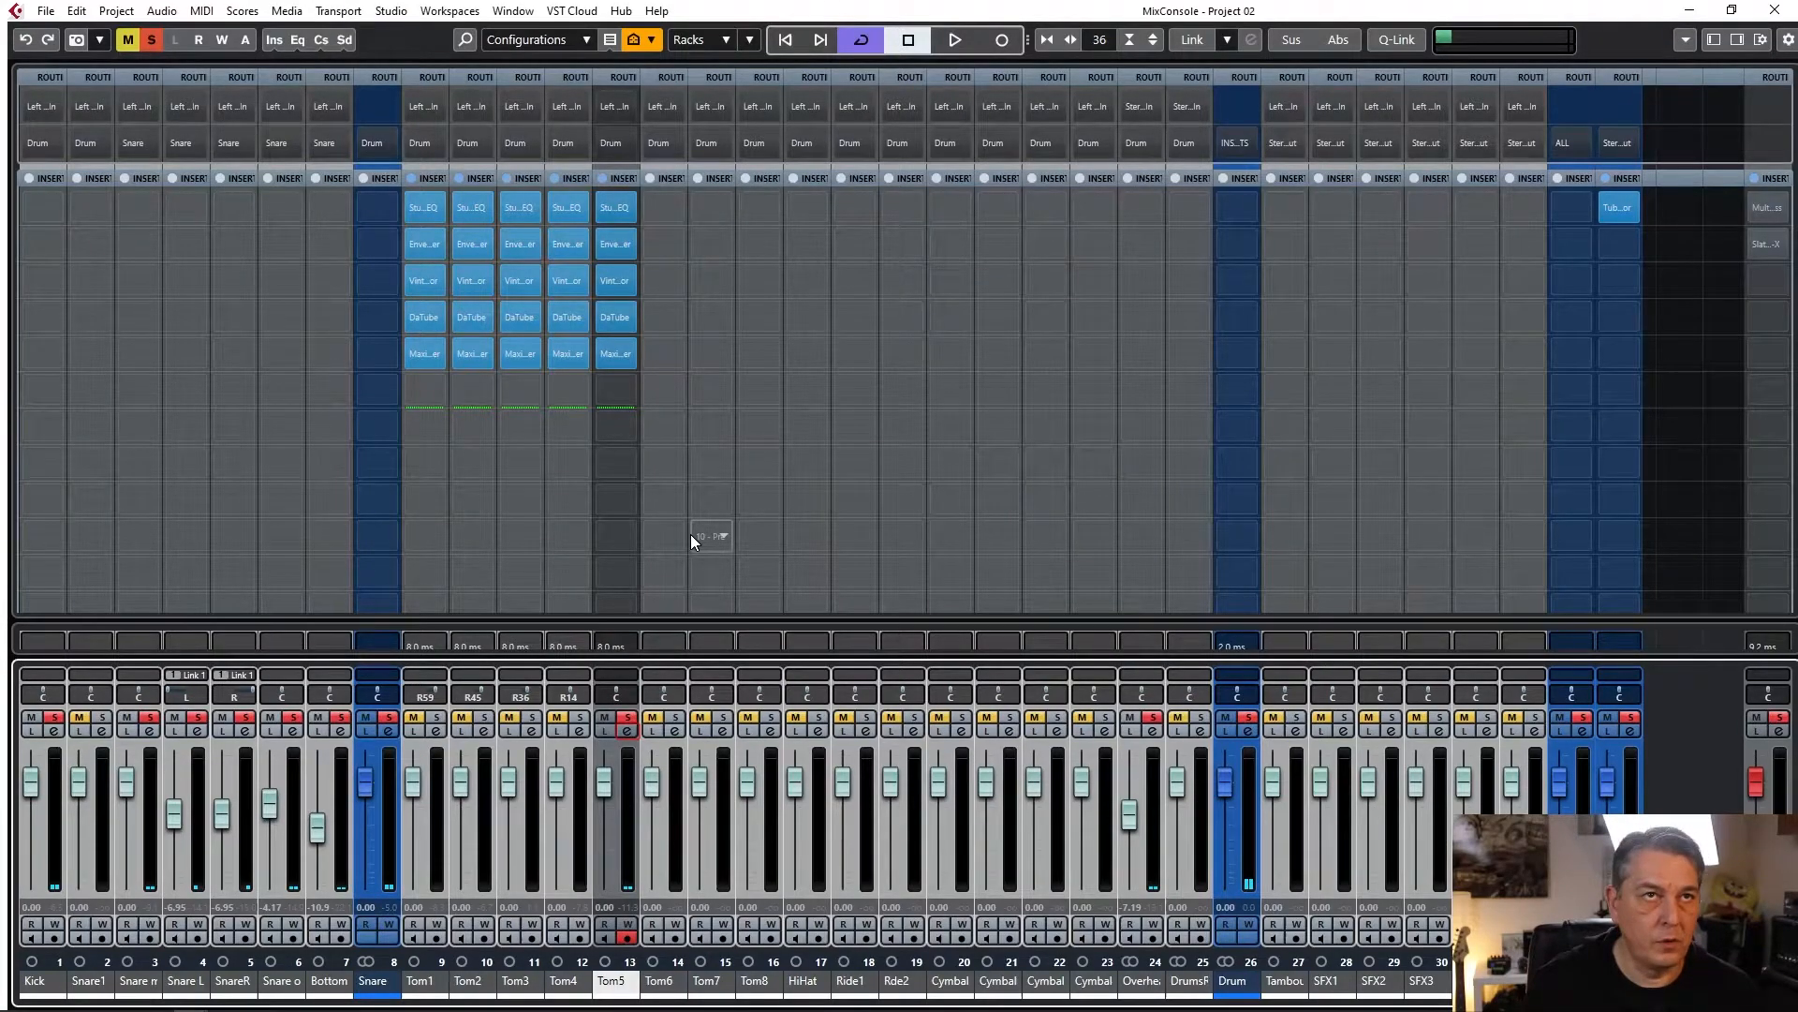
Solo Tom6 and load the Big Toms FX chain preset into its inserts.
left_click(671, 731)
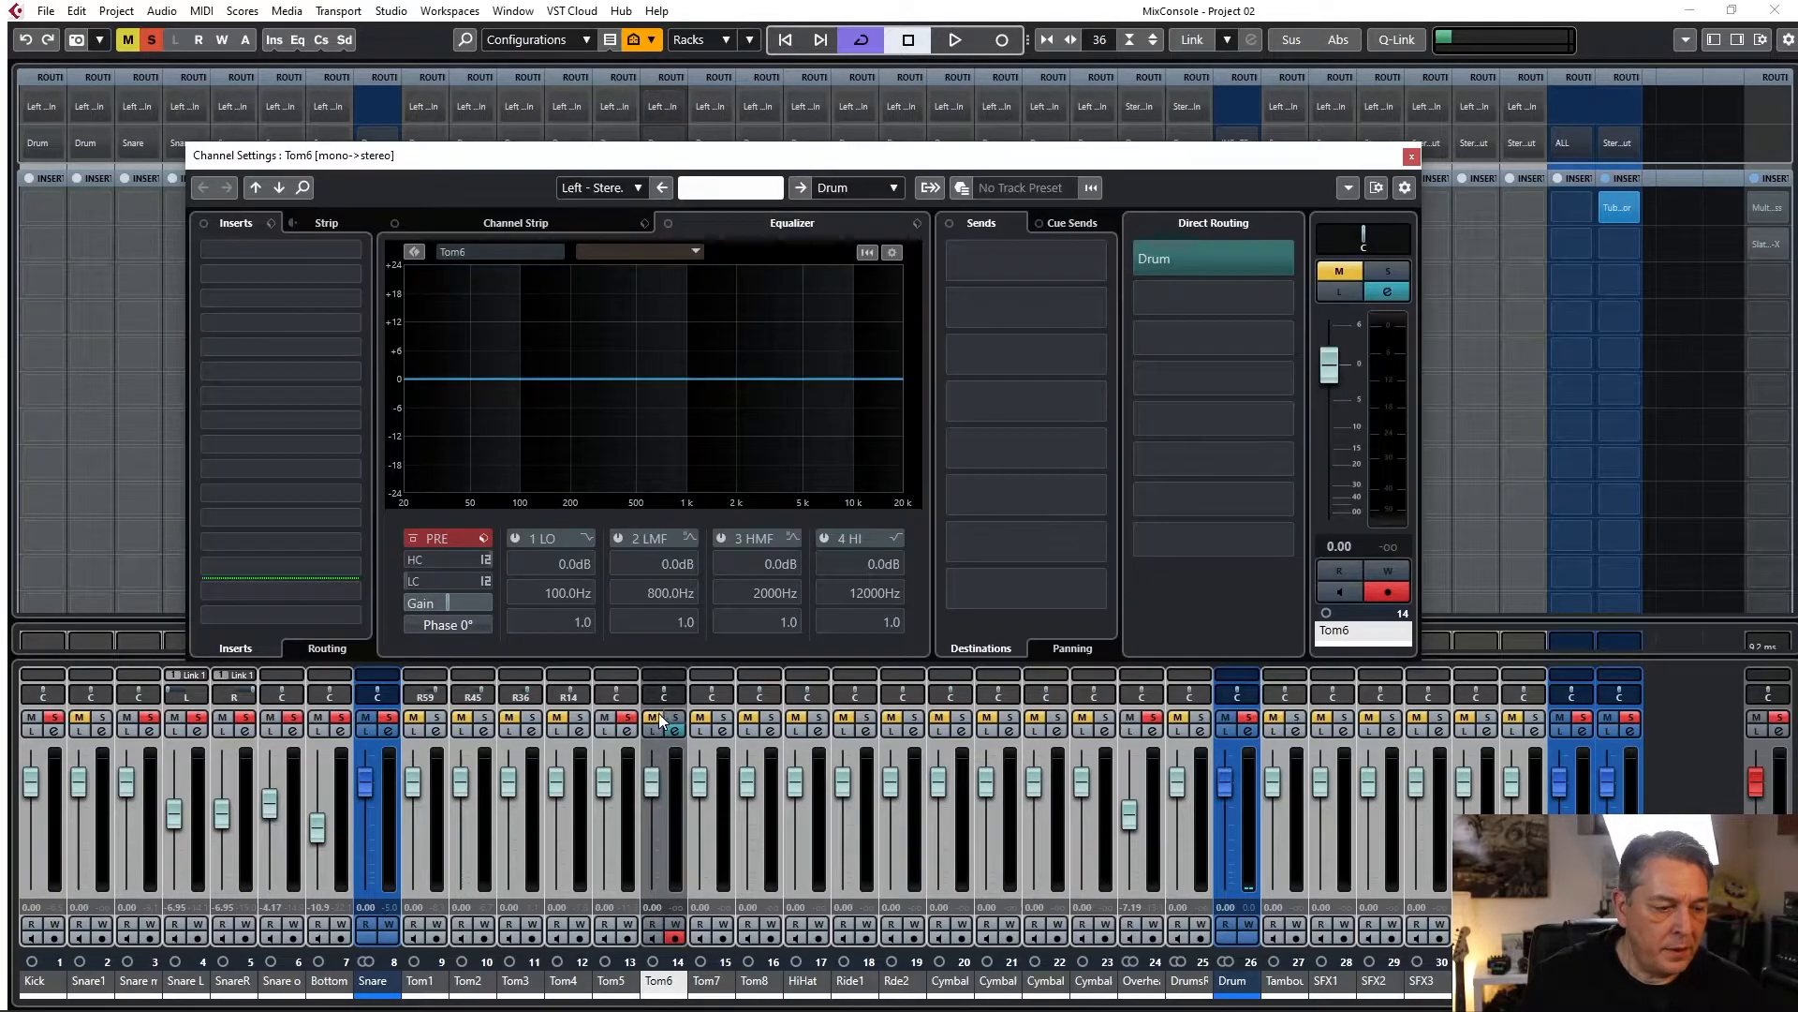
key("s")
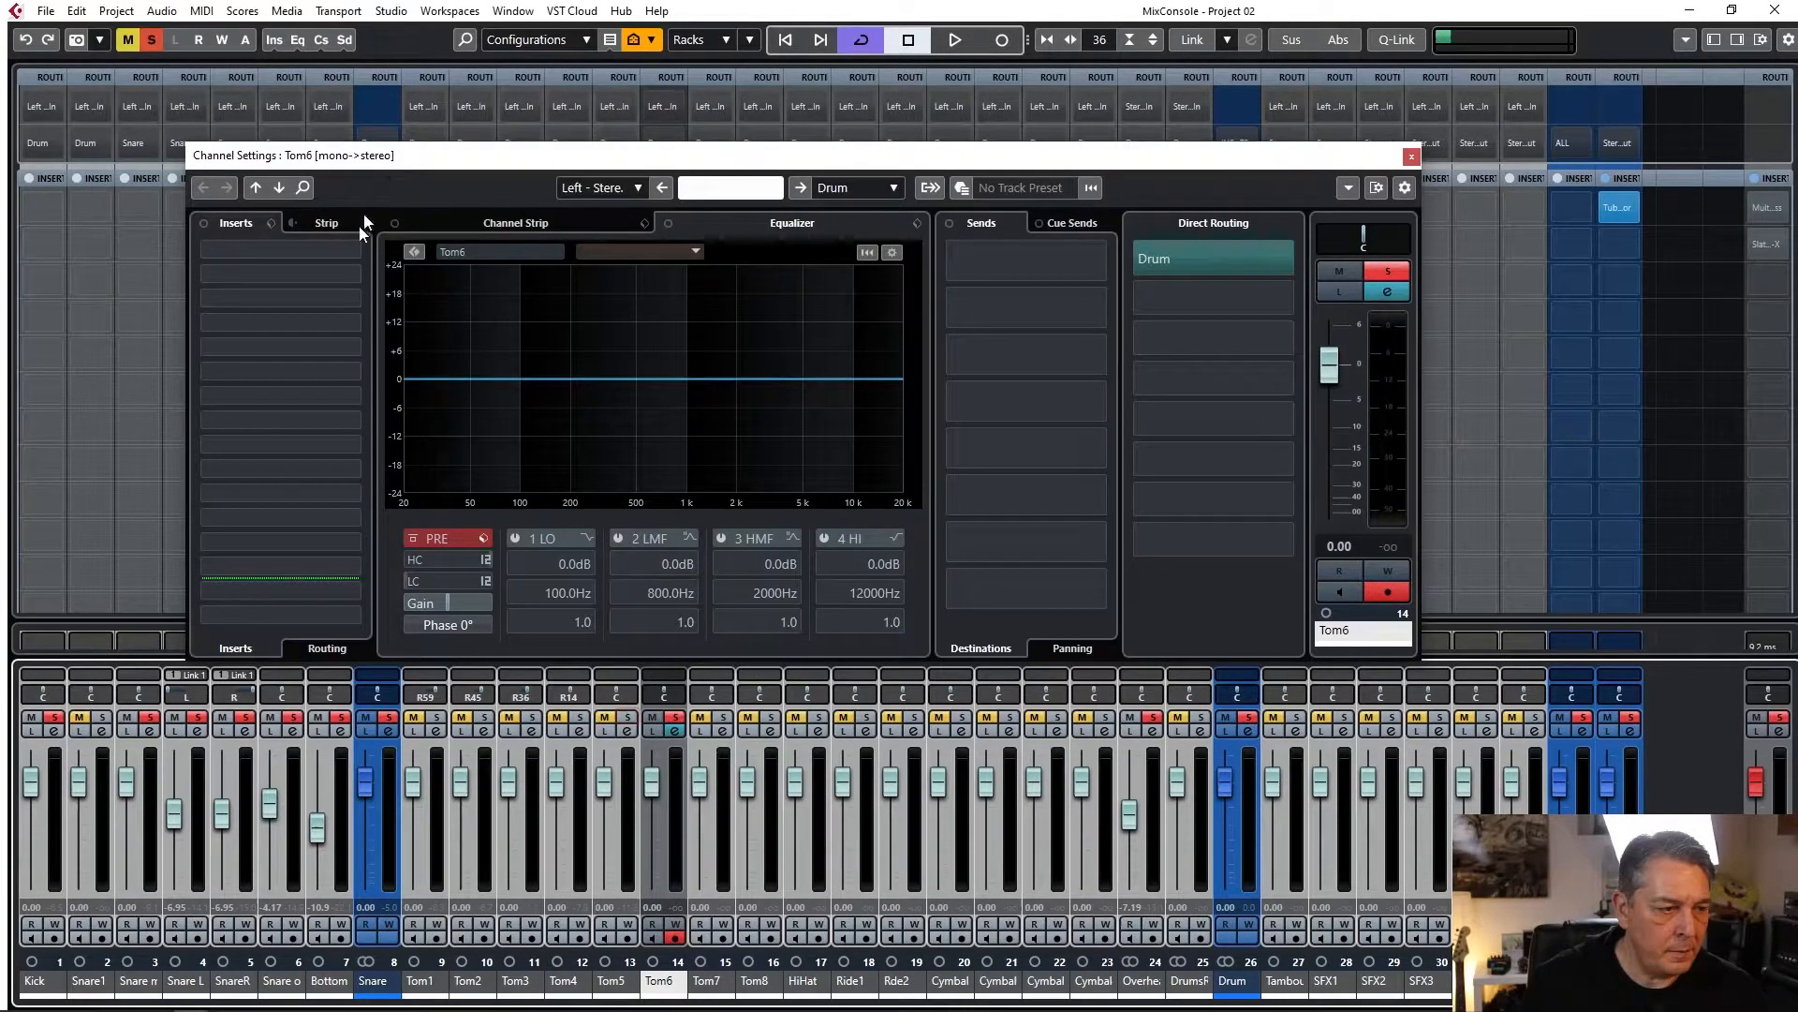
left_click(272, 223)
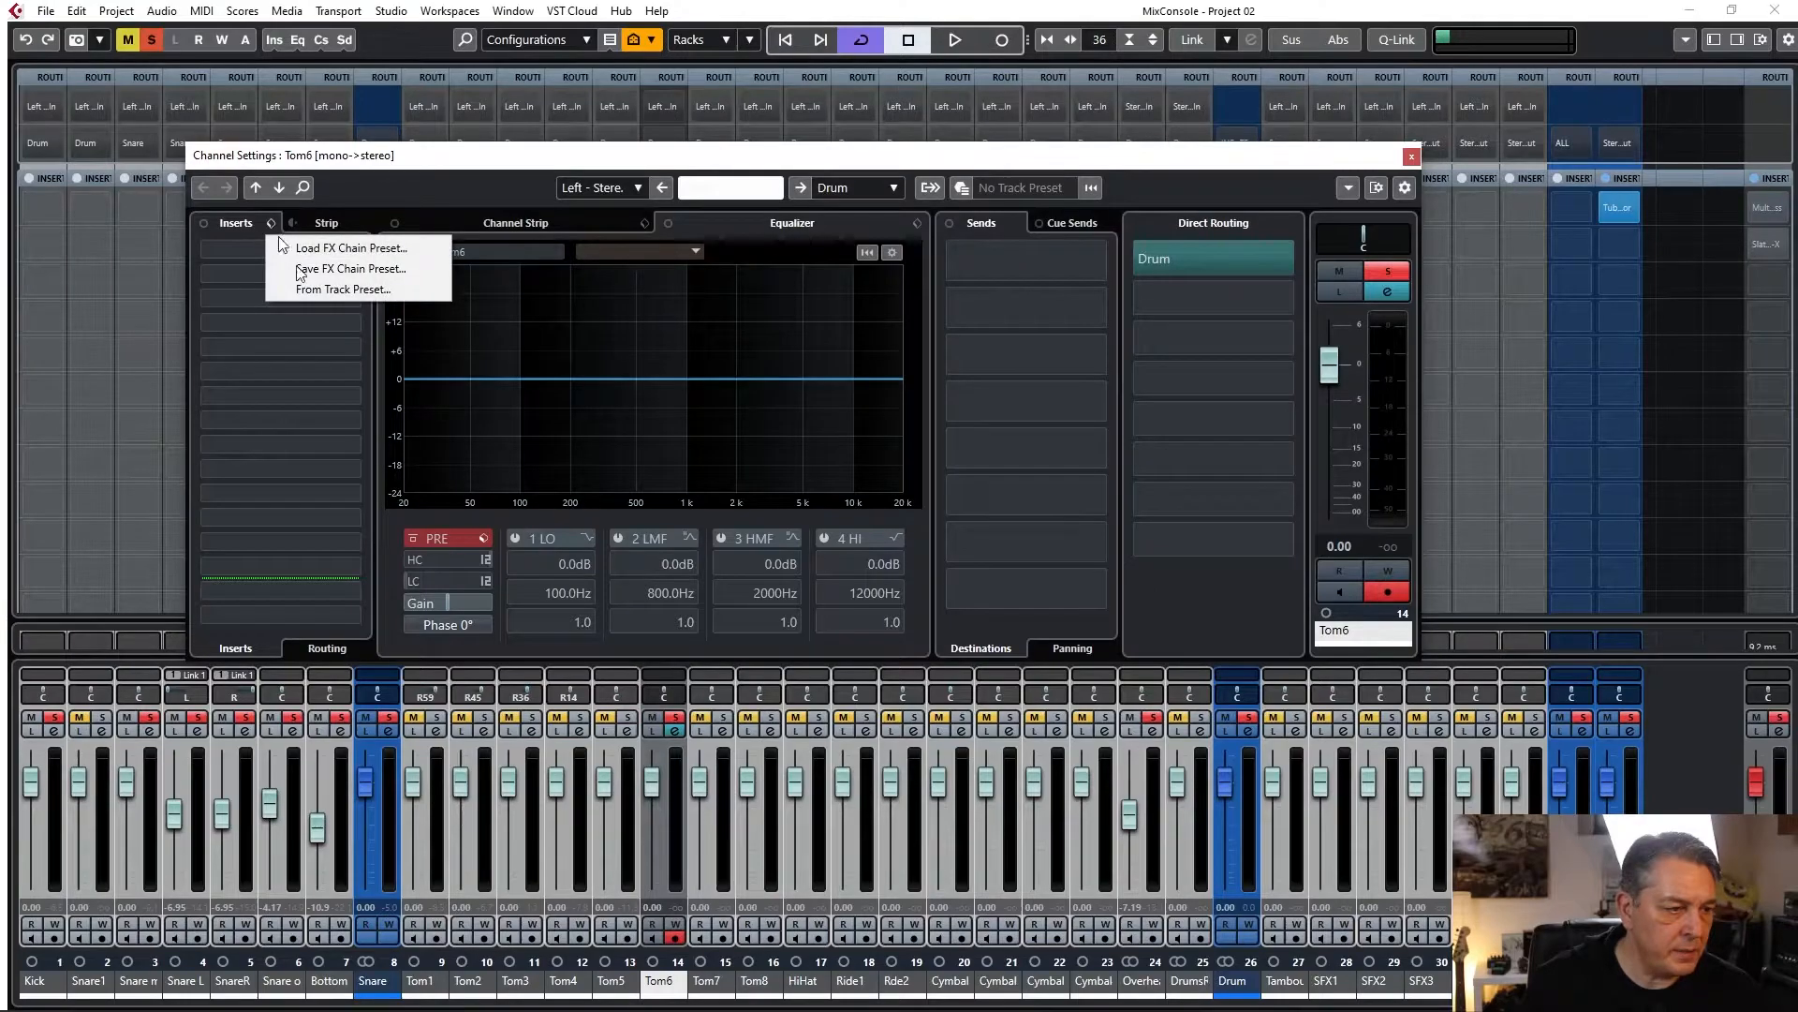
left_click(337, 244)
left_click(803, 419)
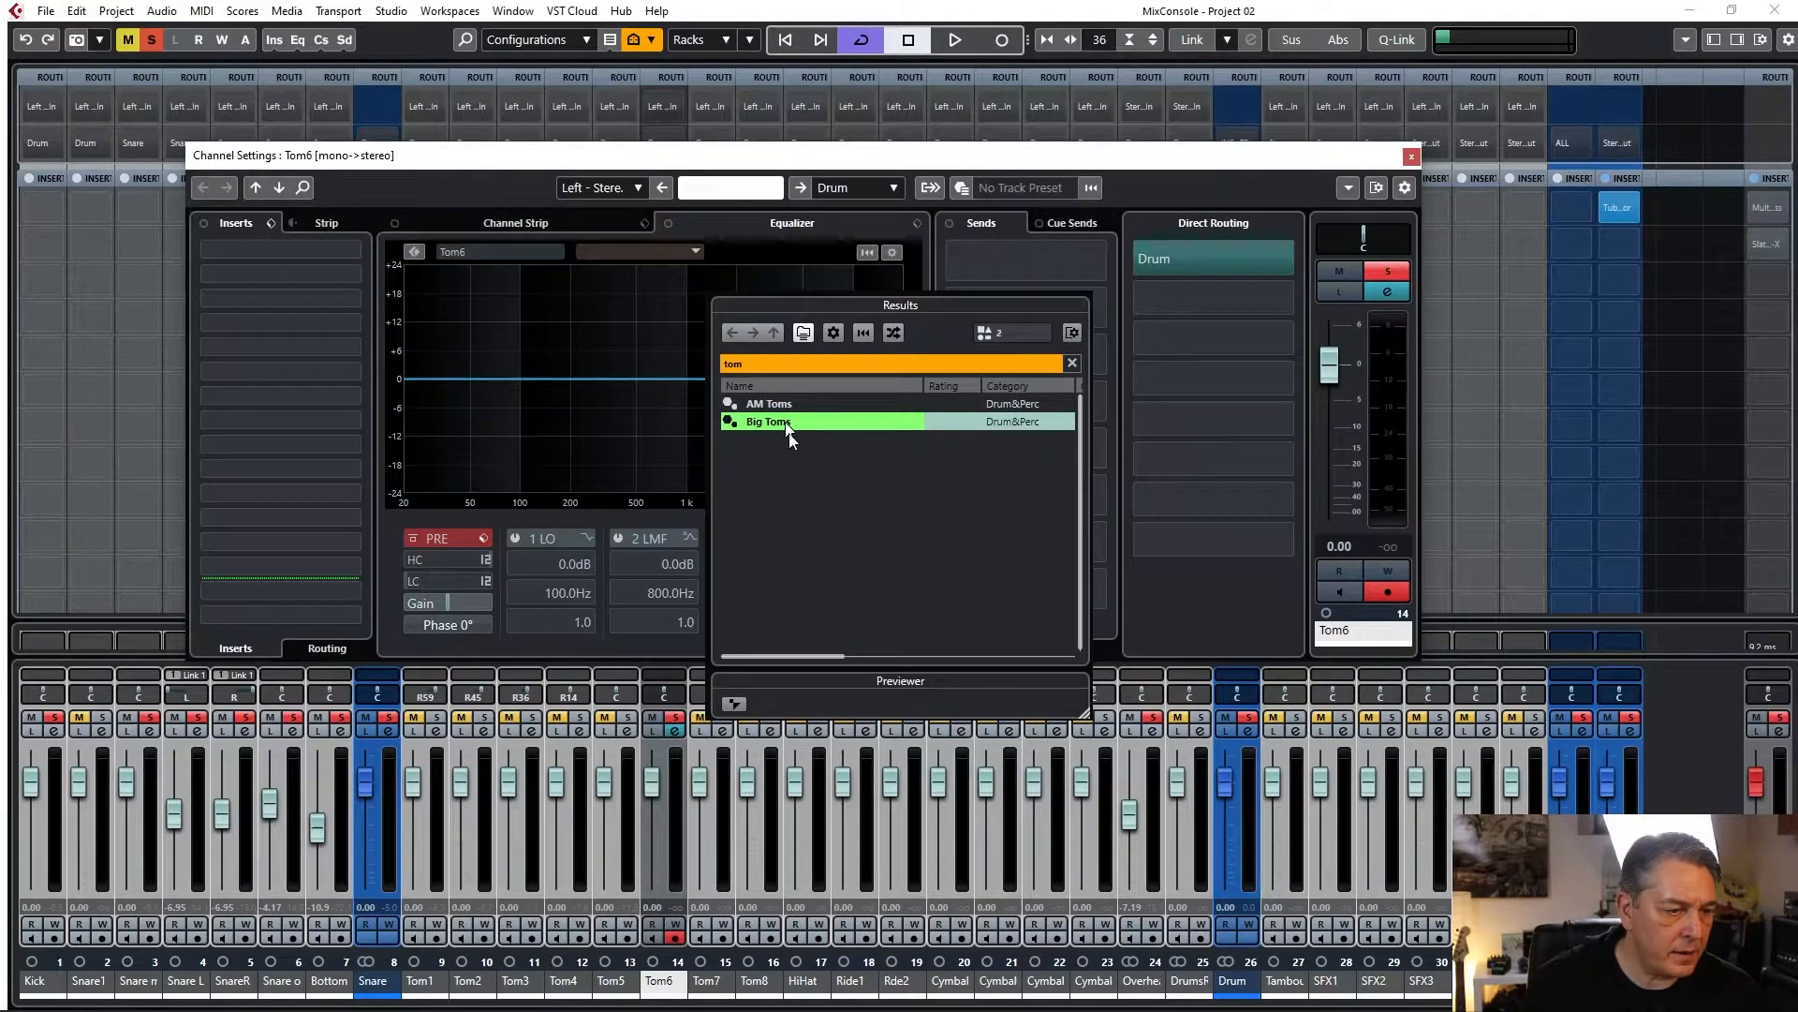
left_click(1029, 162)
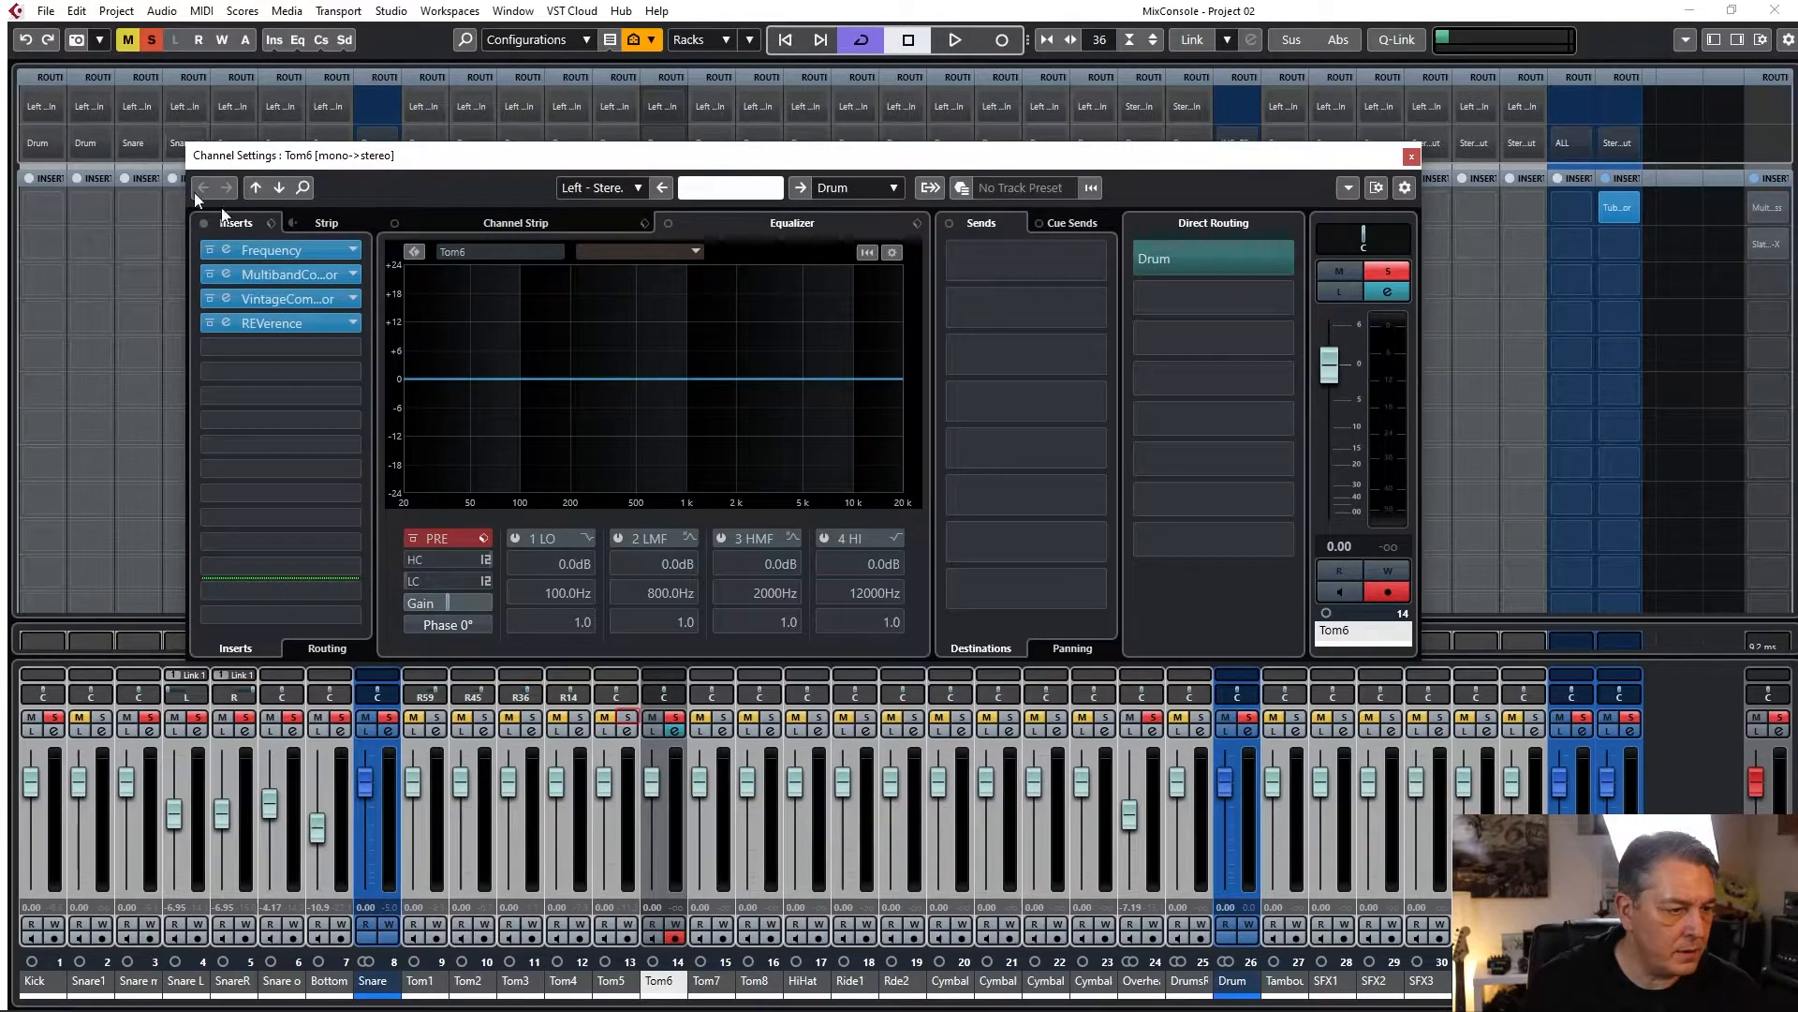
Enable Tom6's 1 LO equalizer band as a High Pass I filter at 50 Hz.
left_click(551, 592)
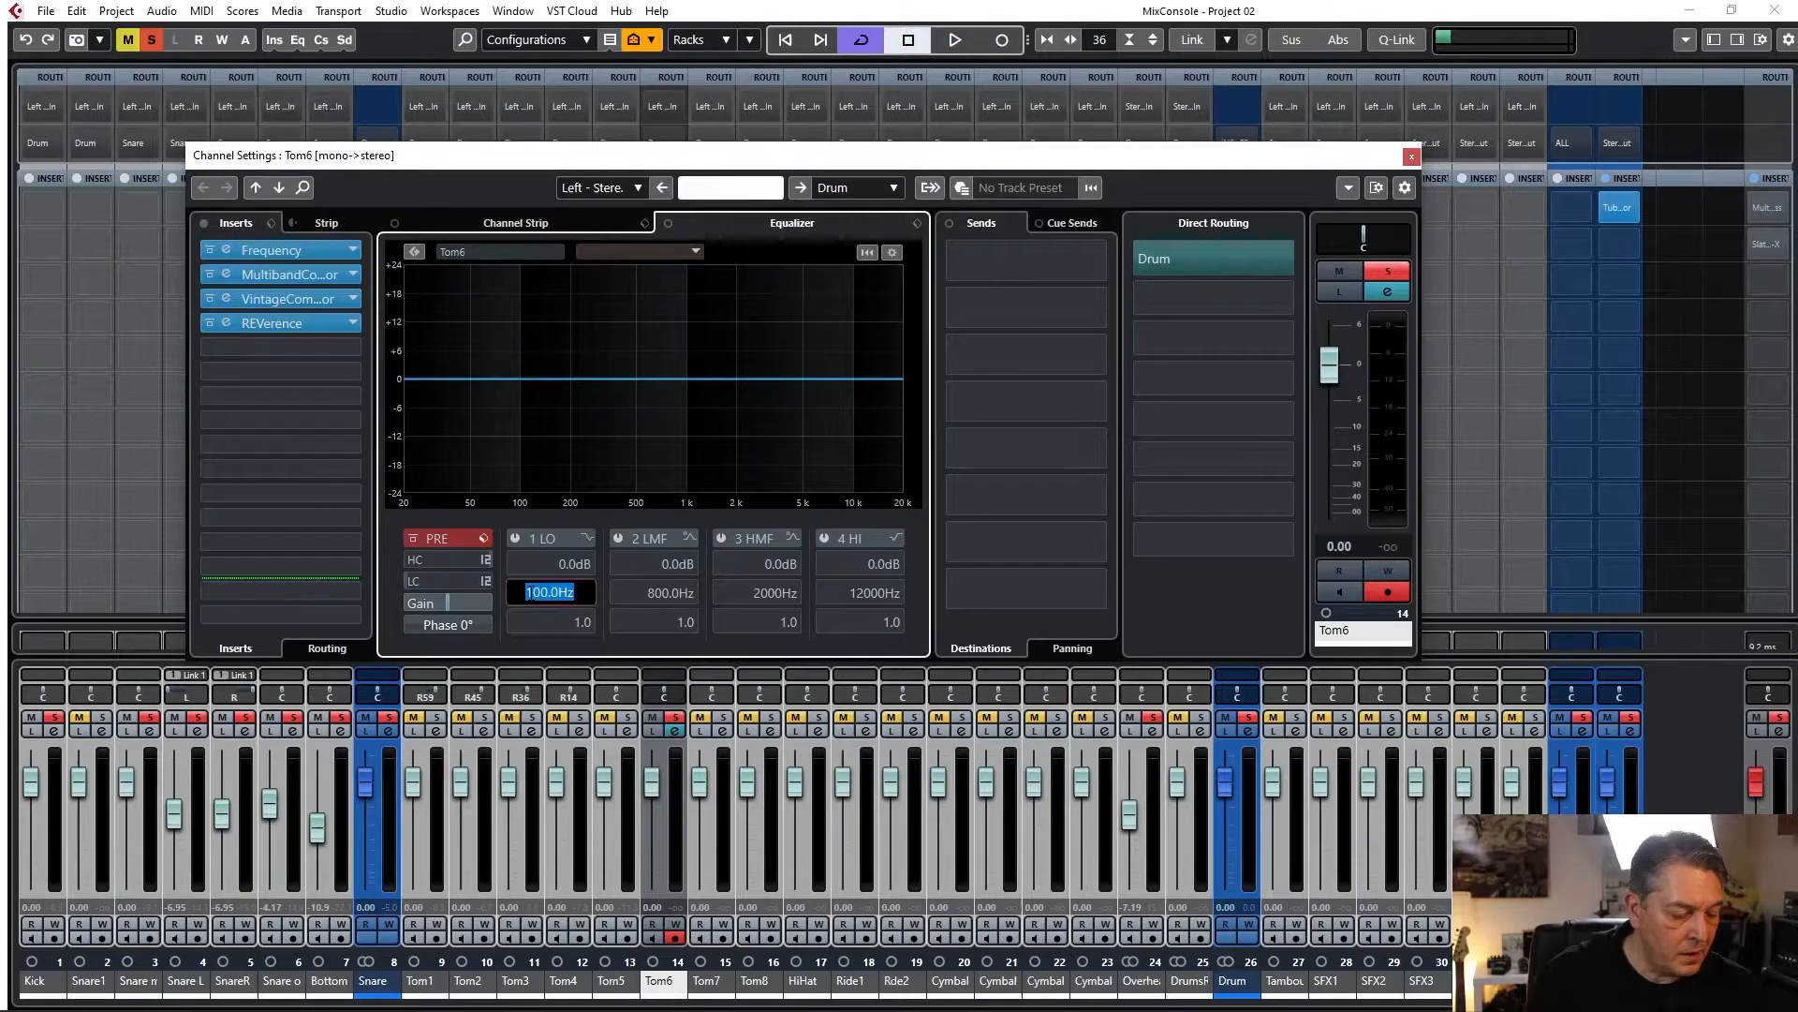
type("50")
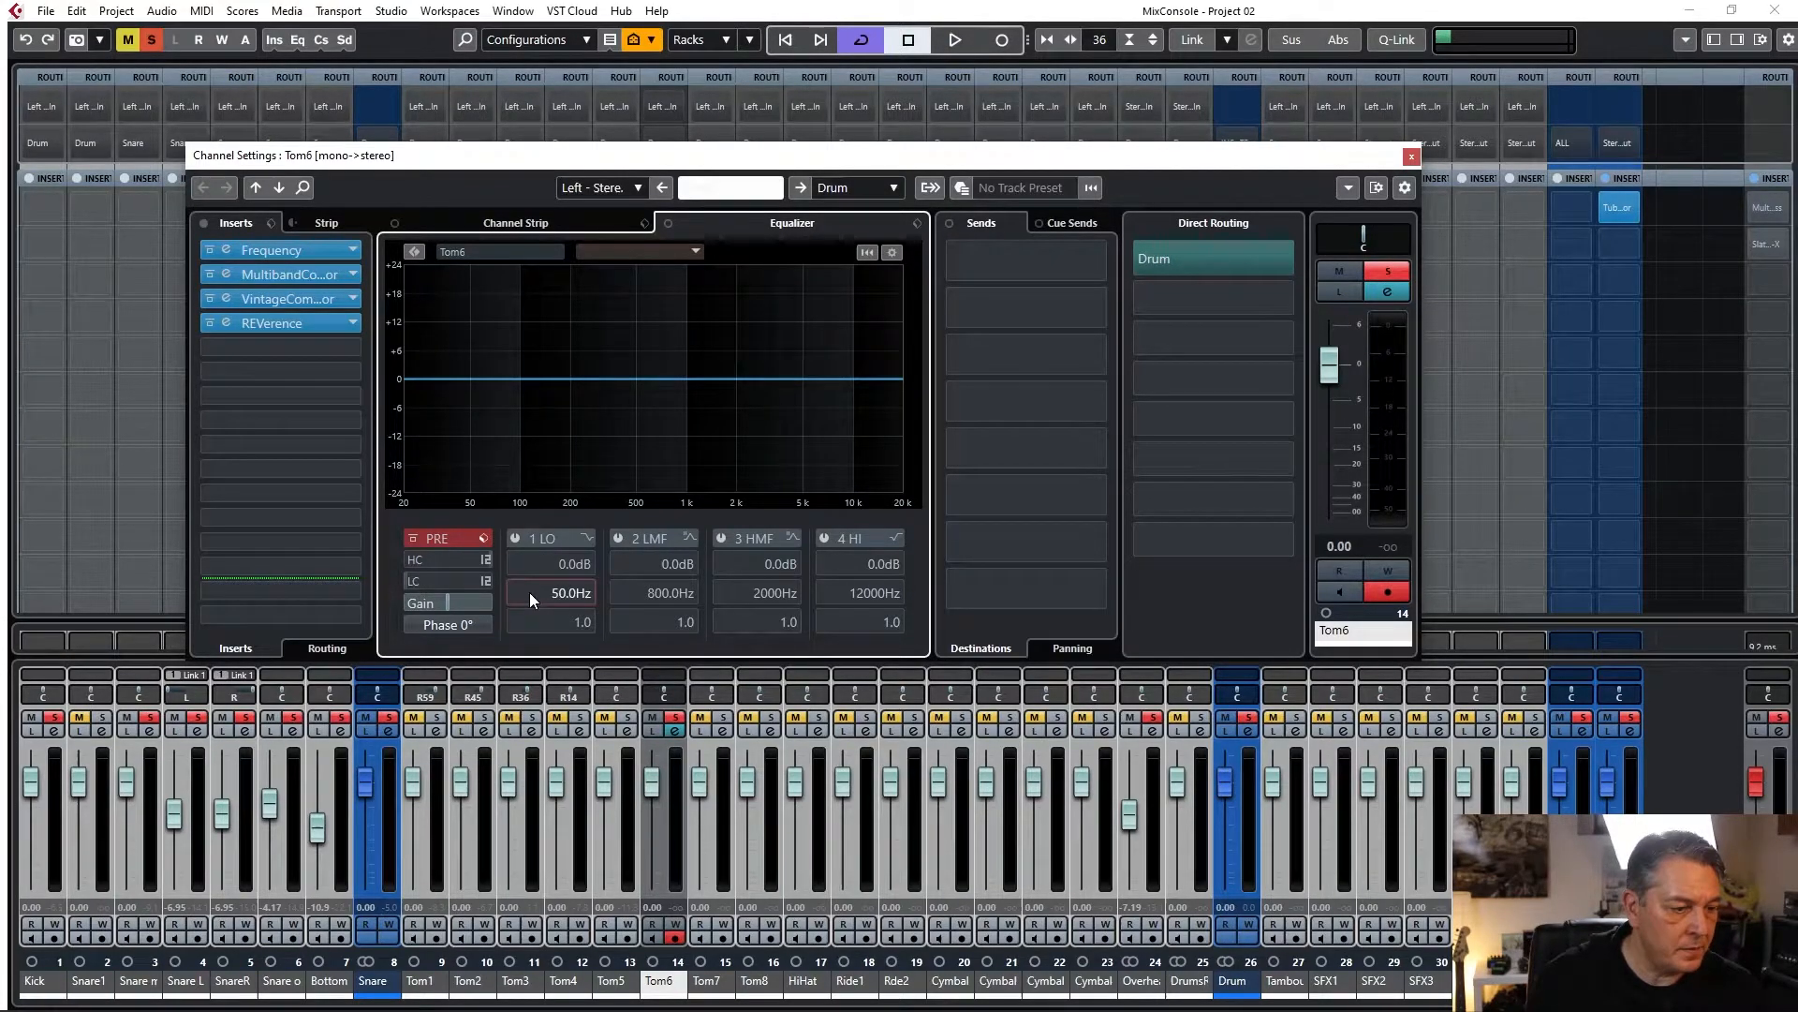
key("Return")
left_click(517, 539)
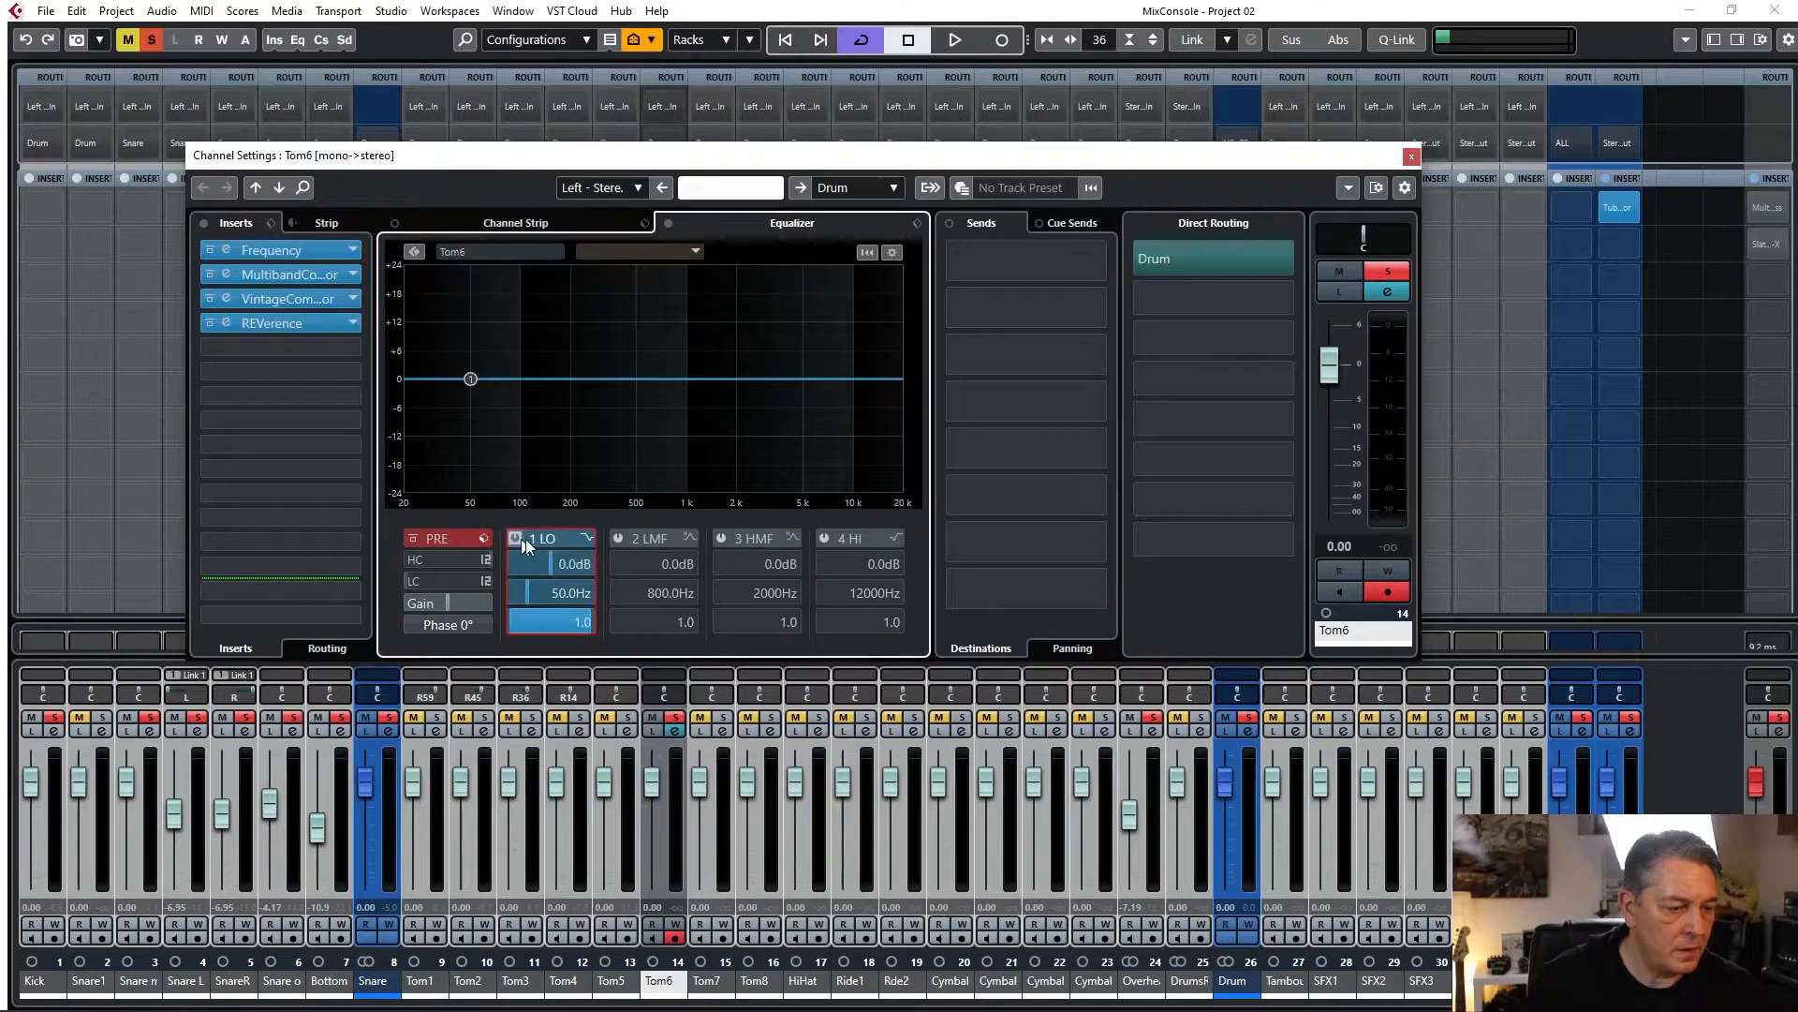
left_click(586, 538)
left_click(633, 599)
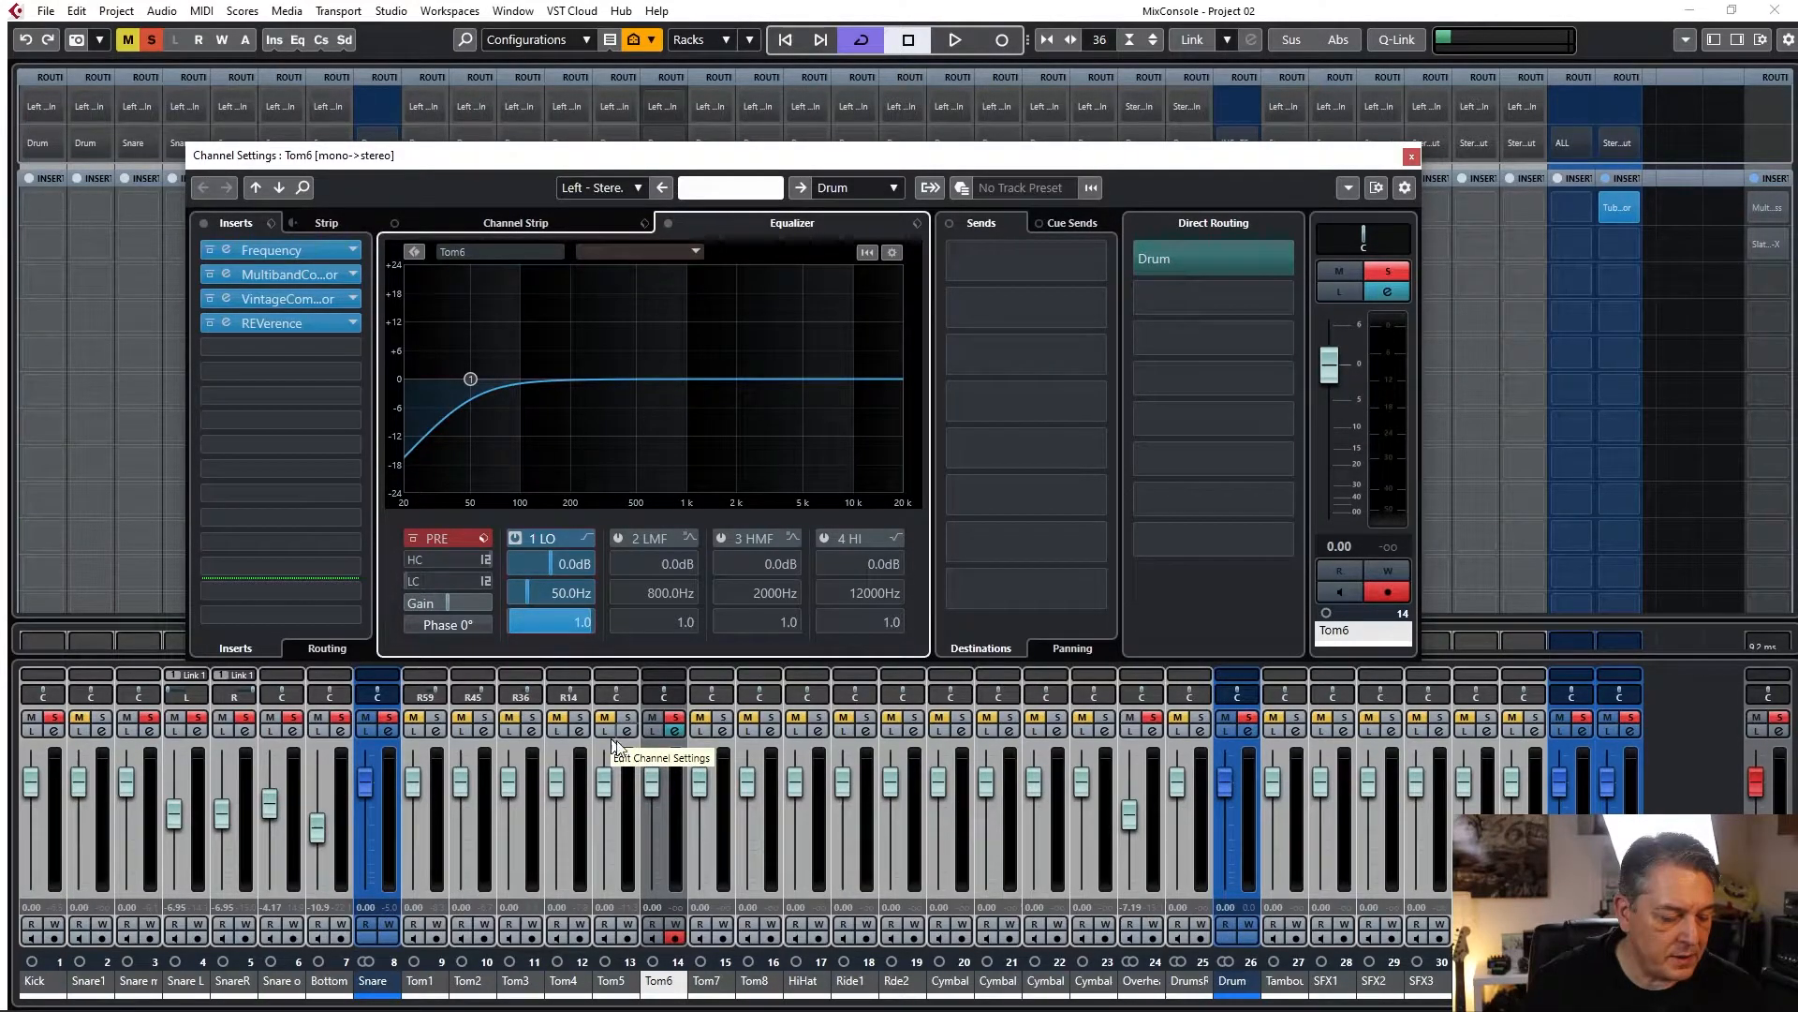
Enable Tom6's 2 LMF equalizer band at 3015 Hz with a gain of 5.1 dB.
double_click(659, 592)
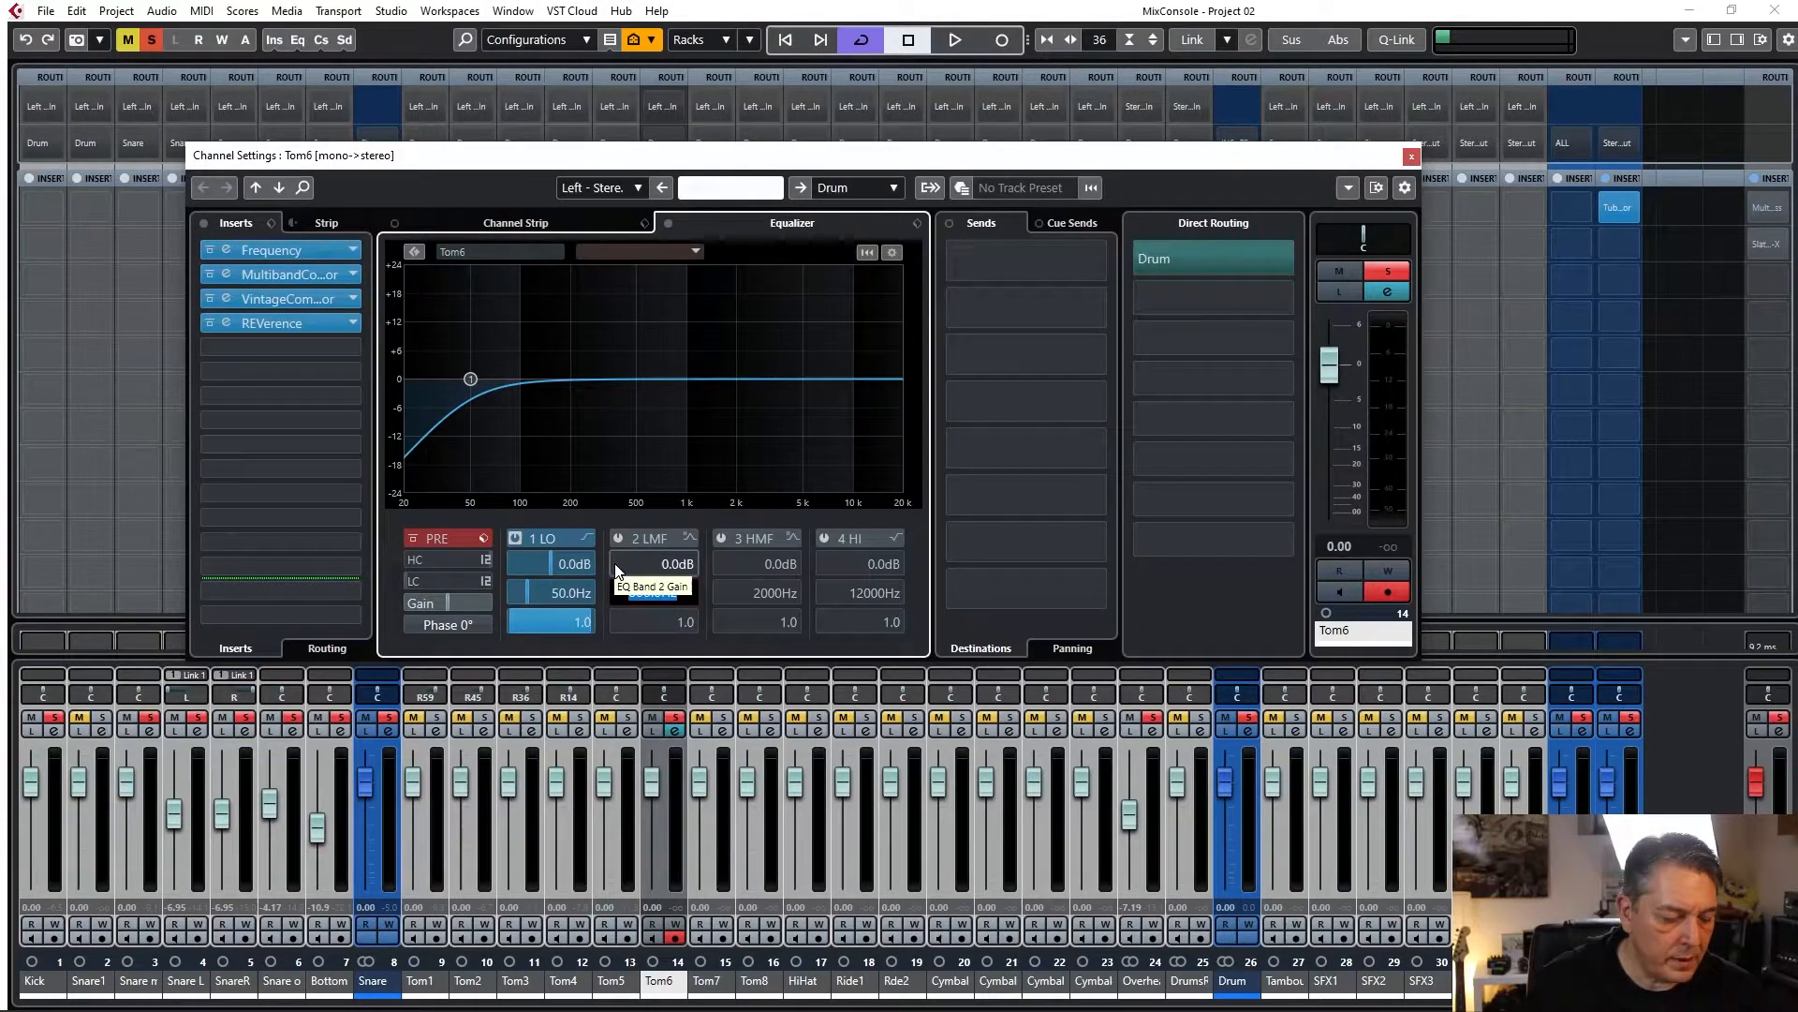
type("5")
type("000")
key("Return")
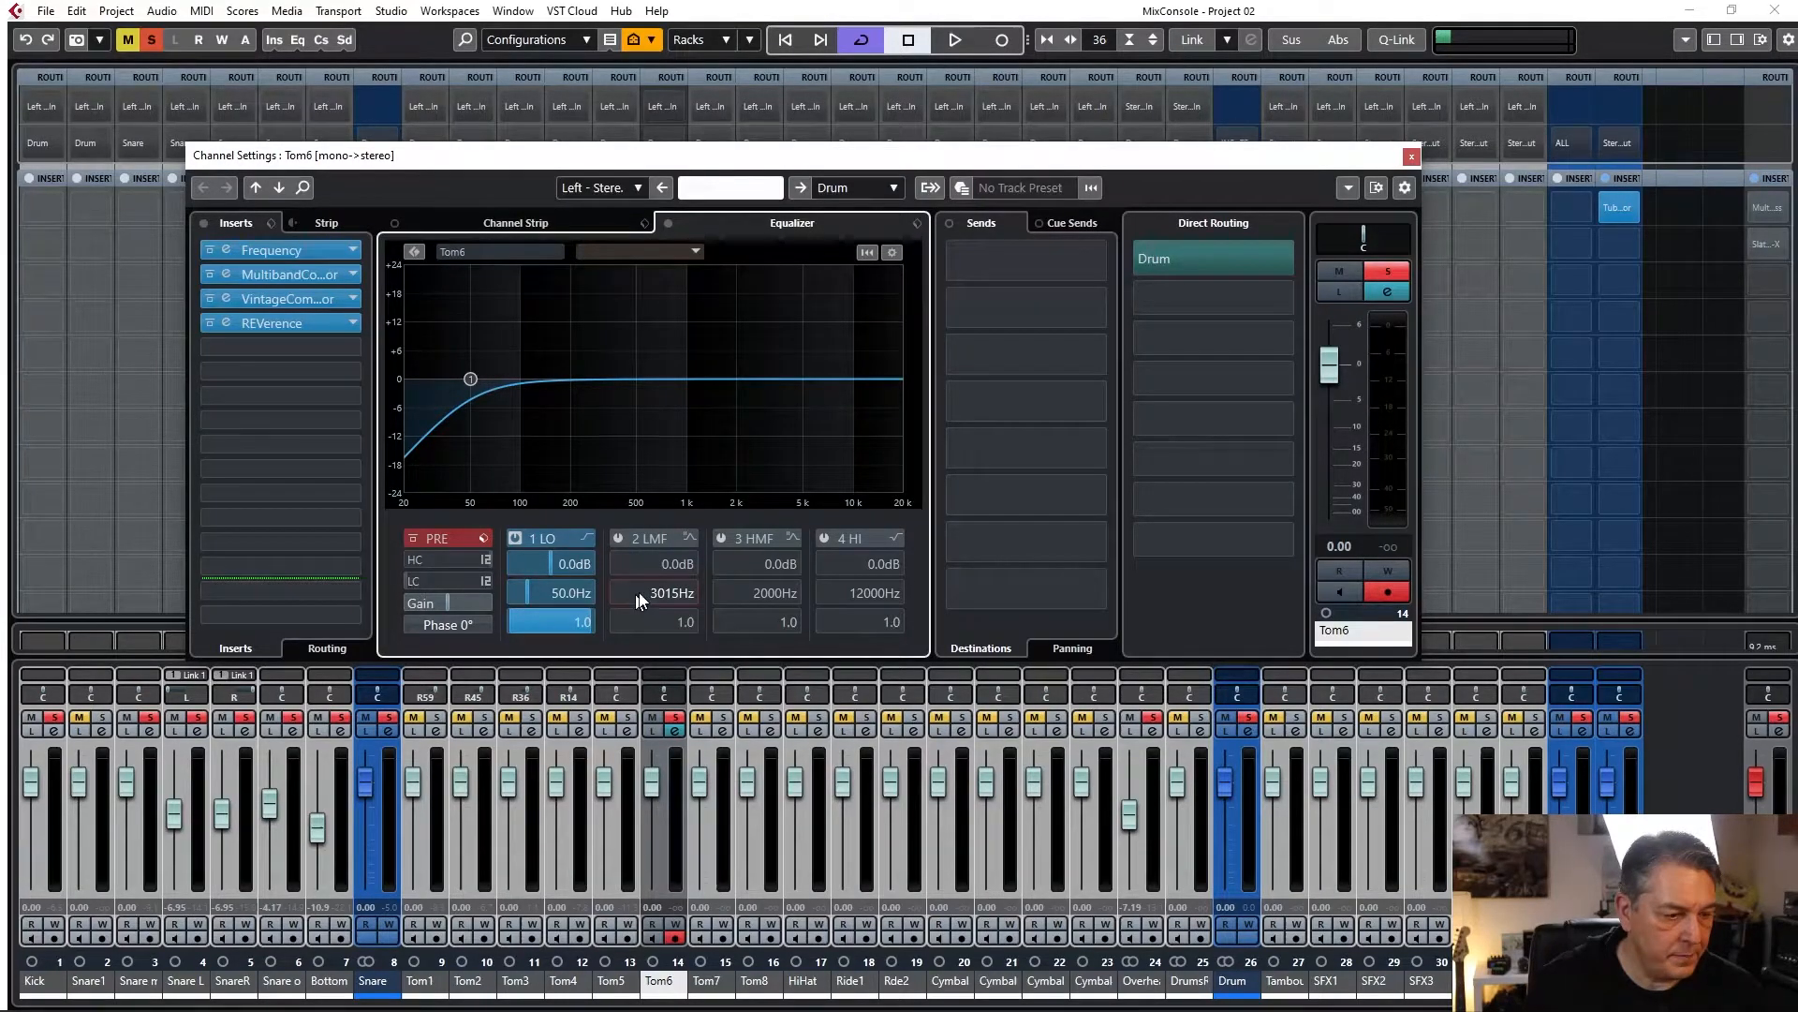
double_click(667, 562)
type("5,")
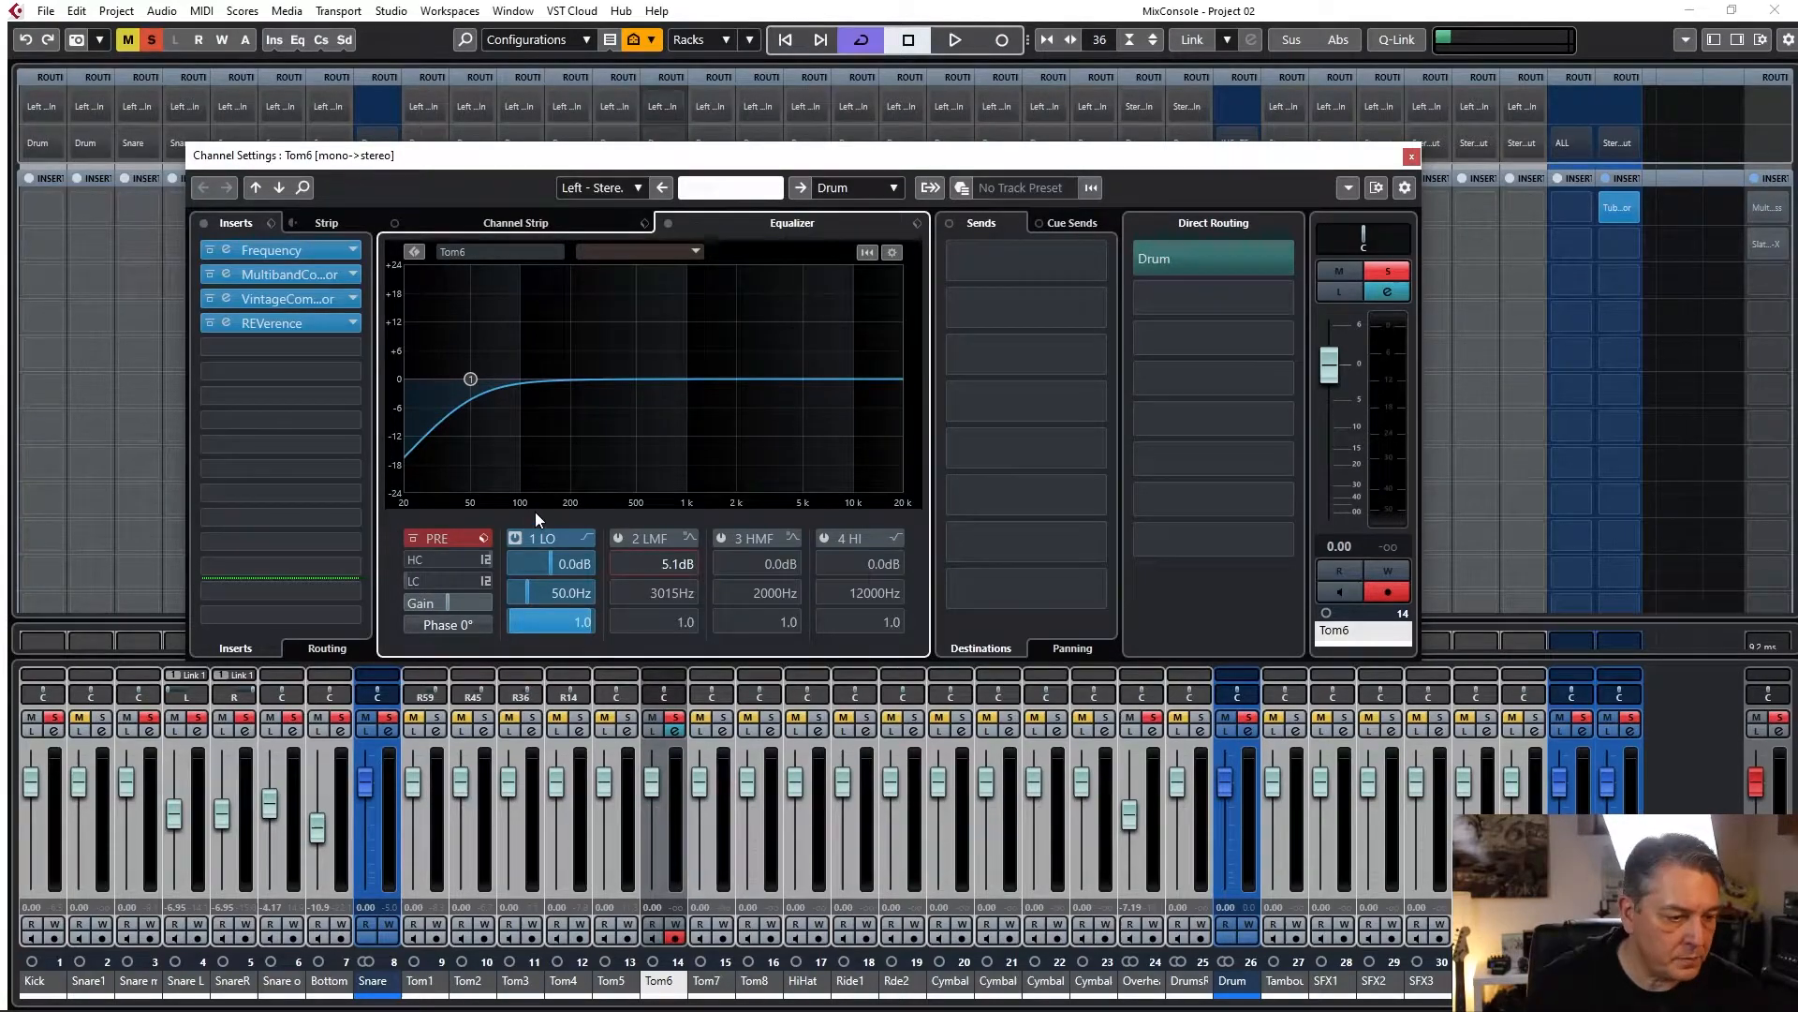
left_click(616, 538)
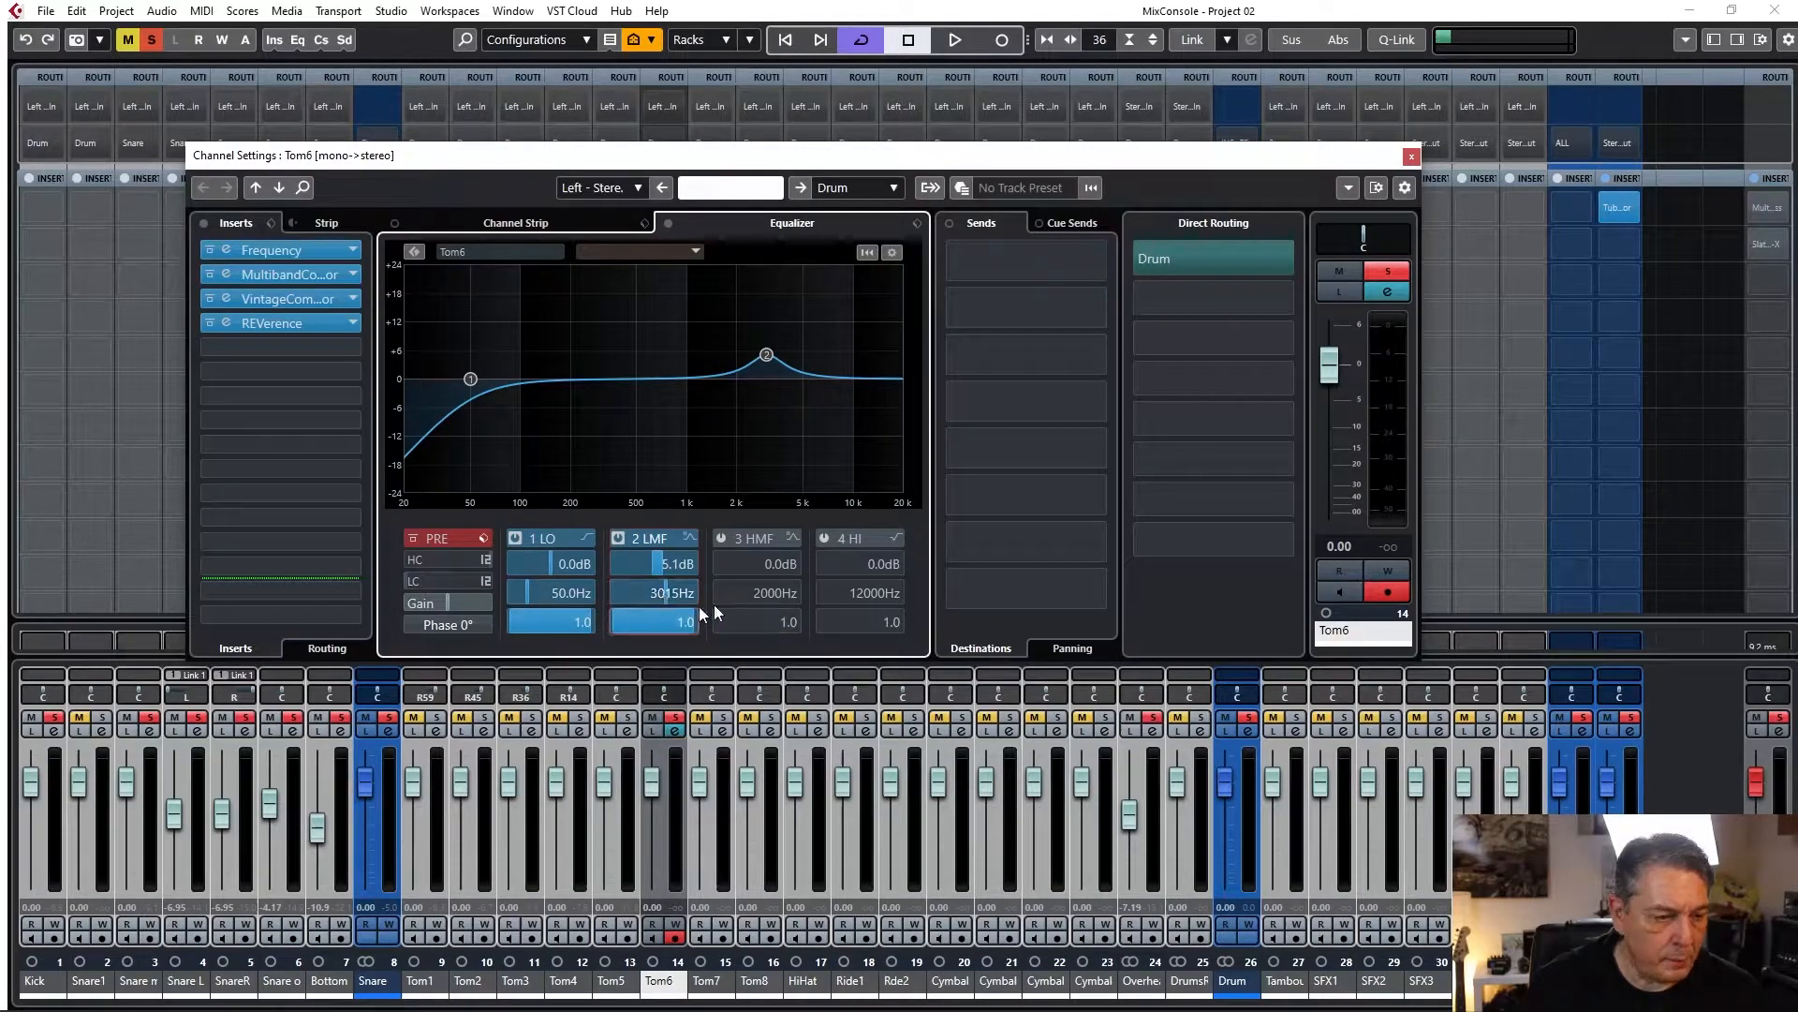
Enable Tom6's 4 HI equalizer band as a High Shelf I filter at 4506 Hz and start playback.
left_click(823, 540)
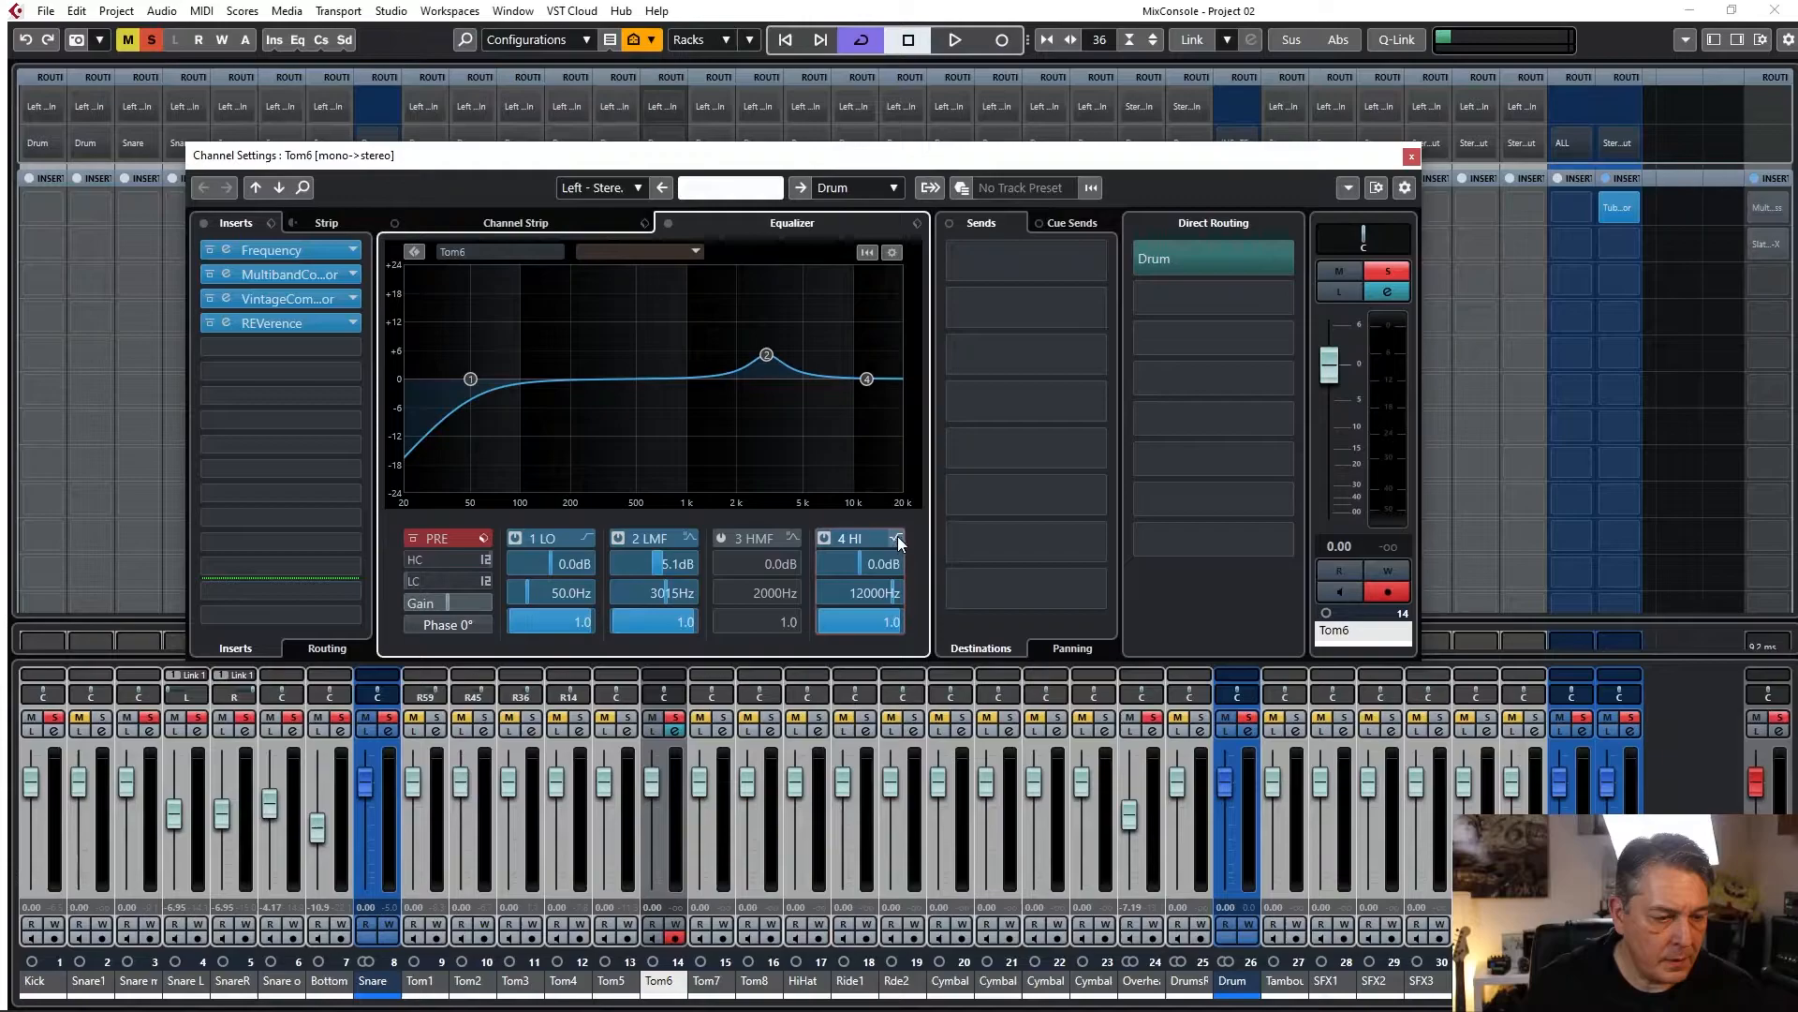
left_click(897, 537)
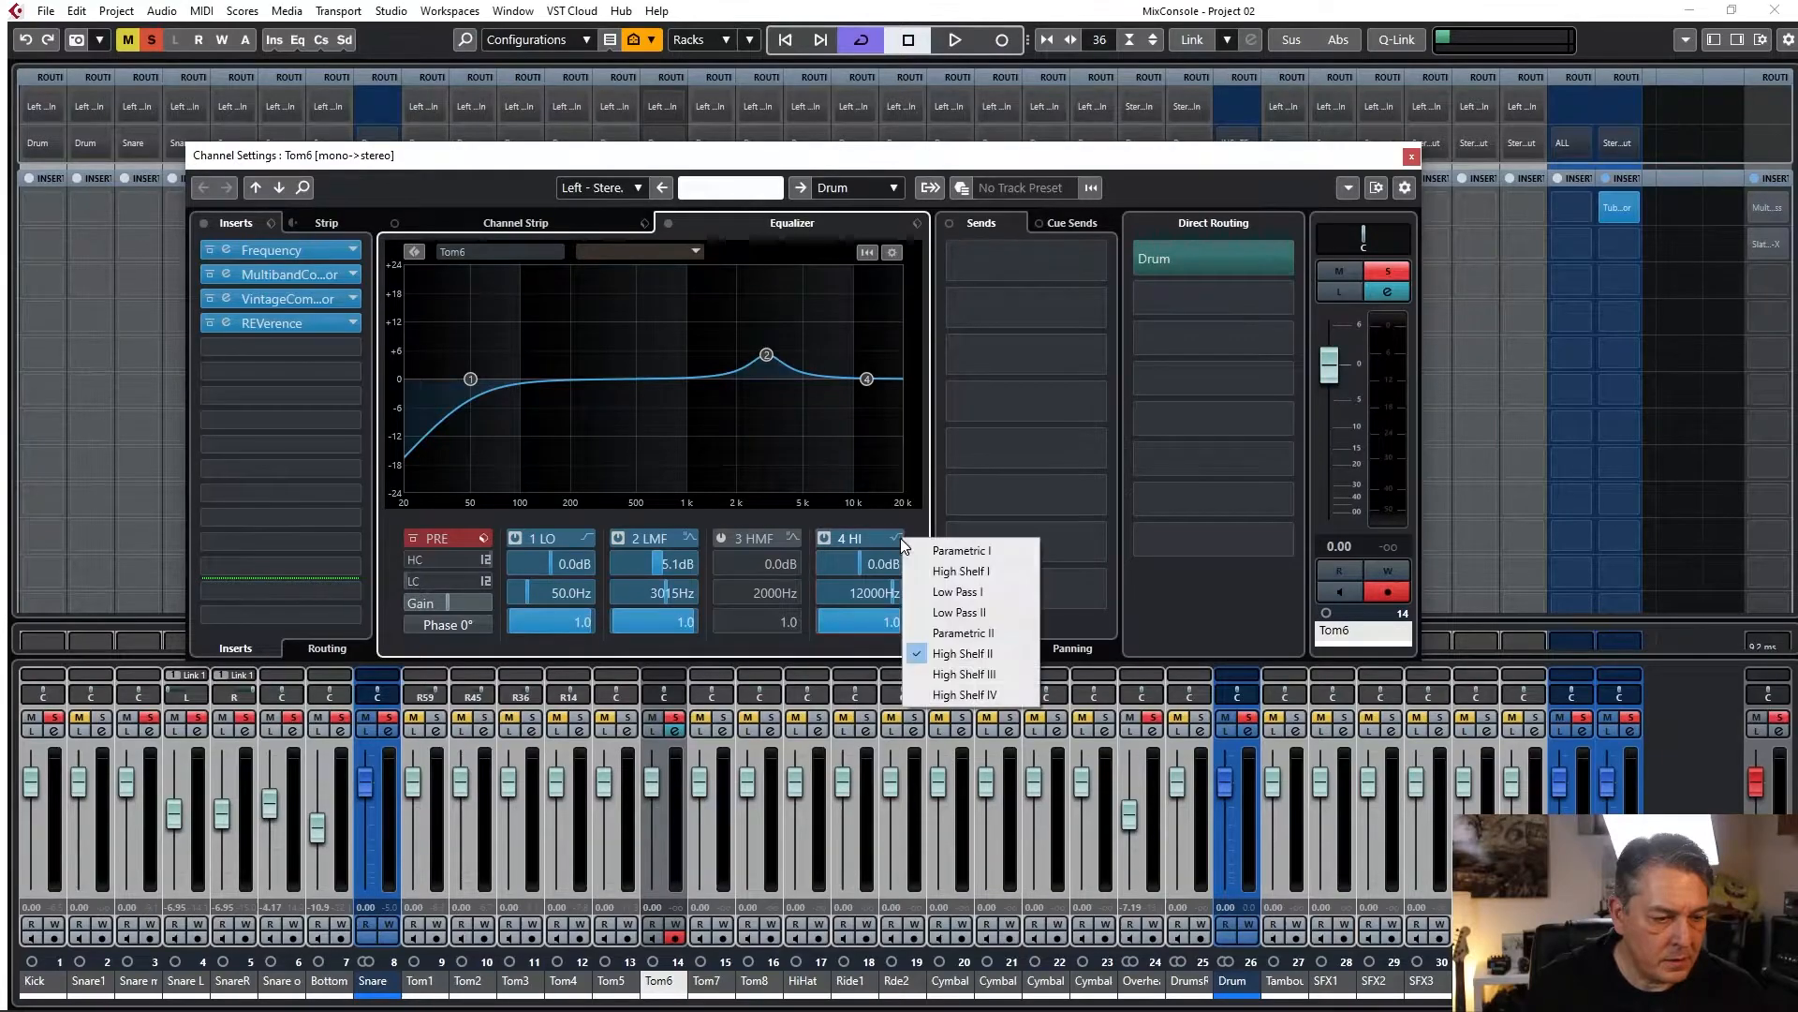
left_click(953, 571)
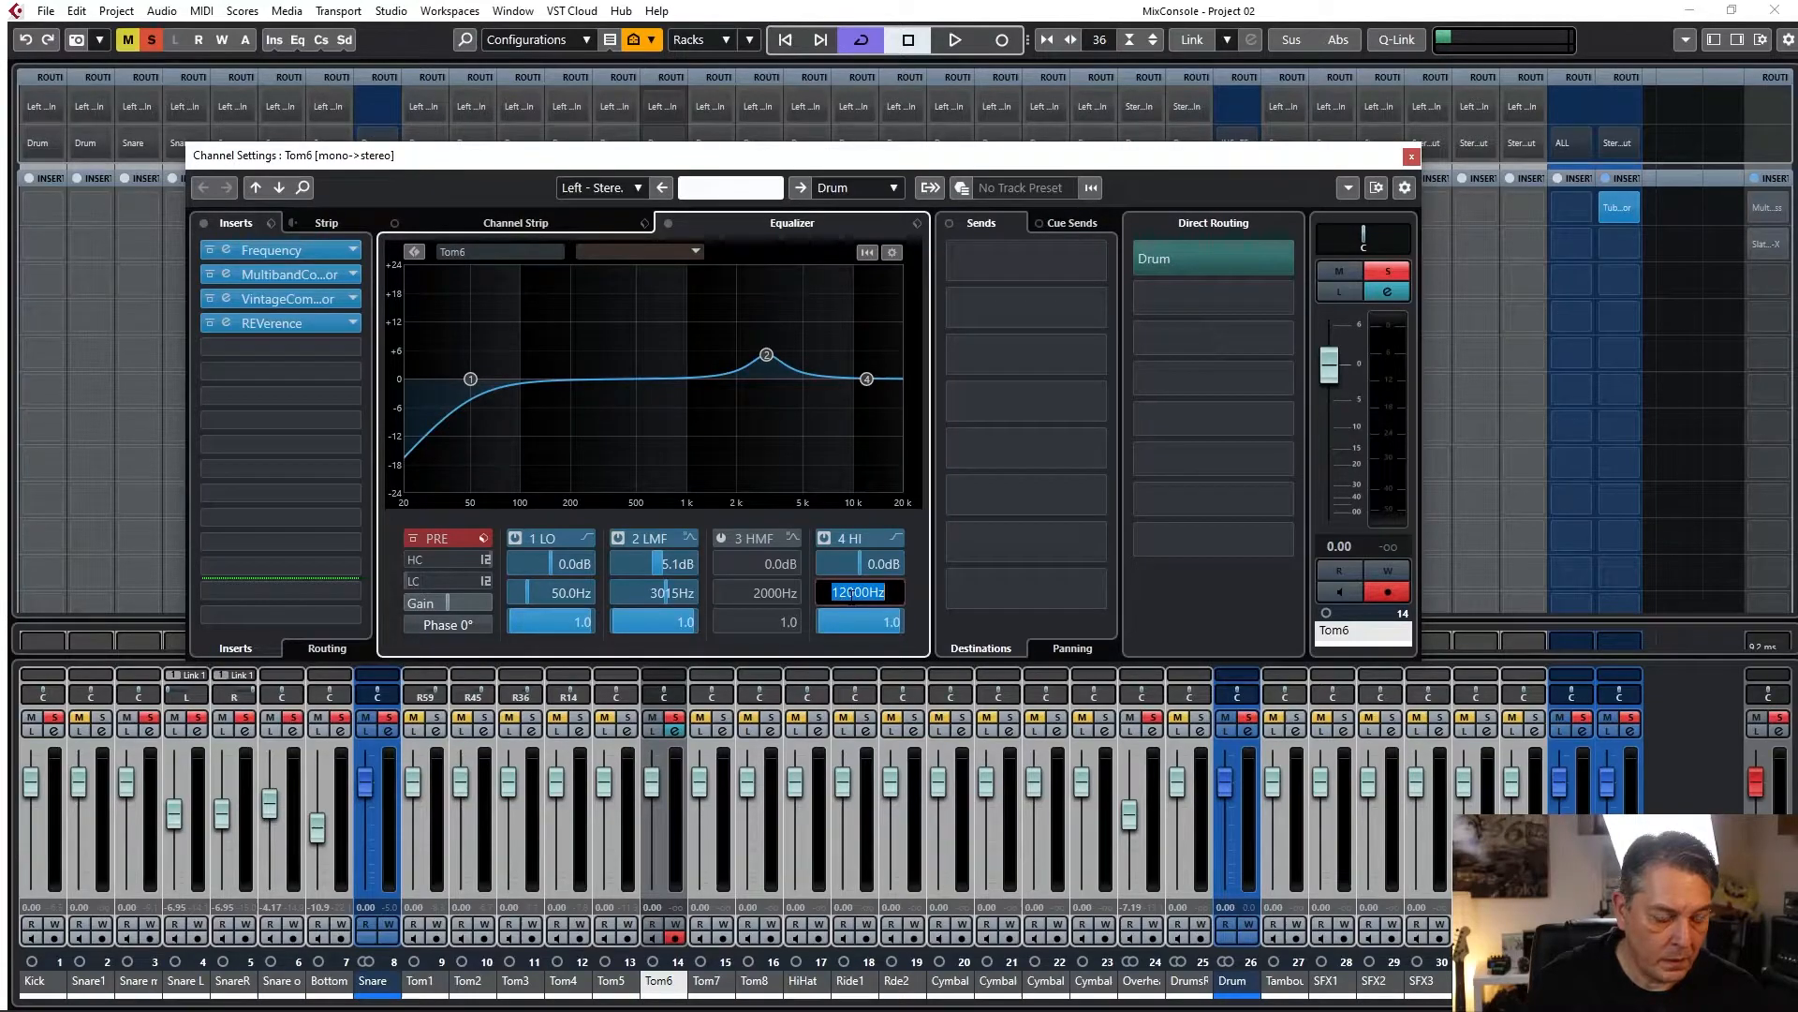
type("45")
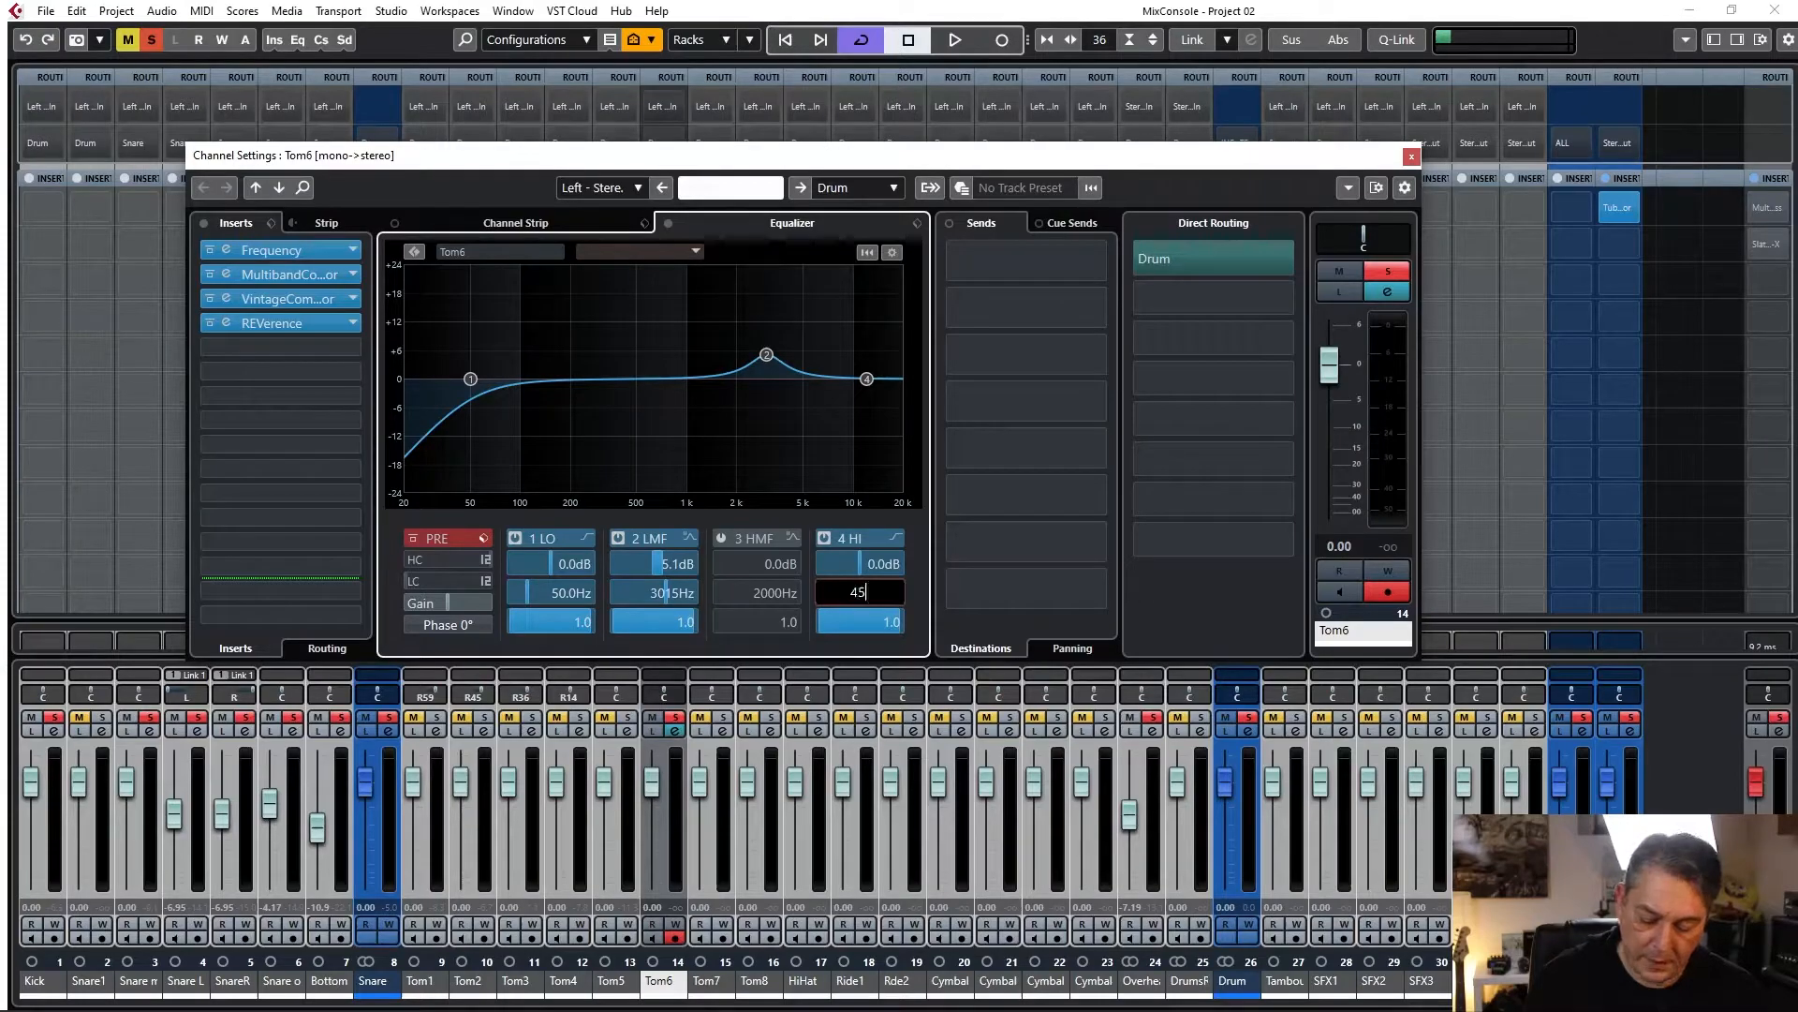
type("06")
key("Return")
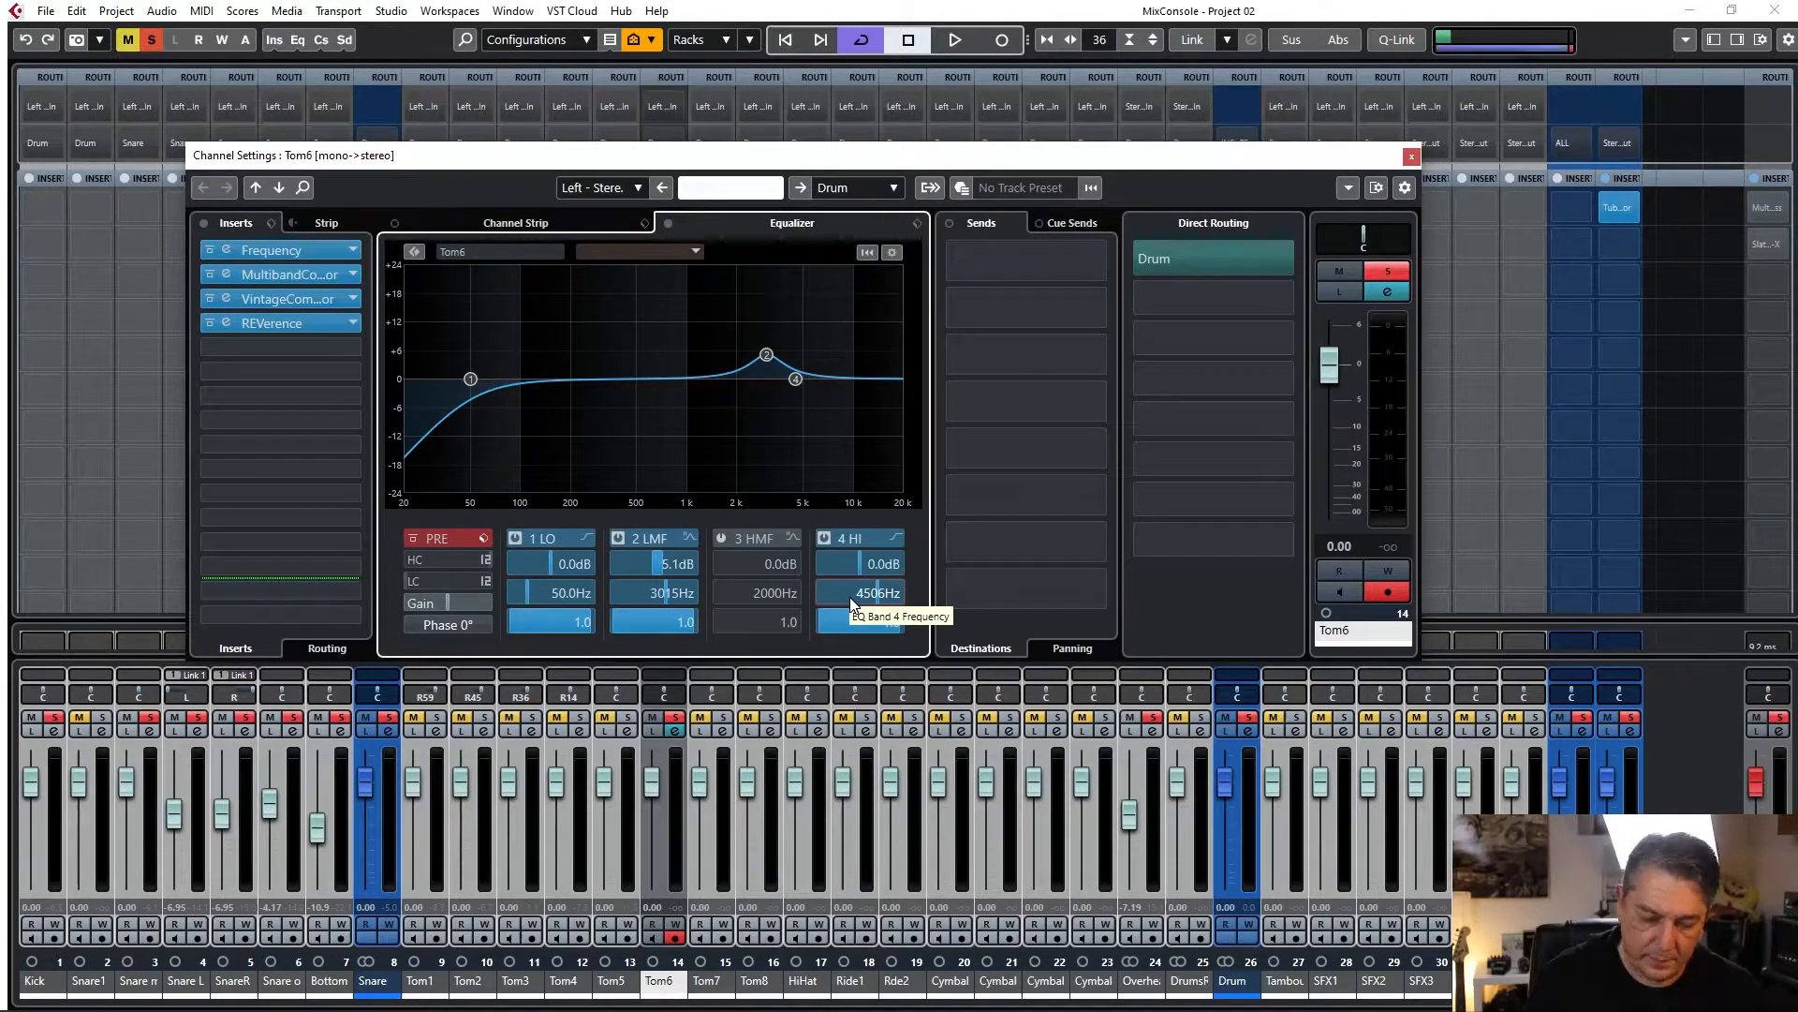
key("space")
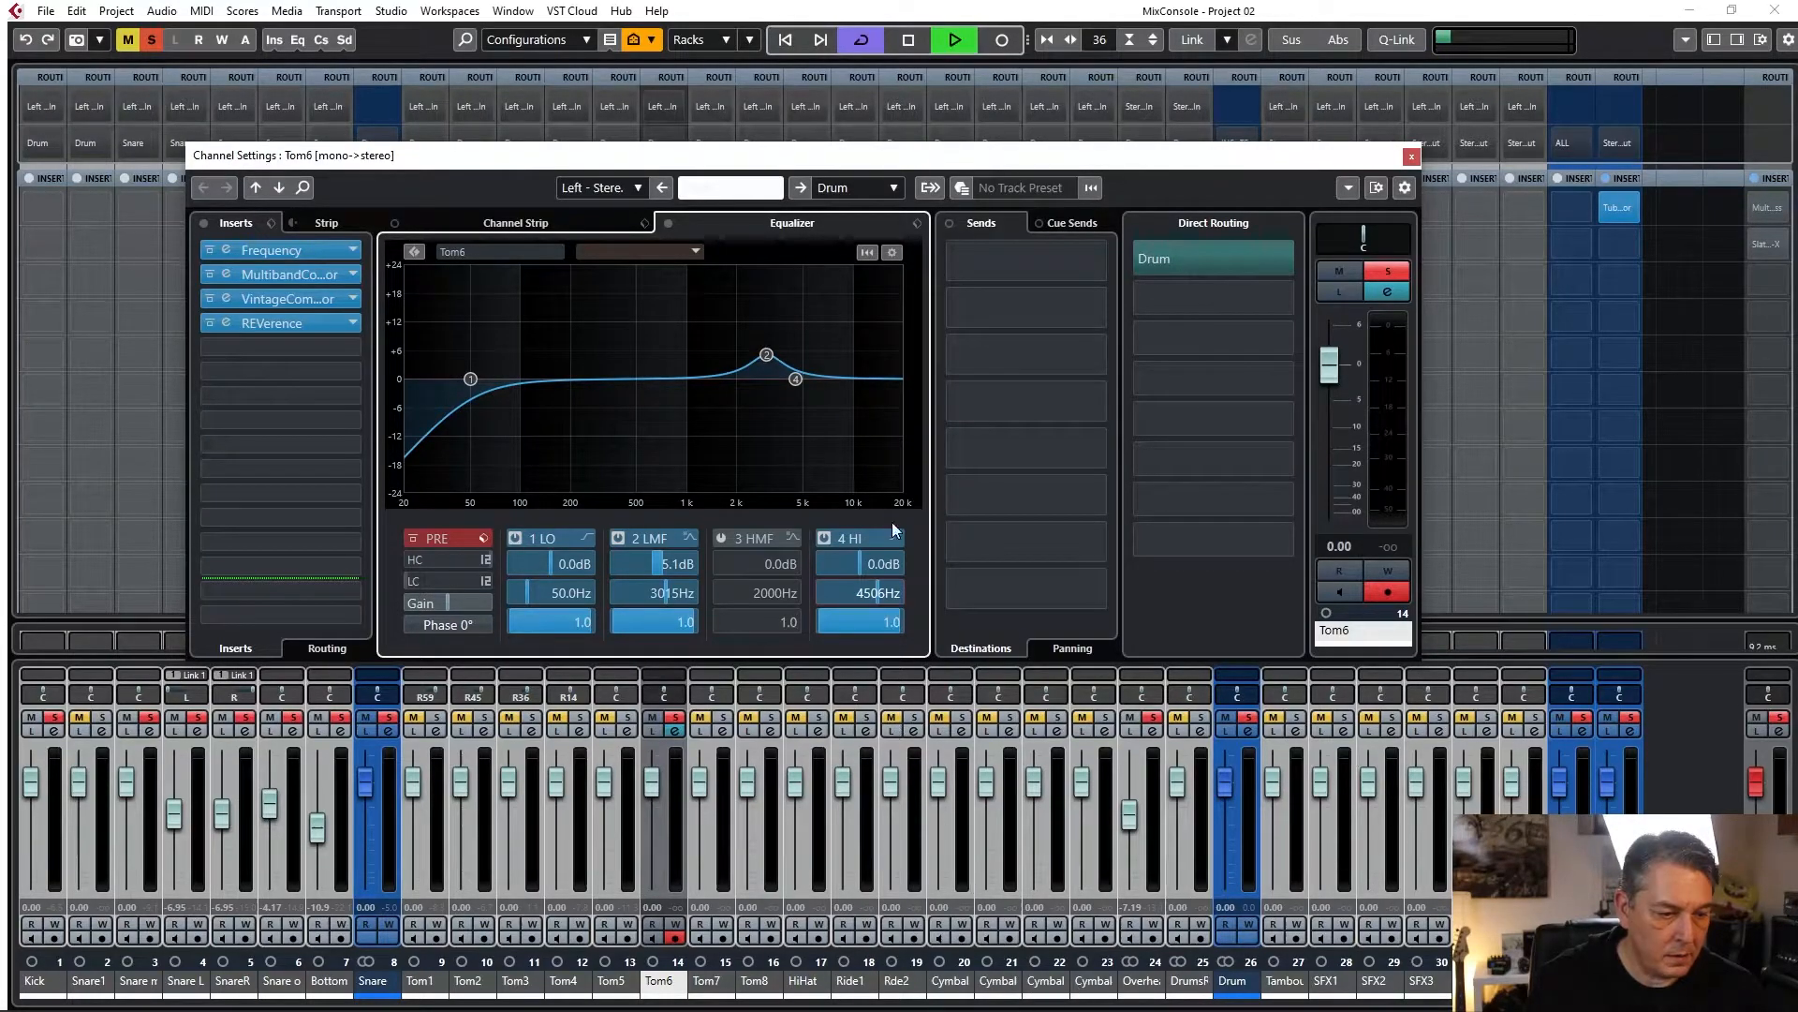
Set the gain of Tom6's 4 HI equalizer band to -5.3 dB, then stop and restart playback.
double_click(871, 562)
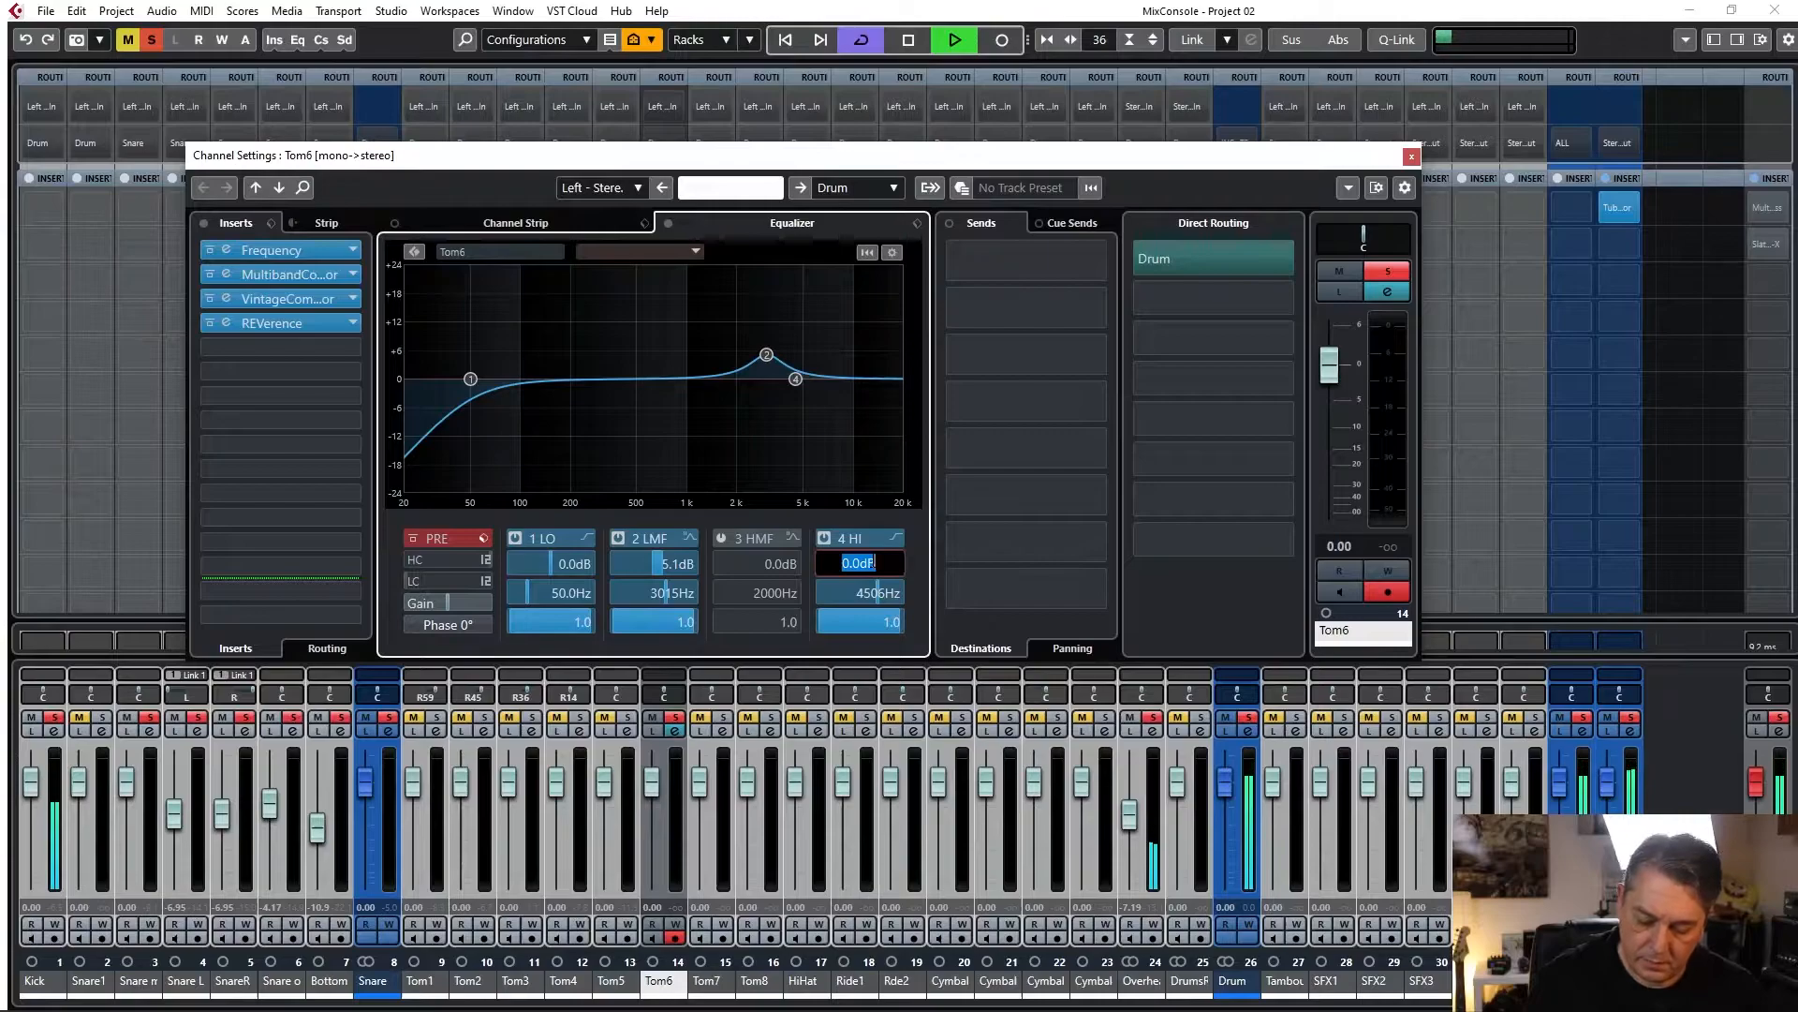
type("-")
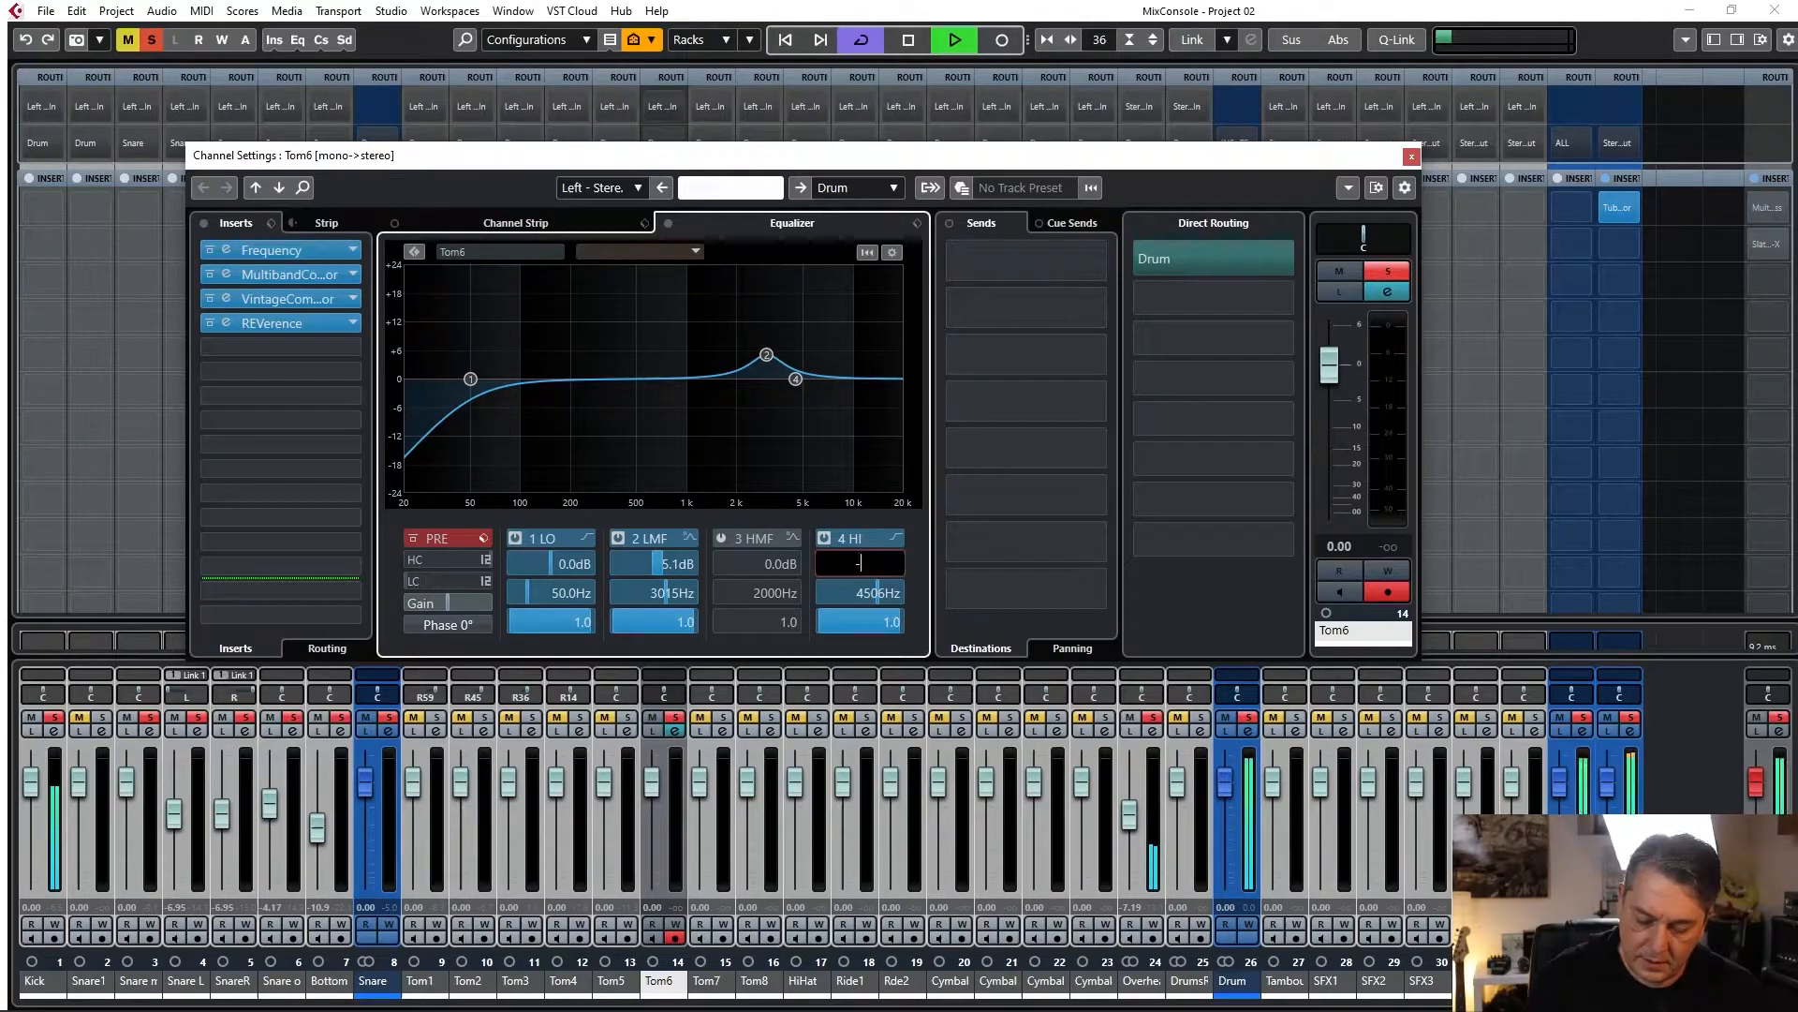
type("5,3")
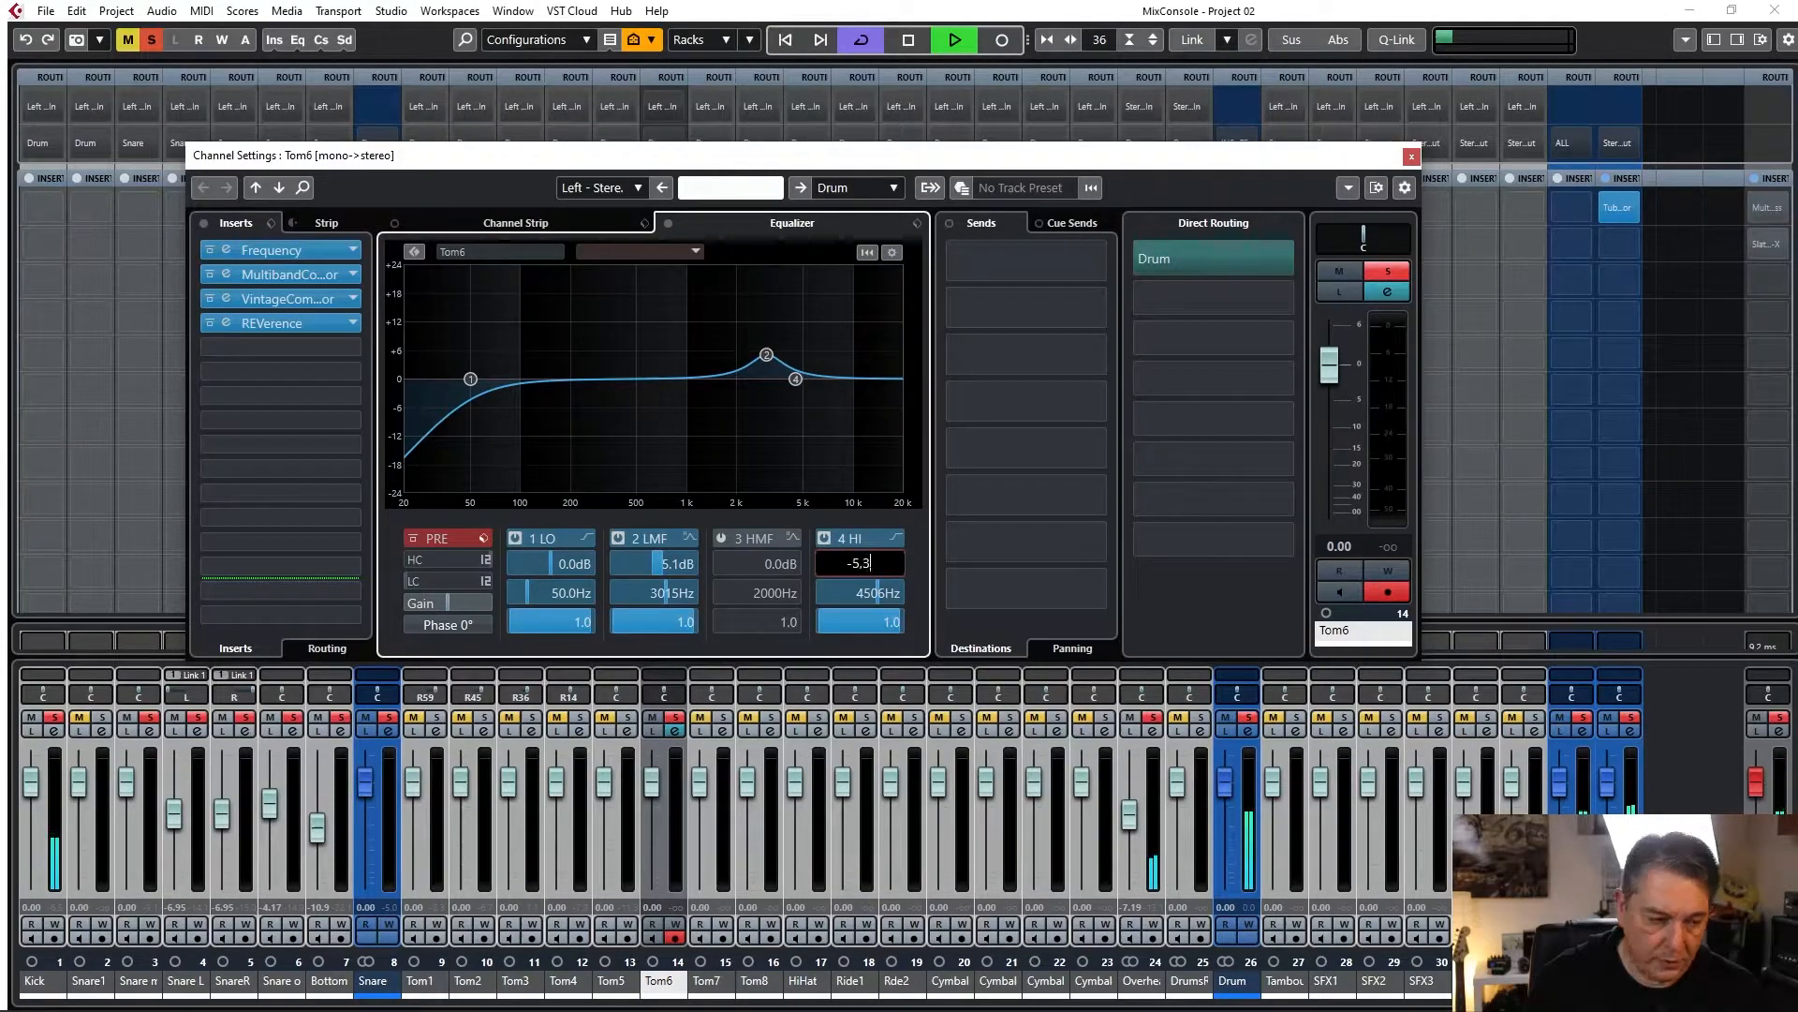
key("Return")
key("space")
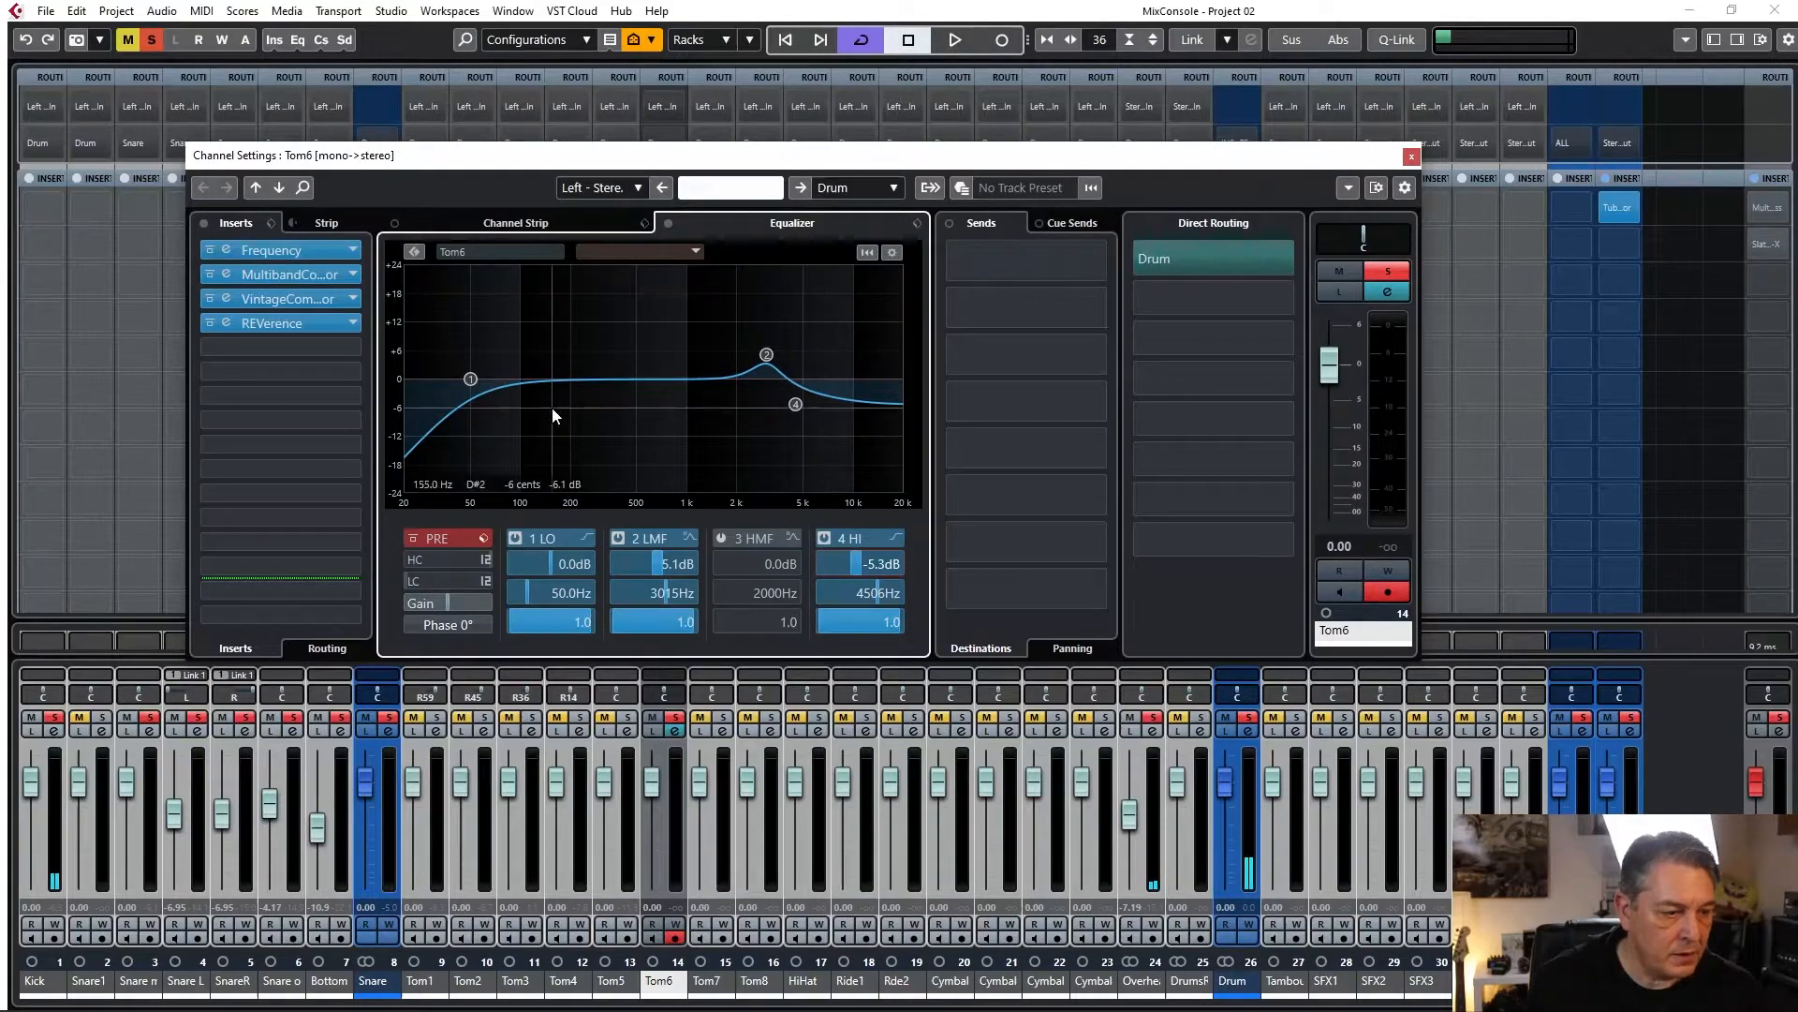
key("space")
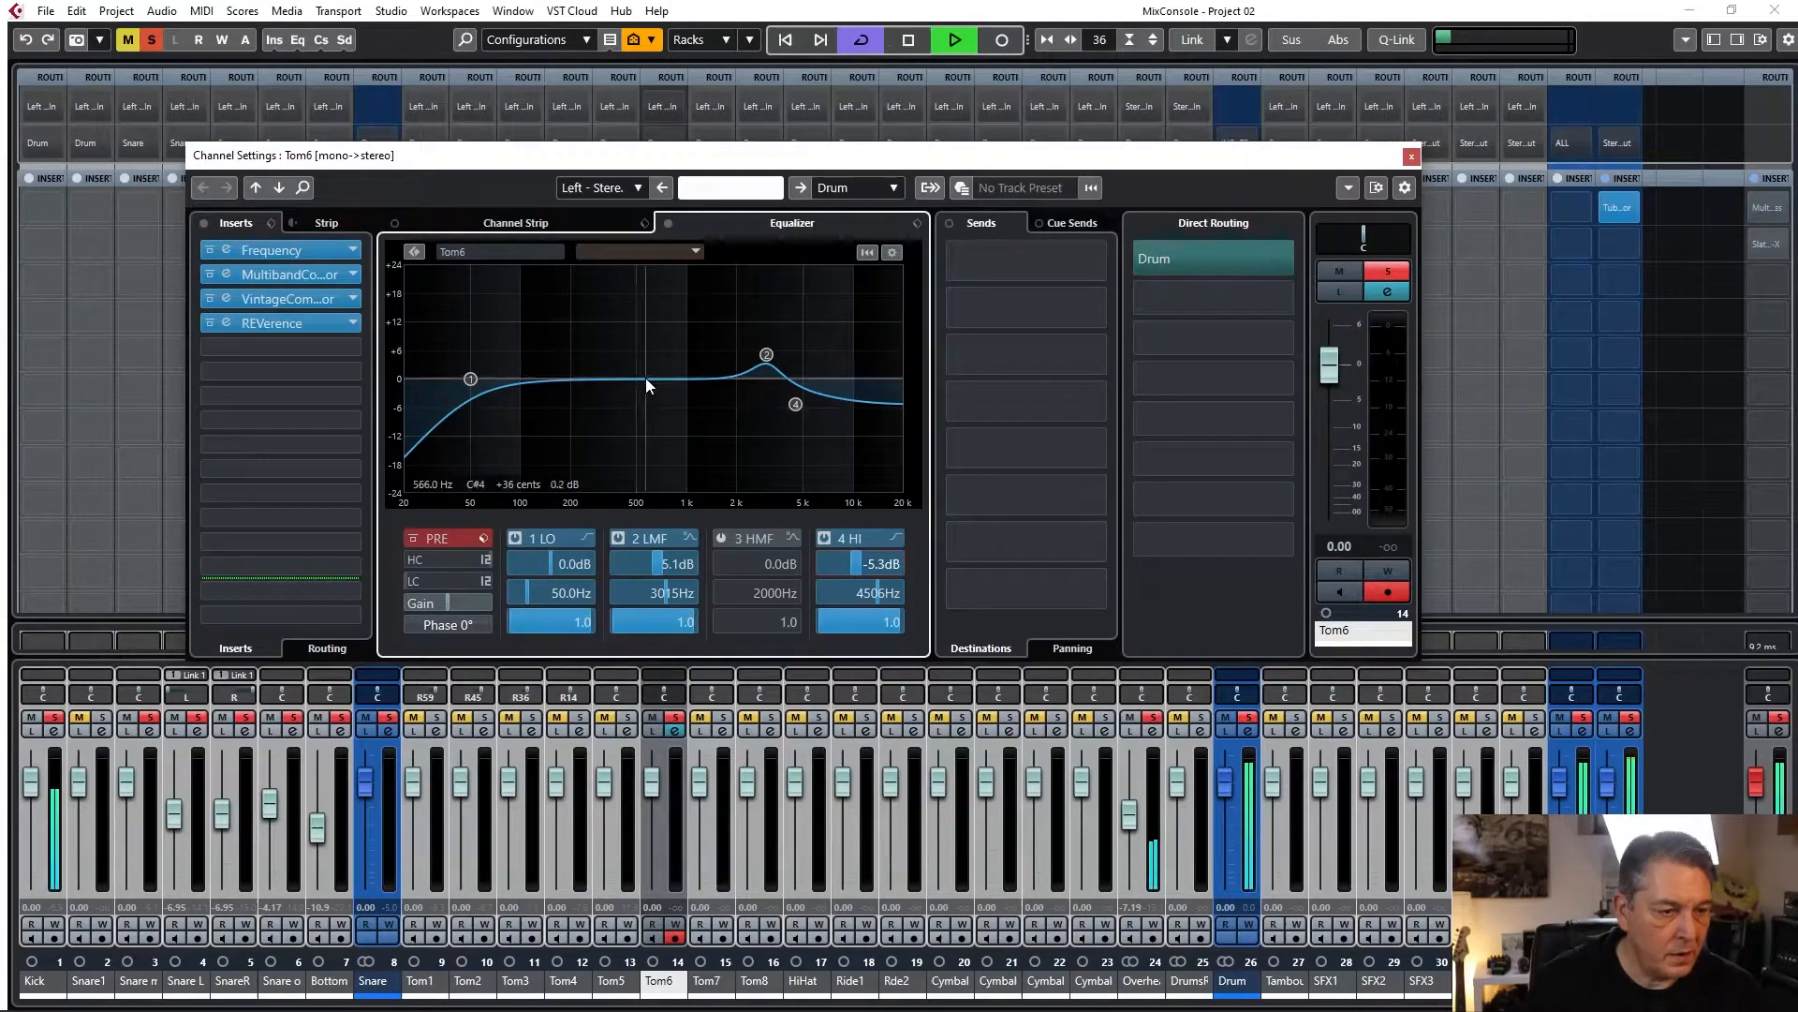
Close Tom6's channel settings and, in the Project window, loop the Tom6 hit from 85.4.2.0 to 86.4.2.0 during playback.
key("F3")
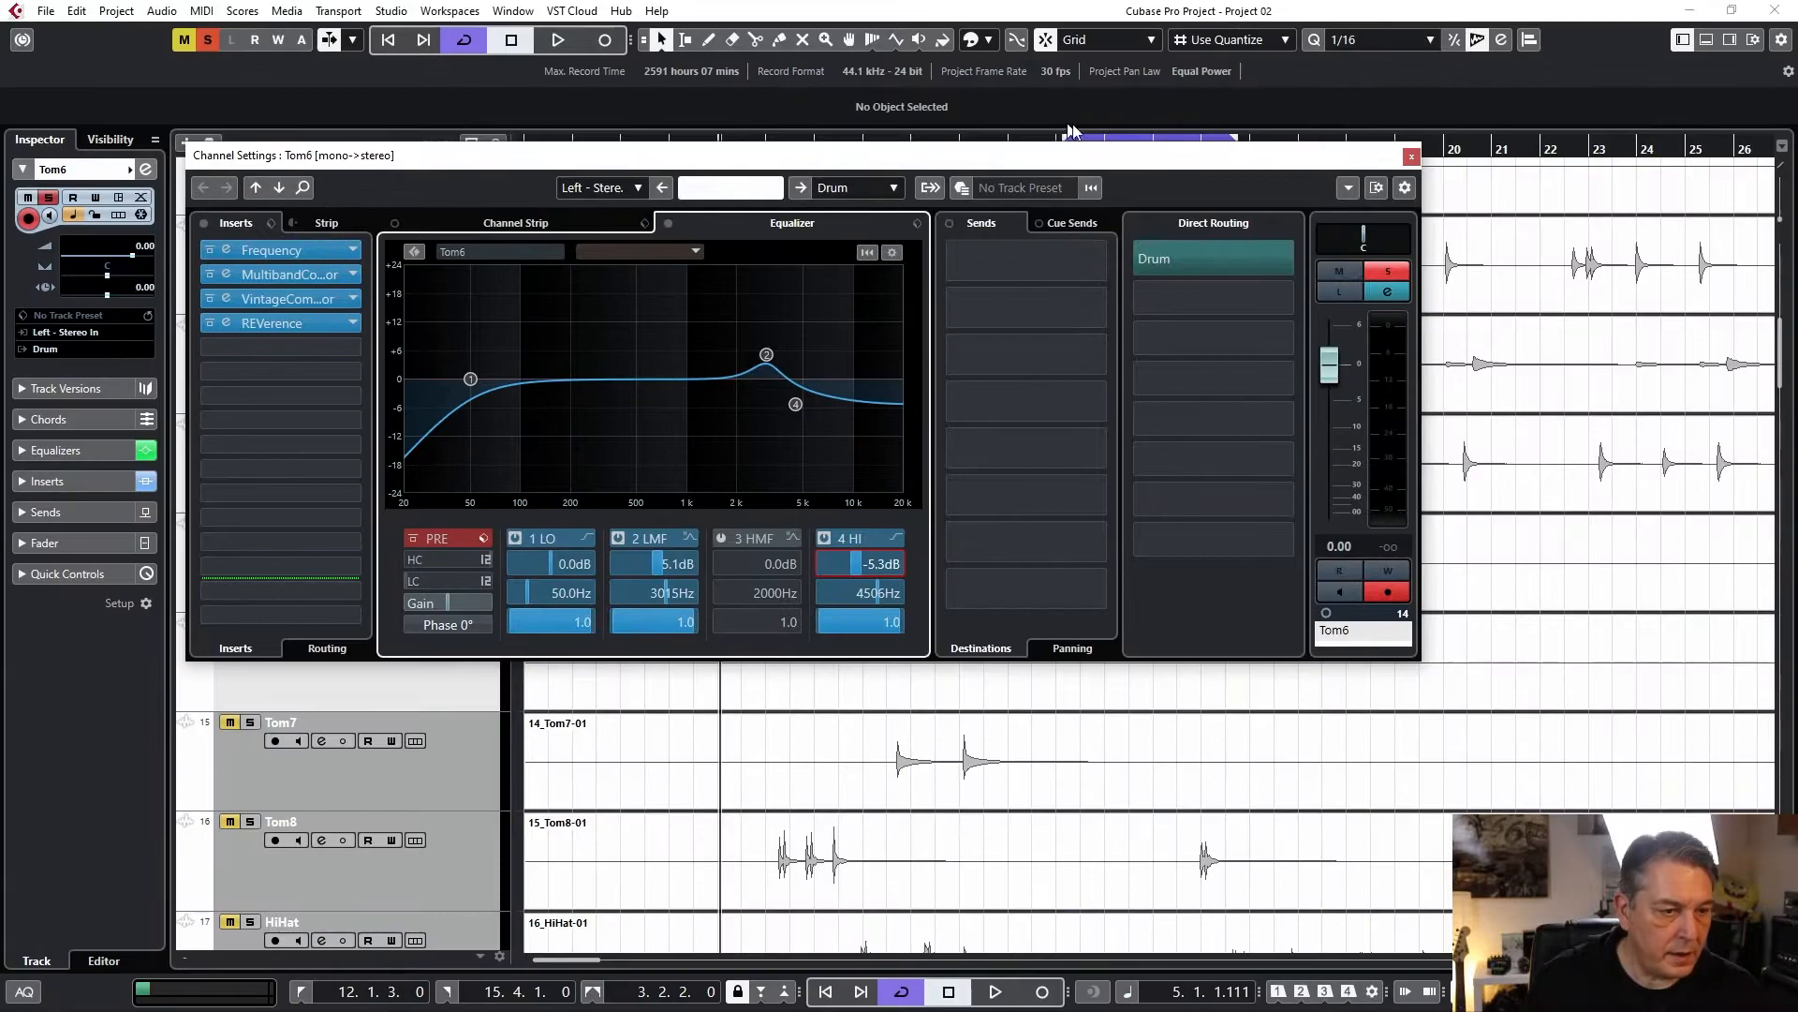
left_click(1412, 156)
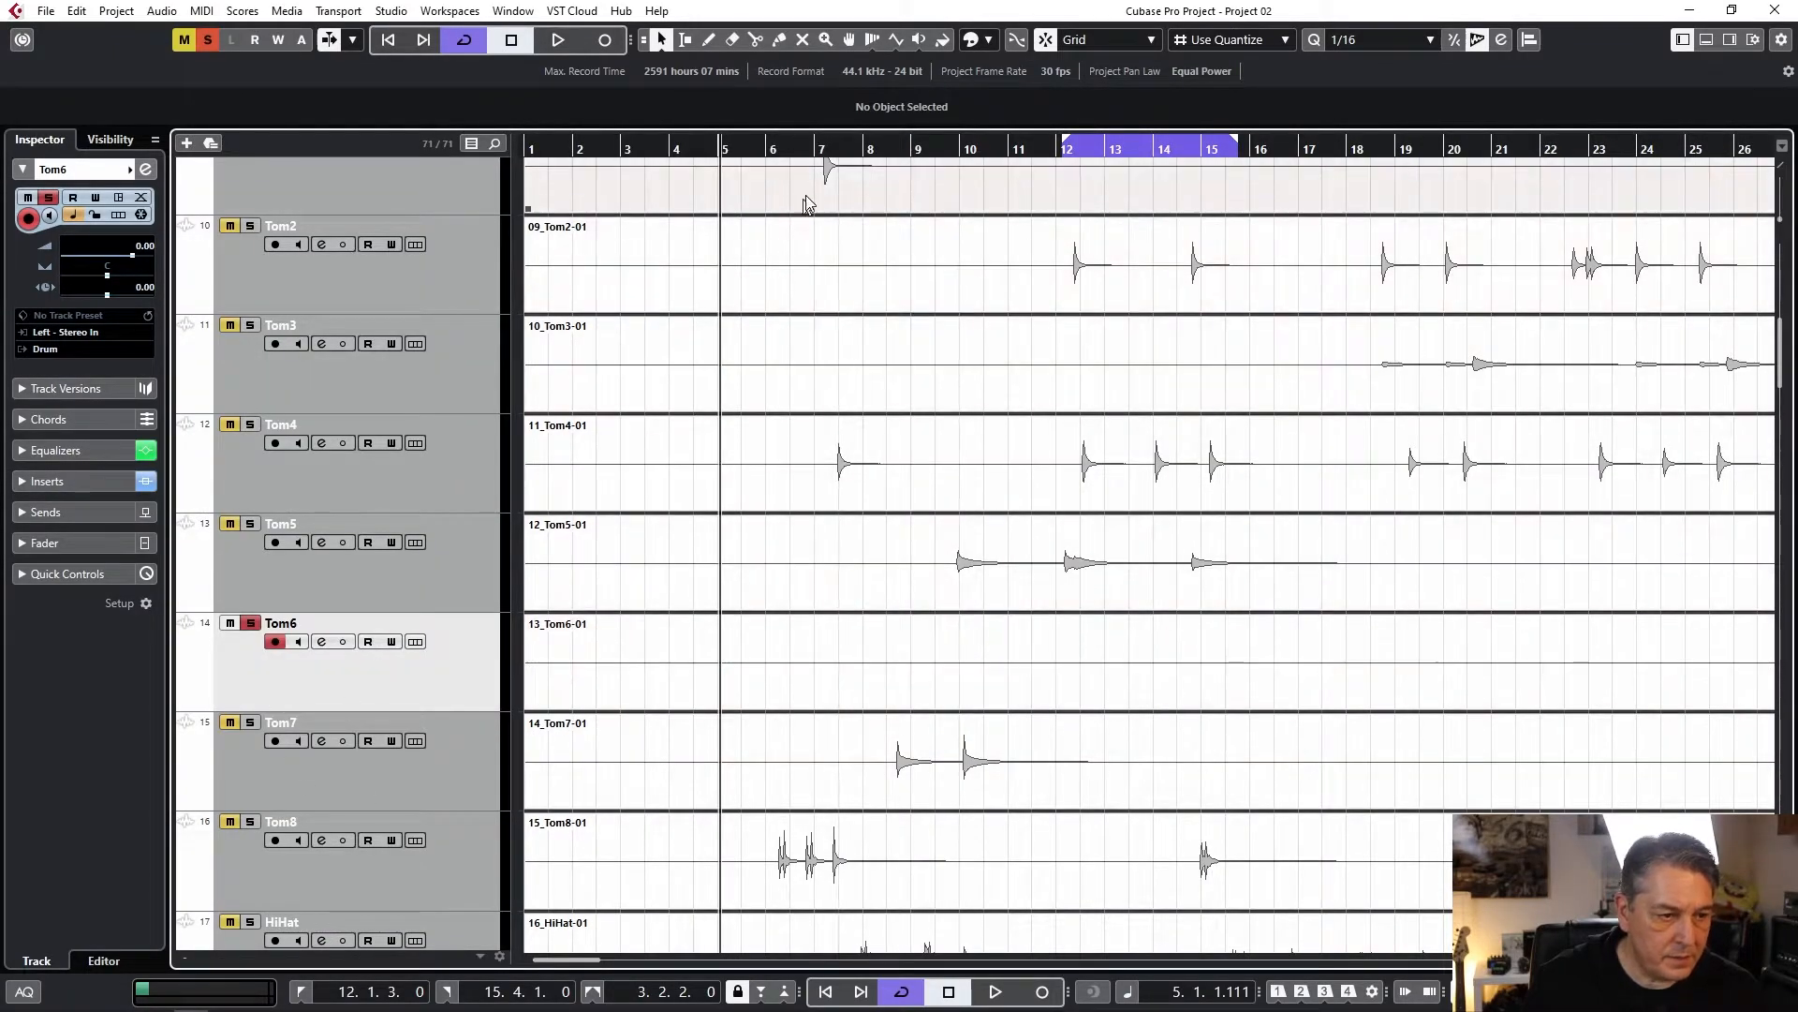
left_click_drag(823, 152, 1248, 317)
key("space")
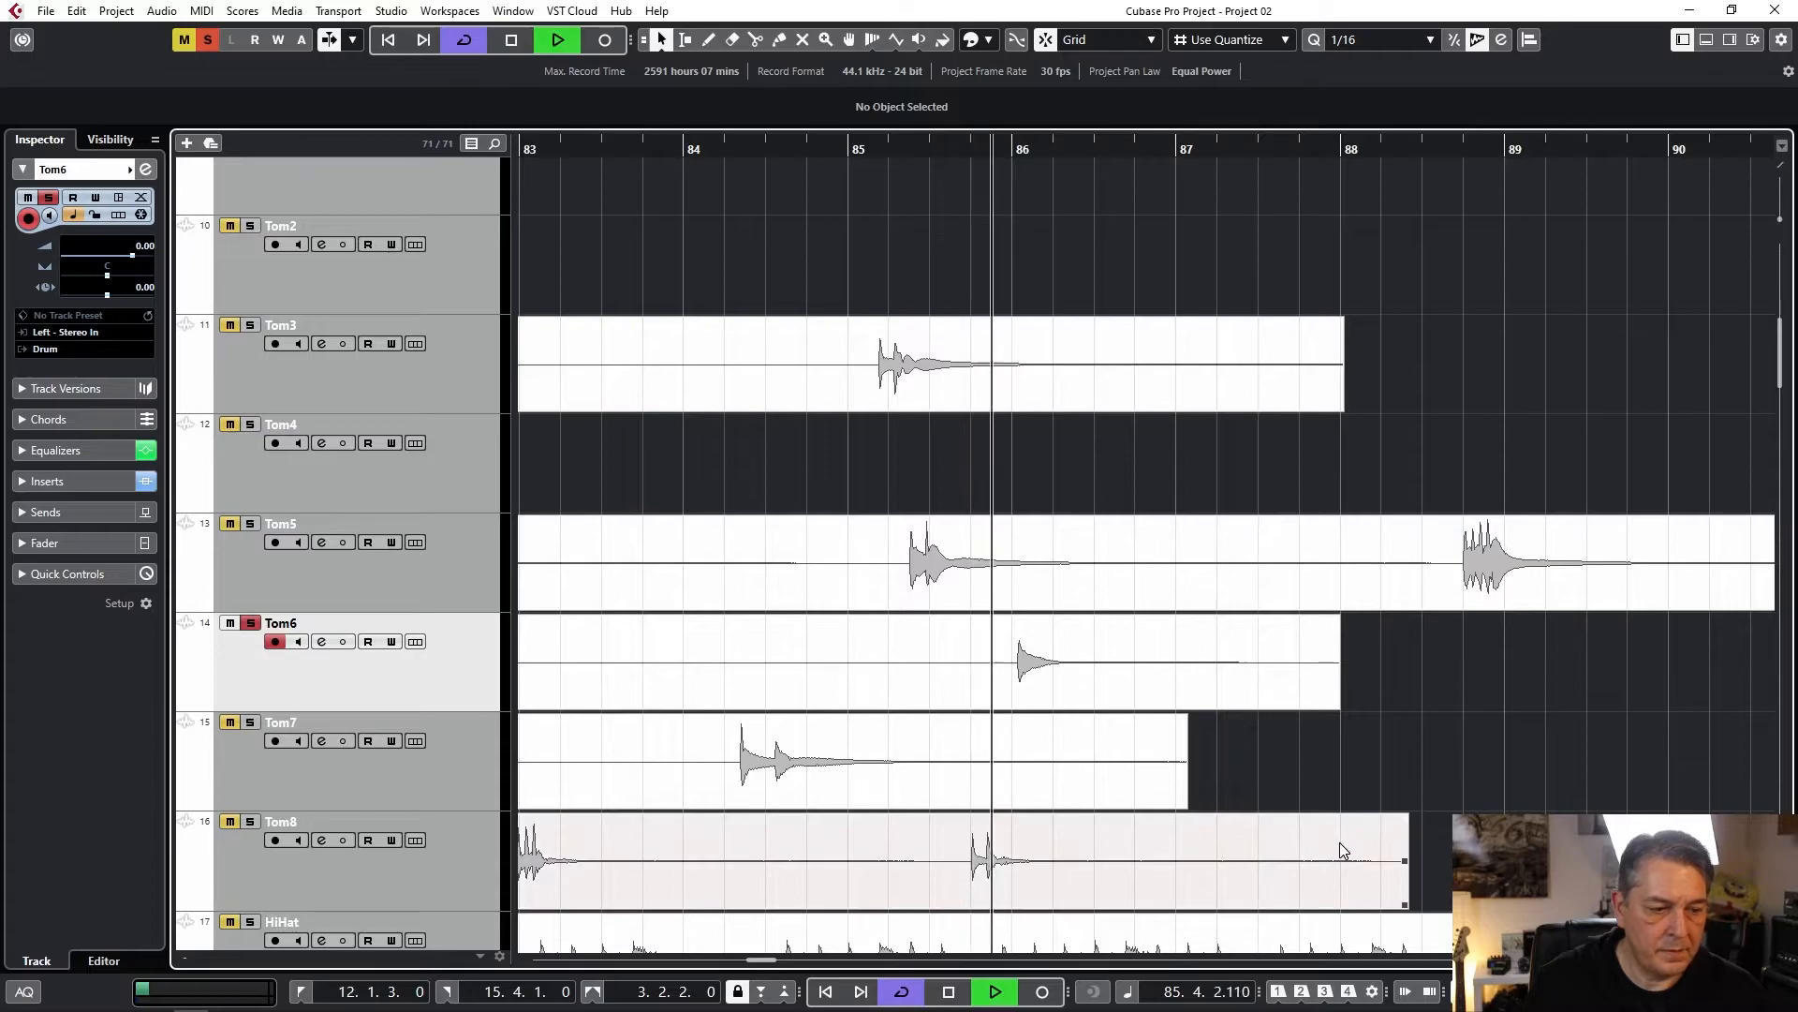
left_click(968, 148)
left_click_drag(982, 141, 1144, 142)
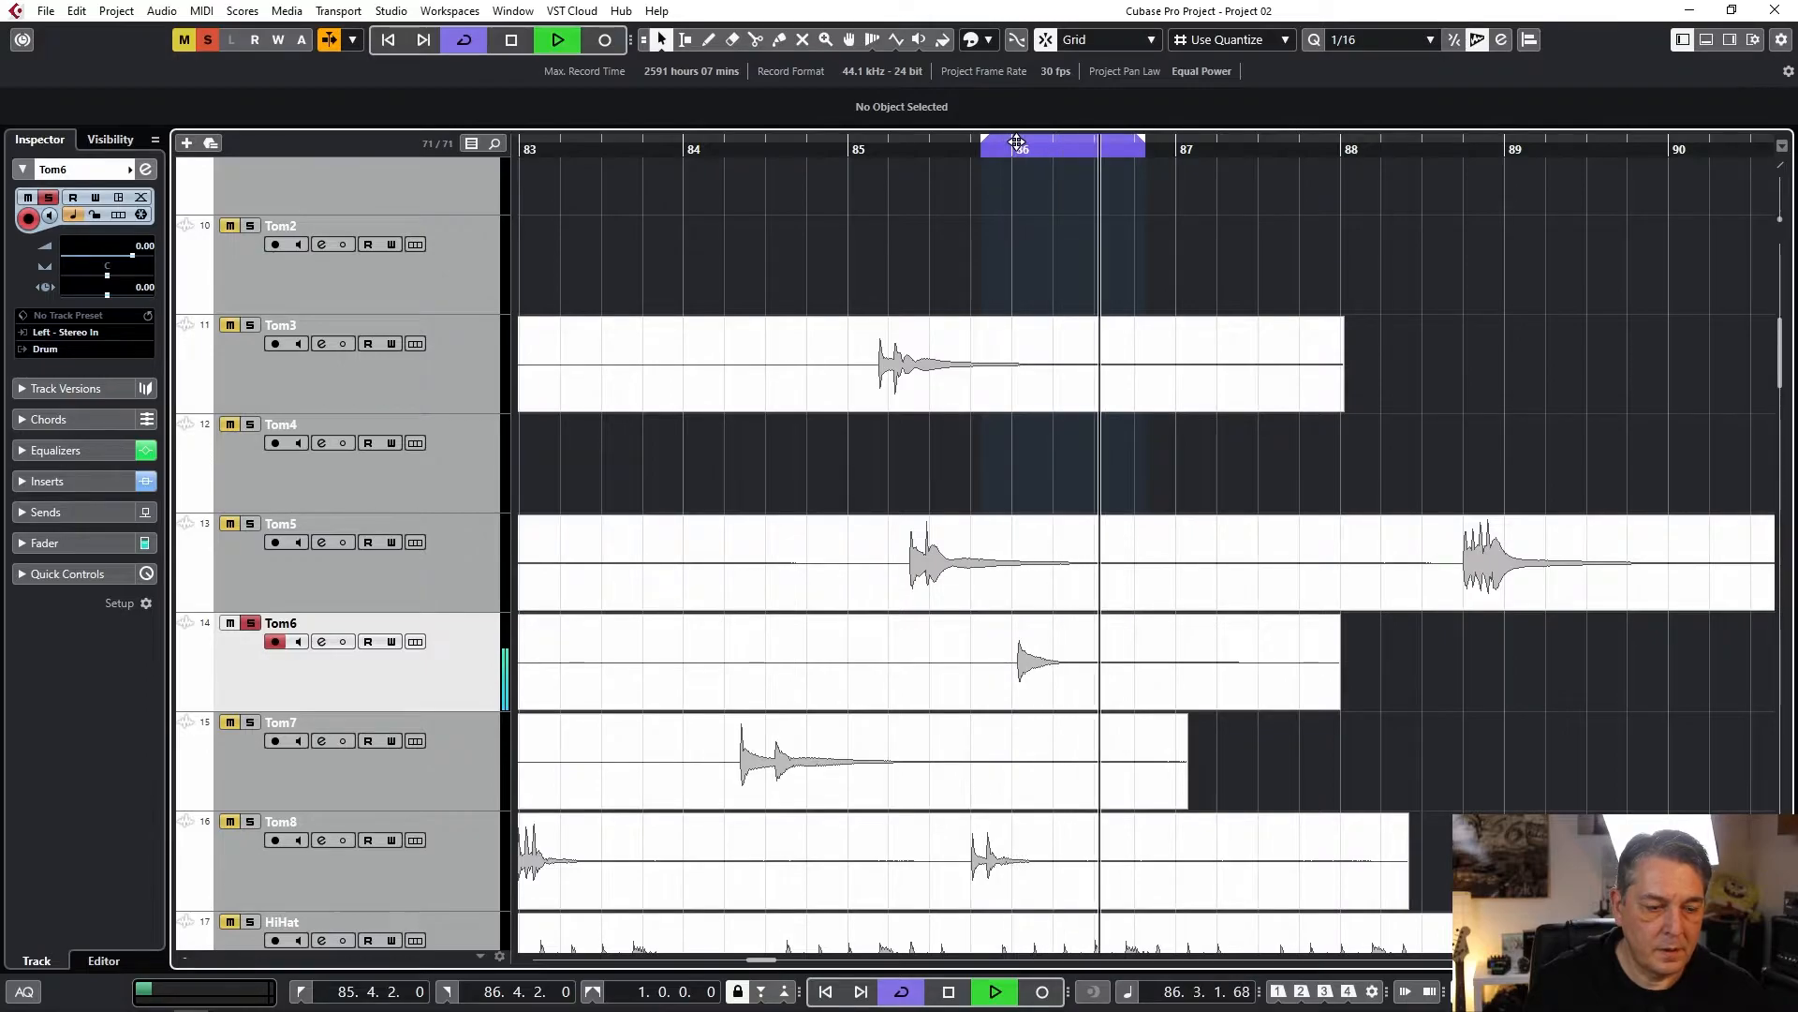
key("space")
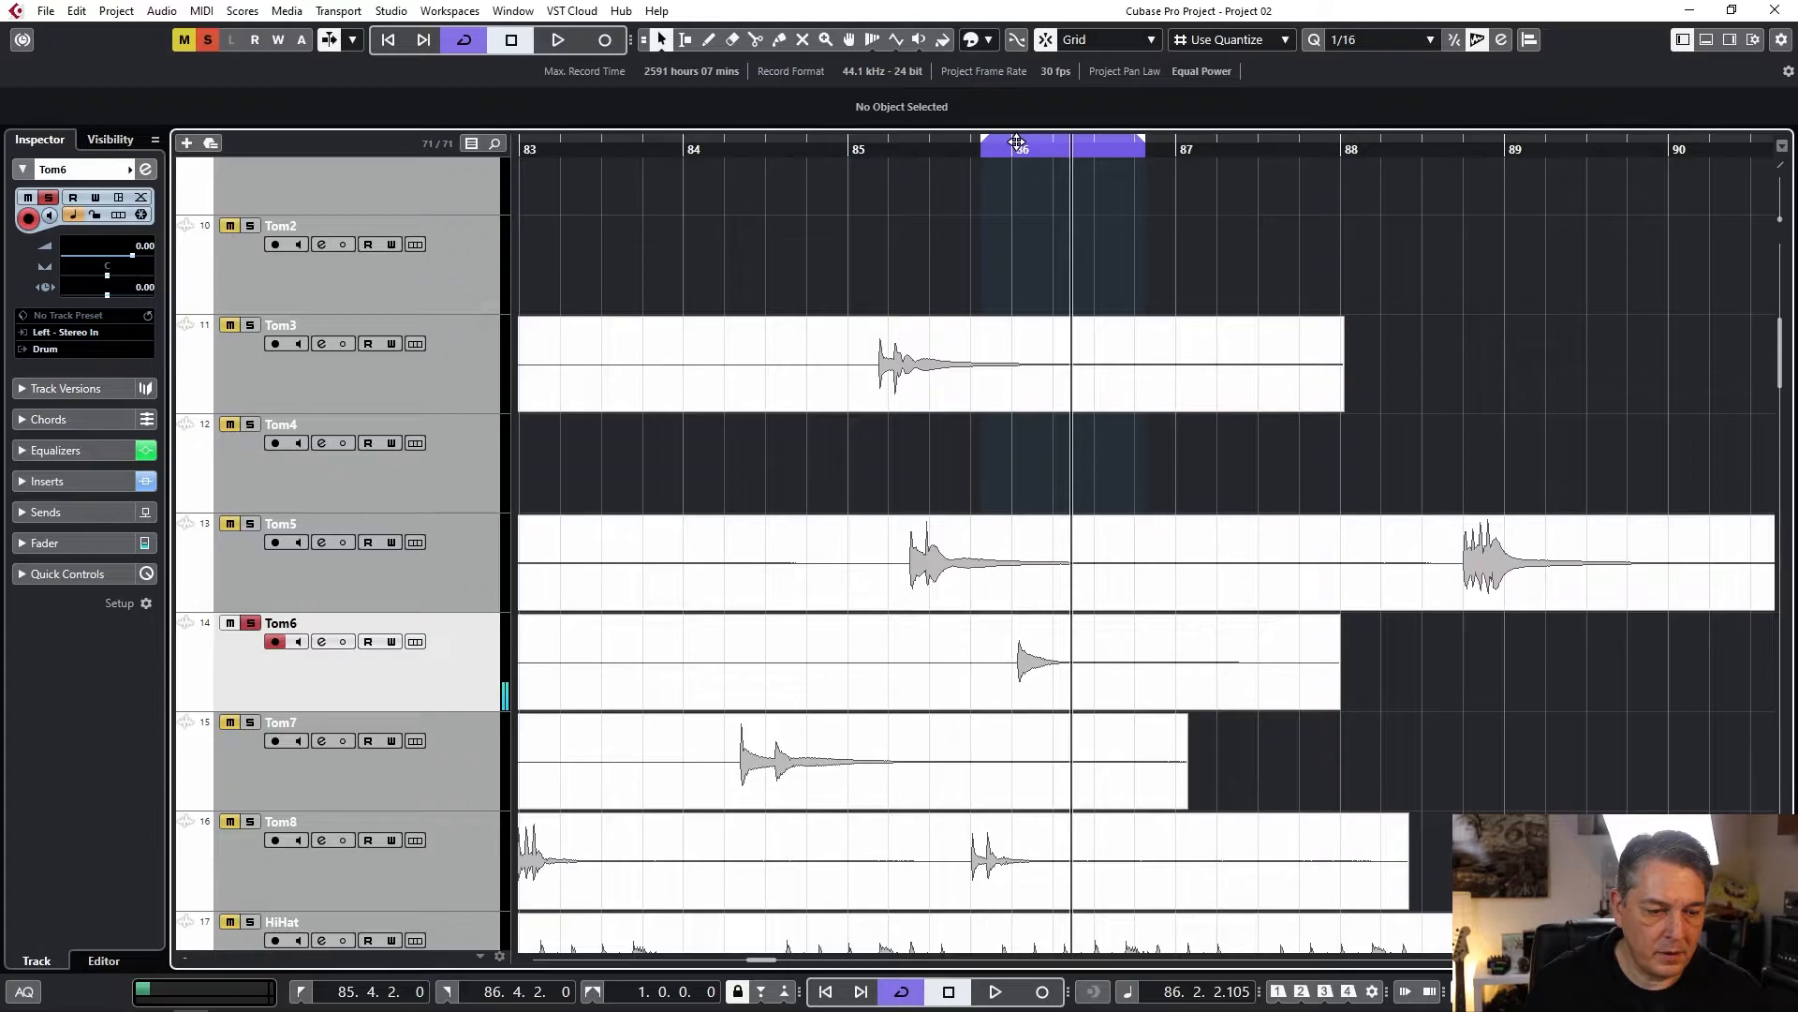
Audition the looped Tom6 hit around bar 86 and stop playback.
left_click(1064, 642)
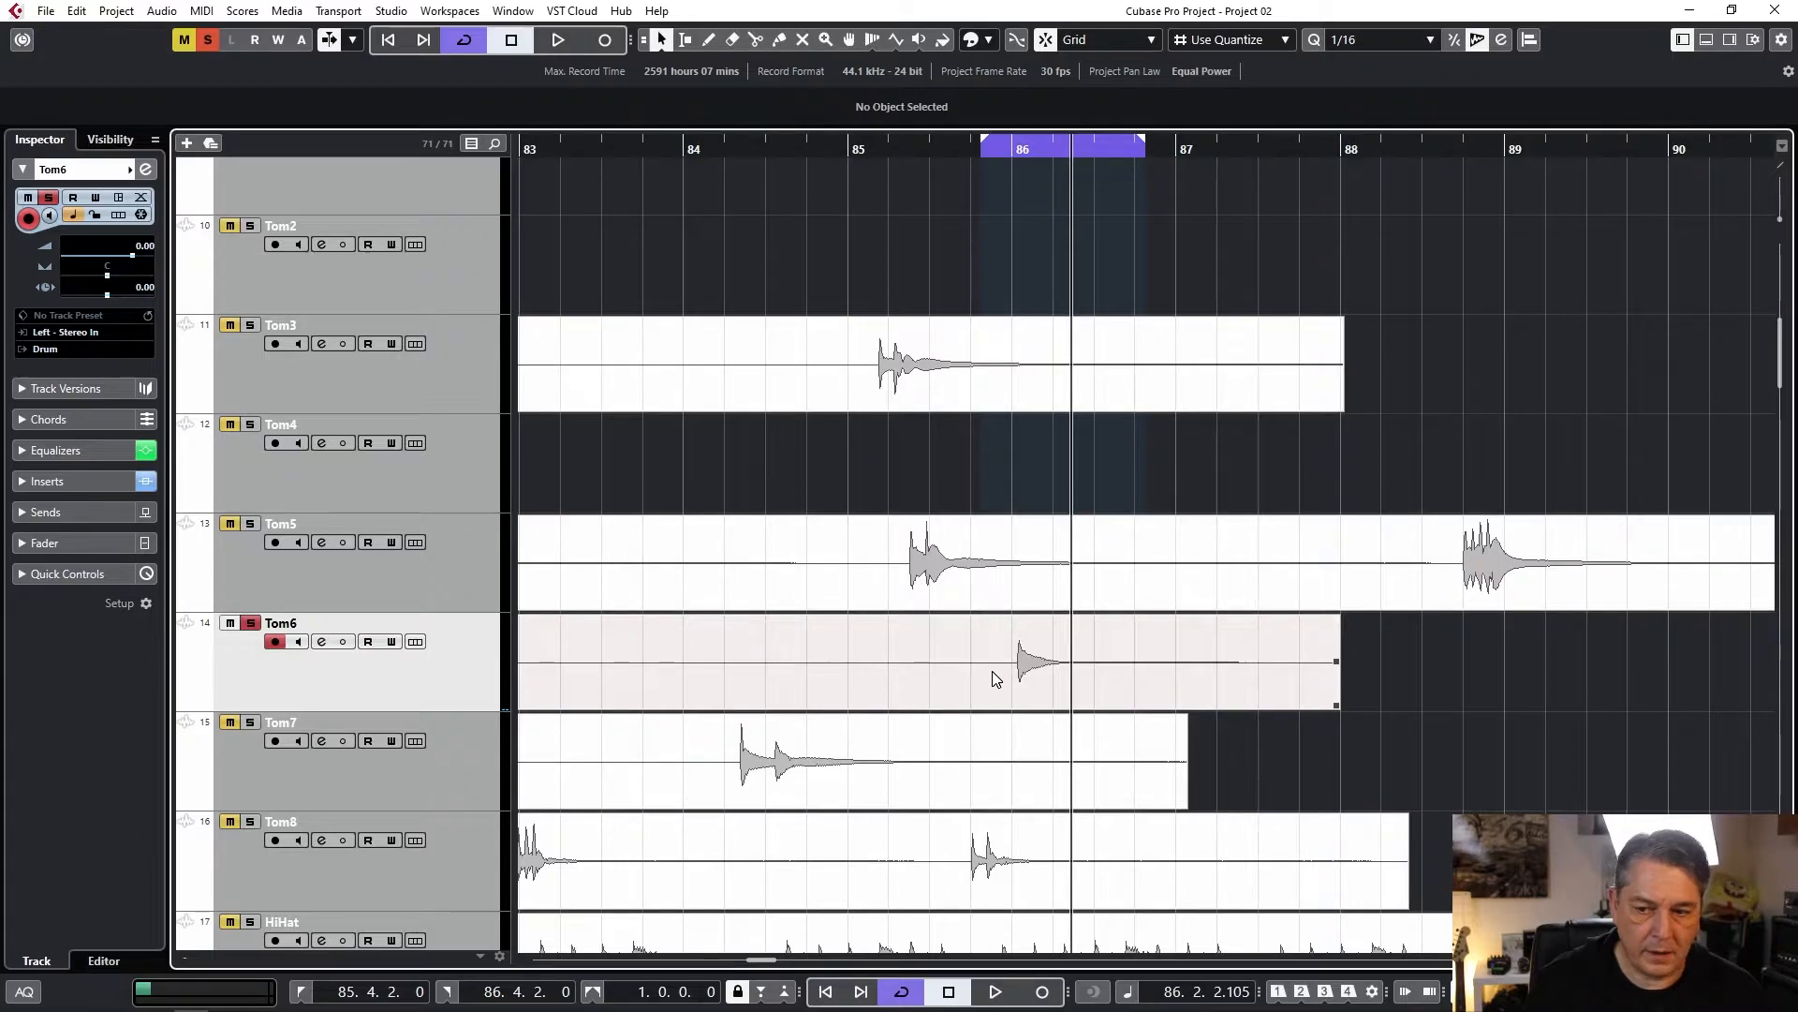
left_click(1019, 365)
left_click_drag(1018, 152, 1008, 144)
key("space")
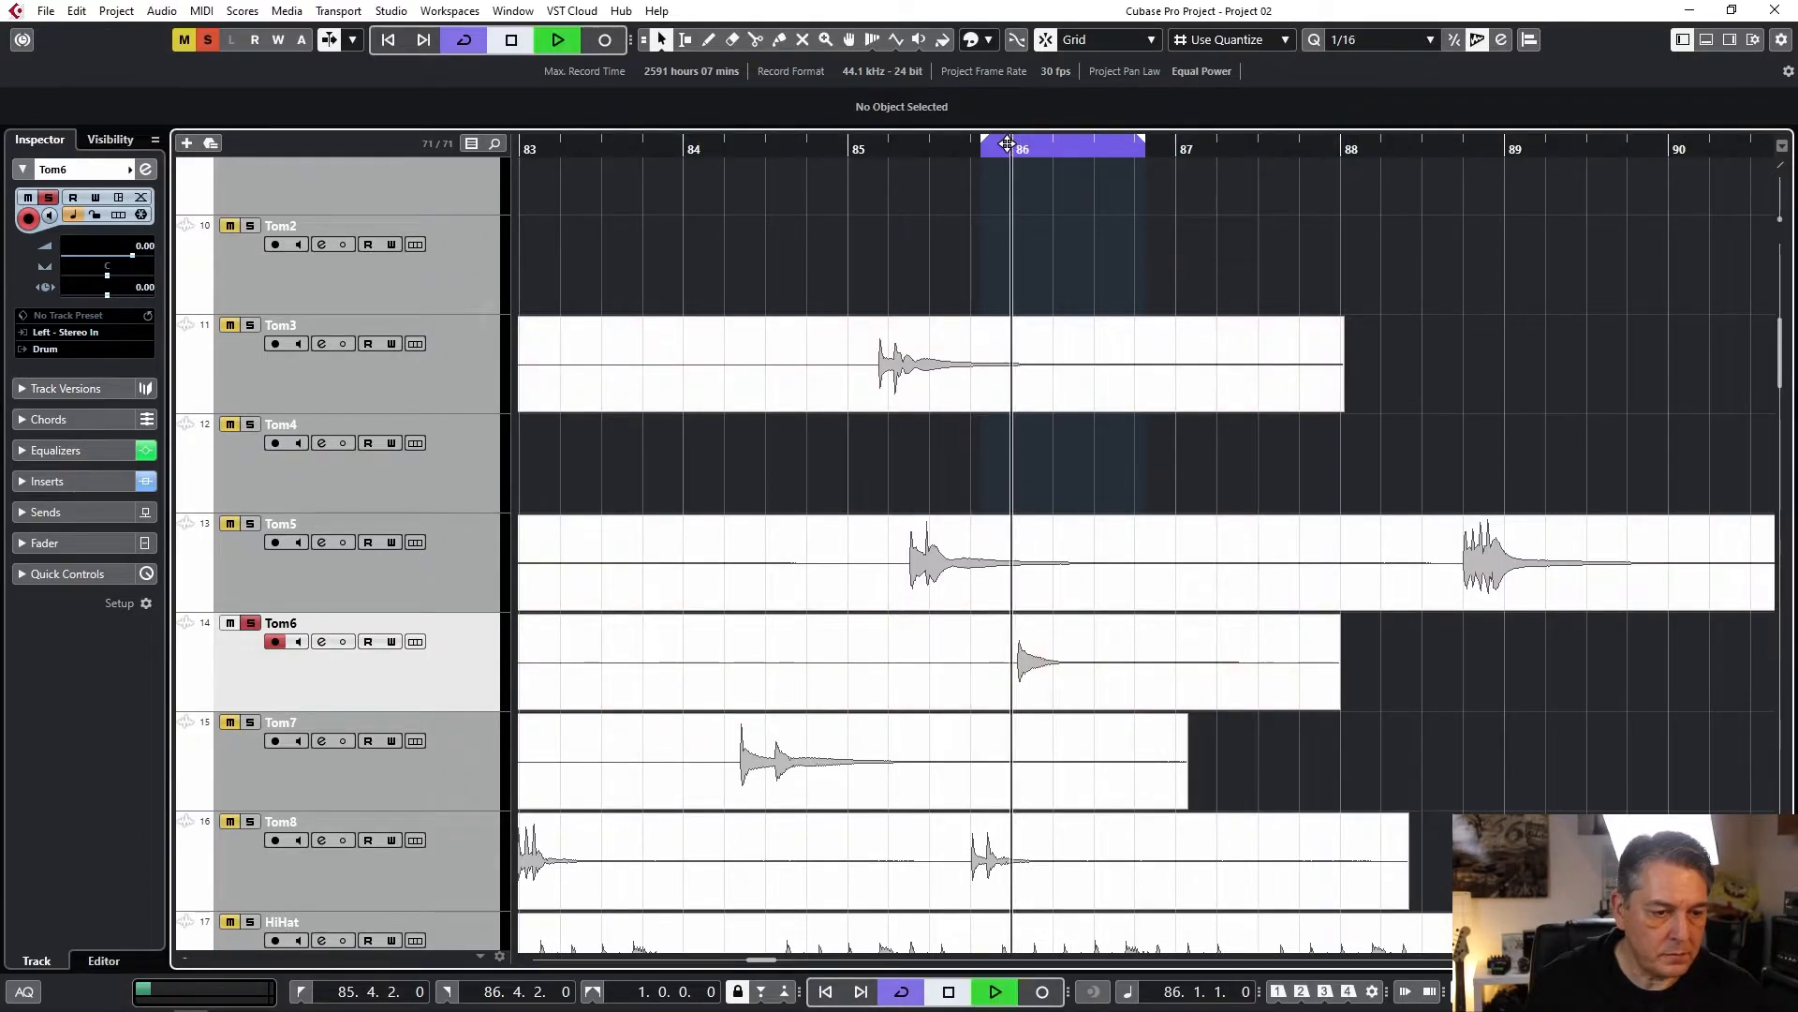
key("space")
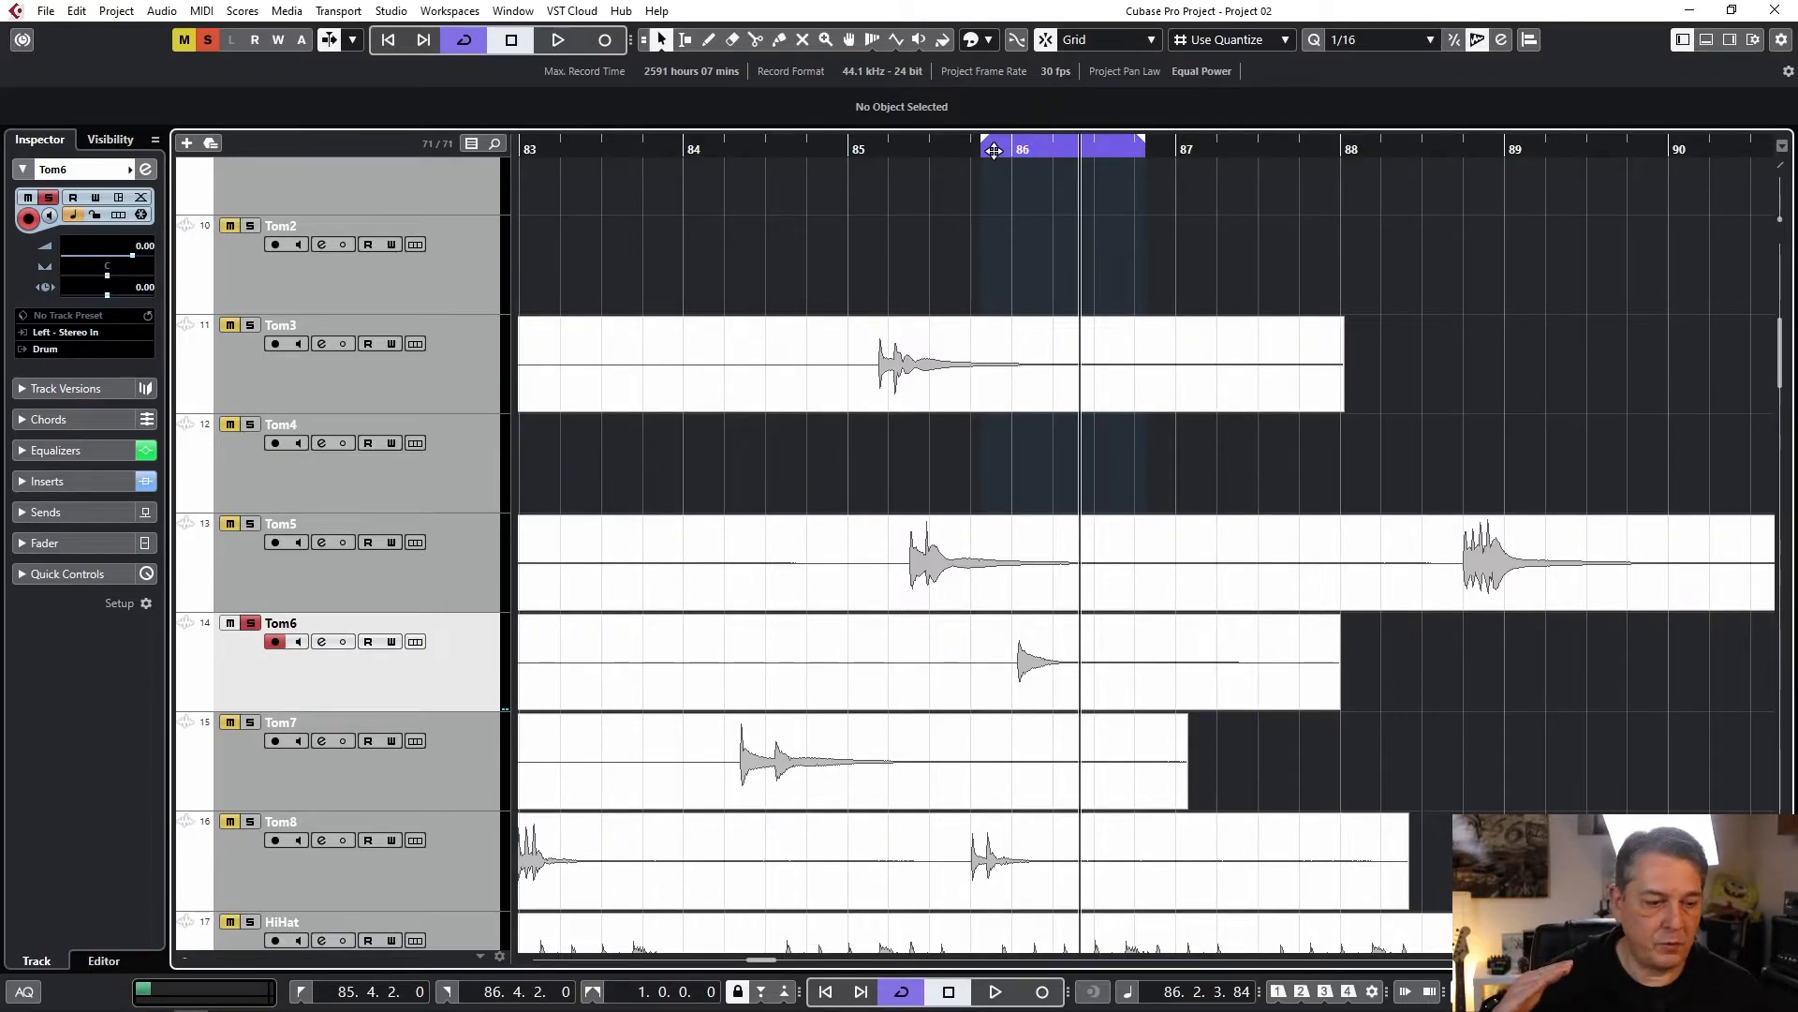
Play the loop with Tom6's channel settings open and compare the sound with the 4 HI band off and on.
key("F3")
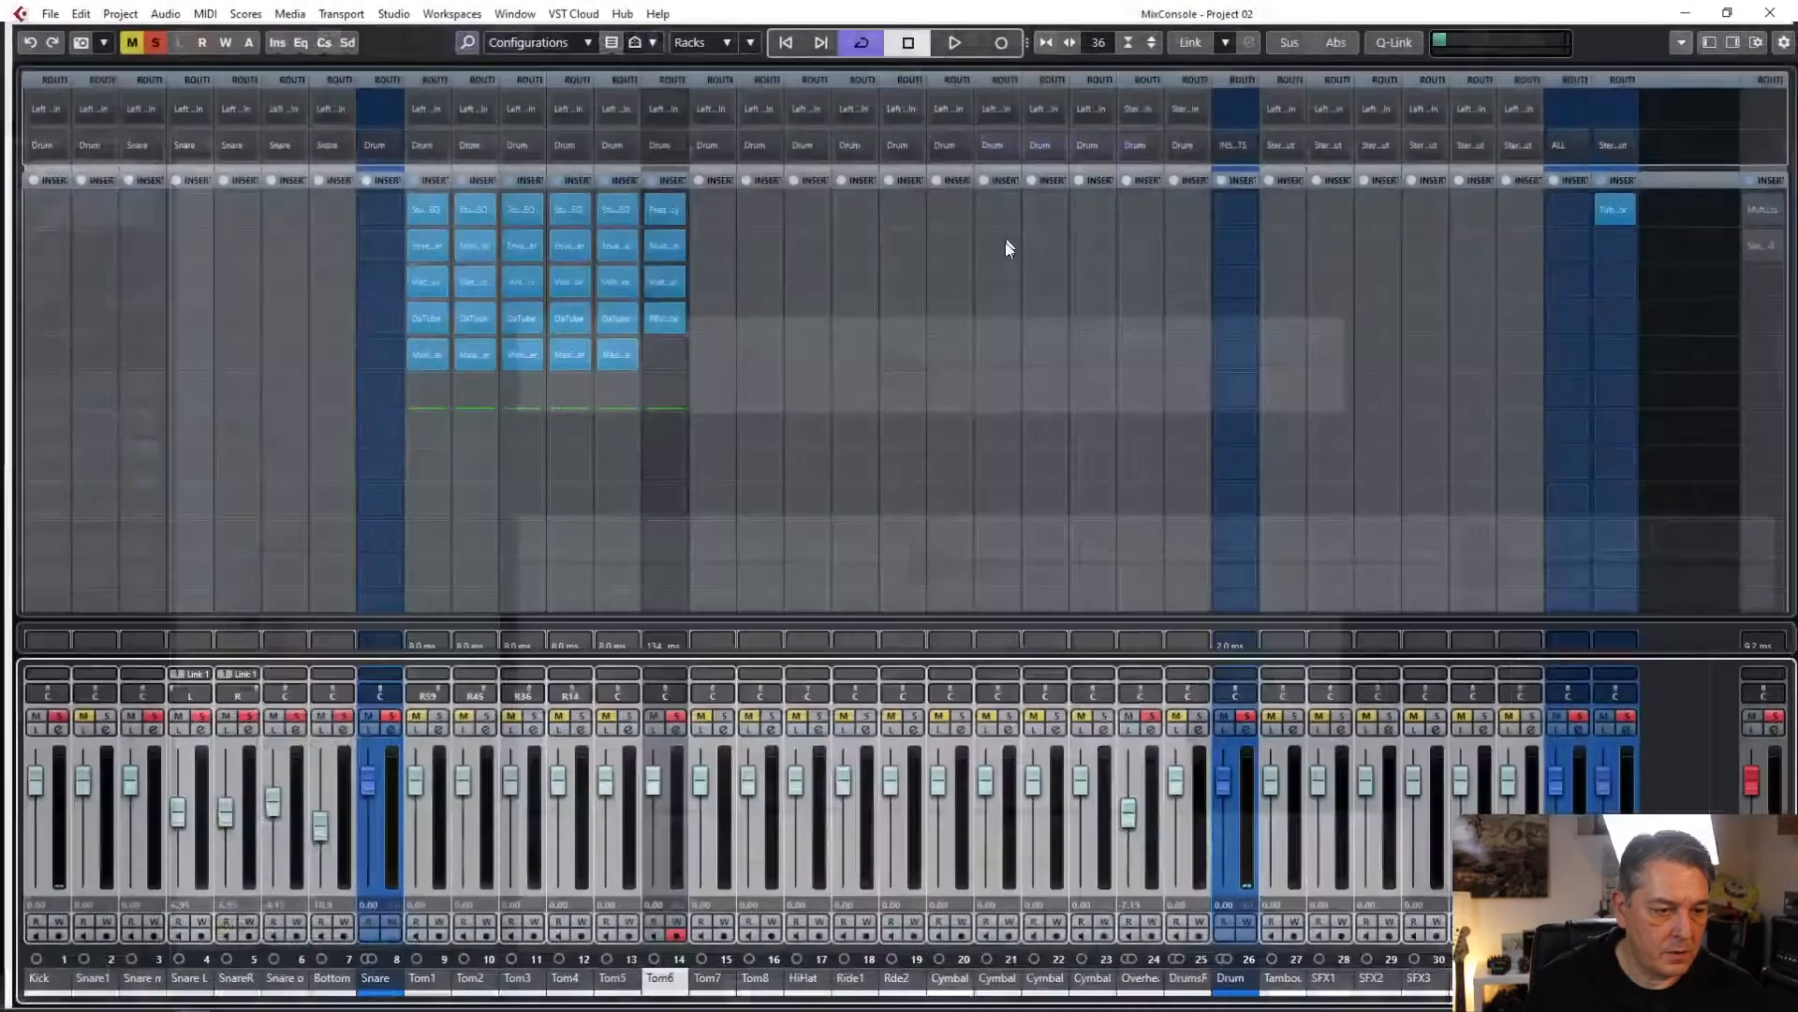
left_click(683, 733)
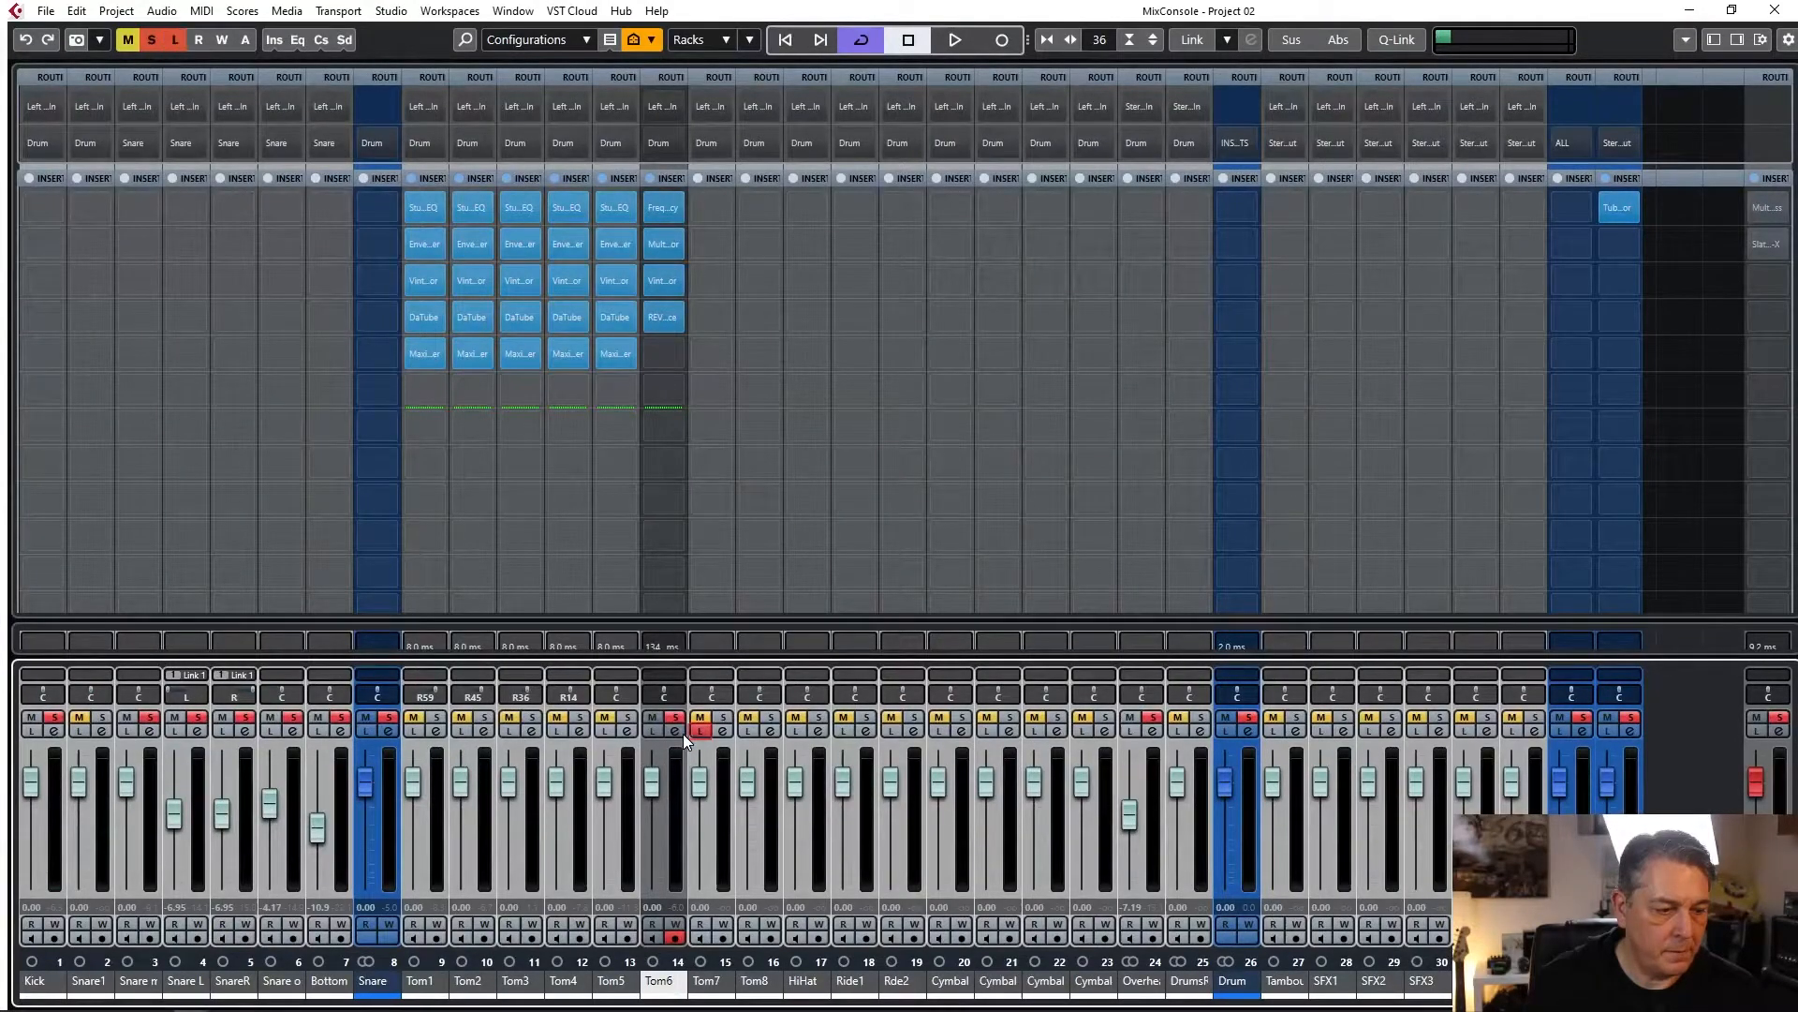
left_click(695, 736)
left_click(675, 732)
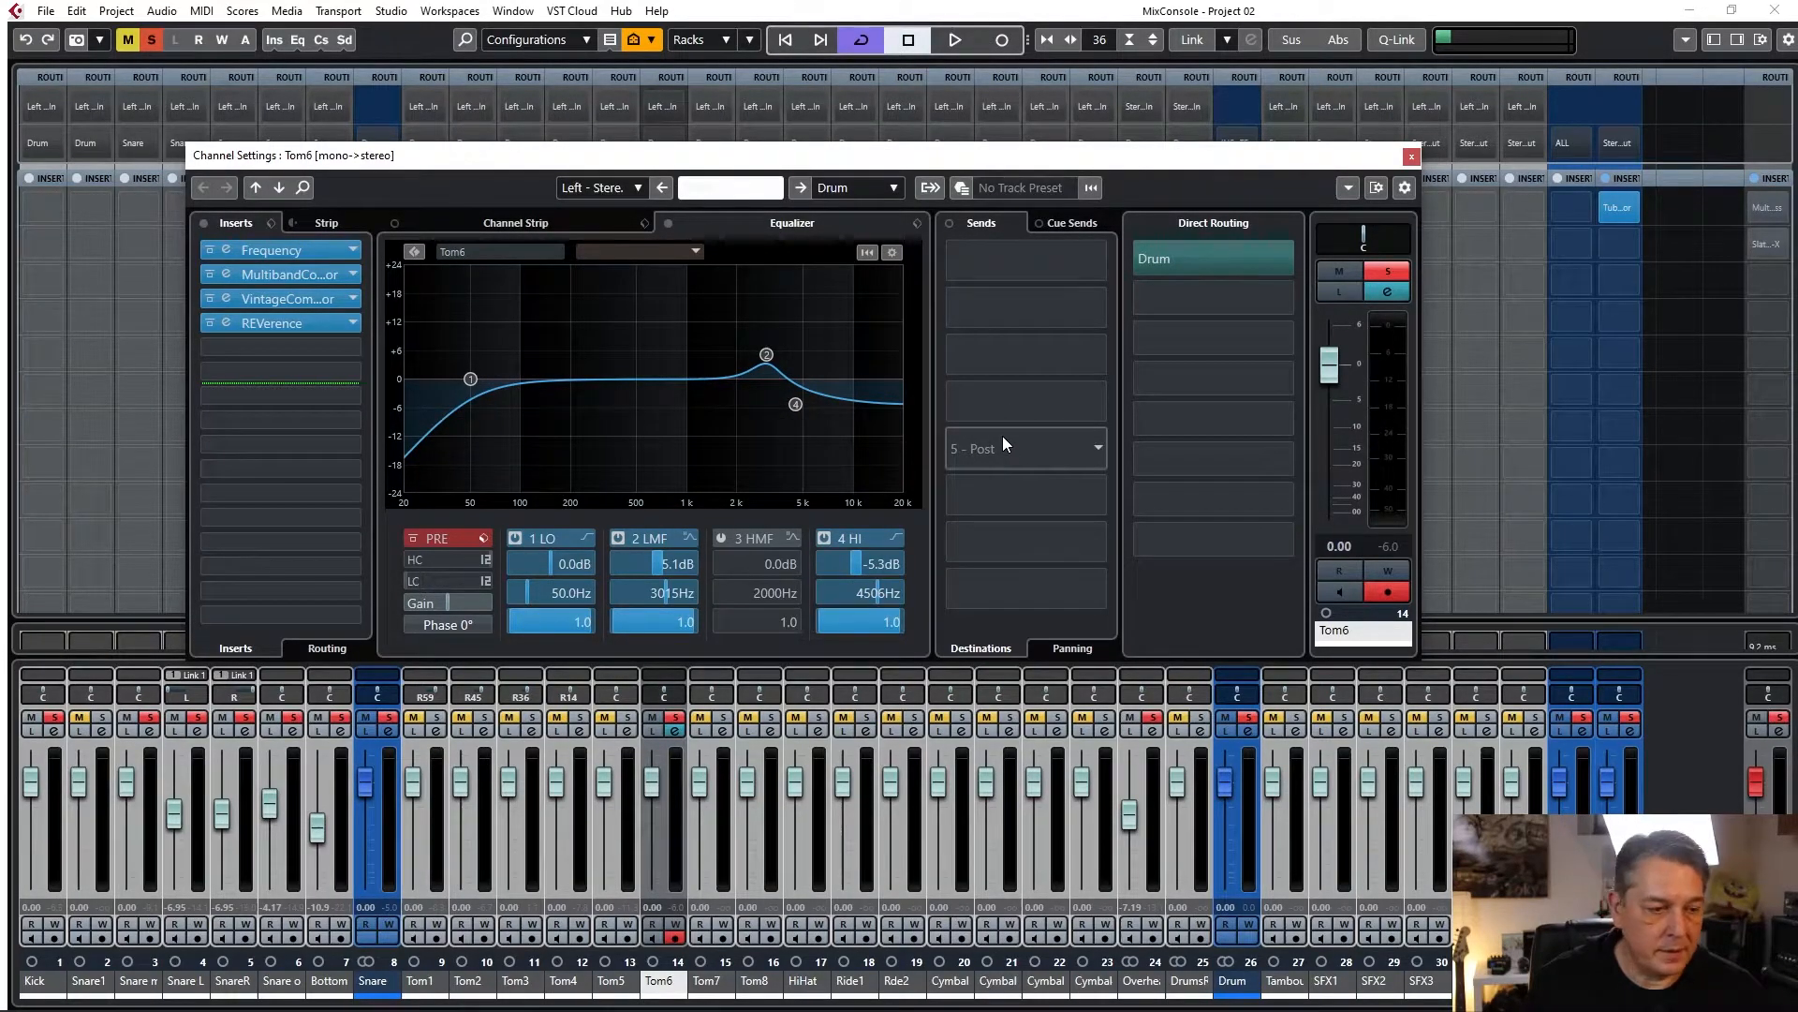
key("space")
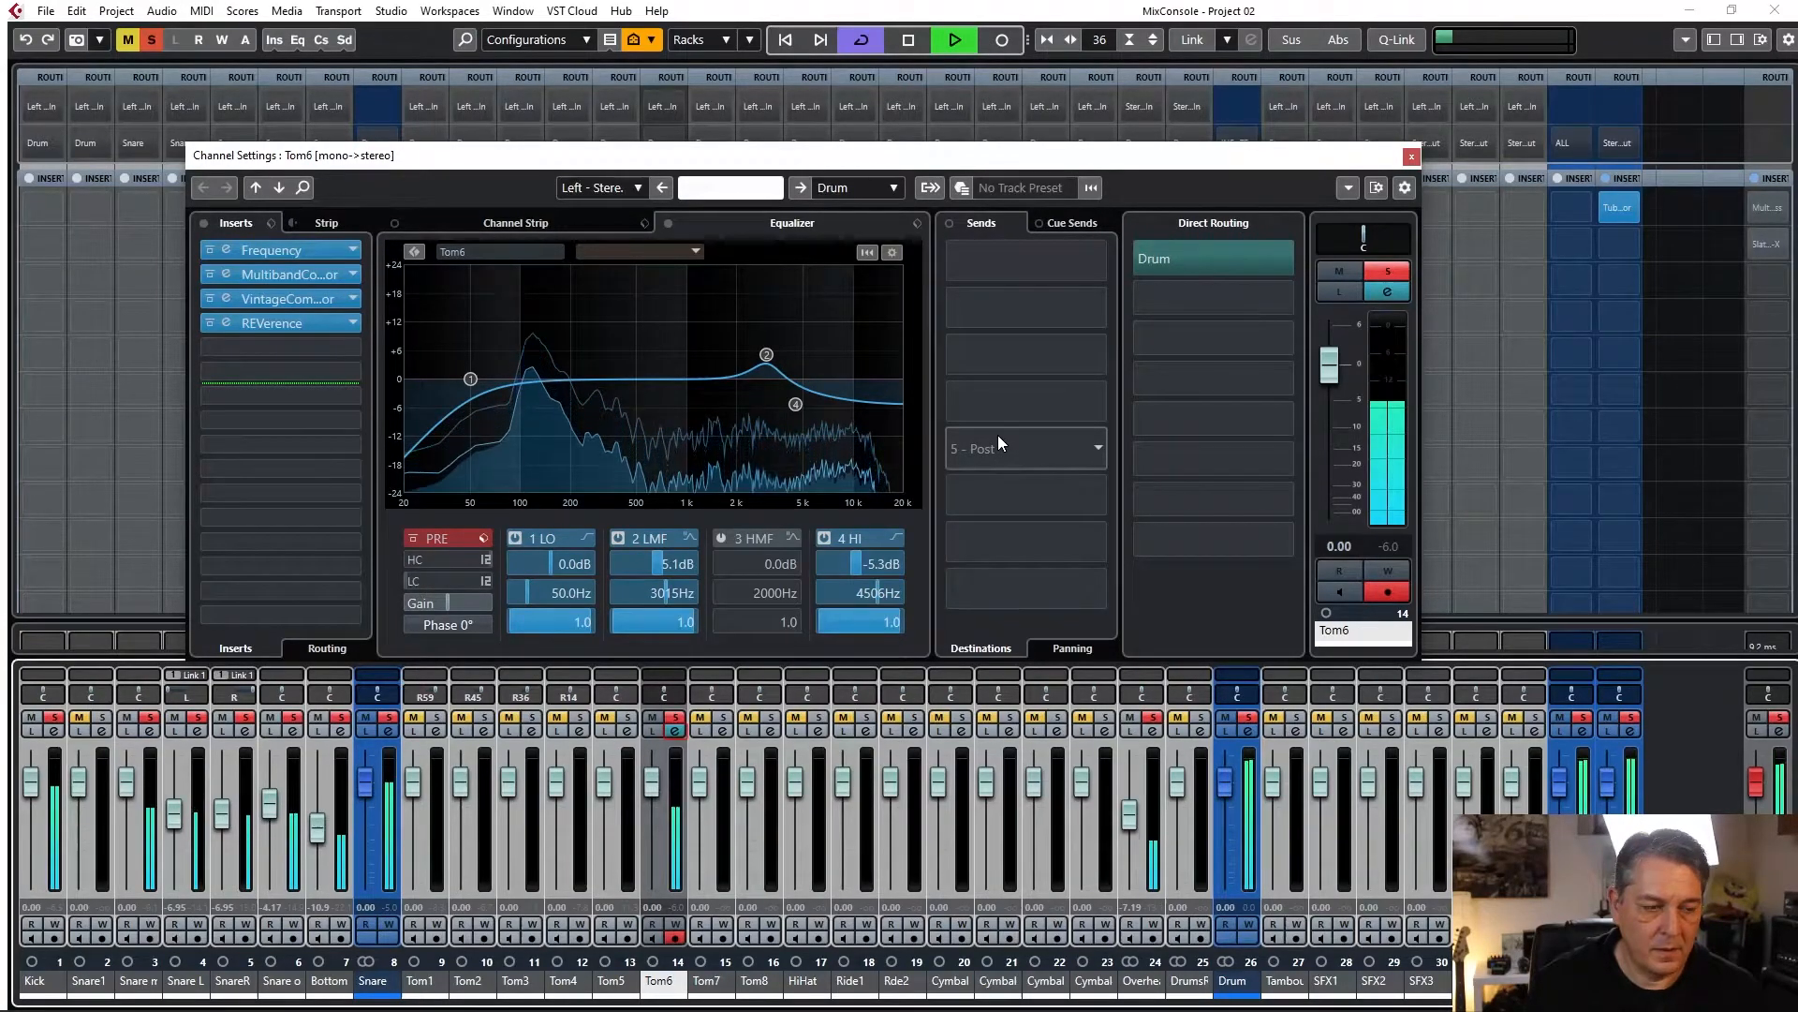
left_click(824, 537)
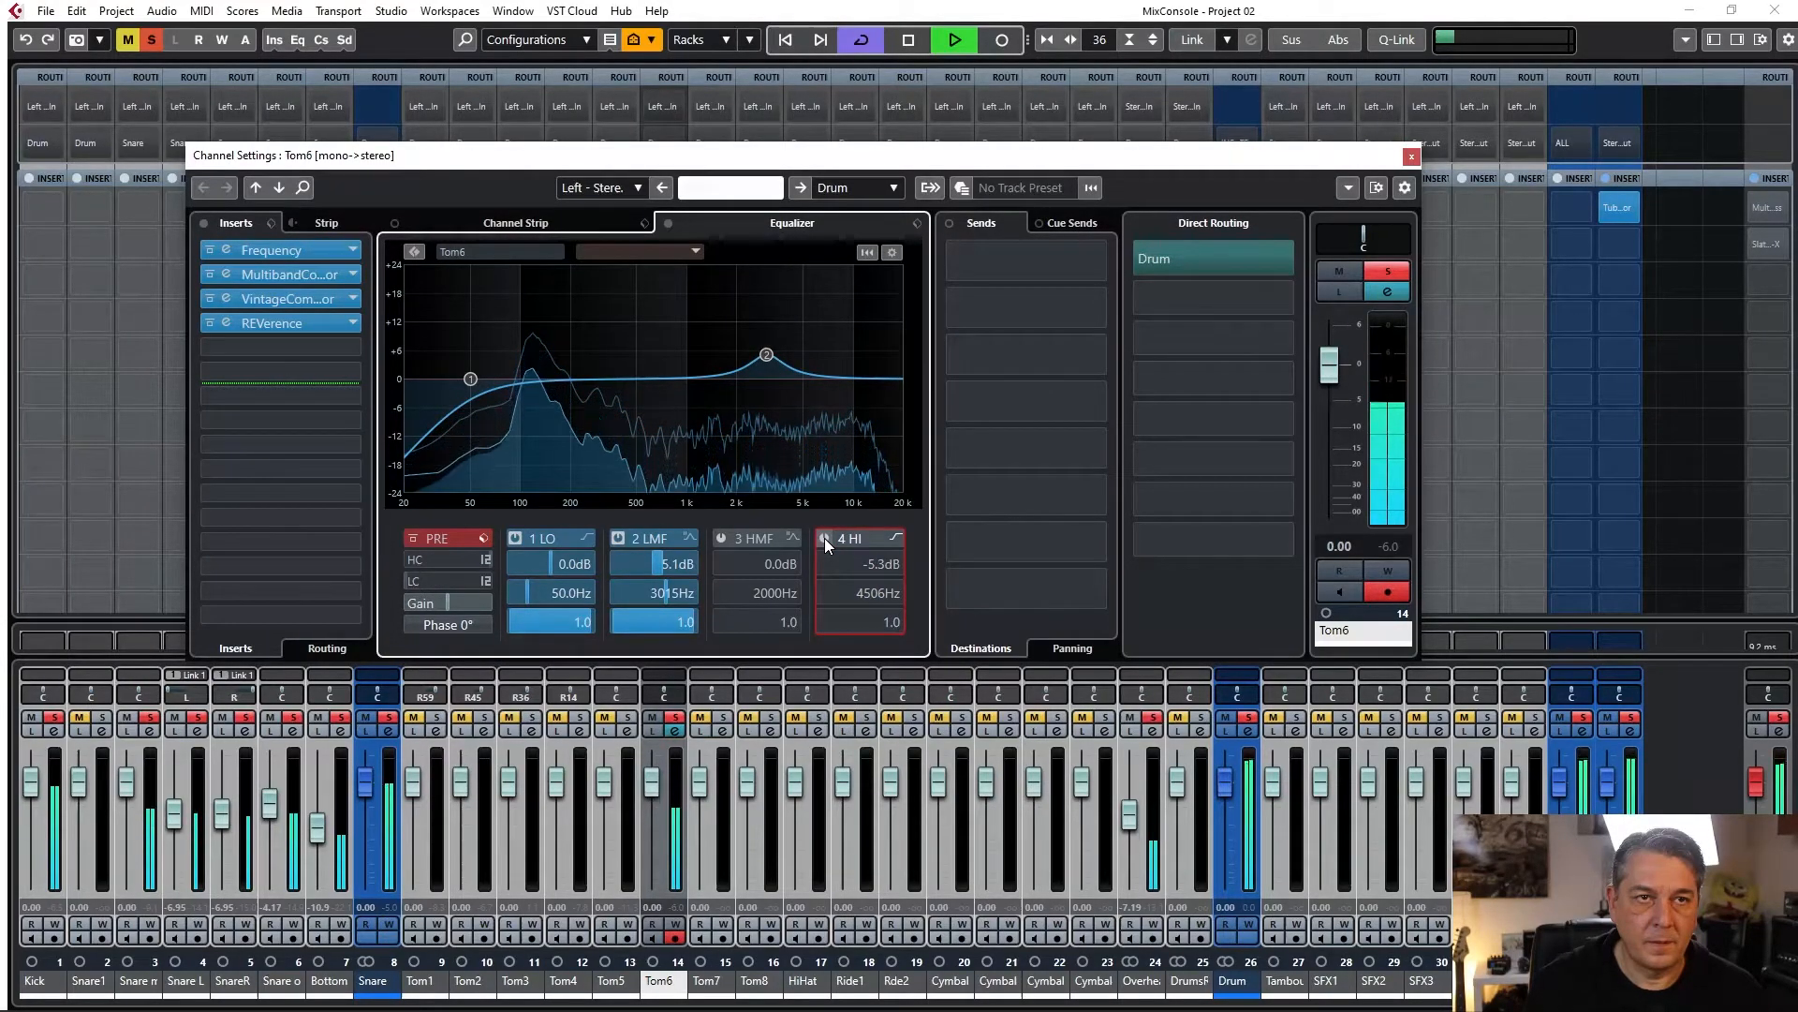
left_click(824, 537)
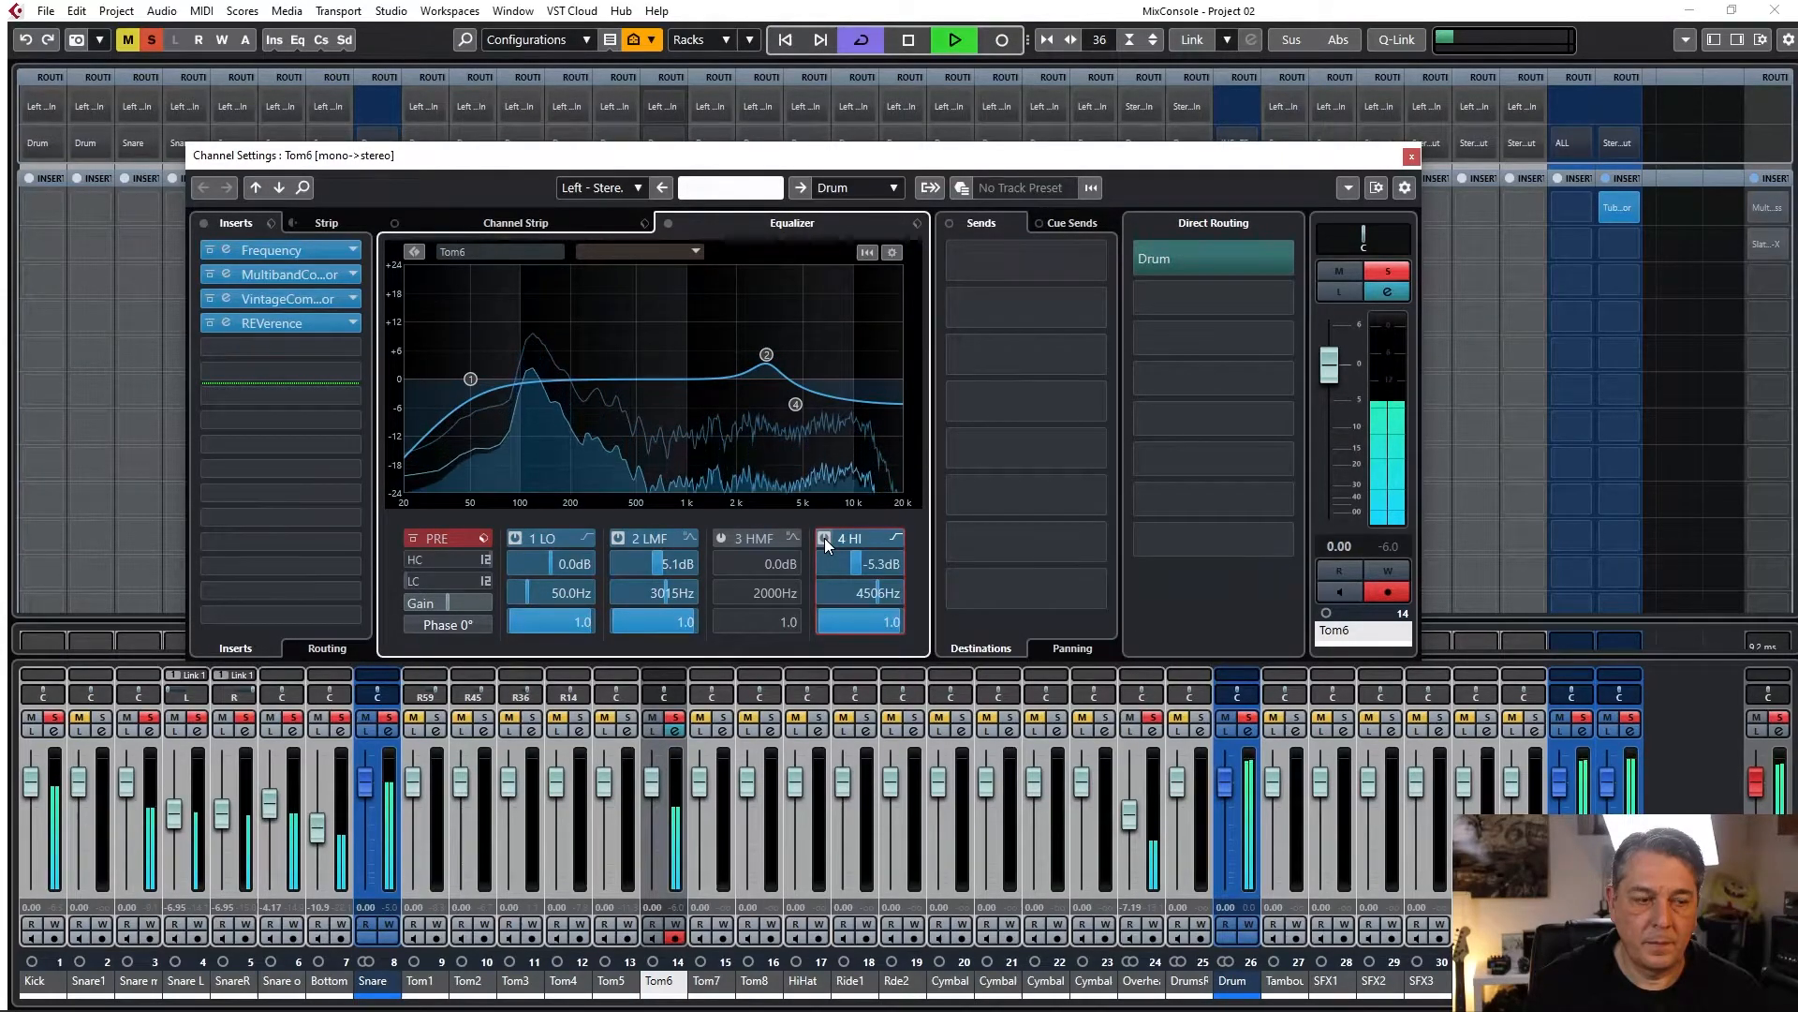
key("space")
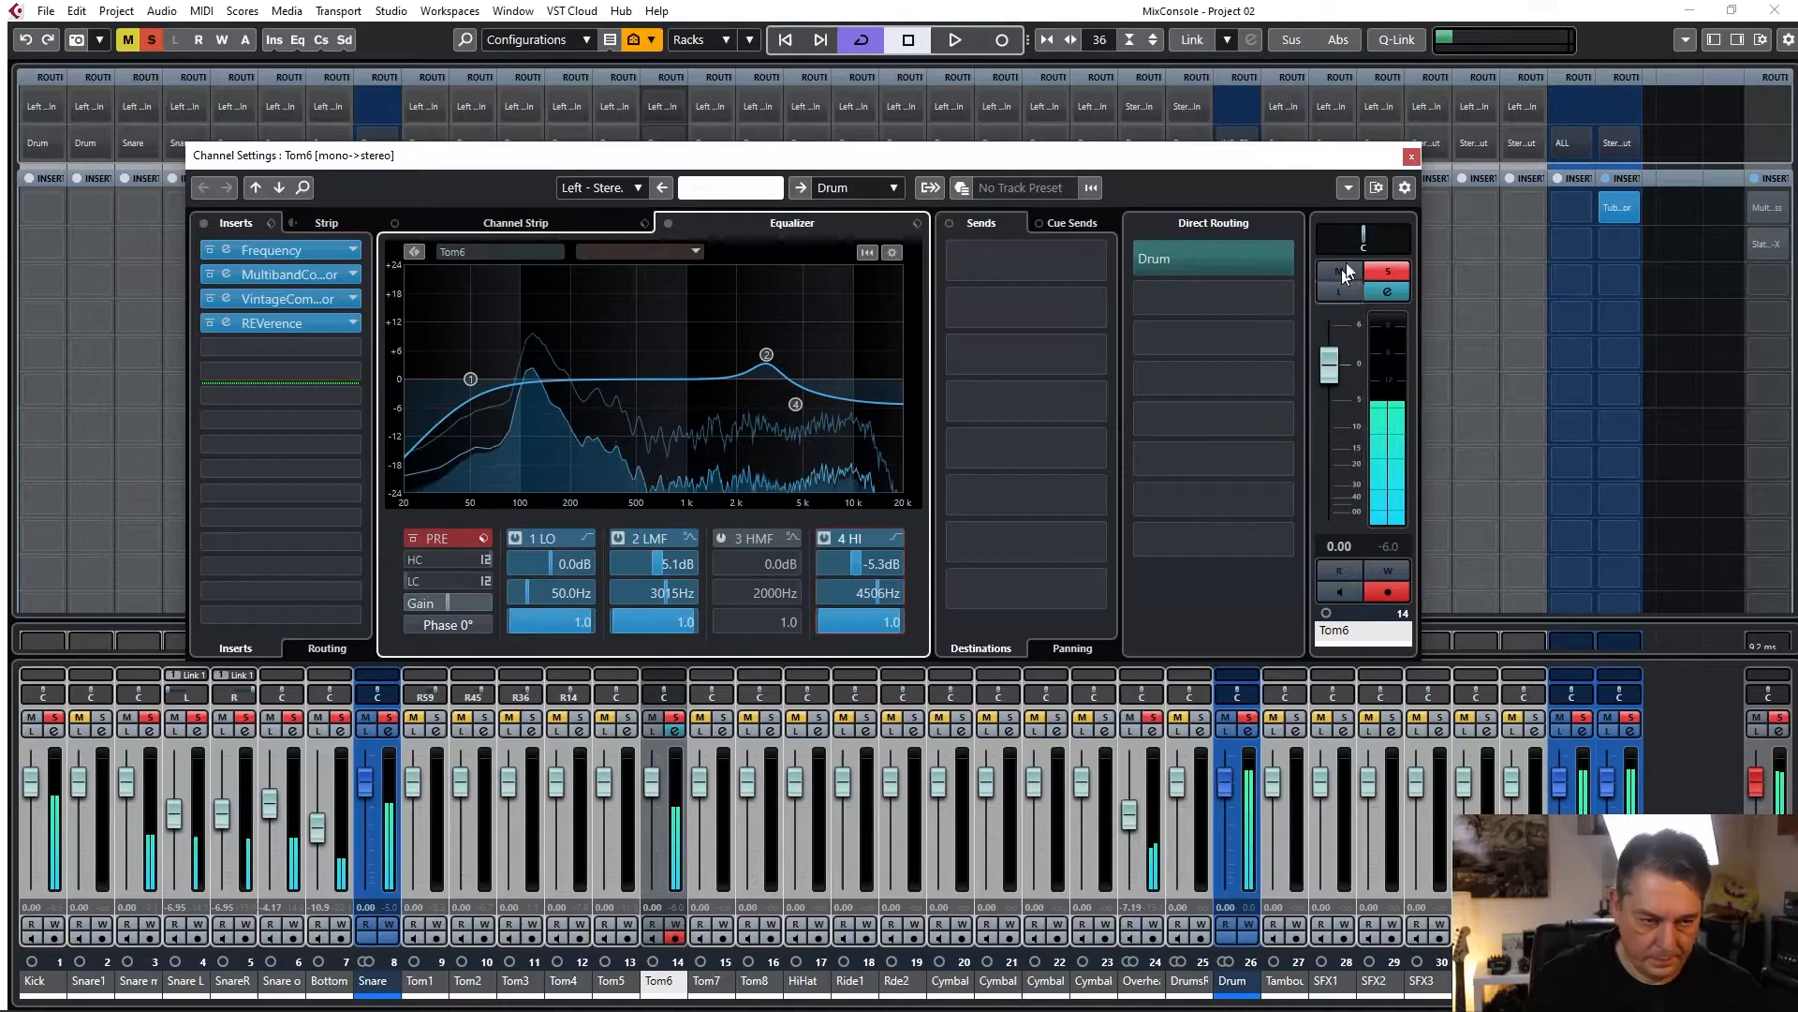
left_click(1412, 159)
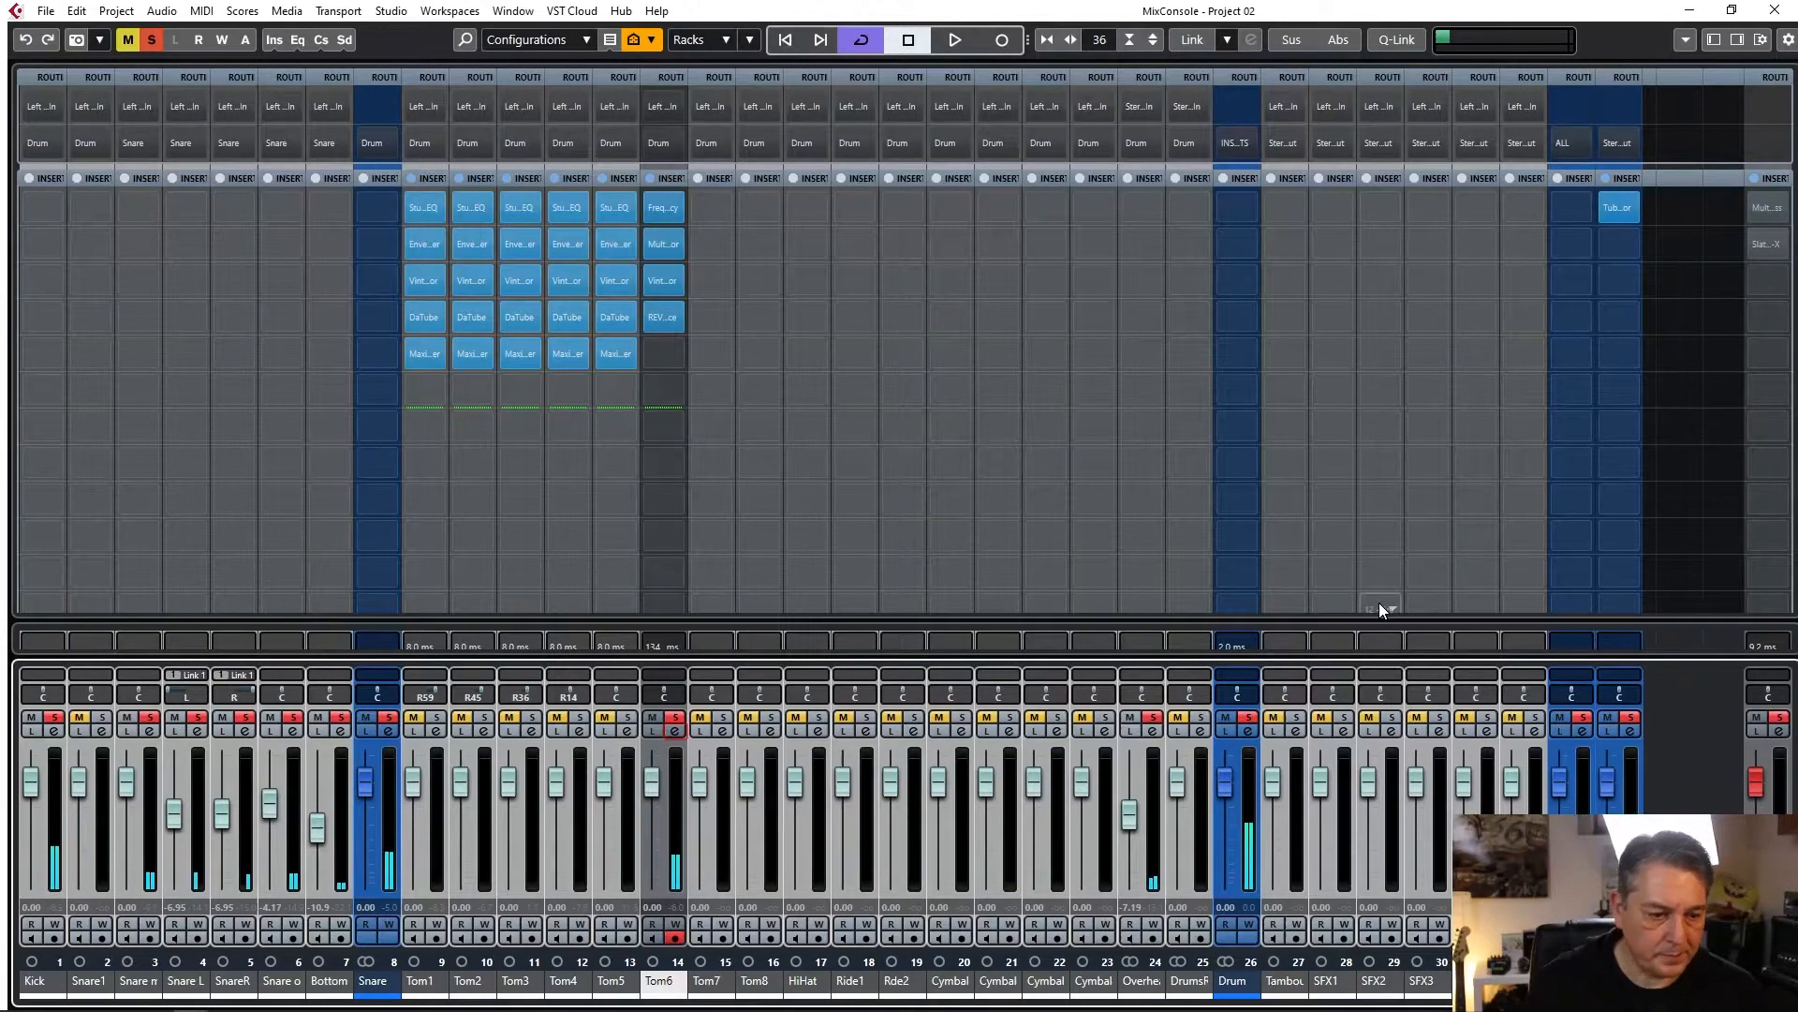
Solo Tom7 in place of Tom6 and load the Big Toms FX chain preset into Tom7's inserts.
left_click(722, 718)
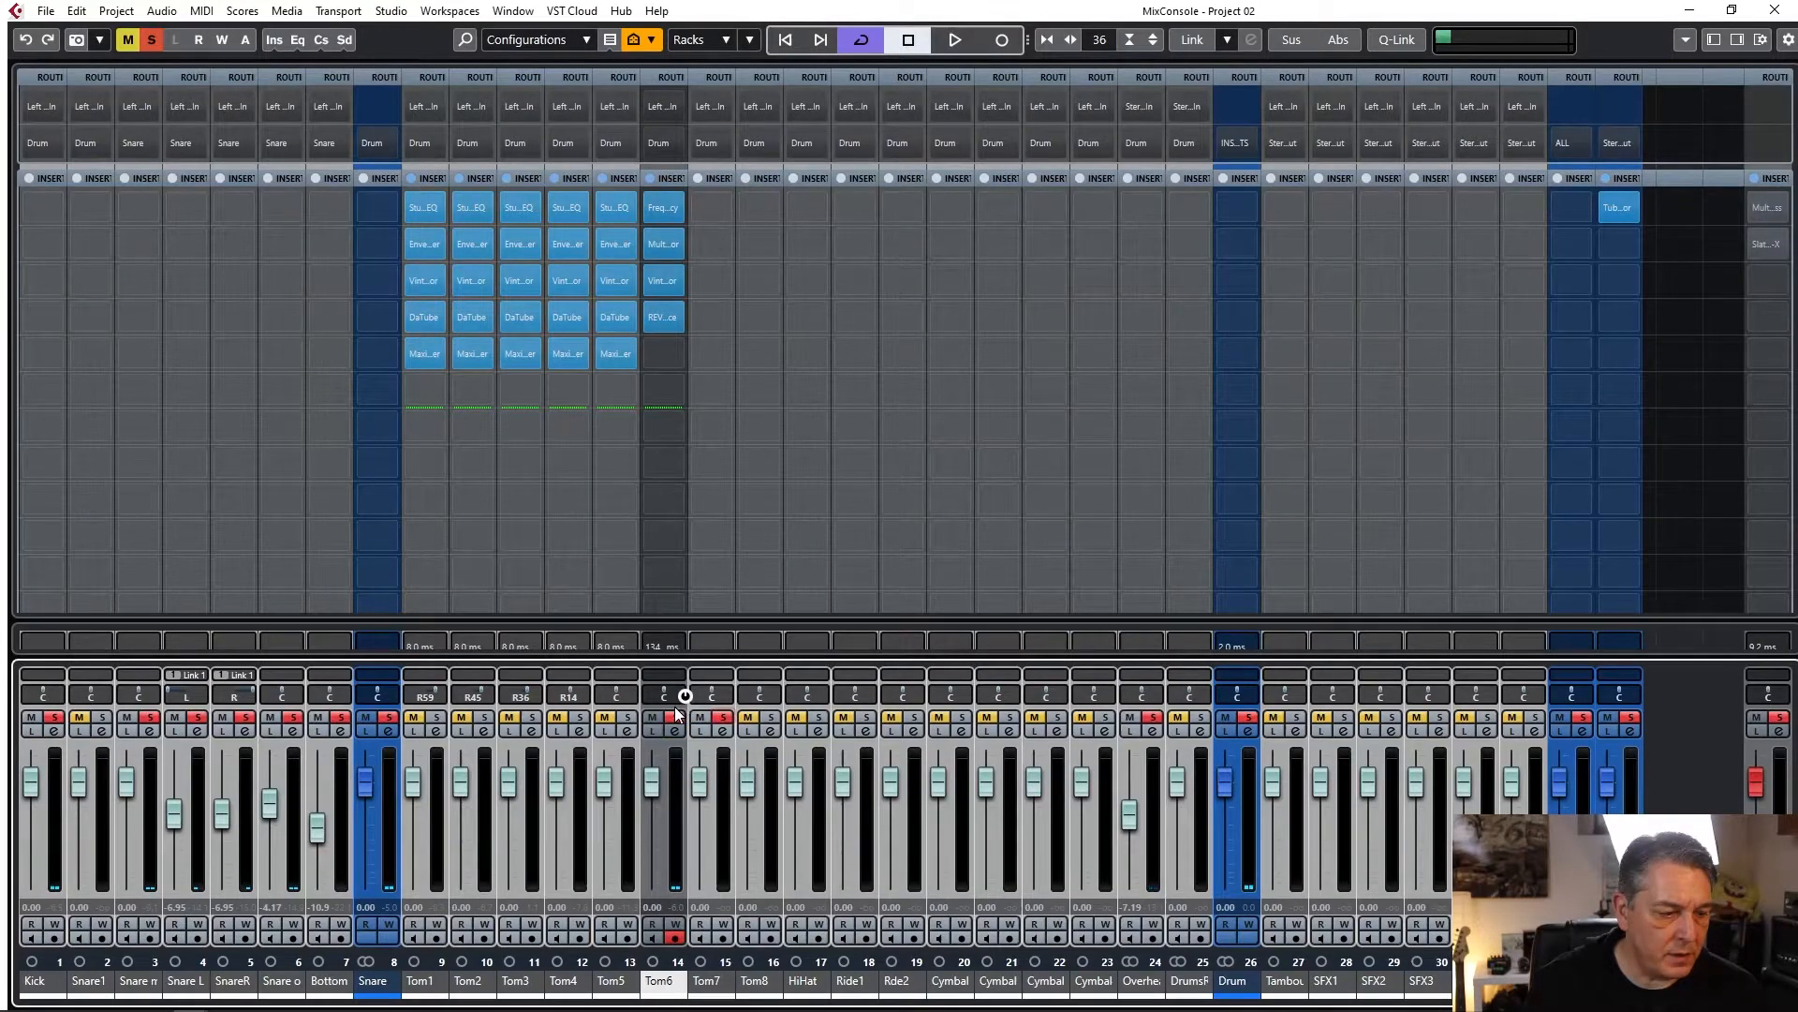
left_click(721, 732)
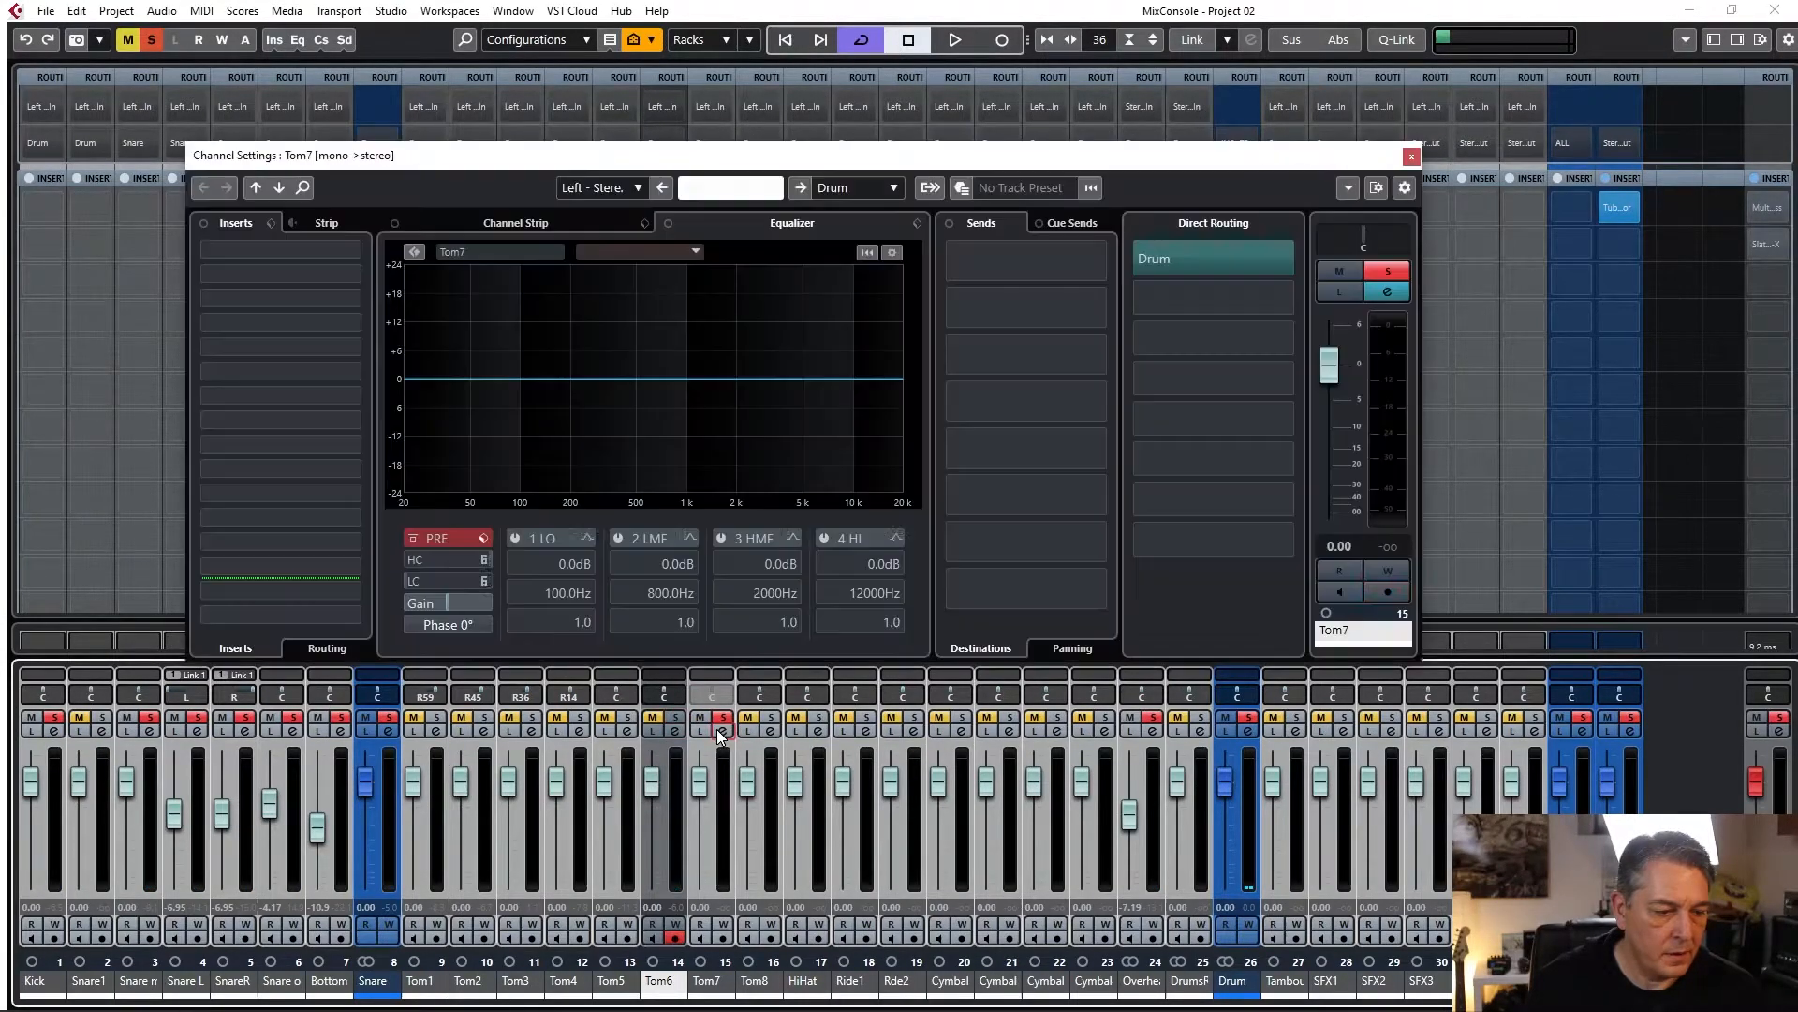
left_click(335, 250)
left_click(412, 168)
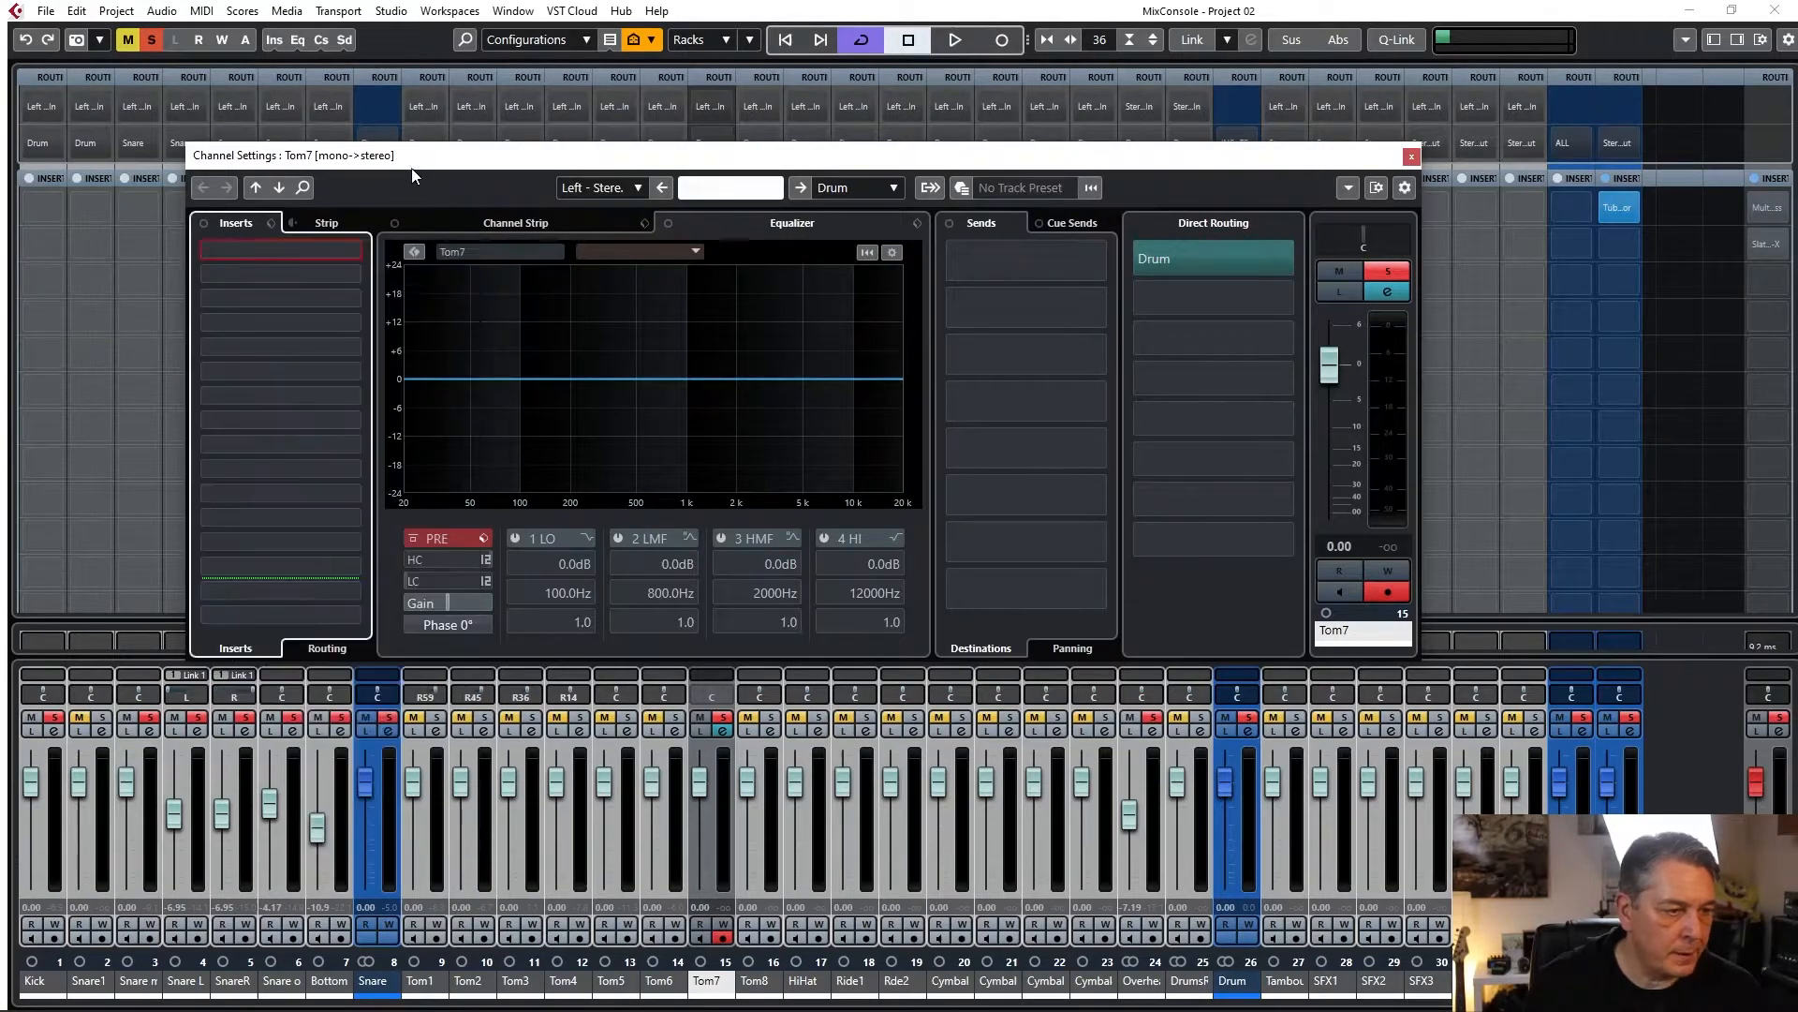
left_click(271, 222)
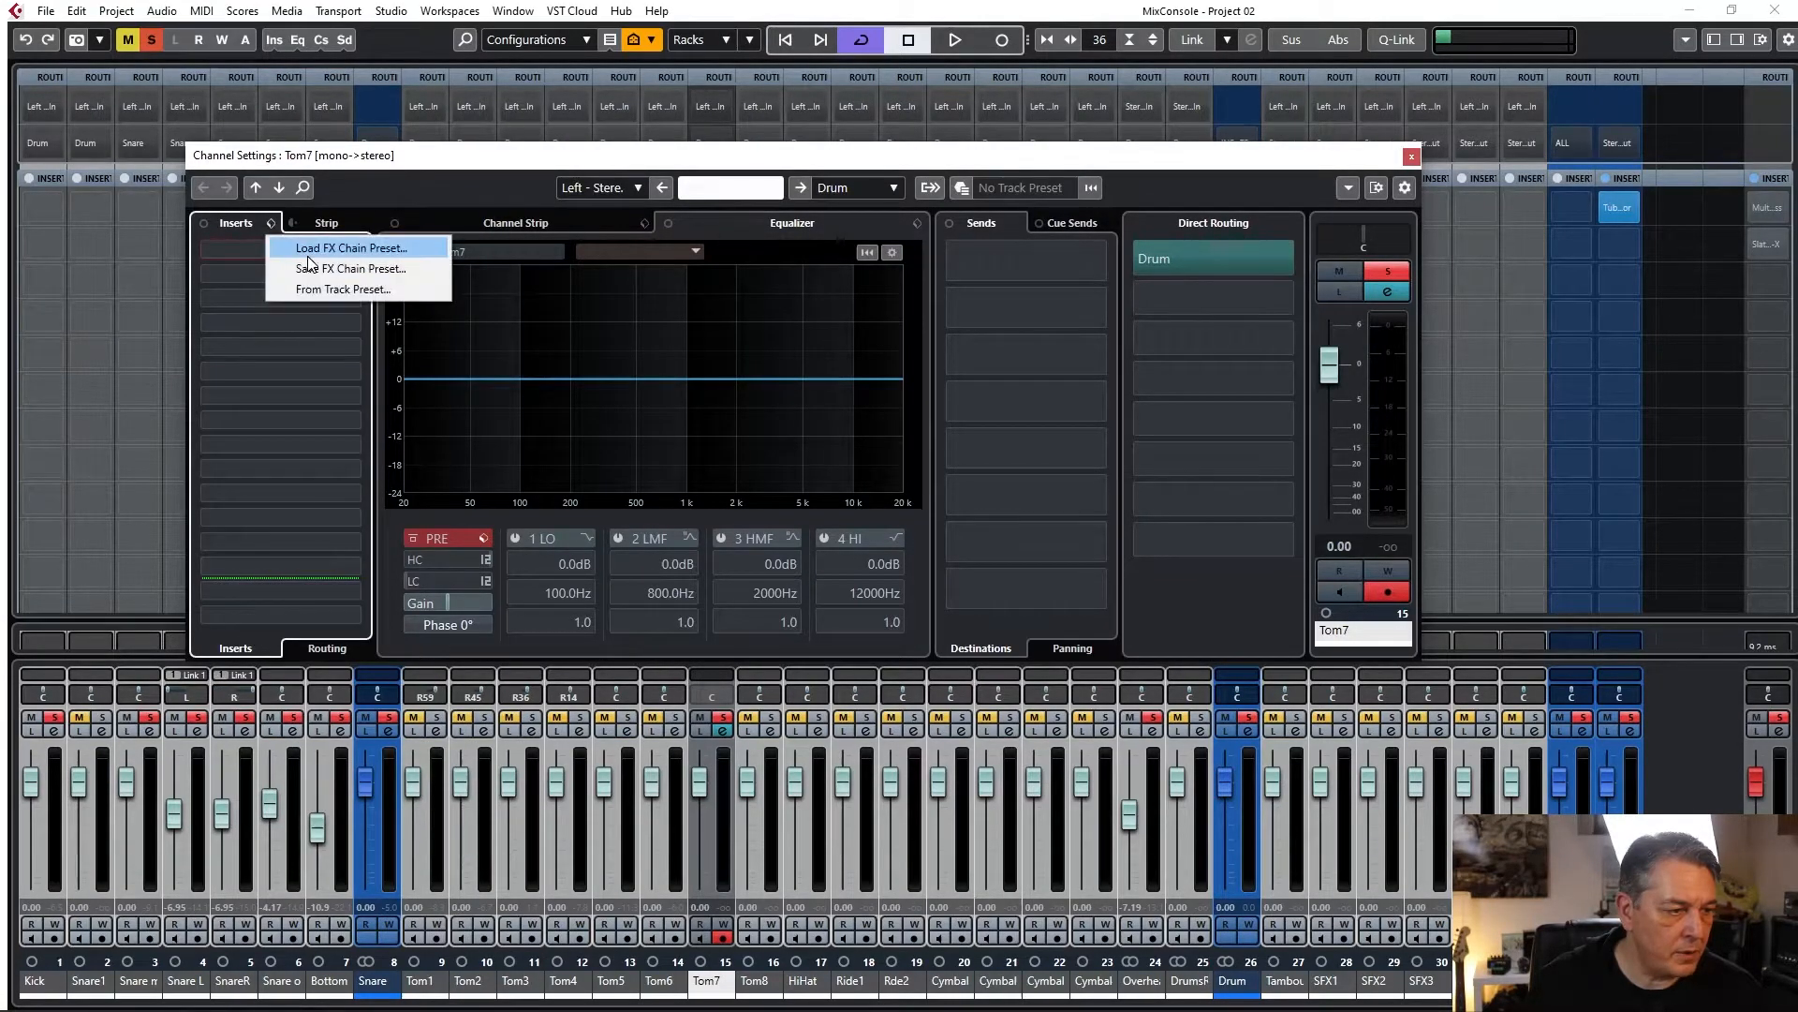
left_click(301, 251)
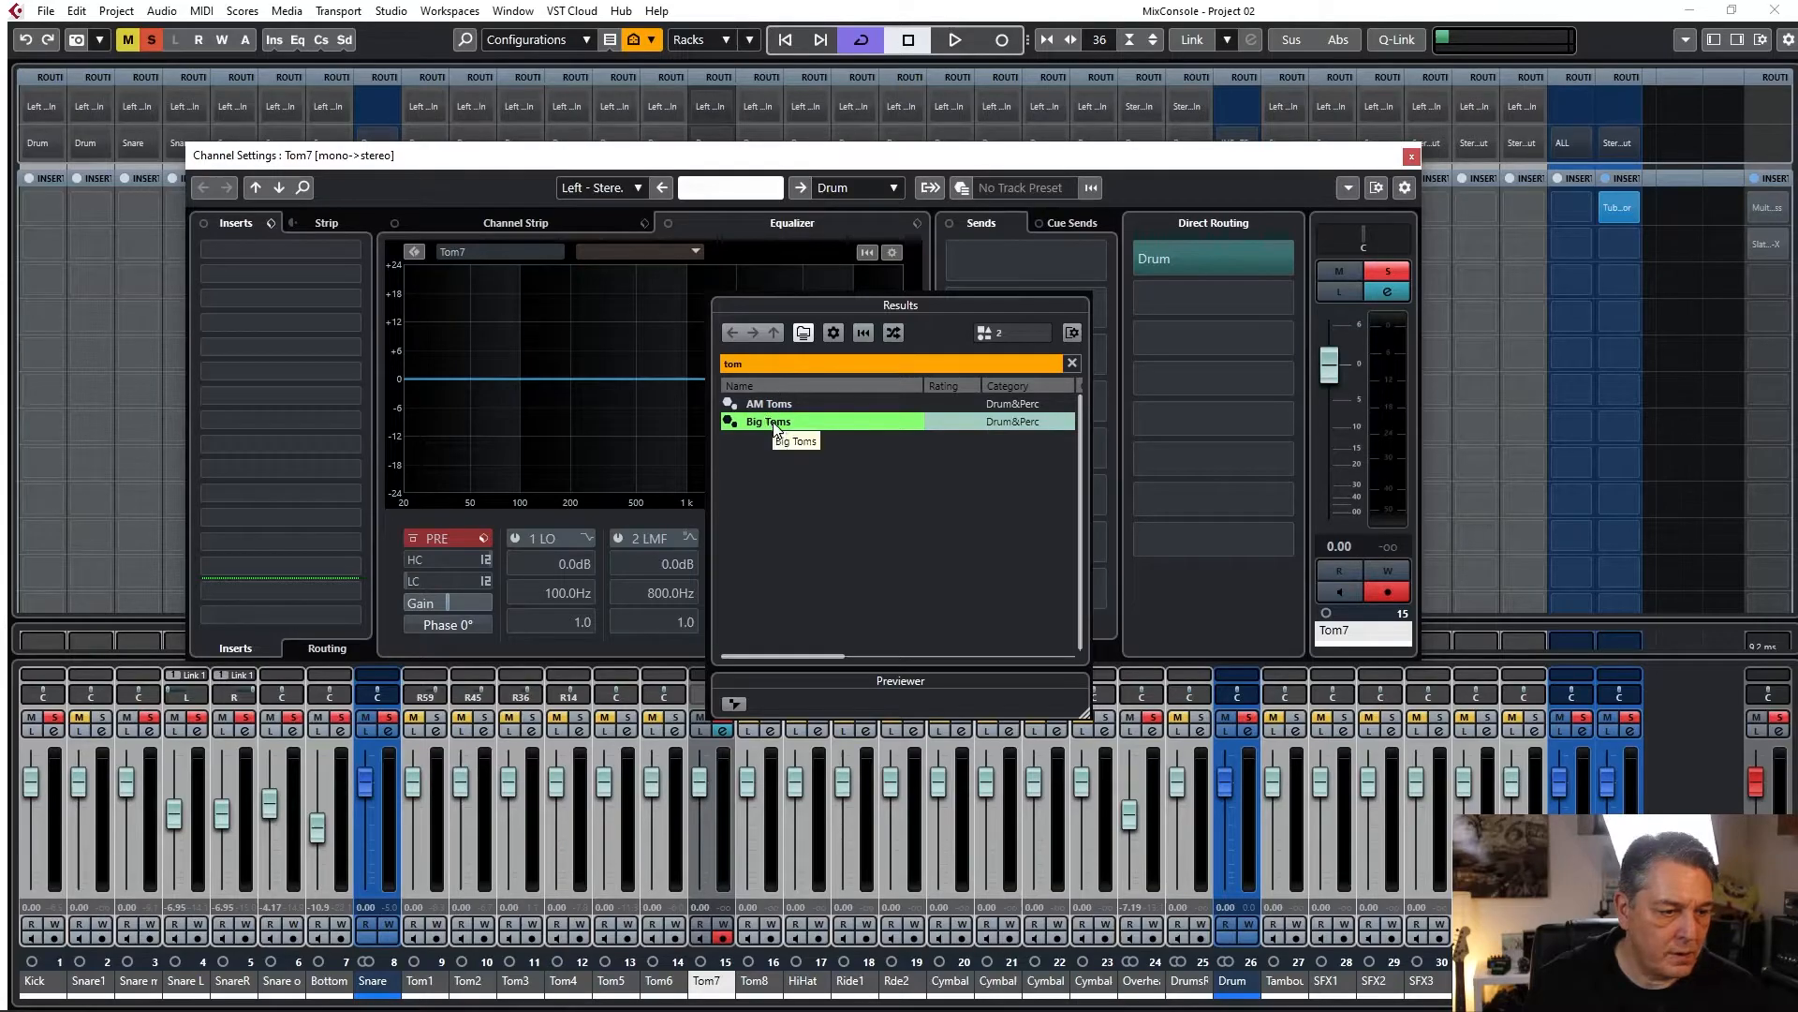
double_click(772, 422)
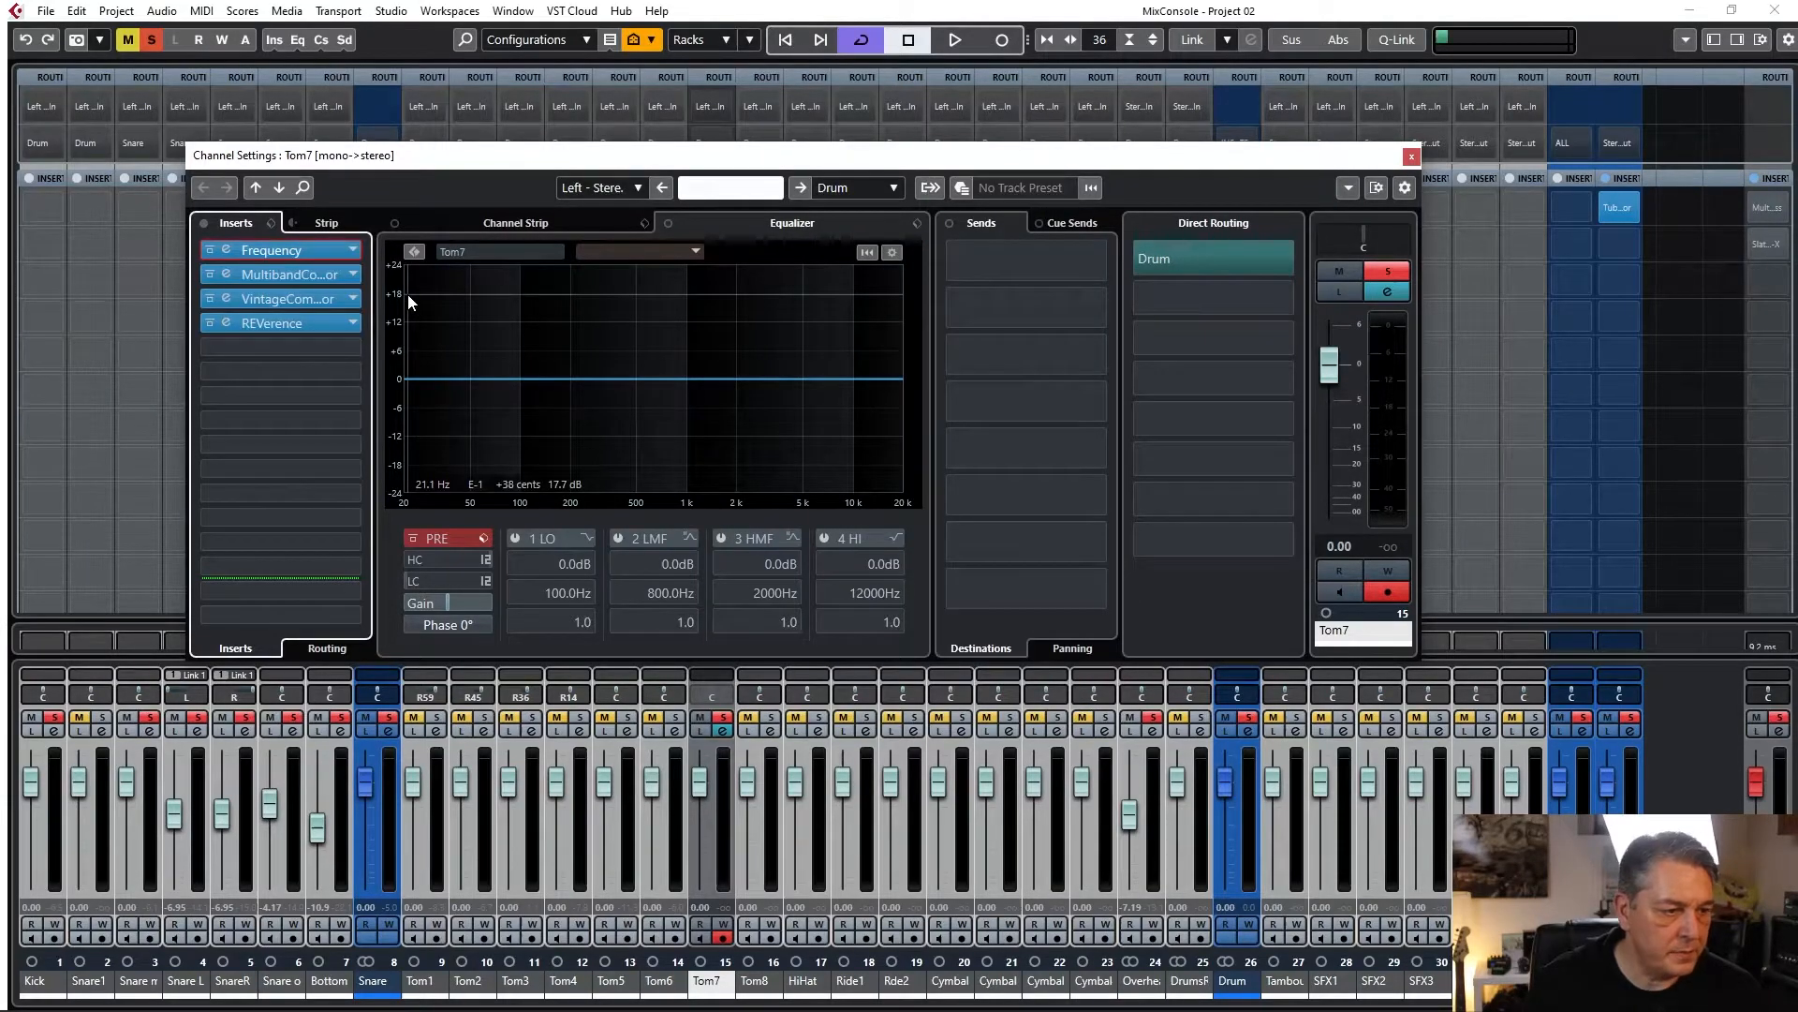
Enable Tom7's 1 LO equalizer band as a high-pass filter at 40 Hz.
double_click(554, 596)
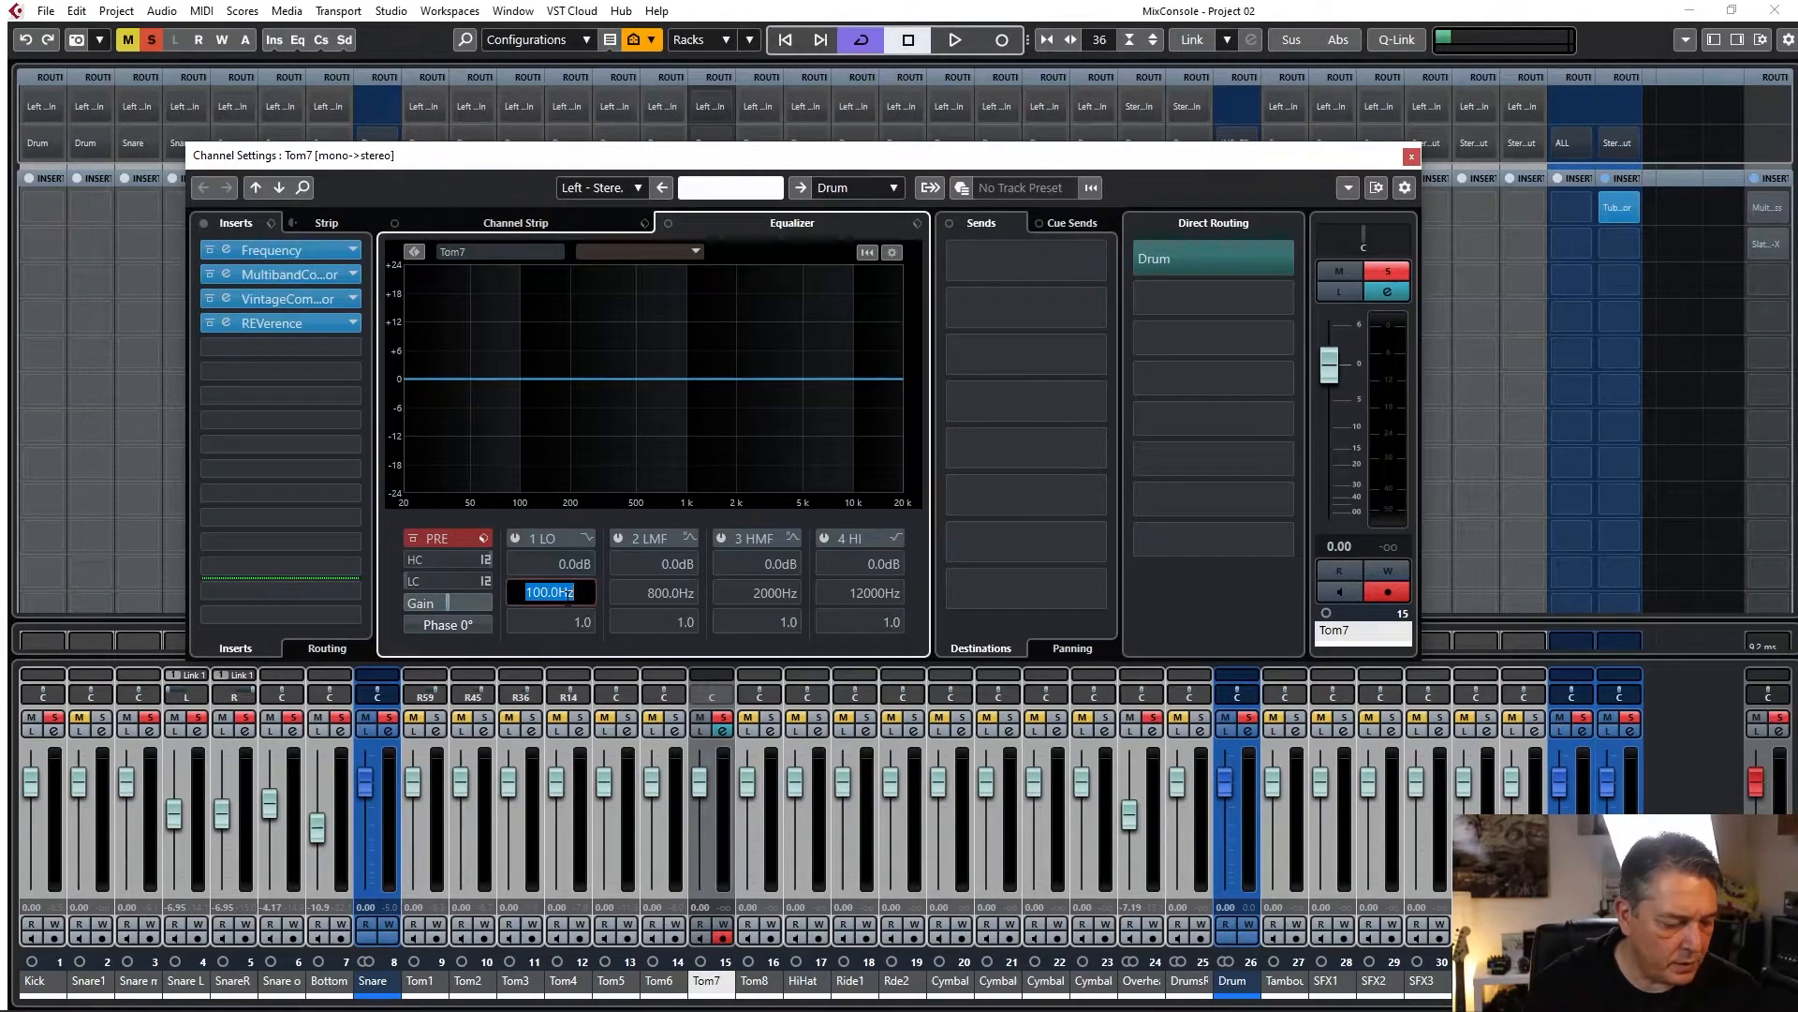
type("40")
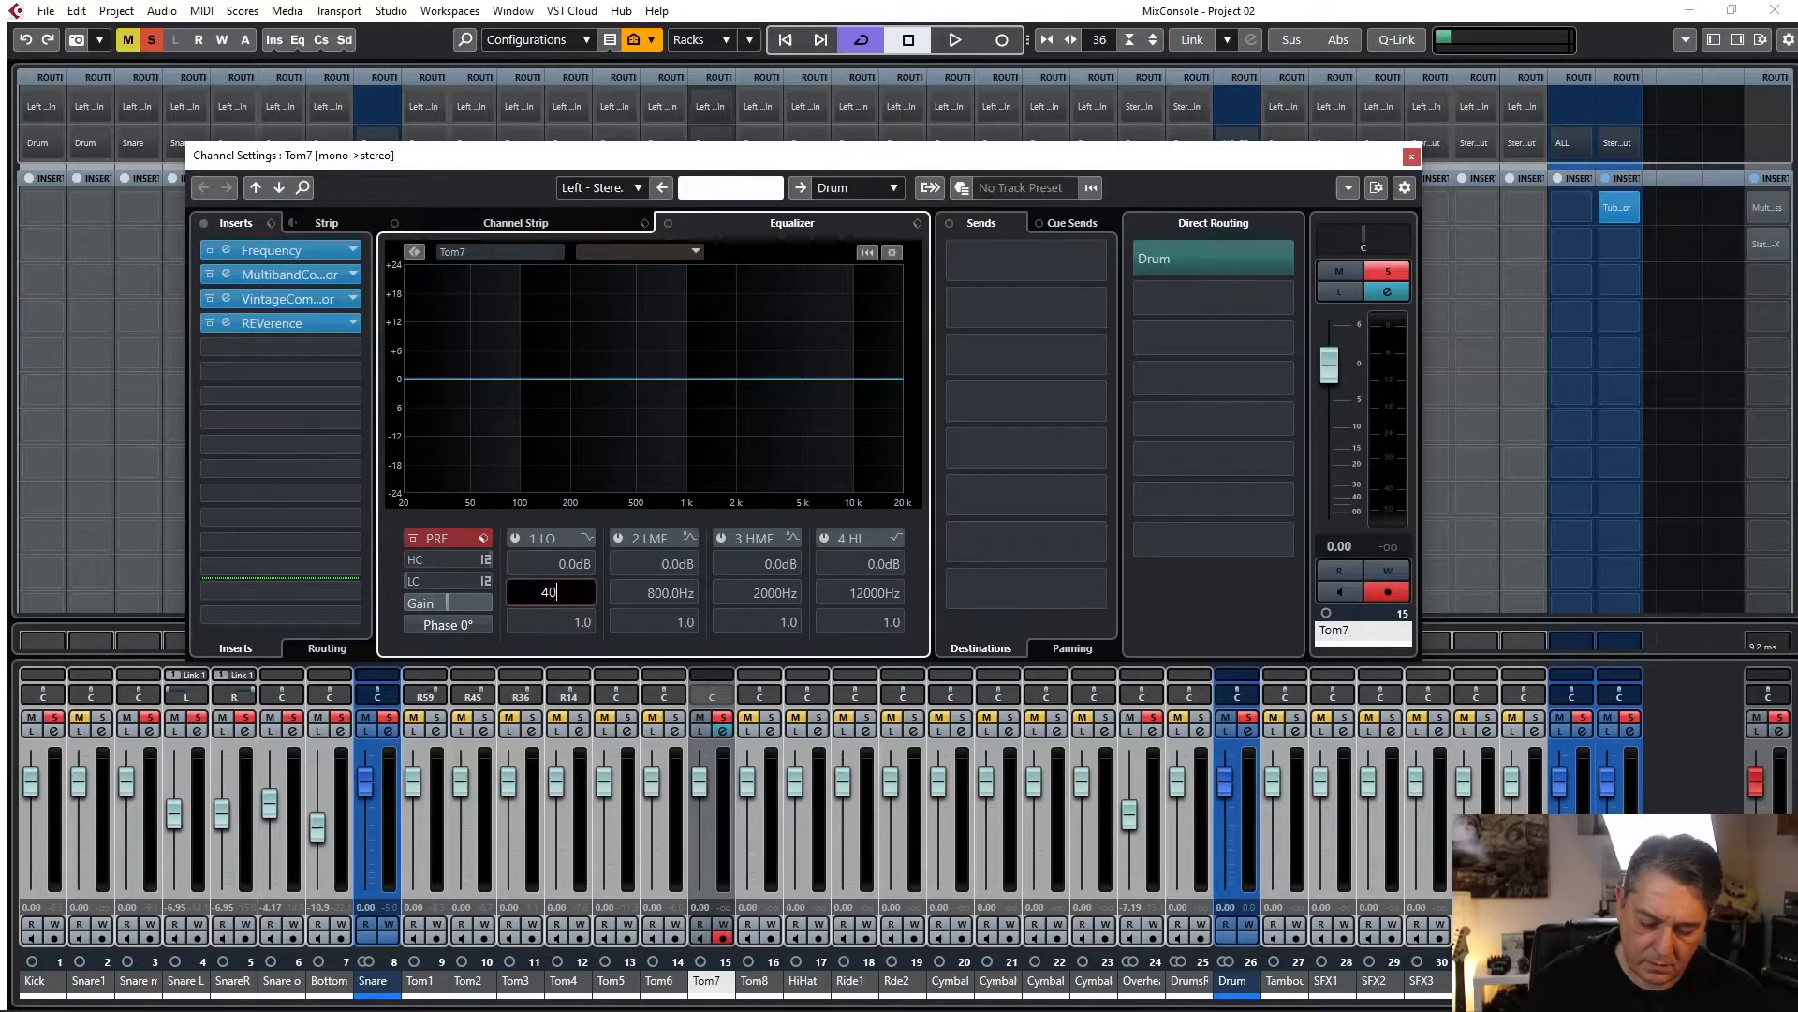
key("Return")
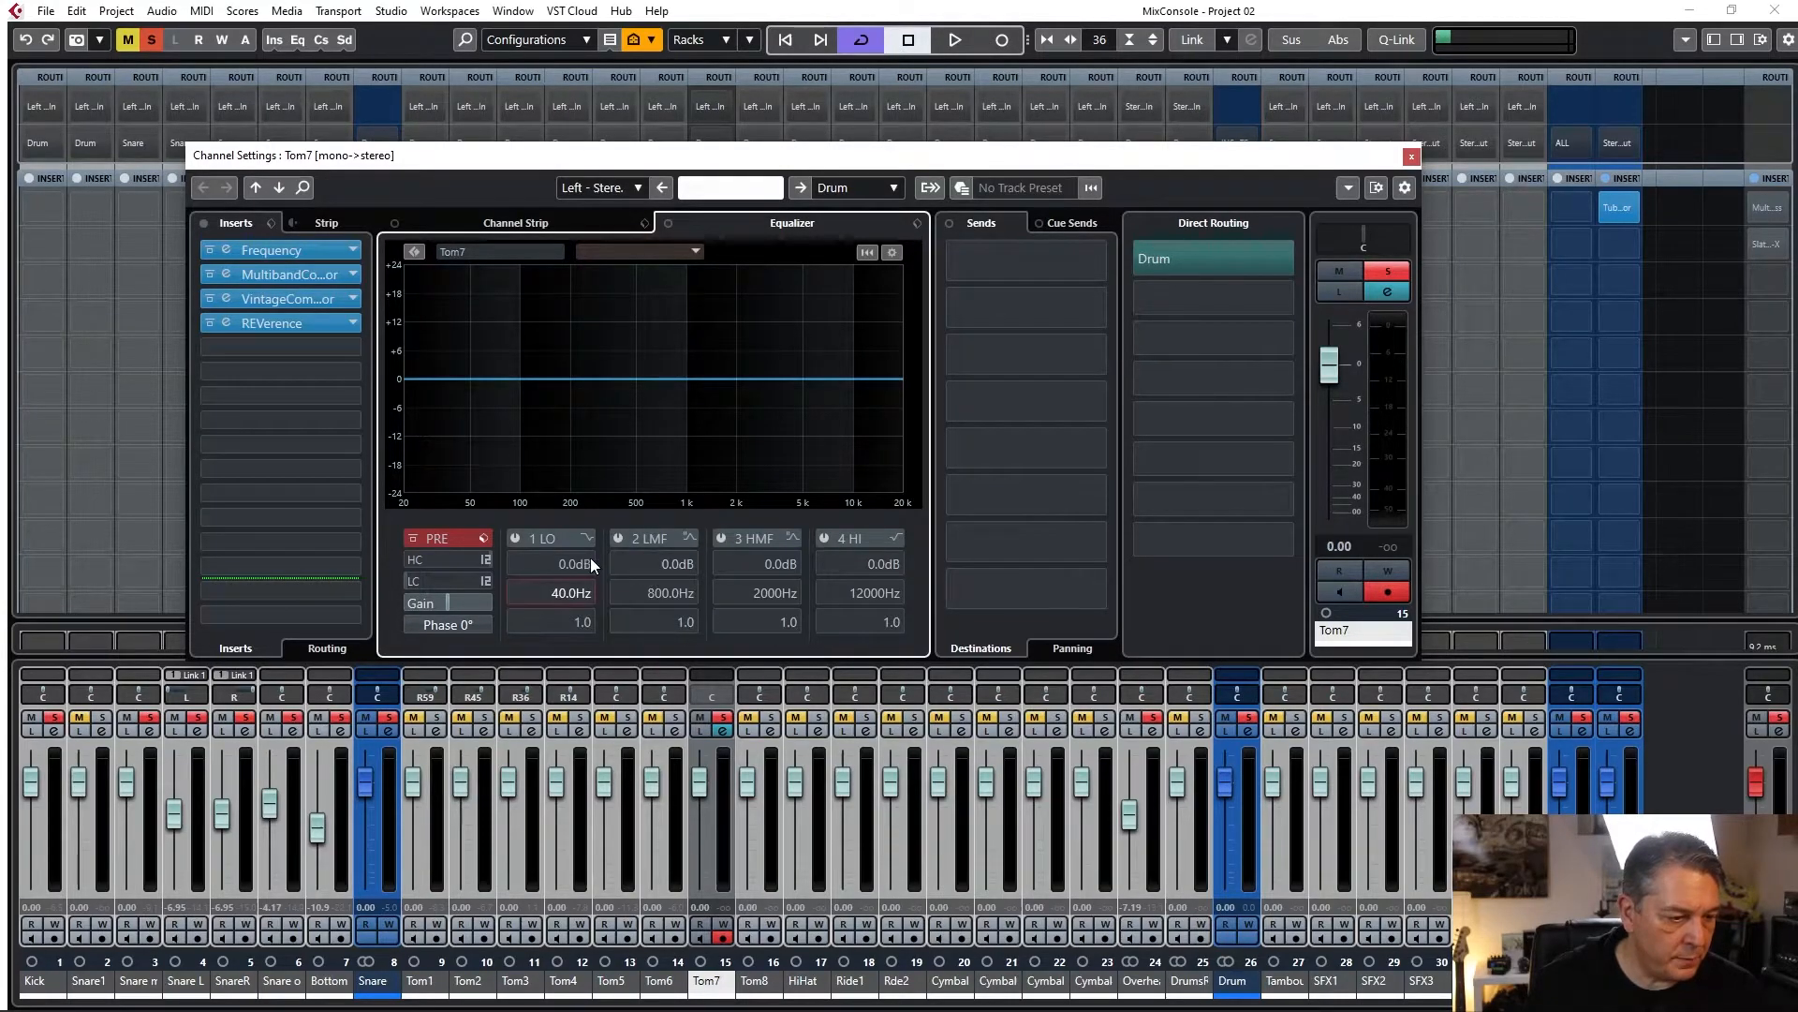
left_click(515, 537)
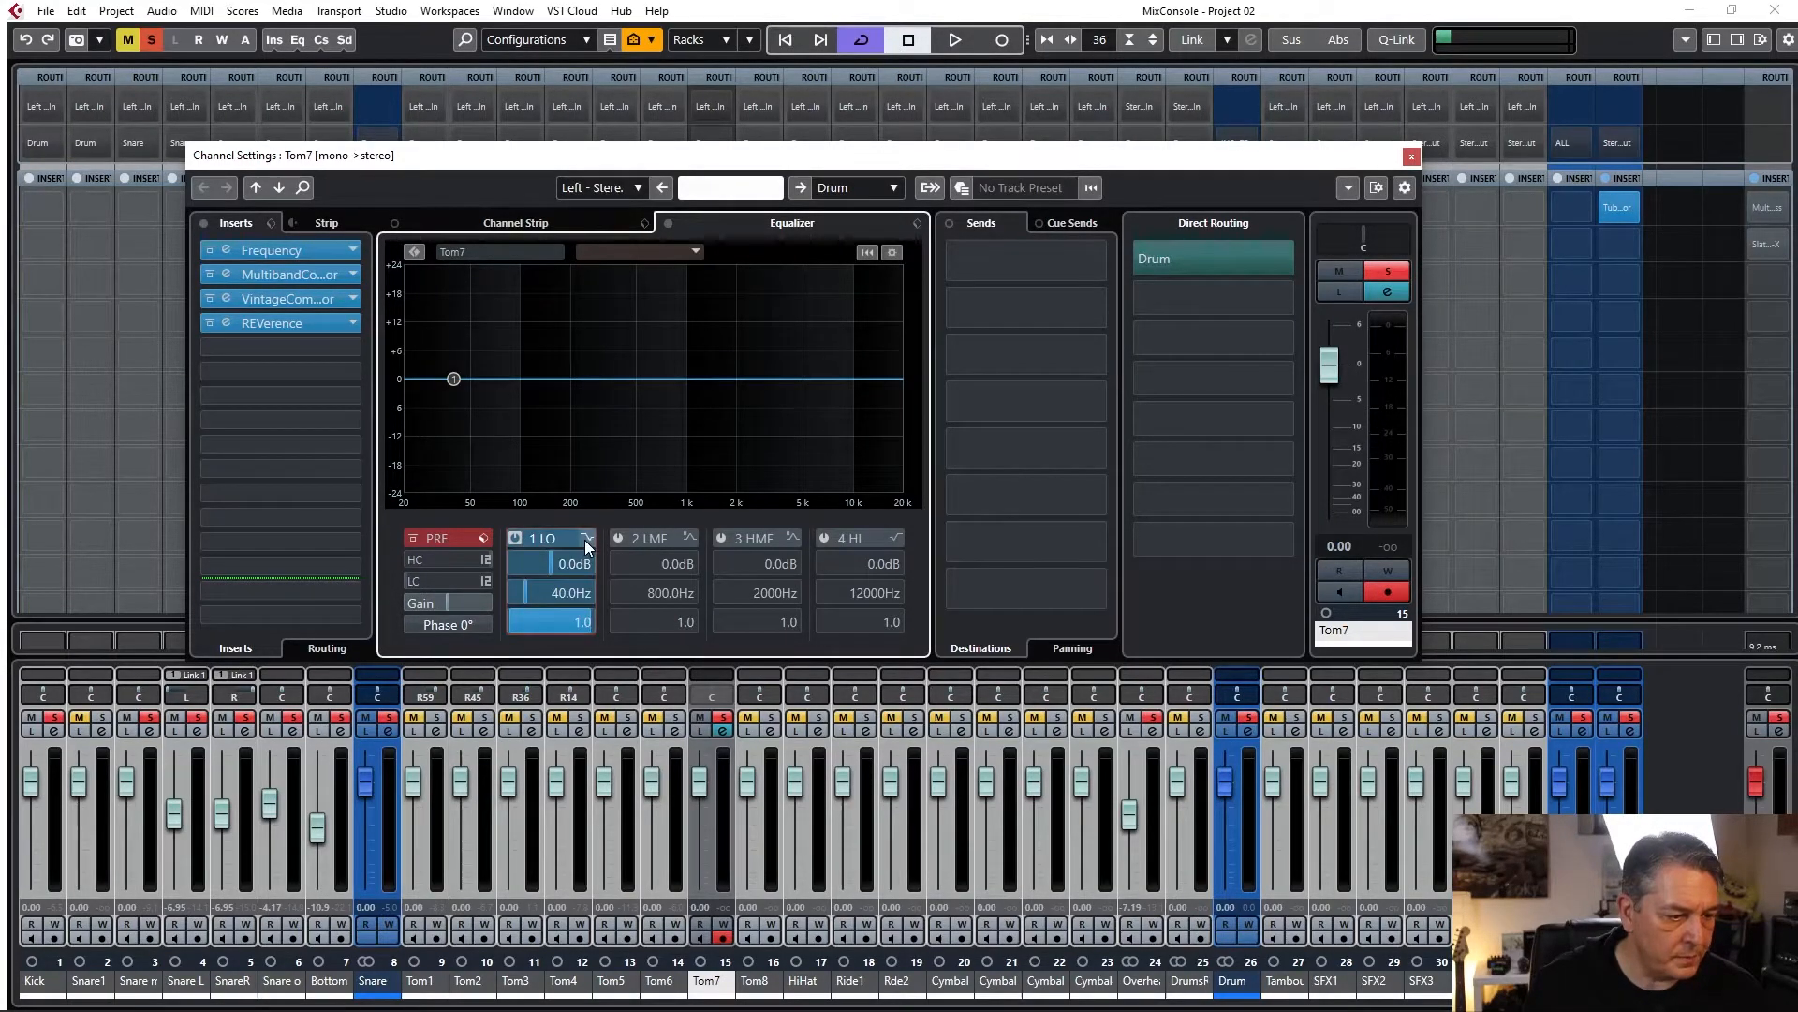
left_click(584, 539)
left_click(635, 592)
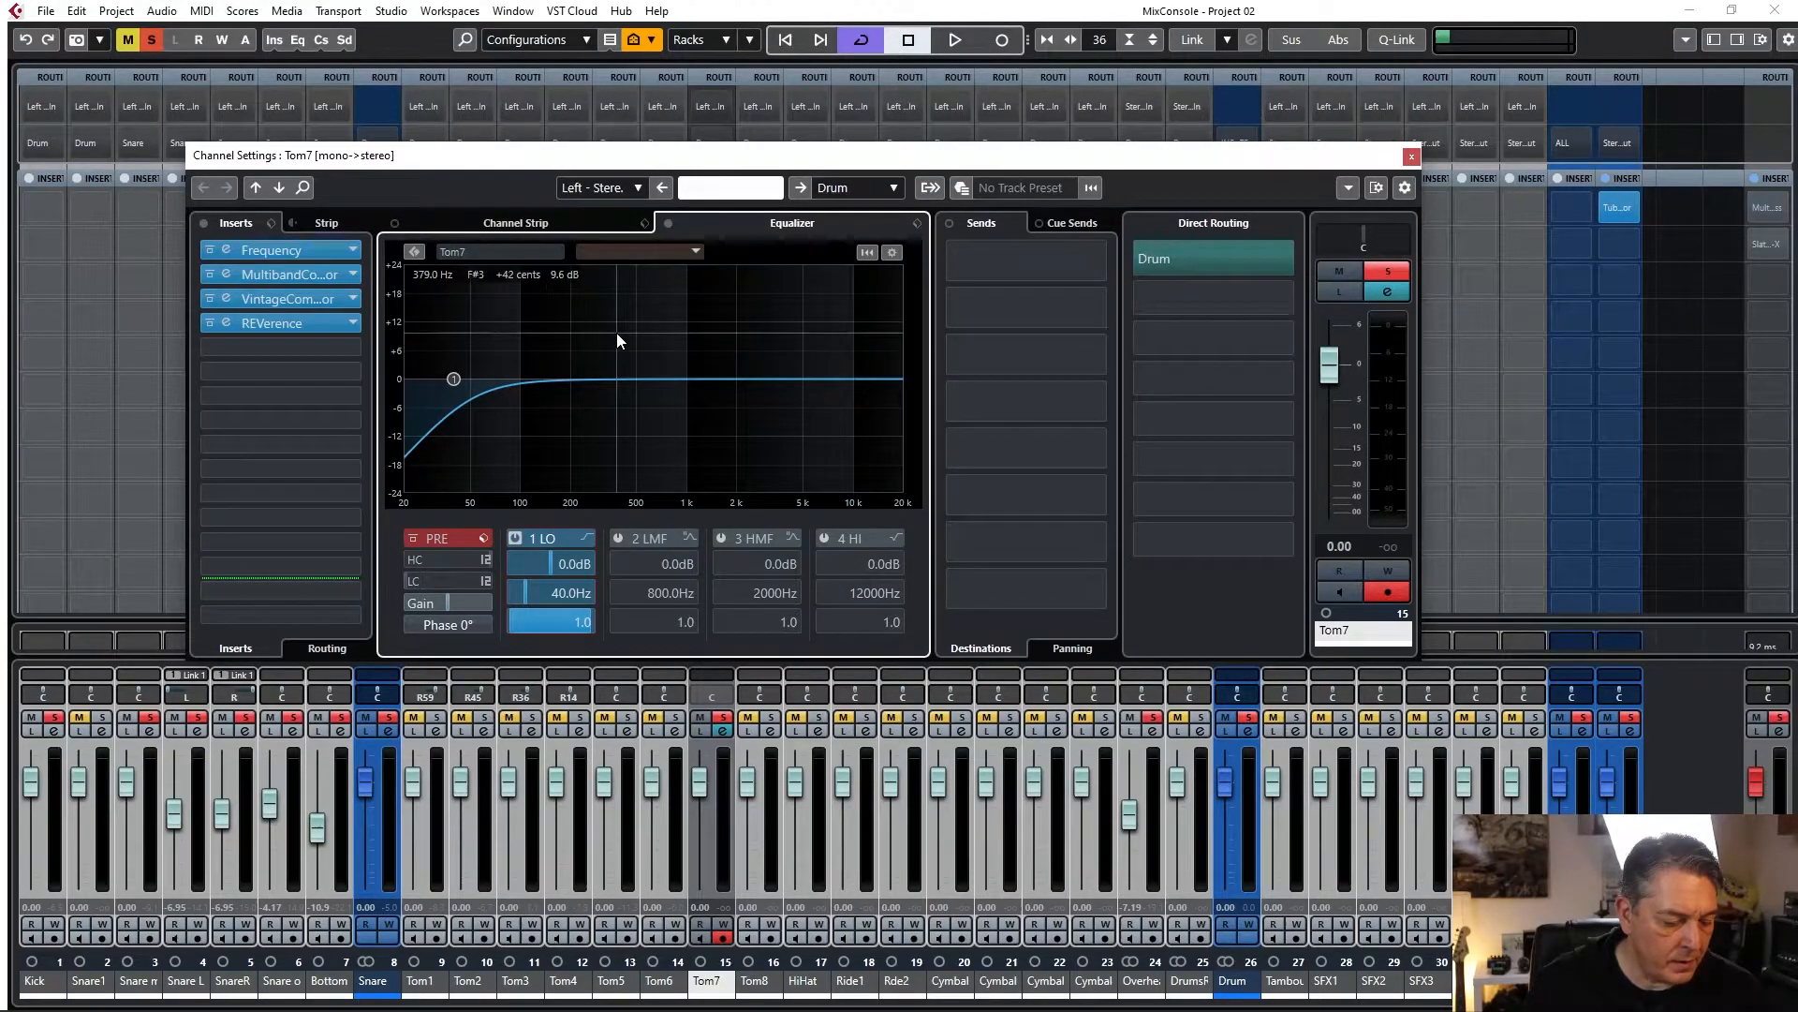
Enable Tom7's 2 LMF equalizer band with a 3.4 dB boost at 143.4 Hz.
left_click(640, 598)
type("14")
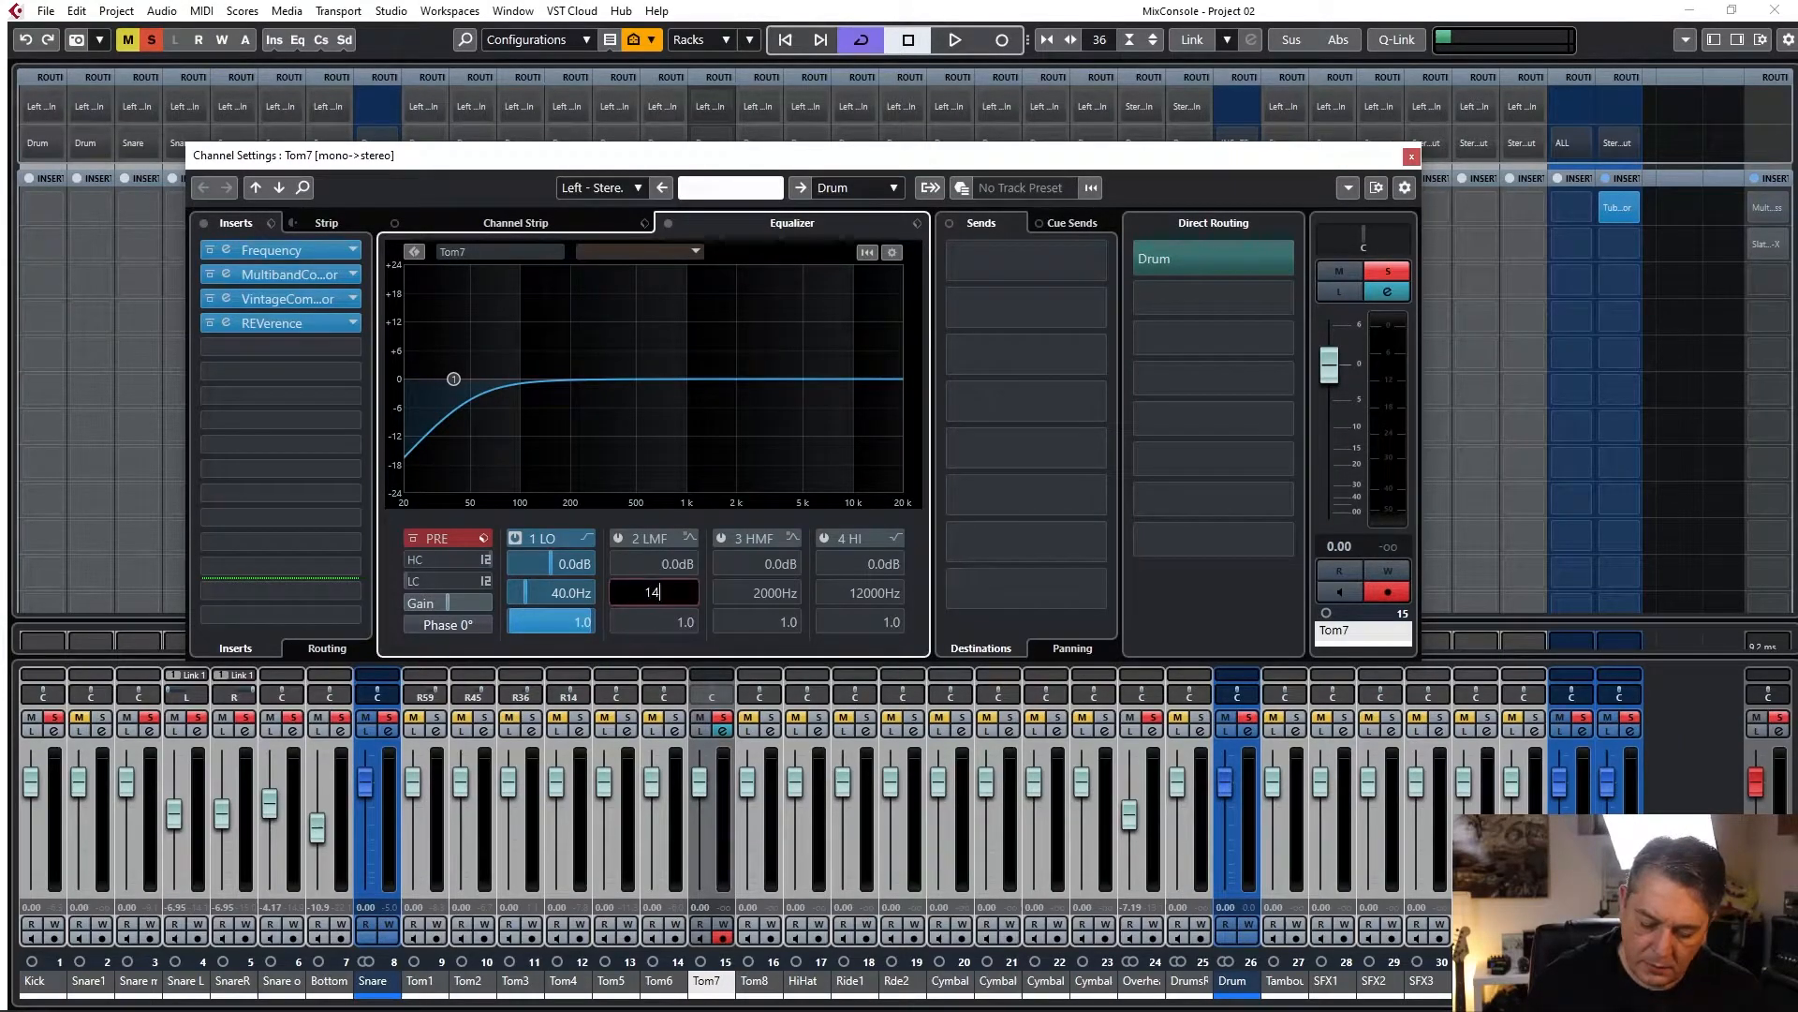
type("3.4")
key("Return")
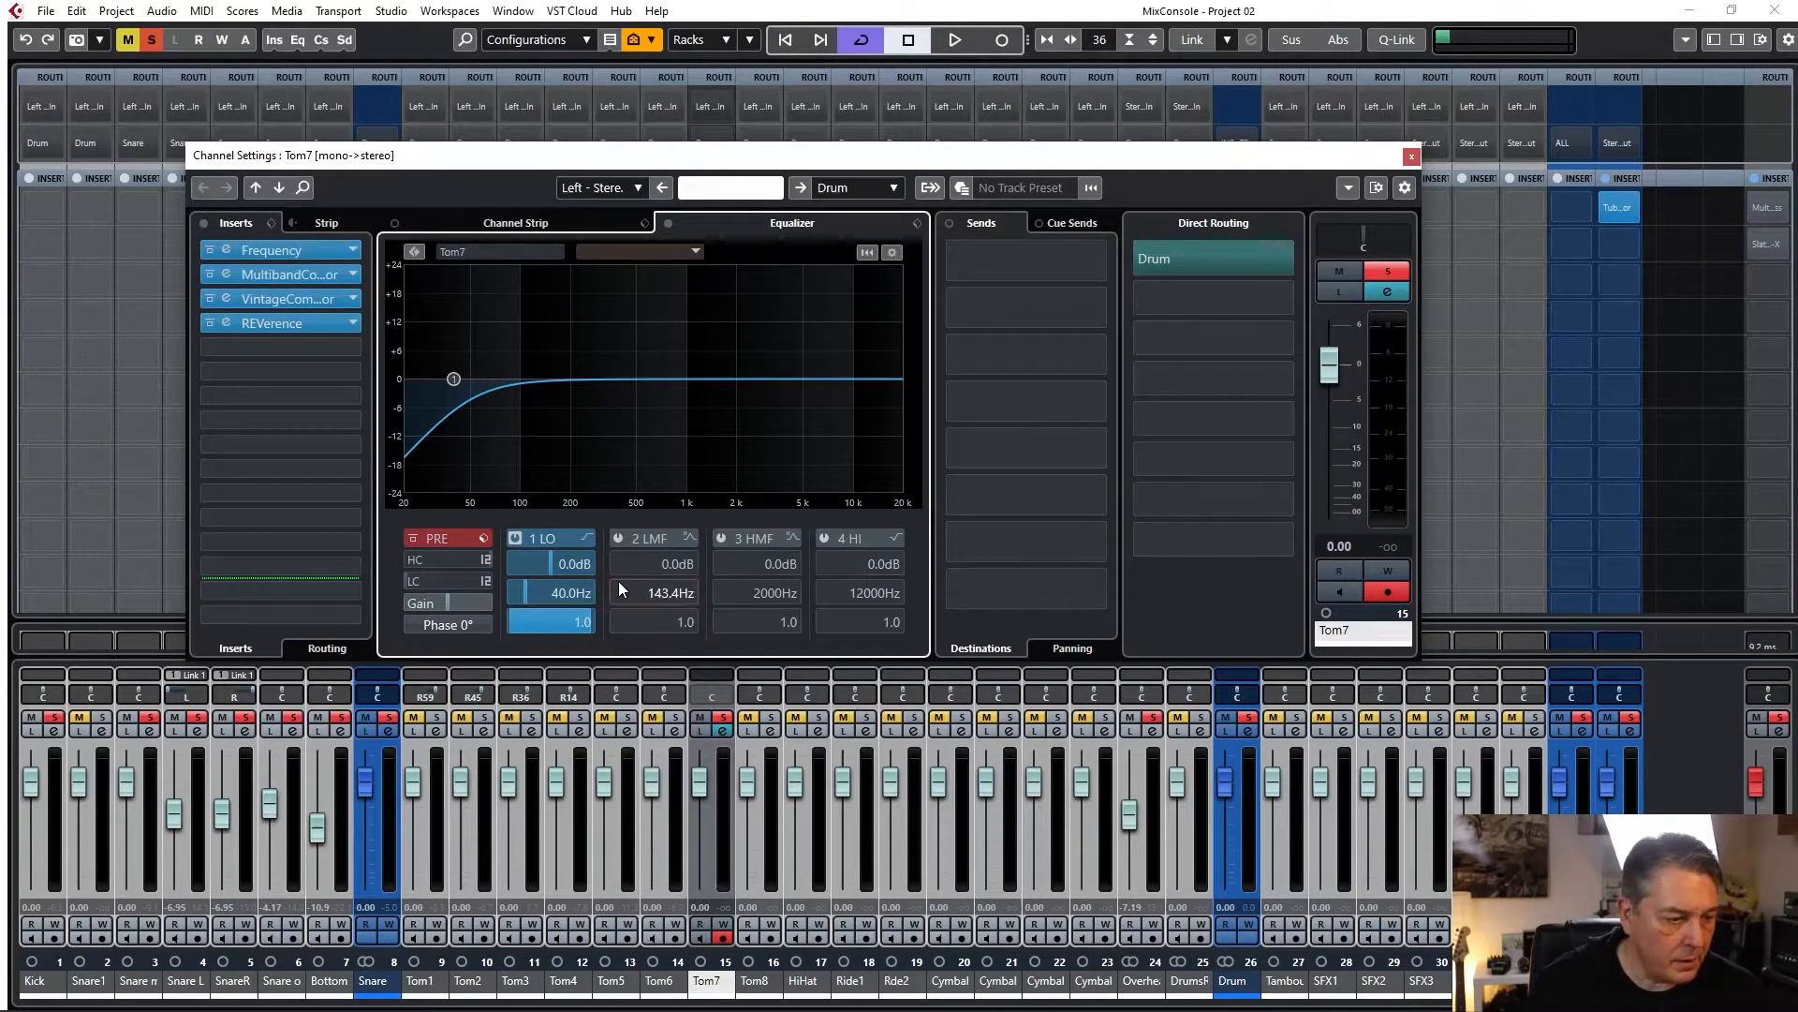
left_click(677, 566)
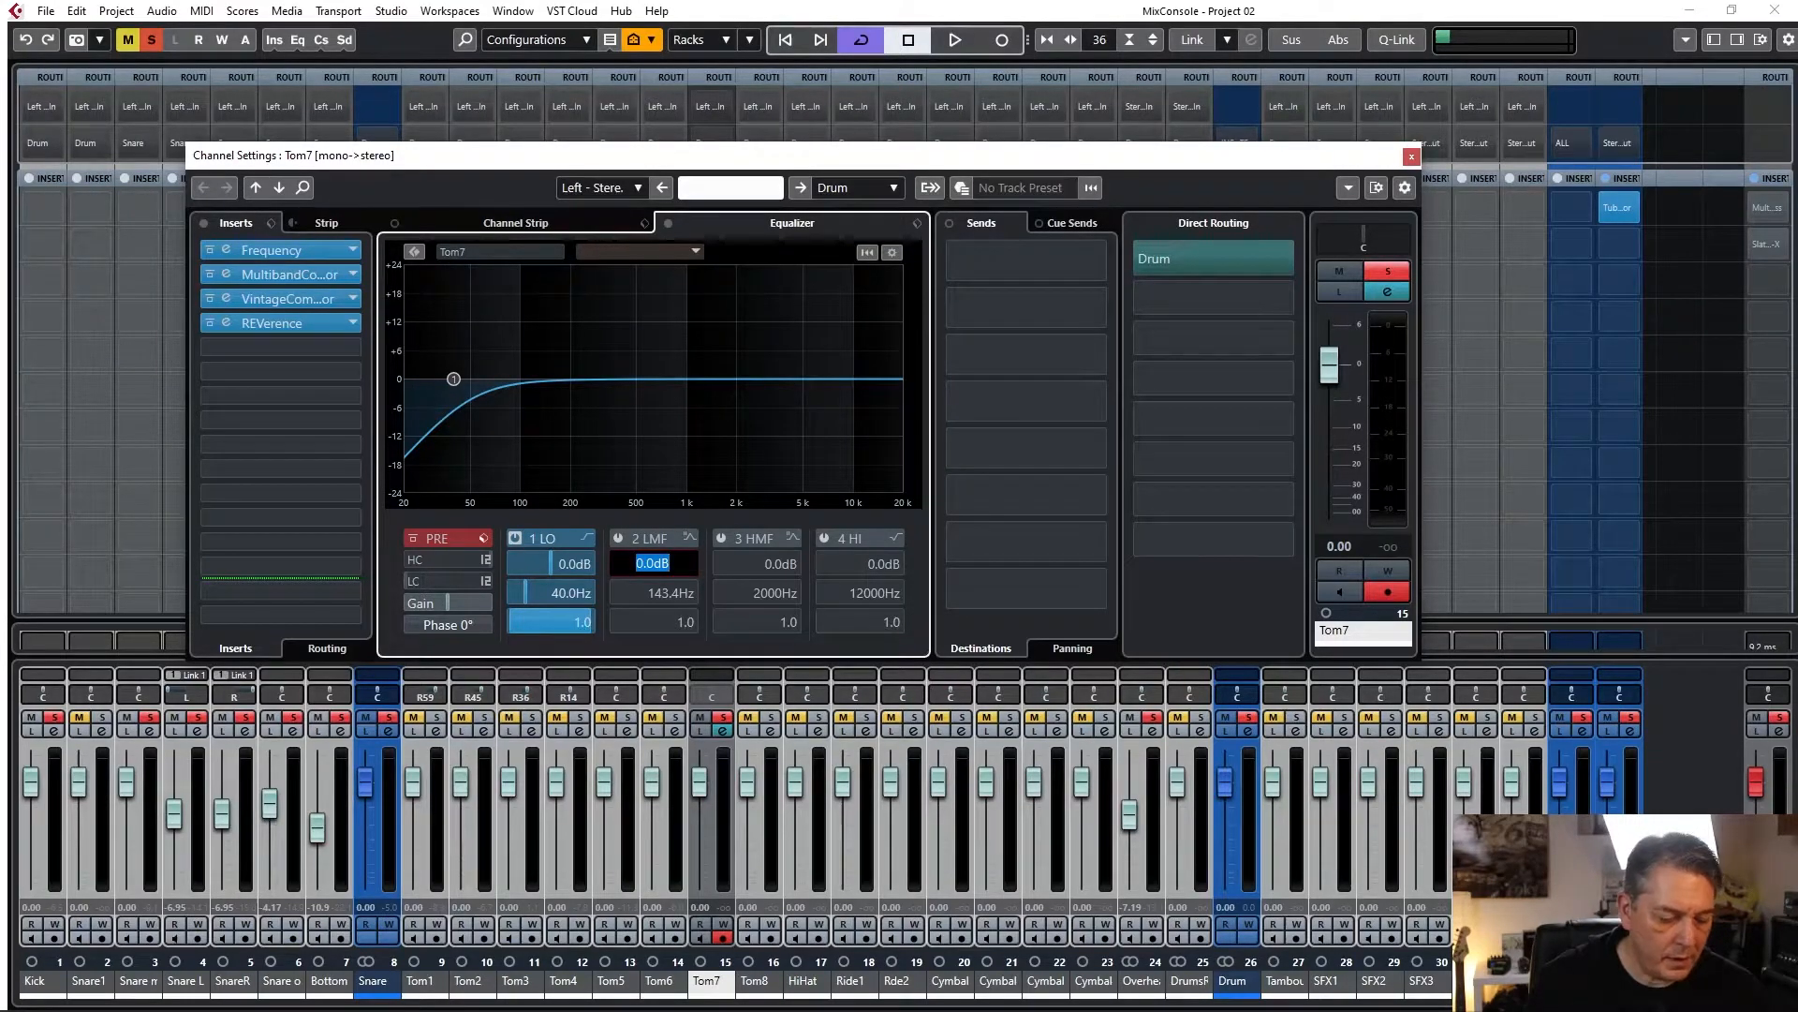
type("3,4")
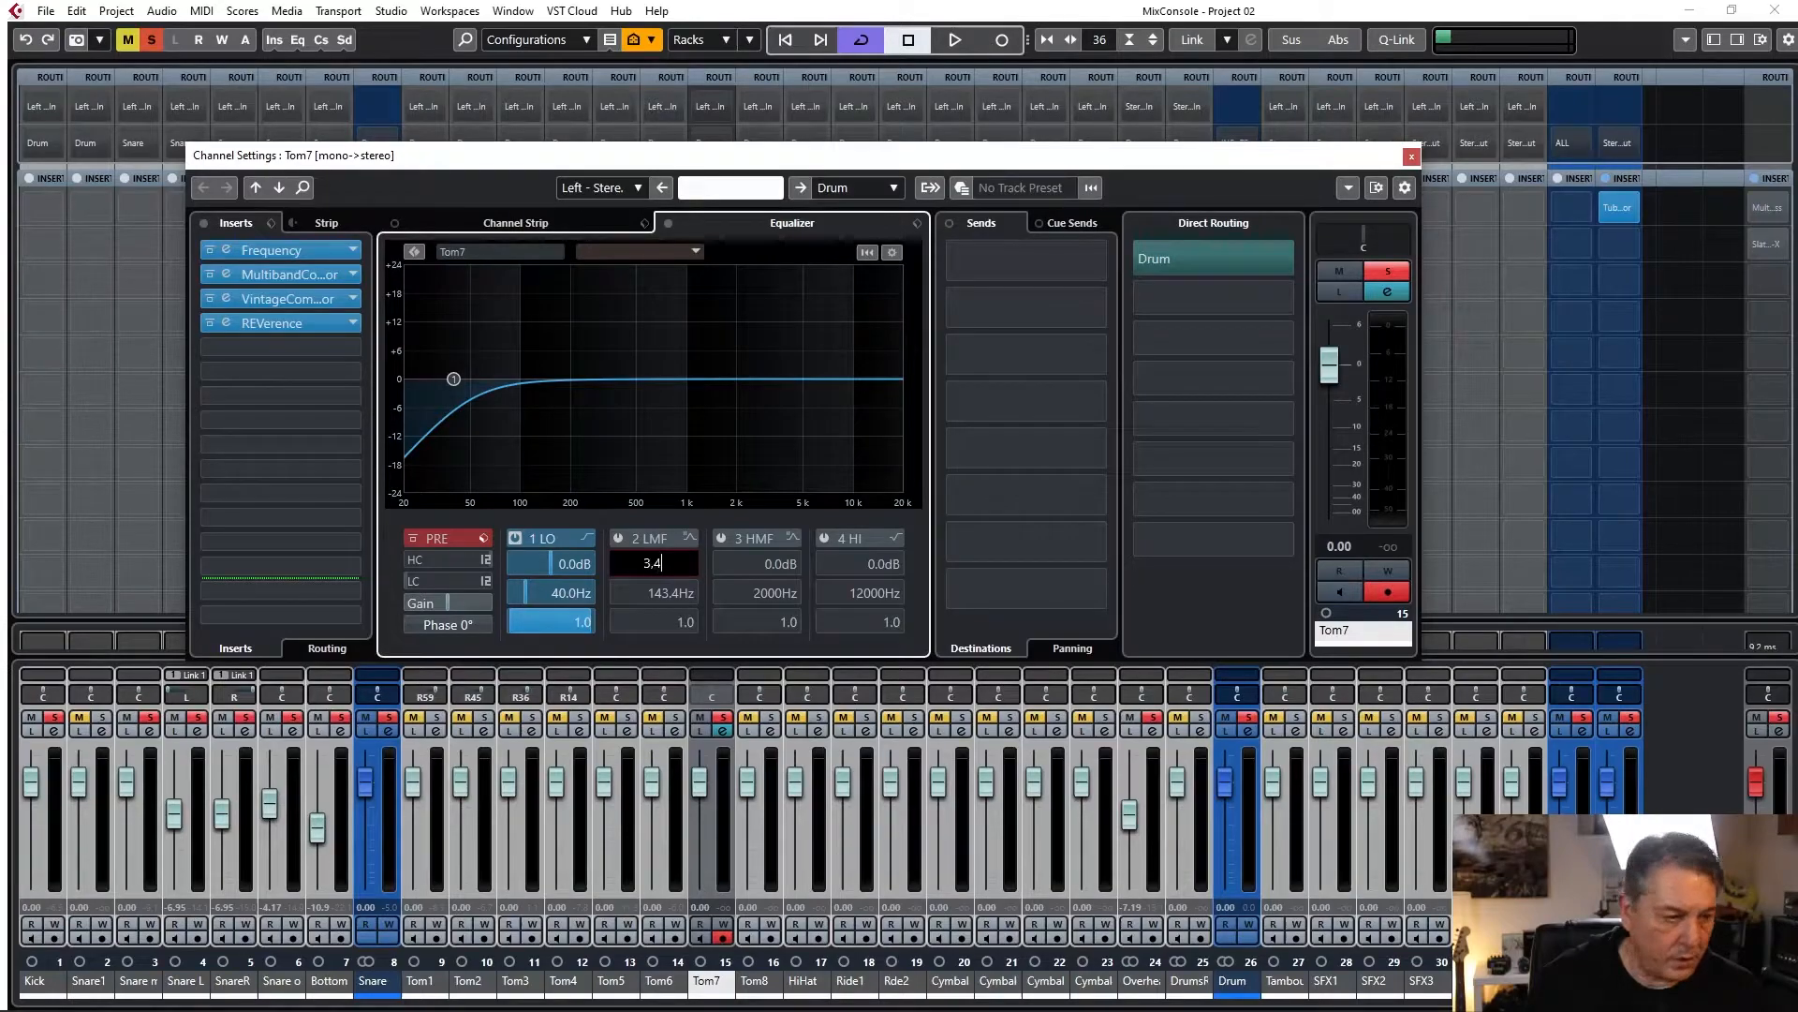
key("Return")
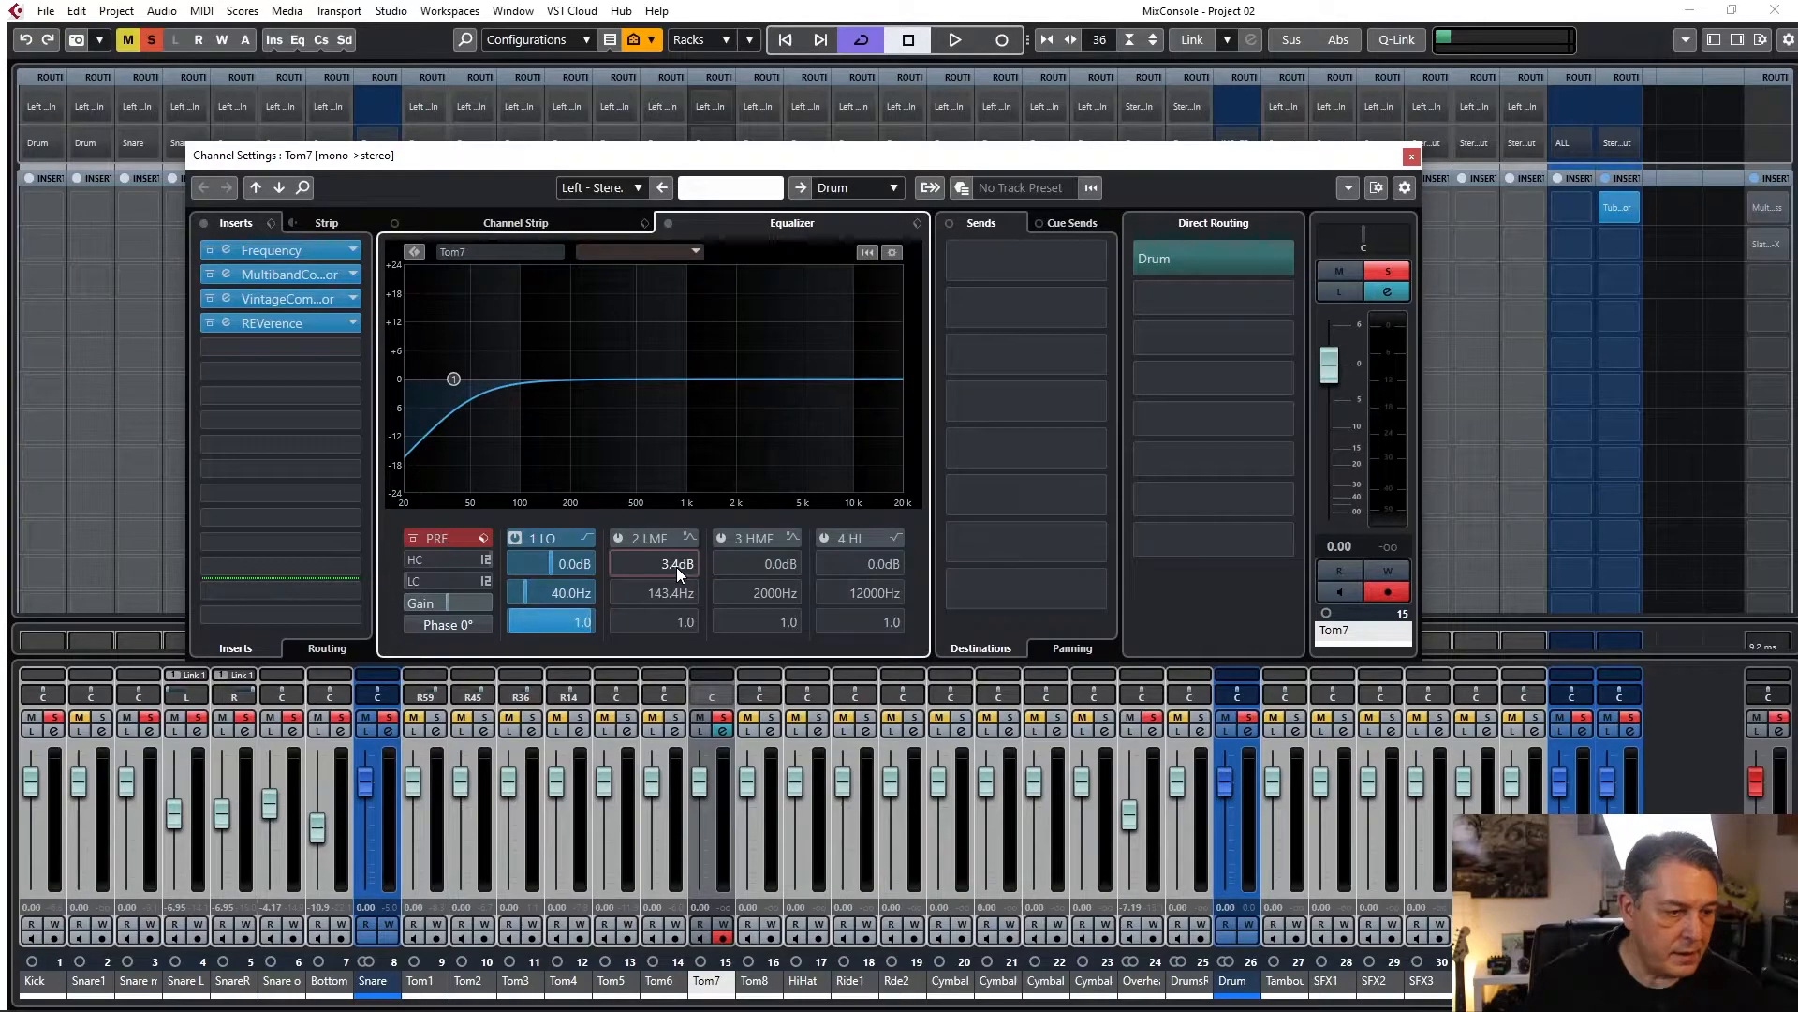
left_click(613, 538)
Set Tom7's 3 HMF equalizer band to 6910 Hz with a gain of 1.9 dB.
left_click(754, 592)
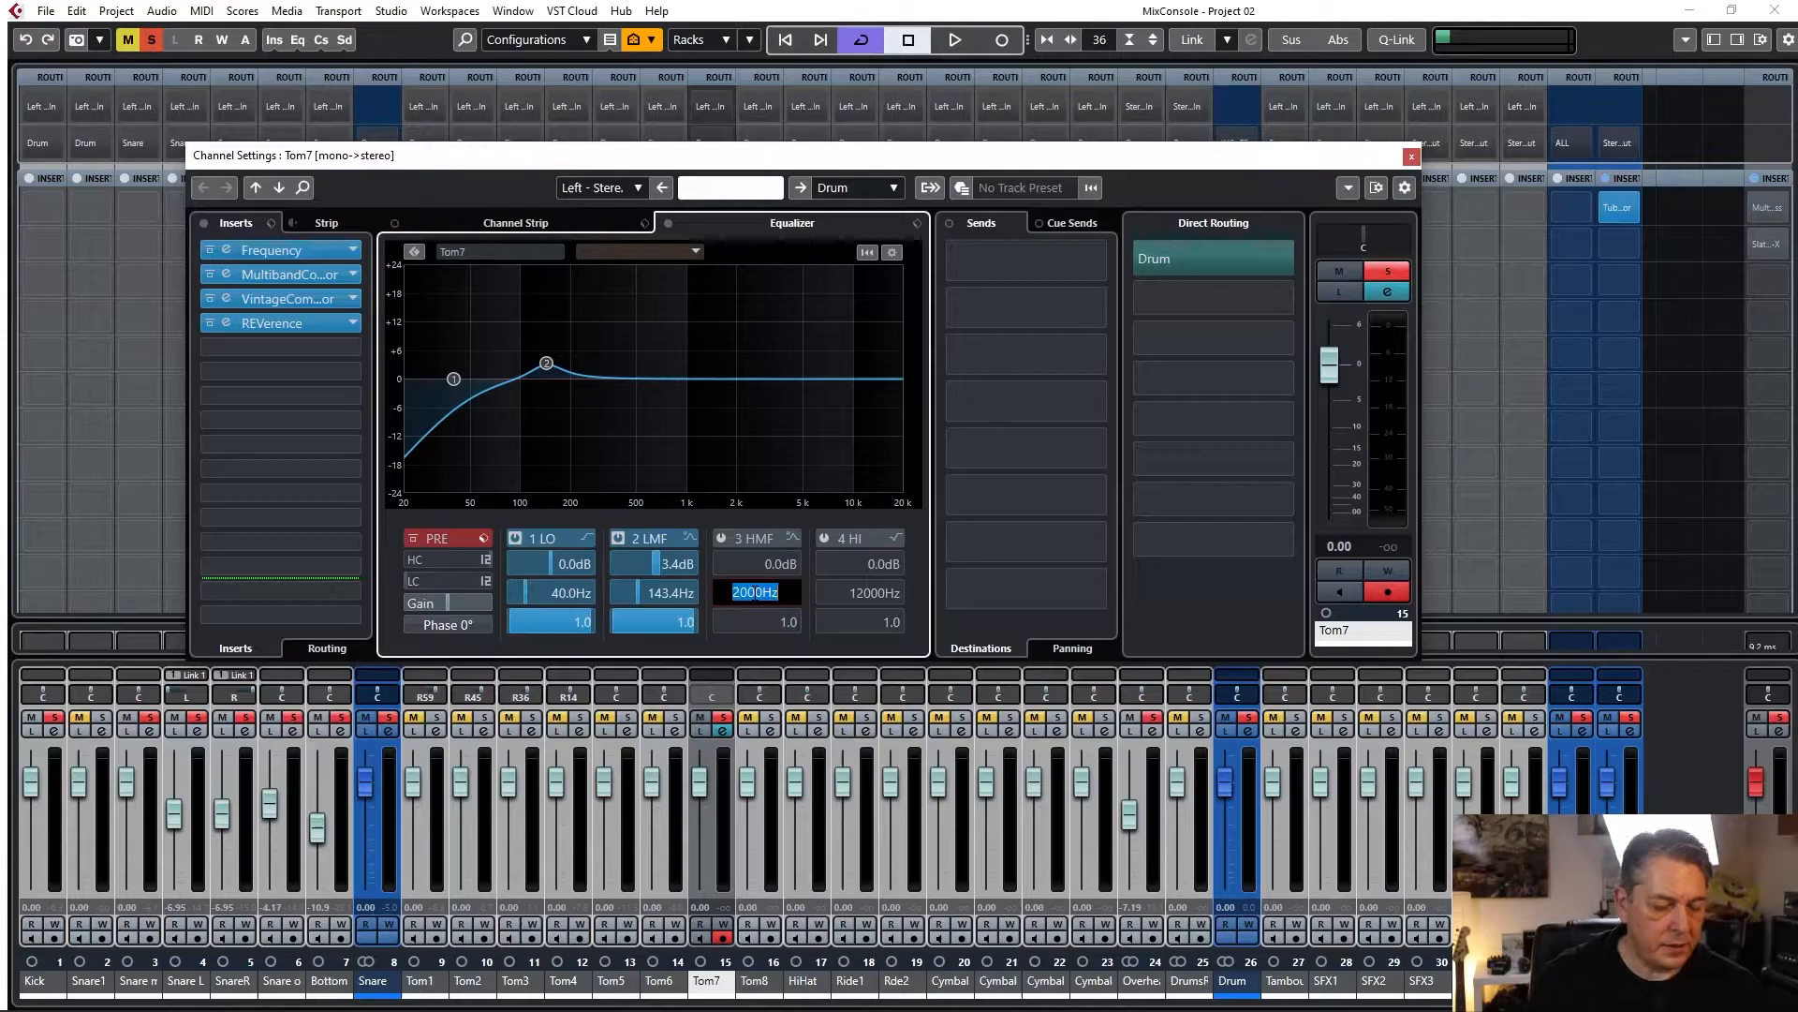
type("6910")
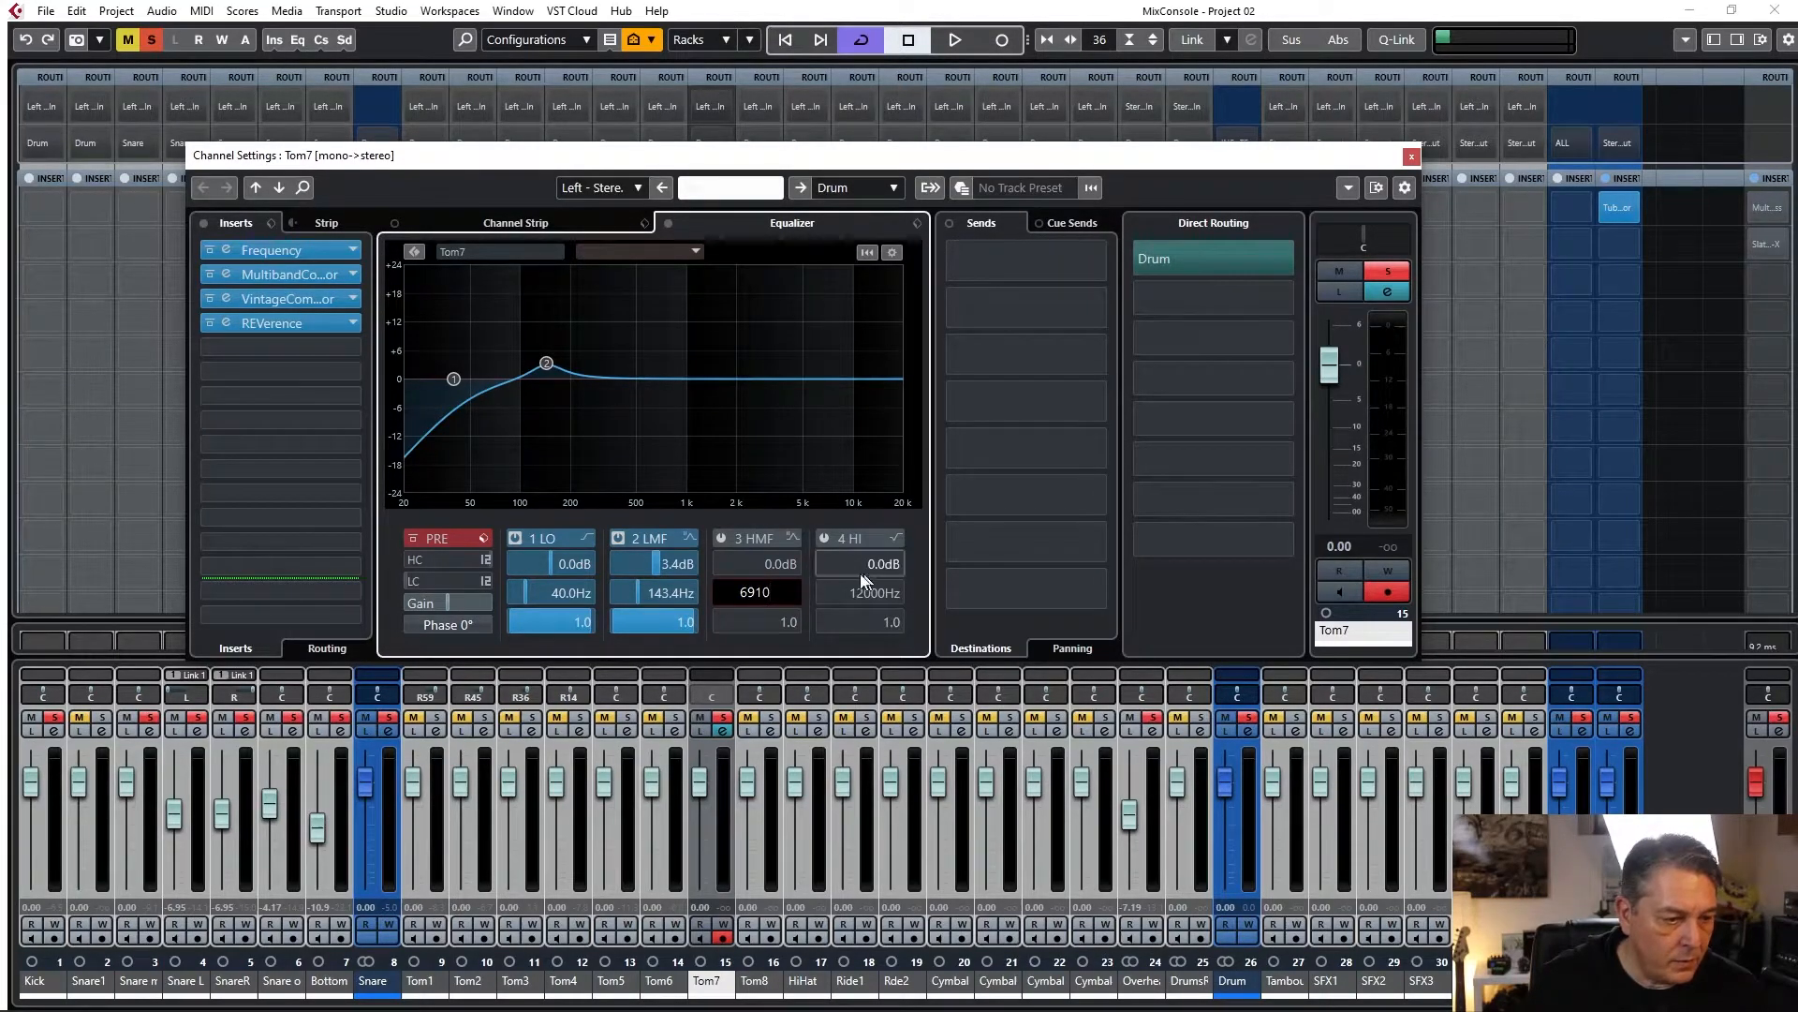
left_click(752, 560)
type("1.")
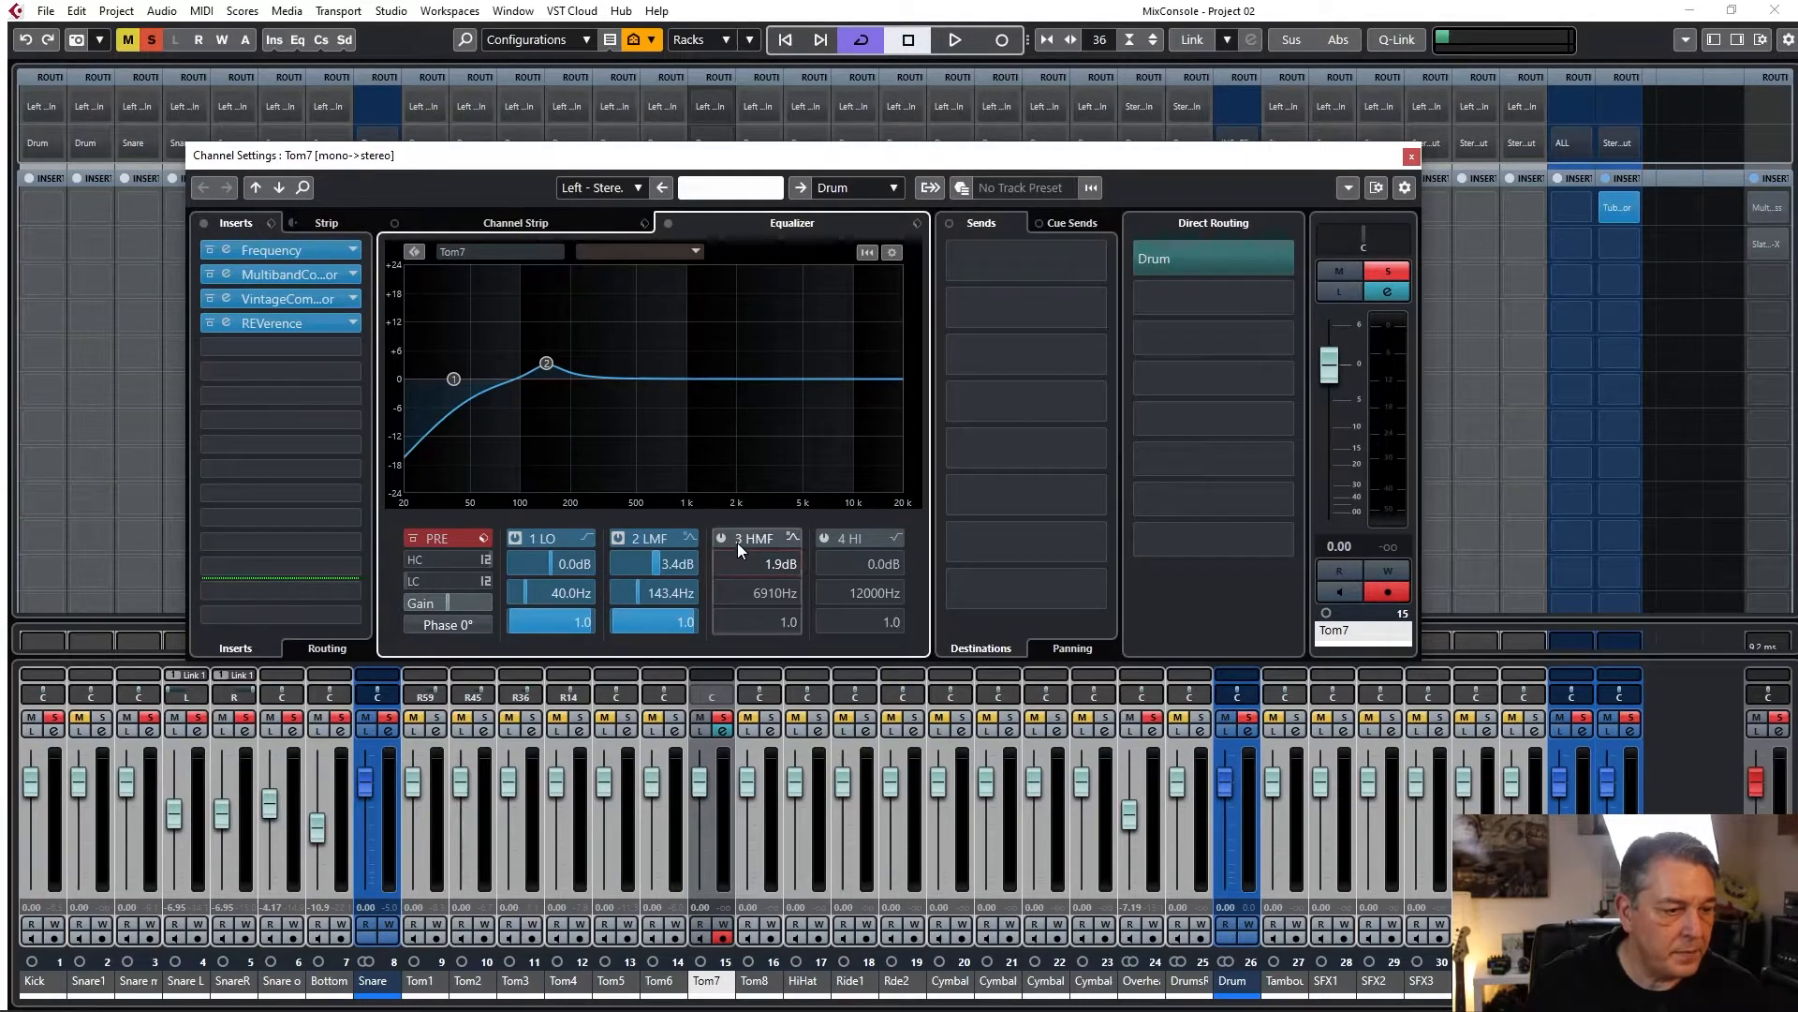
Try a 1.9 dB boost on Tom7's 4 HI band, audition it and switch the band off.
left_click(824, 538)
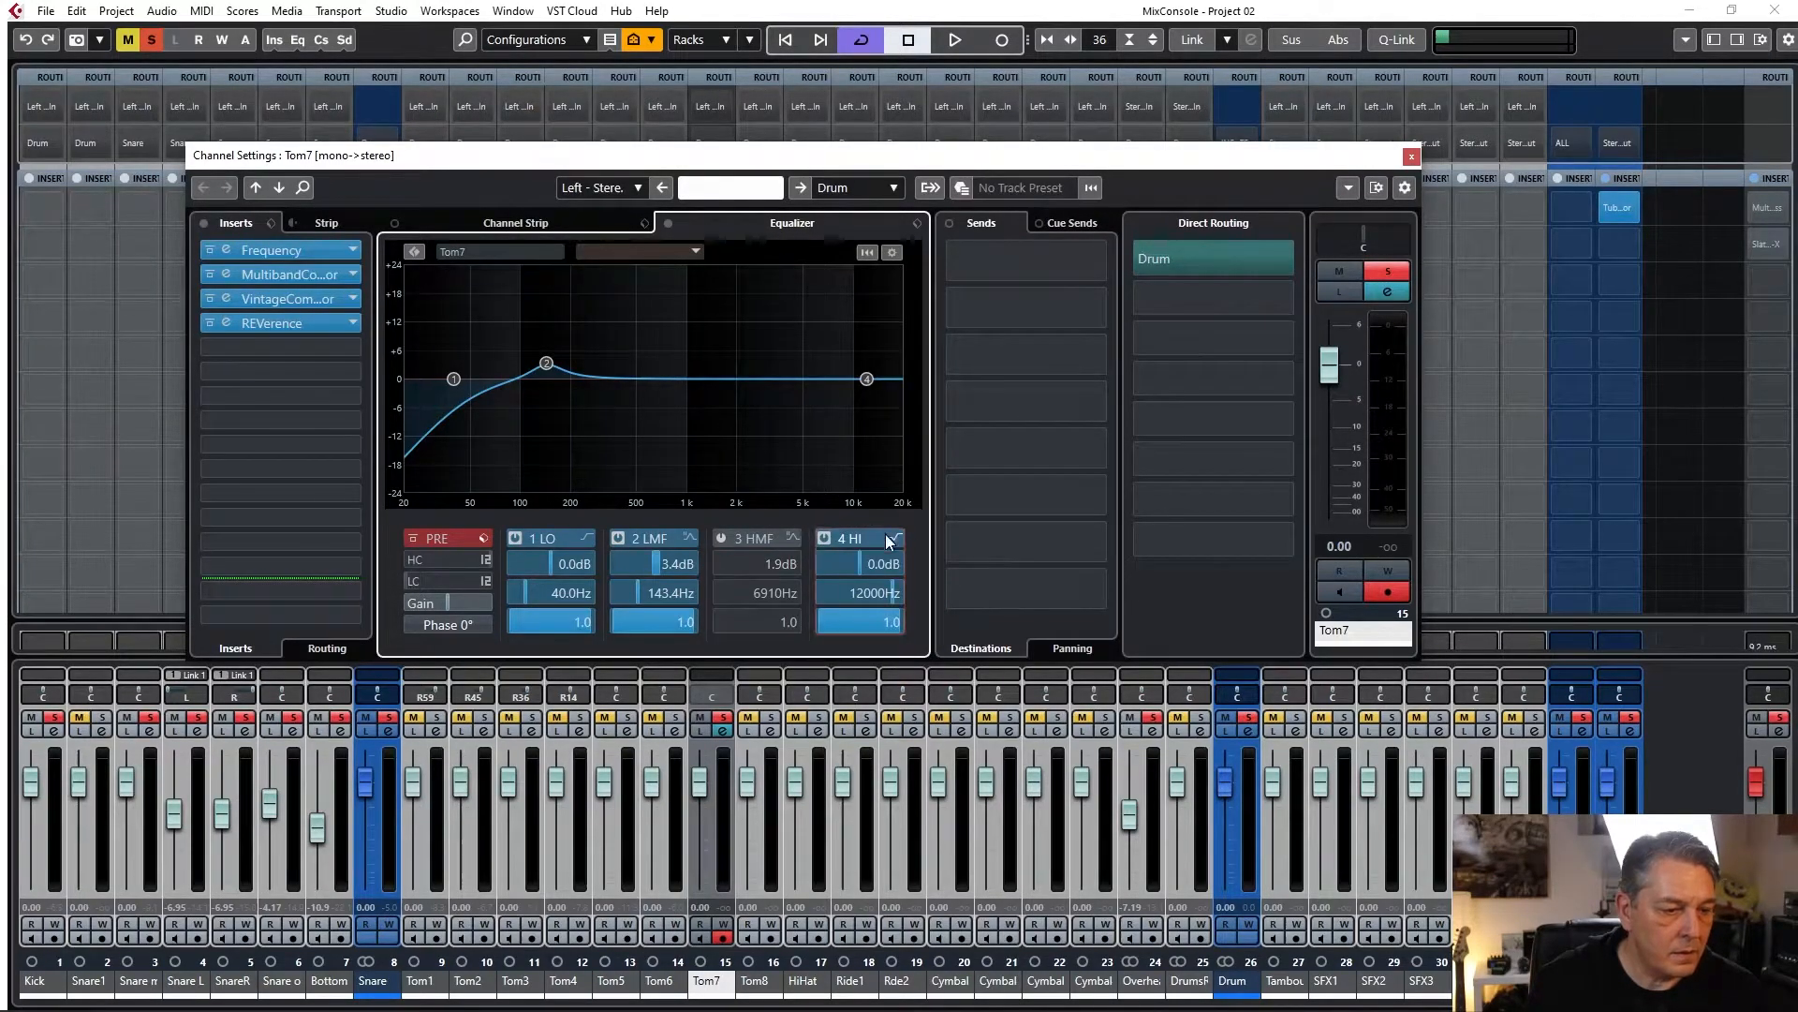
double_click(886, 564)
type("1,9")
key("Return")
key("space")
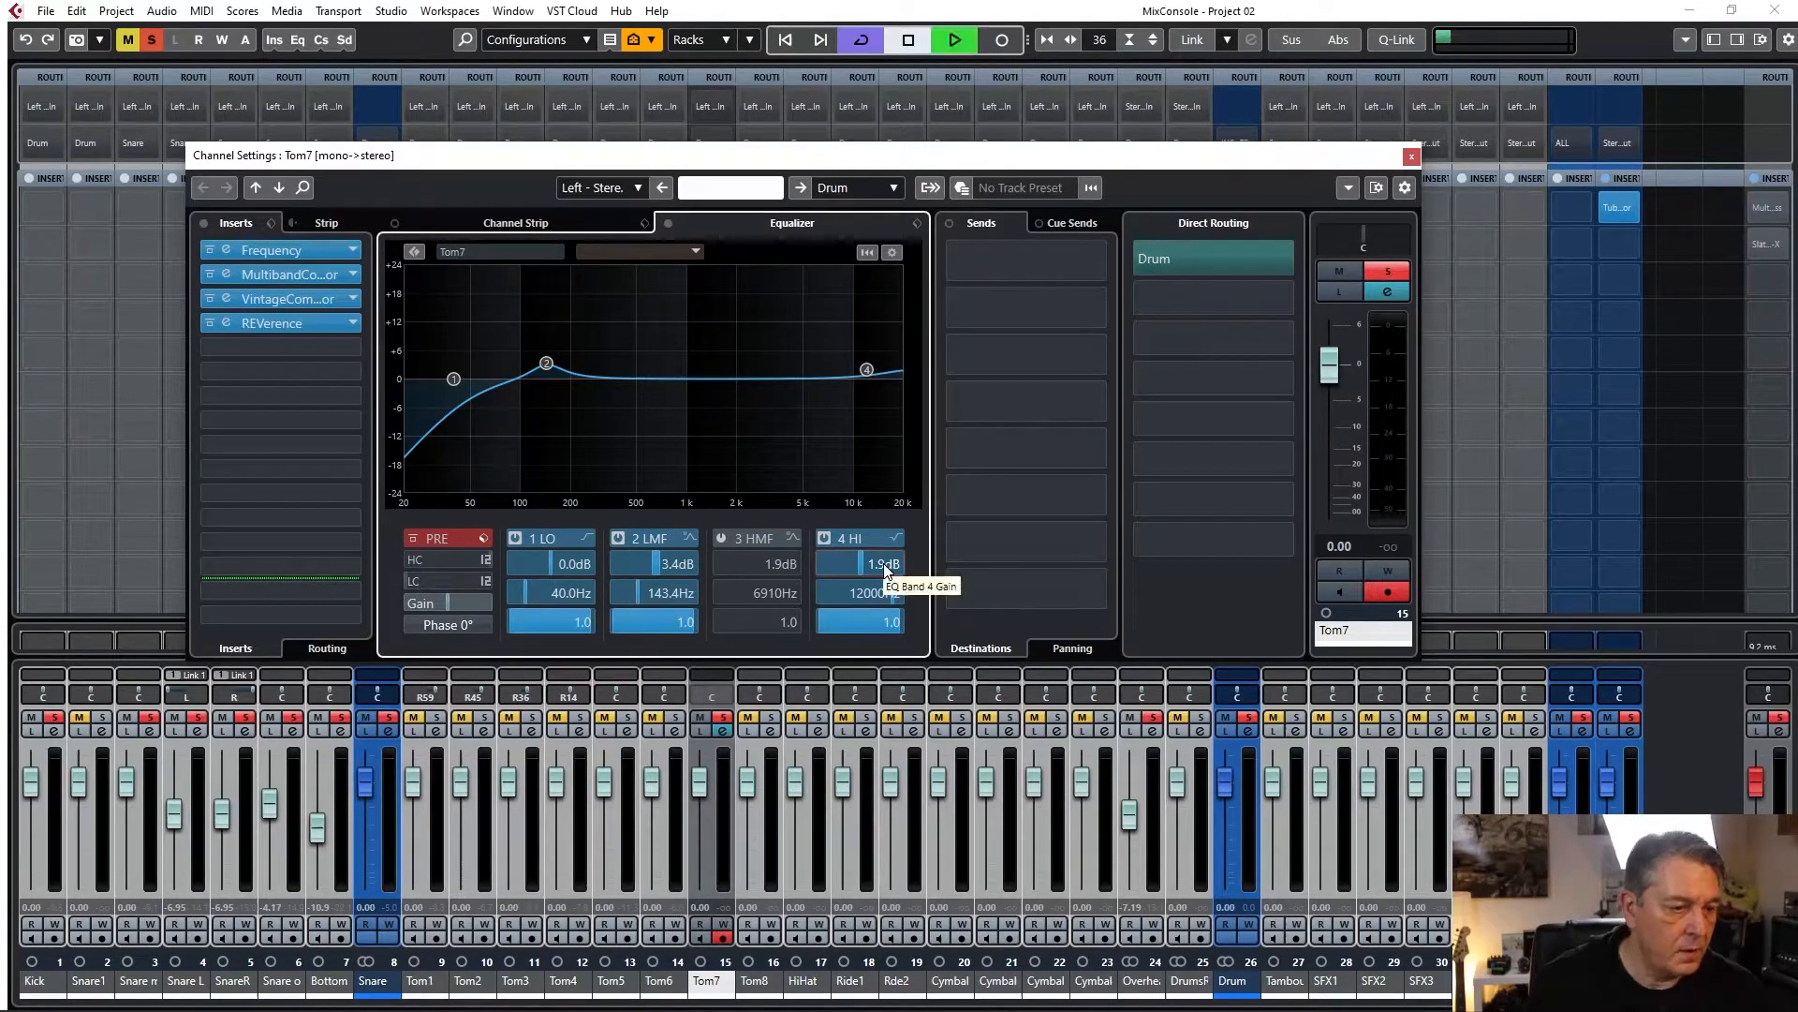
key("space")
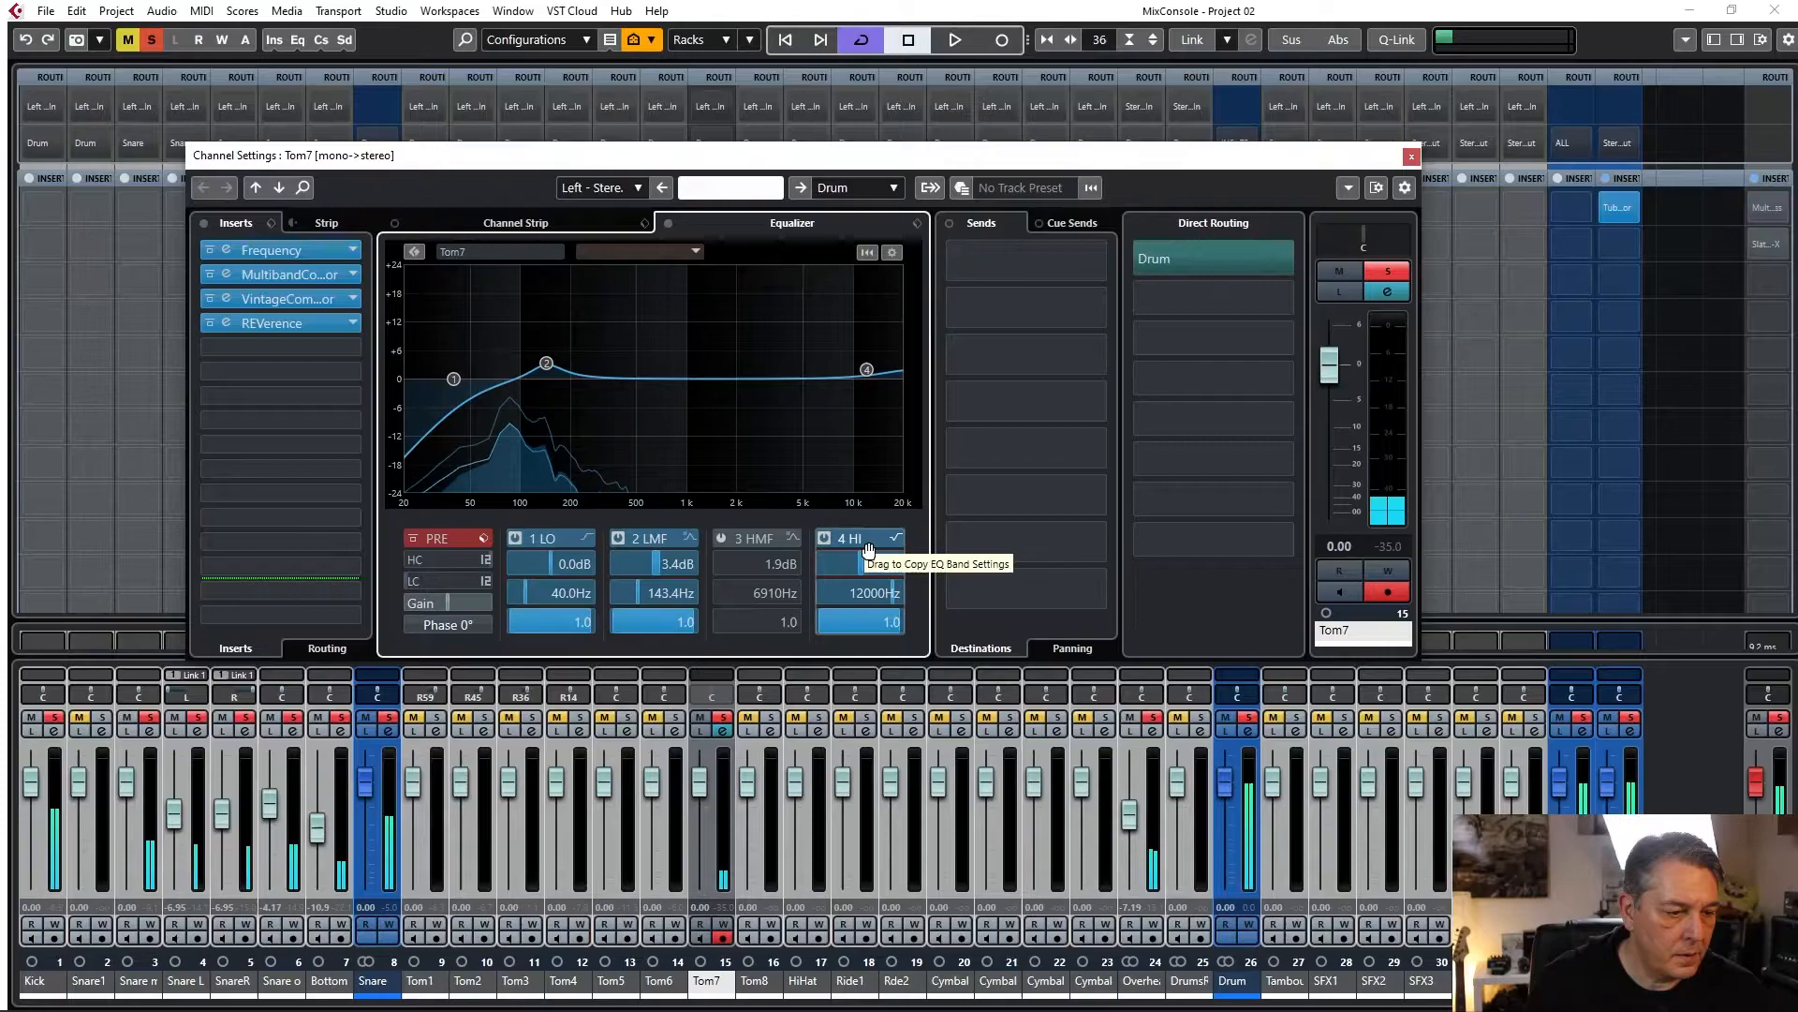
left_click(824, 539)
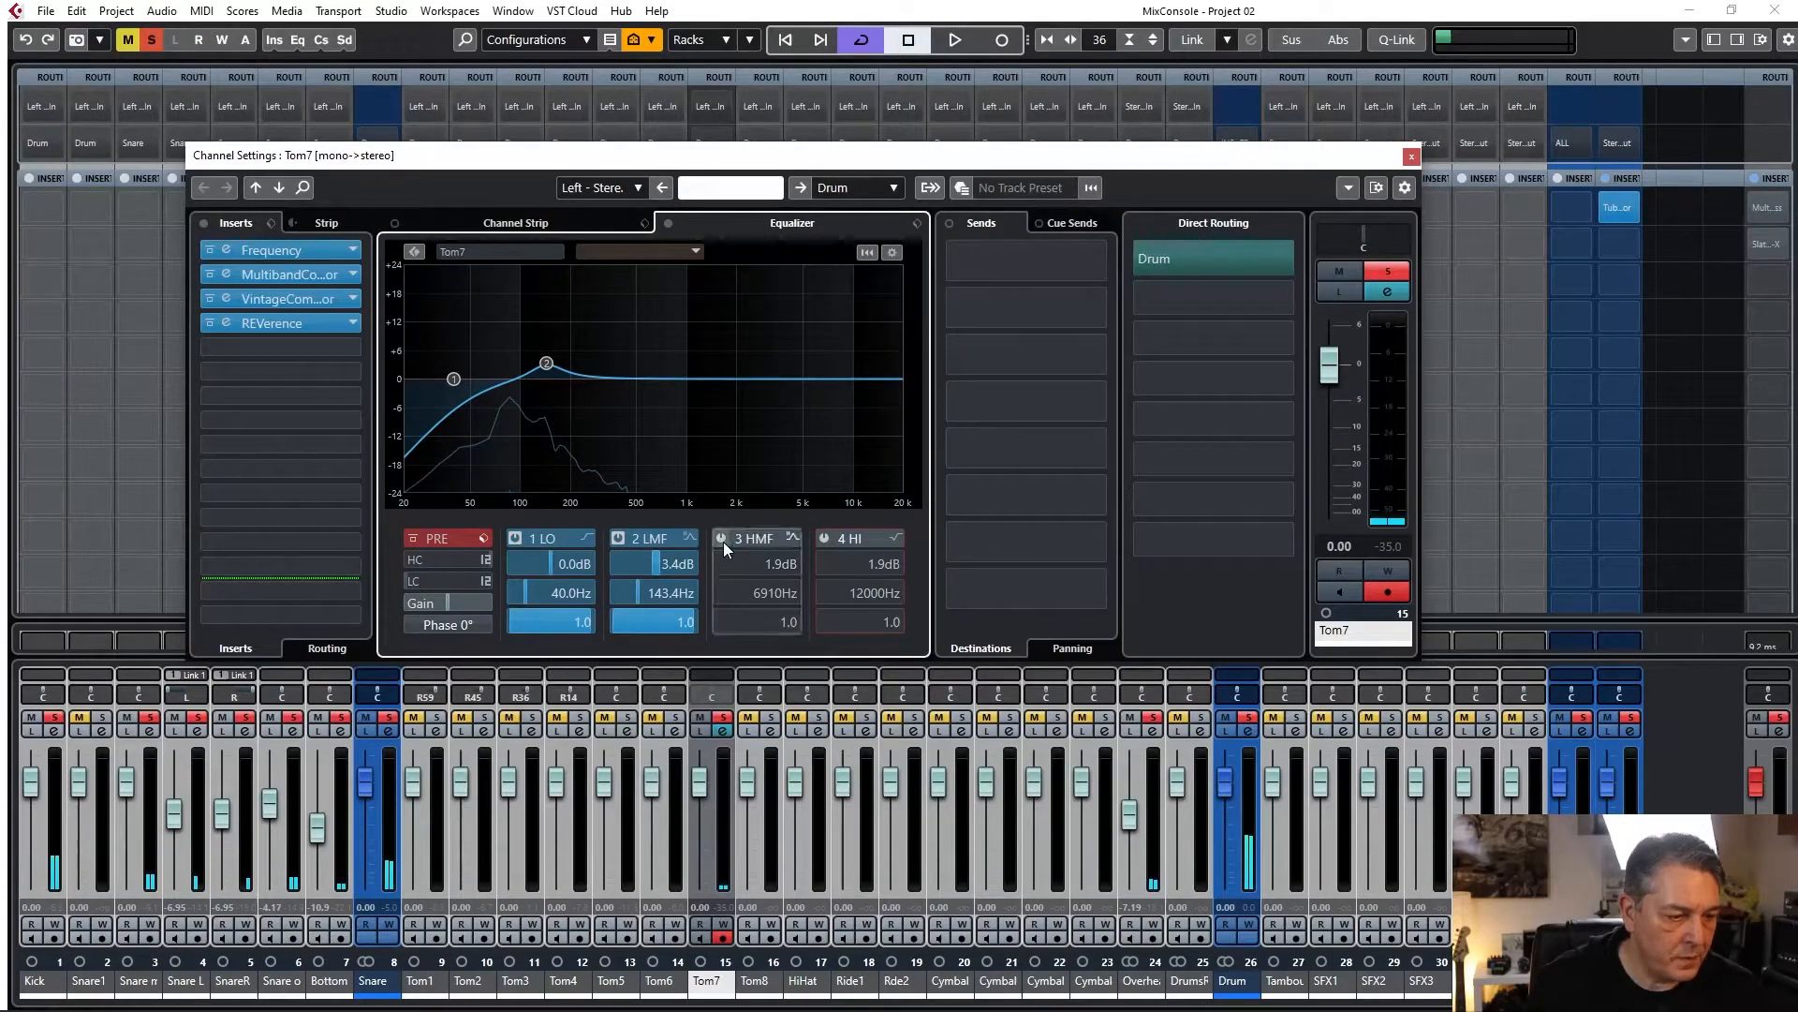
Enable Tom7's 3 HMF equalizer band and audition the loop.
left_click(722, 538)
key("space")
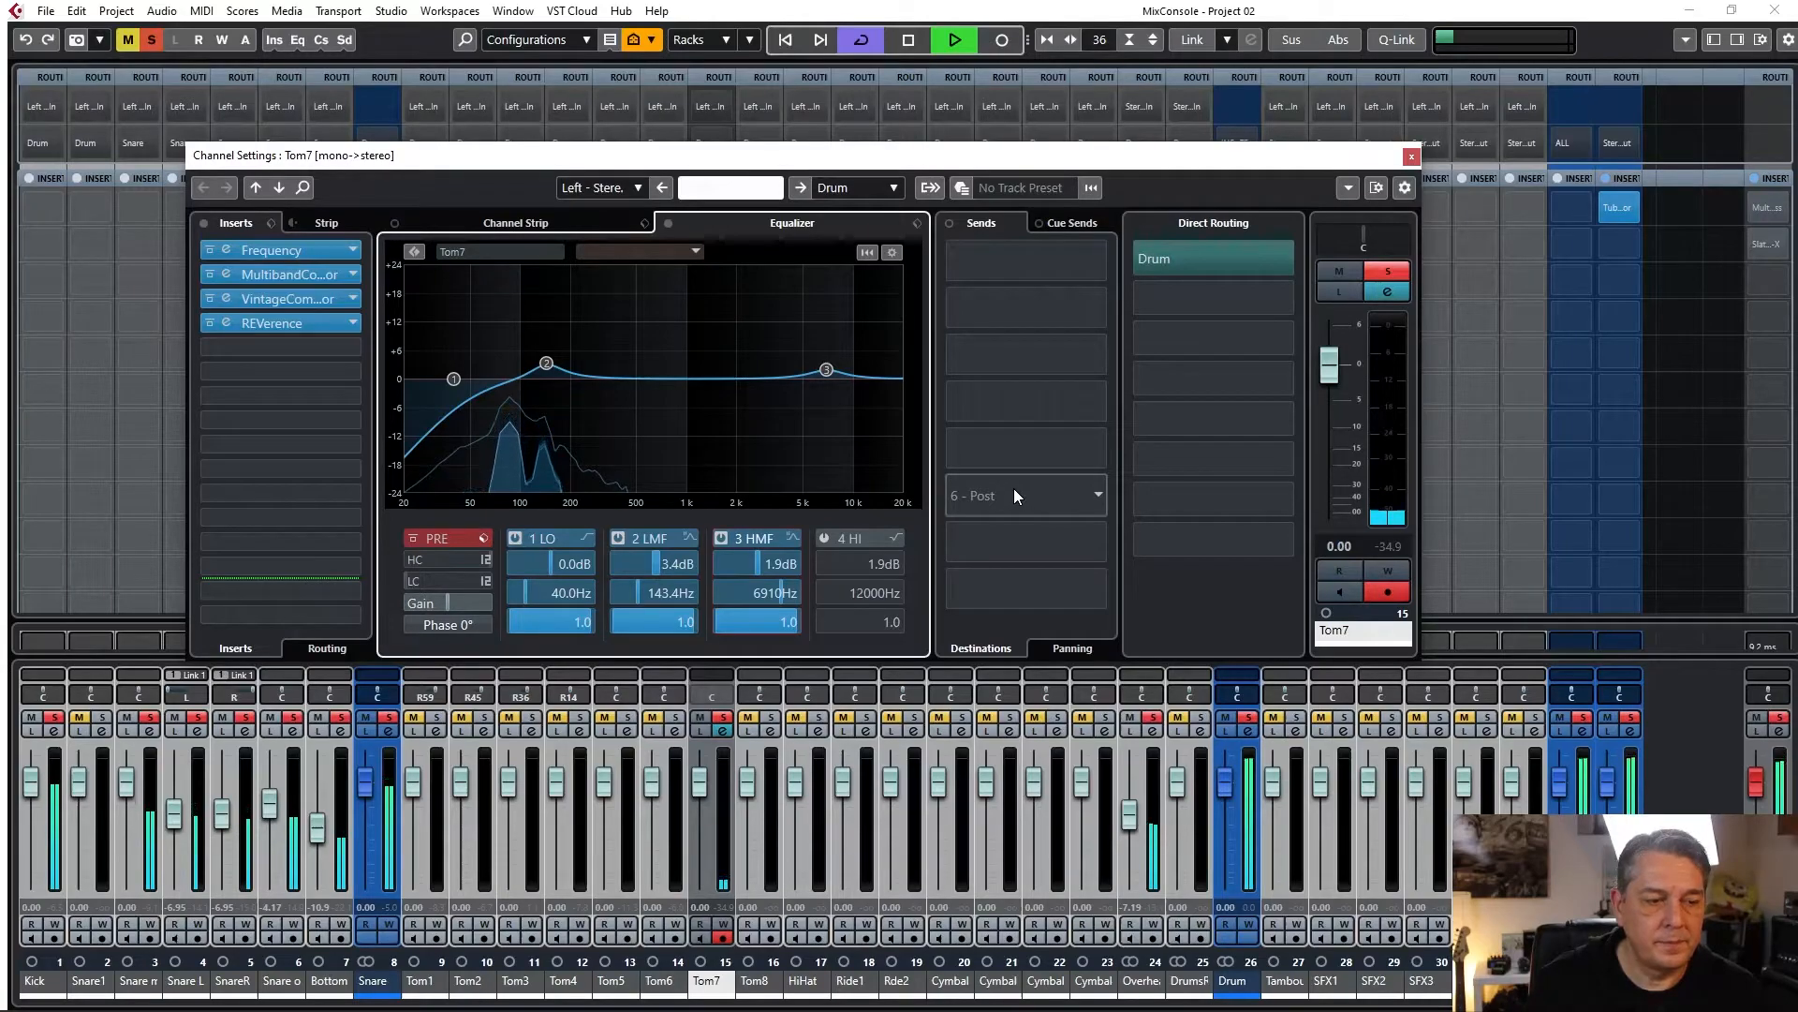
key("space")
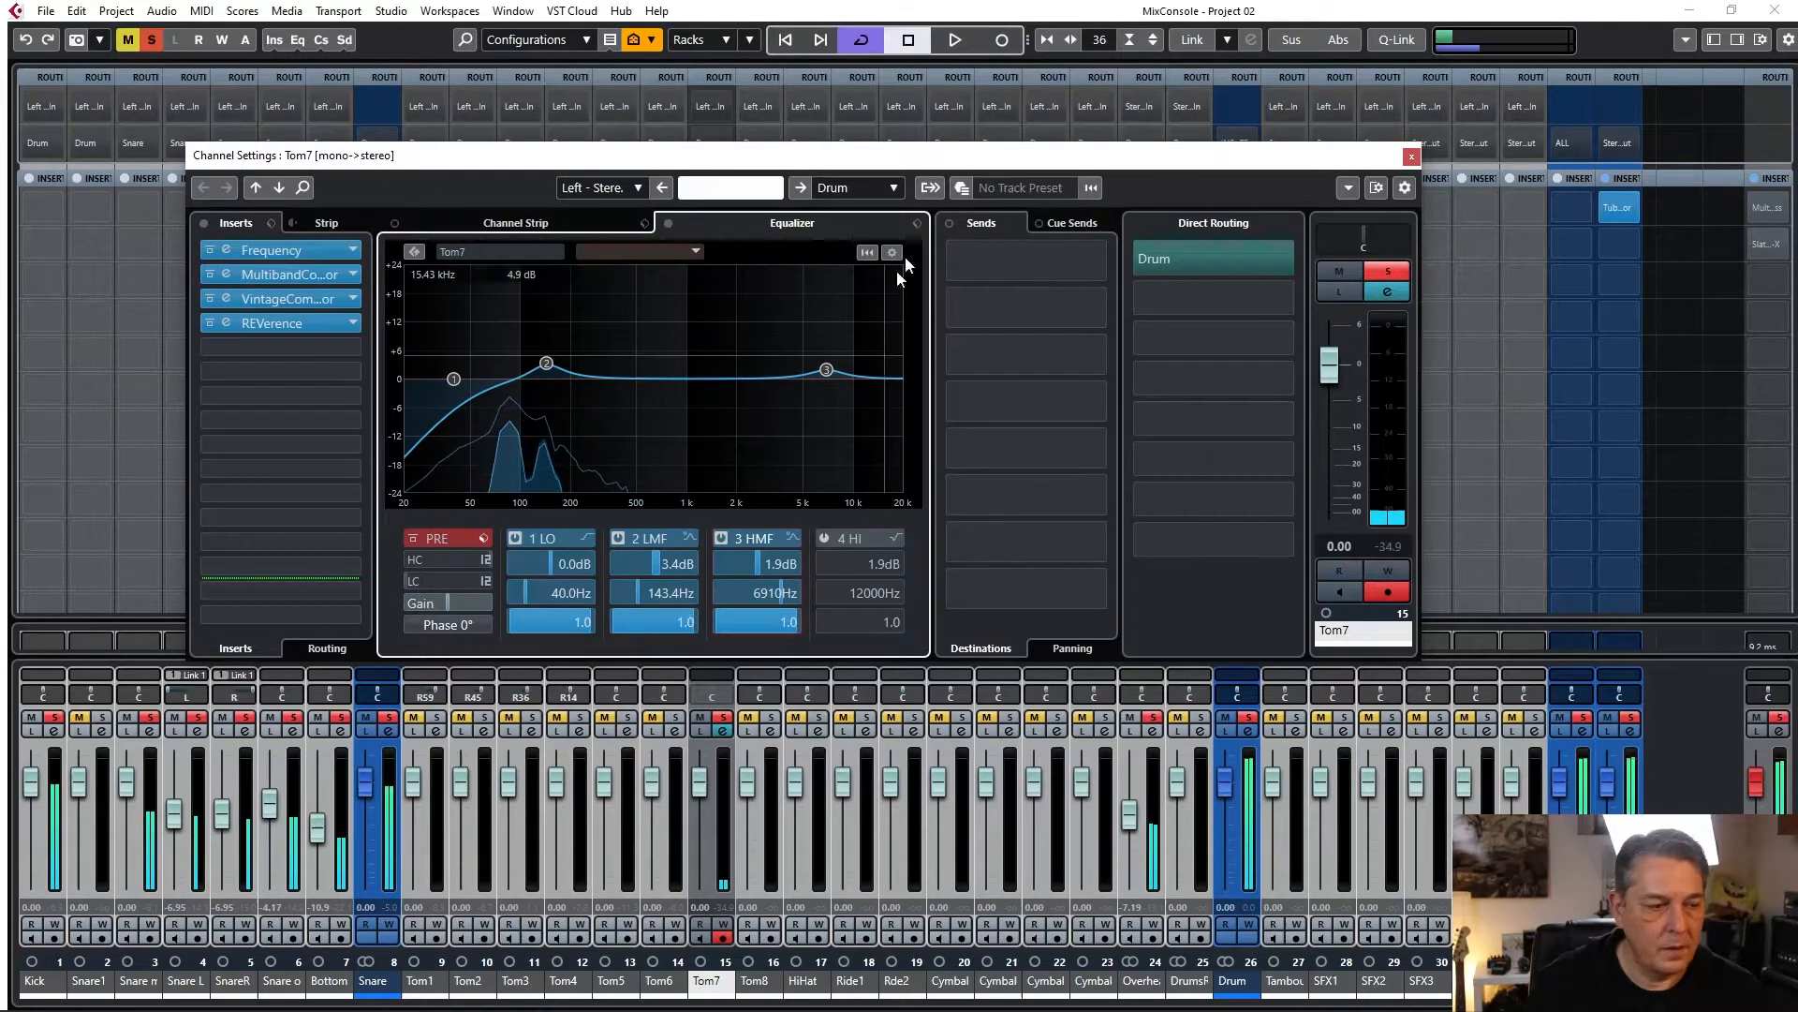
Close Tom7's channel settings, return to the project window and audition the loop moved over Tom7's hit around bar 84.
key("F3")
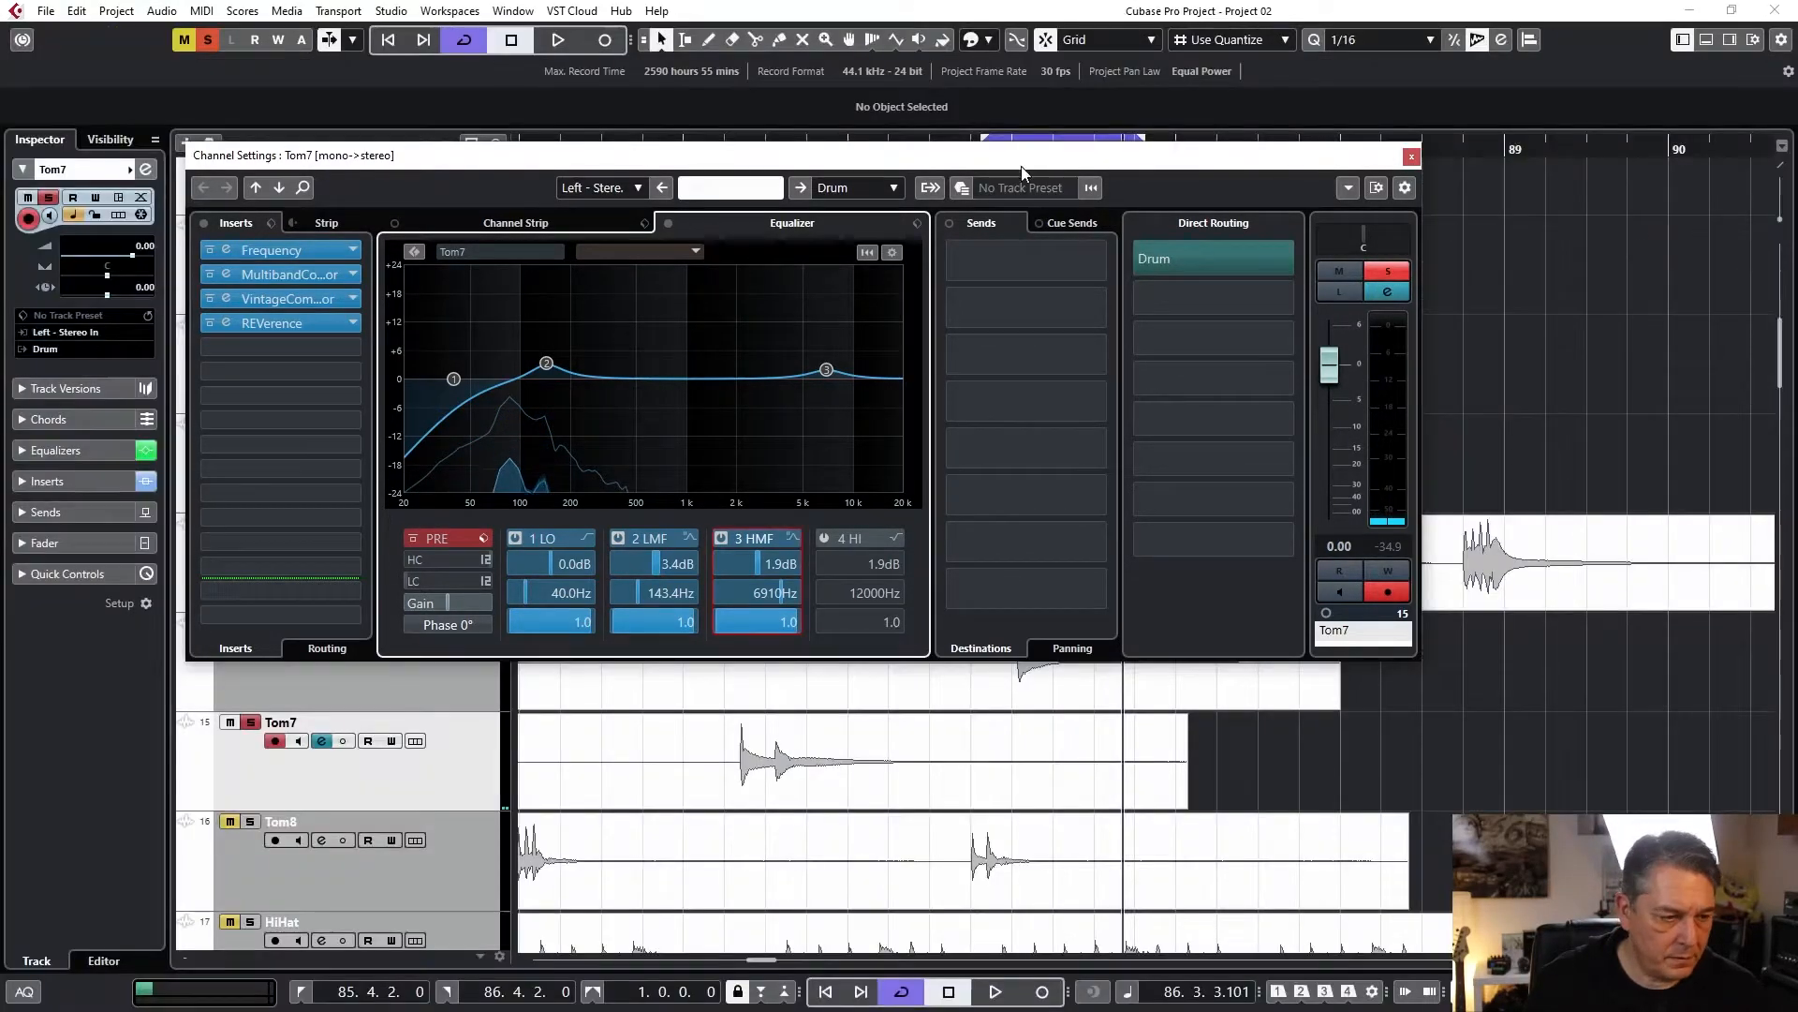
left_click(1412, 157)
left_click_drag(915, 153, 911, 128)
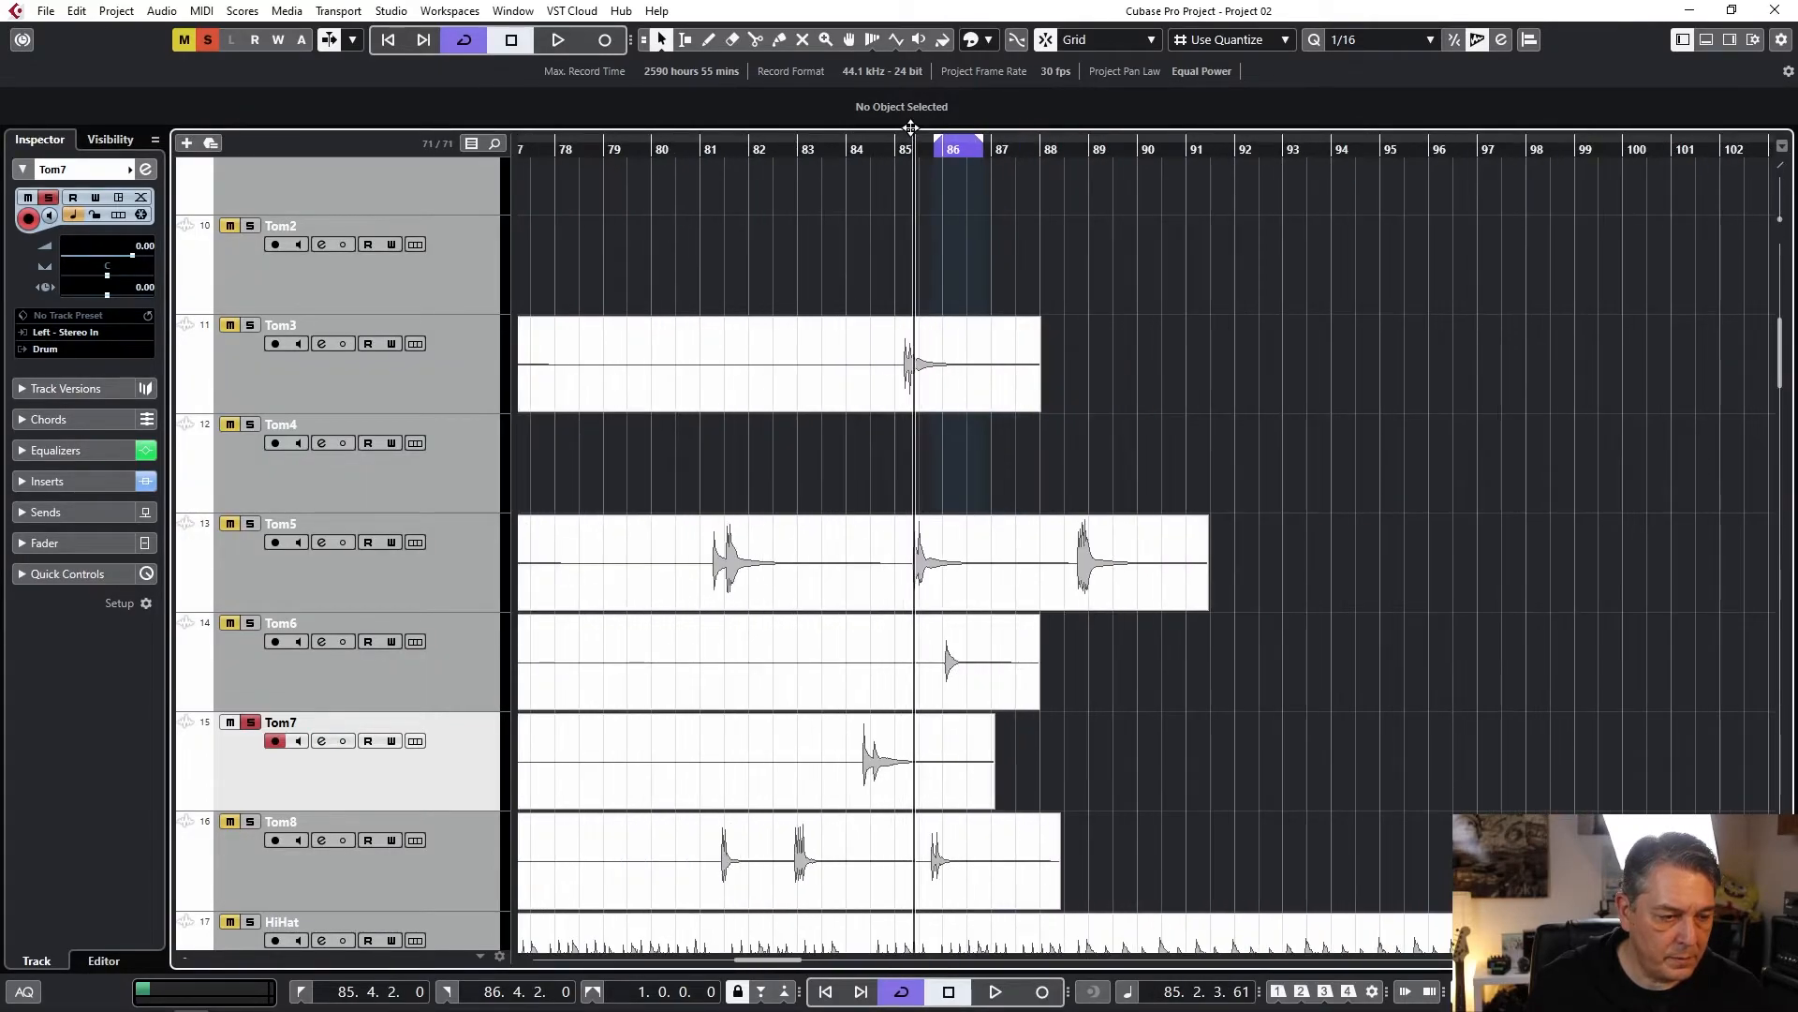
scroll(916, 356, "down", 3)
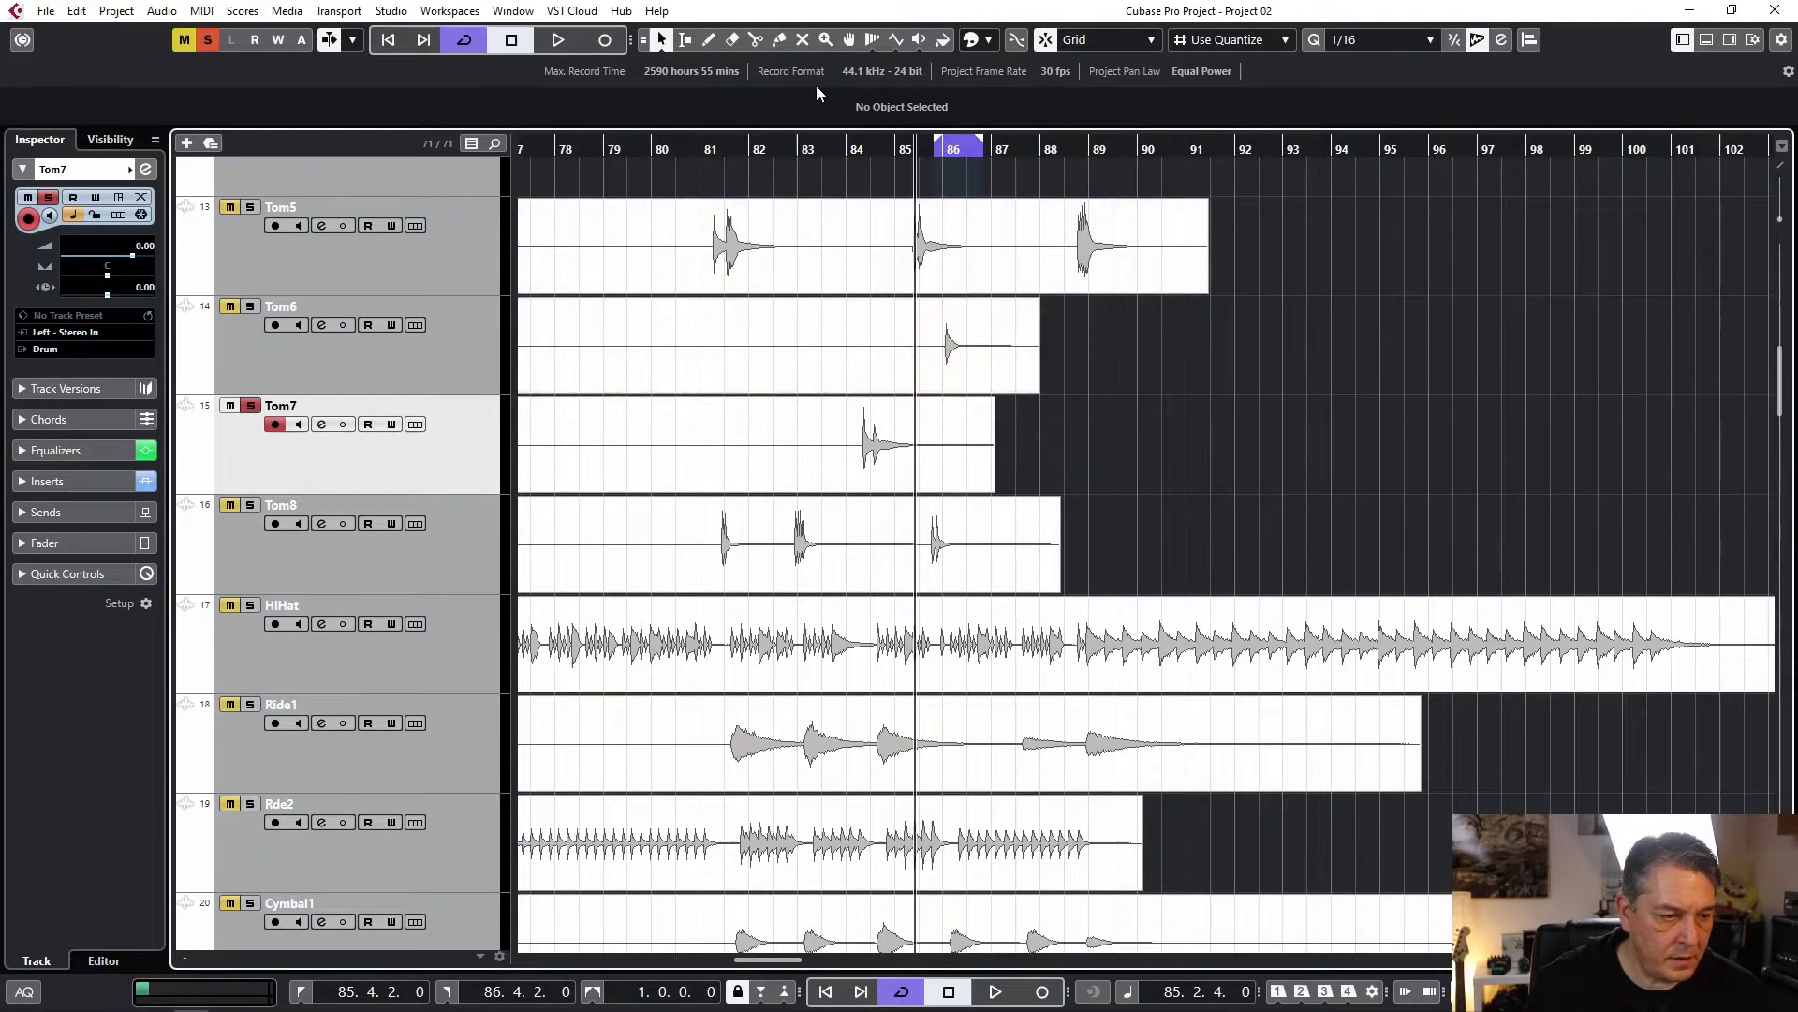
left_click(869, 150)
left_click(870, 141)
left_click_drag(877, 138, 840, 148)
key("space")
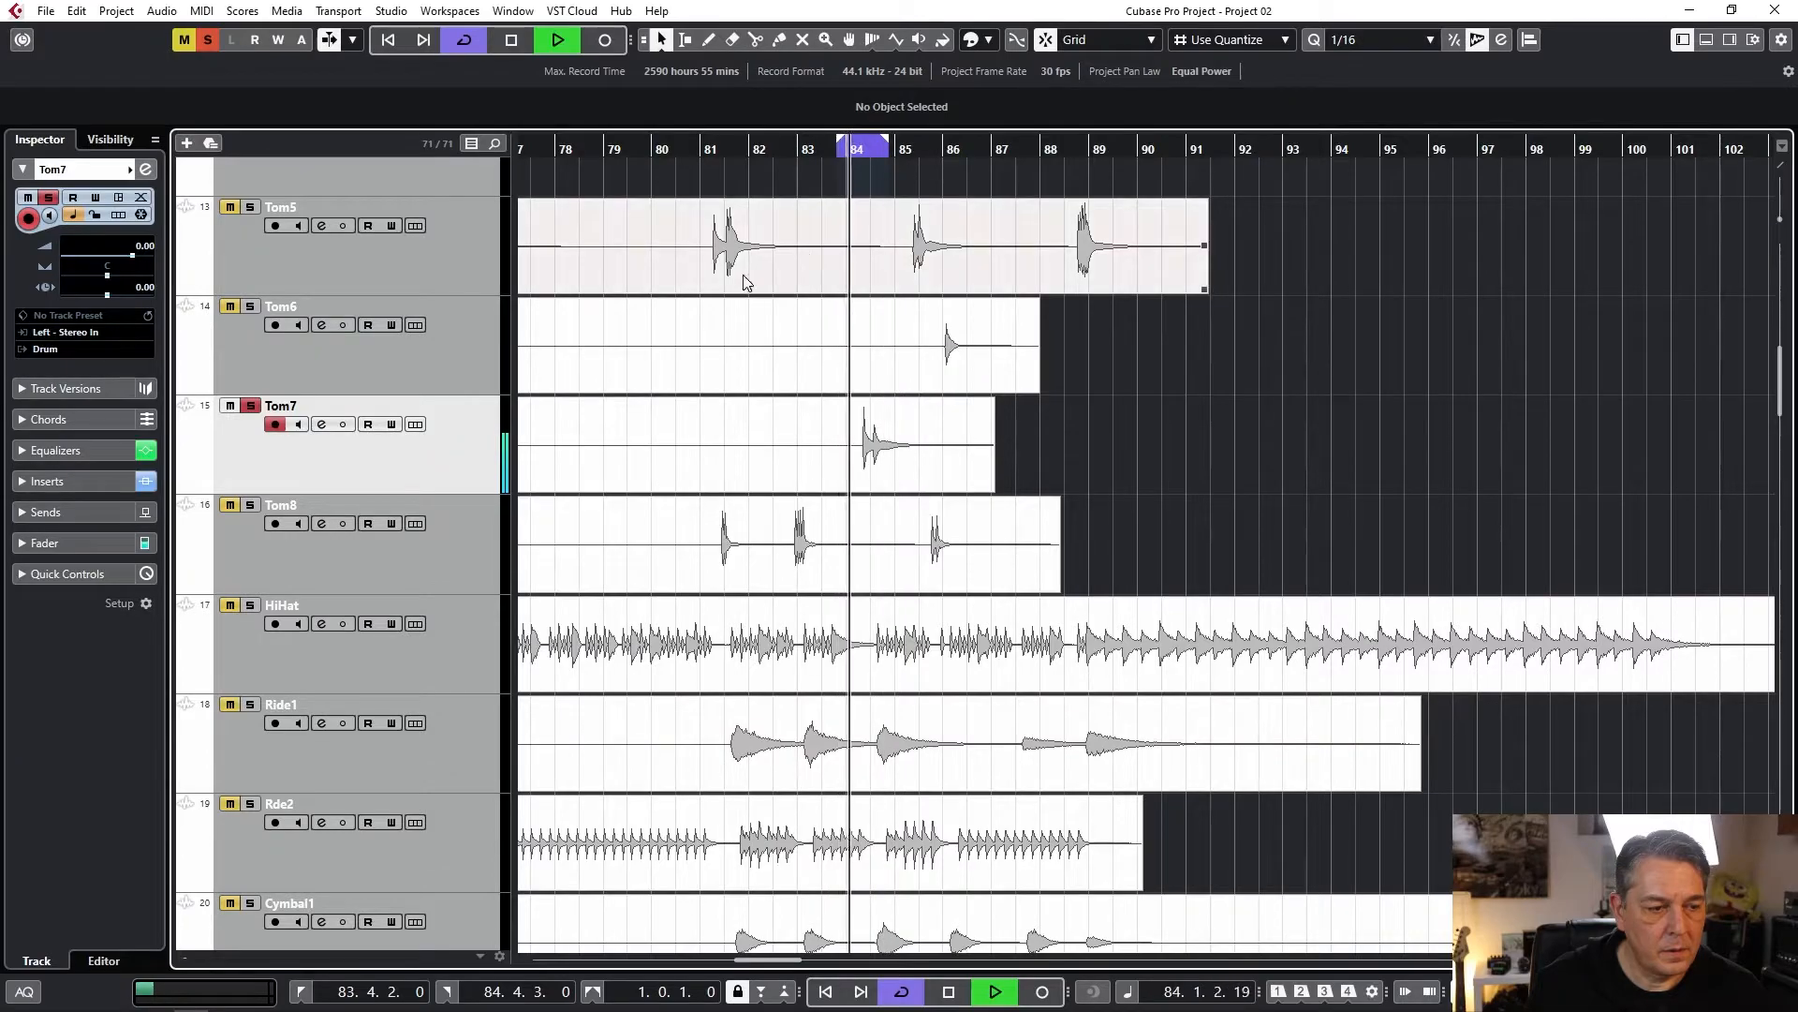
key("space")
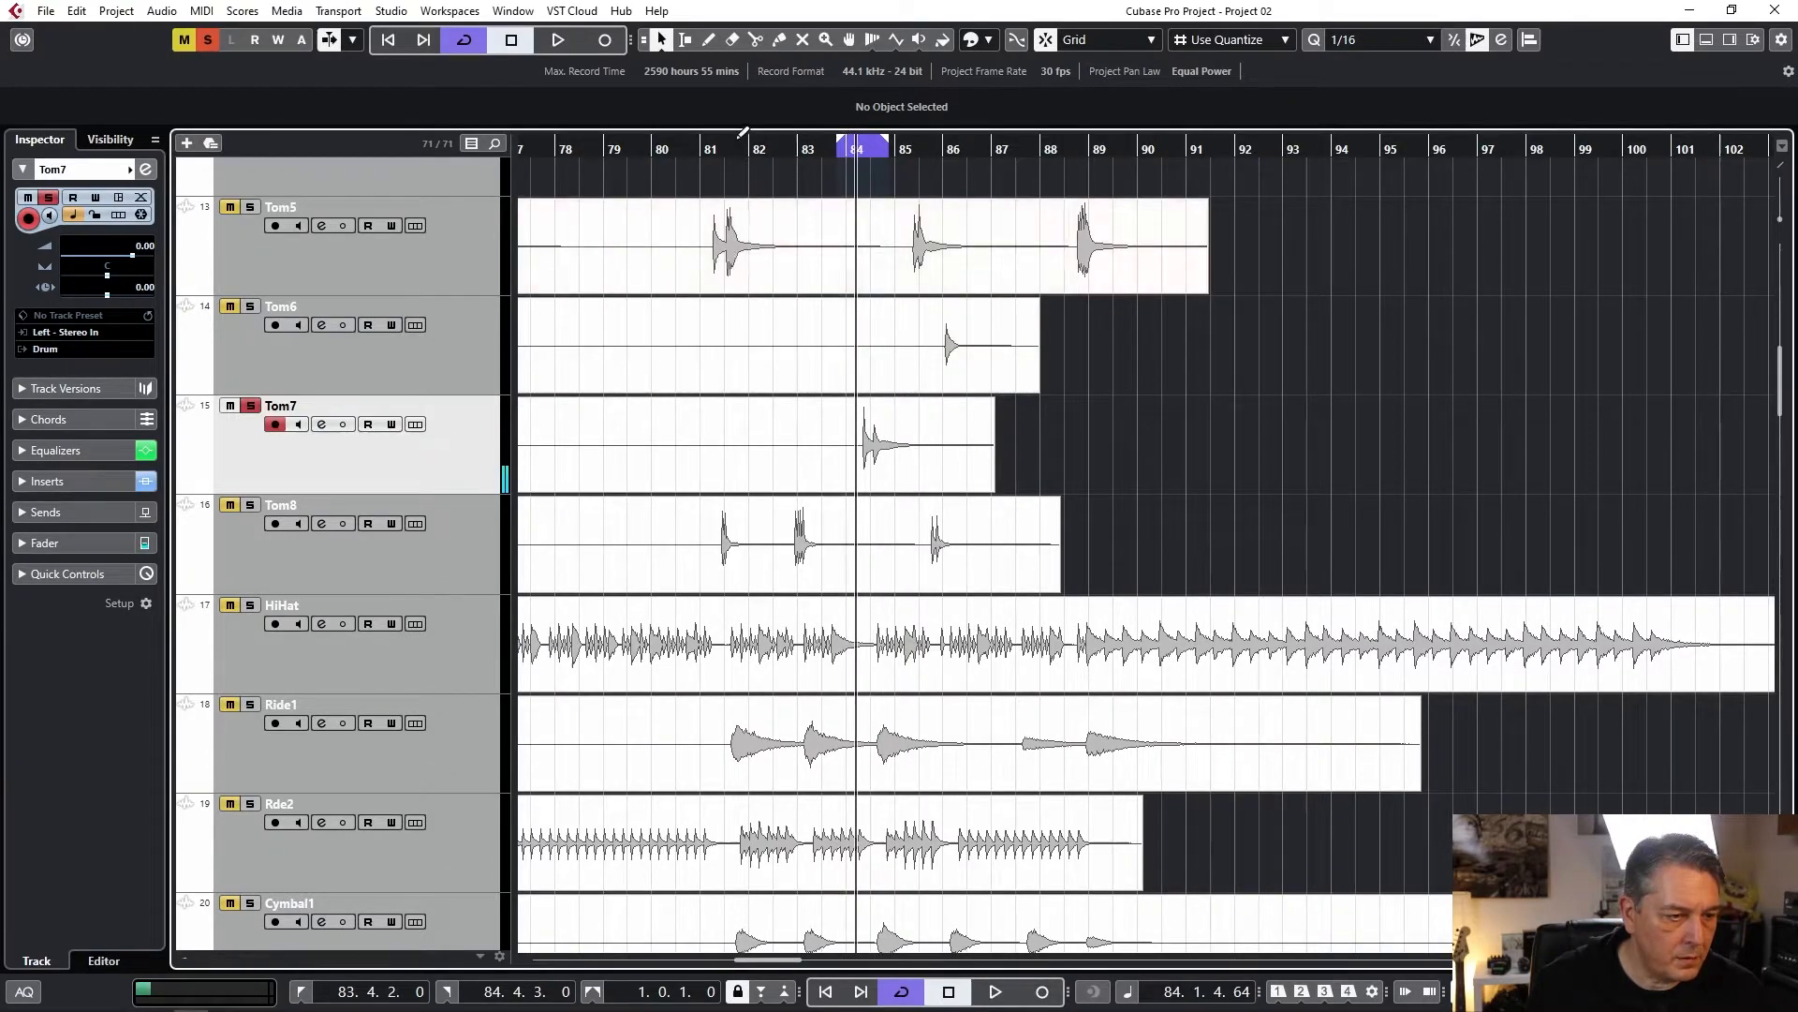
Set the loop around Tom7's hit from 69.1.3 to 69.4.4 and audition it.
left_click_drag(730, 153, 827, 317)
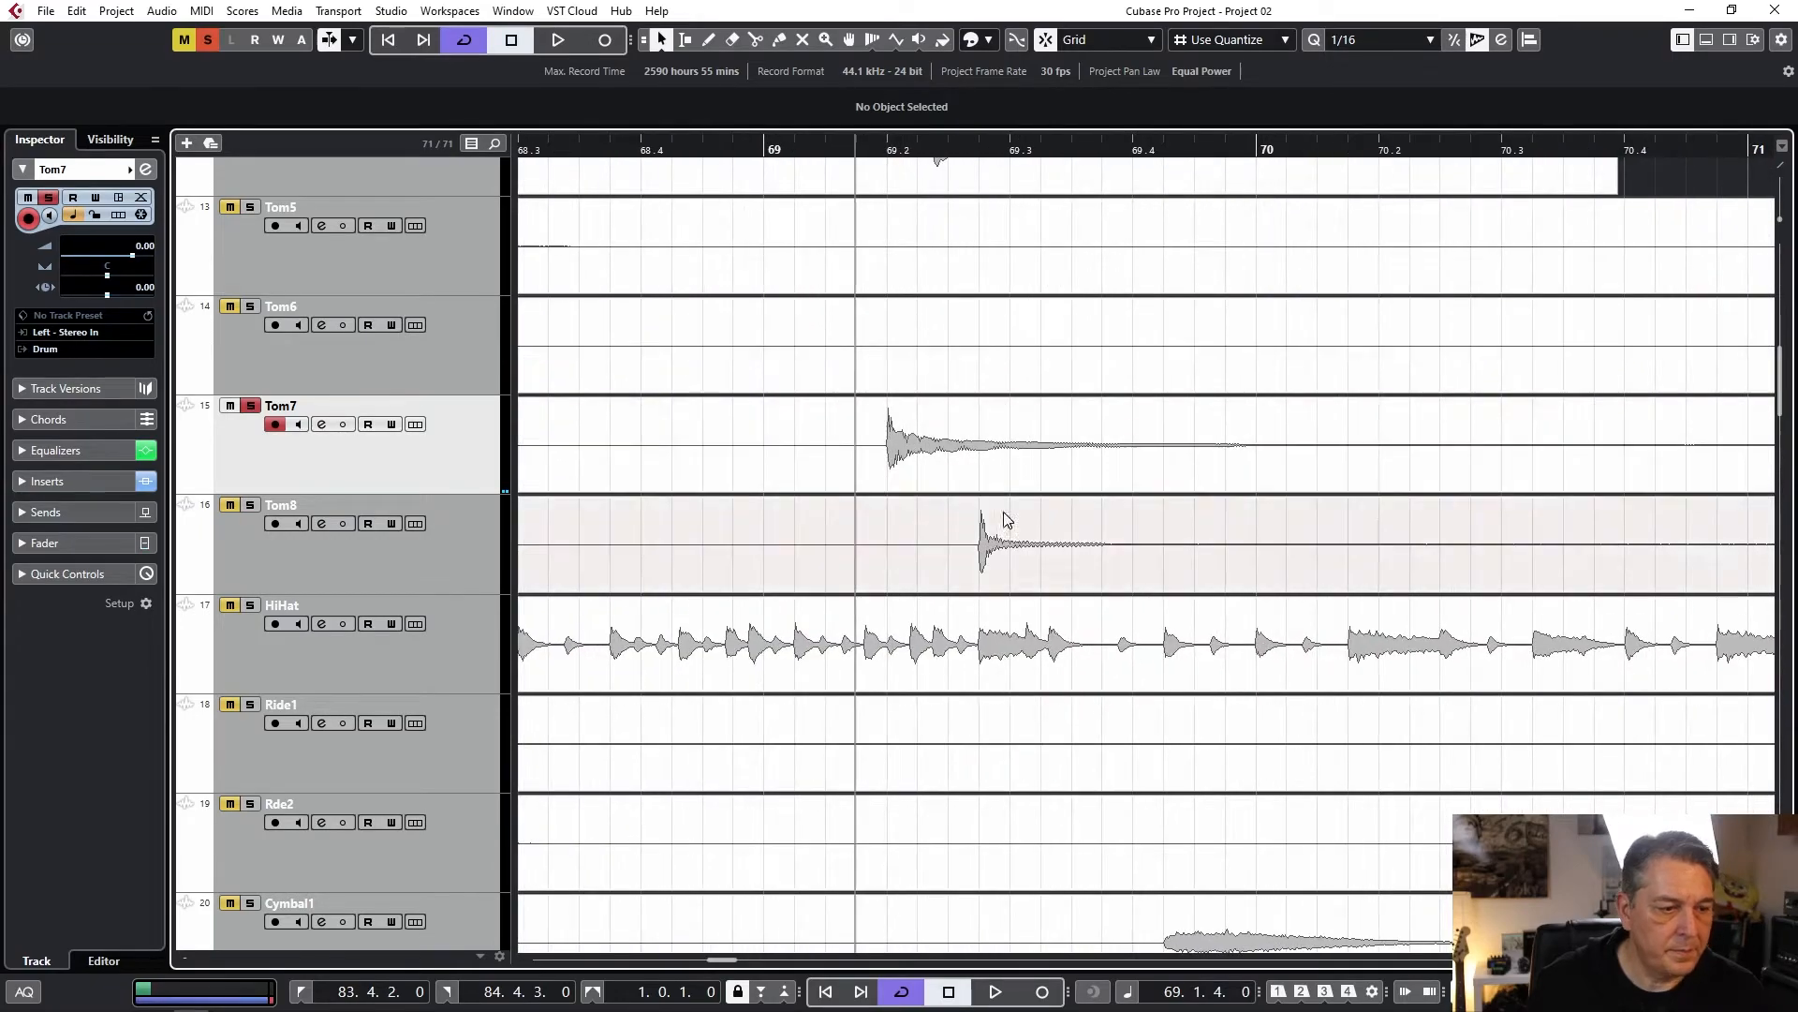
key("space")
key("space")
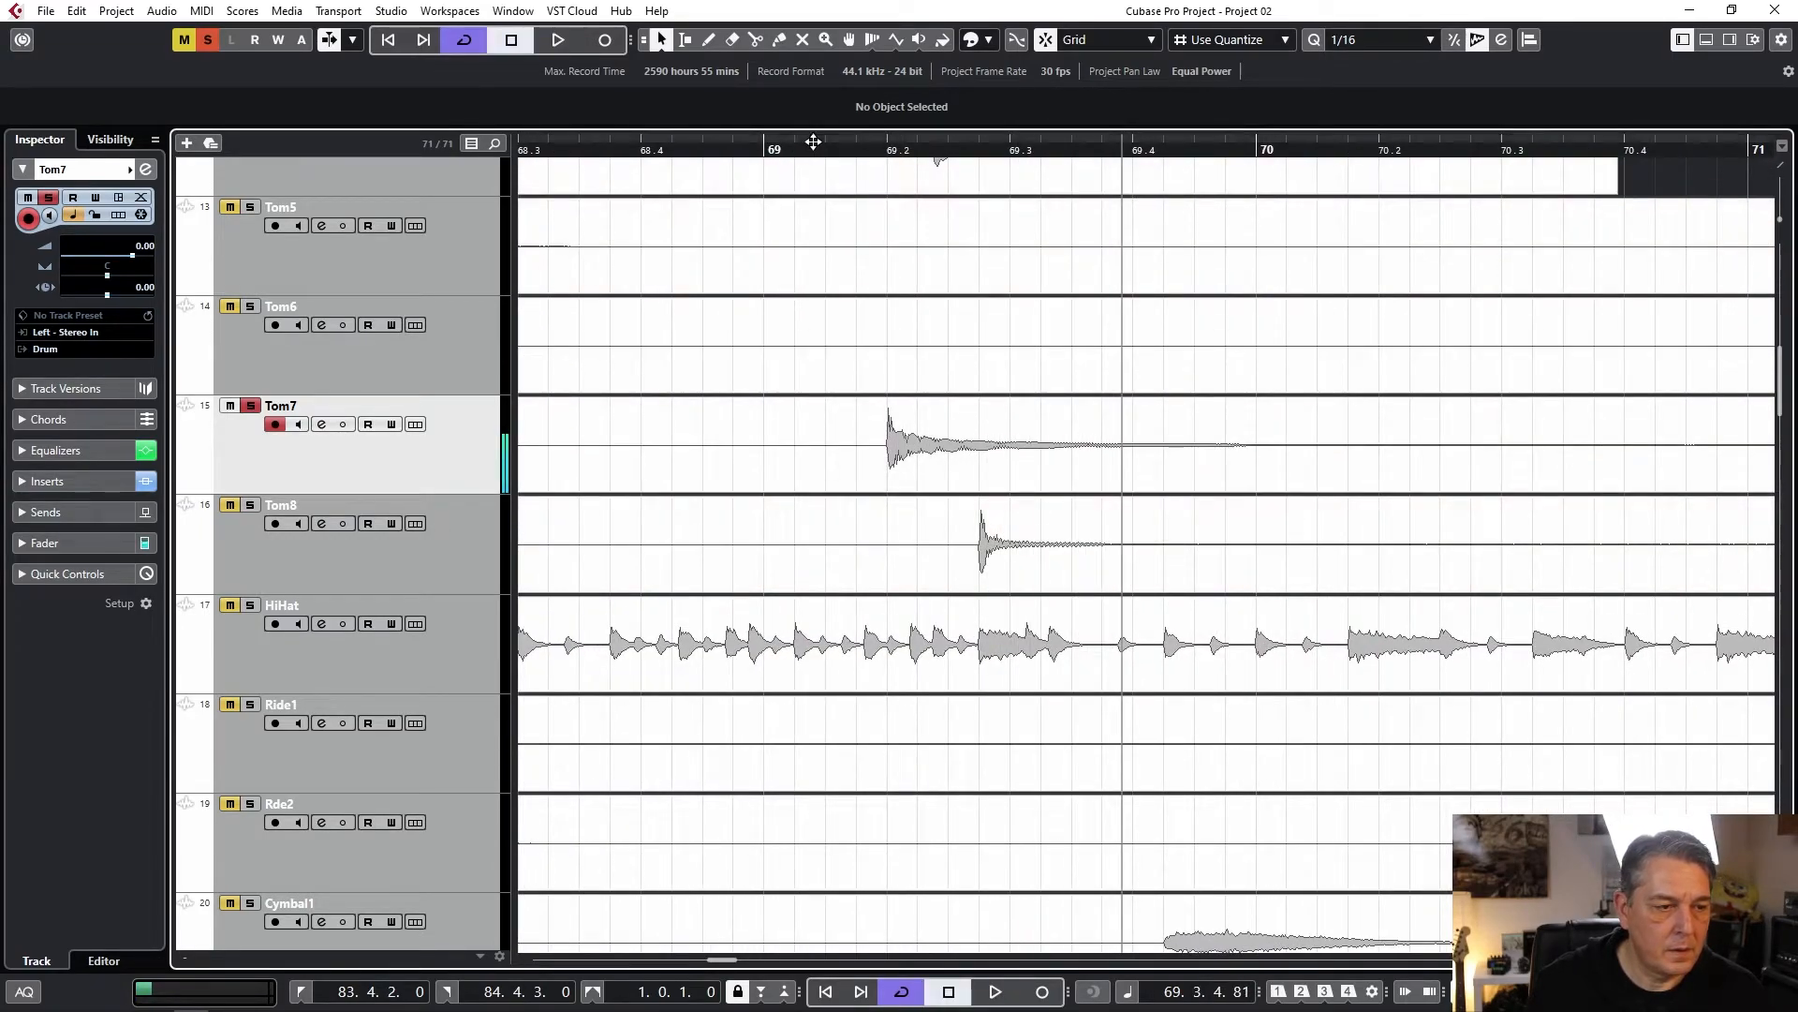
left_click_drag(829, 140, 1224, 141)
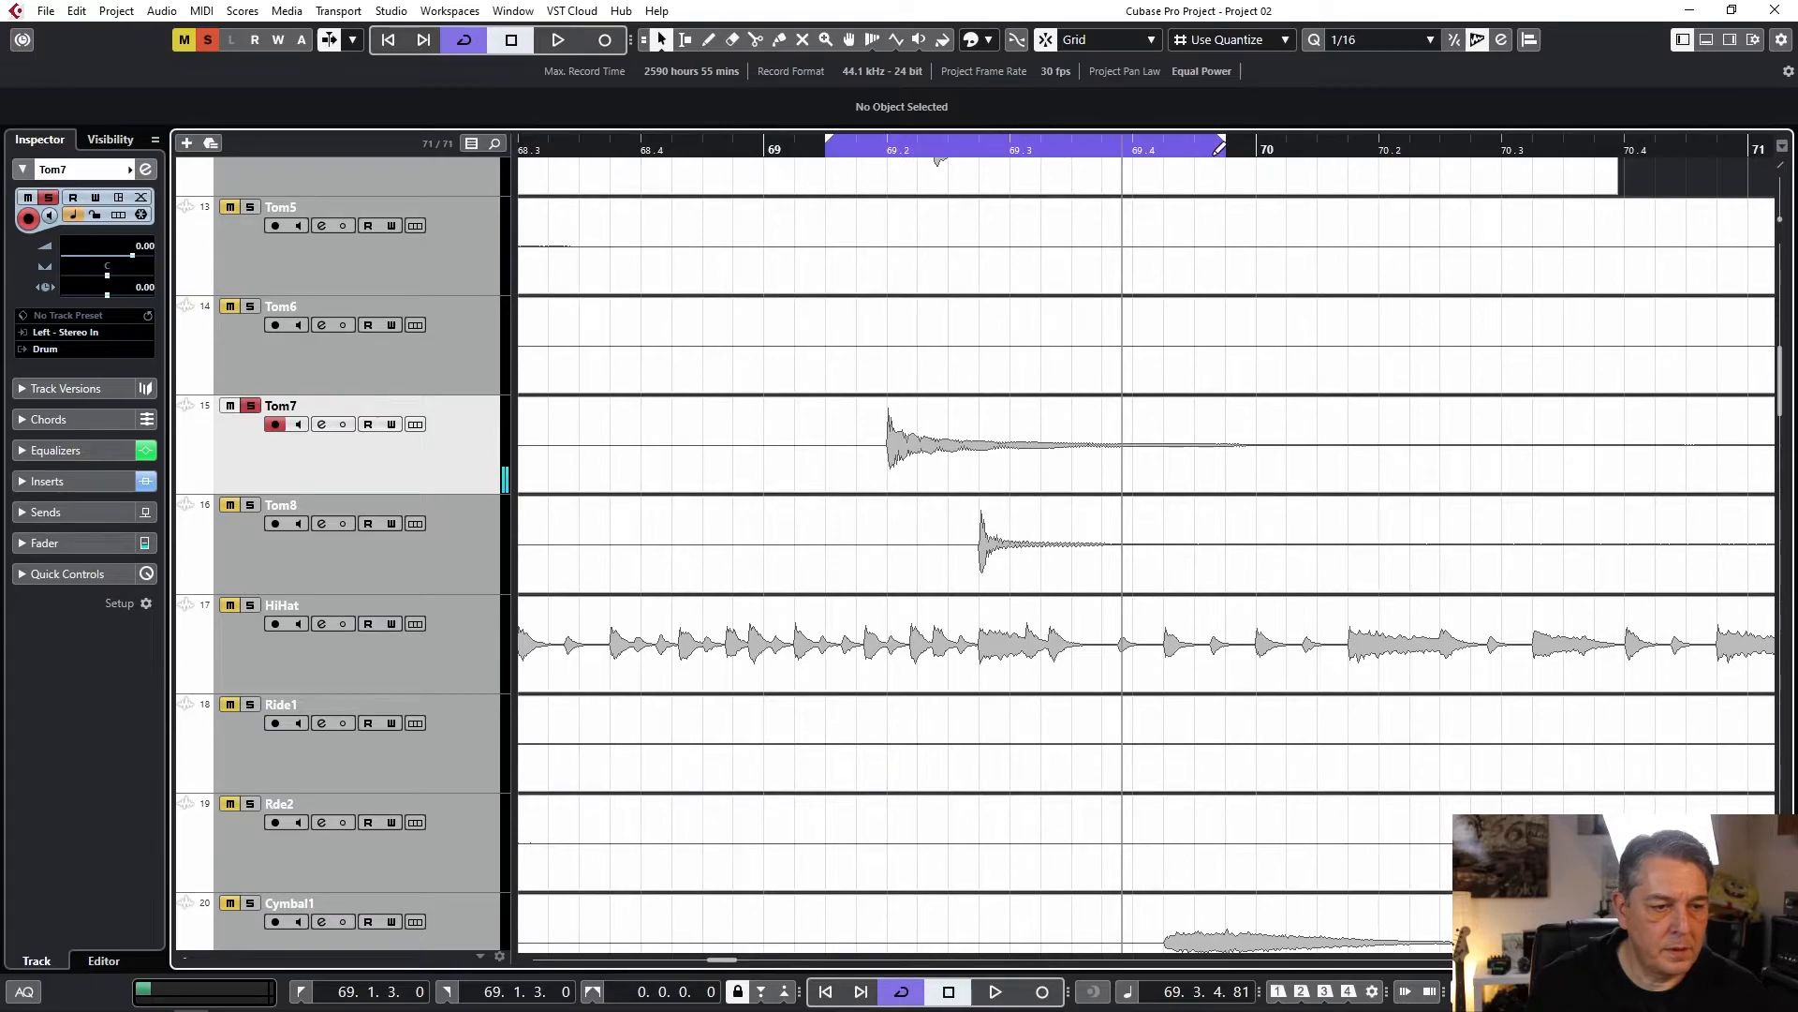
key("space")
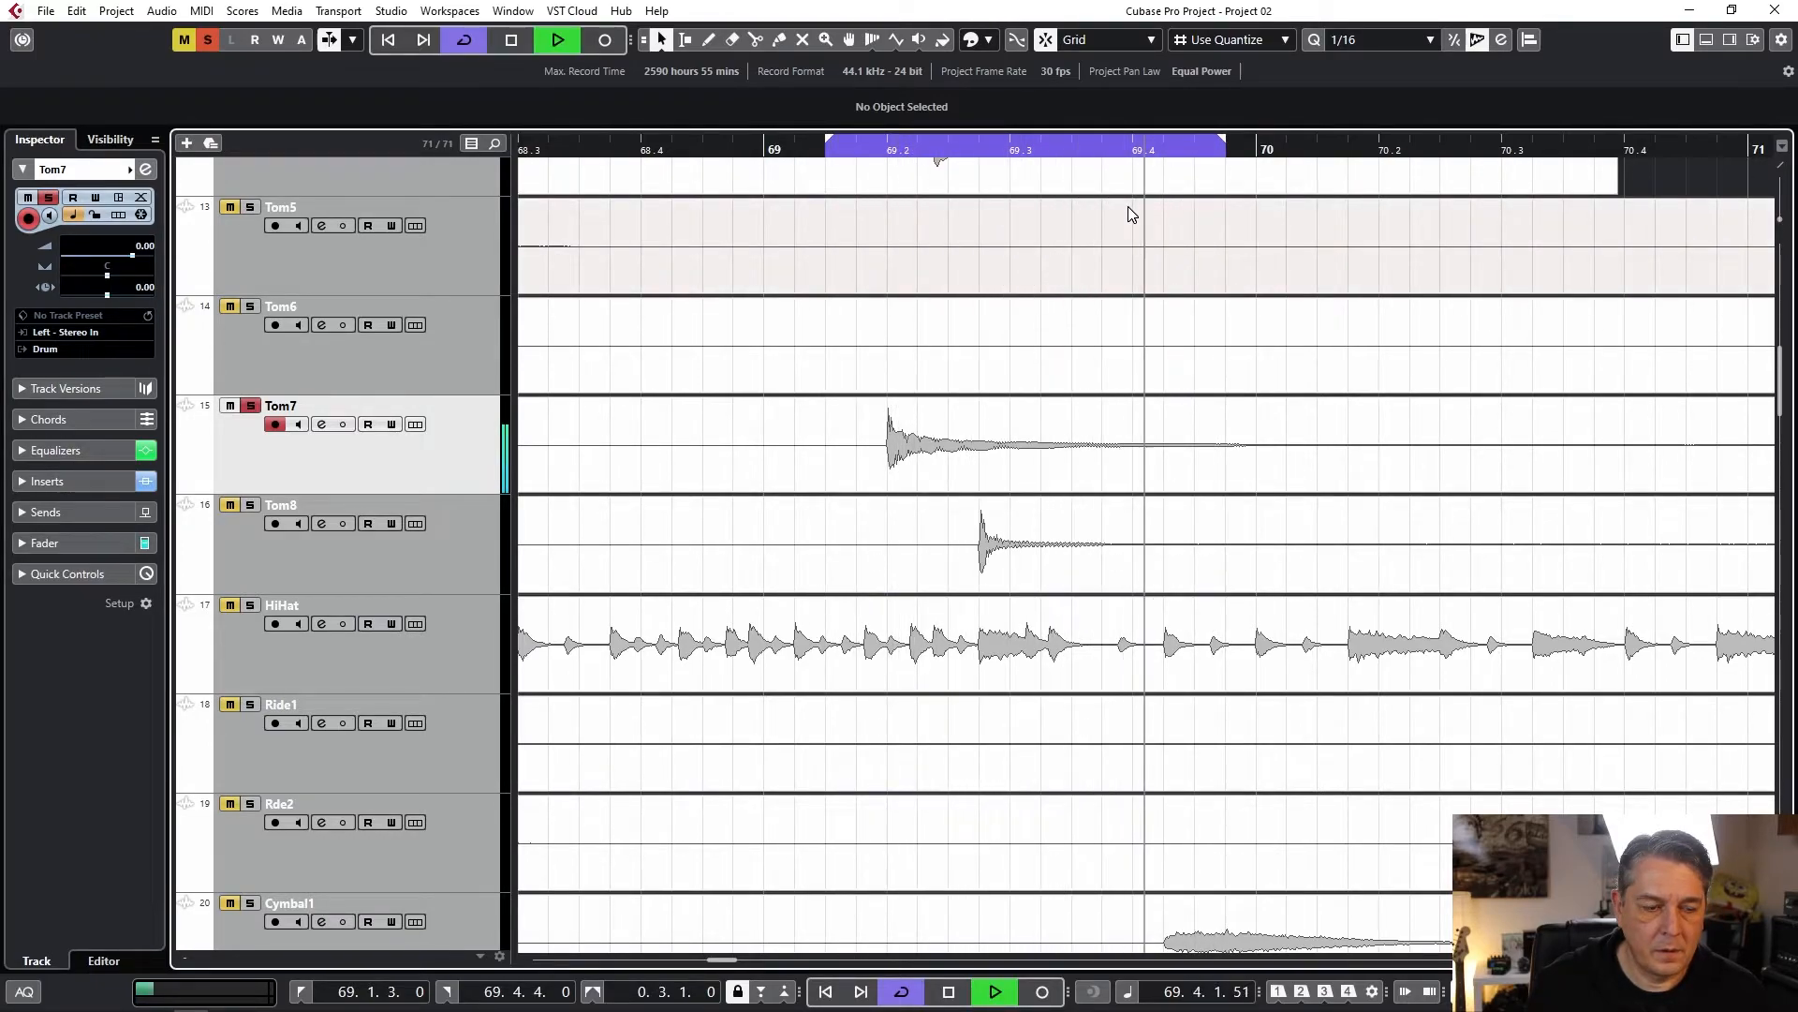
key("space")
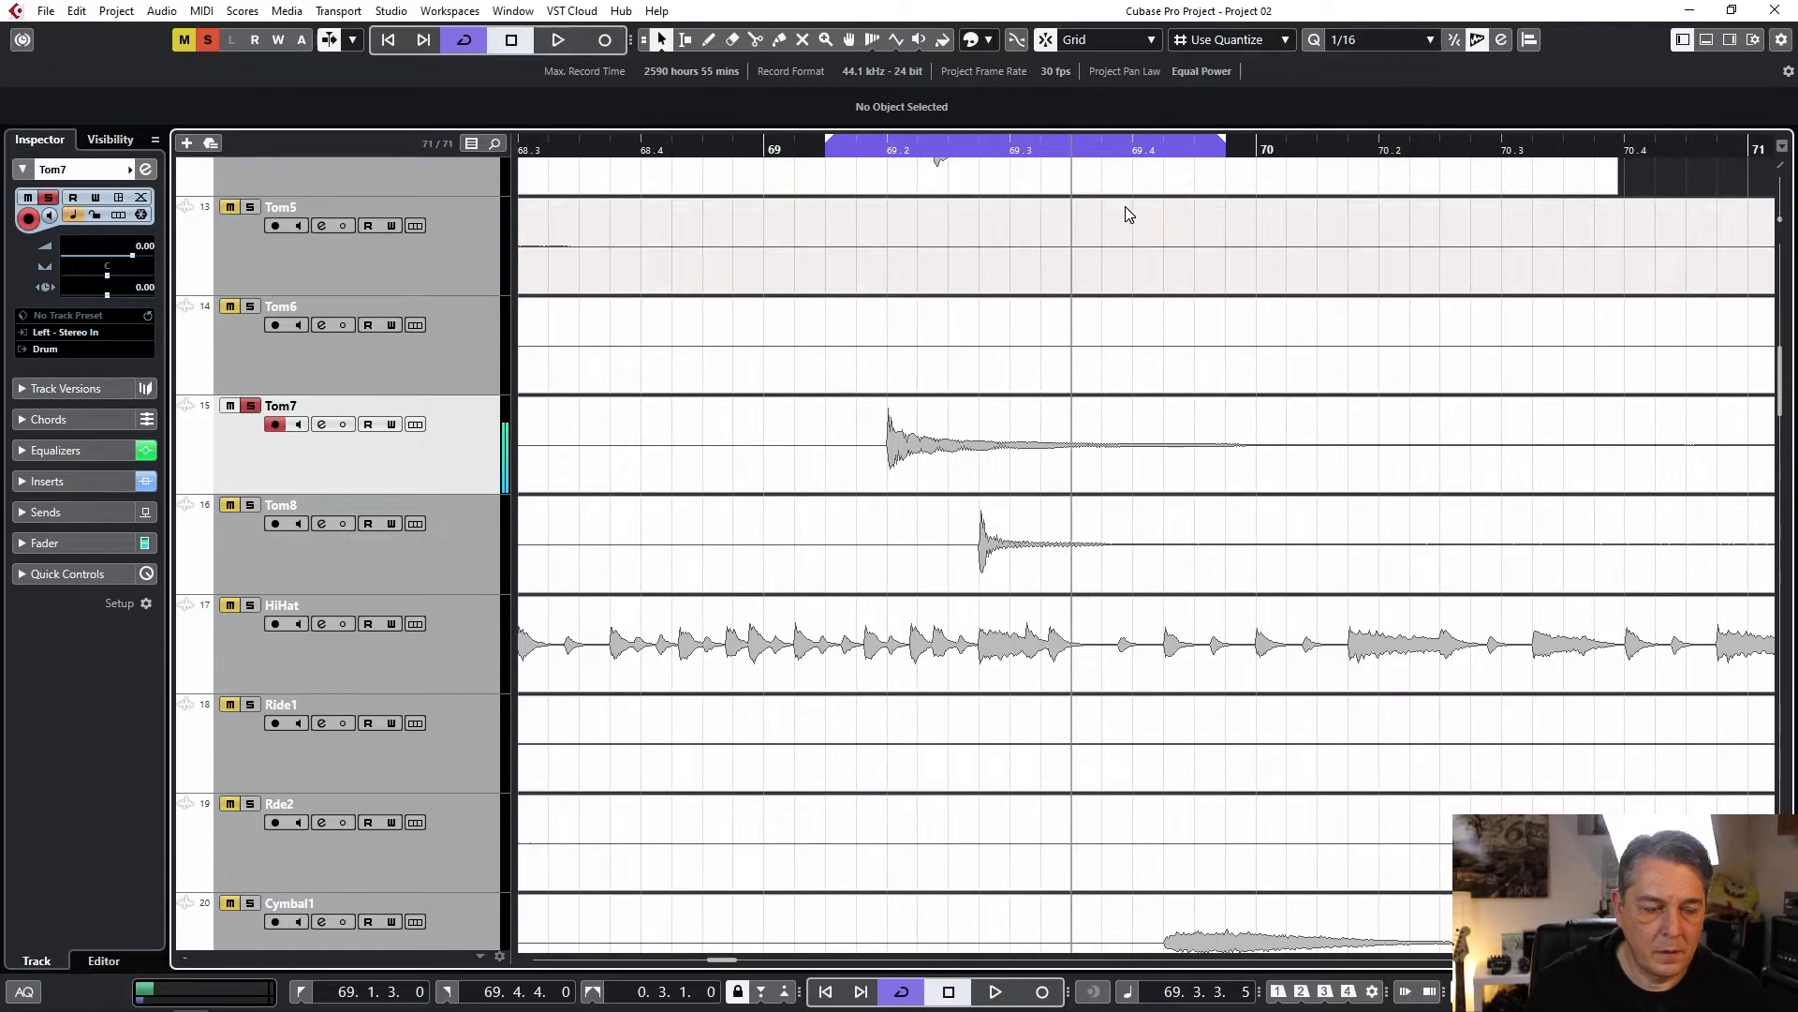
Solo Tom8 in place of Tom7 and open Tom8's channel settings in the MixConsole.
left_click(250, 505)
left_click(250, 406)
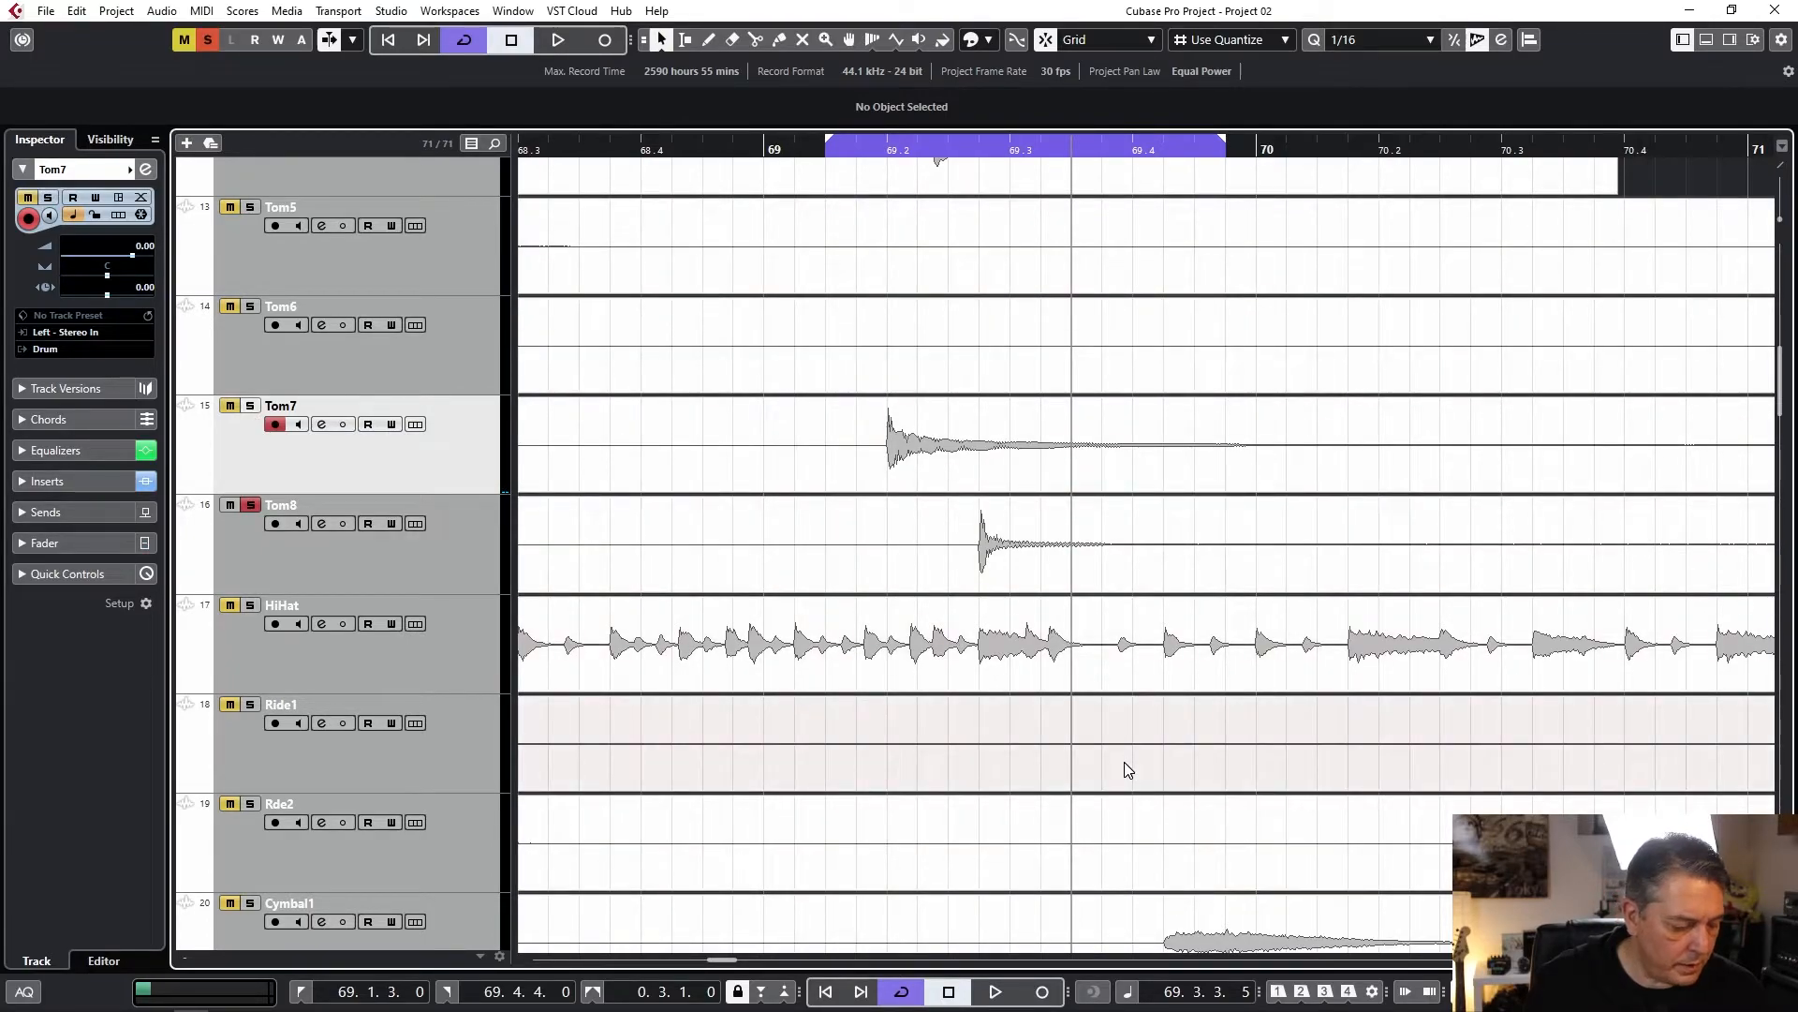
key("F3")
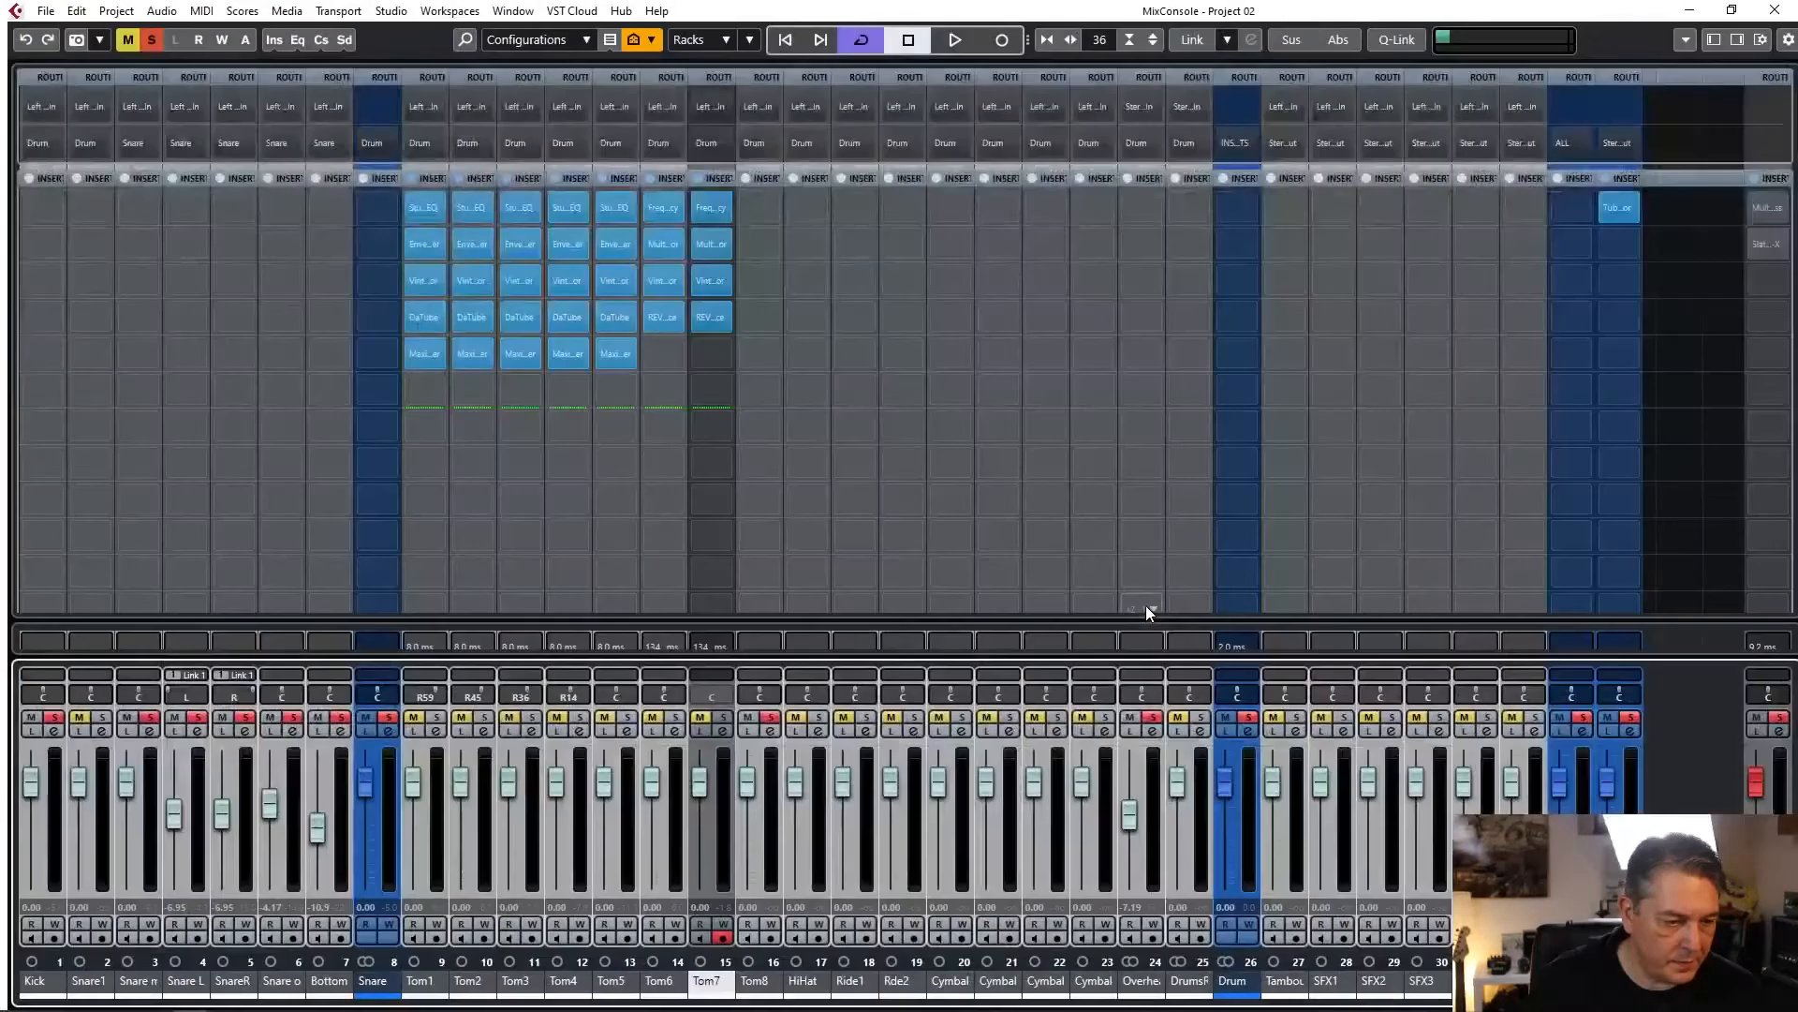
left_click(817, 730)
left_click(815, 728)
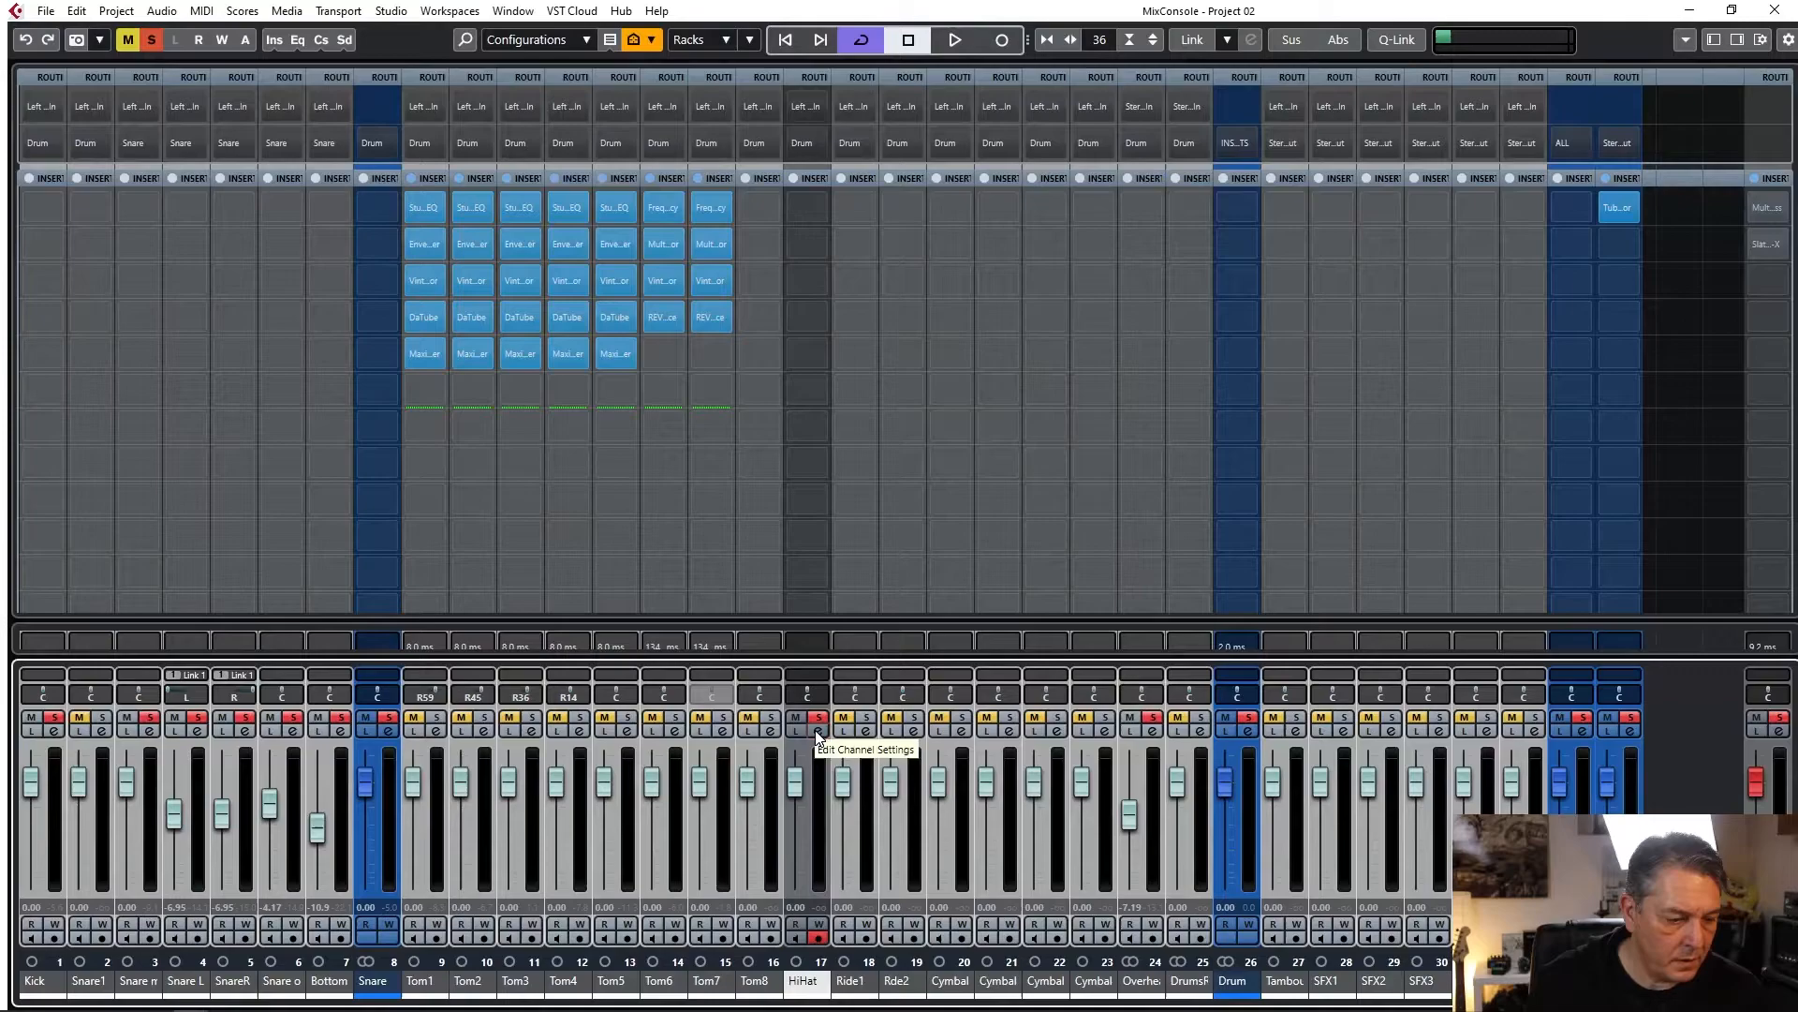
left_click(769, 731)
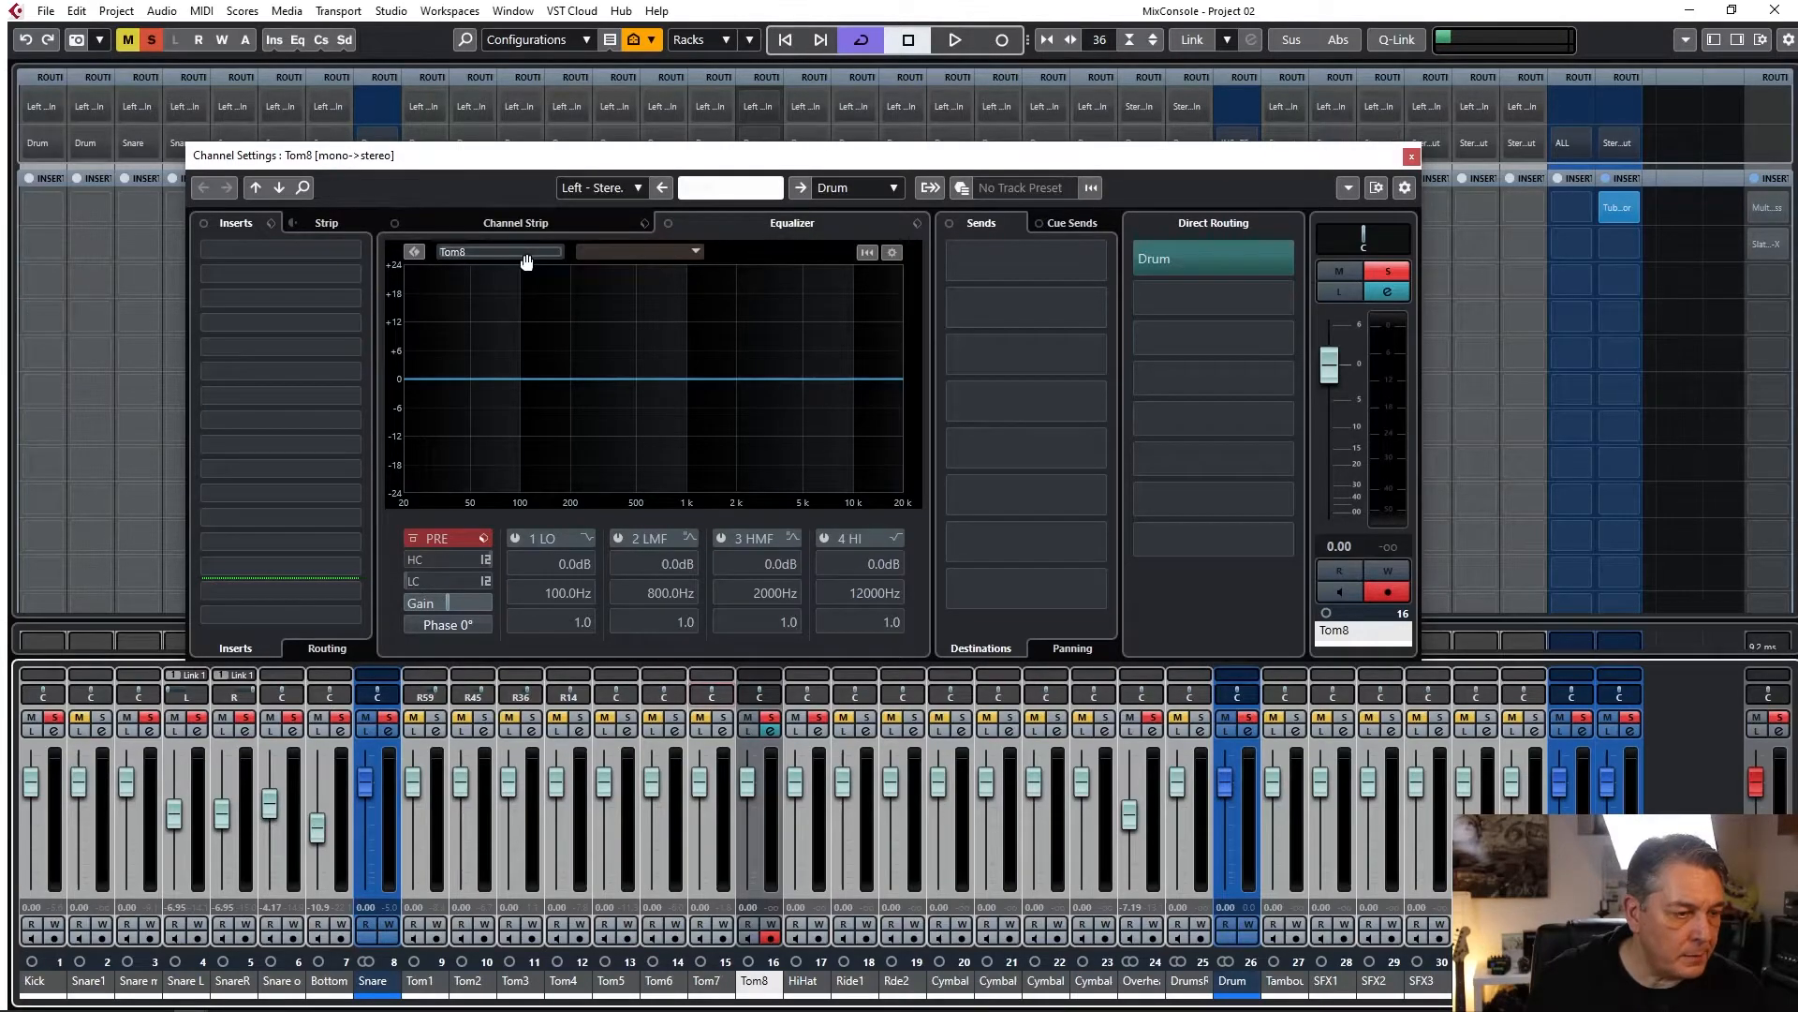
Load the Big Toms FX chain preset into Tom8's inserts.
left_click(270, 223)
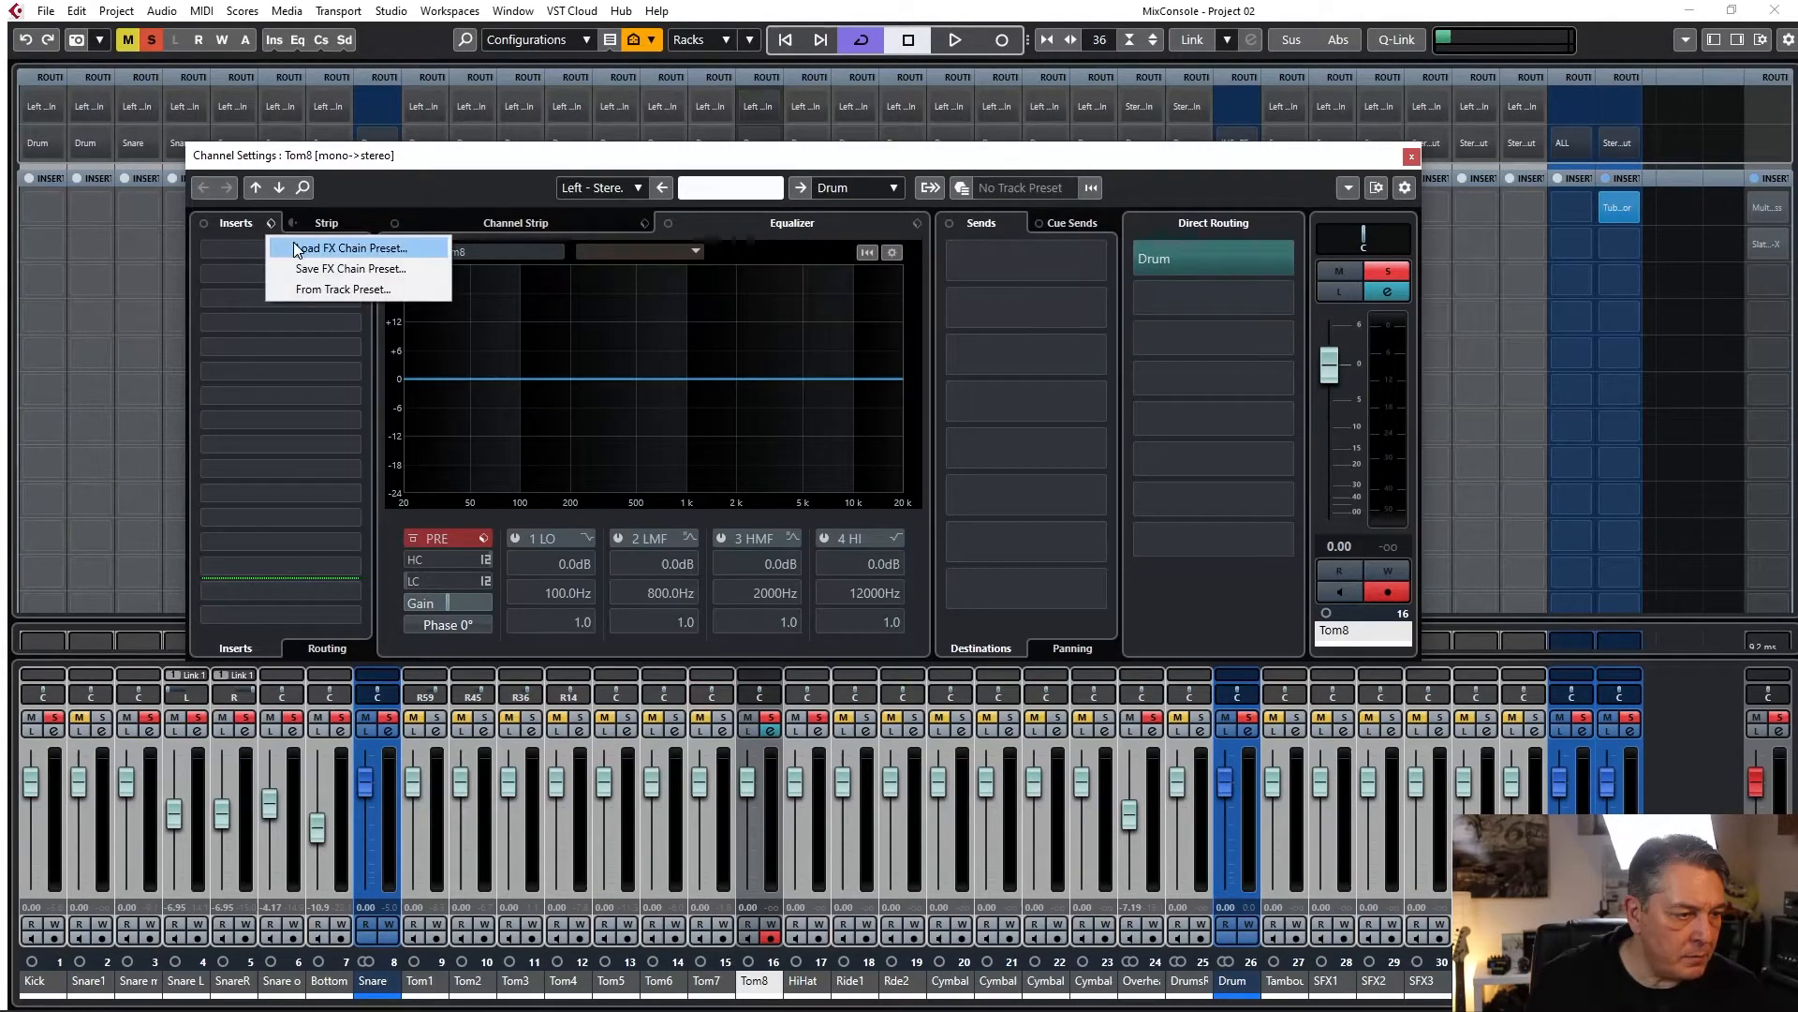
left_click(295, 243)
double_click(766, 423)
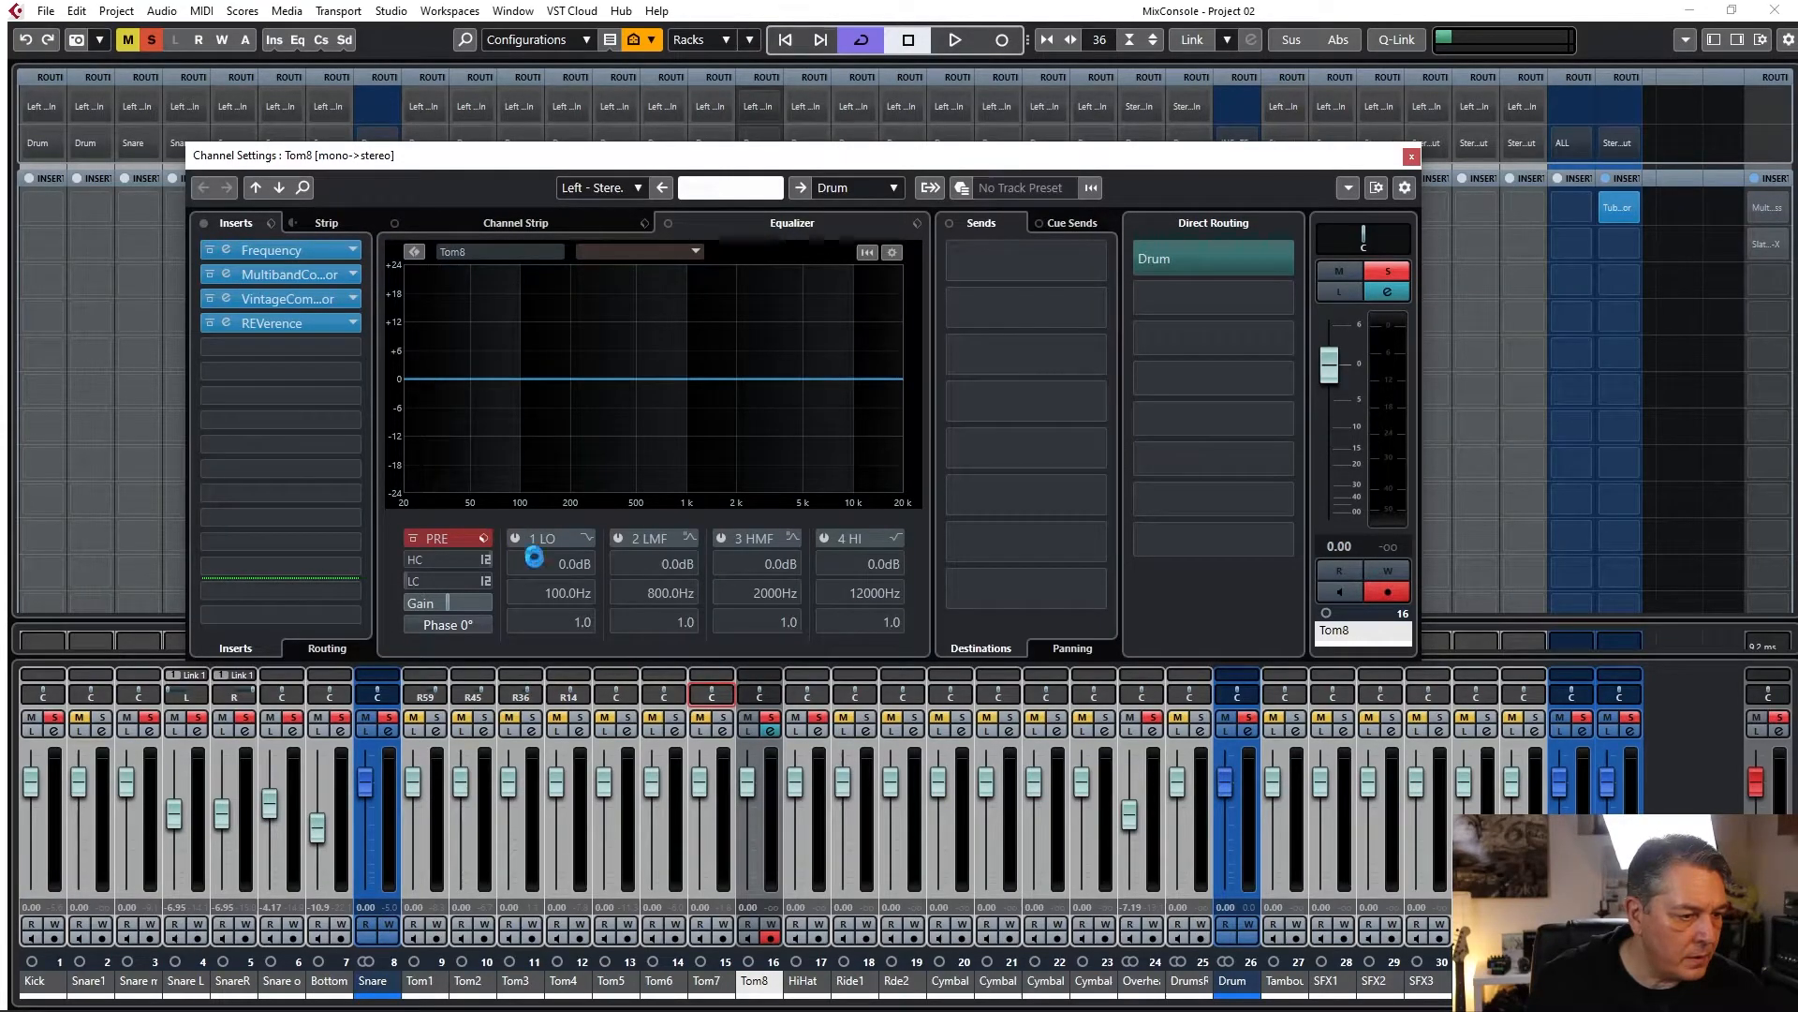
Enable Tom8's 1 LO equalizer band as a High Pass I filter at 30 Hz.
left_click(558, 594)
double_click(558, 593)
type("80")
key("Return")
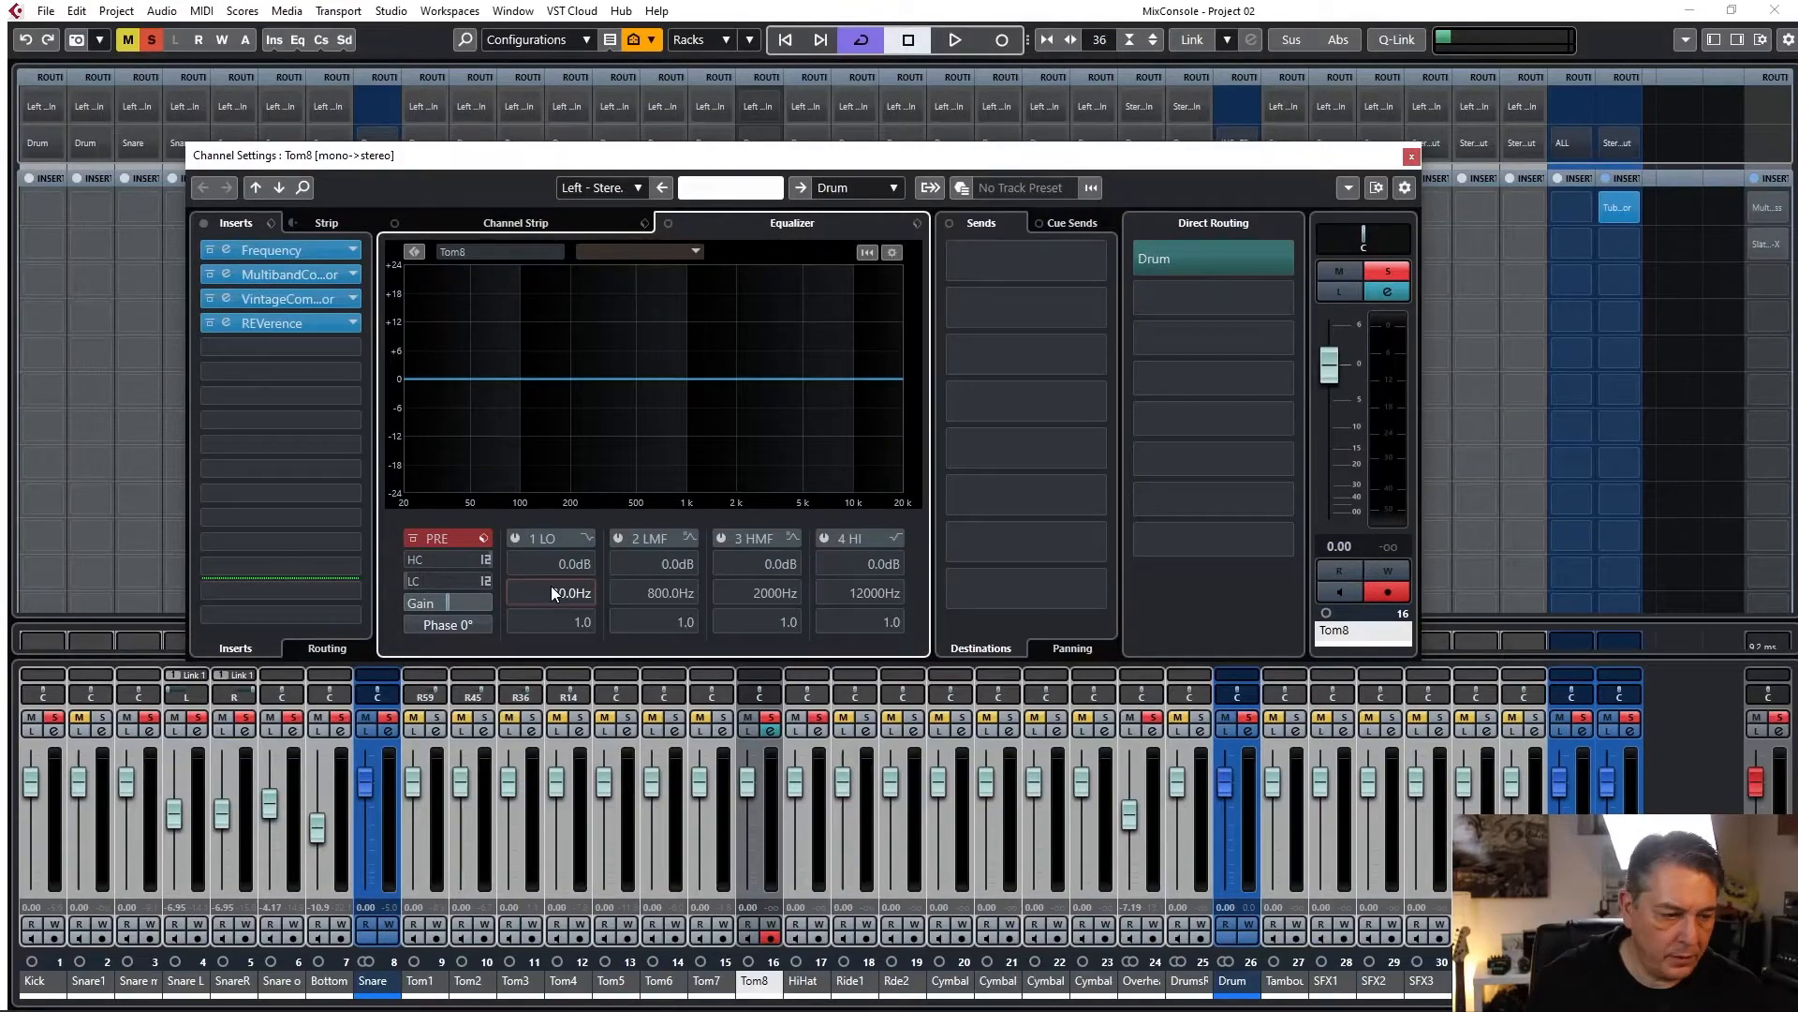
left_click(513, 539)
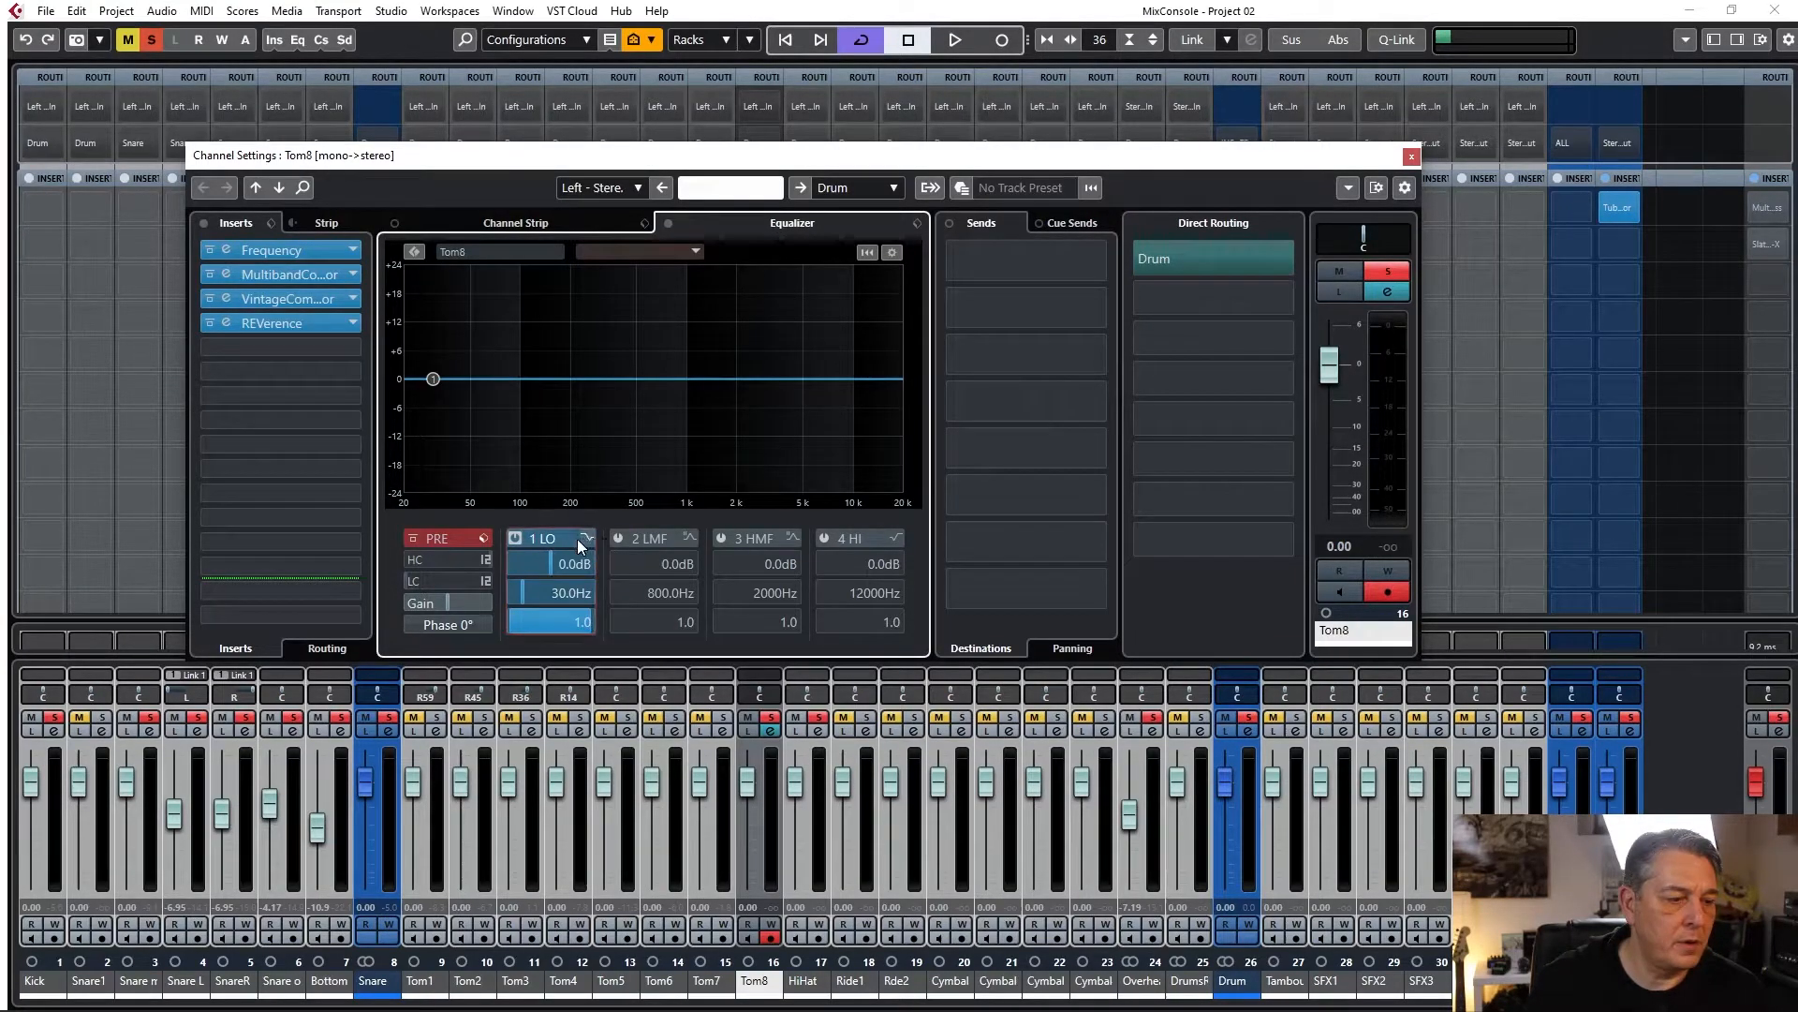
left_click(586, 539)
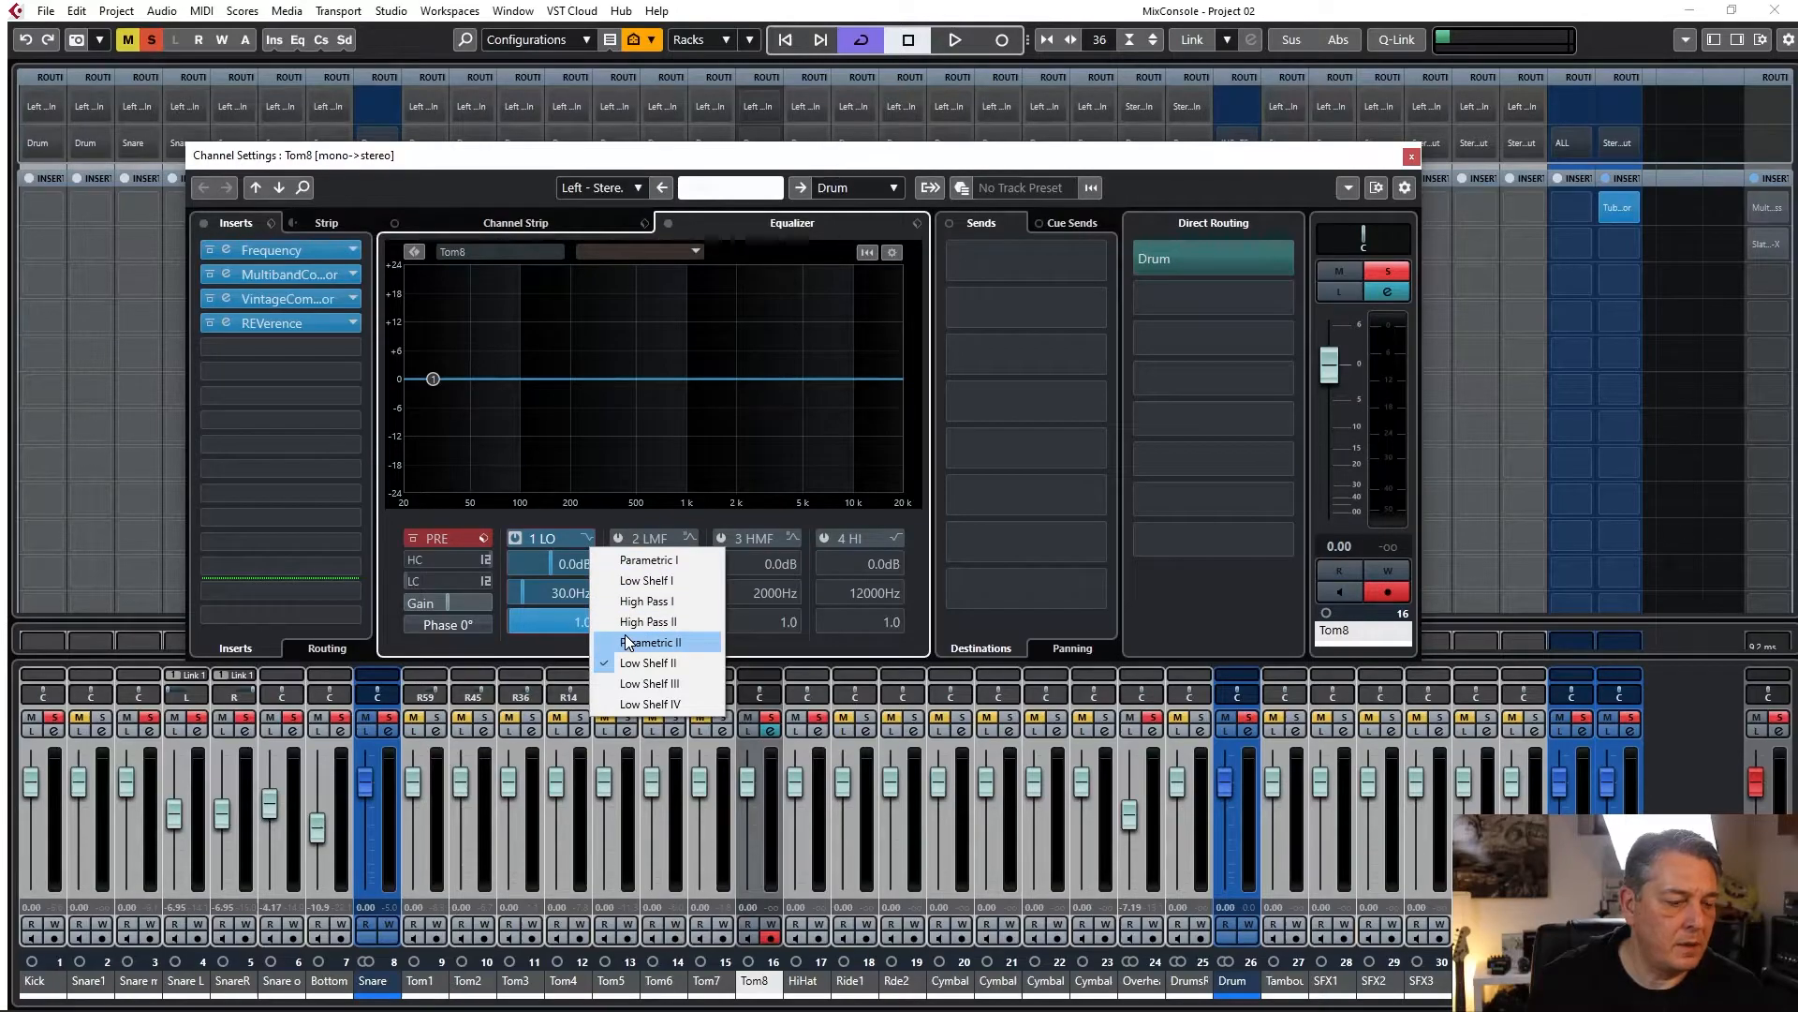
left_click(638, 604)
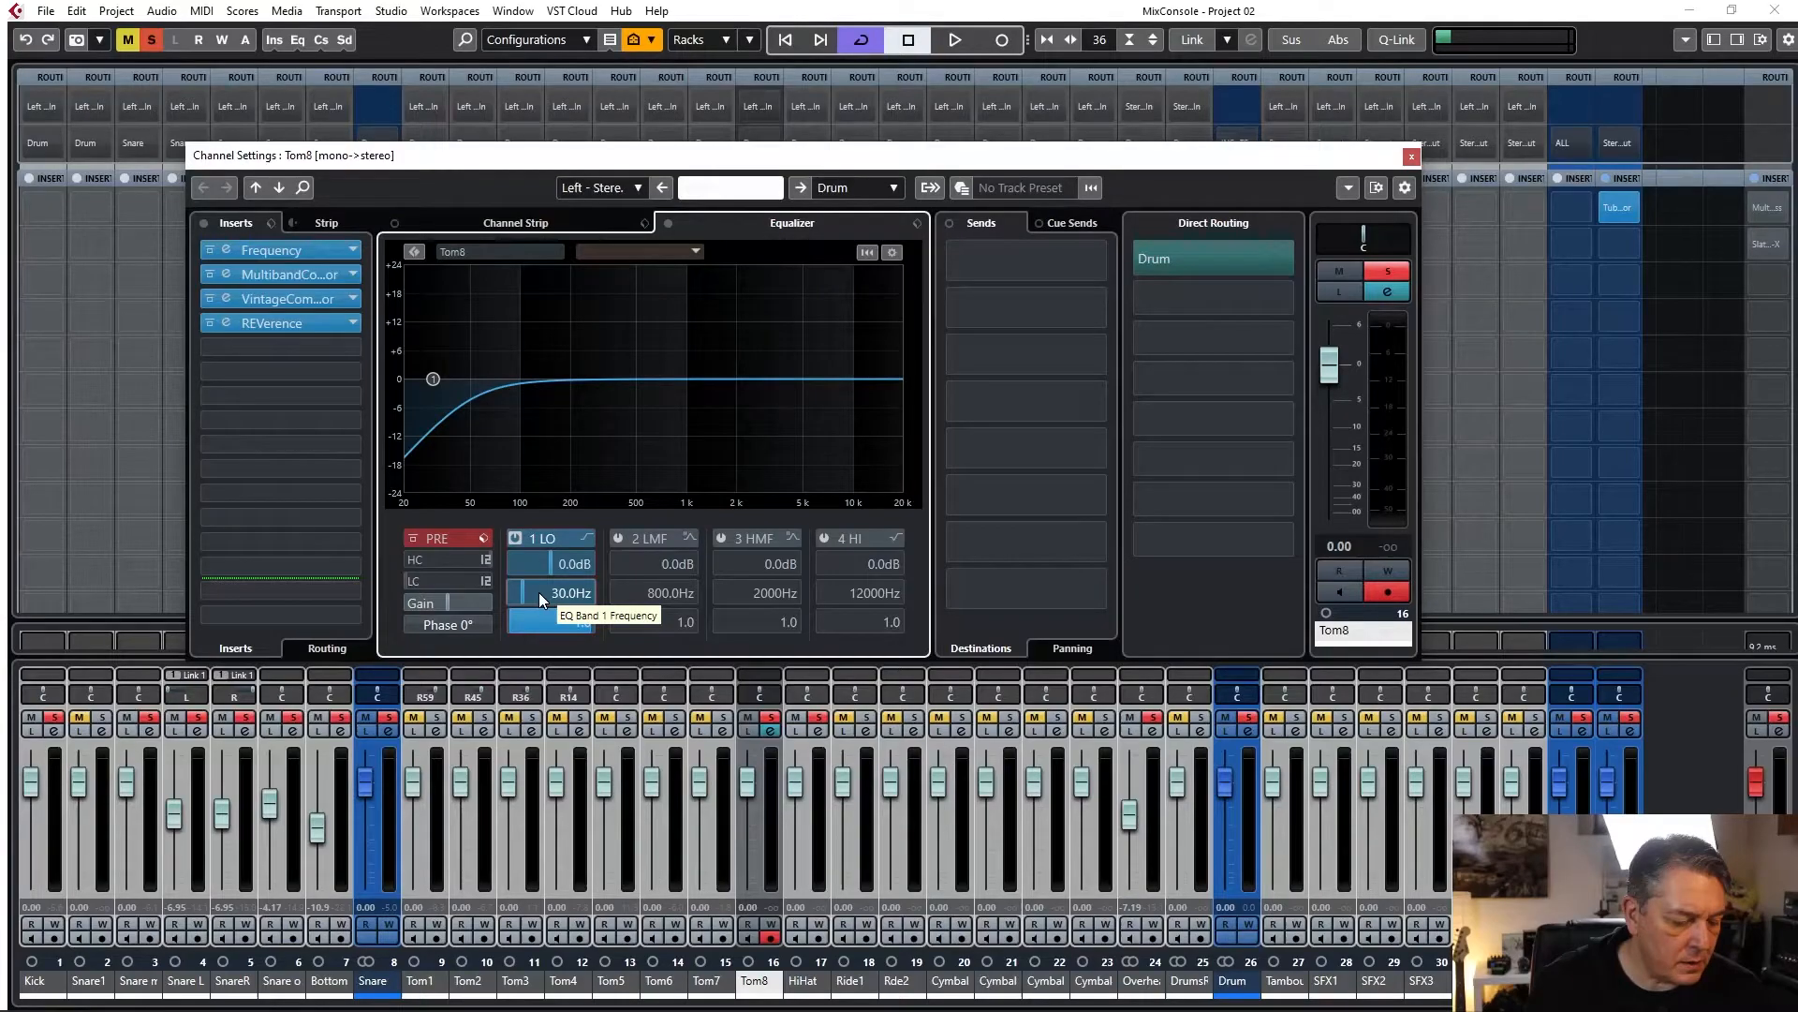
Enable Tom8's 2 LMF equalizer band at 83.2 Hz with 6.1 dB gain and a Q of 1.4.
left_click(646, 596)
type("83.2")
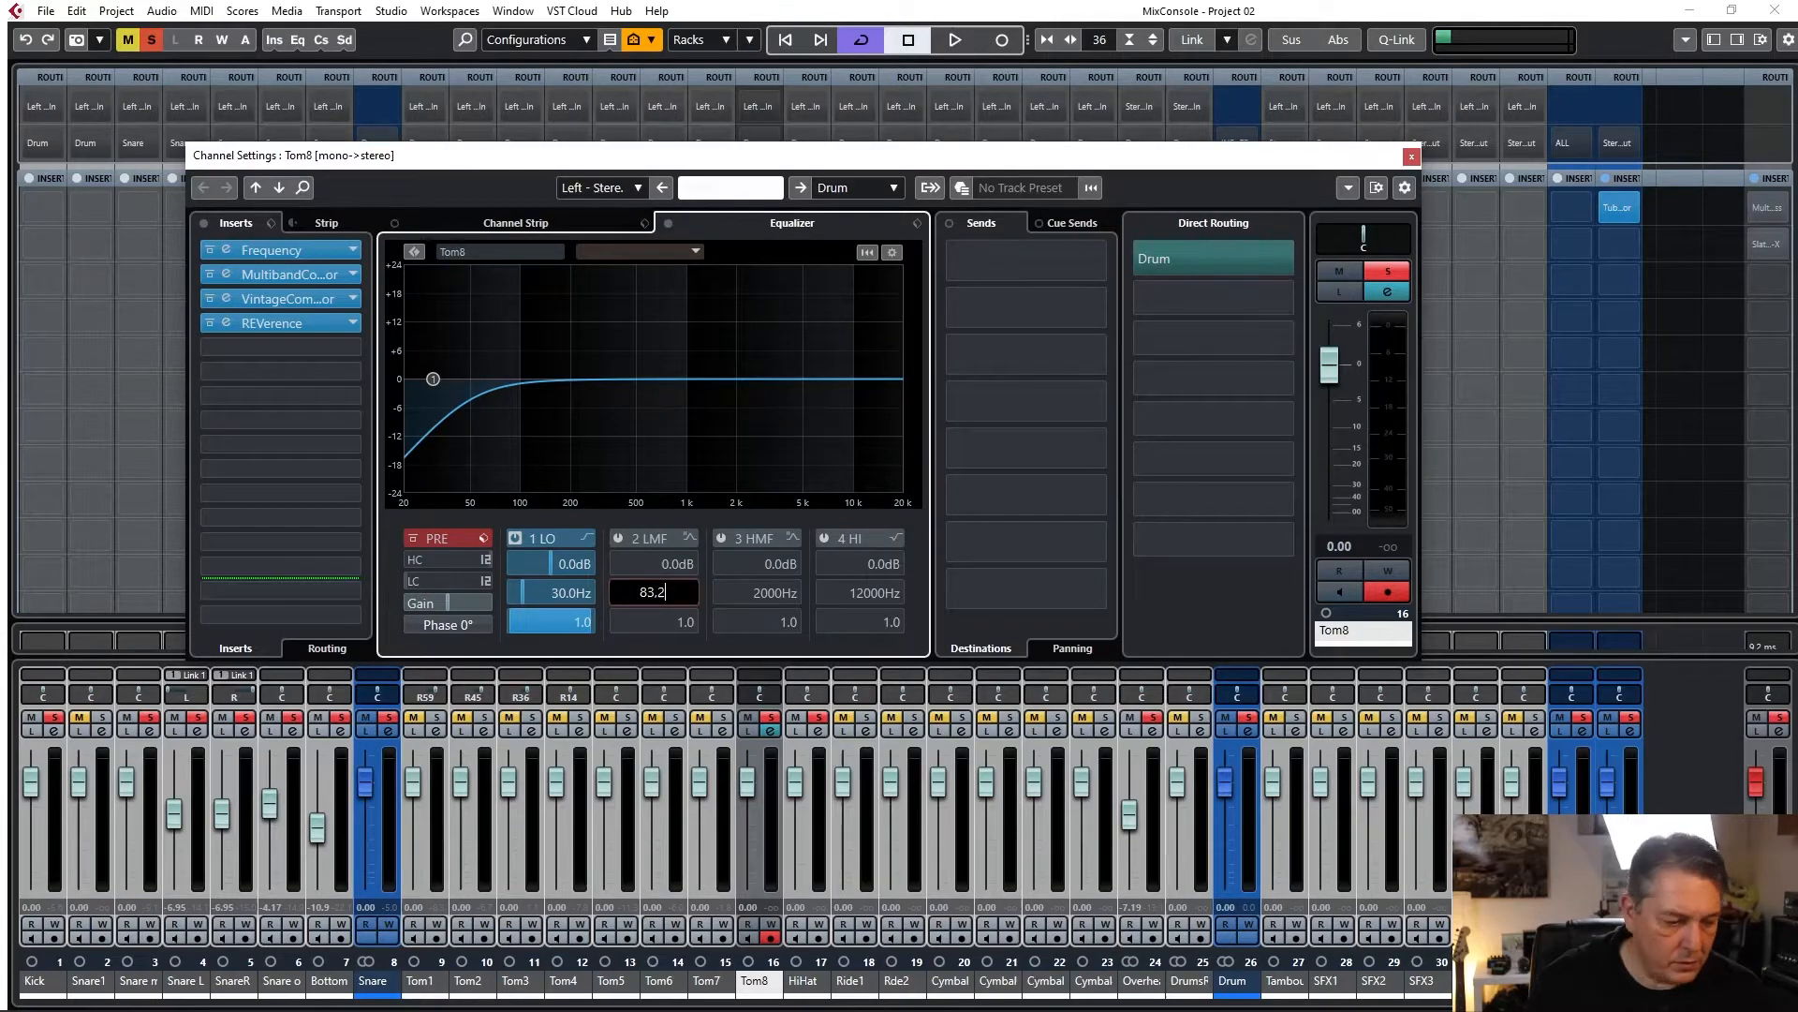
key("Return")
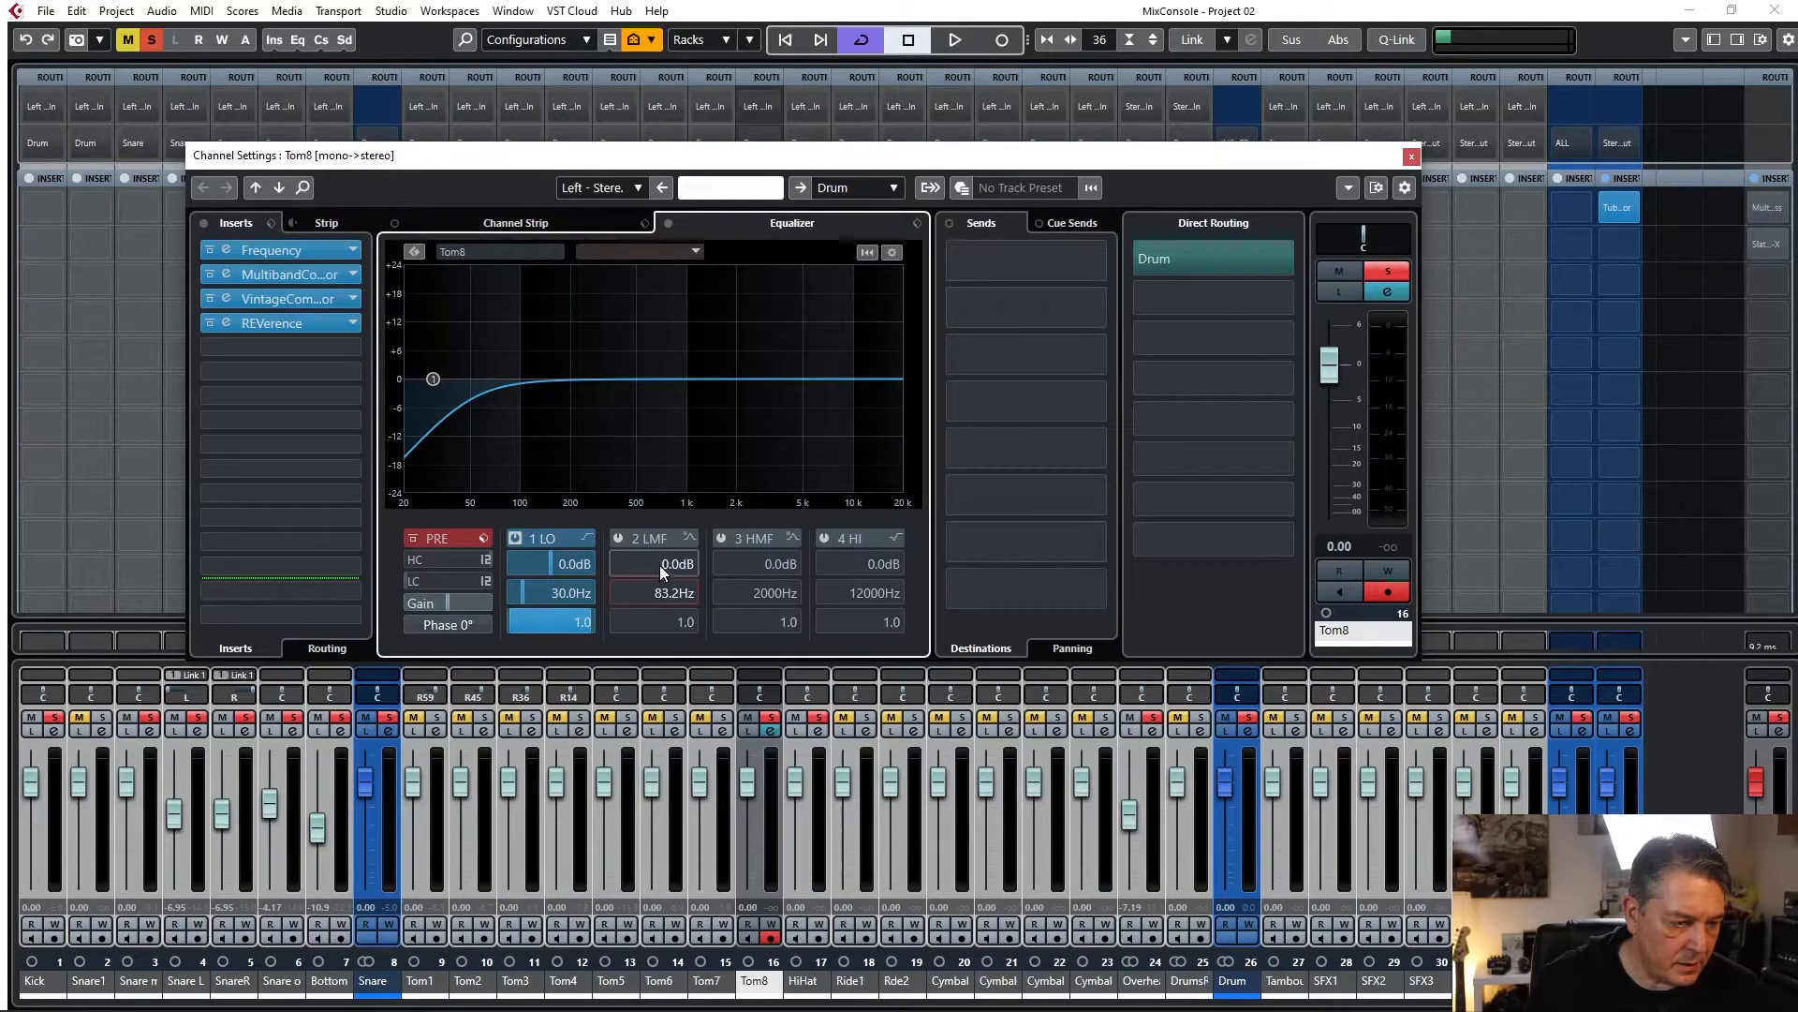
left_click(663, 566)
double_click(654, 569)
type("6")
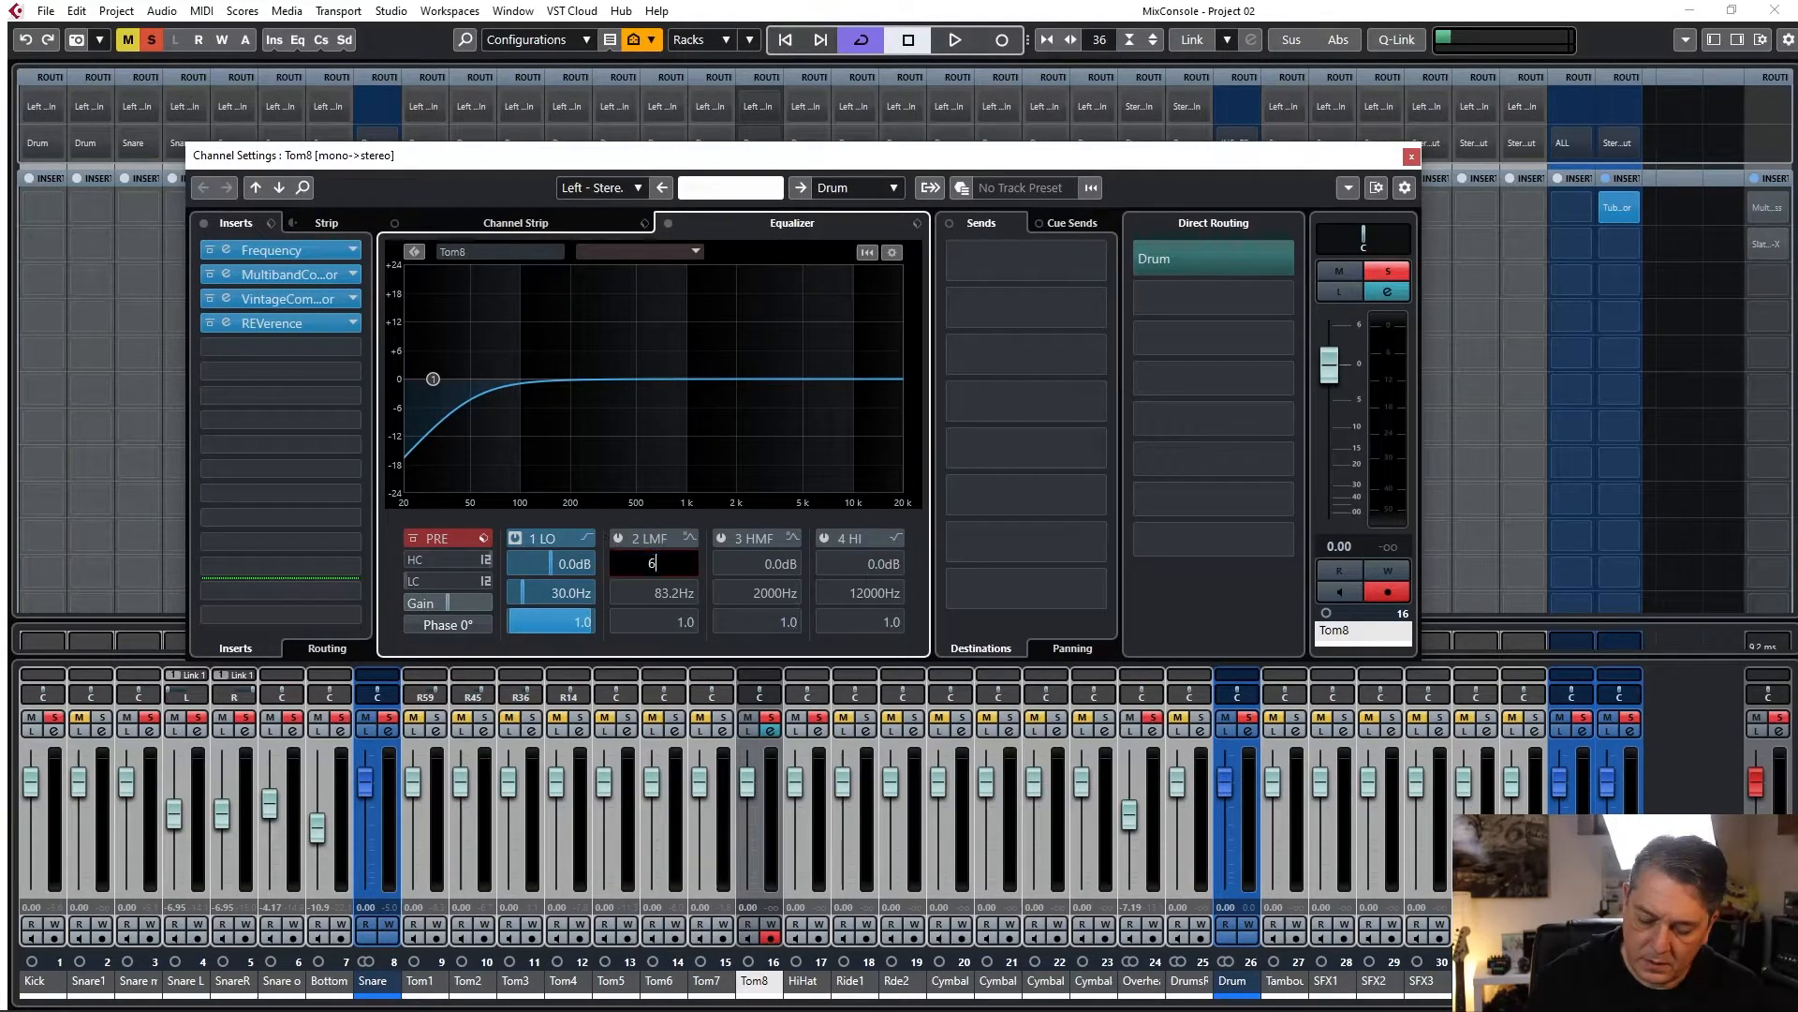
type(".1")
key("Return")
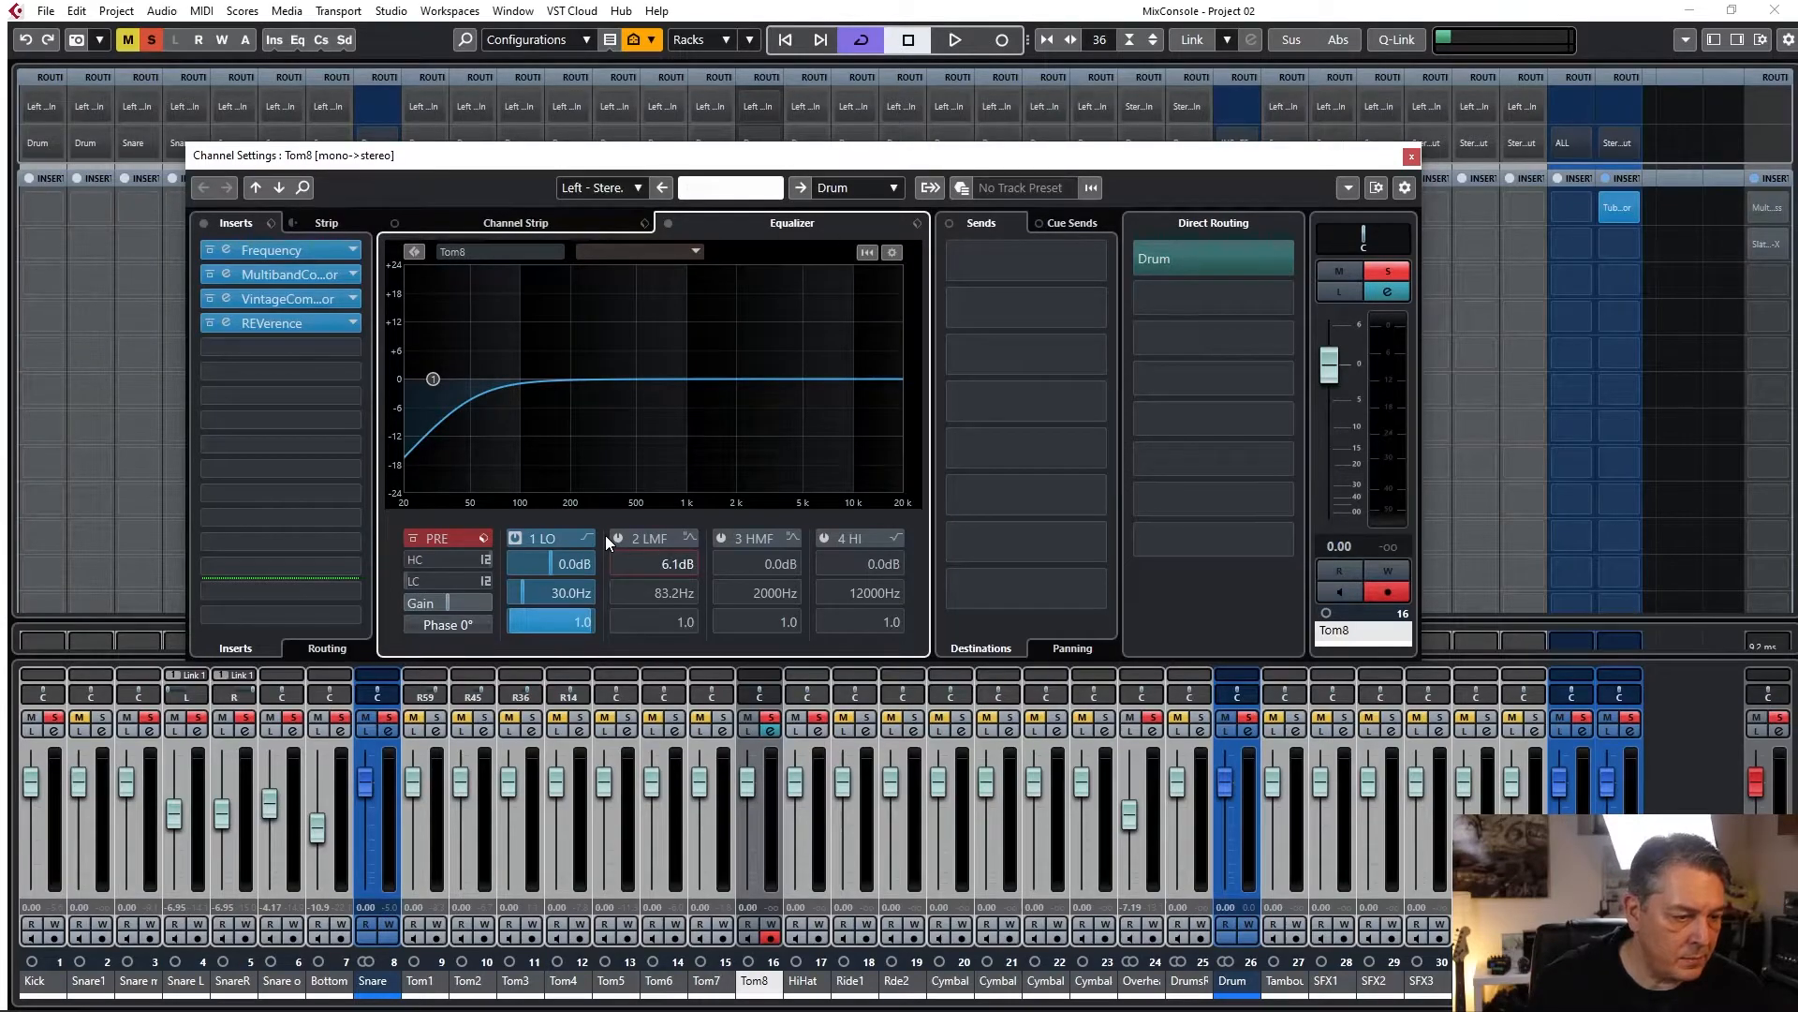
left_click(618, 539)
scroll(634, 625, "up", 4)
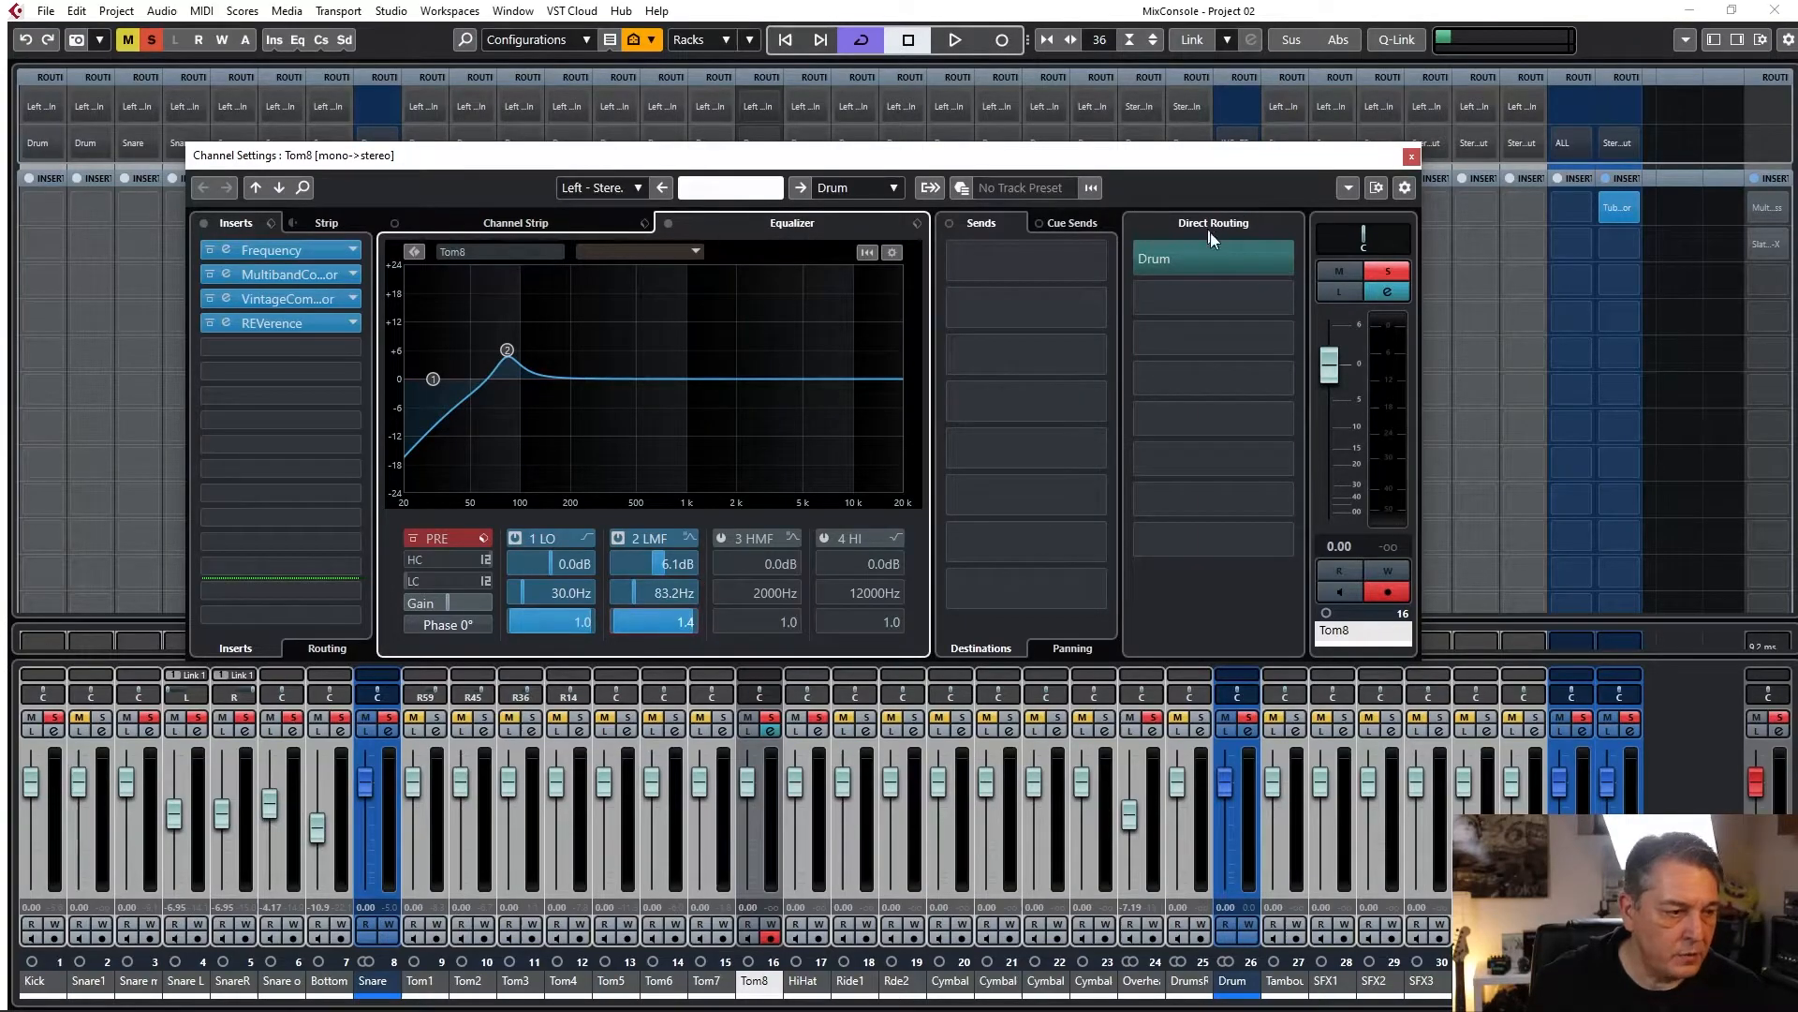
Audition Tom8 with the new EQ in the looped section and close its channel settings.
key("space")
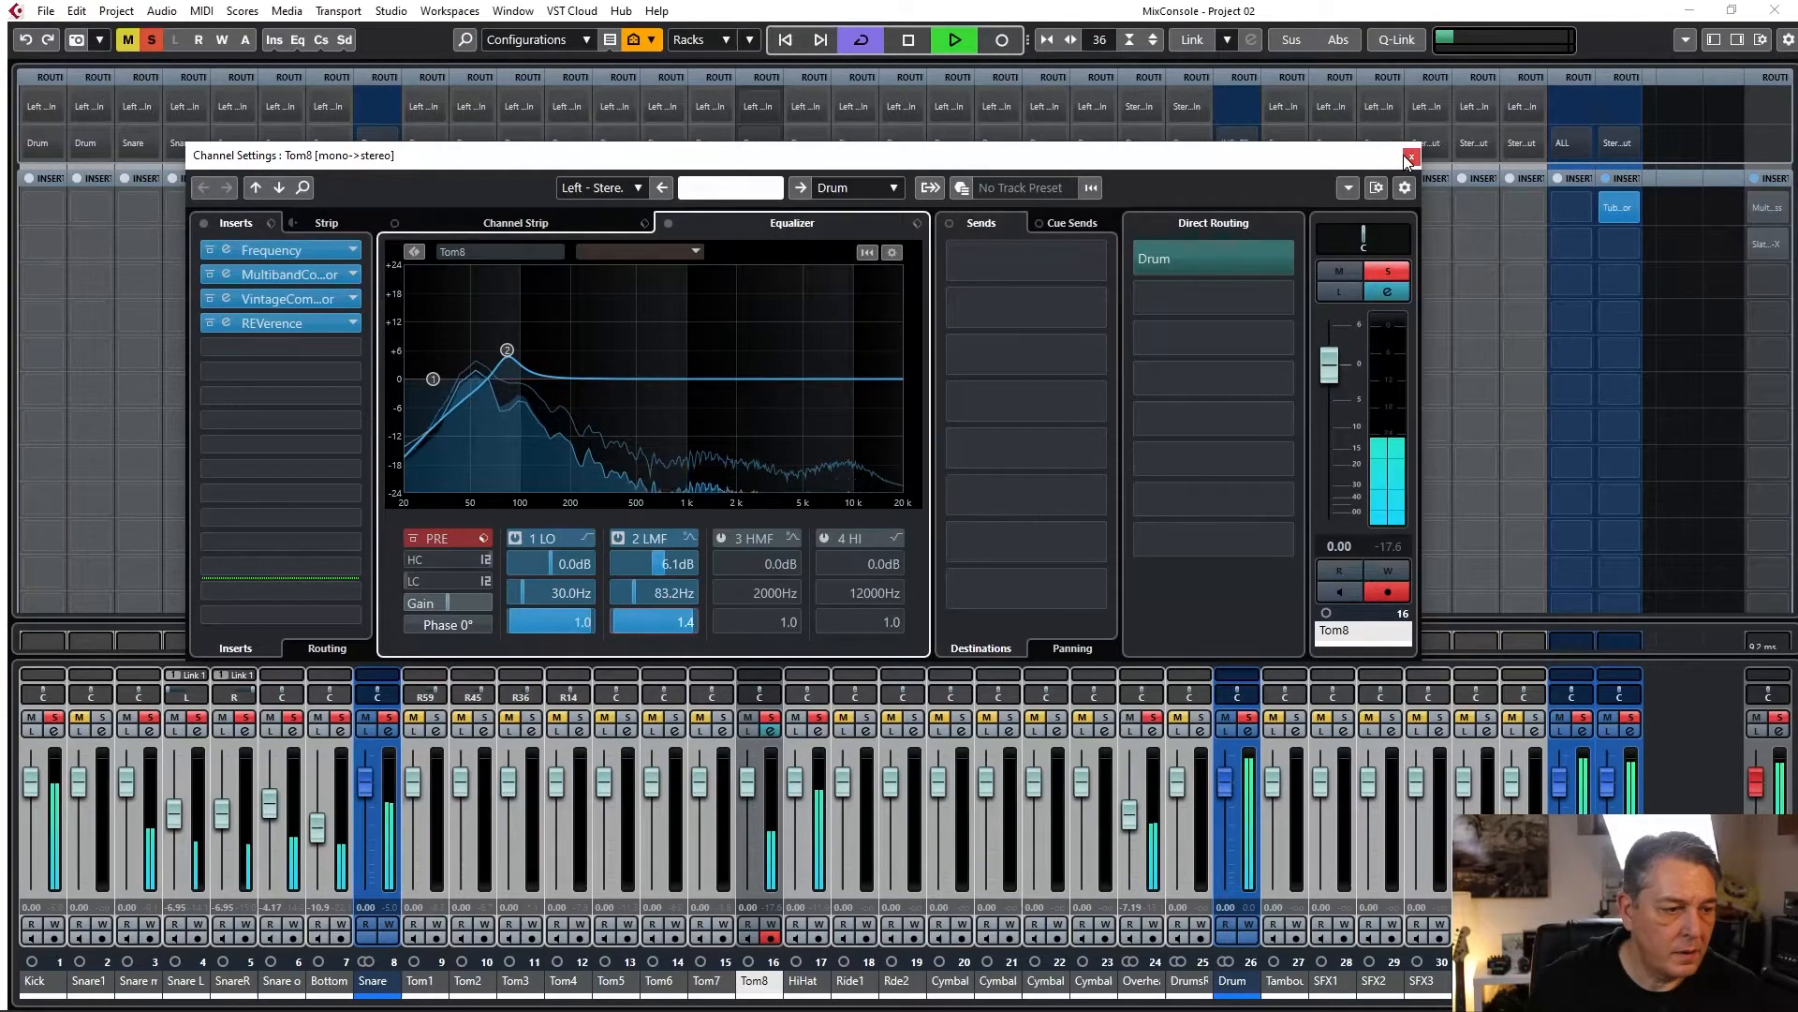
left_click(1412, 158)
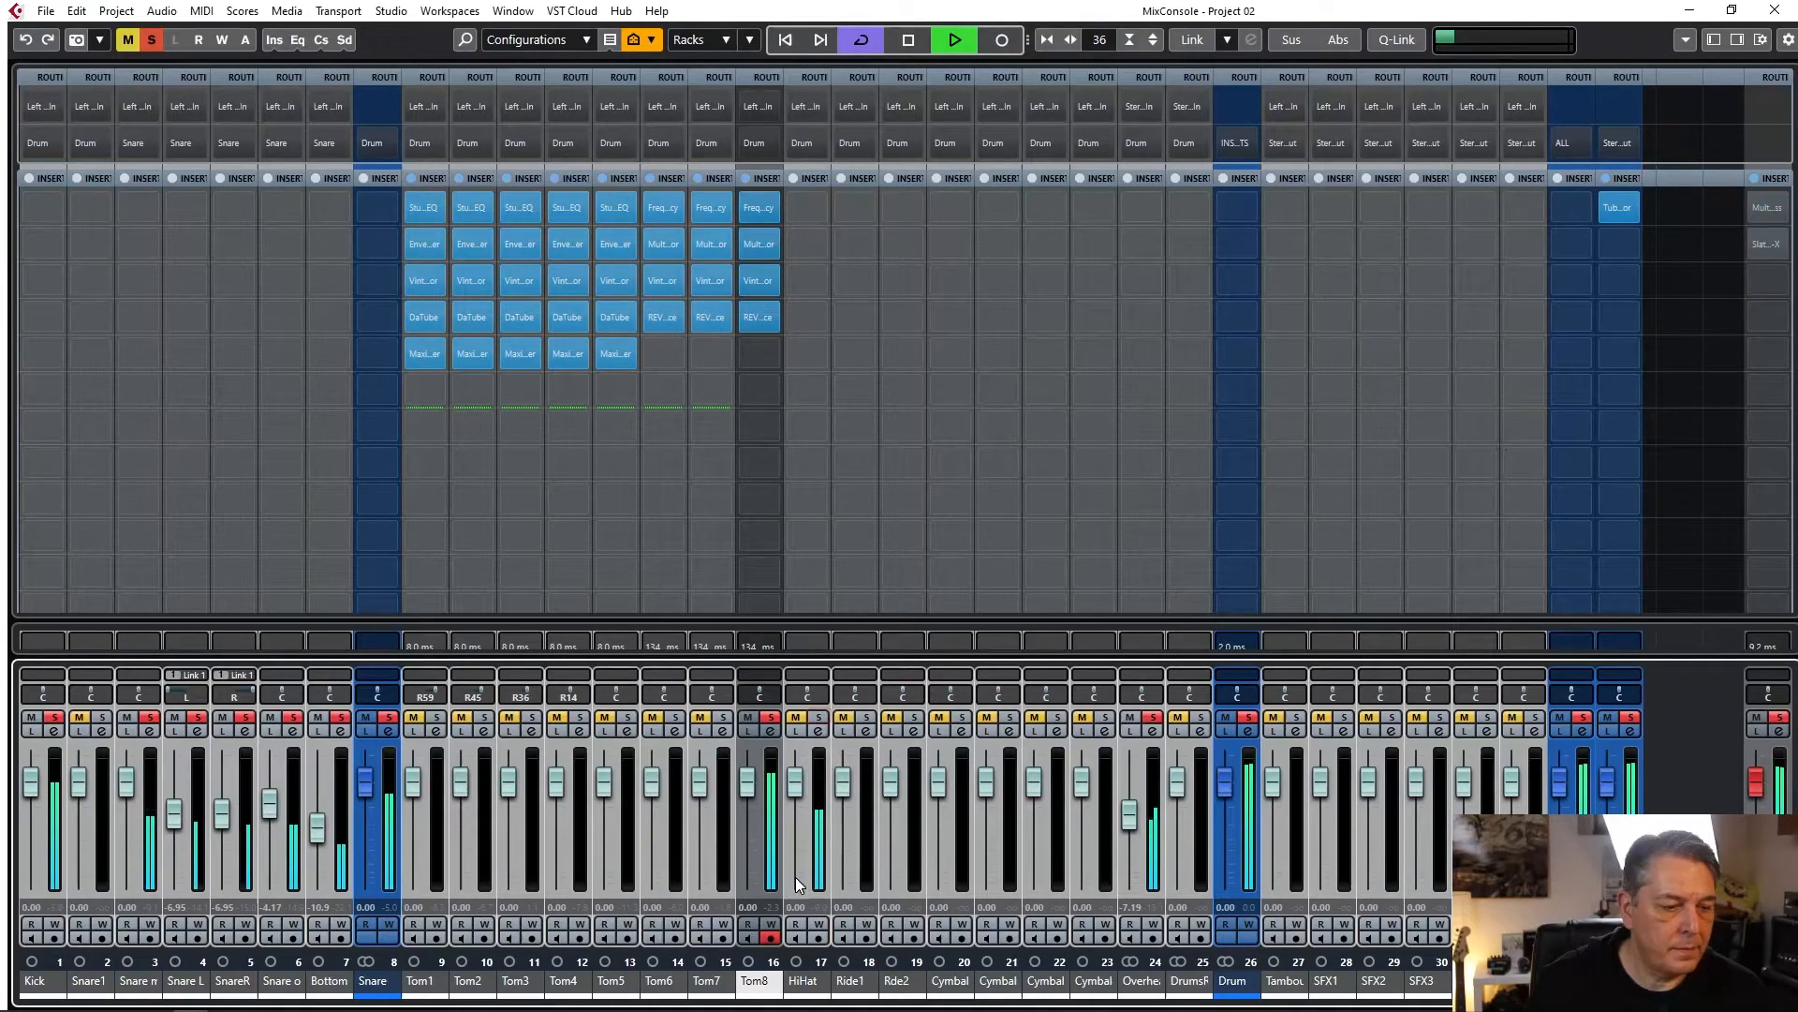
key("F3")
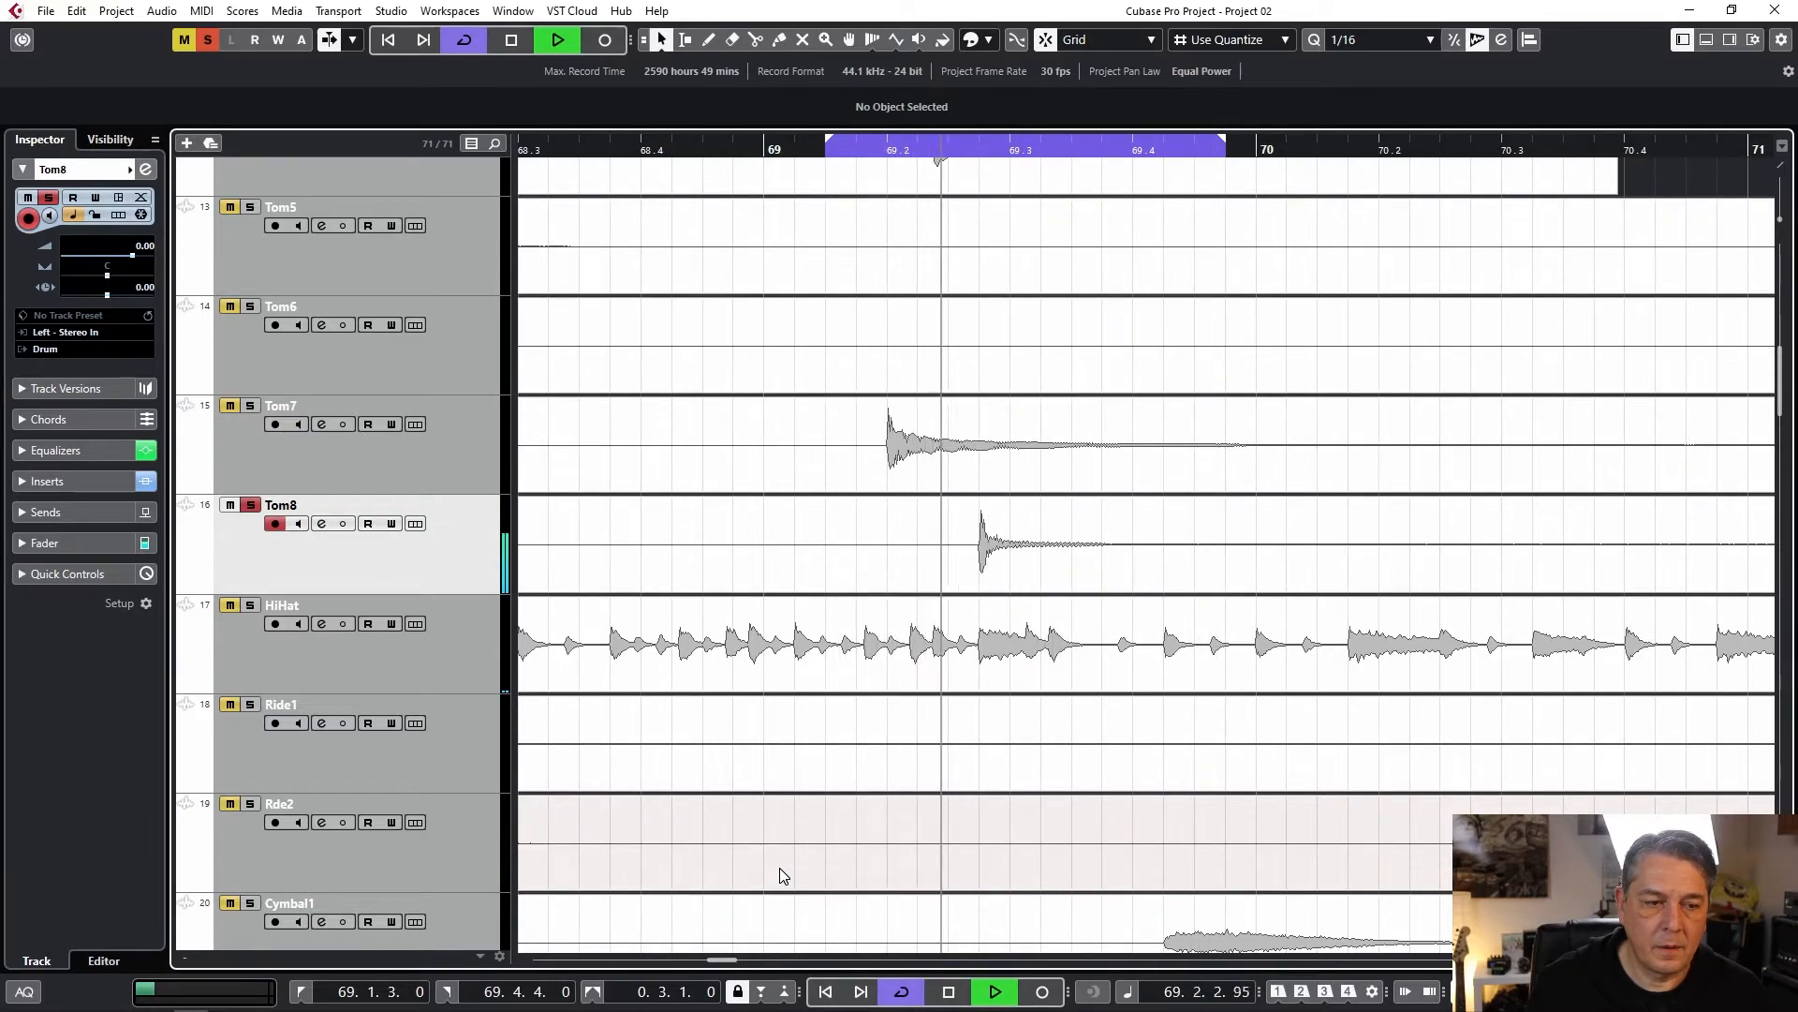
key("F3")
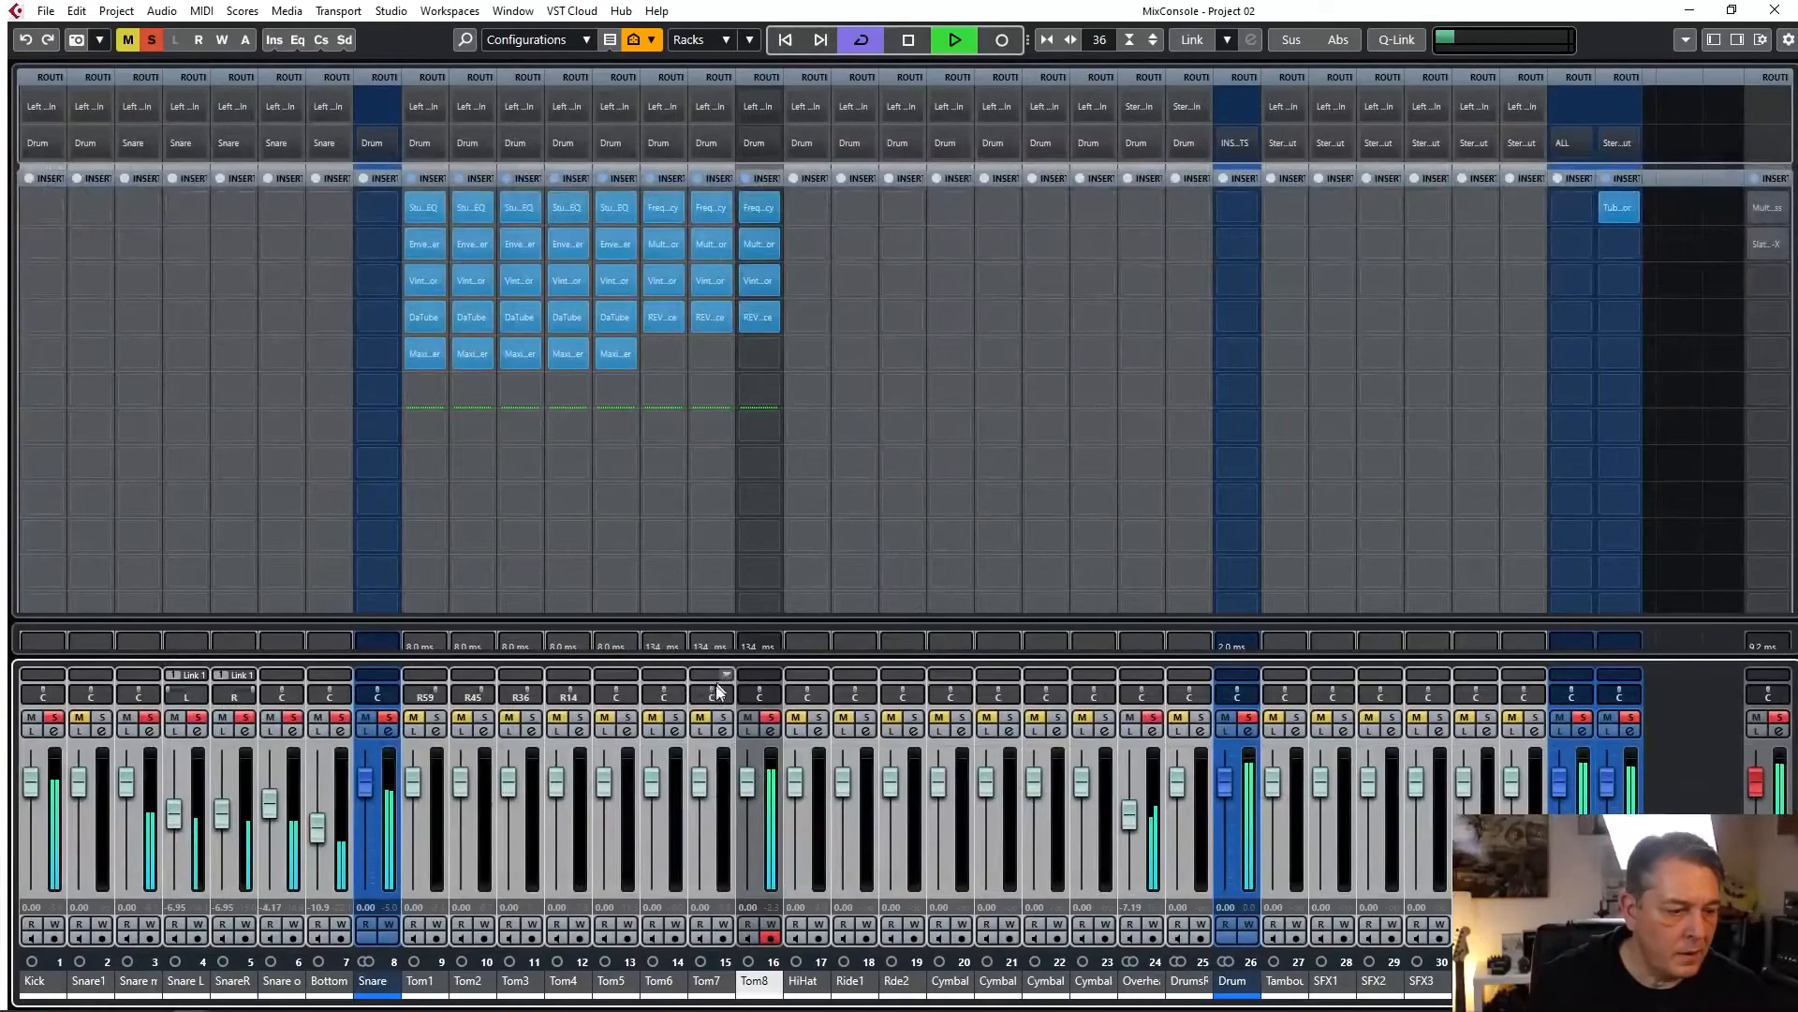
key("space")
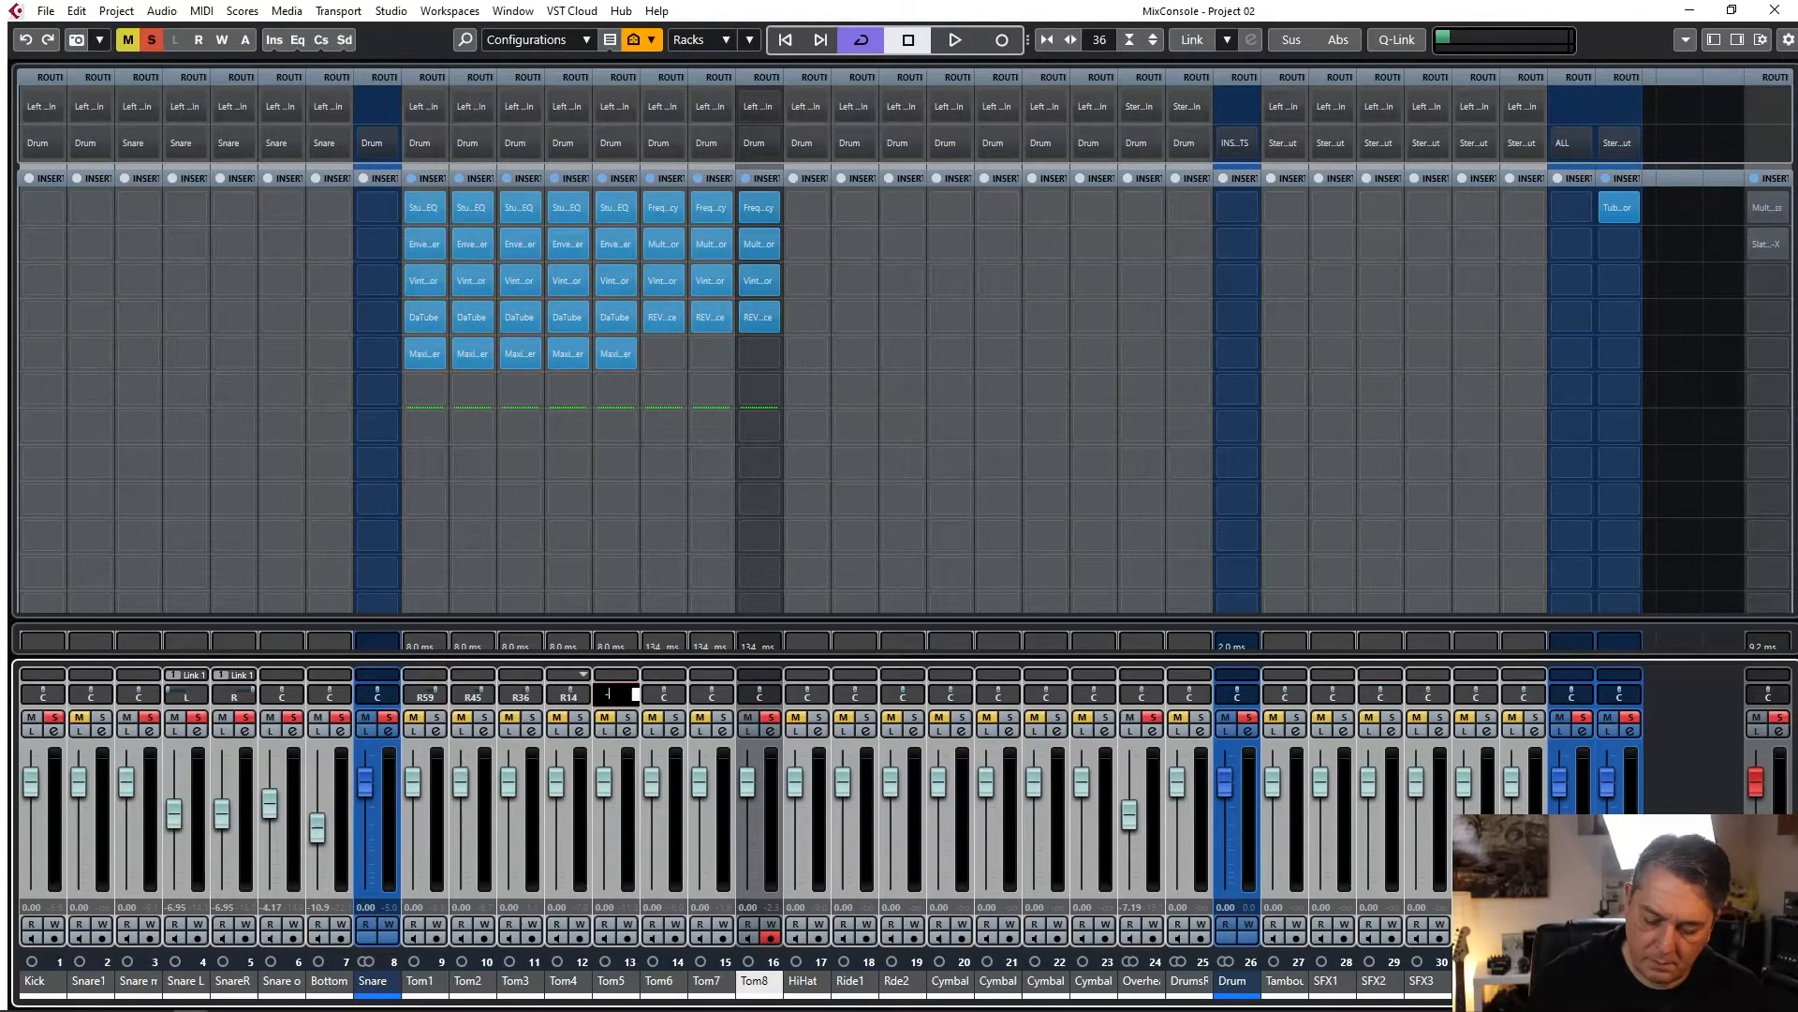
Pan Tom5 to L23 and Tom6 to L32.
type("L23")
key("Return")
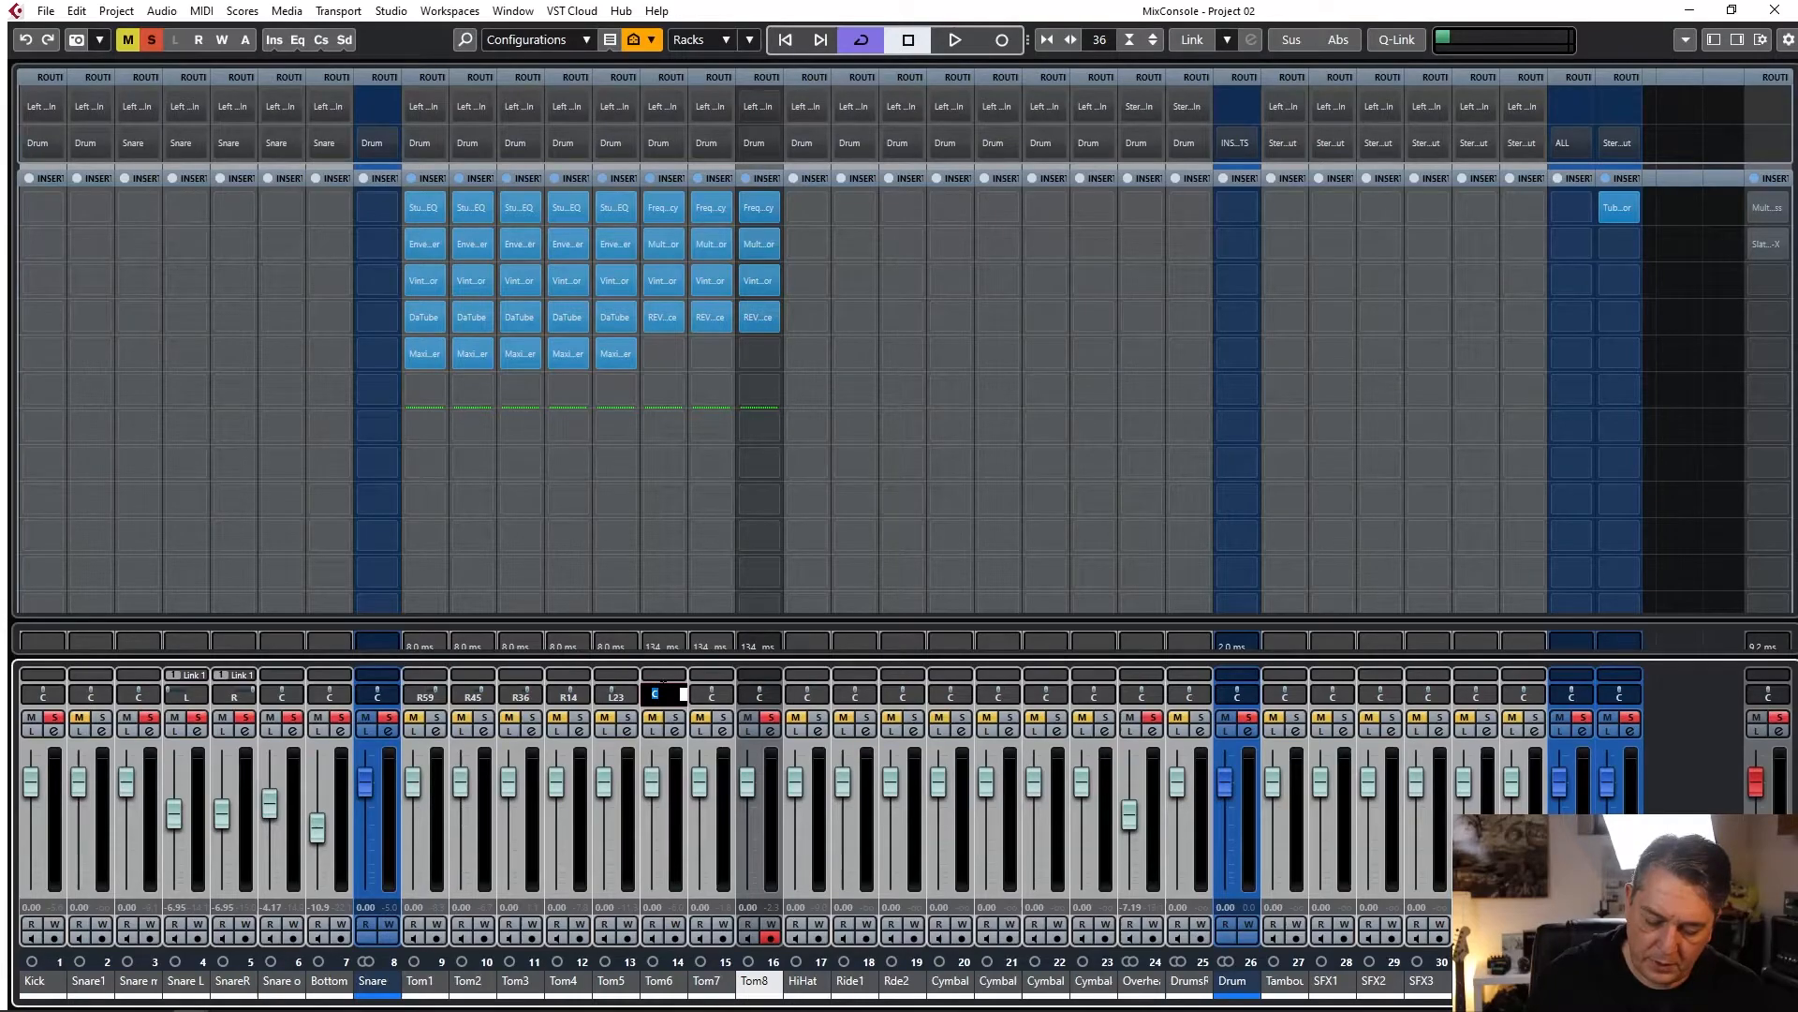
type("-")
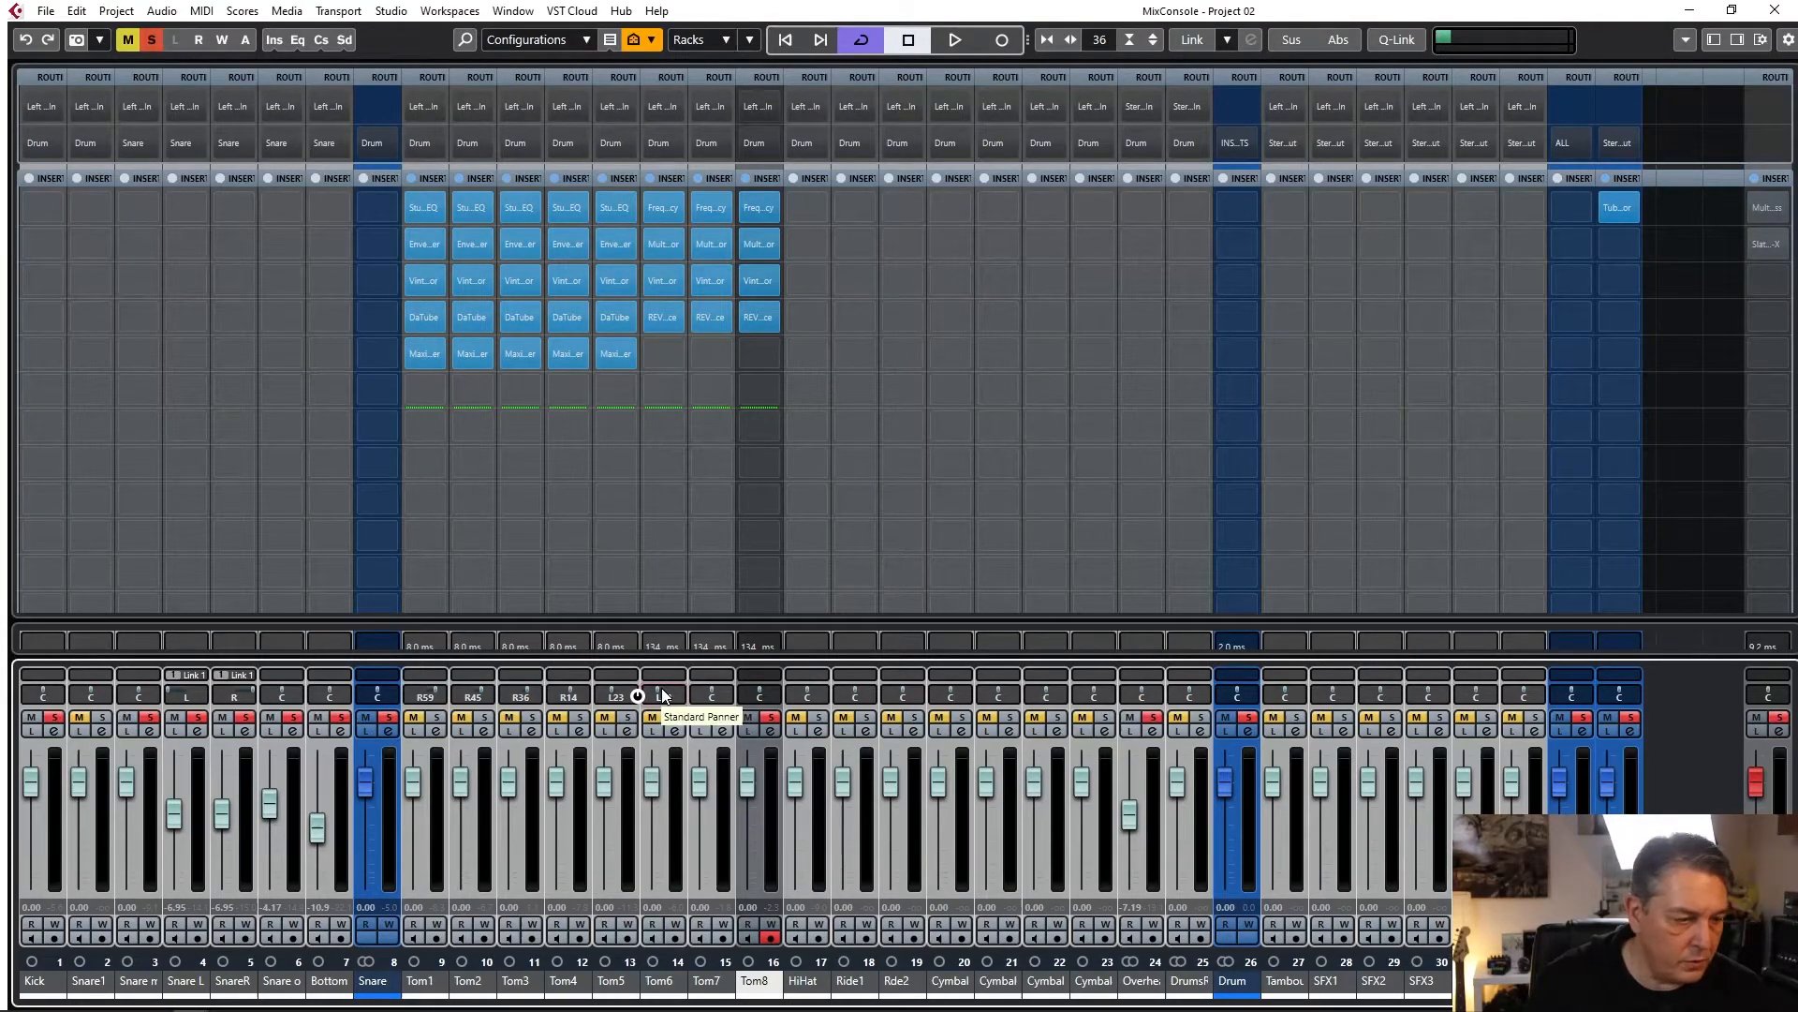
Pan both Tom7 and Tom8 to L50.
double_click(712, 695)
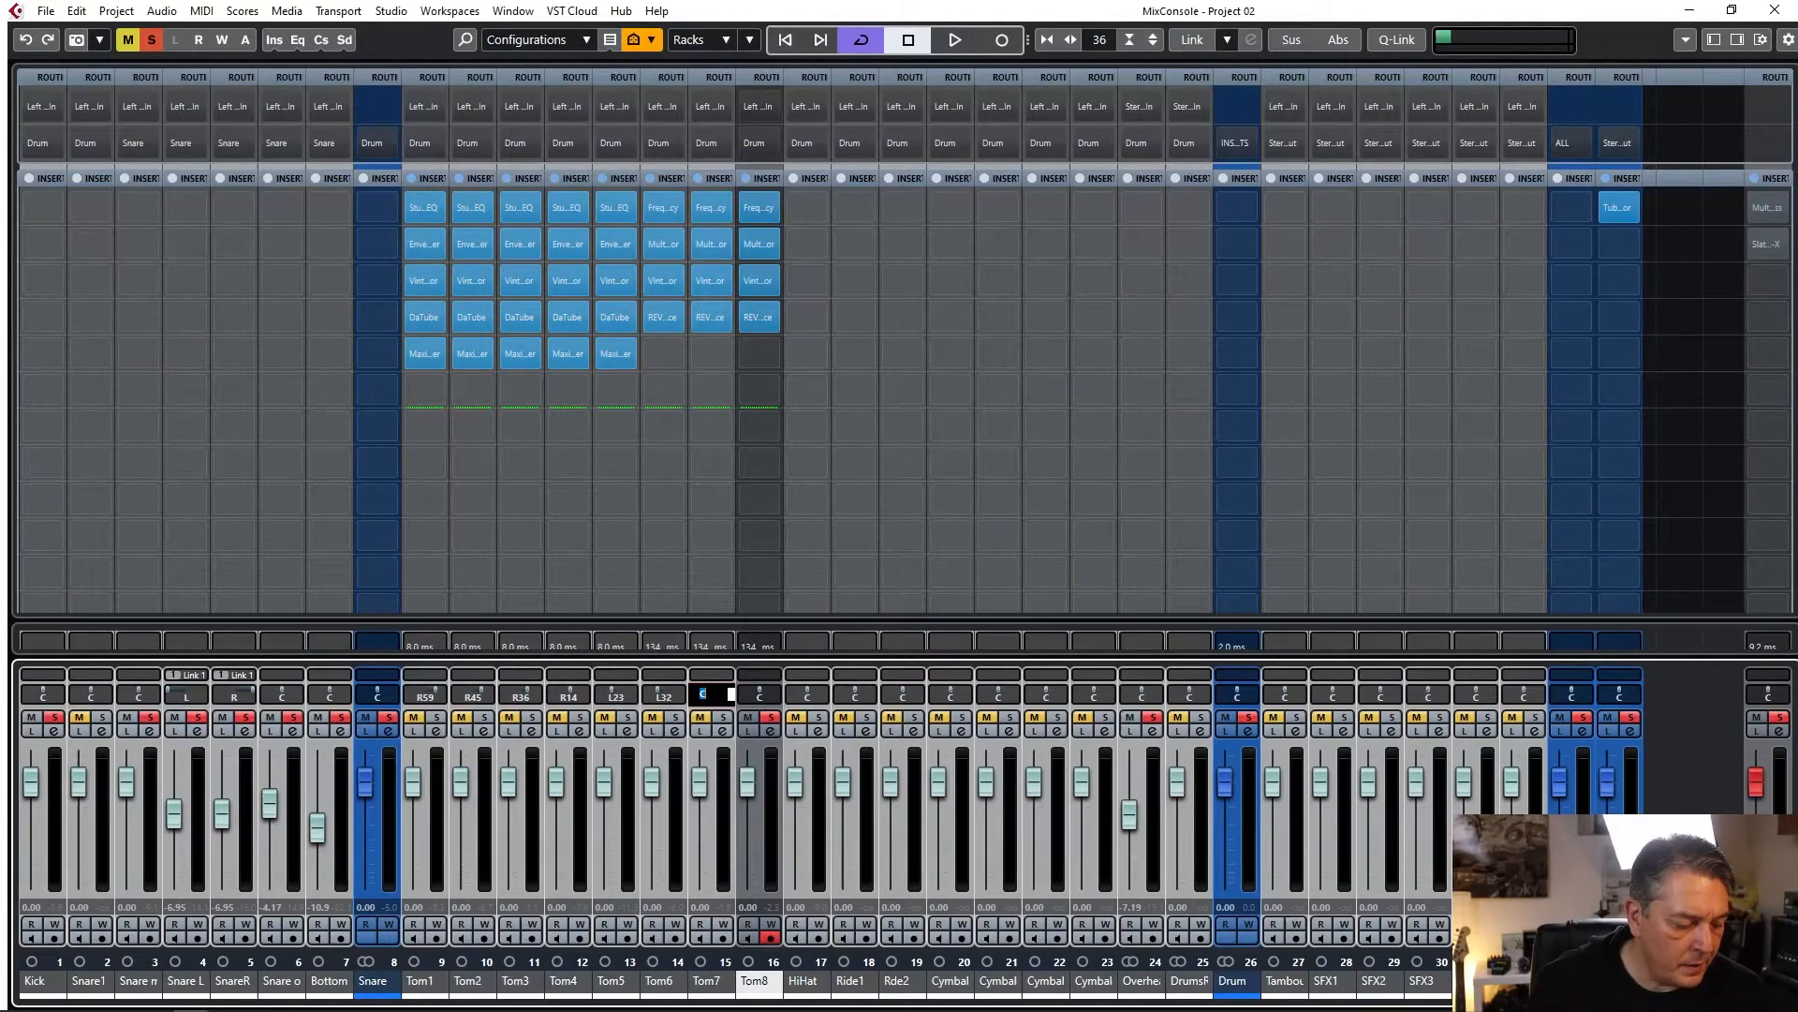
type("-50")
key("Return")
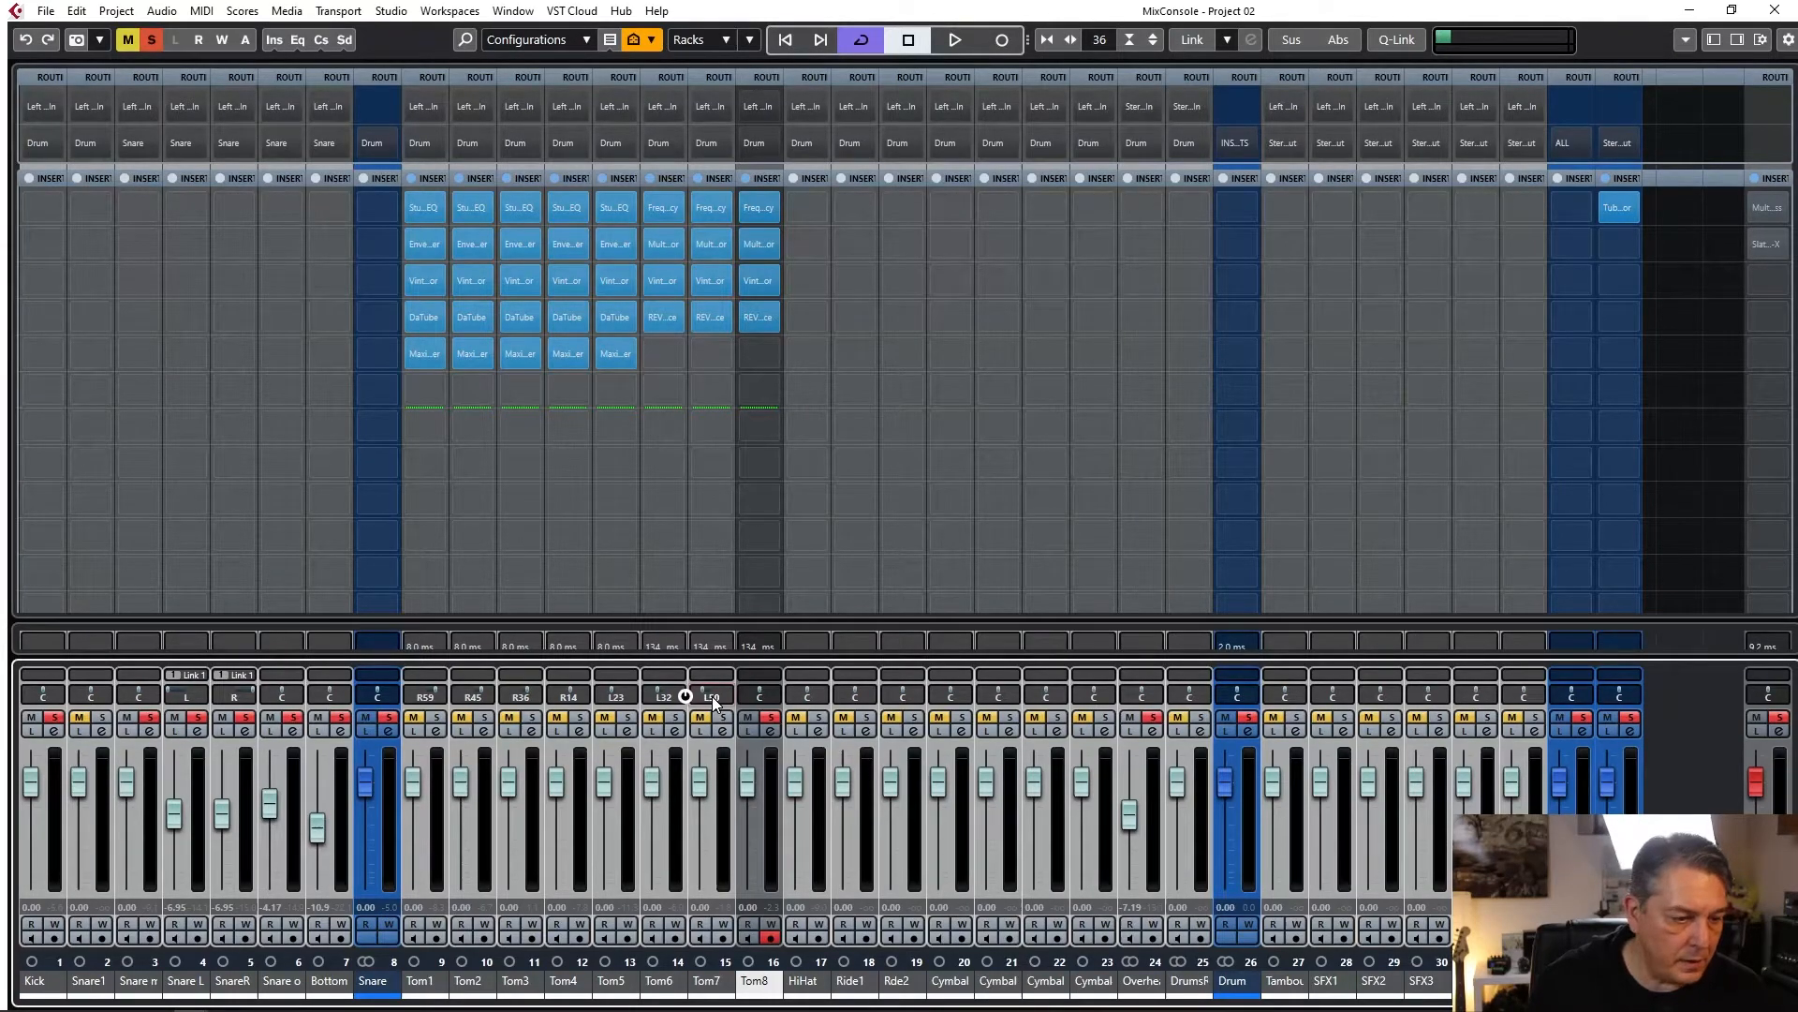
double_click(761, 695)
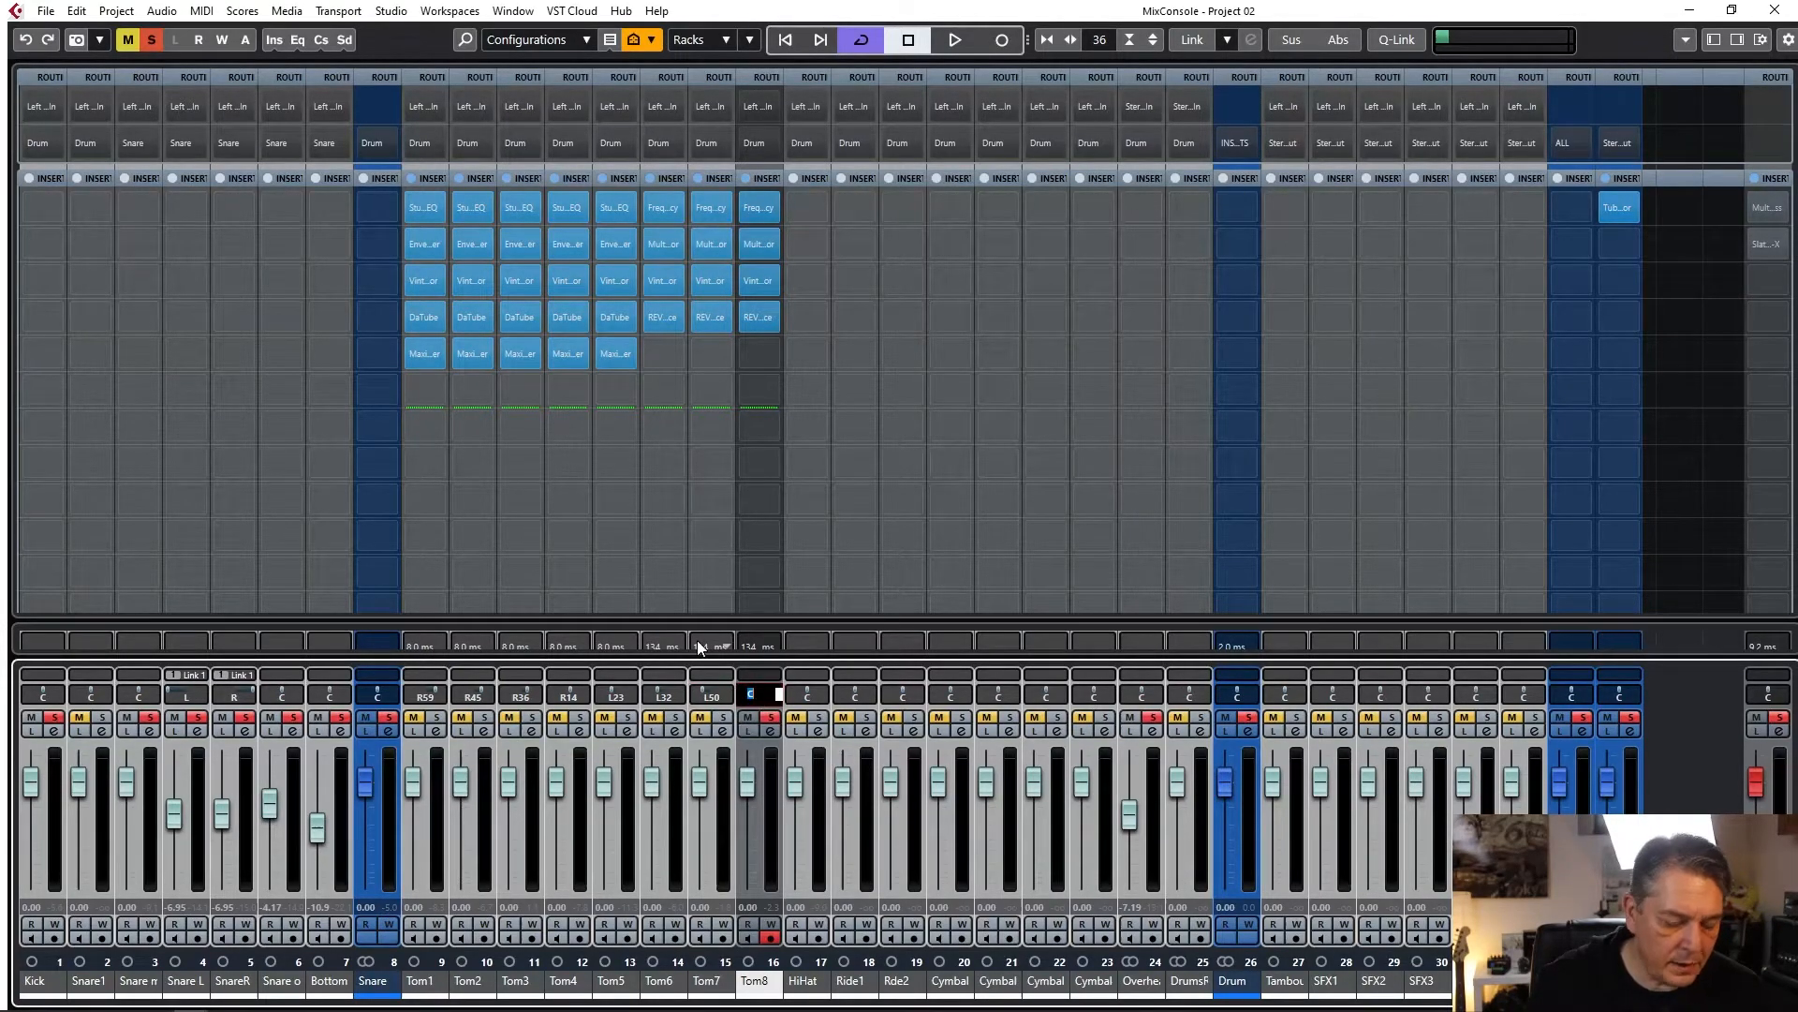
type("-50")
key("Return")
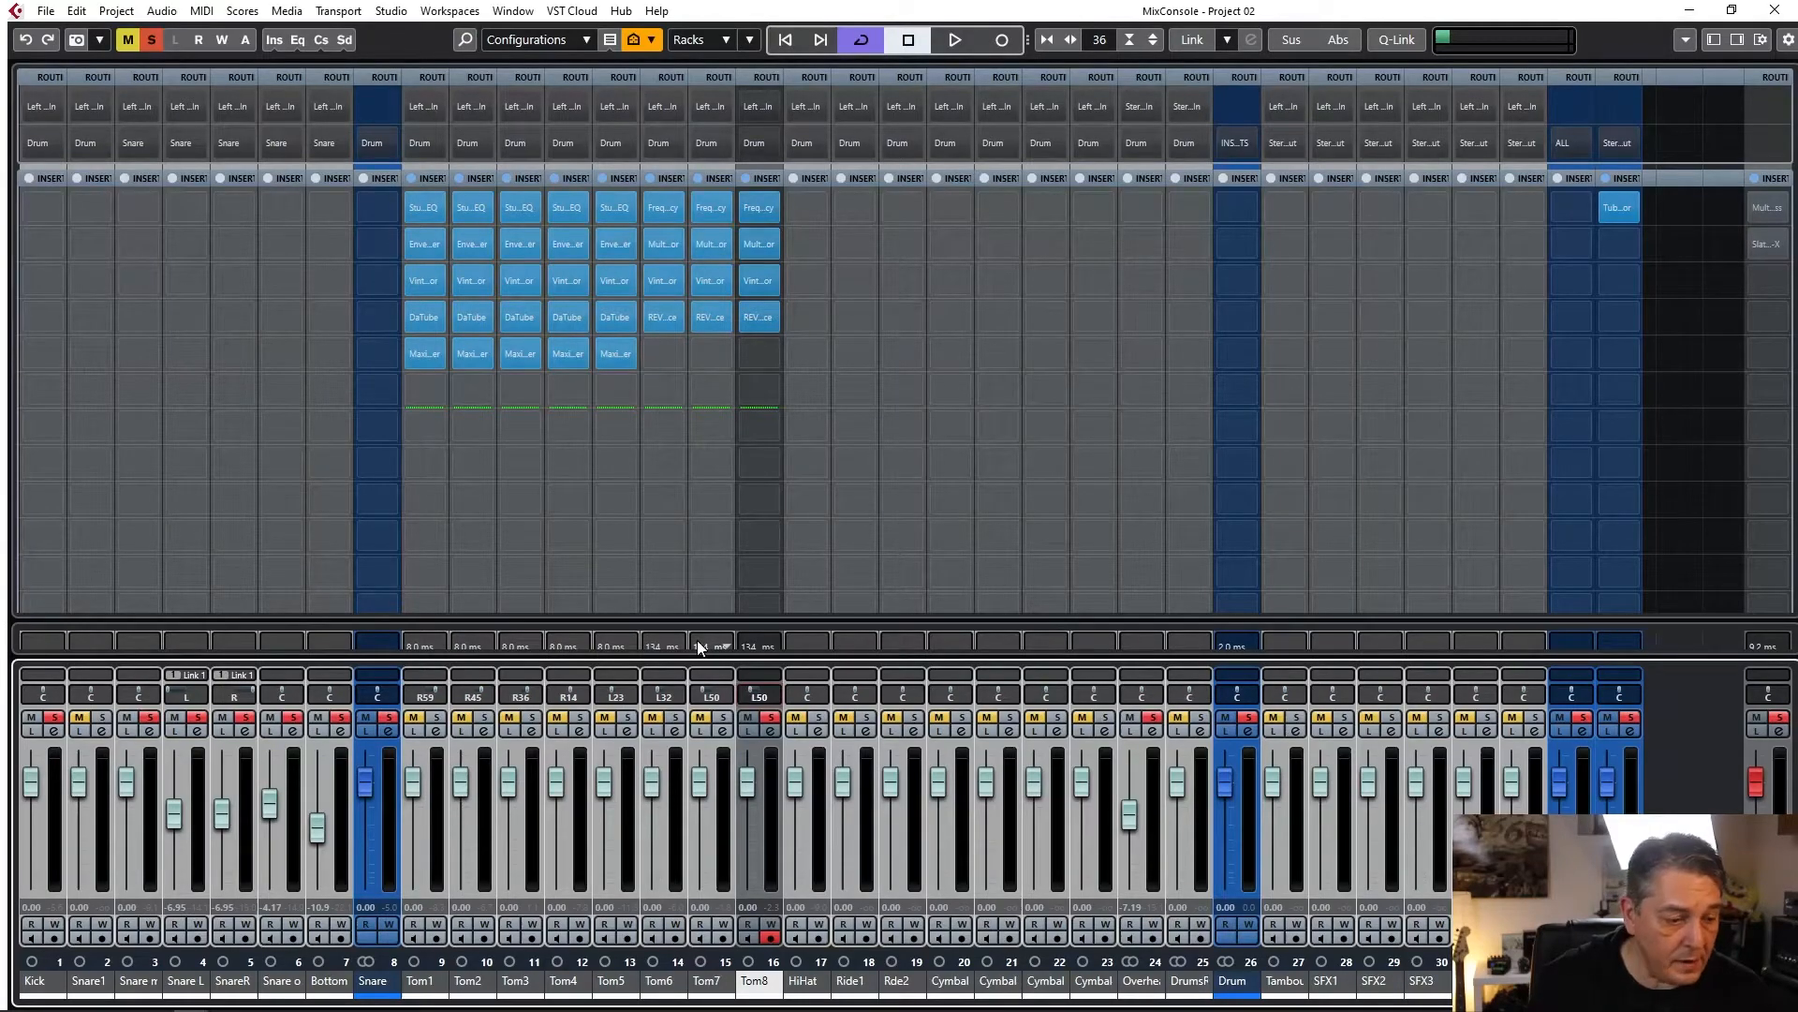
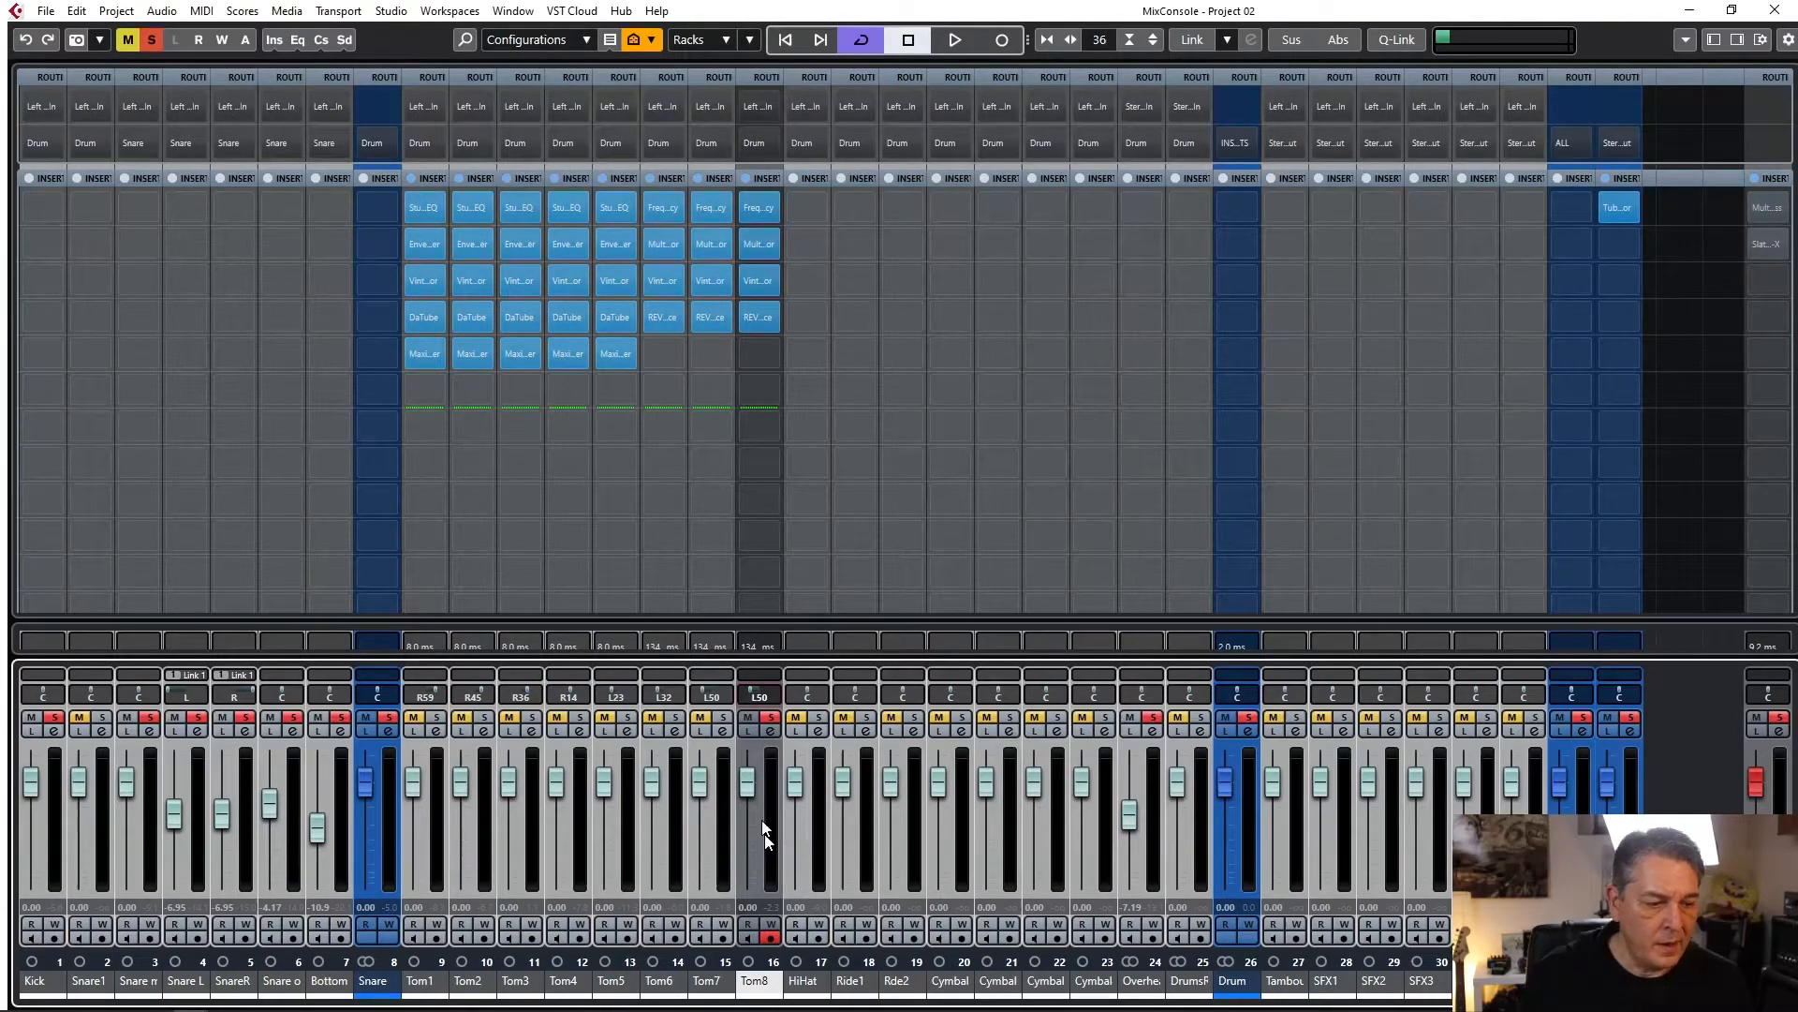
Turn off Tom8's solo and set Tom1's fader level to -11.6 dB.
left_click(772, 718)
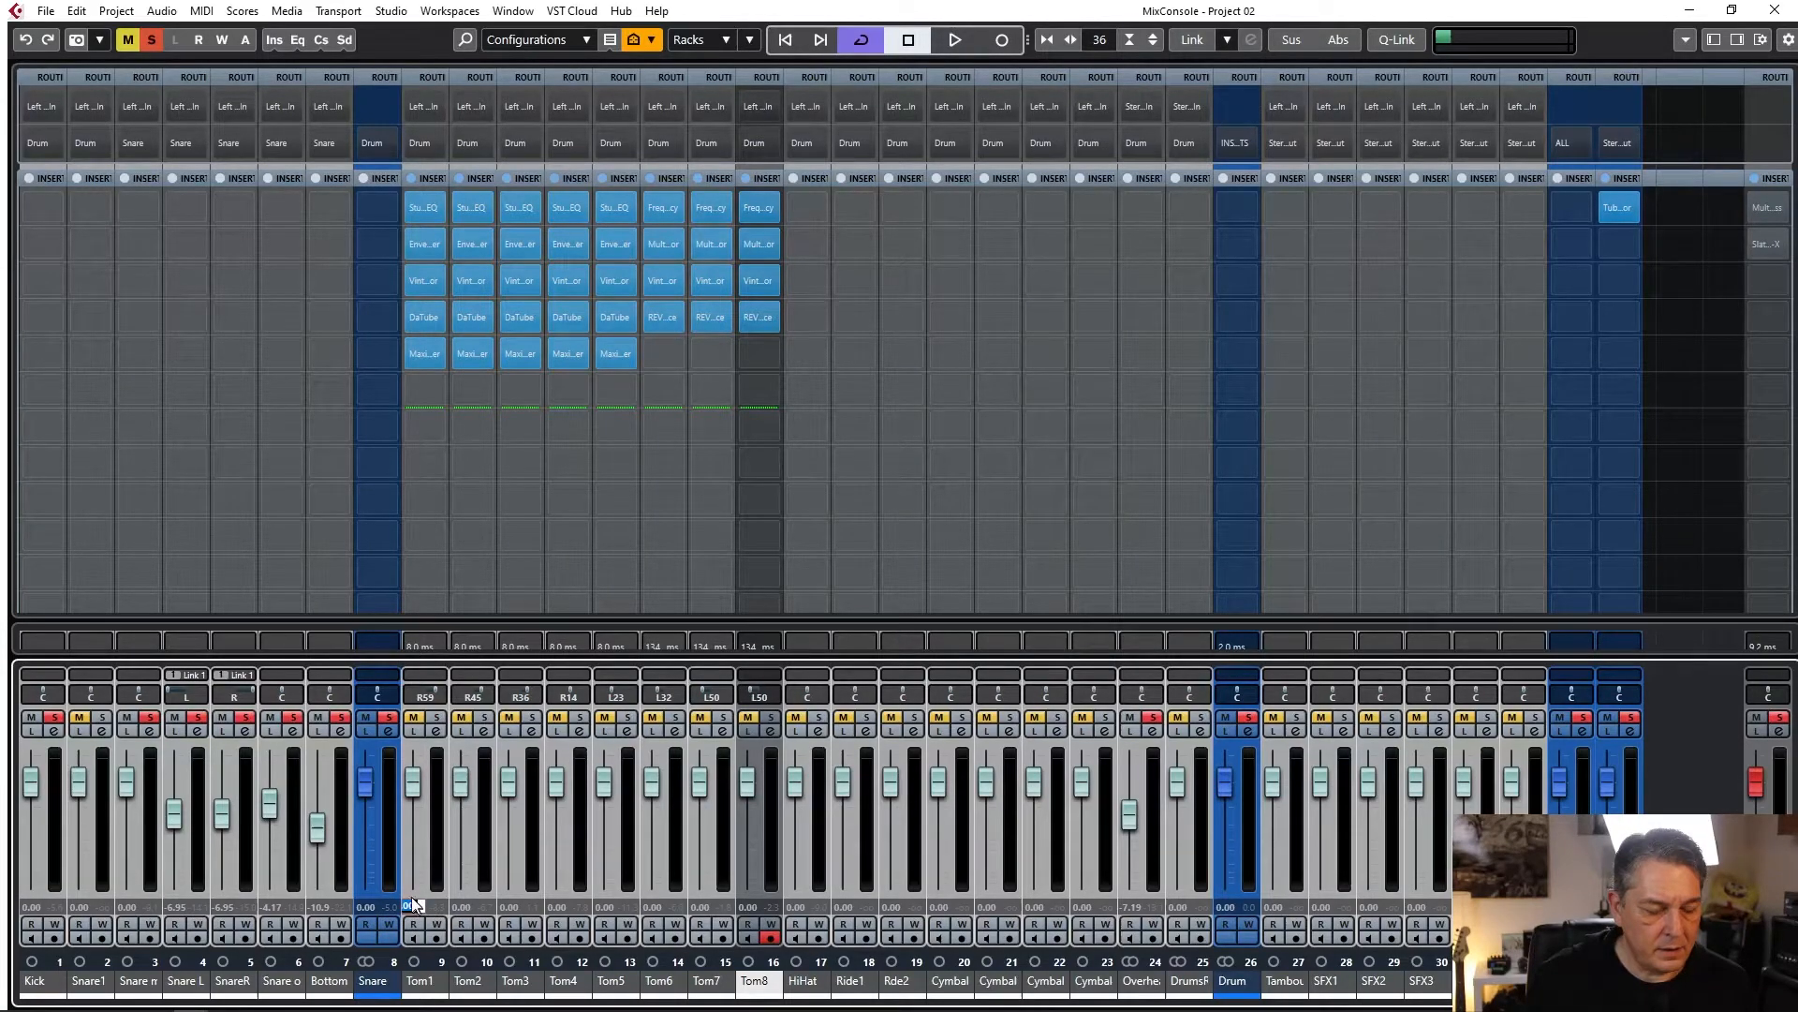
type("1")
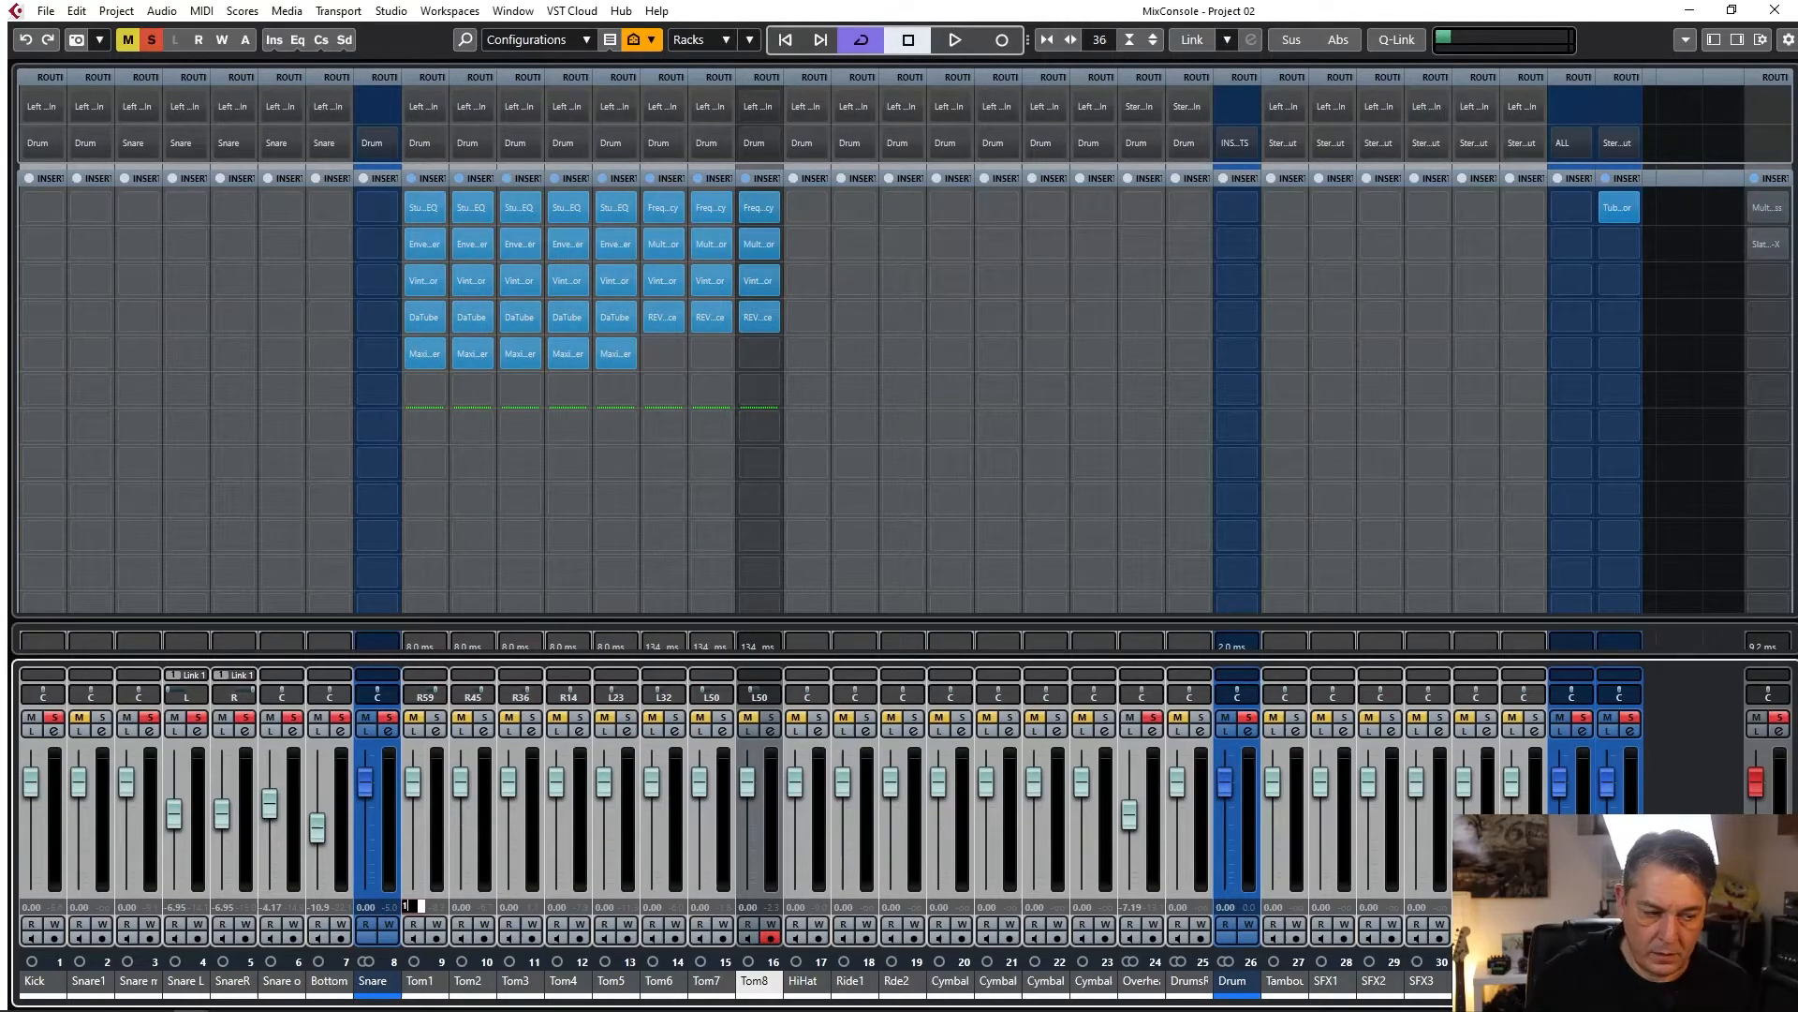
type("1.6")
key("Return")
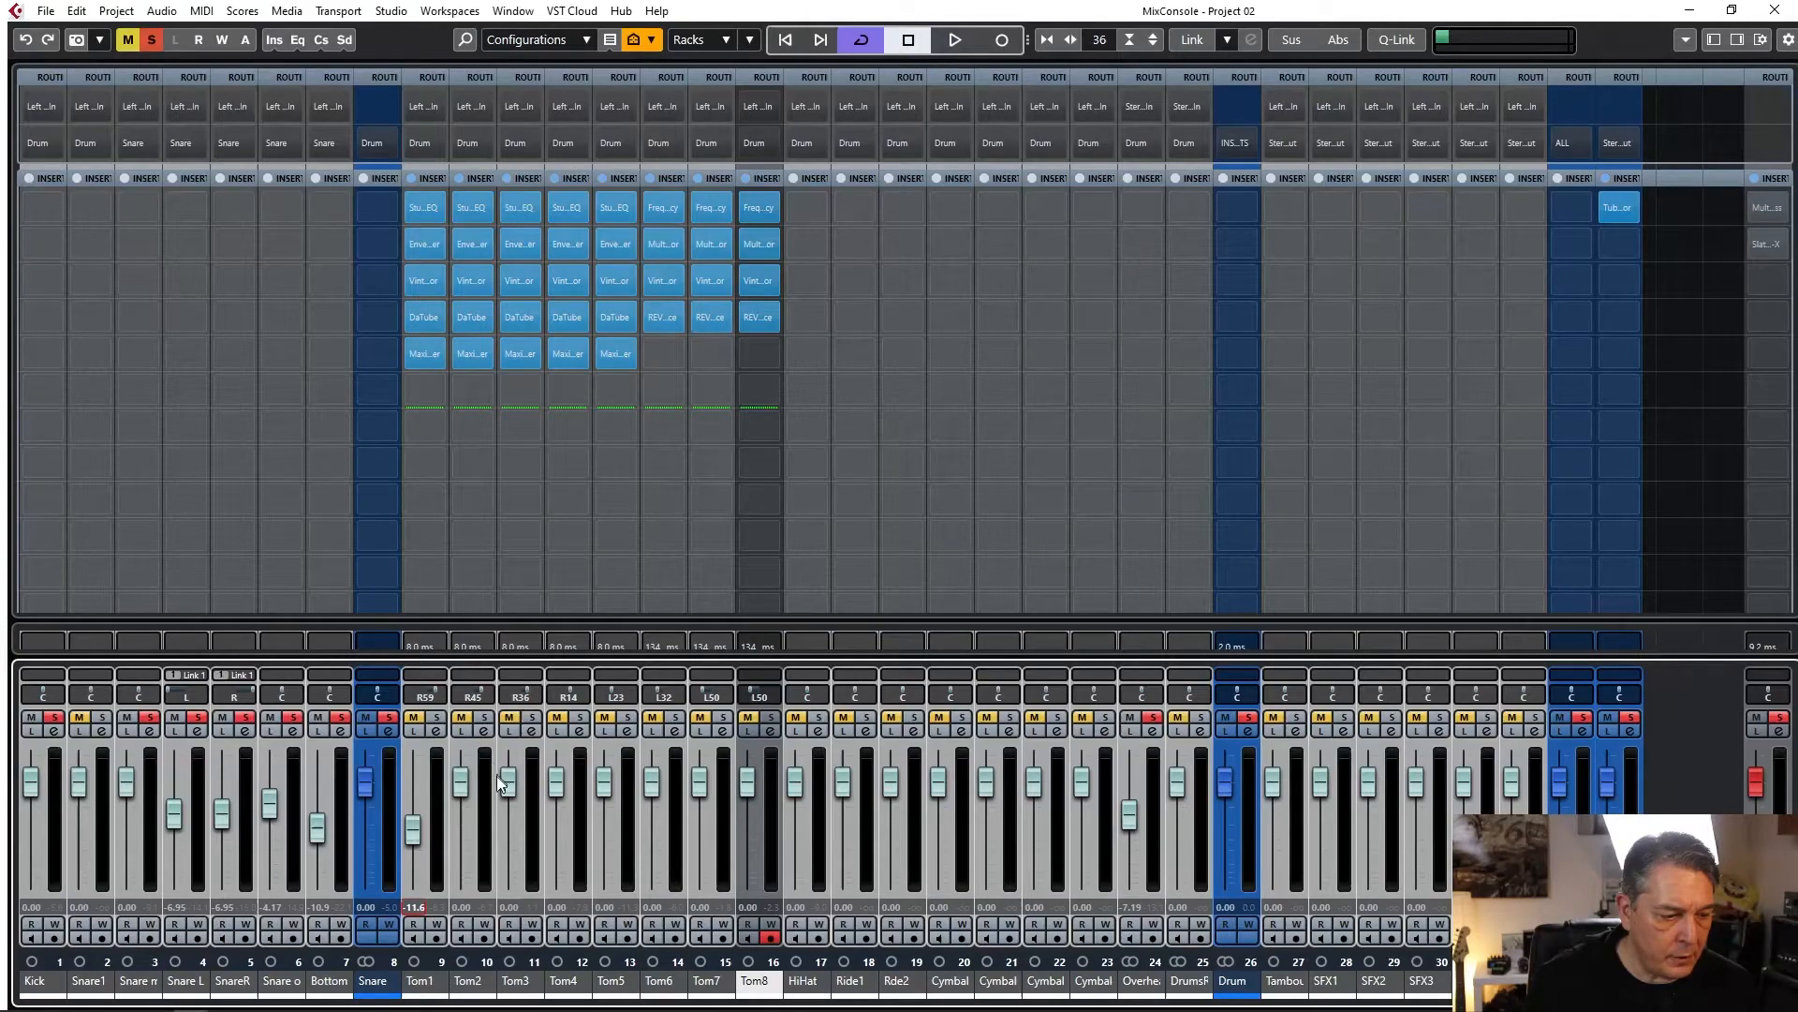
Select channels Tom2 through Tom8 and link them in a group that shares only Volume.
left_click(466, 843)
left_click(474, 850)
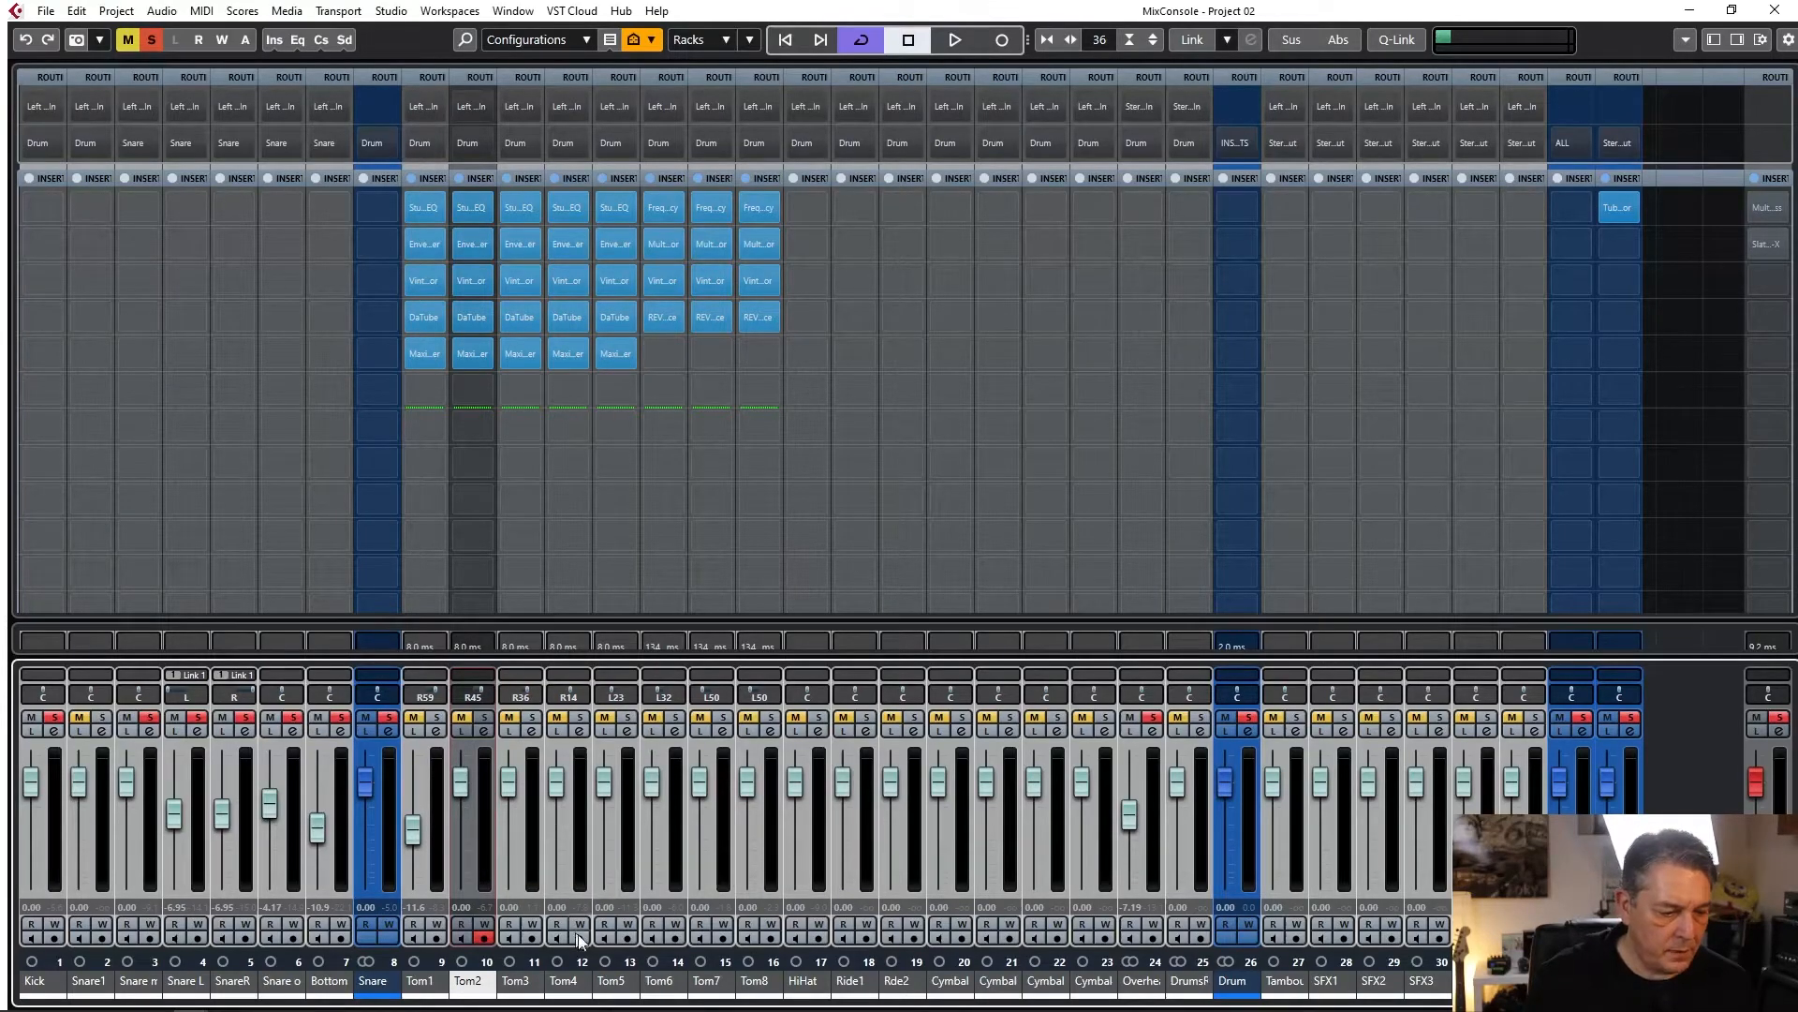
left_click(771, 863)
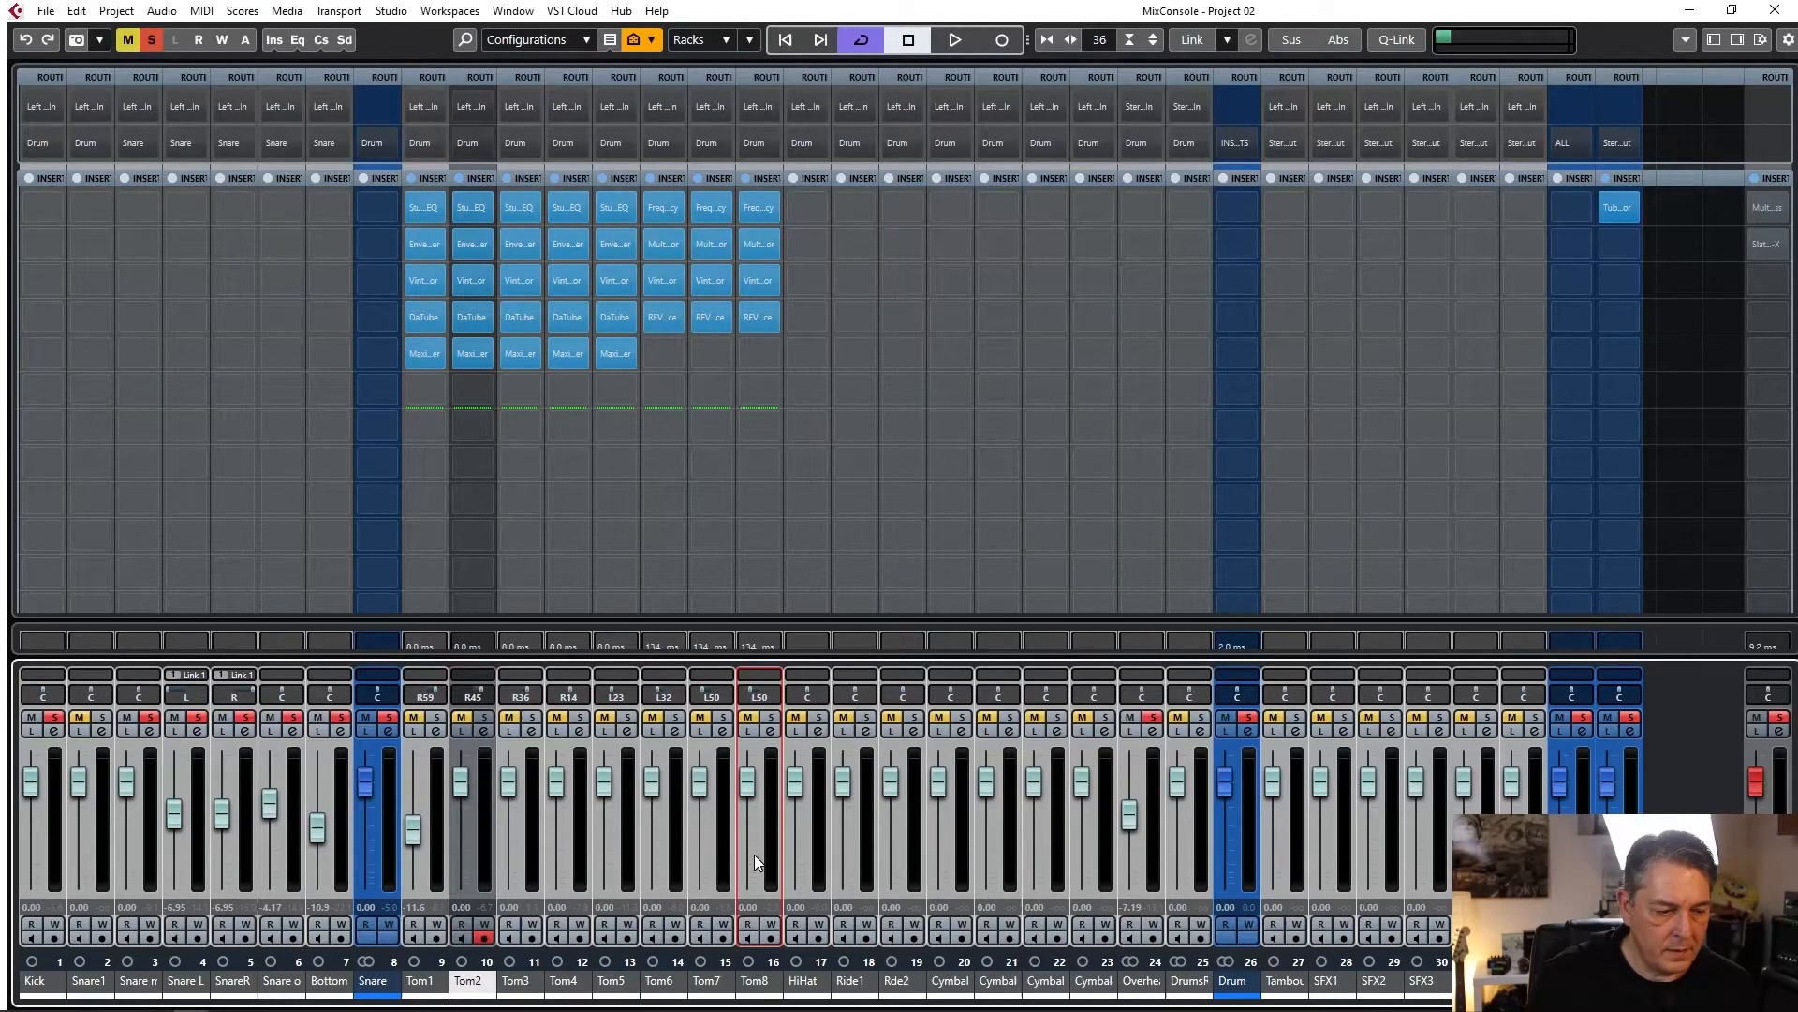
left_click(764, 855, "shift")
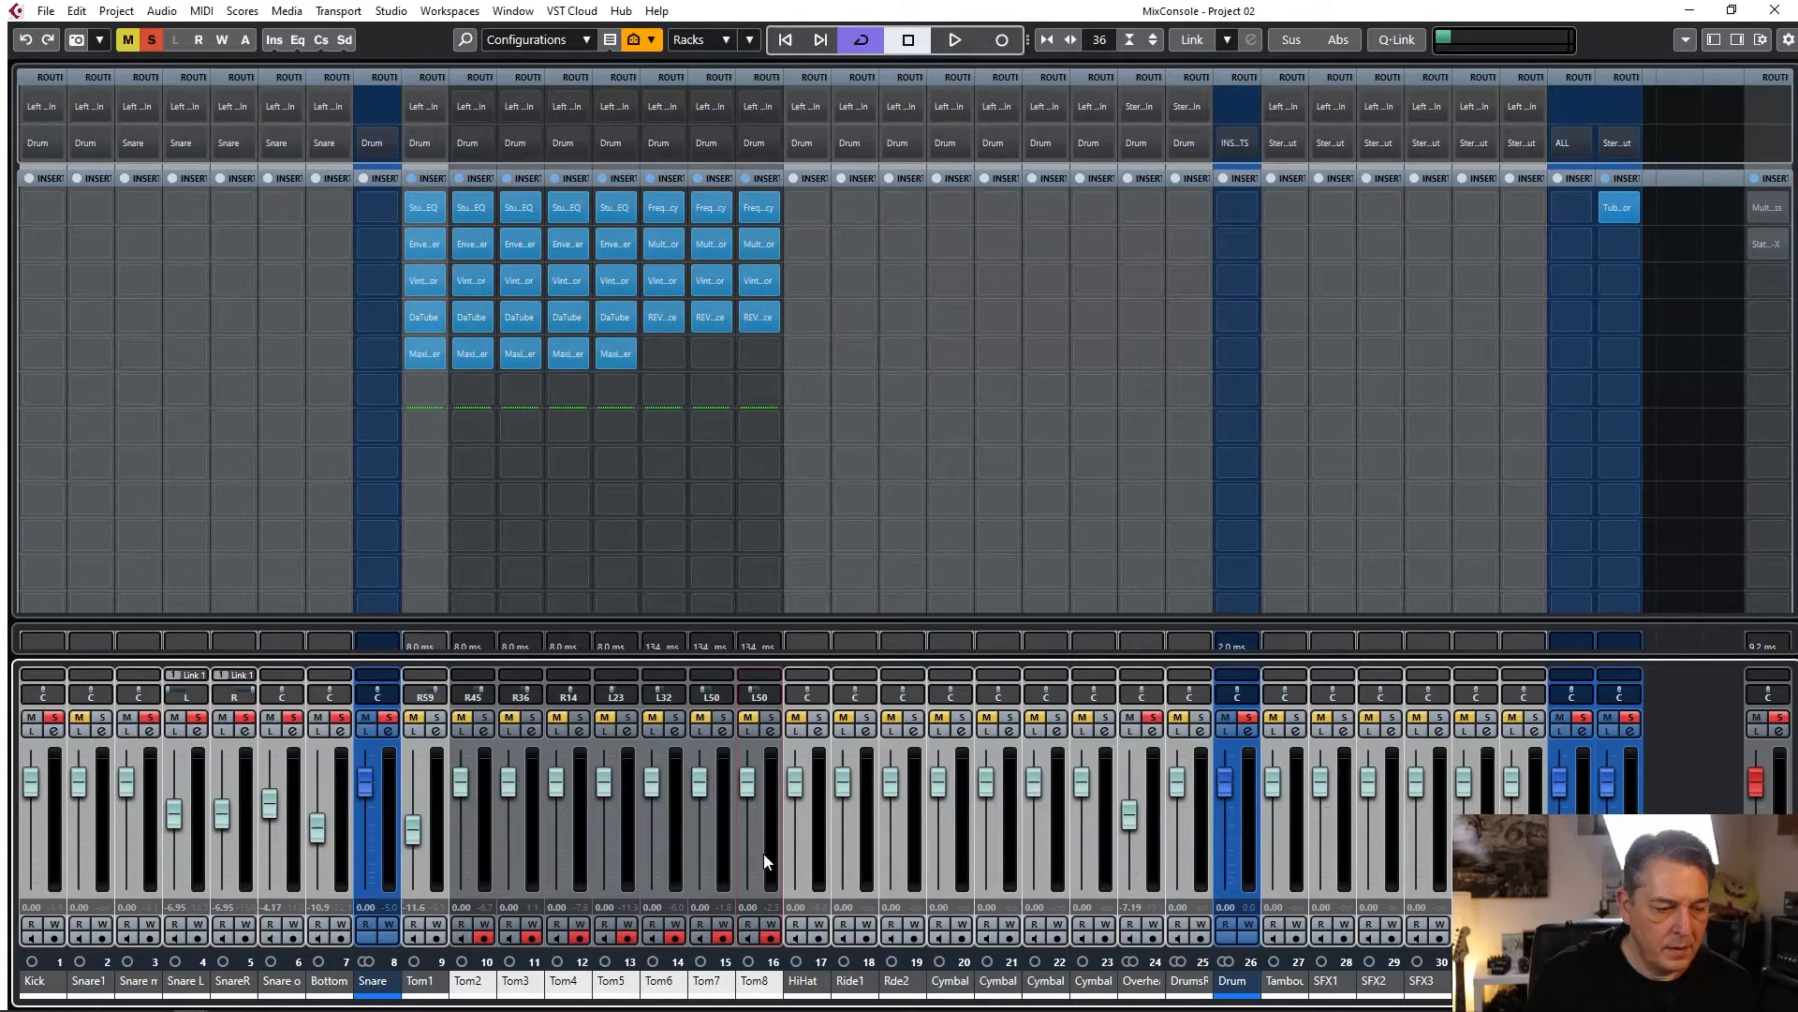
right_click(762, 853)
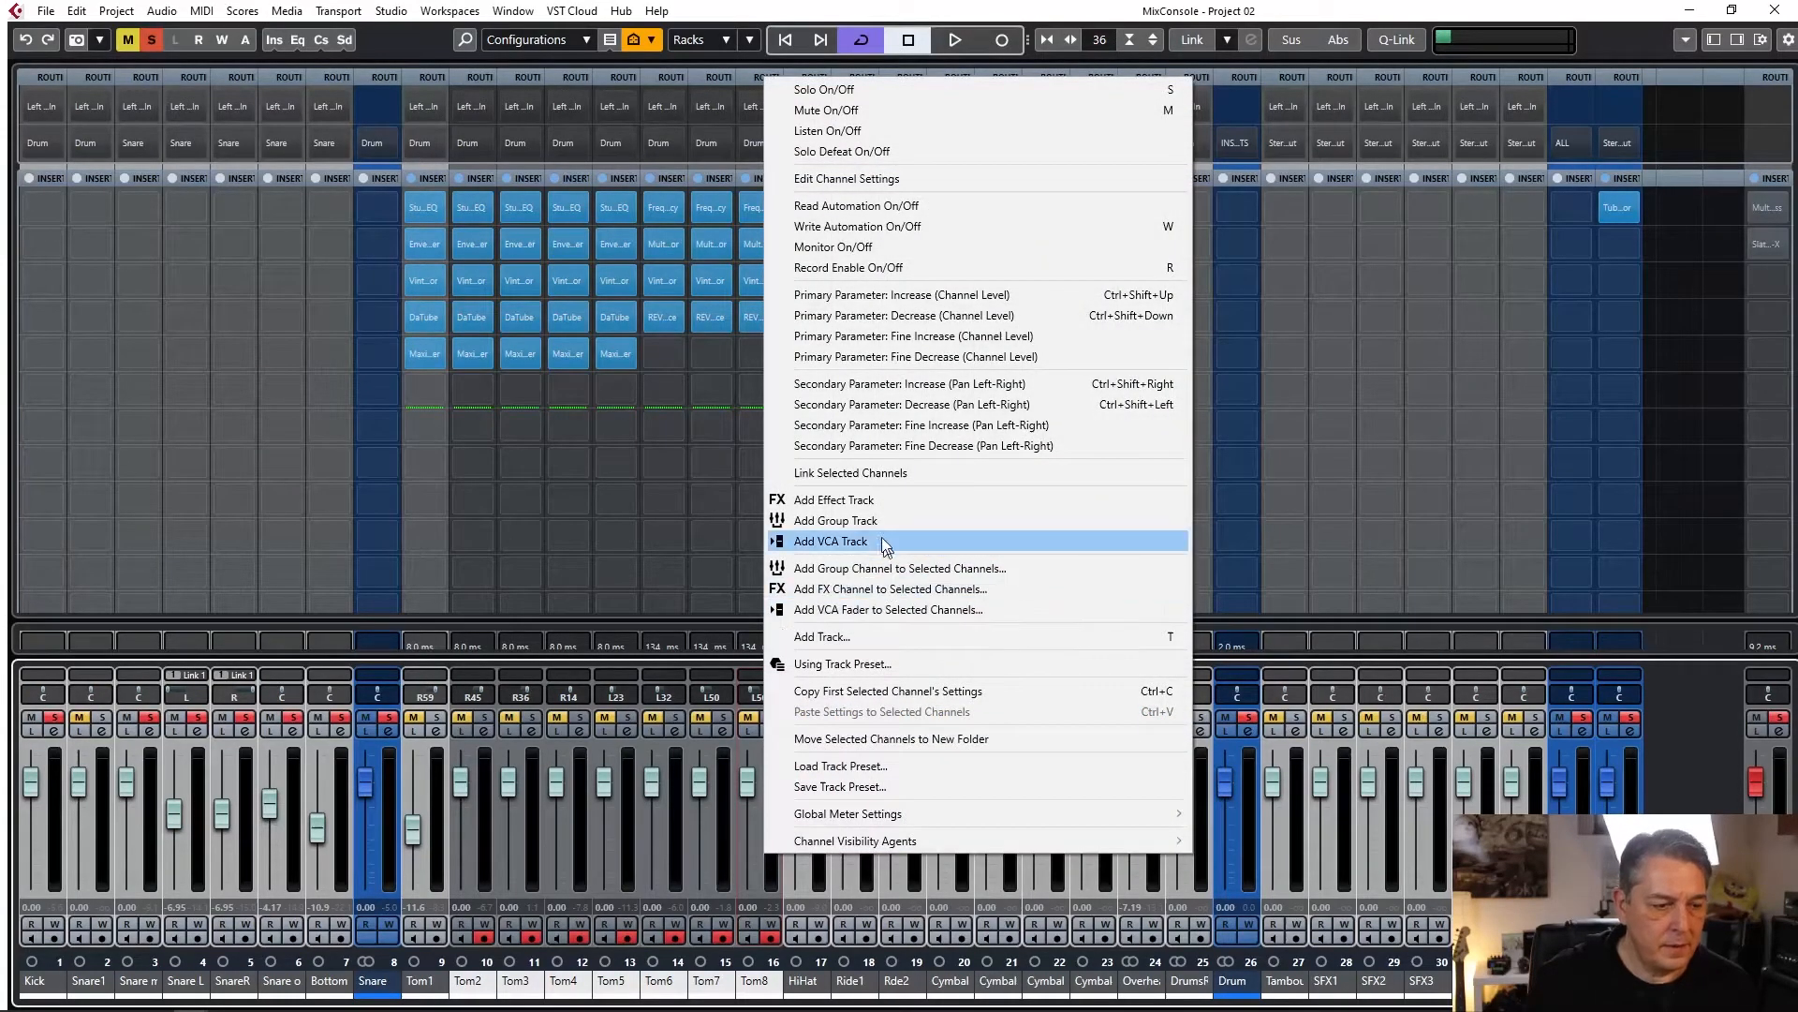
left_click(867, 468)
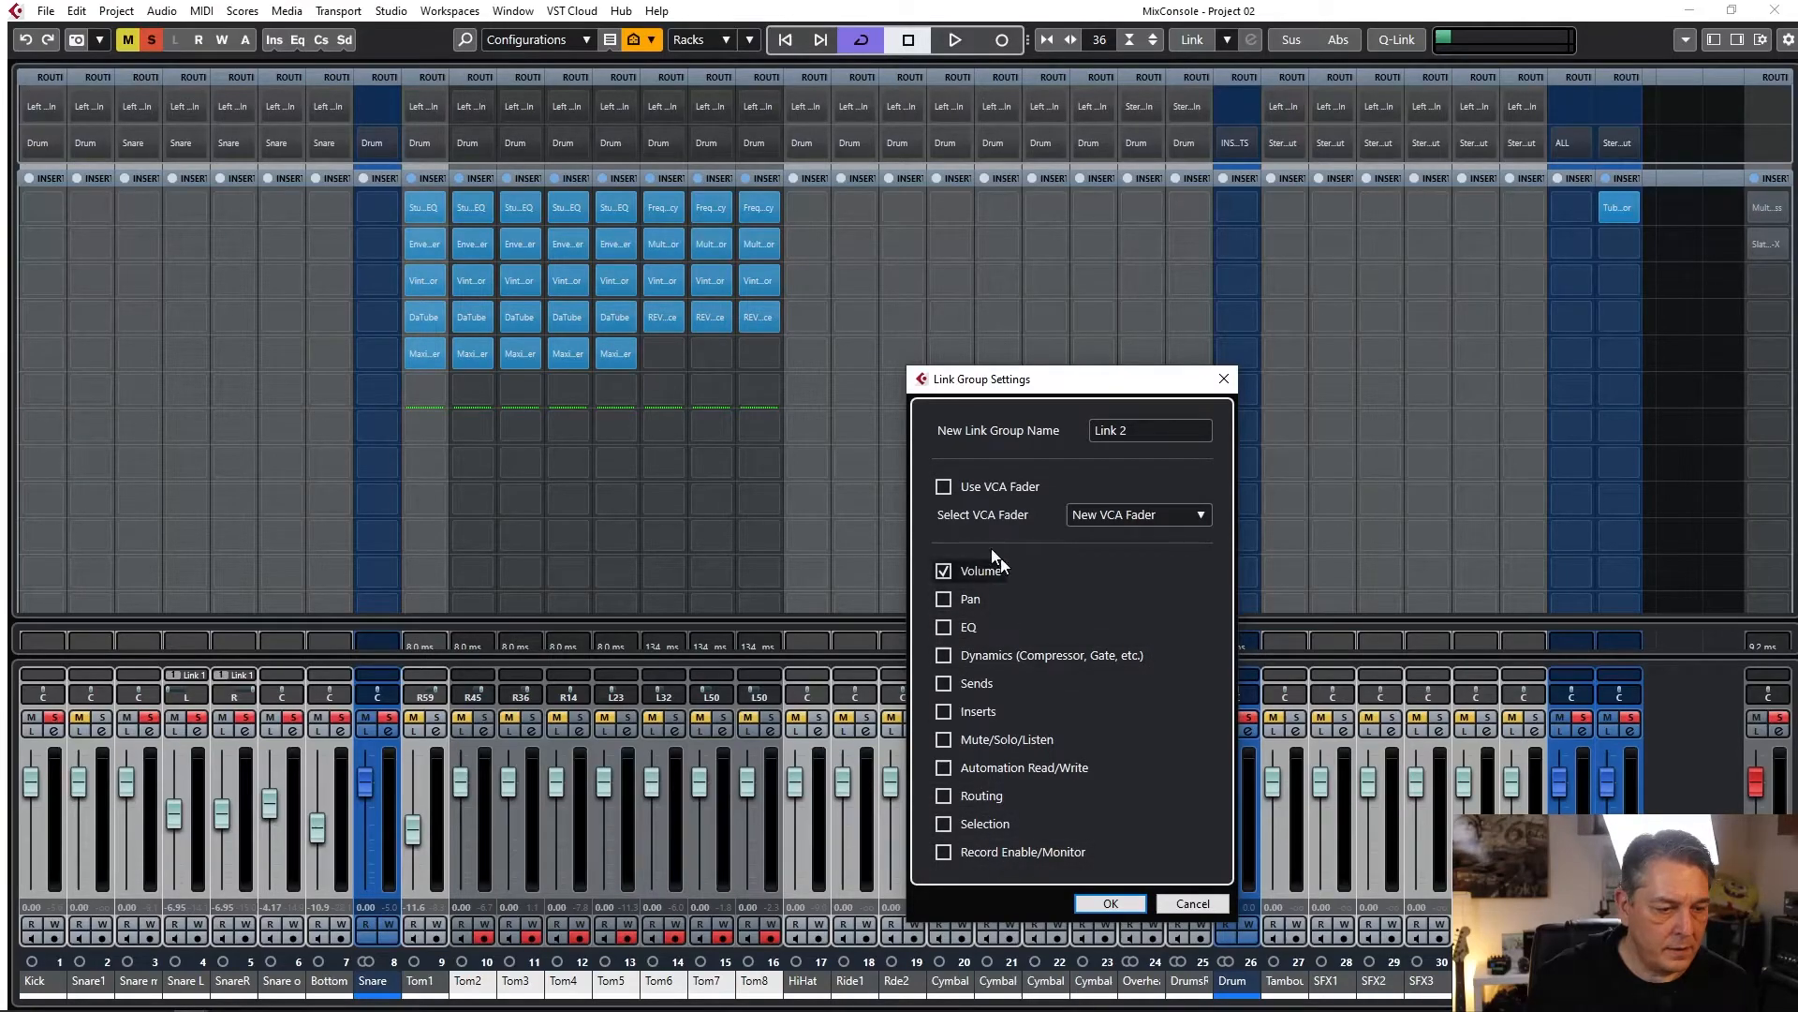
left_click(1111, 903)
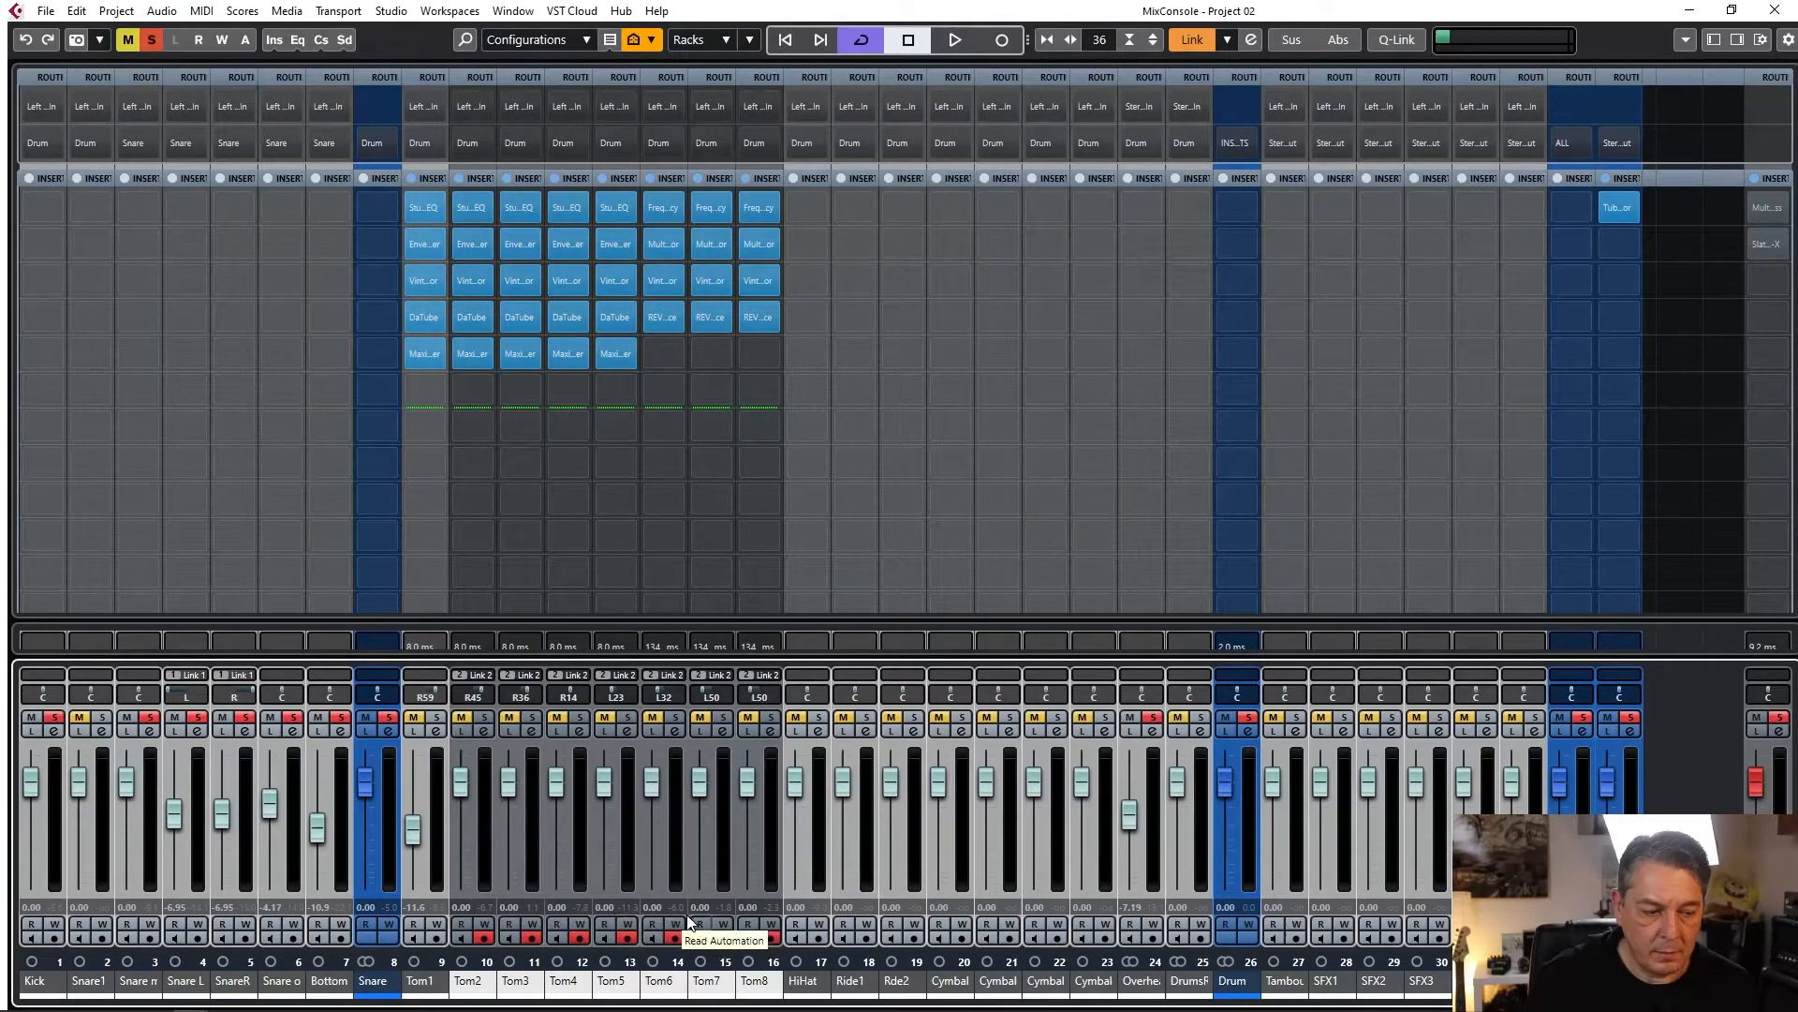
Set the linked Tom2 to Tom8 faders to -6.02 dB and unlink the channels.
double_click(459, 906)
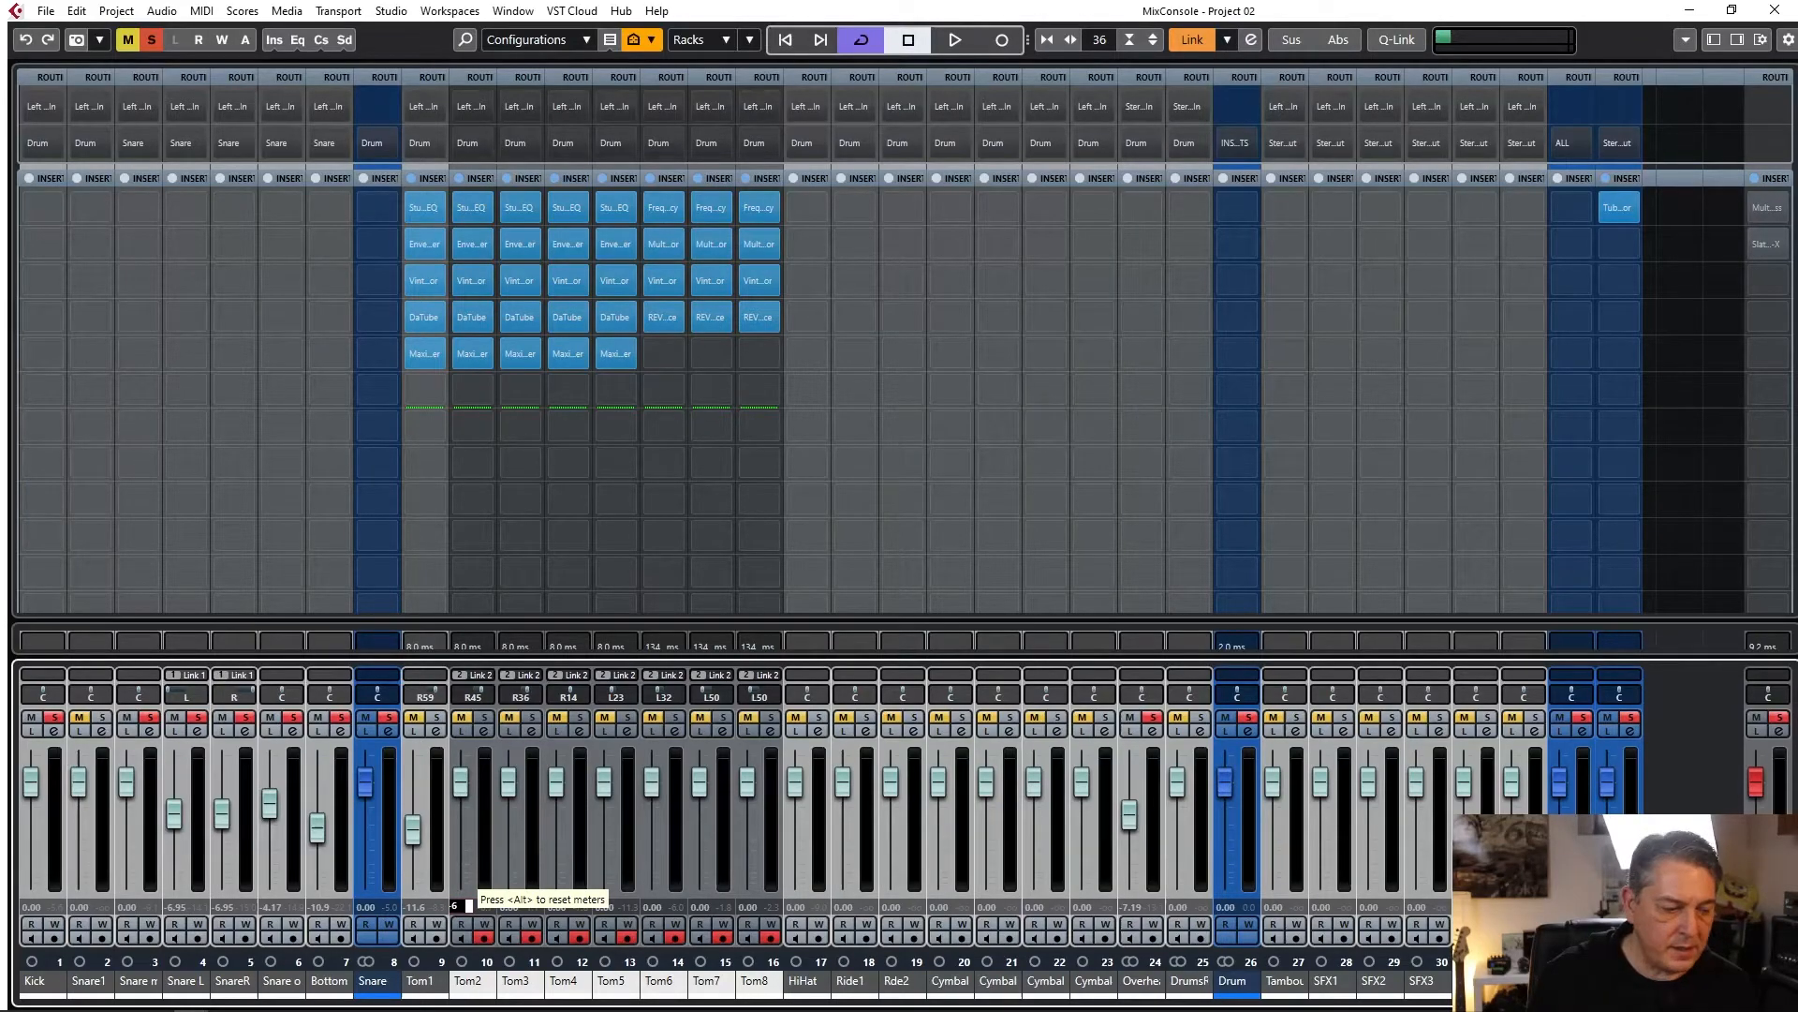
type("6.0")
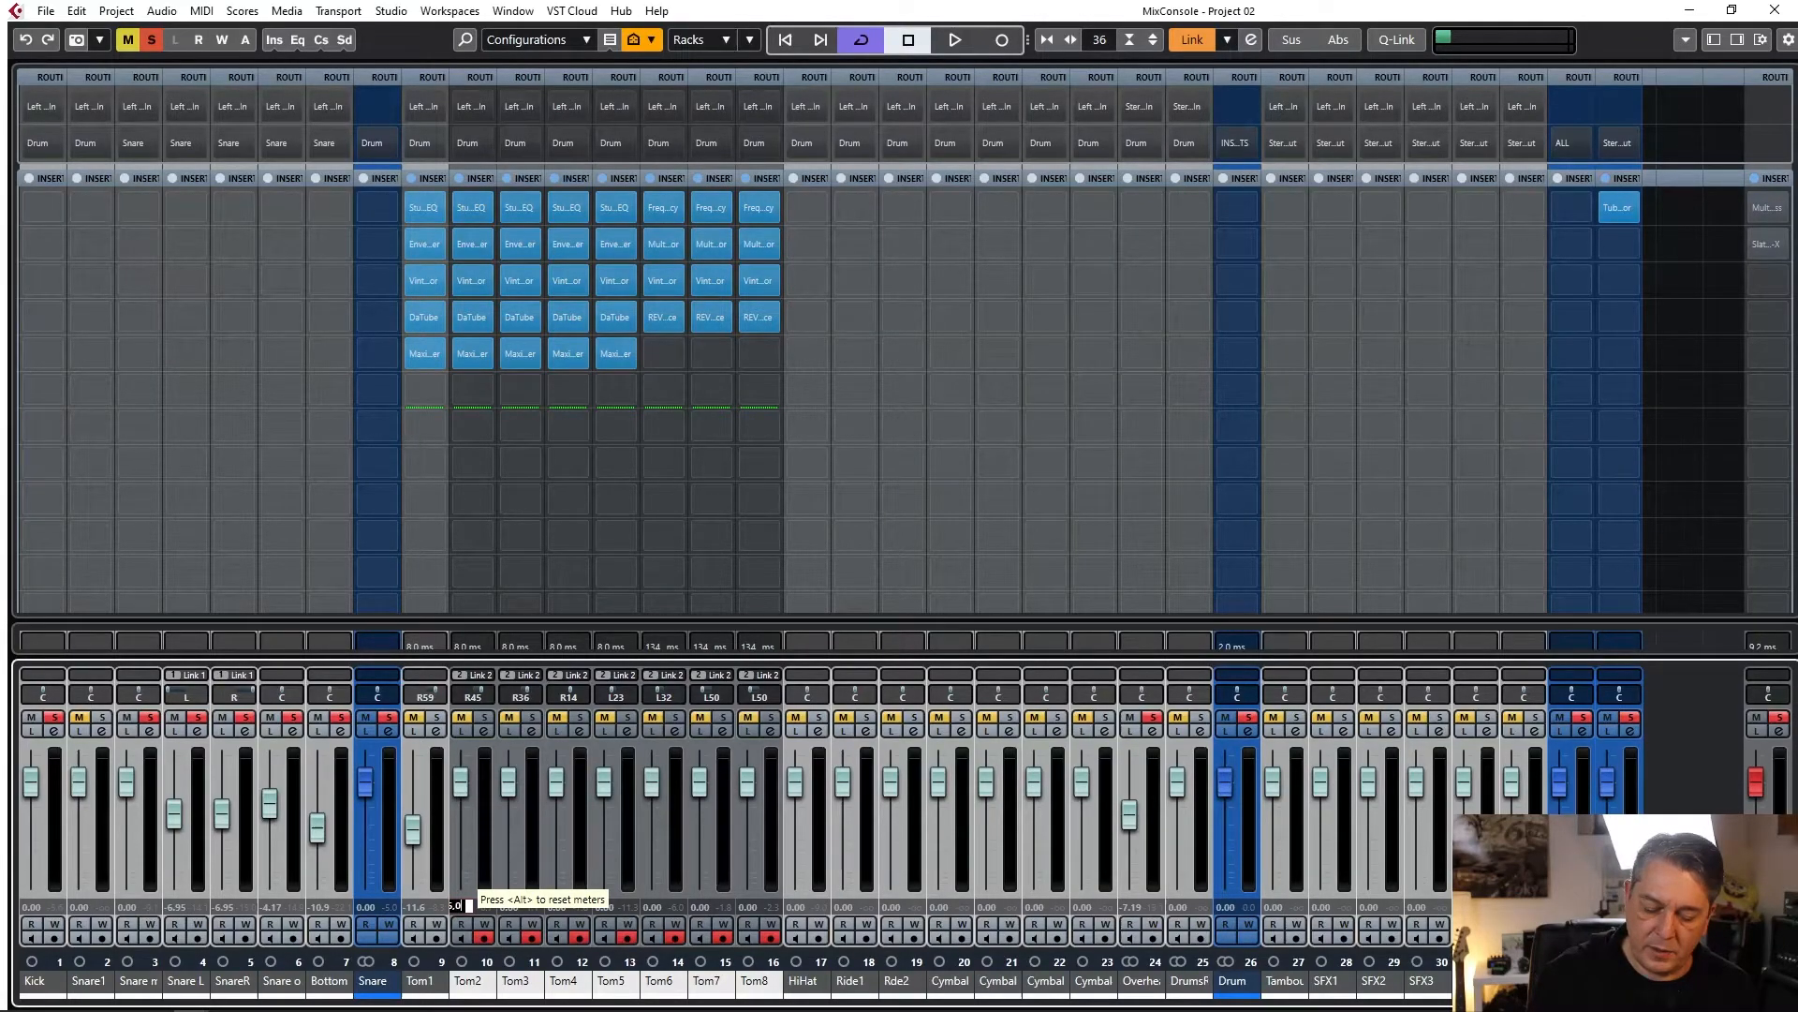
type("2")
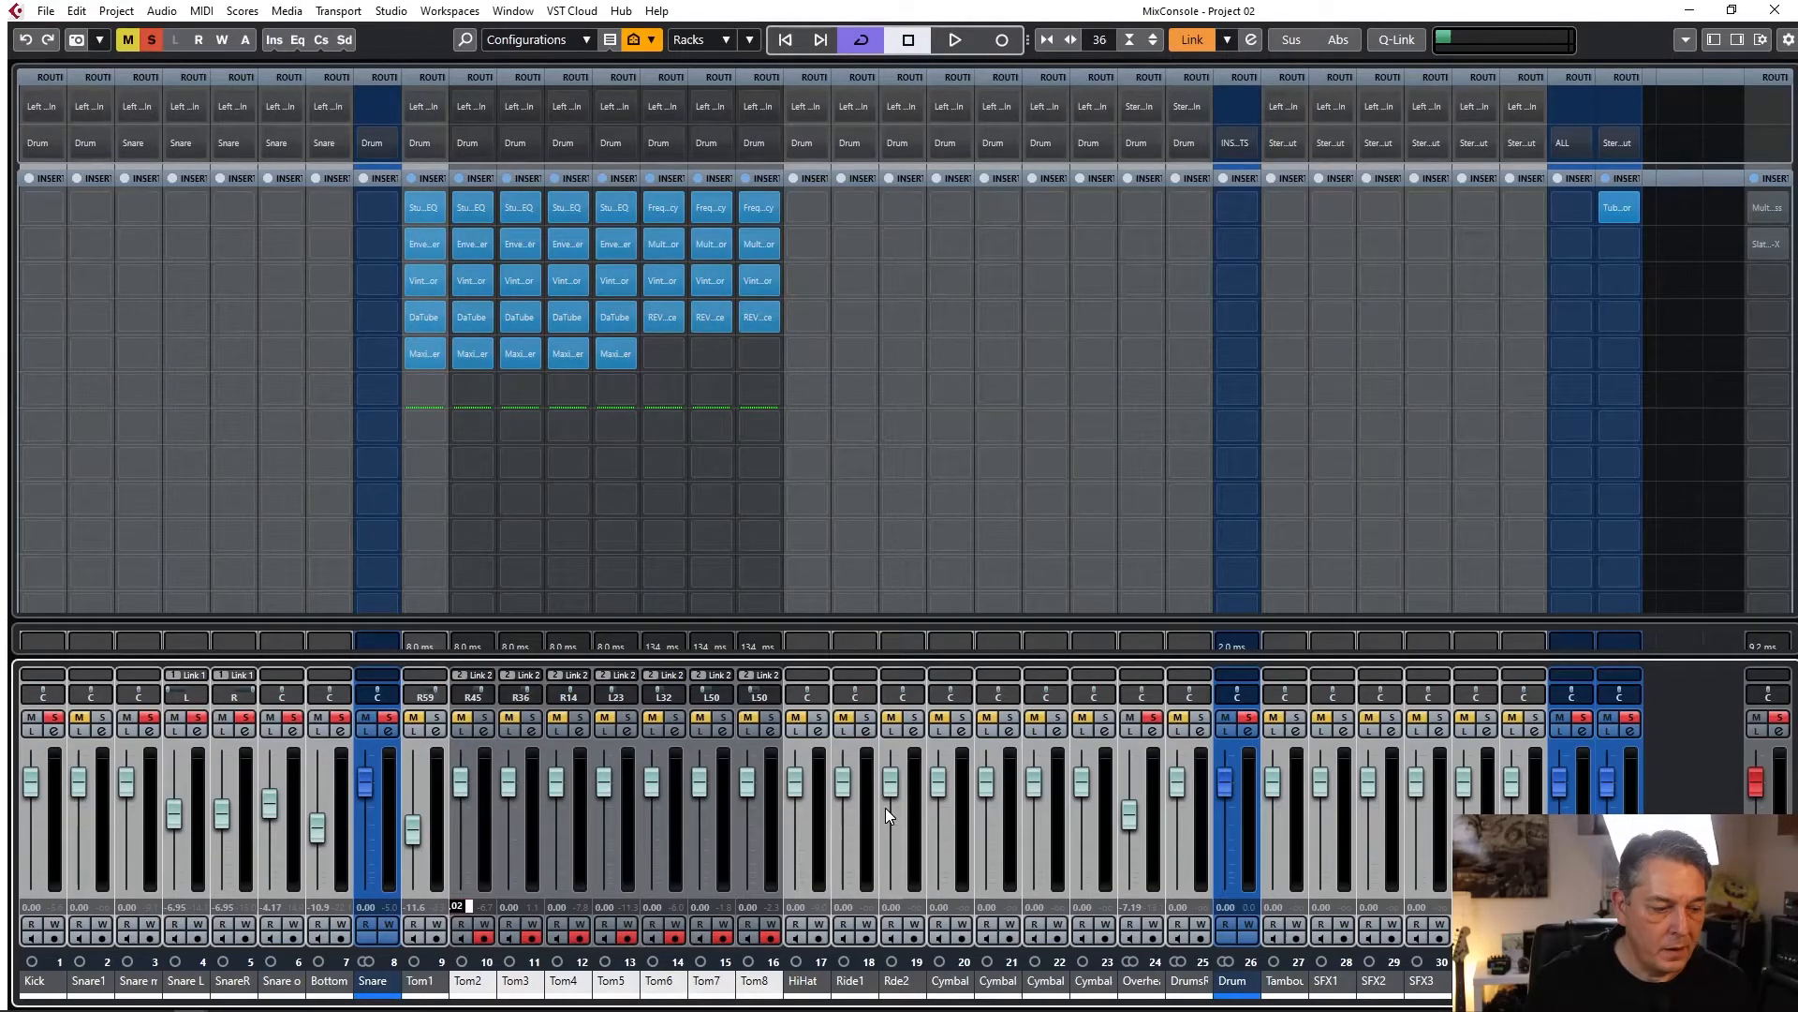
key("Return")
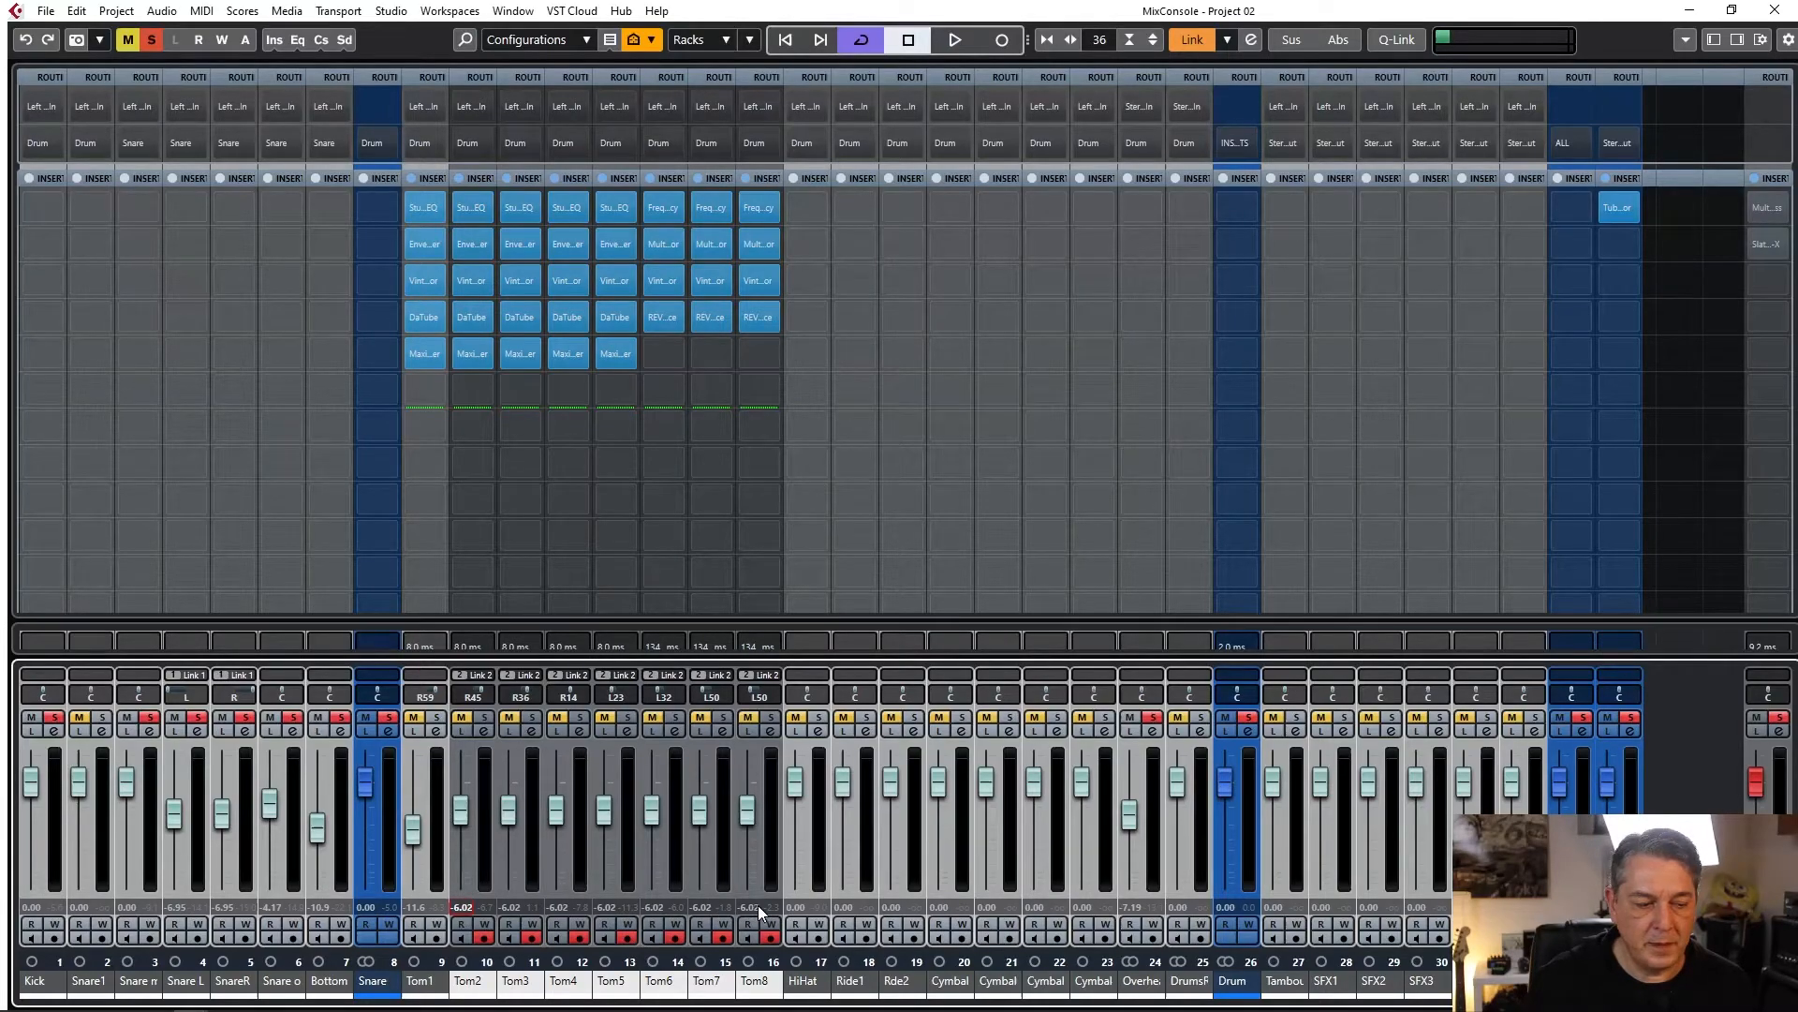
right_click(481, 860)
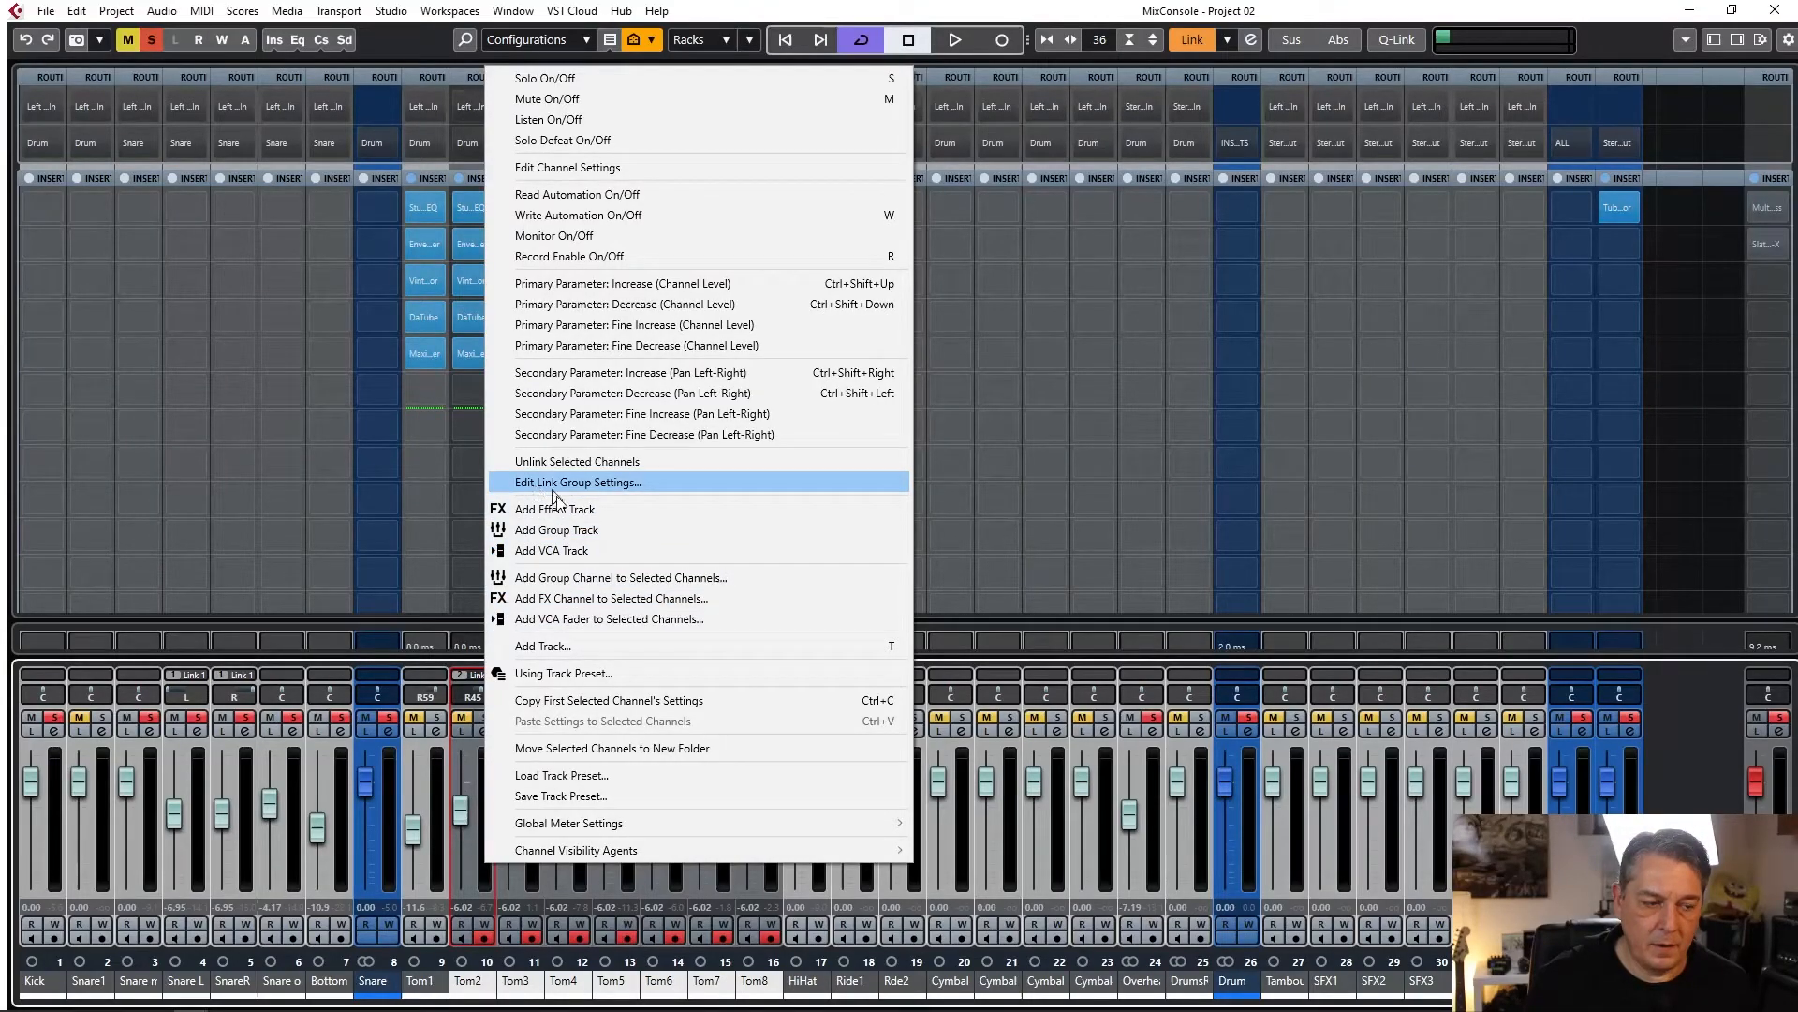
left_click(557, 461)
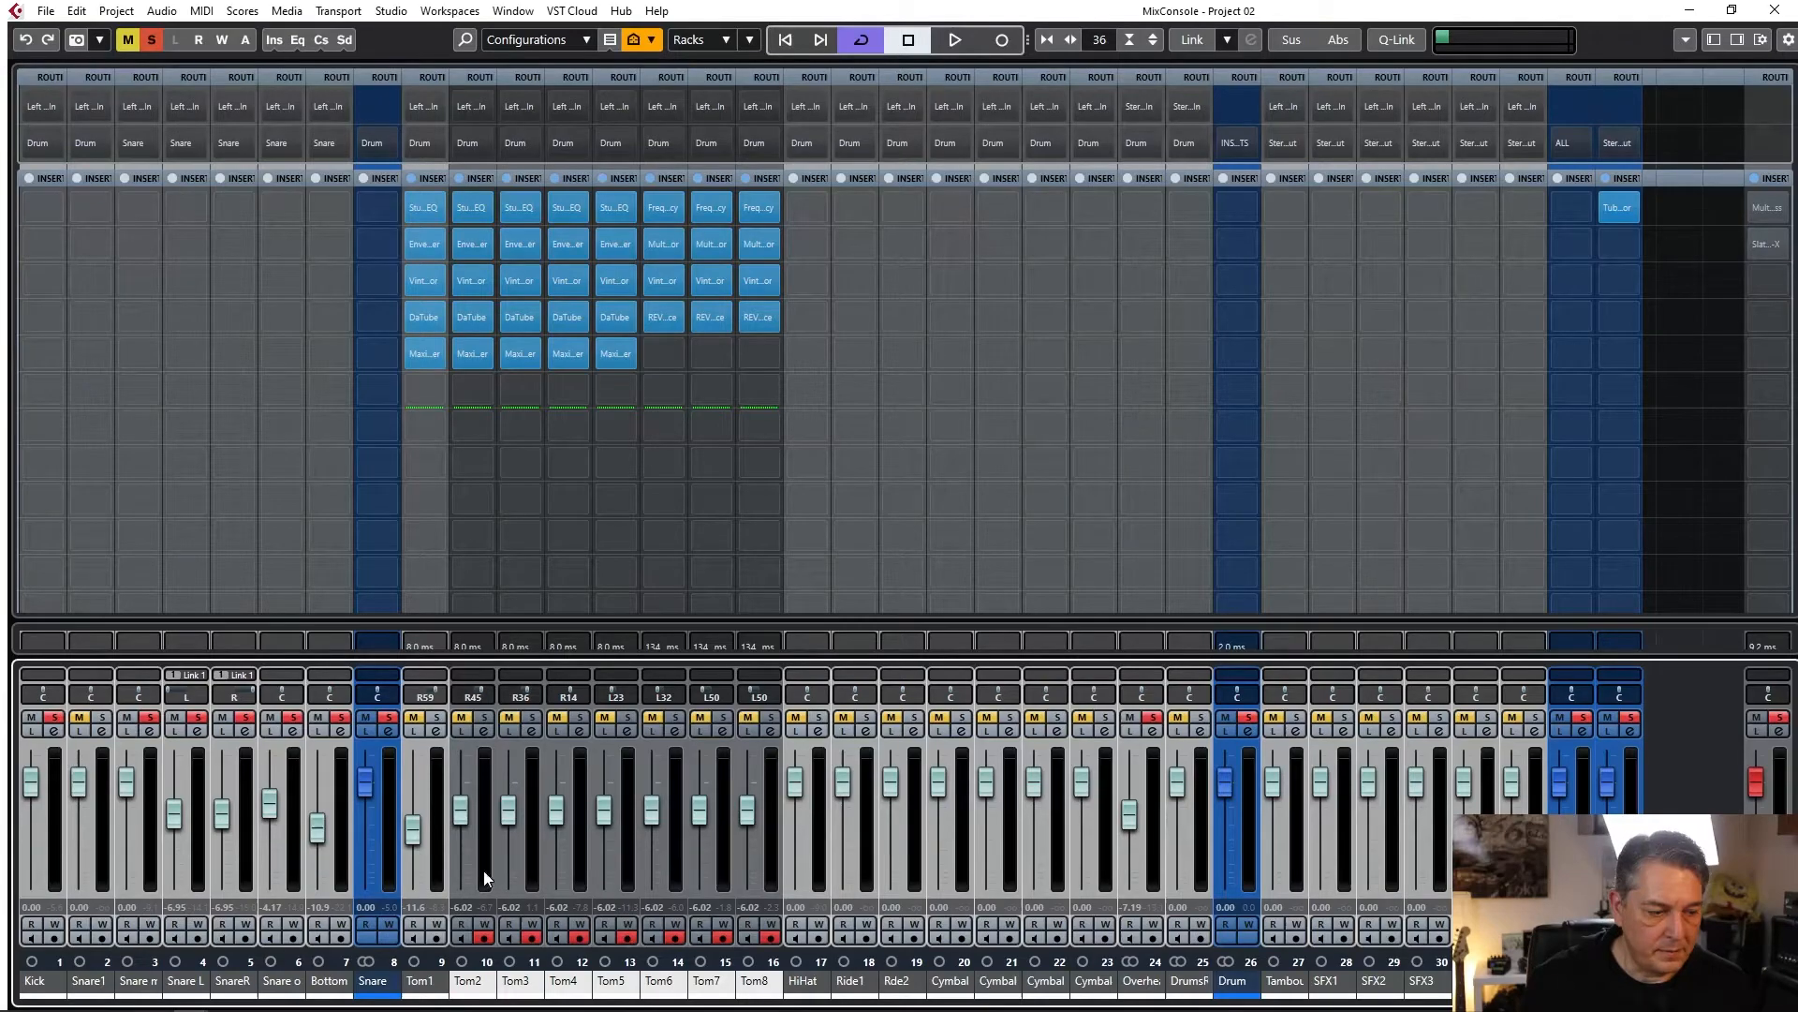
Select channels Tom1 through Tom8 and add a VCA fader to them.
left_click(431, 841)
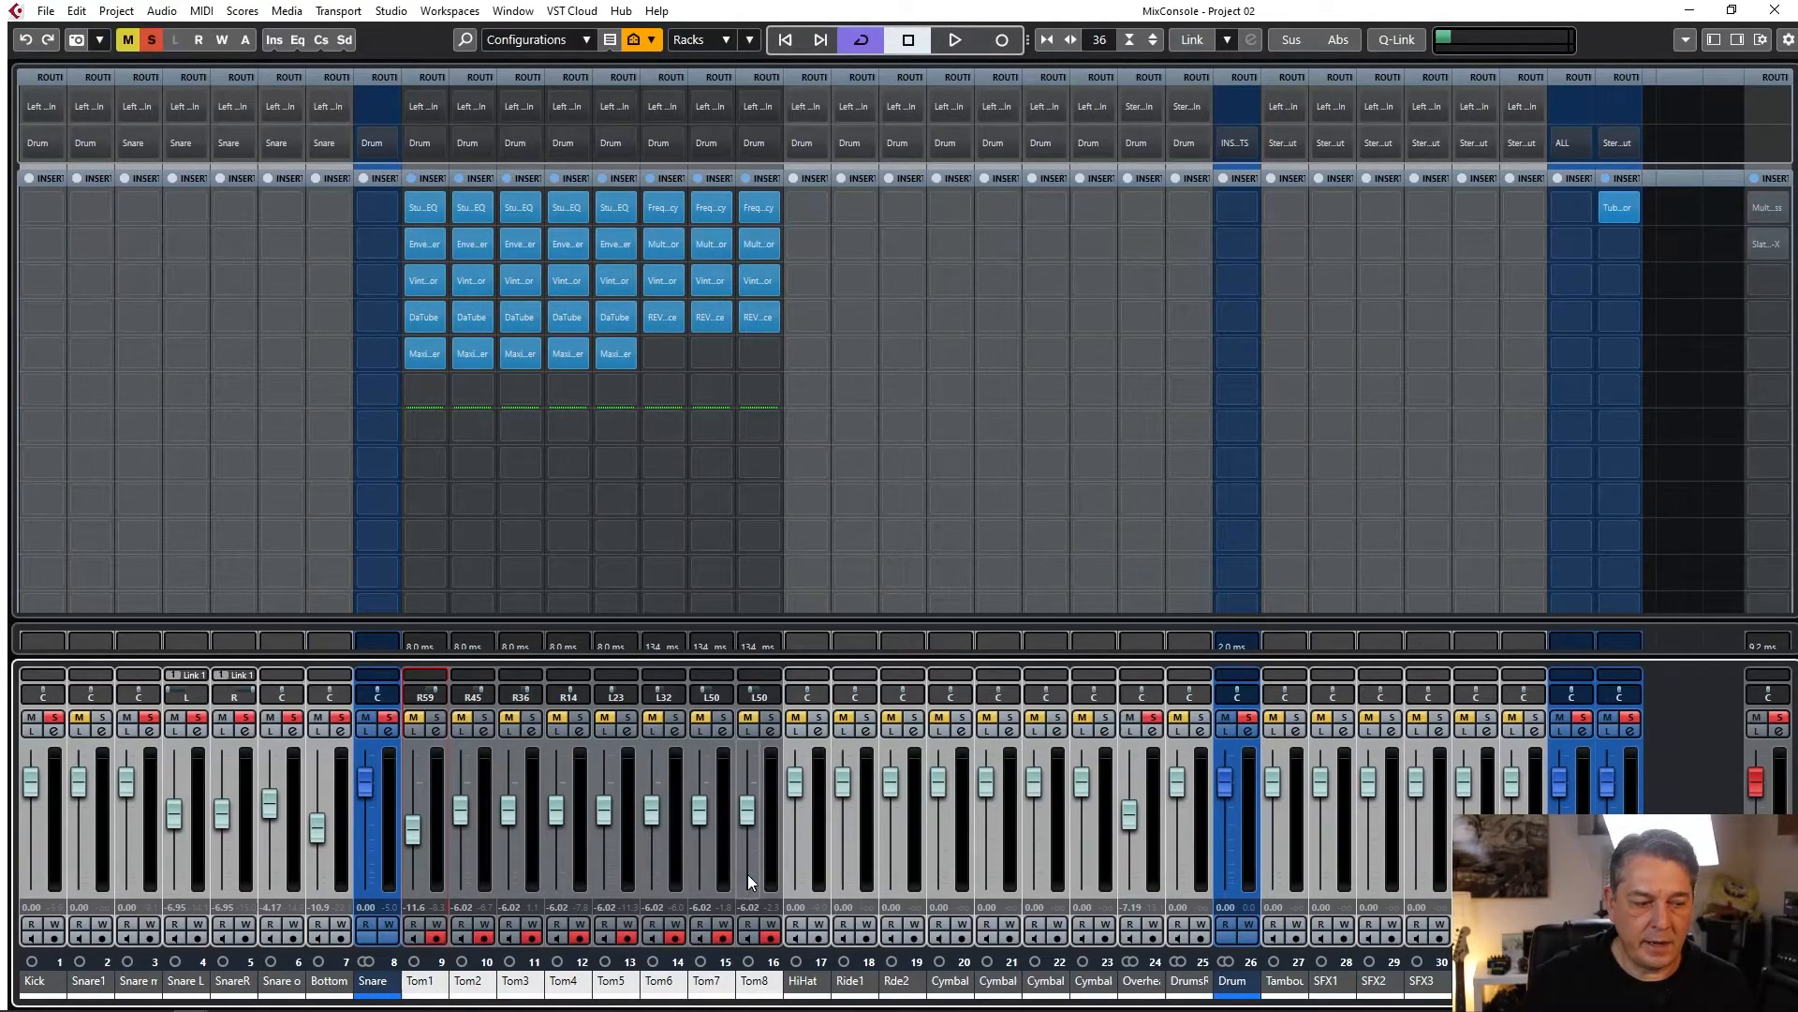
right_click(776, 863)
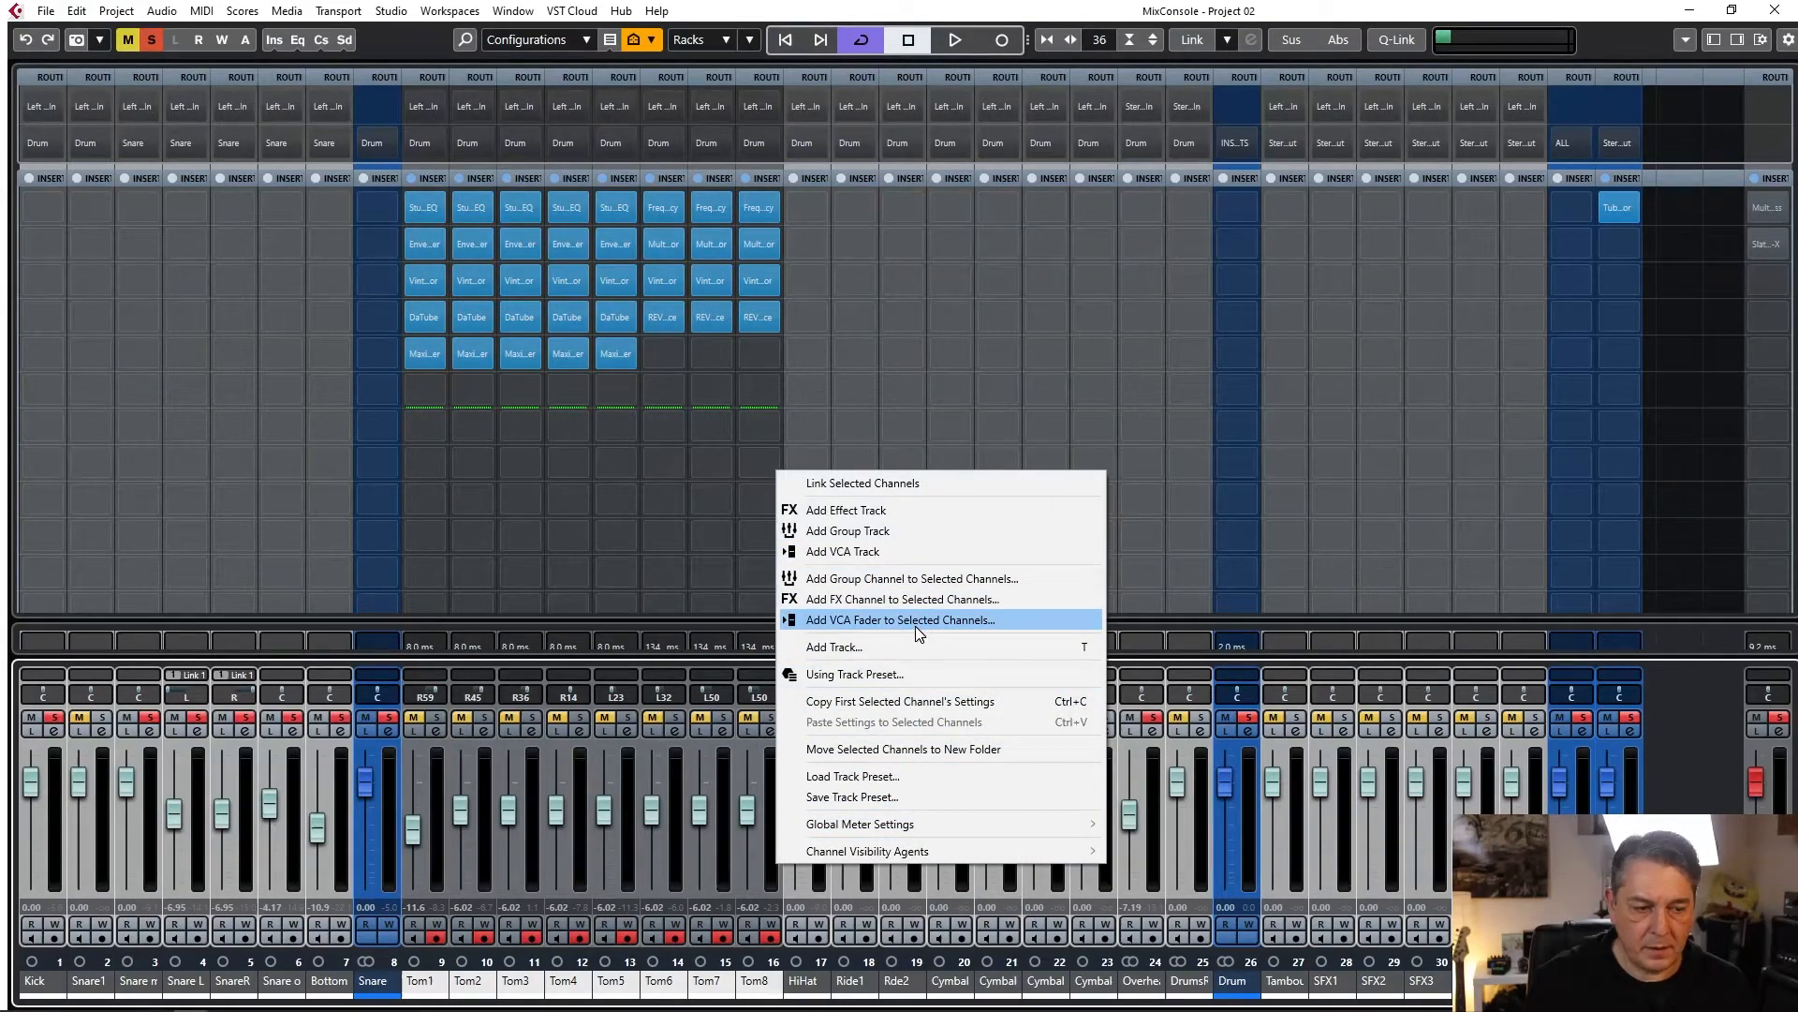
left_click(645, 865)
right_click(646, 873)
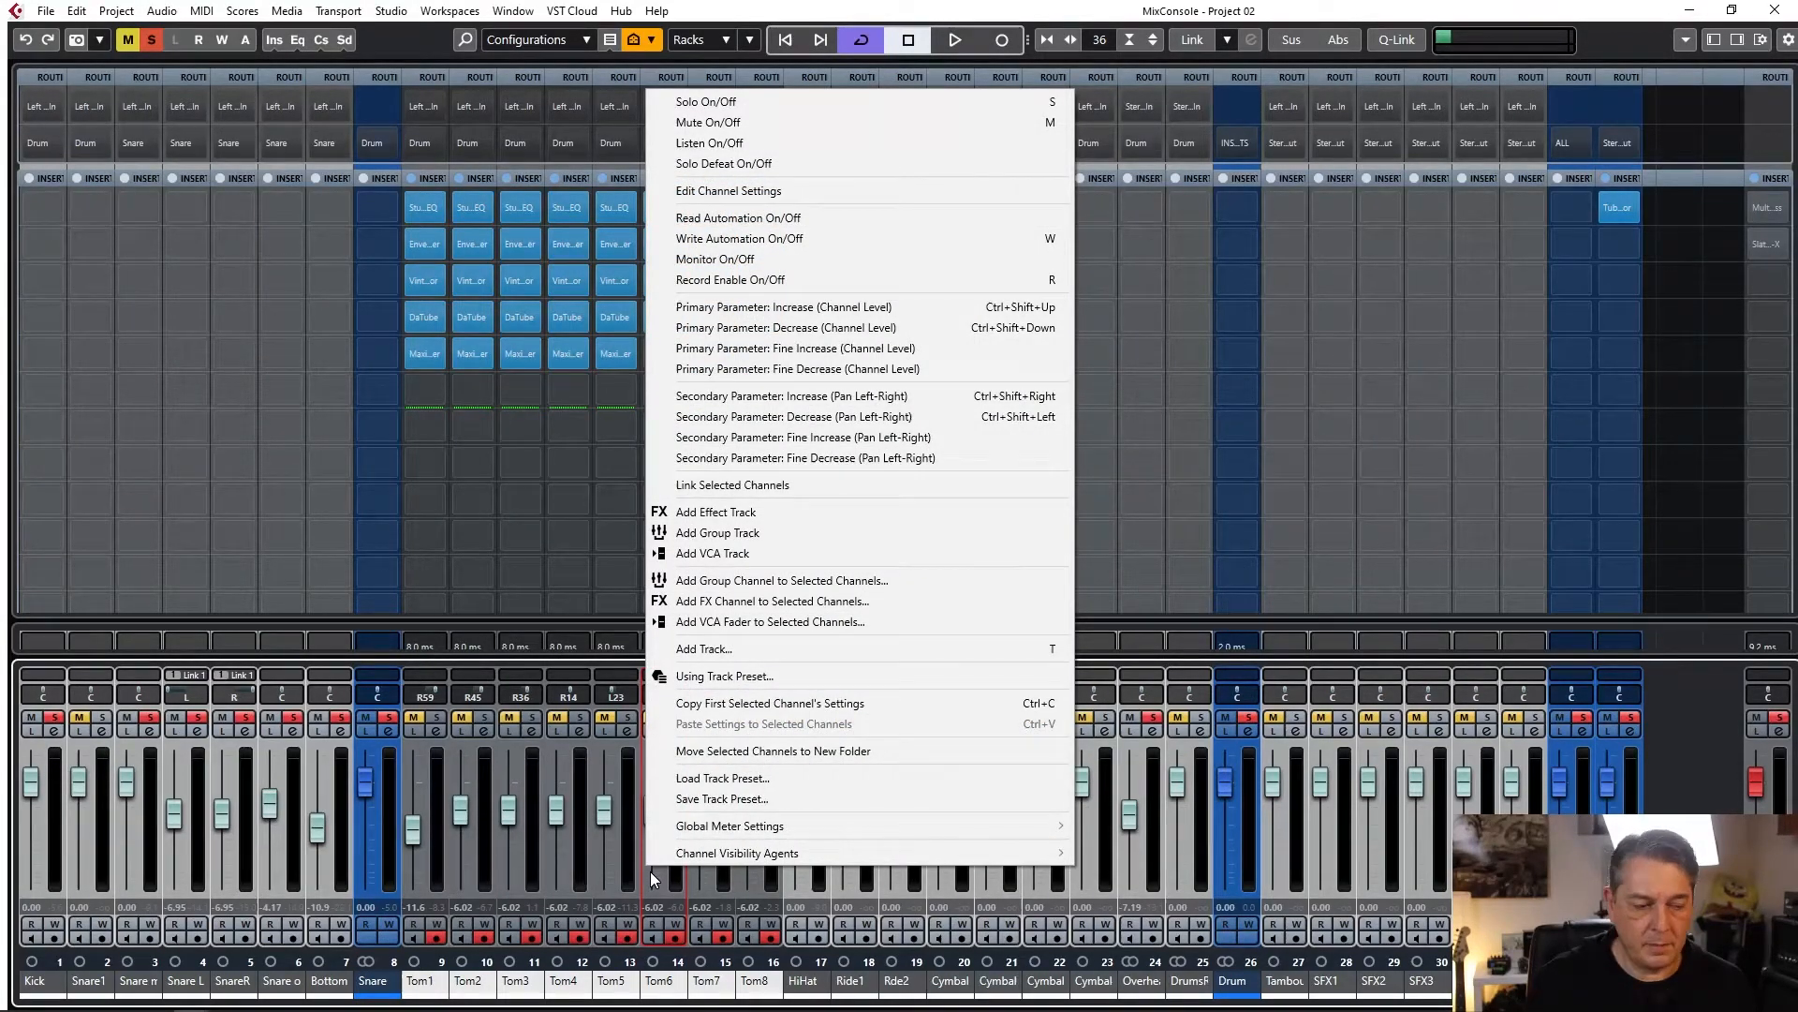
left_click(777, 626)
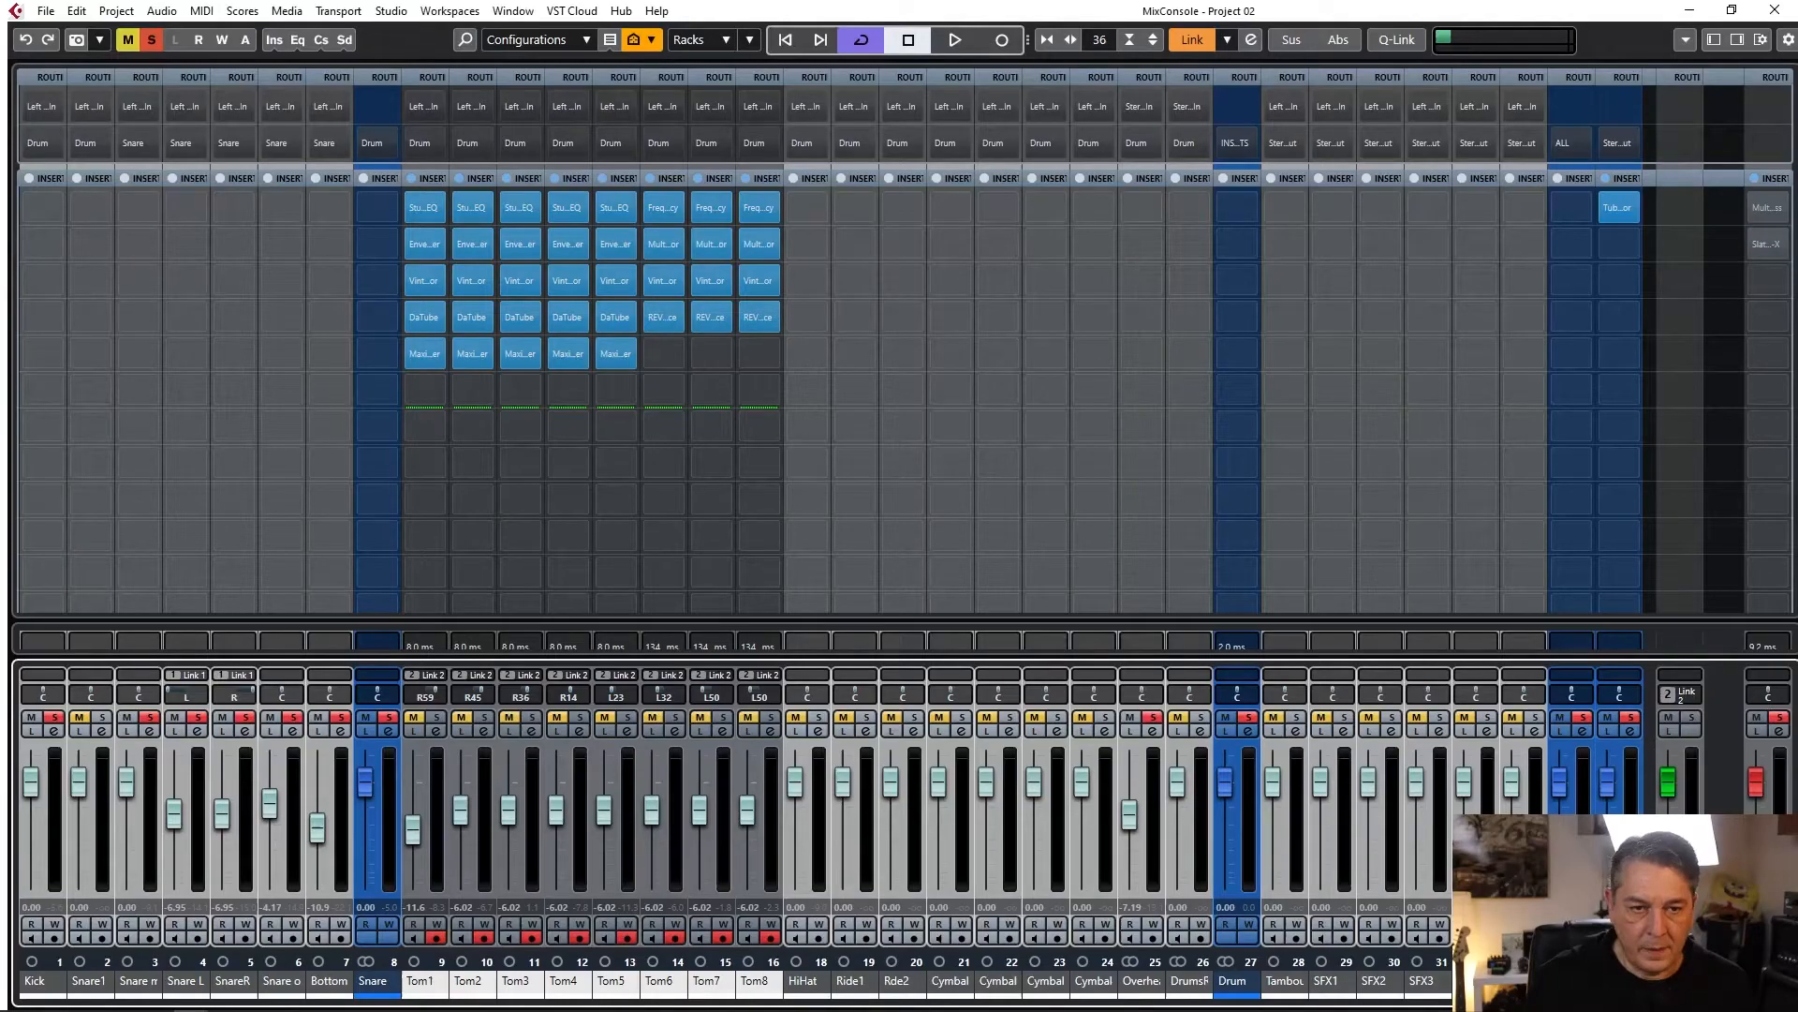
Try to release the VCA Link 2 channel from its locked mixer zone in the channel visibility list.
left_click(1710, 45)
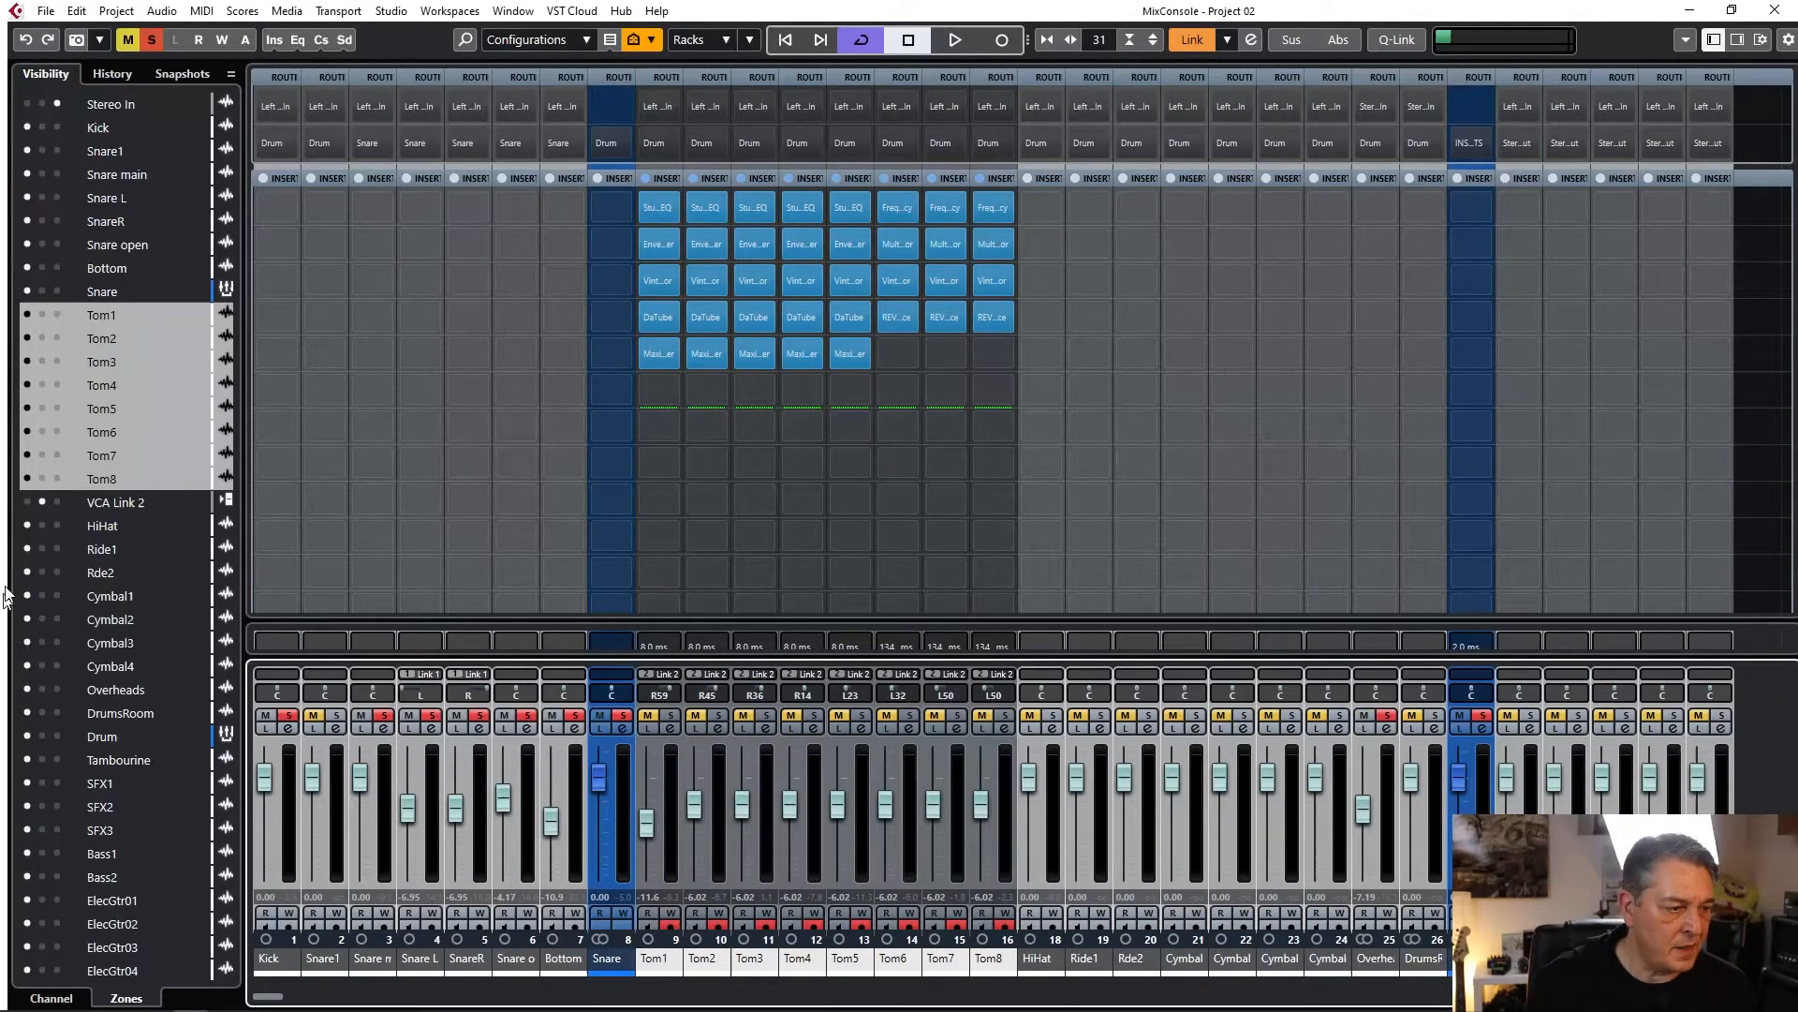
left_click(29, 502)
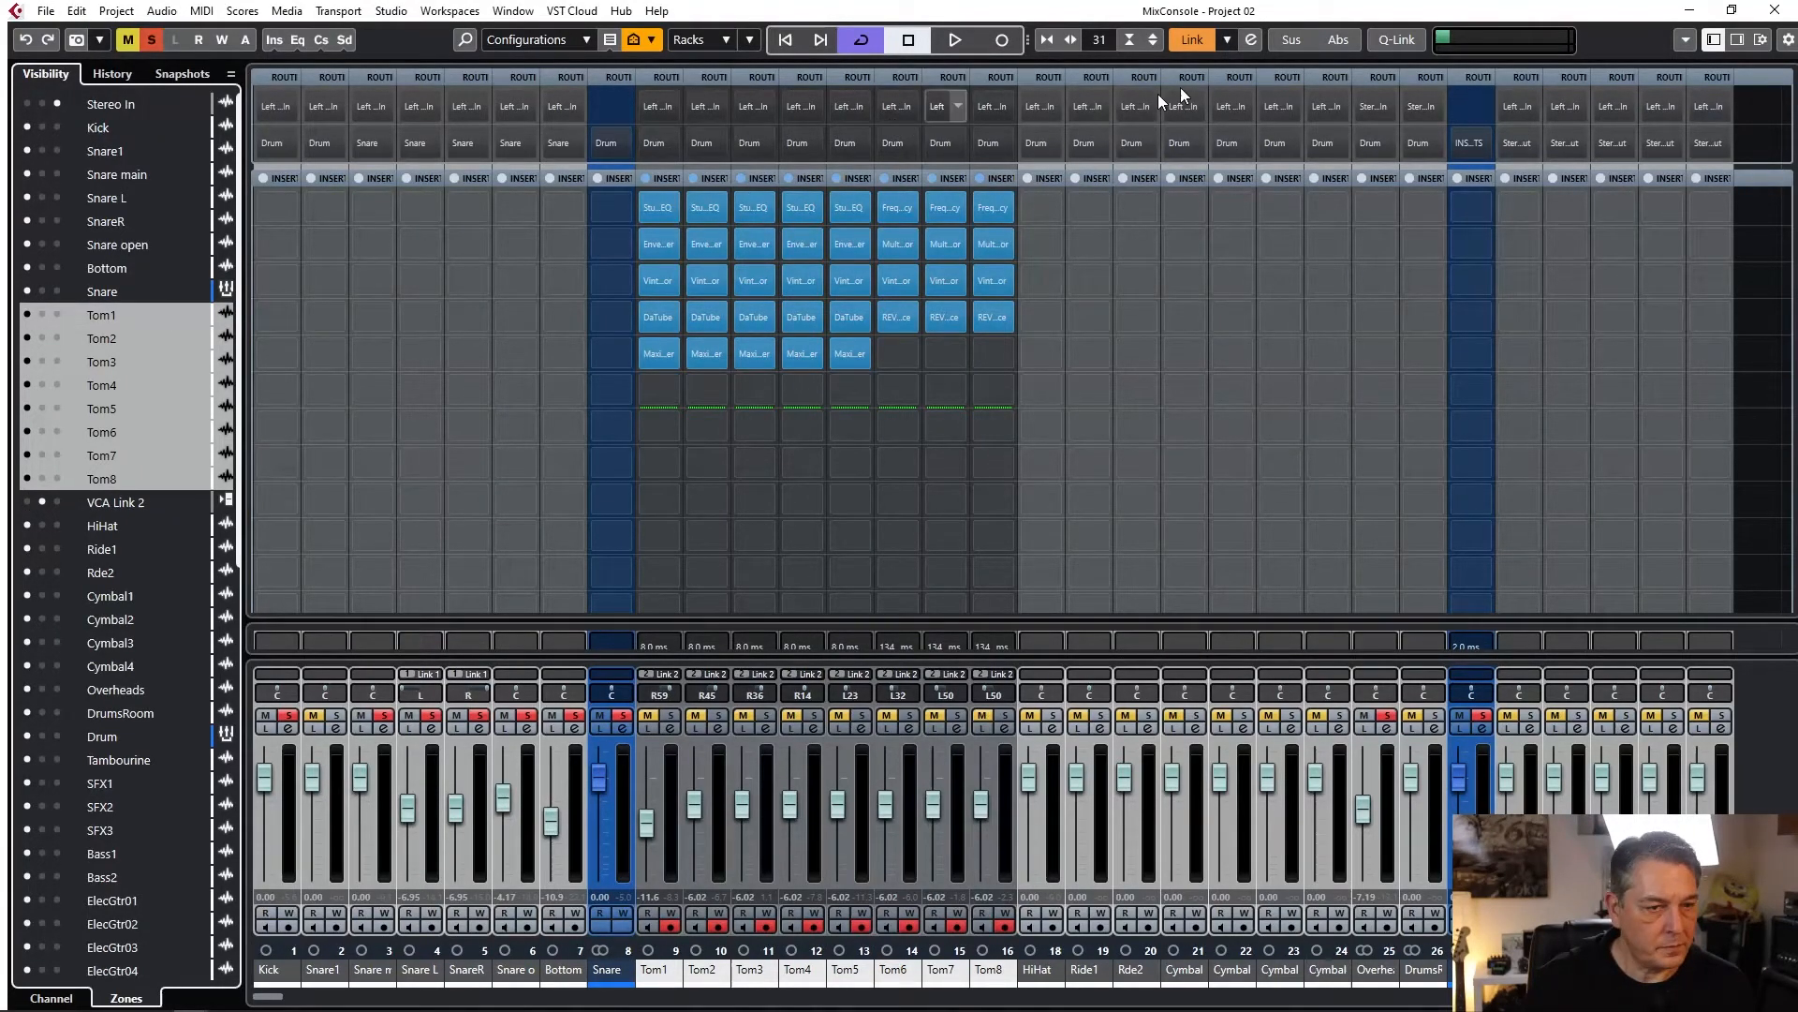
left_click(1713, 40)
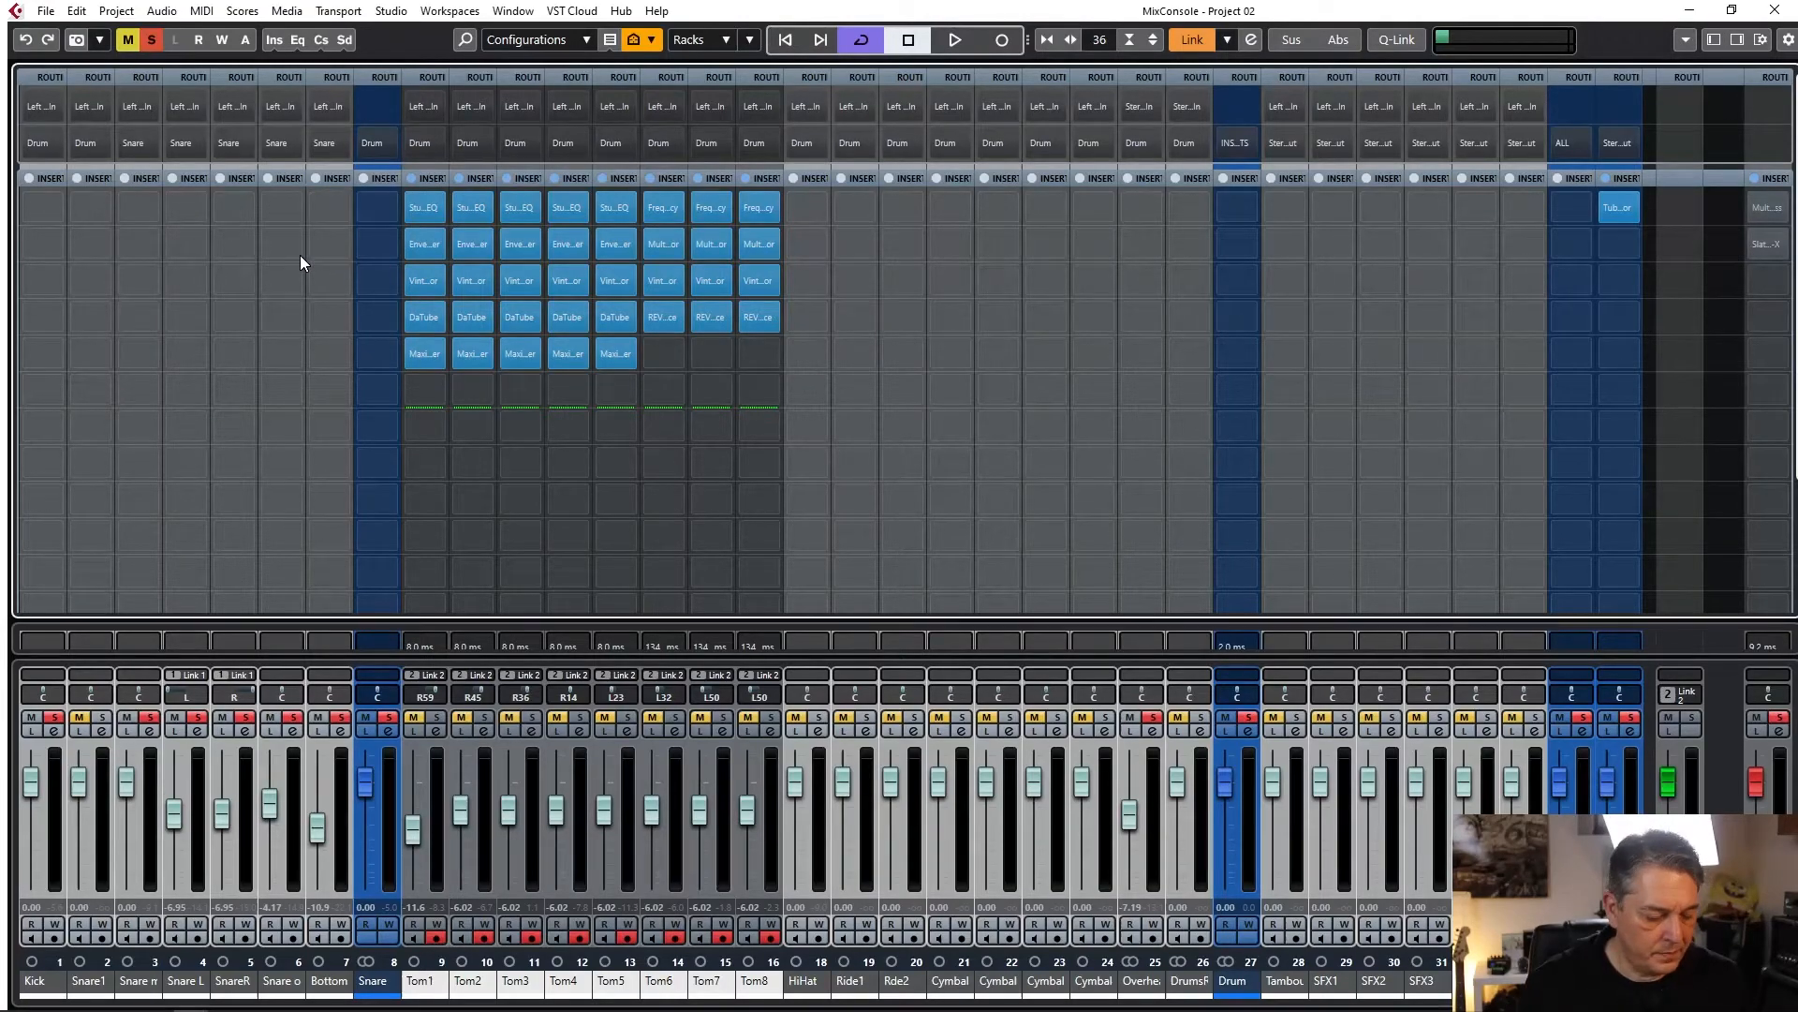
Shrink all track heights in the Project window and select the VCA Link 2 track.
key("F3")
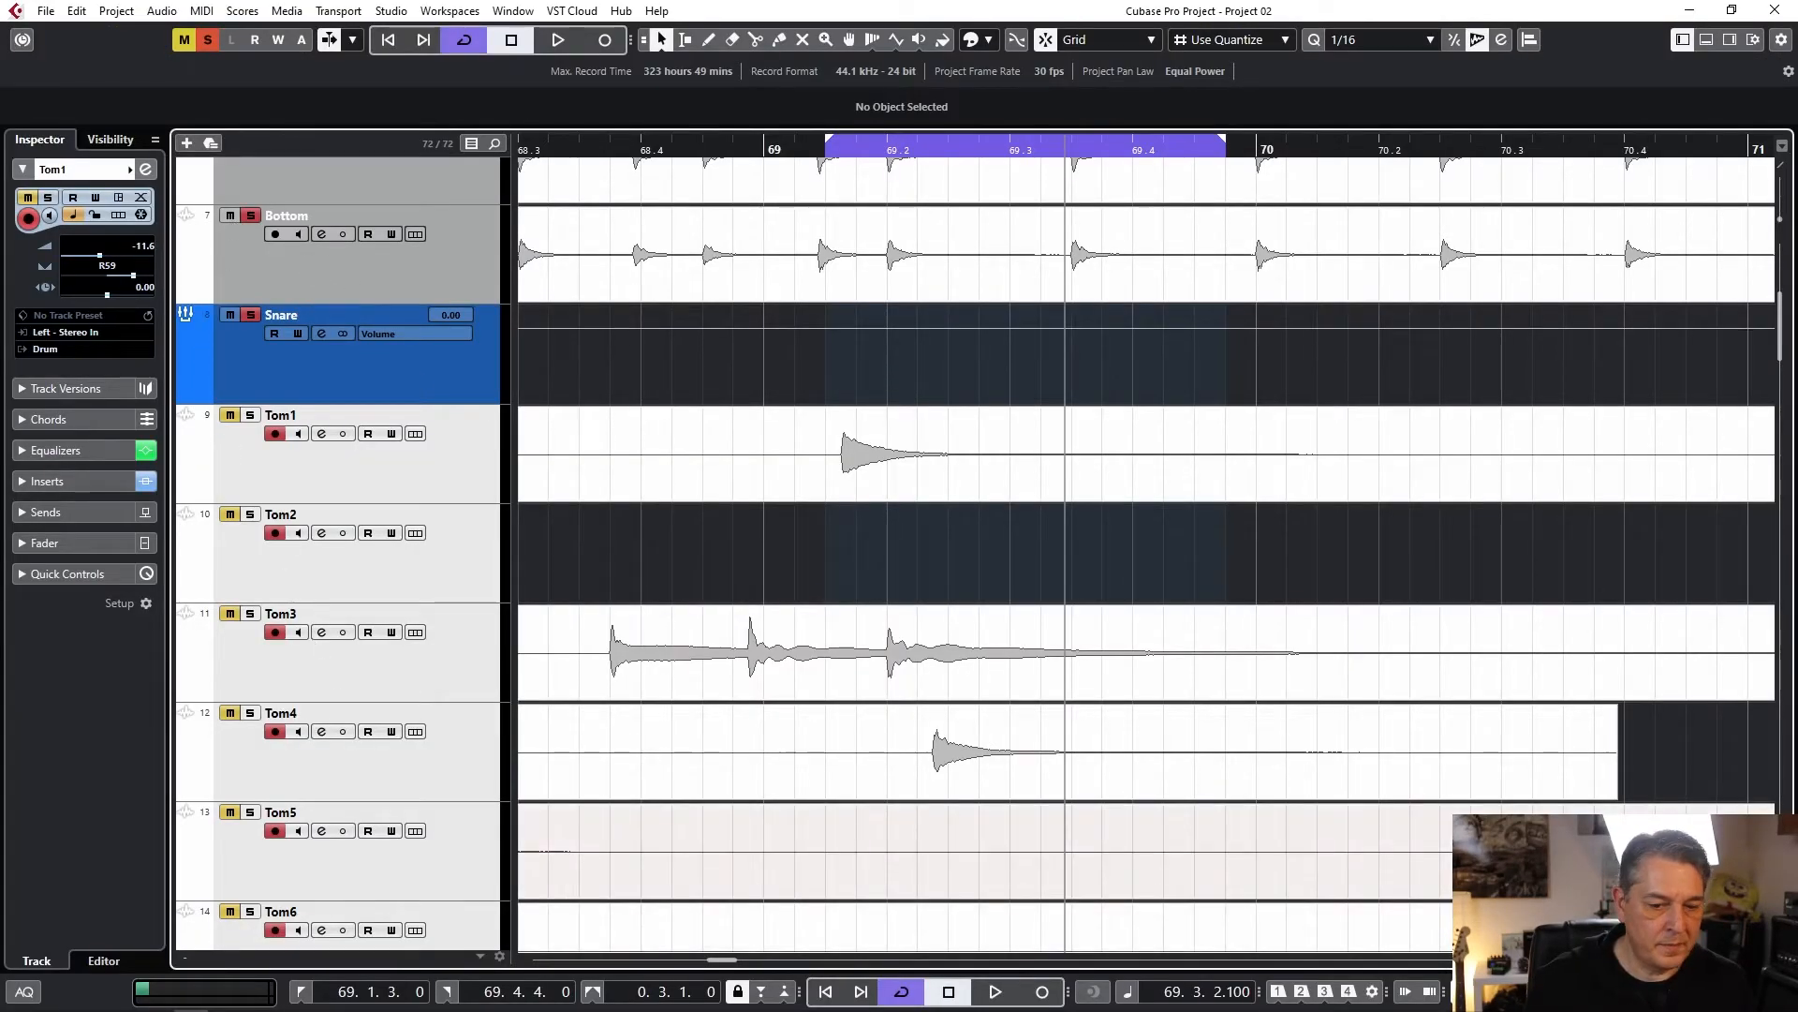
key("shift+g")
key("shift+g")
key("shift+g")
key("shift+g")
key("shift+g")
key("shift+g")
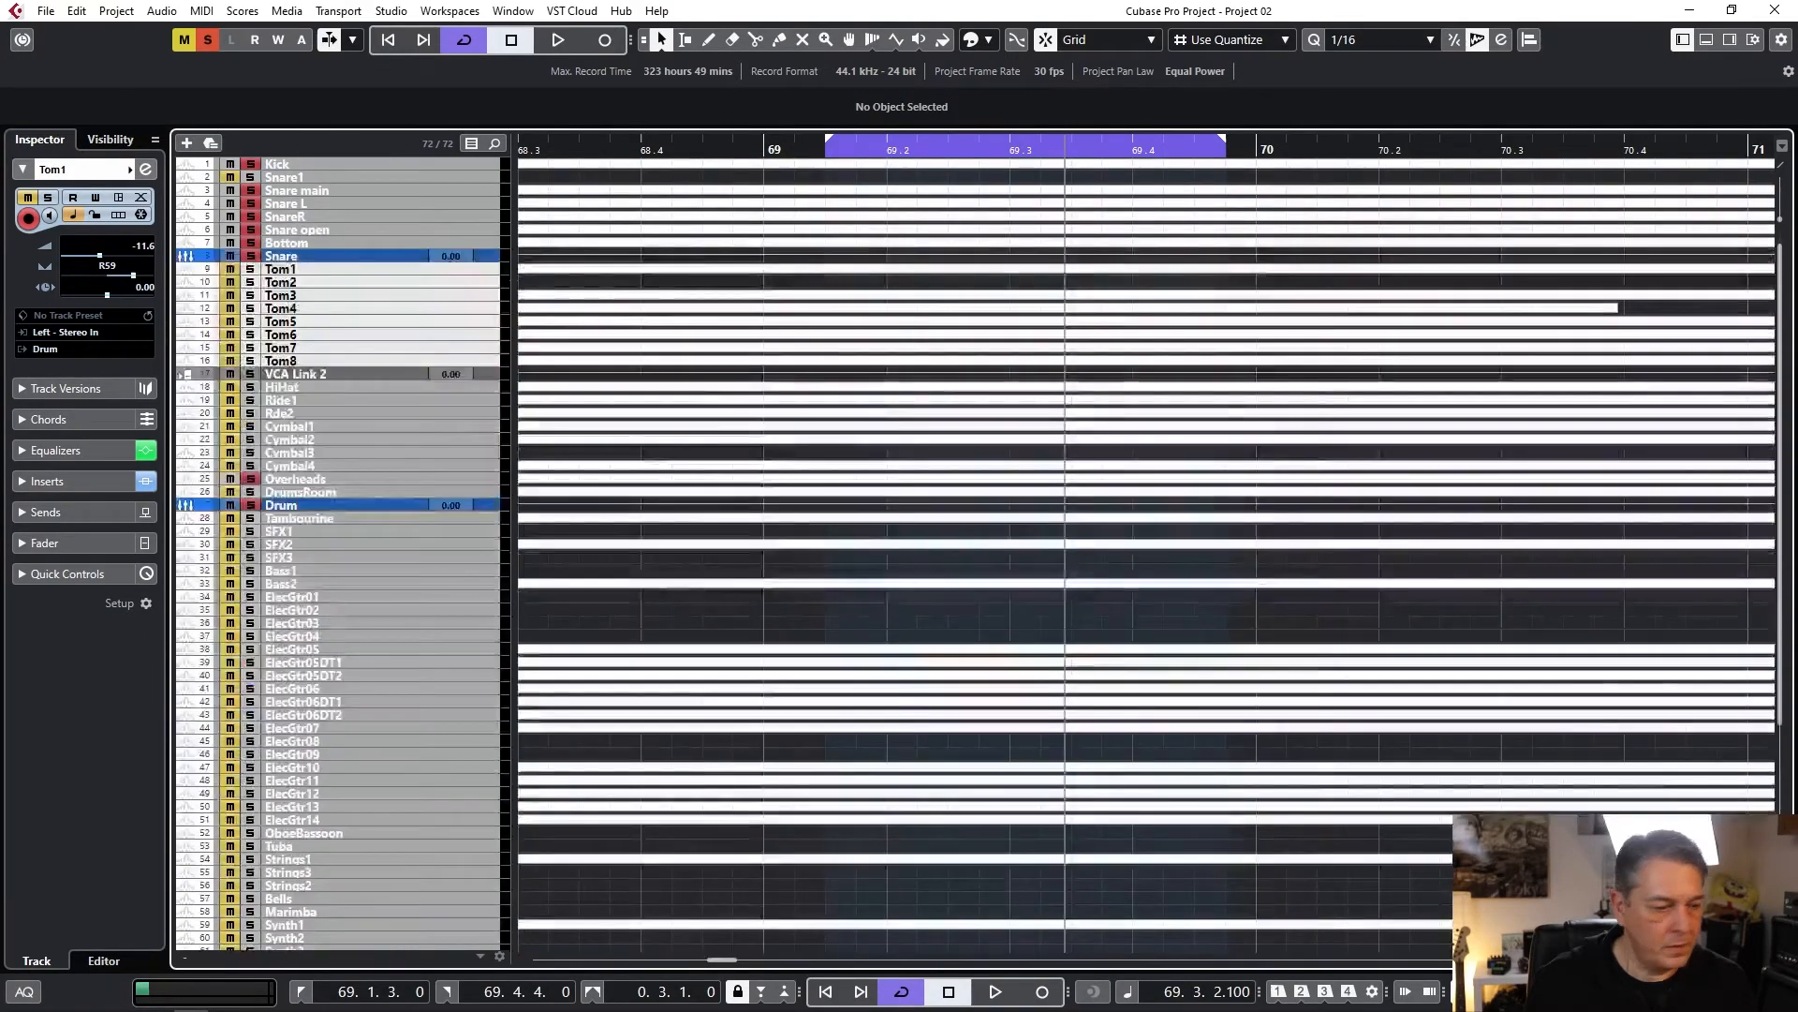
scroll(279, 908, "down", 5)
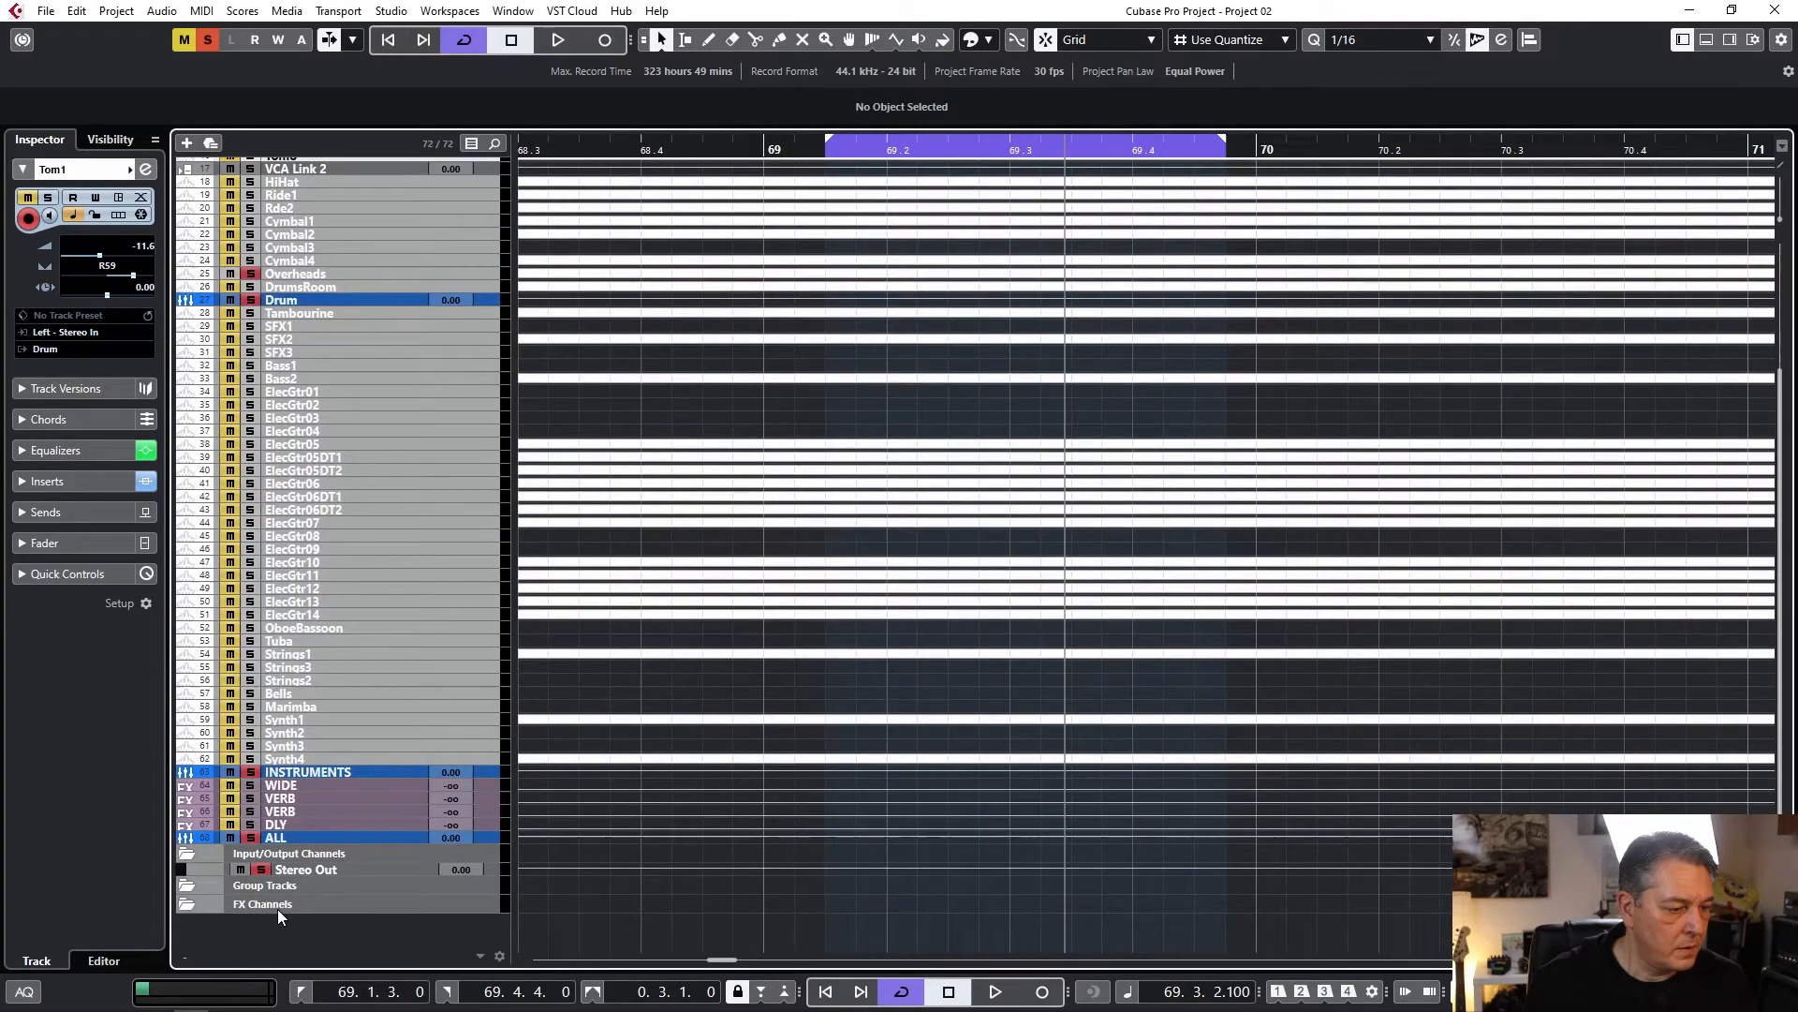
scroll(277, 871, "up", 5)
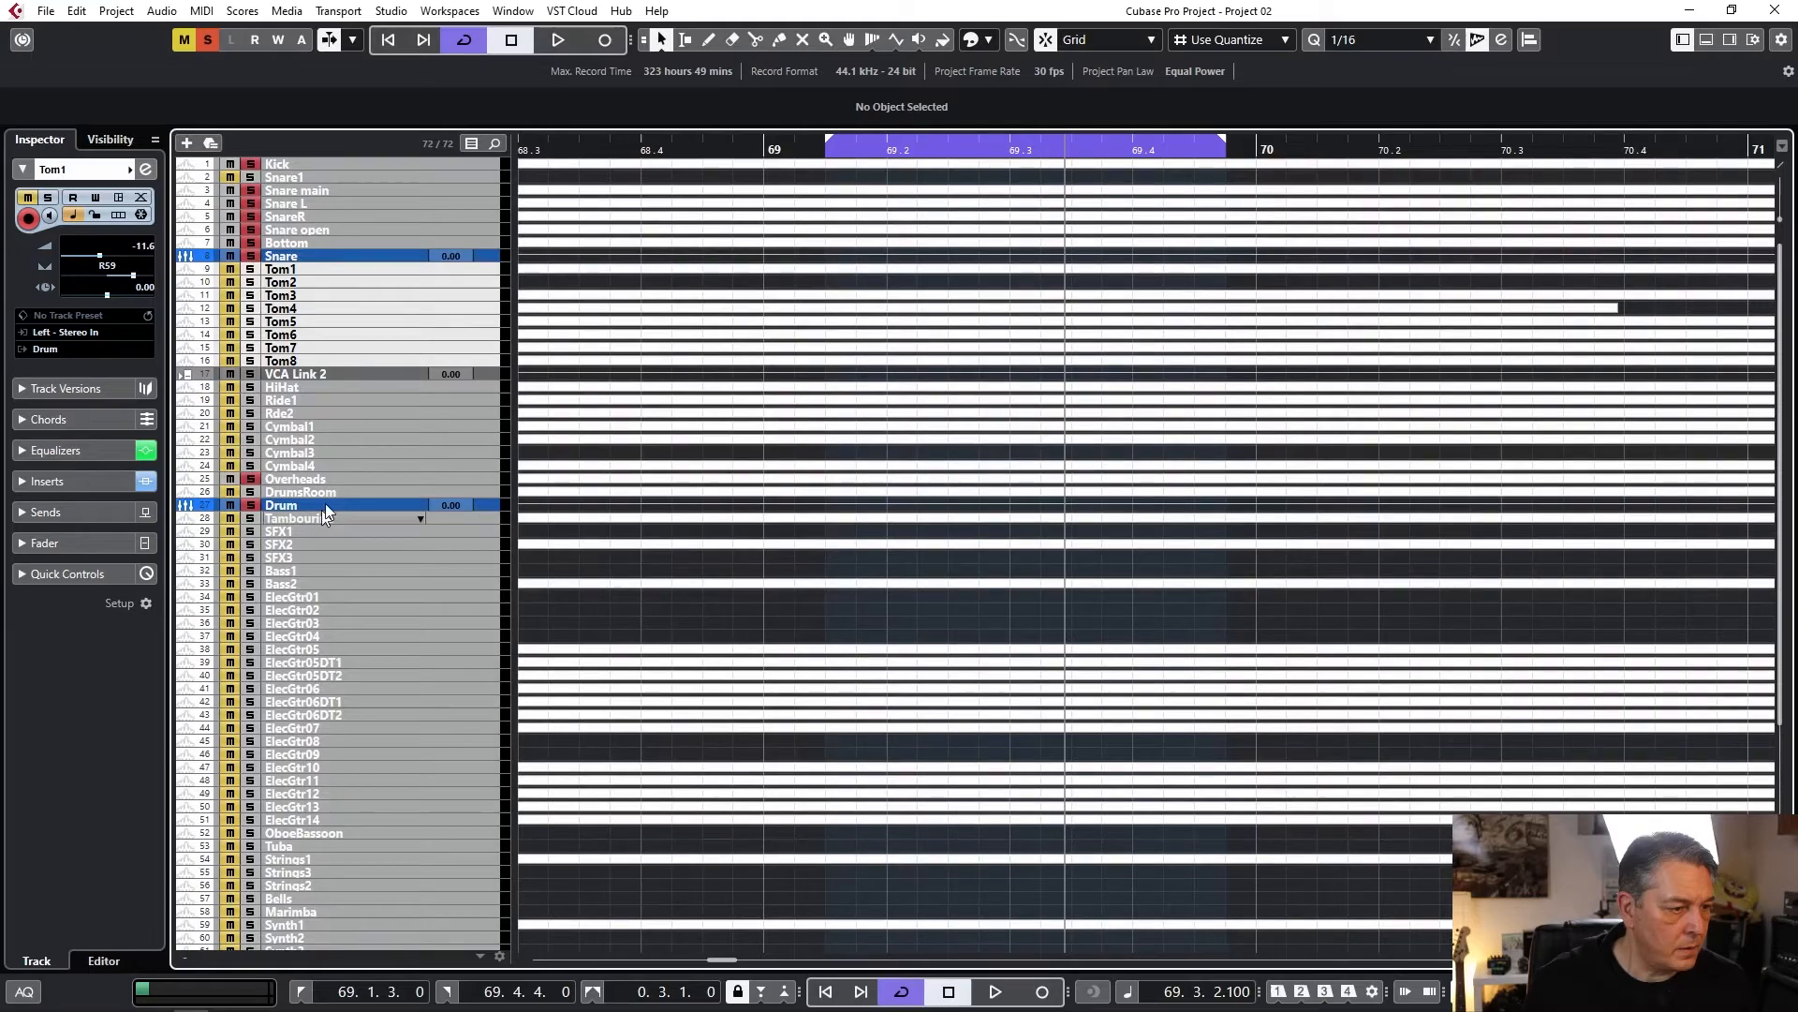
left_click(349, 375)
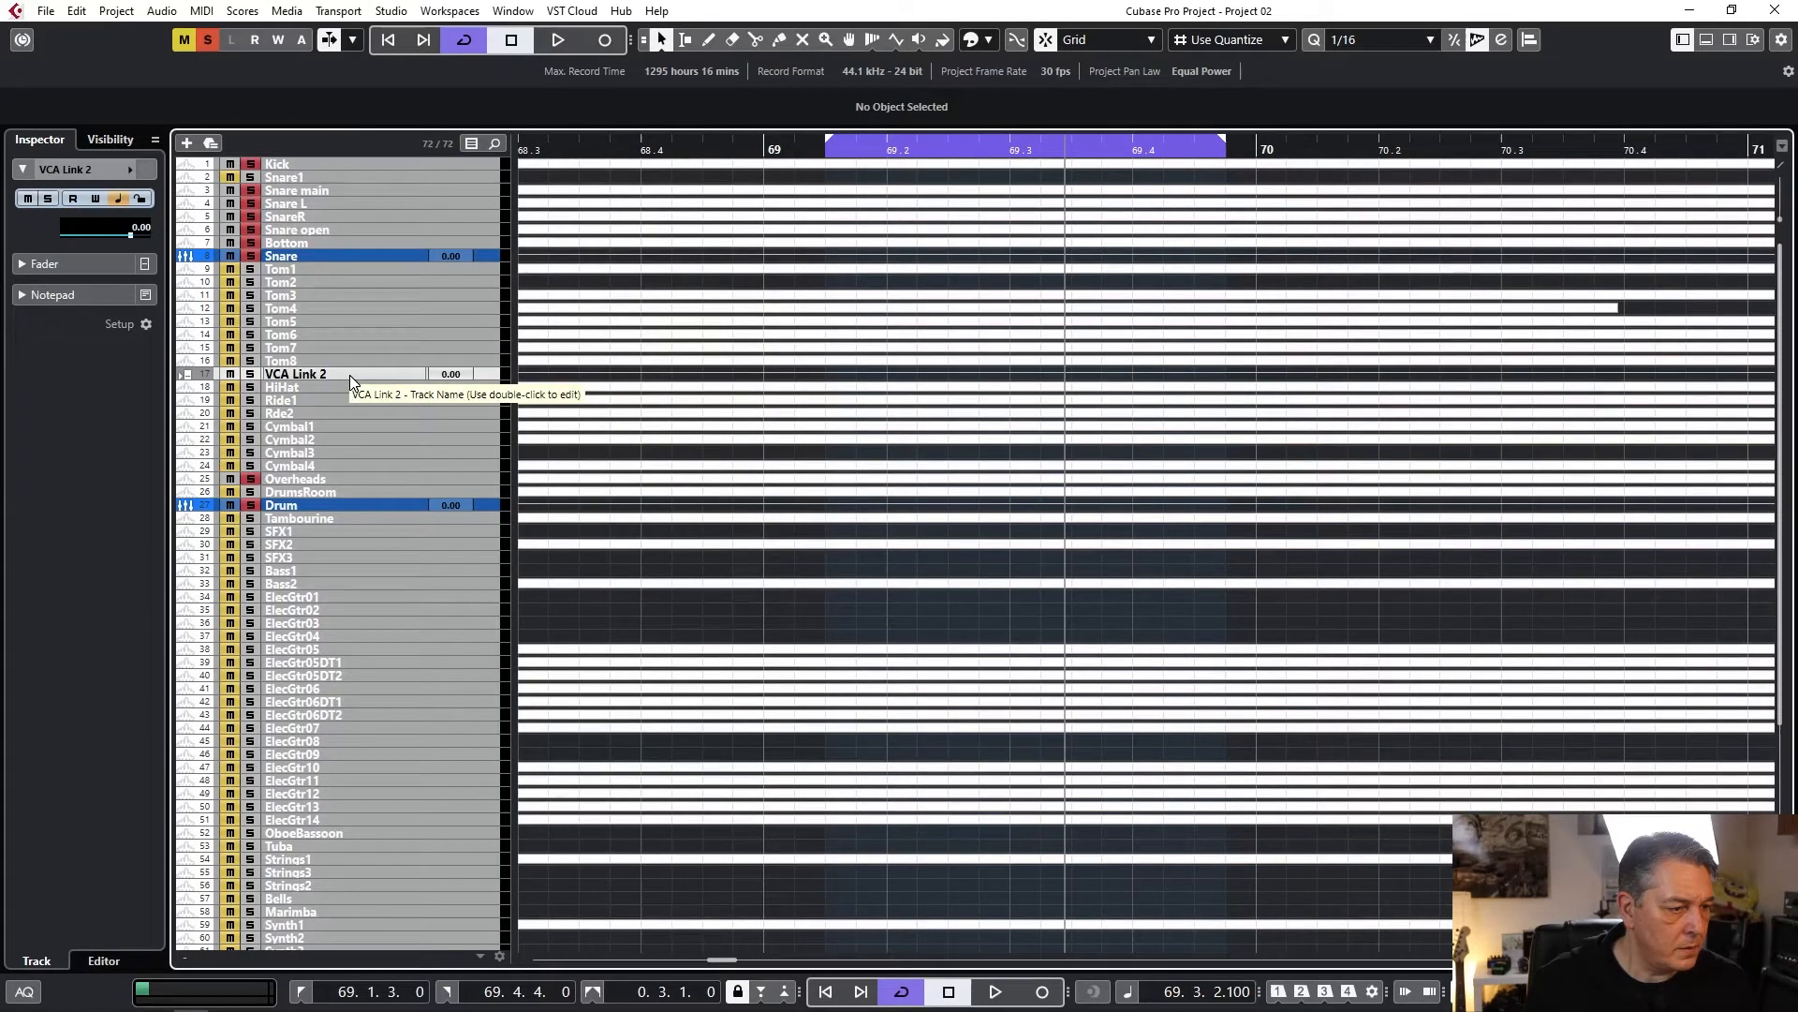
Return to the MixConsole, unlock the VCA Link 2 channel from its fixed zone so it sits beside Tom8, and solo it.
key("F3")
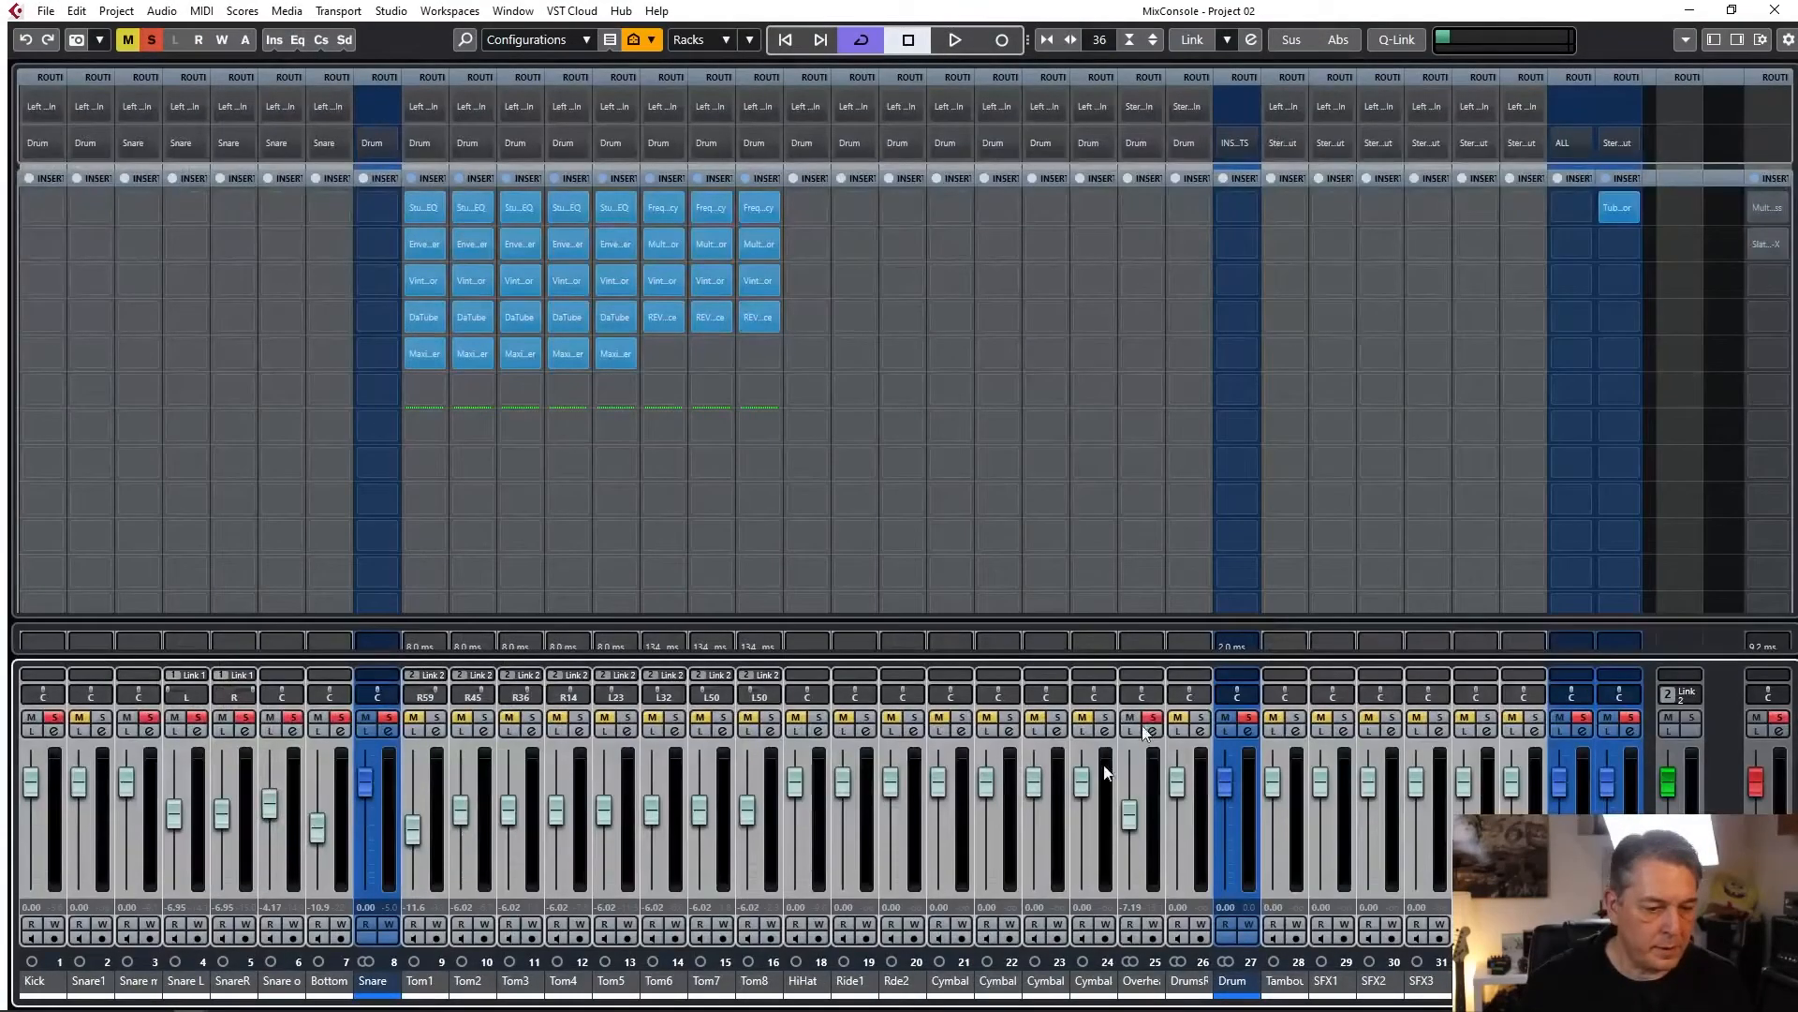
left_click(1716, 41)
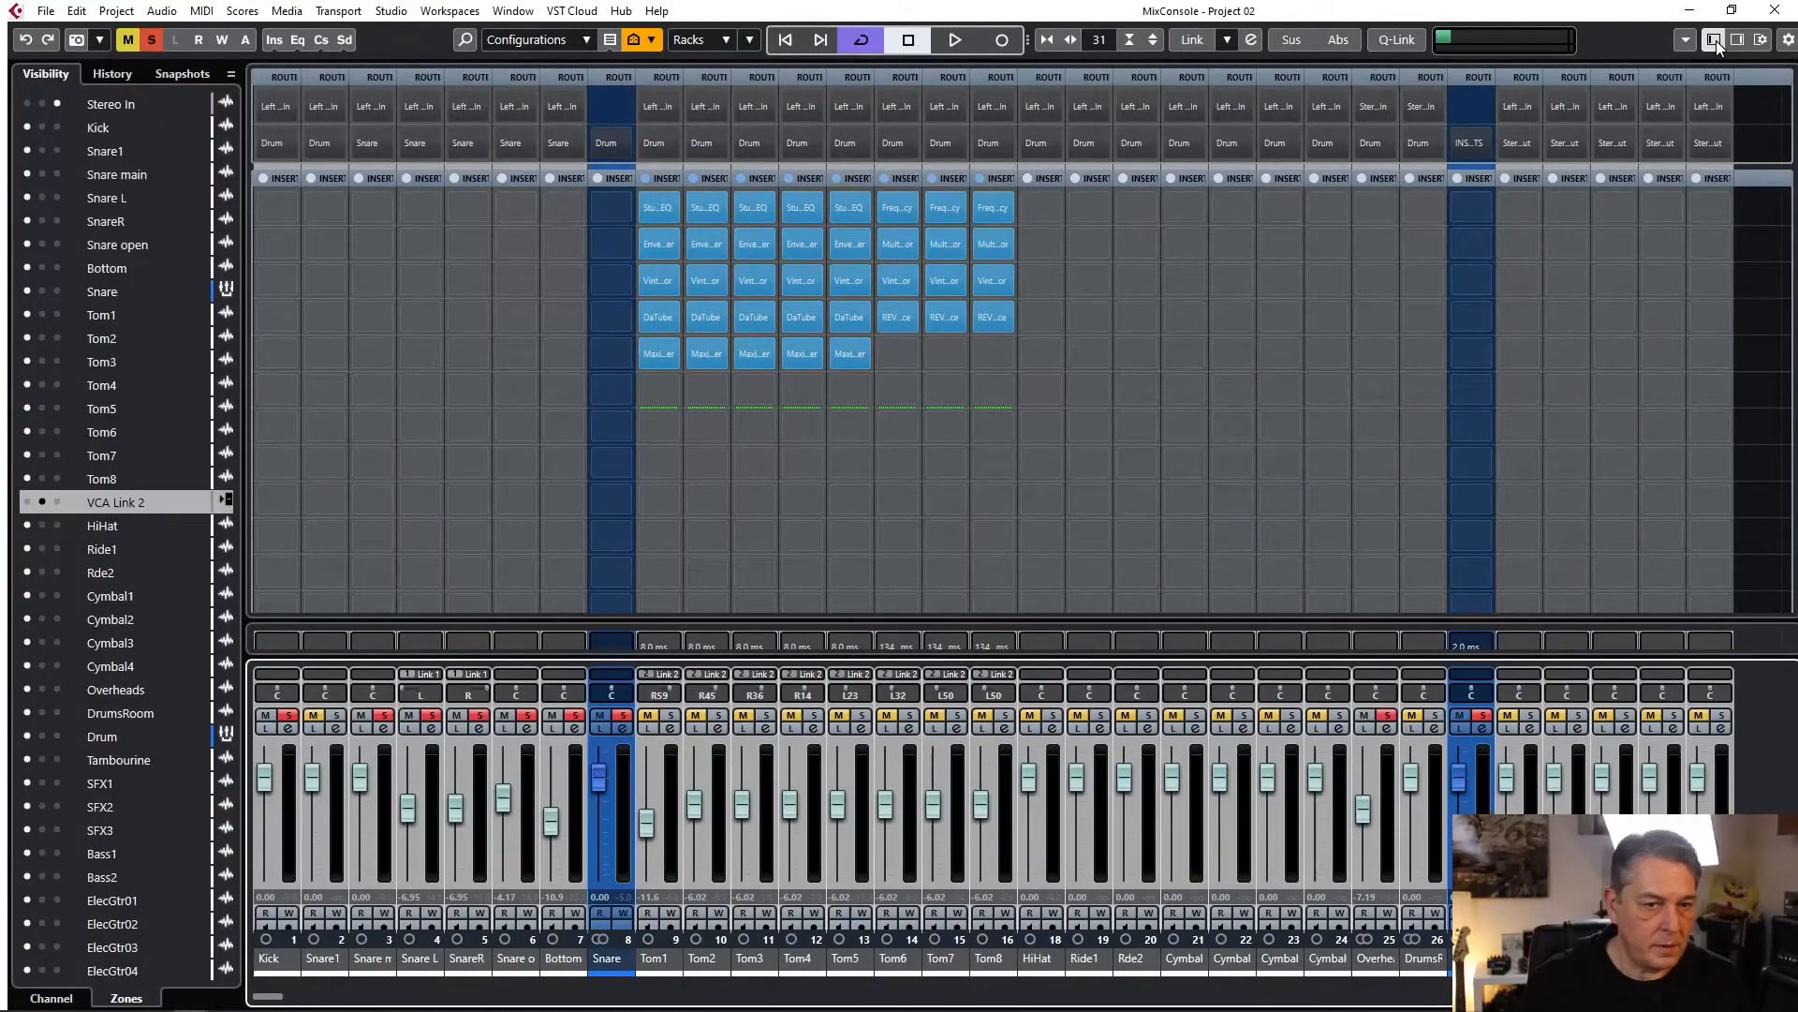
left_click(27, 503)
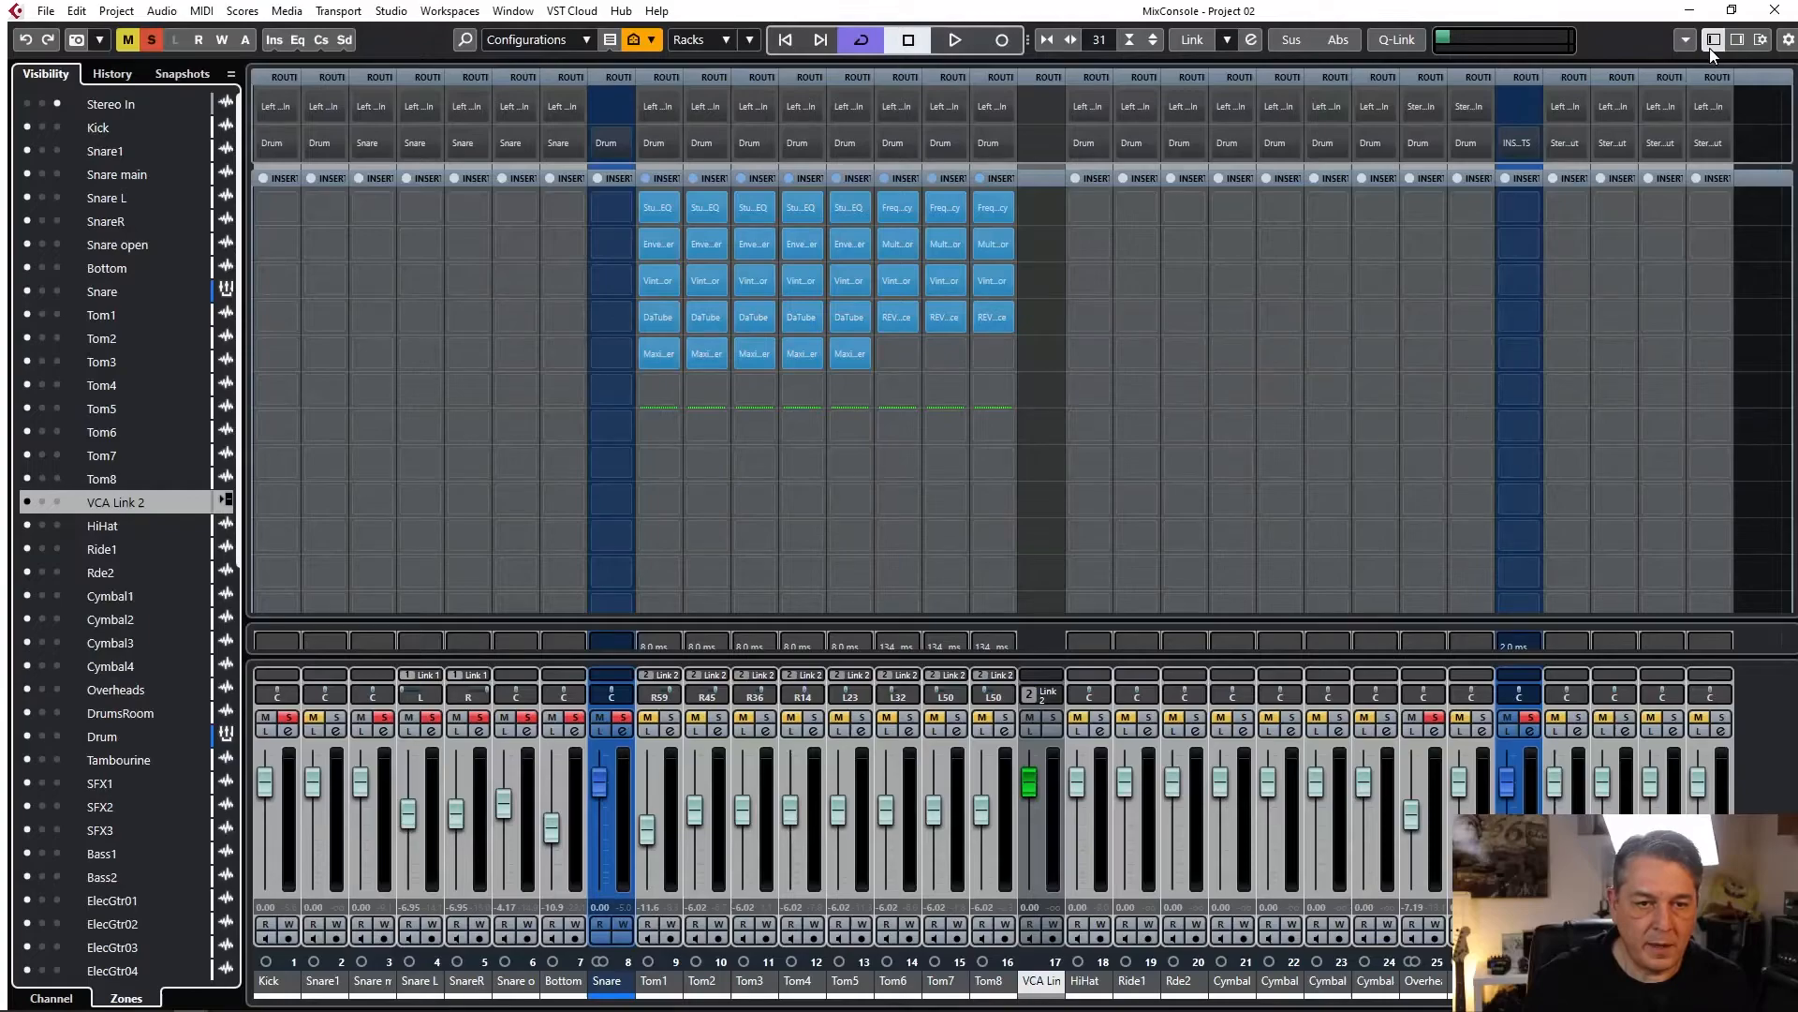
left_click(1710, 43)
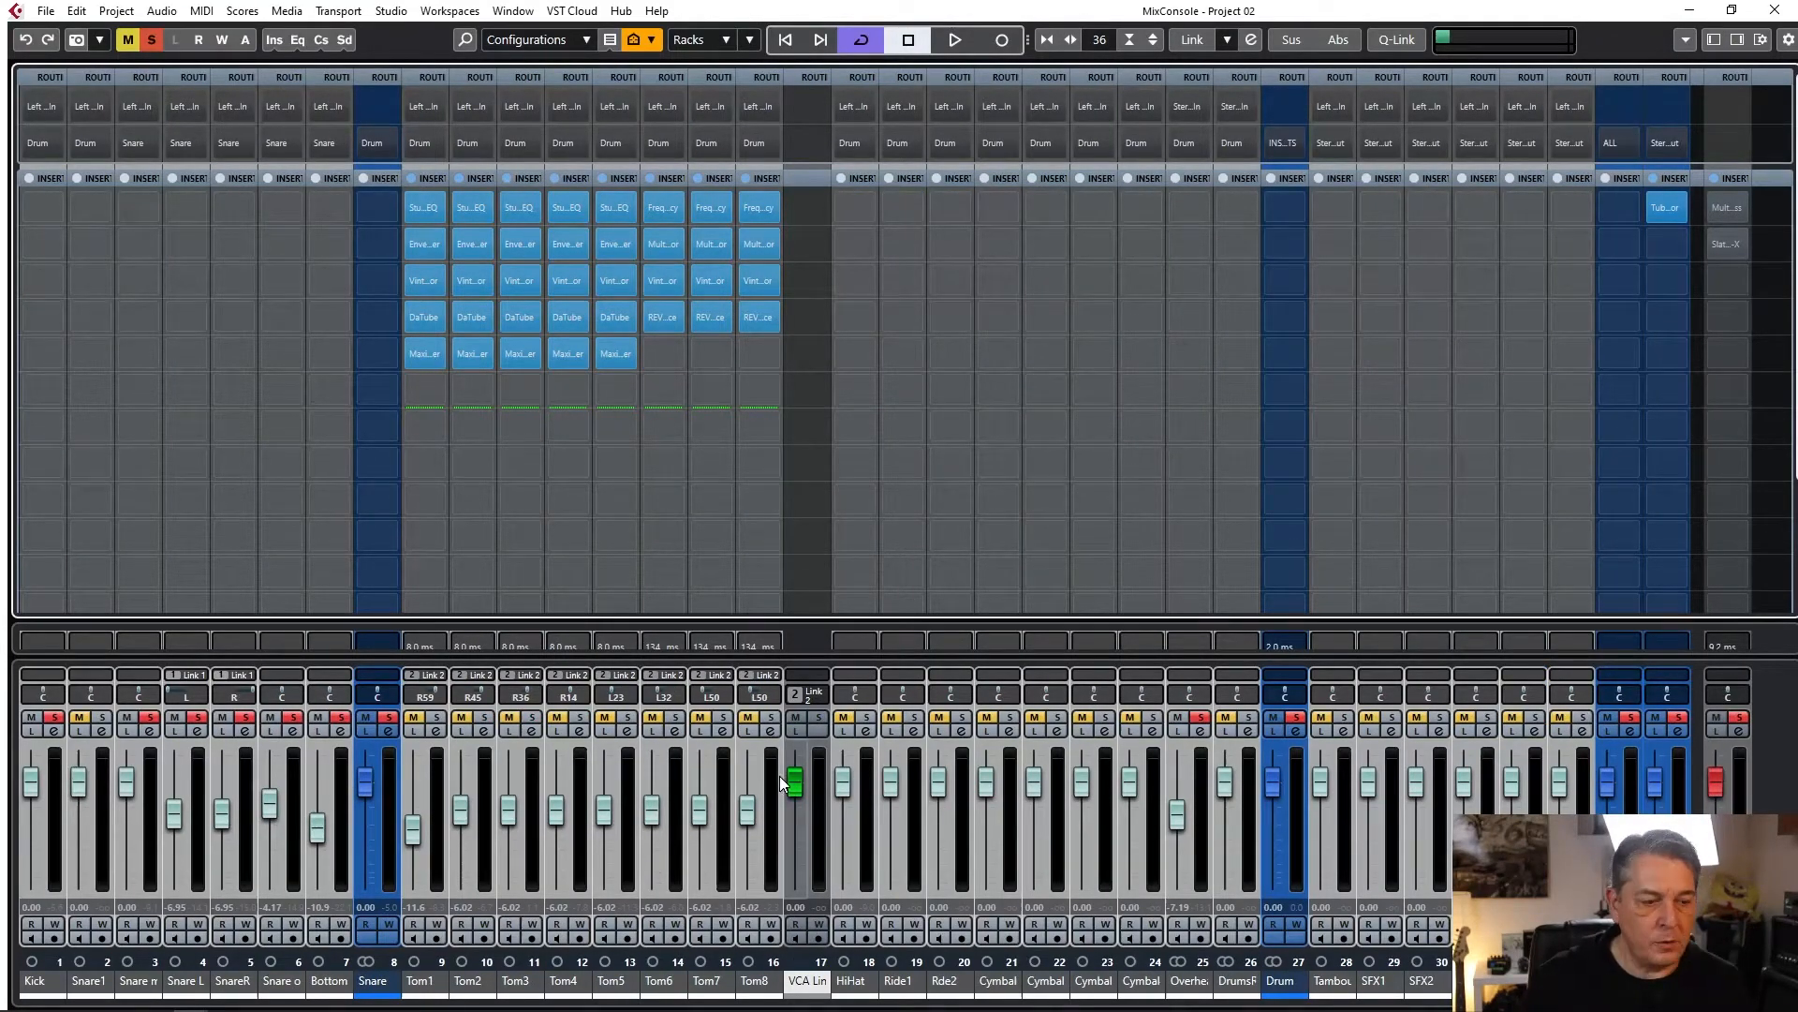
left_click(819, 718)
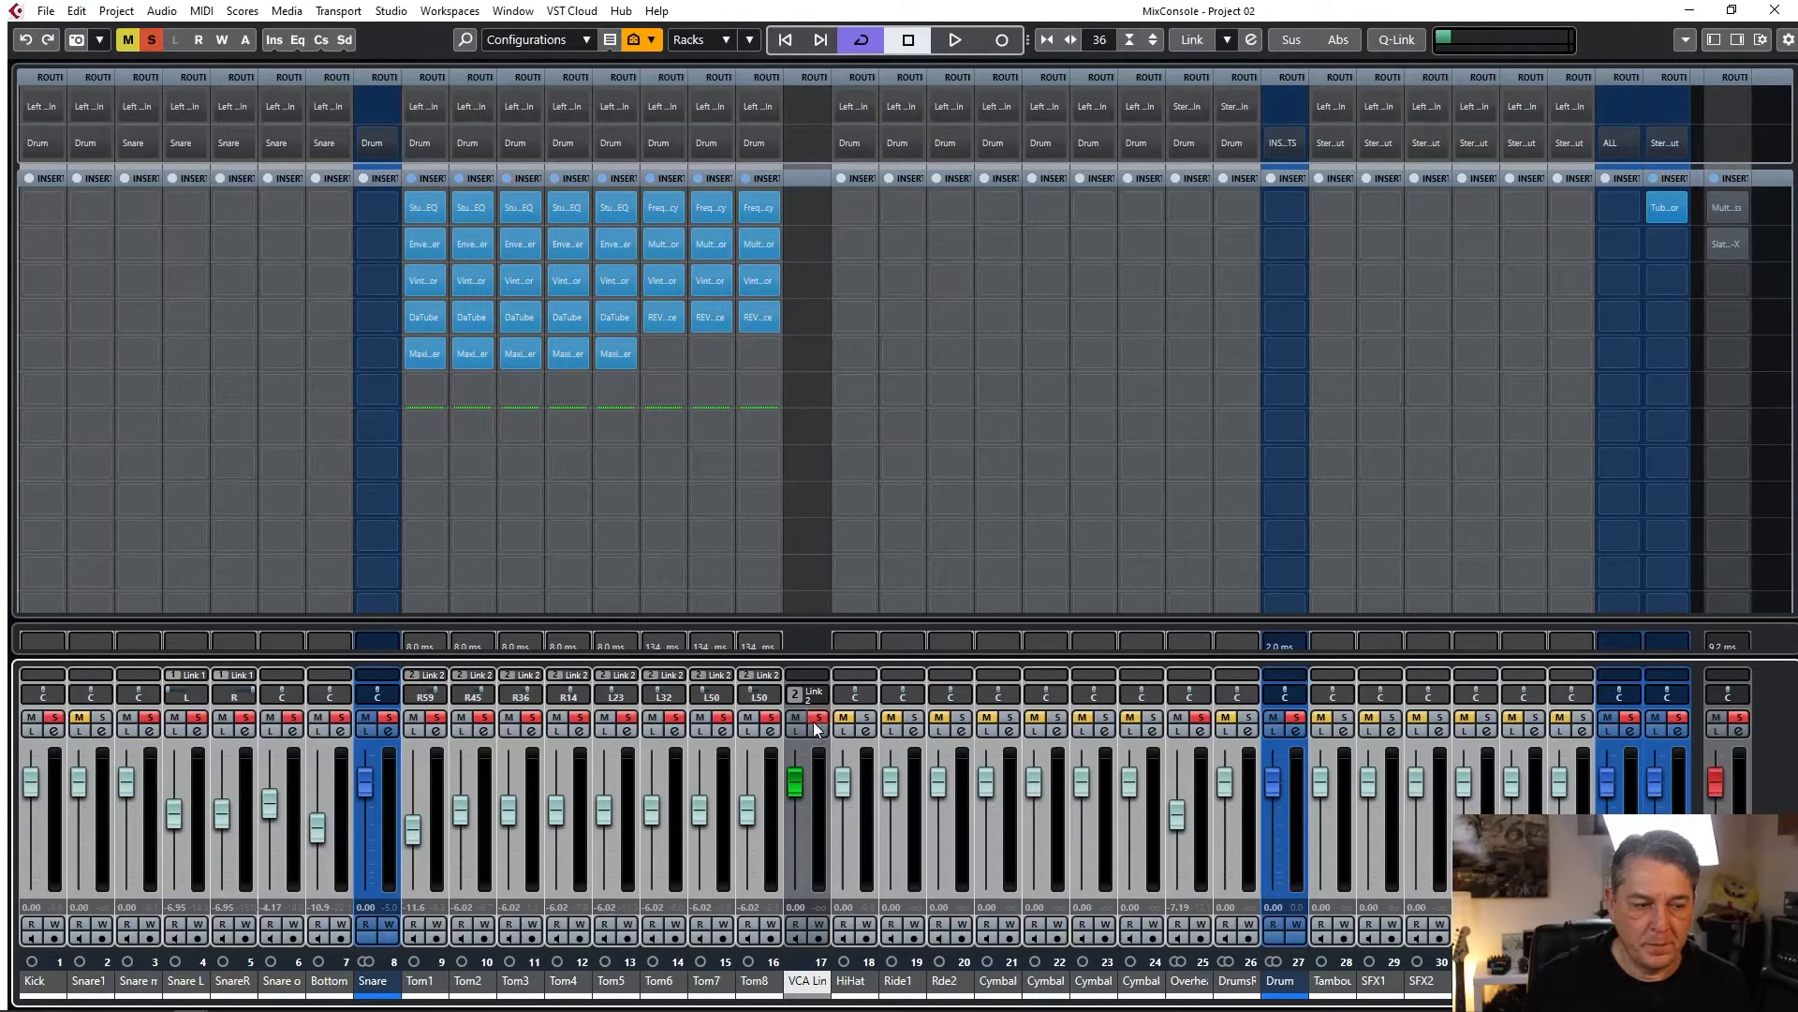
Try the VCA Link 2 fader against individual tom levels, varying Tom4 to Tom8 and finishing with the VCA at -4.17 dB.
left_click_drag(790, 781, 560, 860)
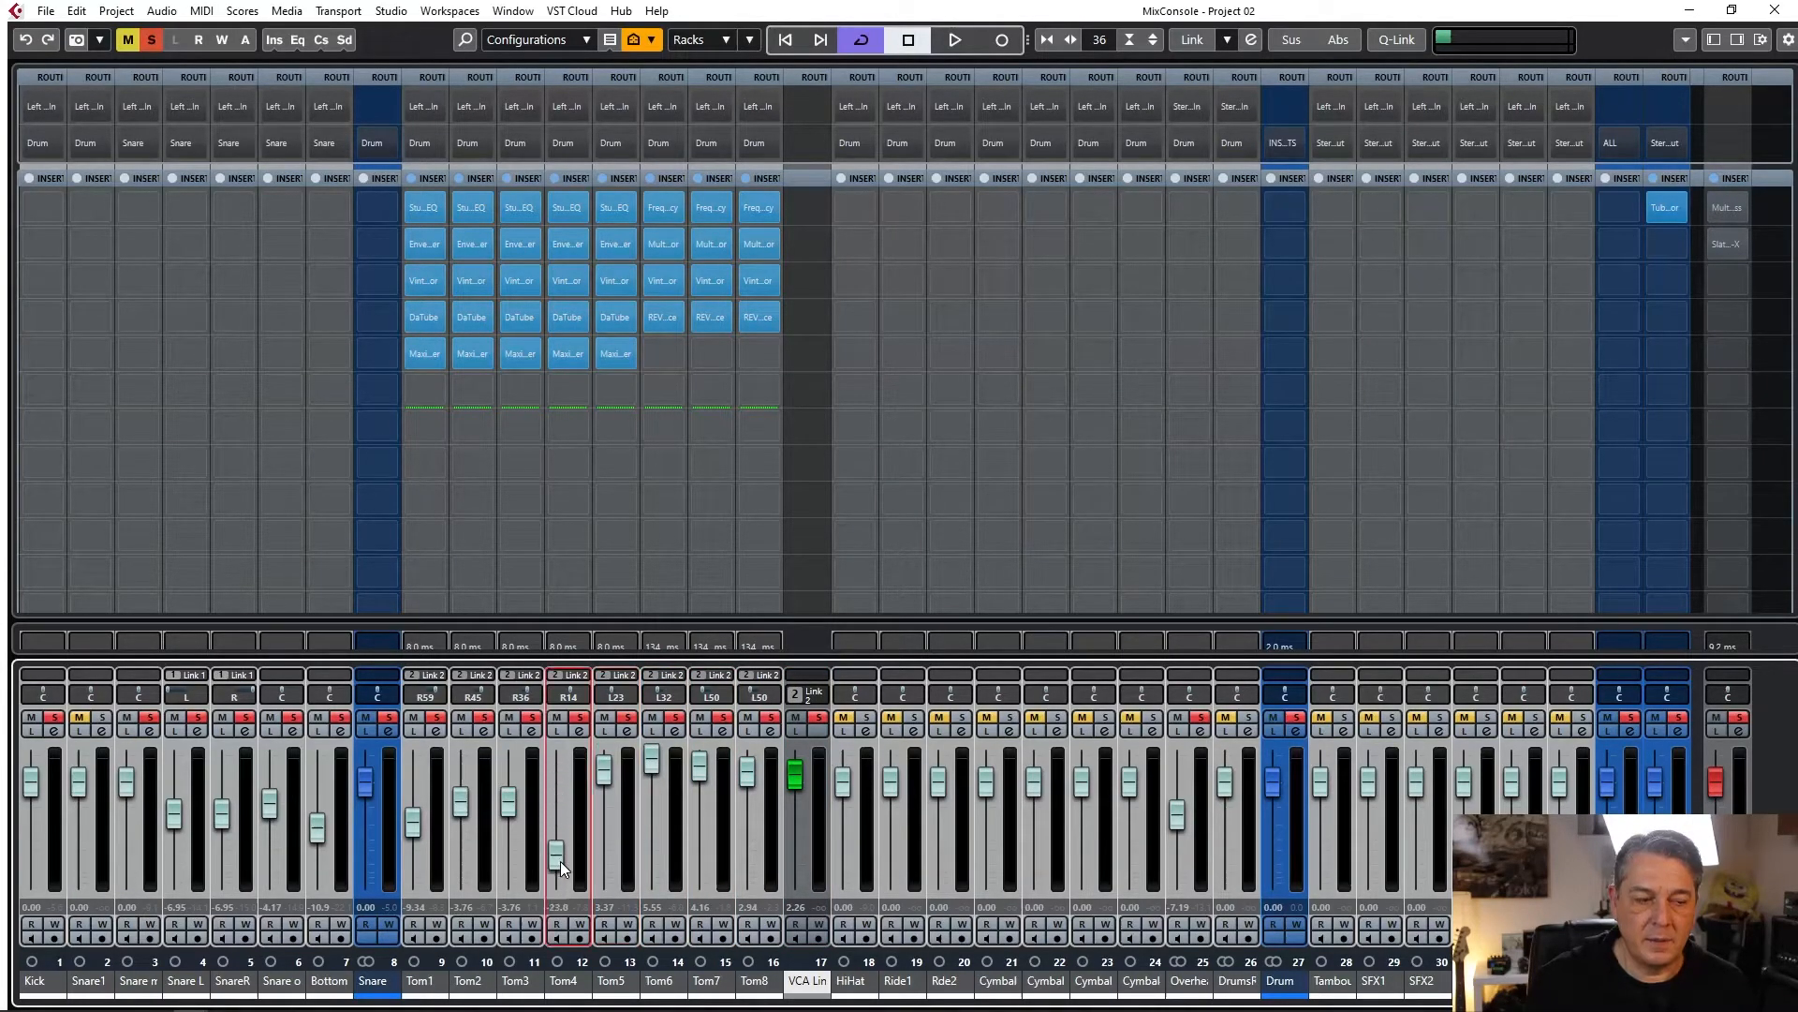
left_click_drag(607, 785, 607, 829)
left_click_drag(653, 762, 652, 829)
left_click(799, 773)
mouse_move(799, 772)
left_mouse_down()
mouse_move(798, 843)
mouse_move(794, 760)
mouse_move(780, 856)
mouse_move(776, 735)
mouse_move(811, 828)
mouse_move(810, 778)
left_mouse_up()
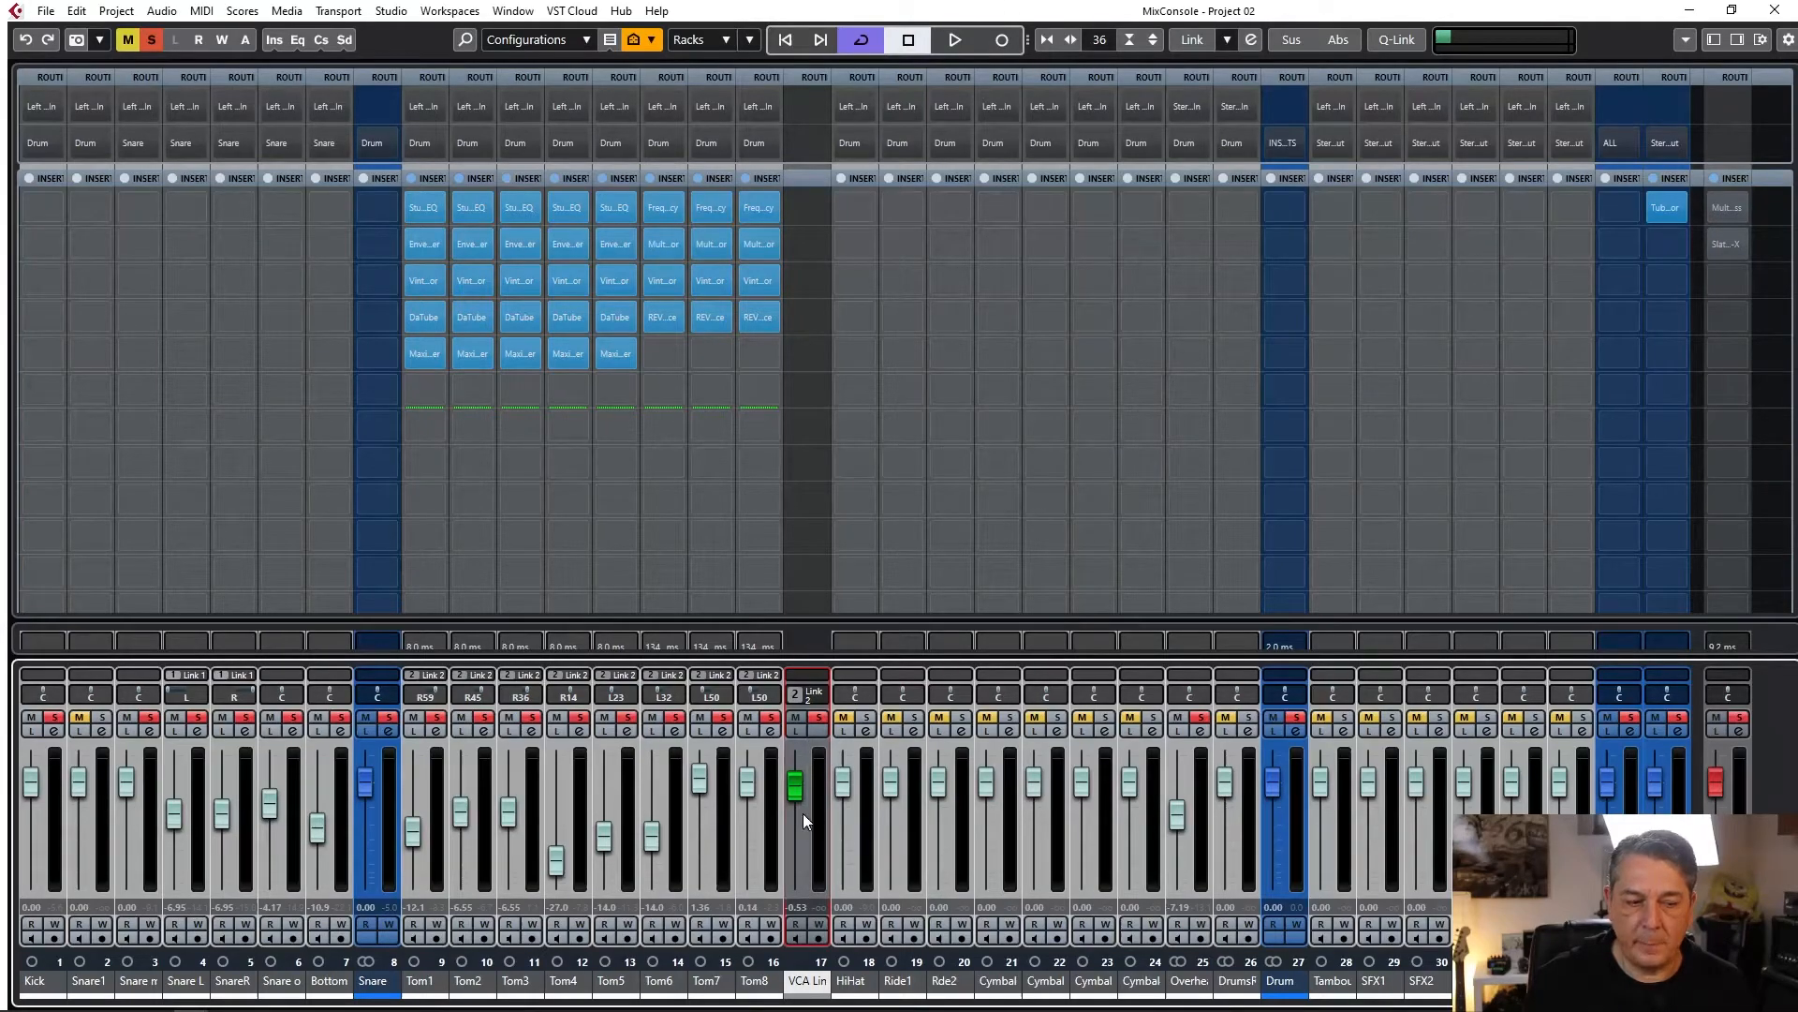
left_click_drag(794, 790, 831, 785)
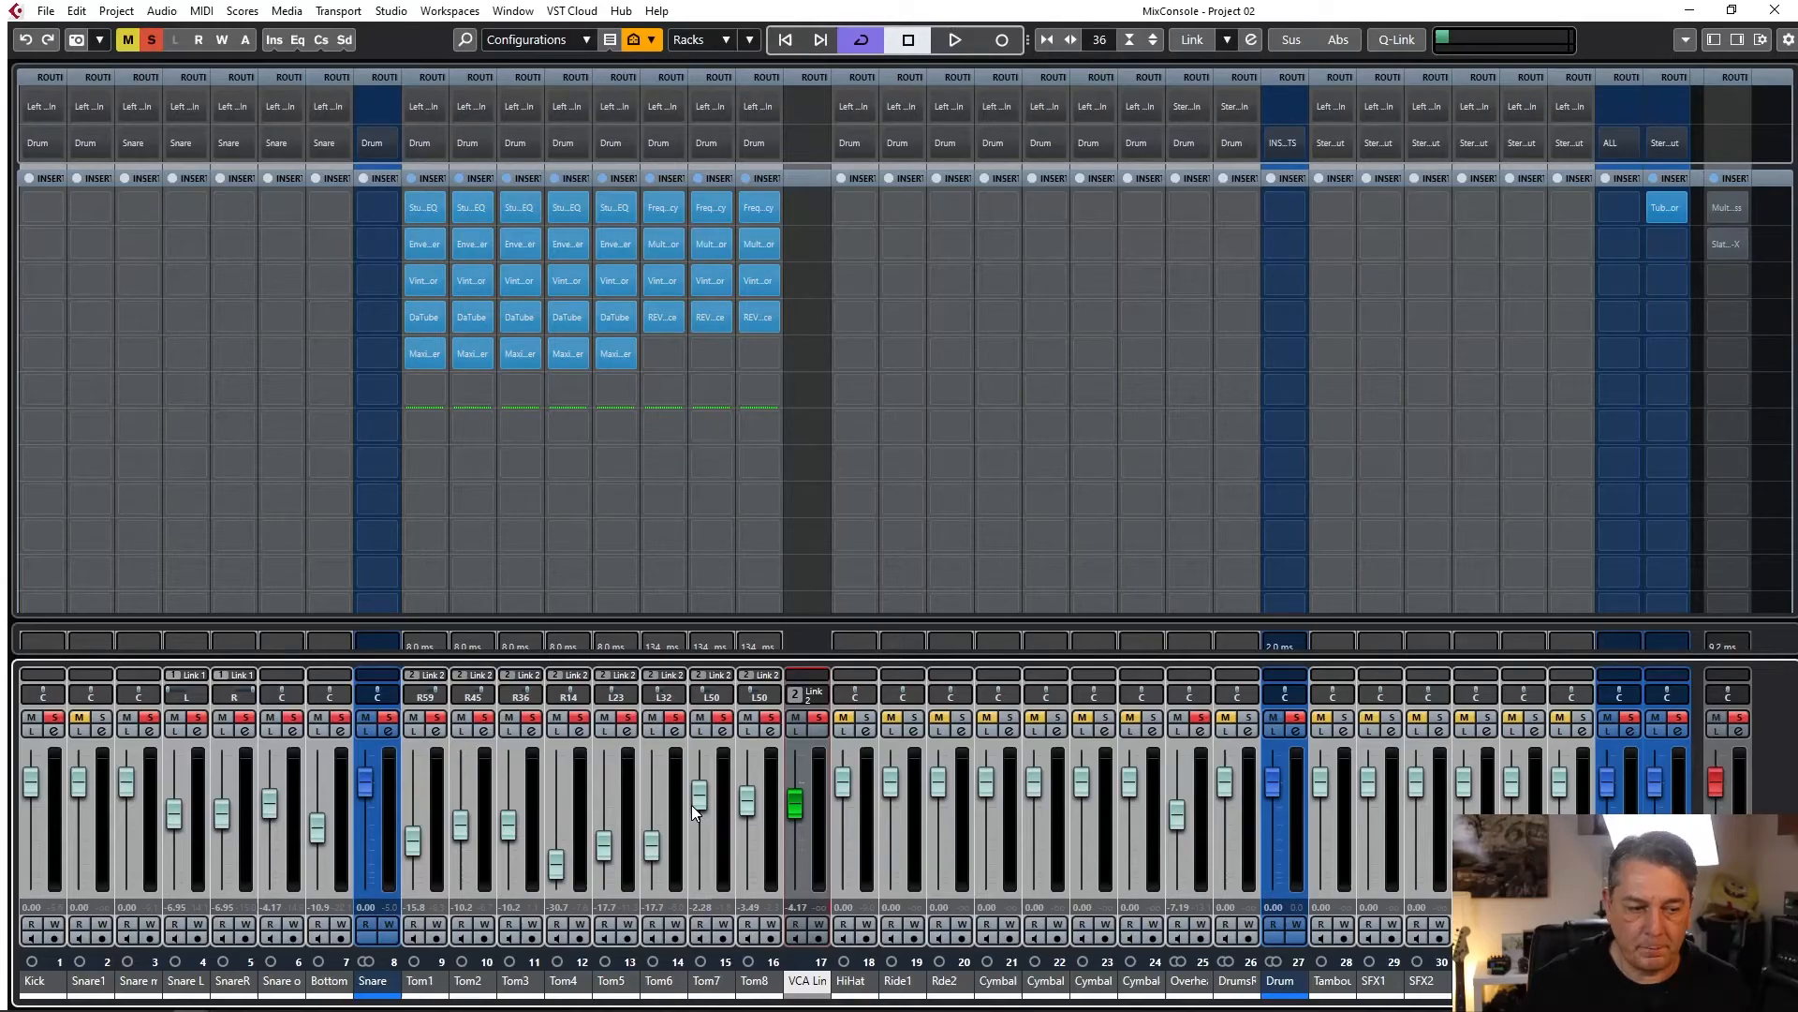
Undo the VCA and individual tom fader moves in the mixer history, back to the tom volume change of -6.02 dB.
left_click(1708, 41)
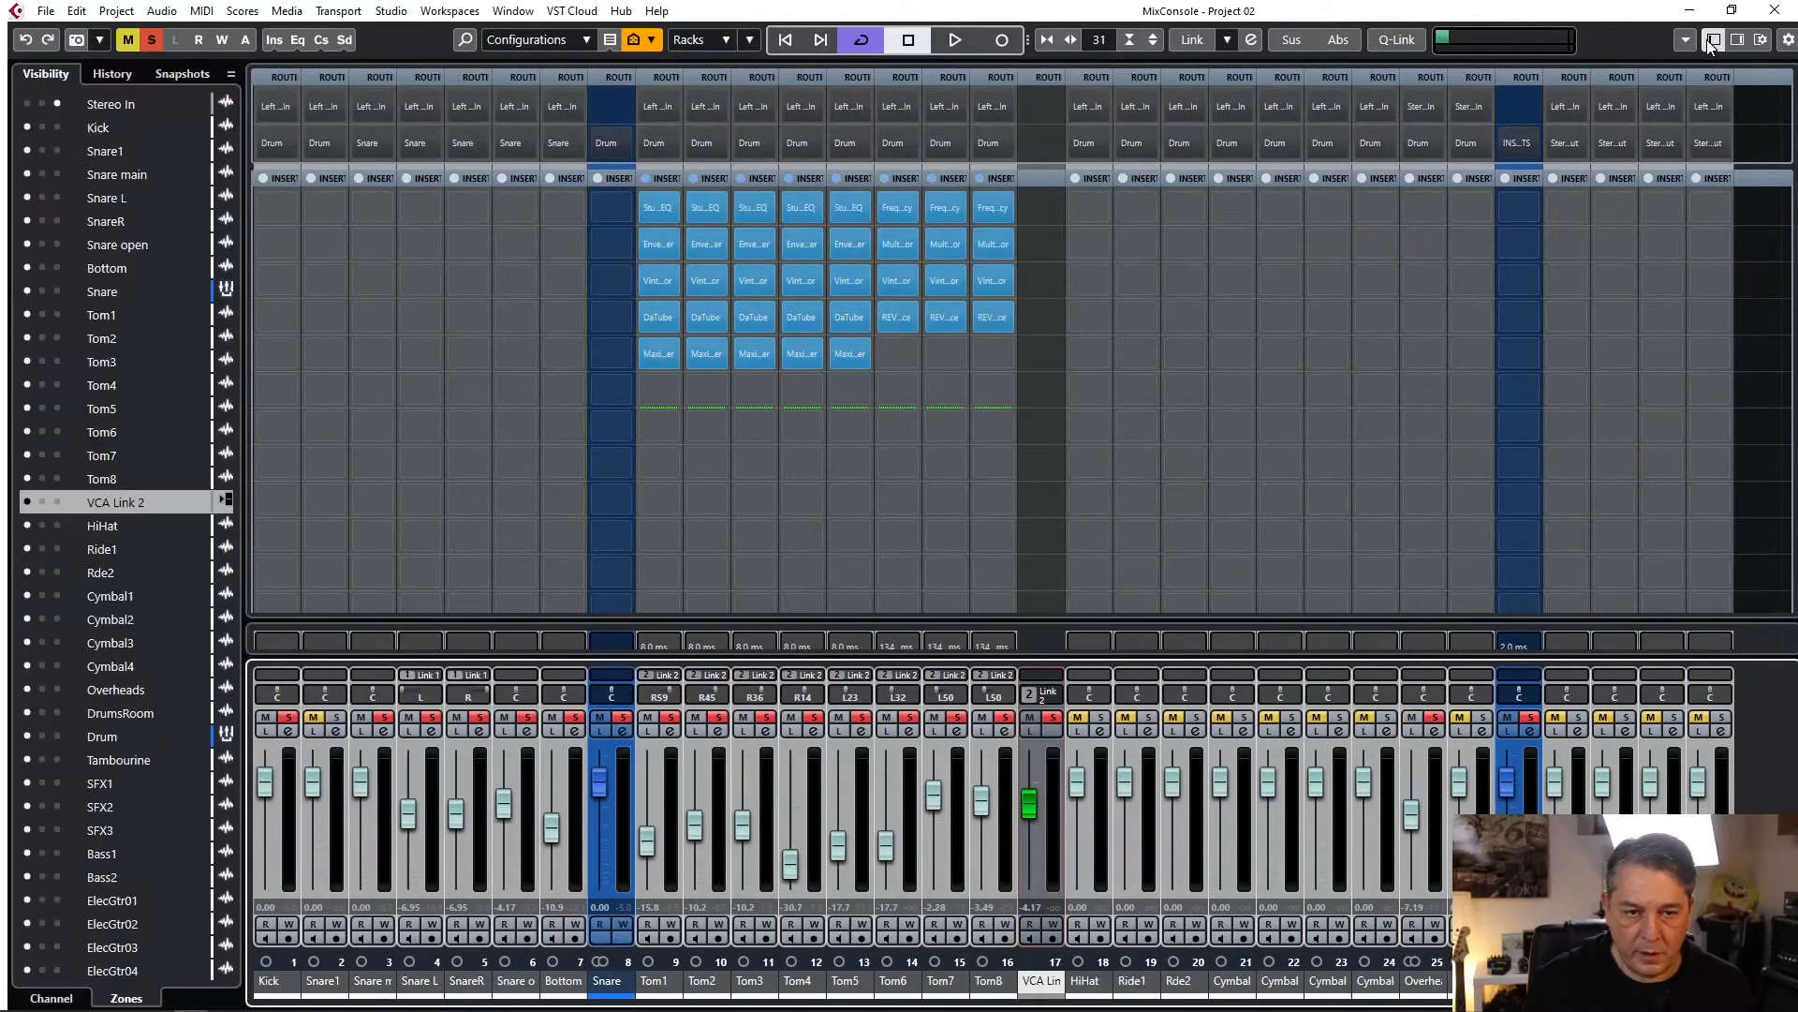
left_click(126, 75)
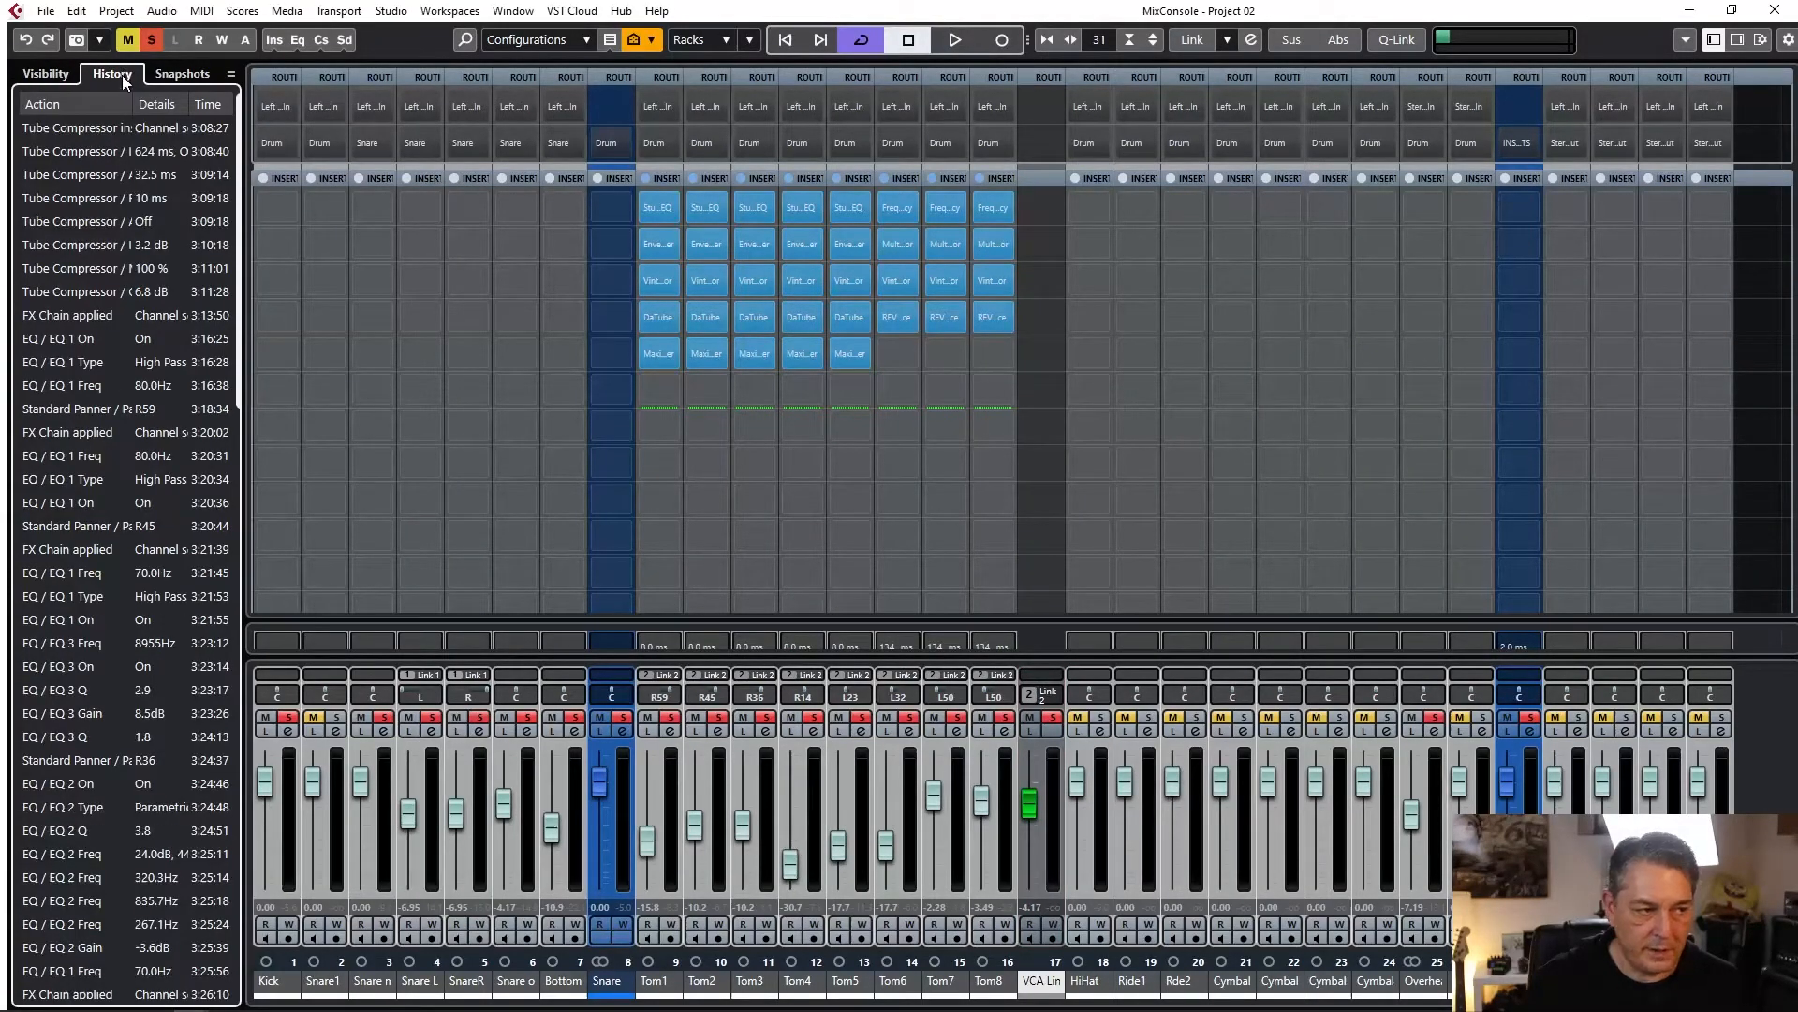
scroll(166, 577, "down", 10)
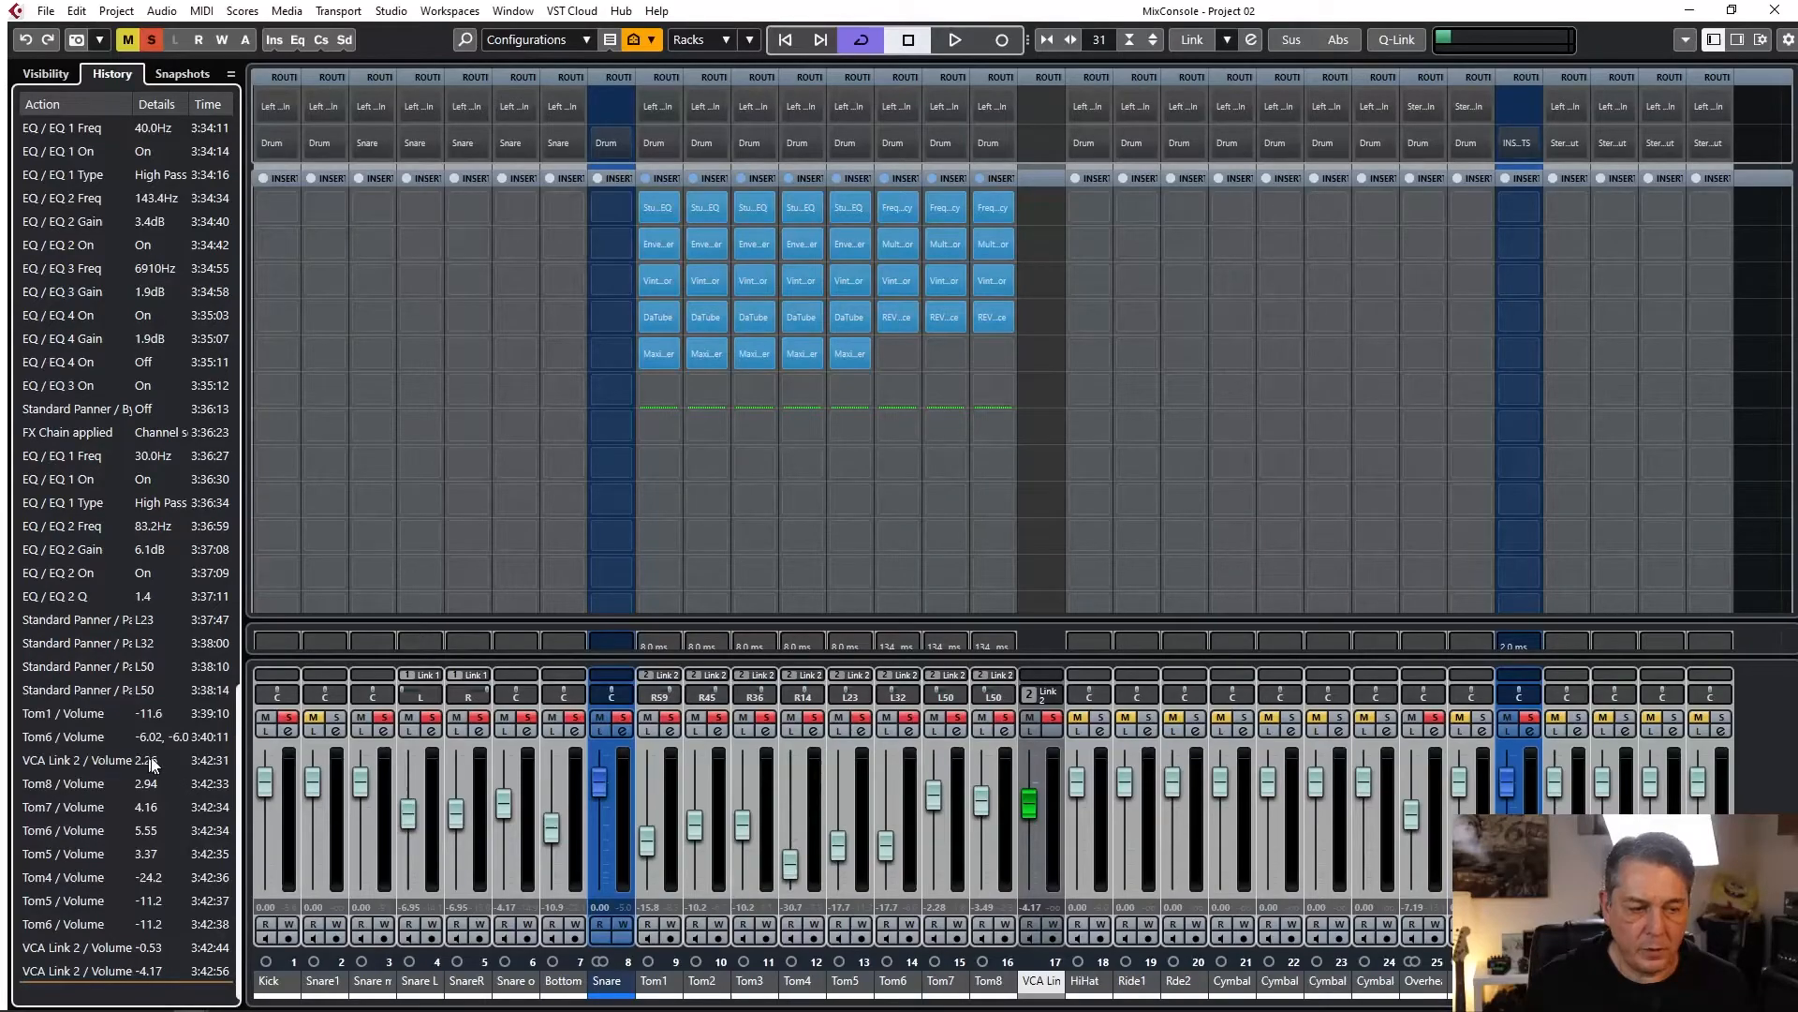
left_click(60, 749)
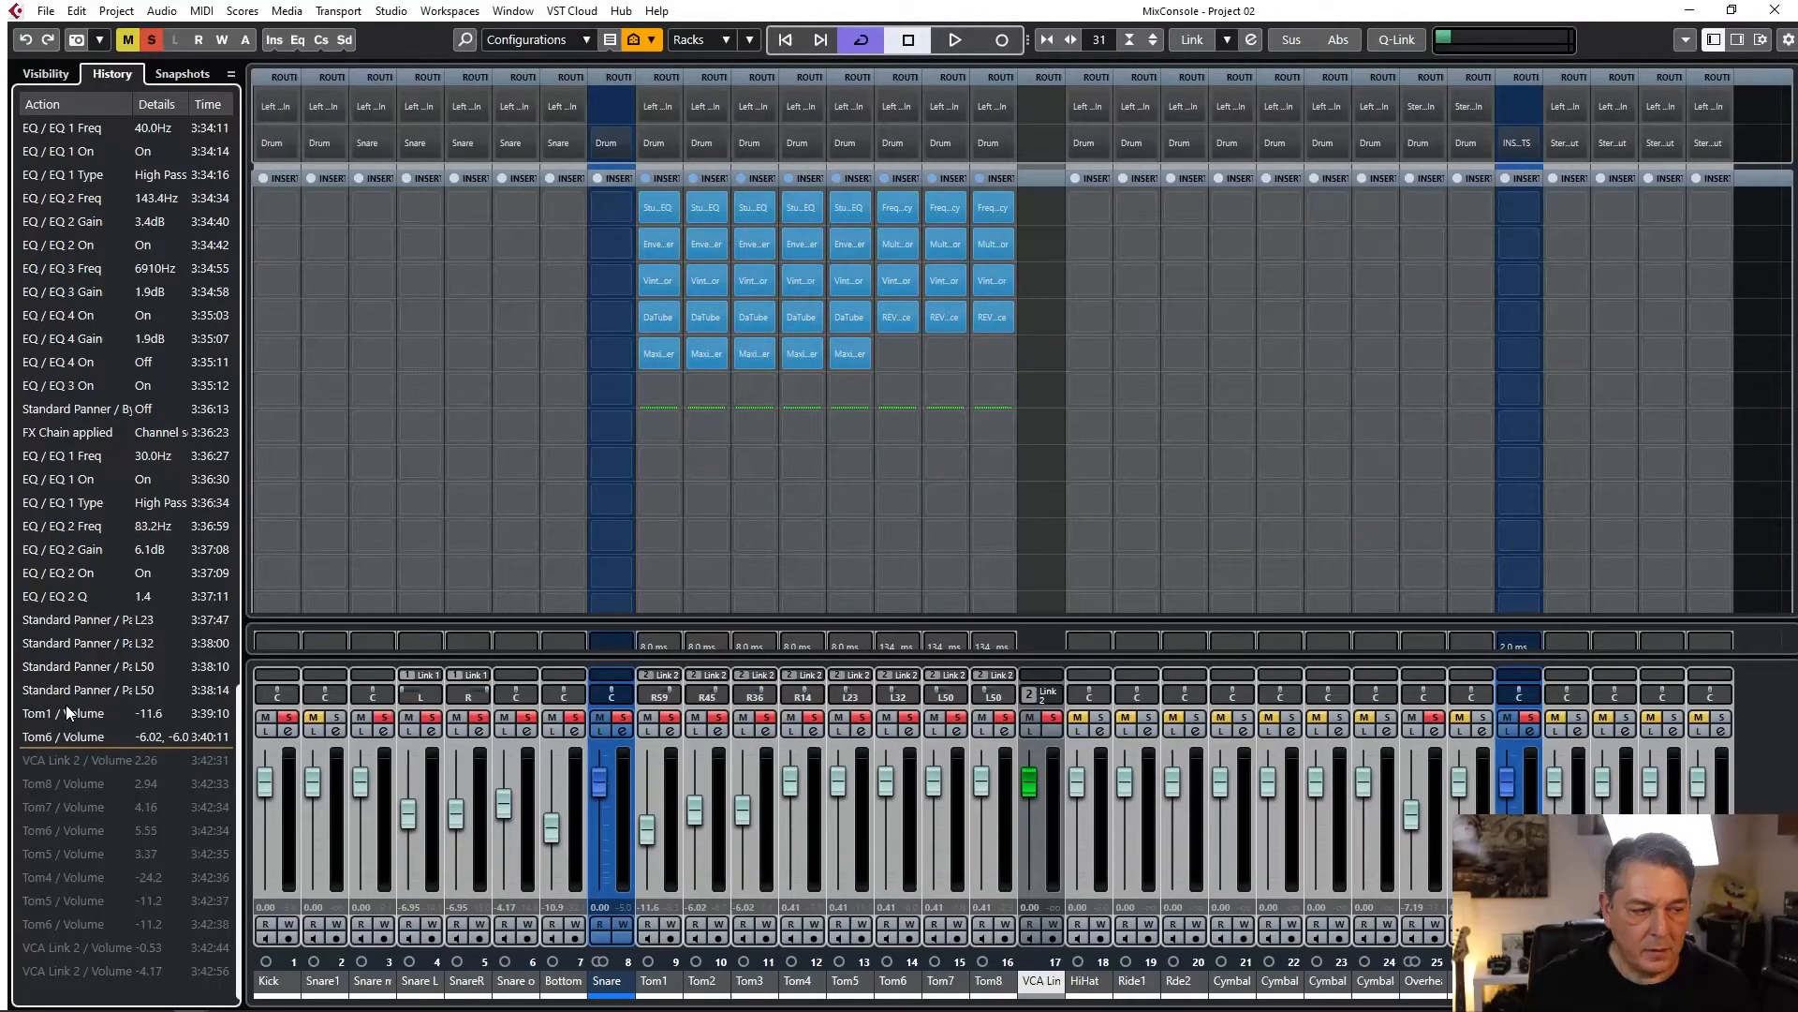
left_click(66, 704)
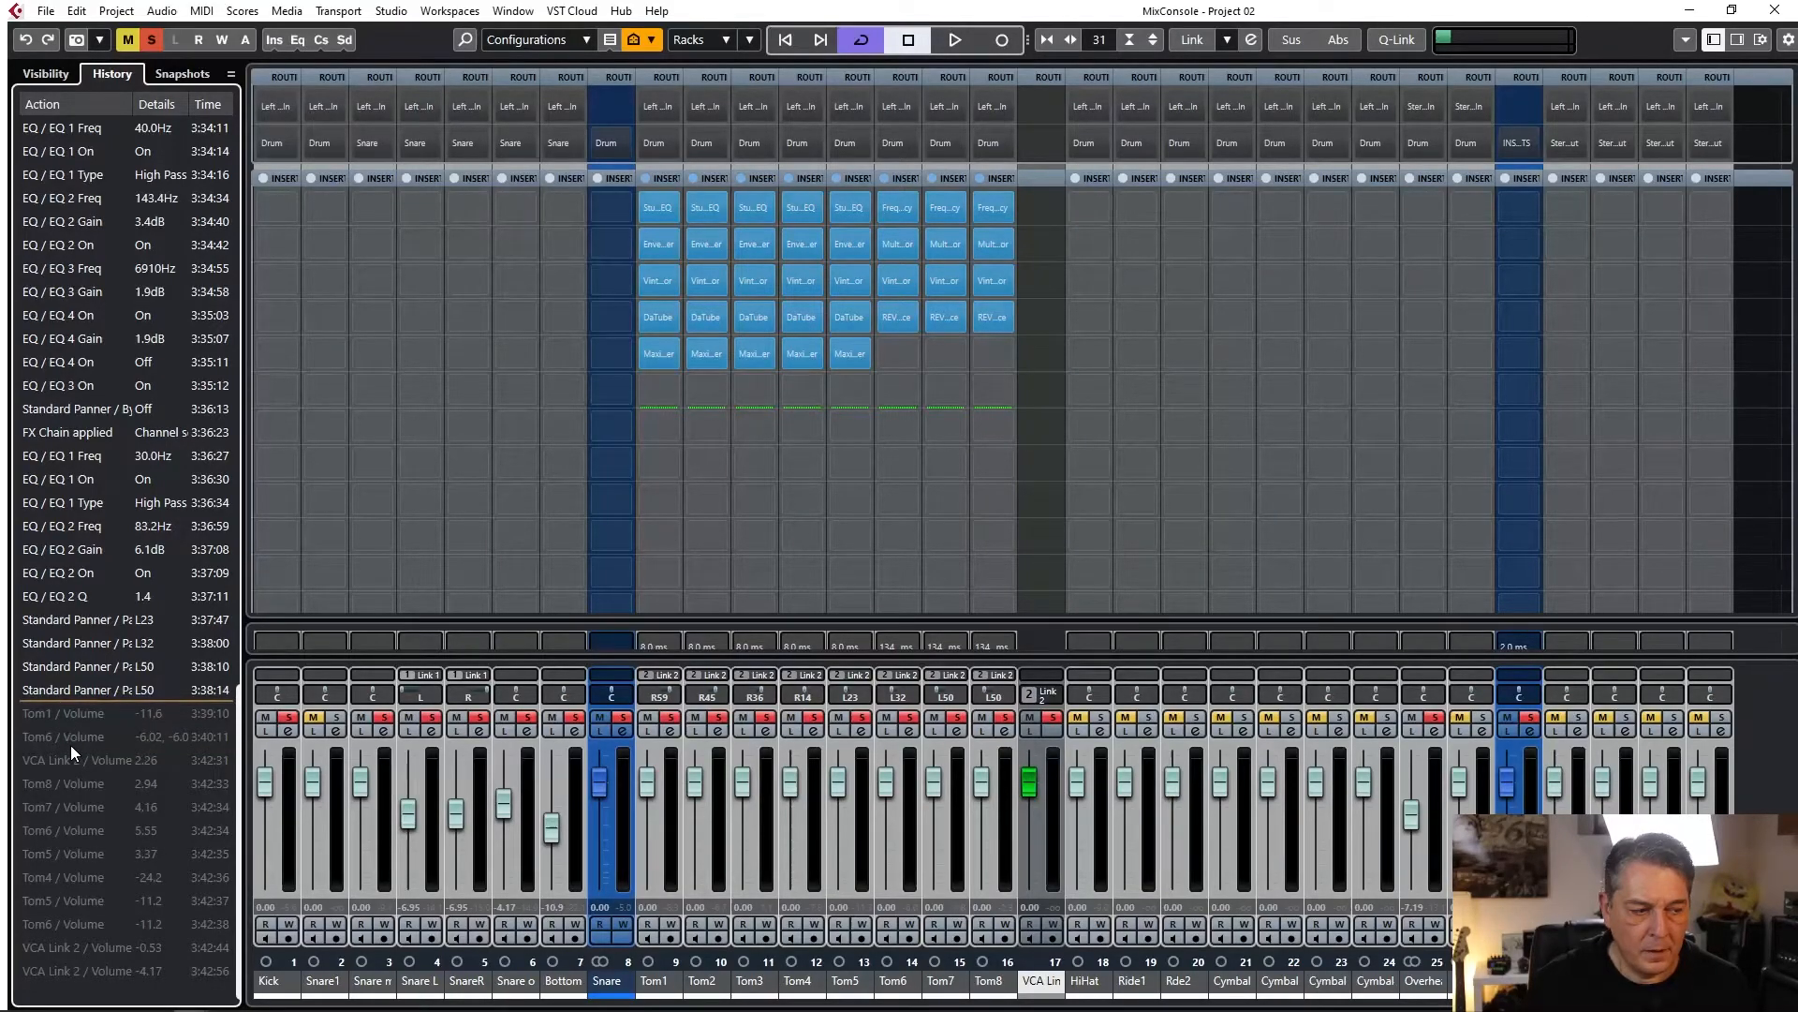
left_click(70, 745)
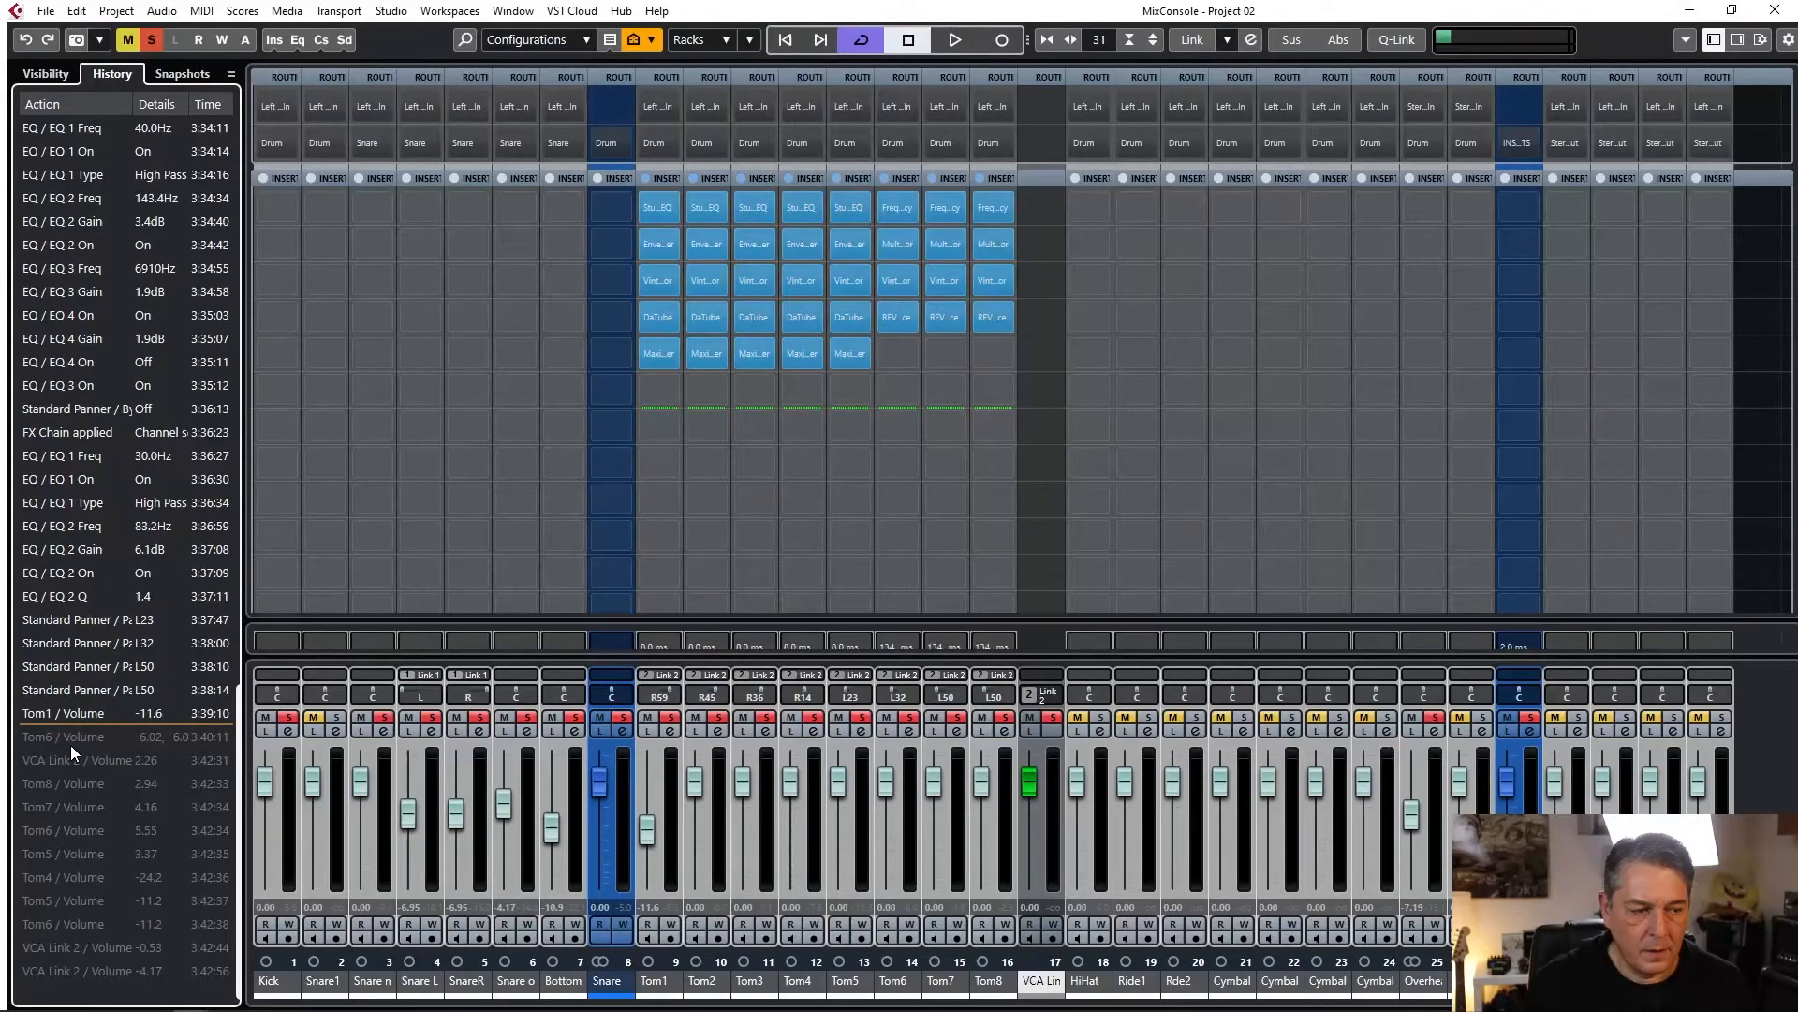
left_click(69, 751)
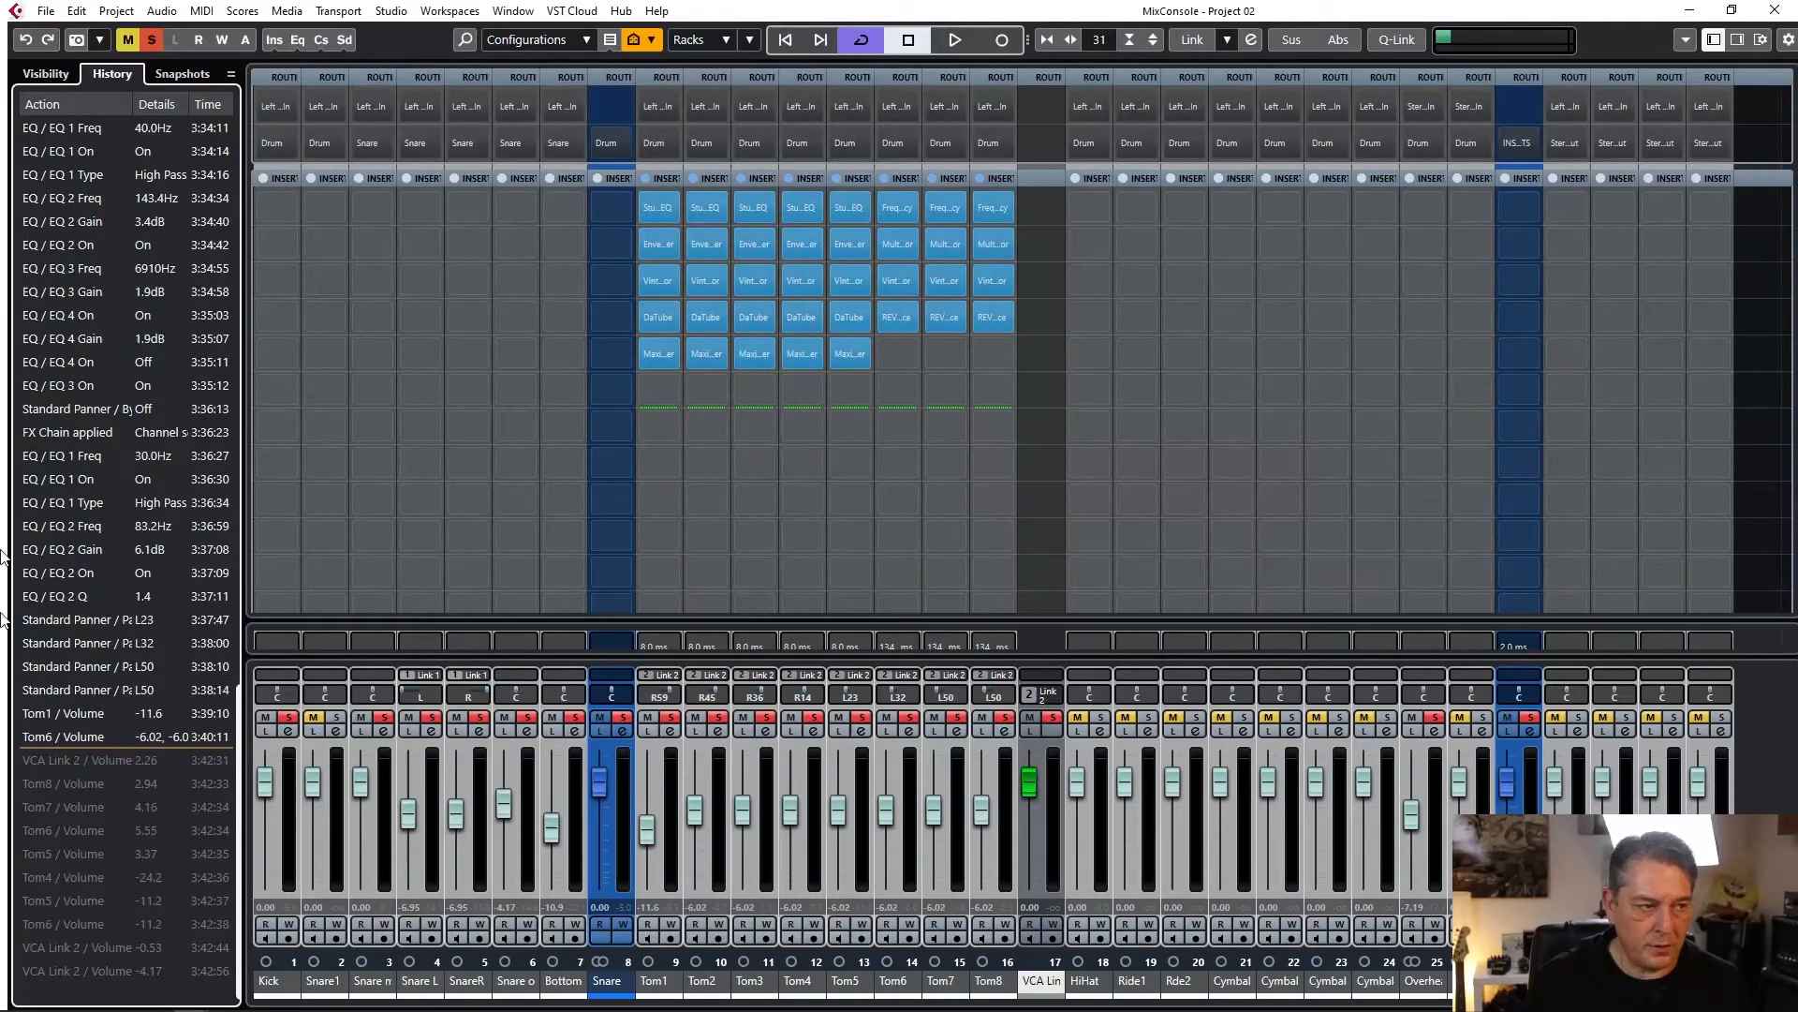
left_click(1716, 39)
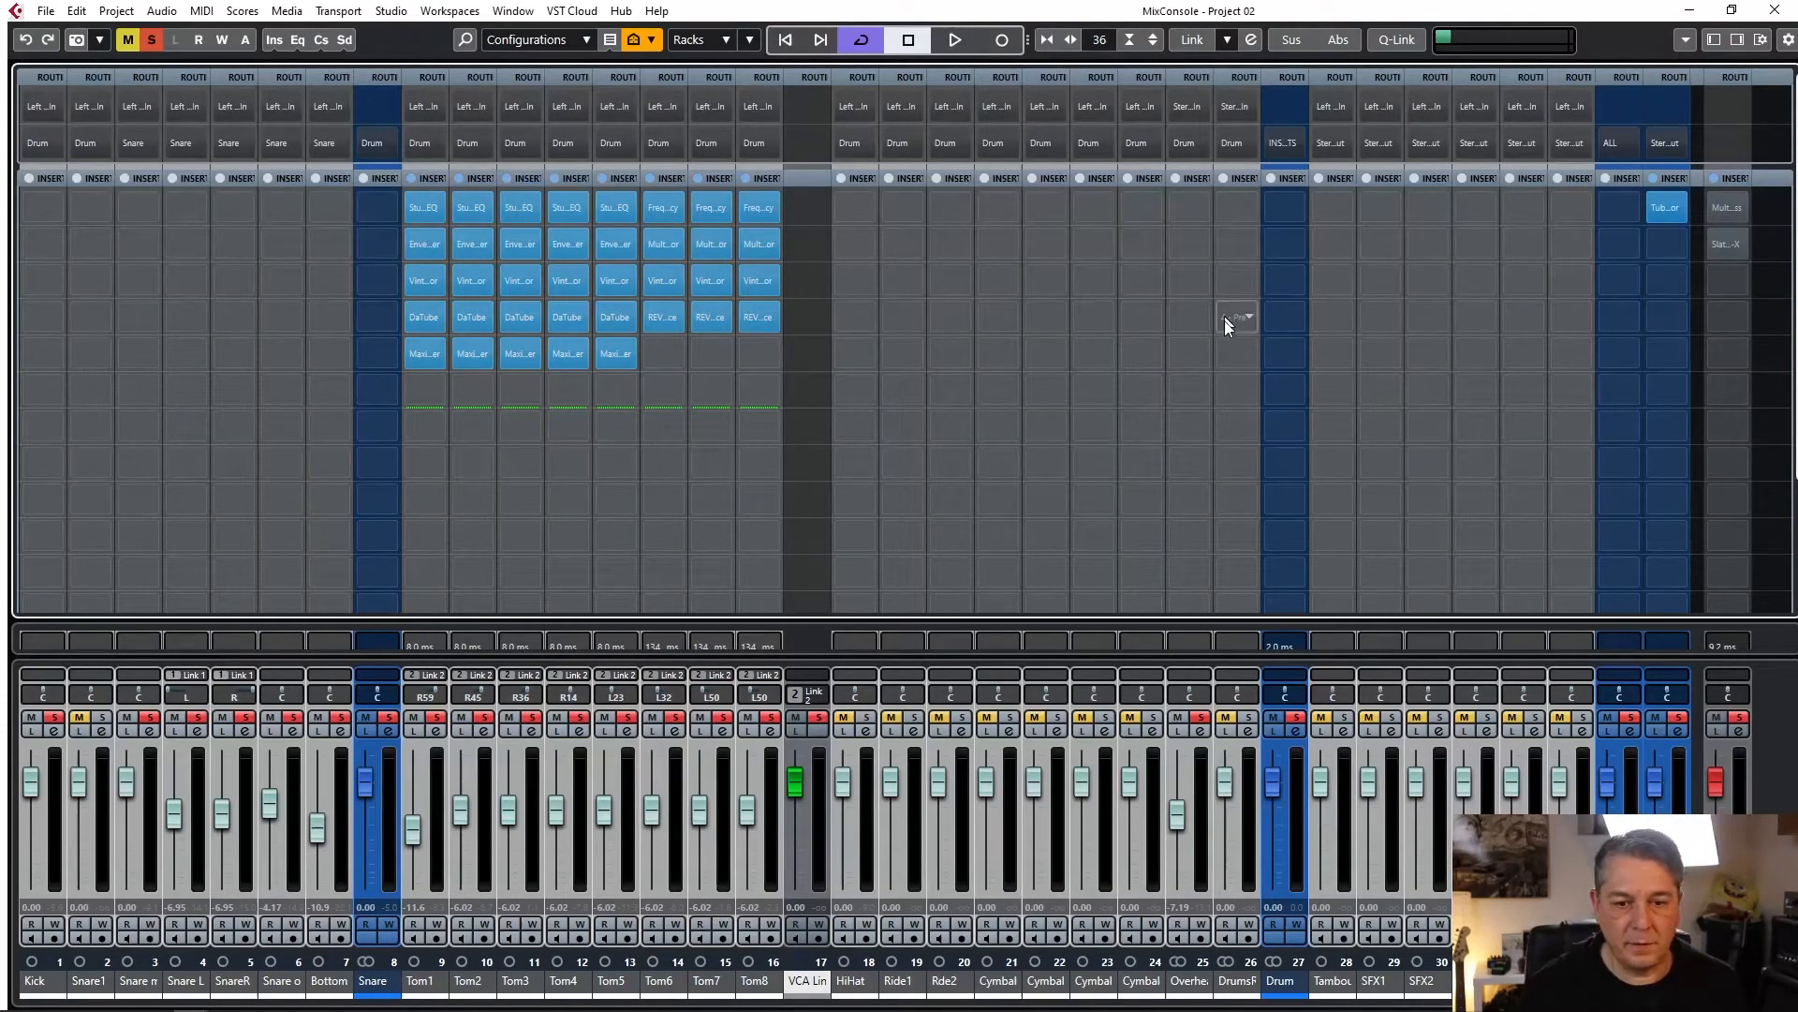
Restore the MixConsole to a smaller window, then open and close Tom8's channel settings.
double_click(1254, 19)
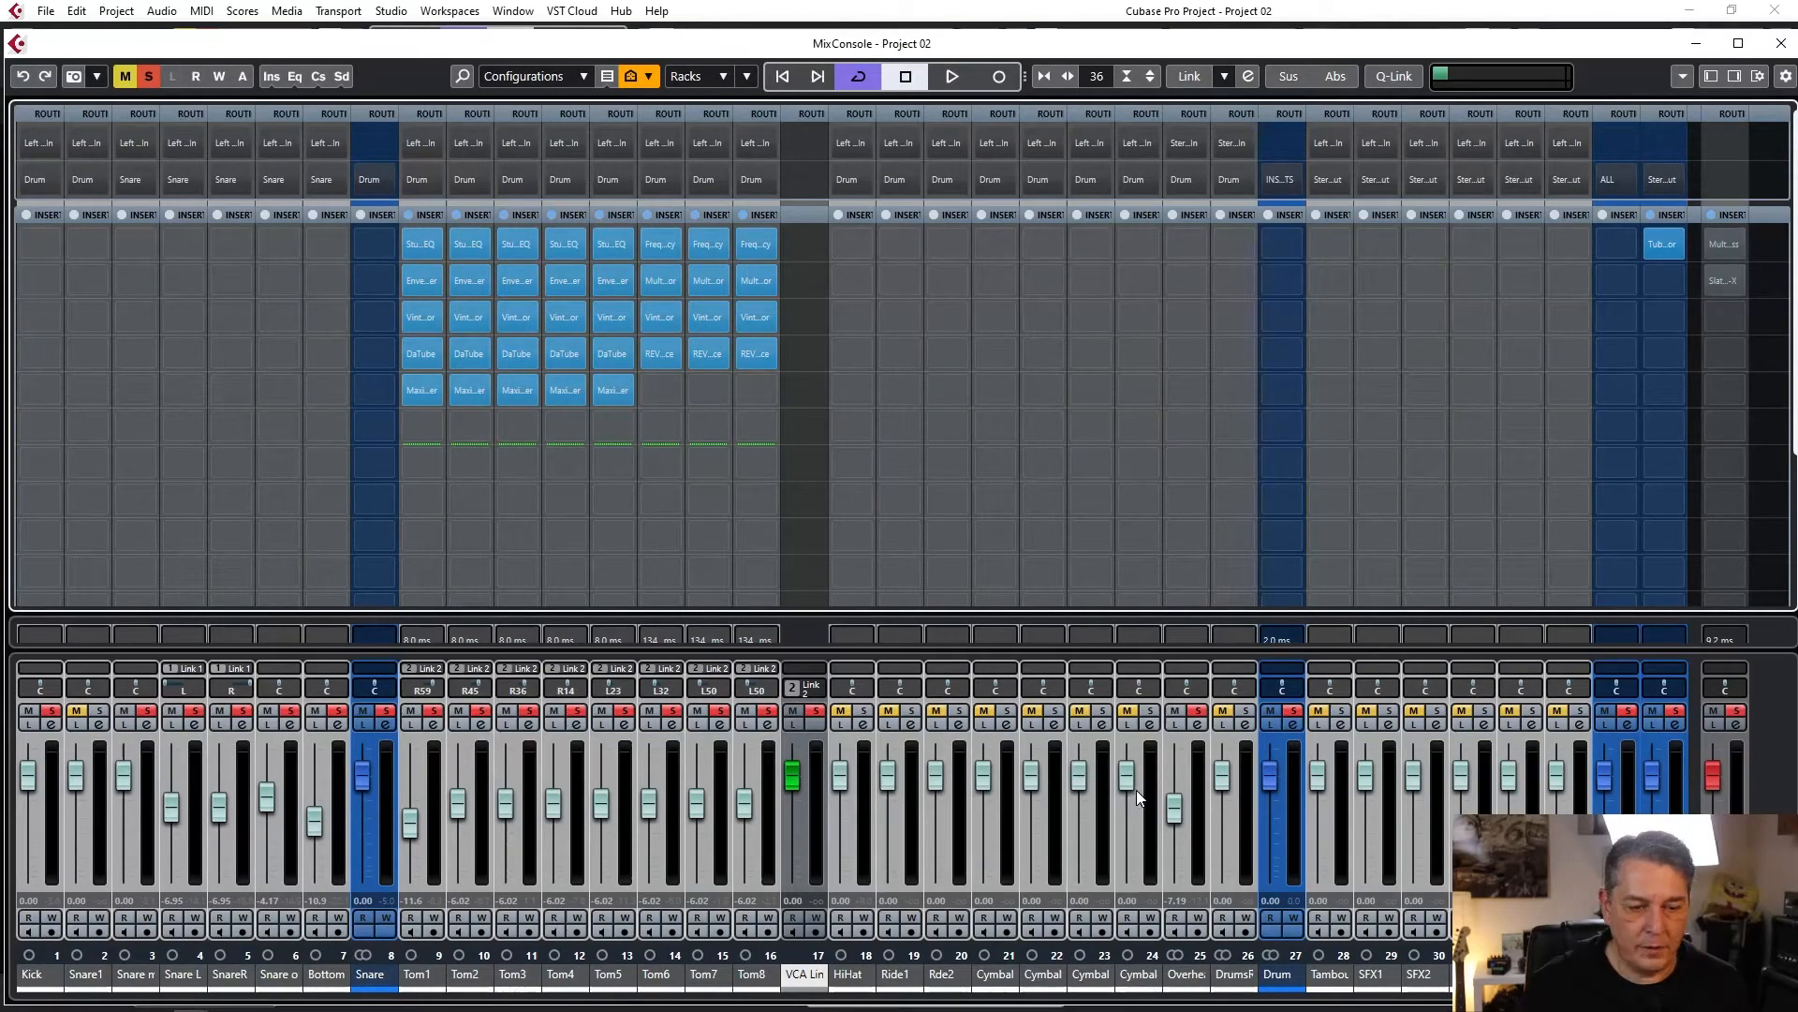
left_click(768, 725)
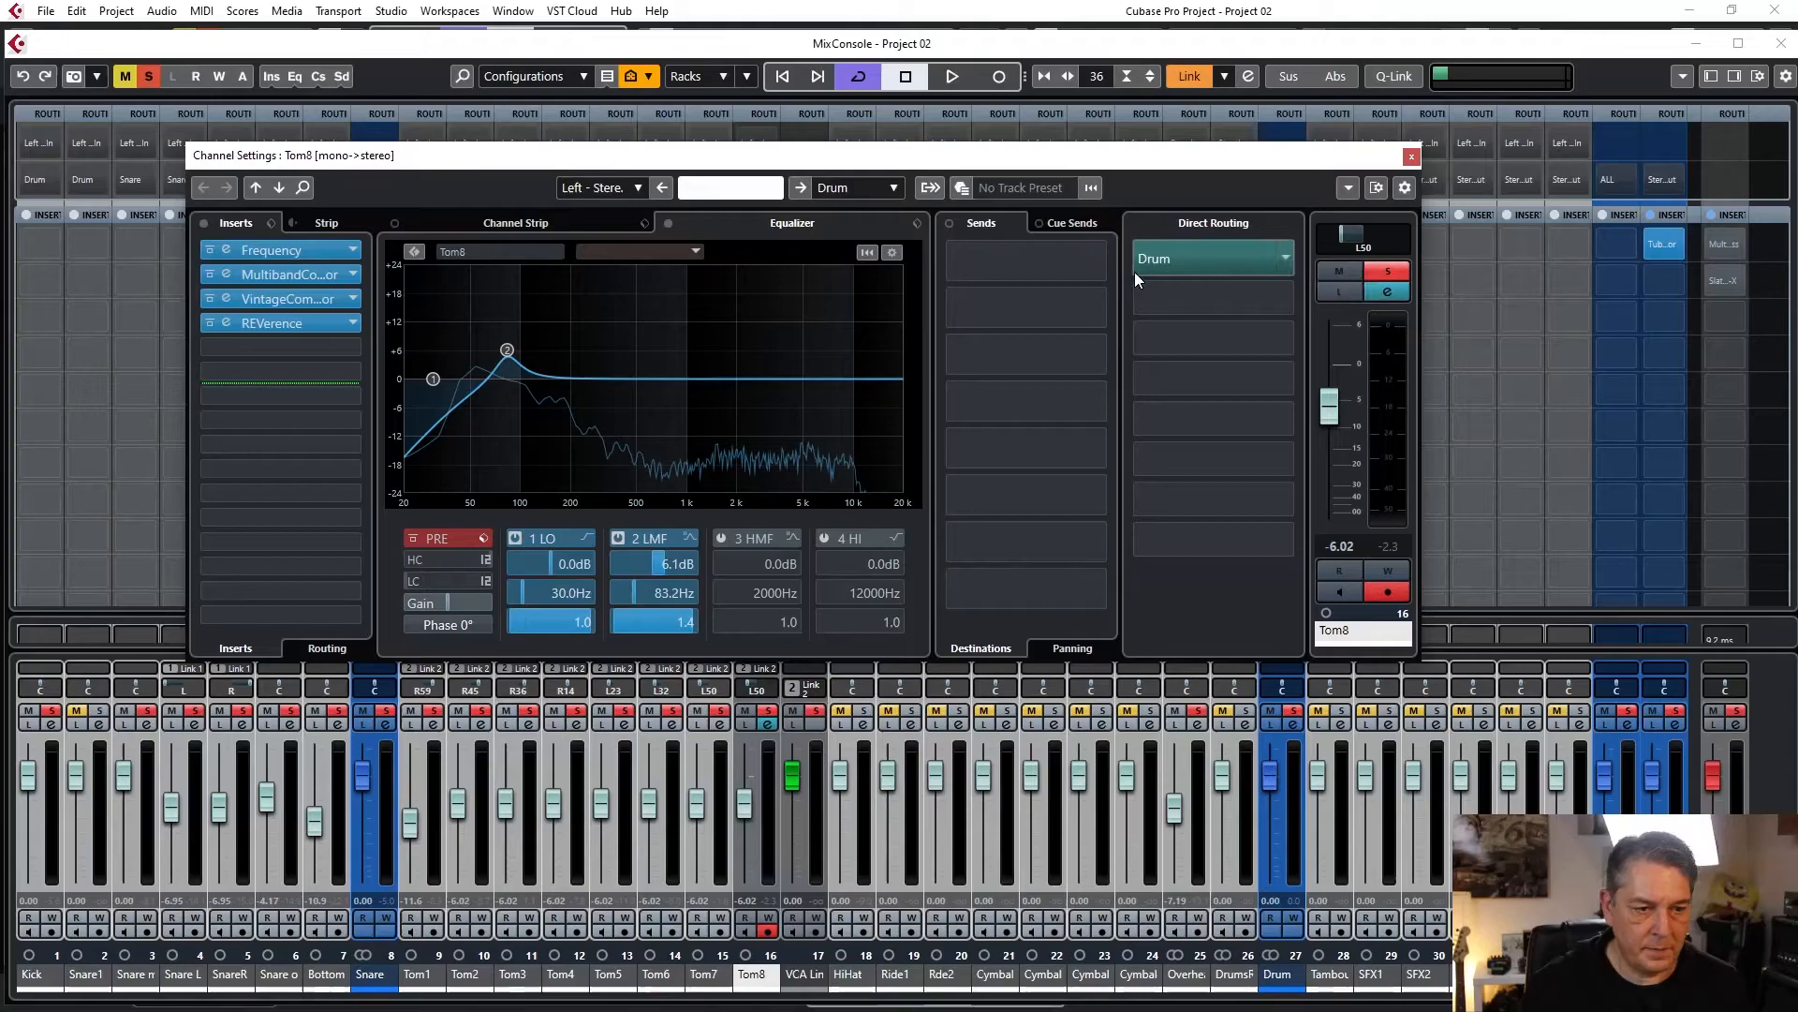
left_click(1410, 156)
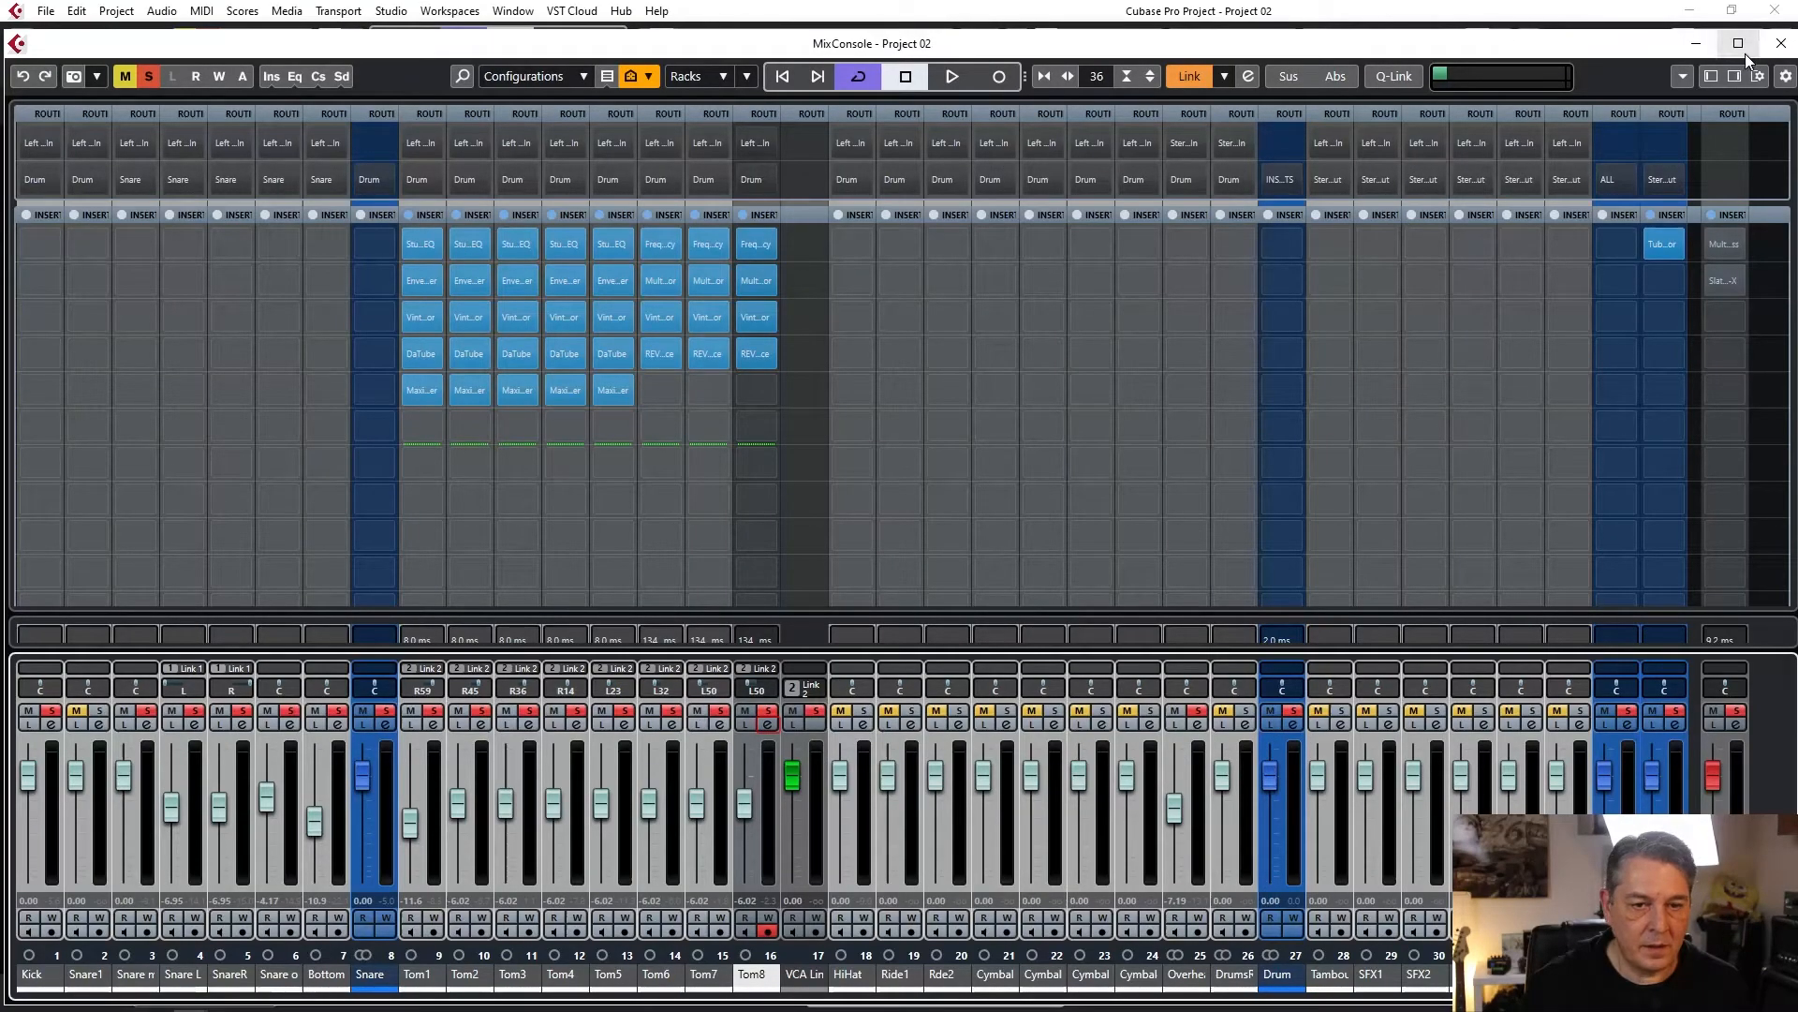
Switch to the Project window, fit the whole arrangement in view, and play the soloed drum tracks from near the song's start.
left_click(1694, 47)
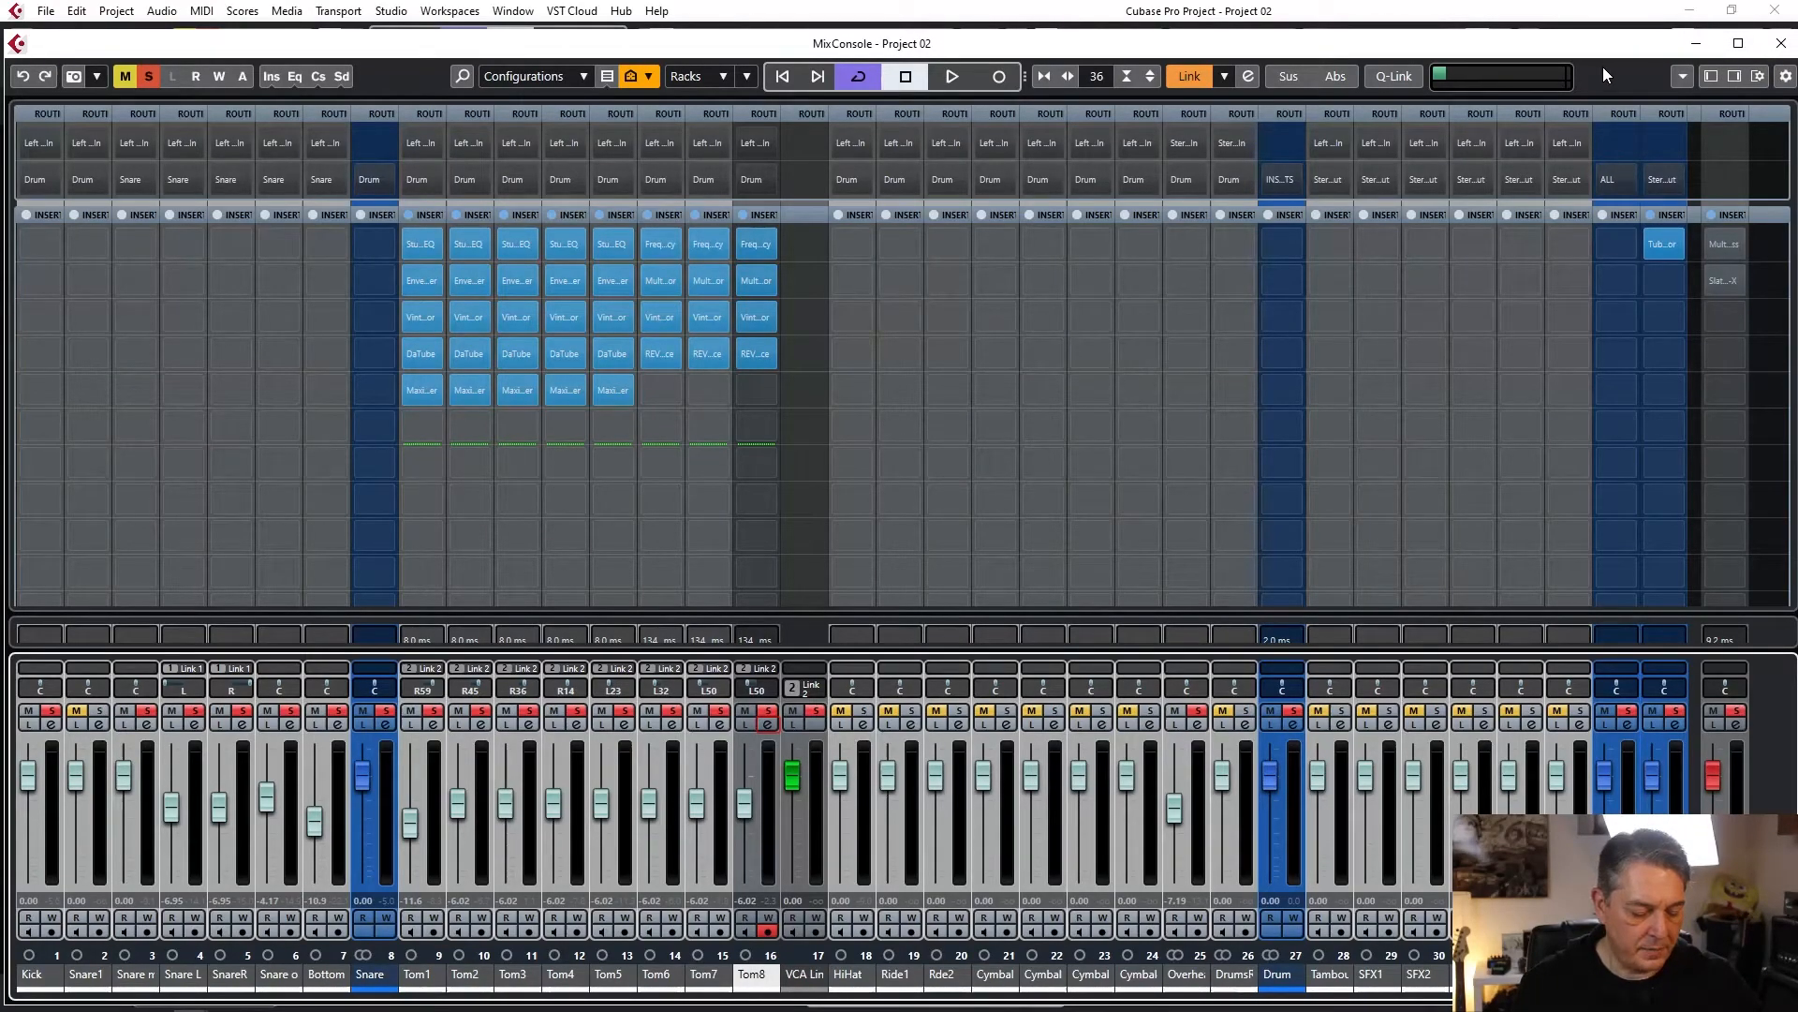
key("shift+f")
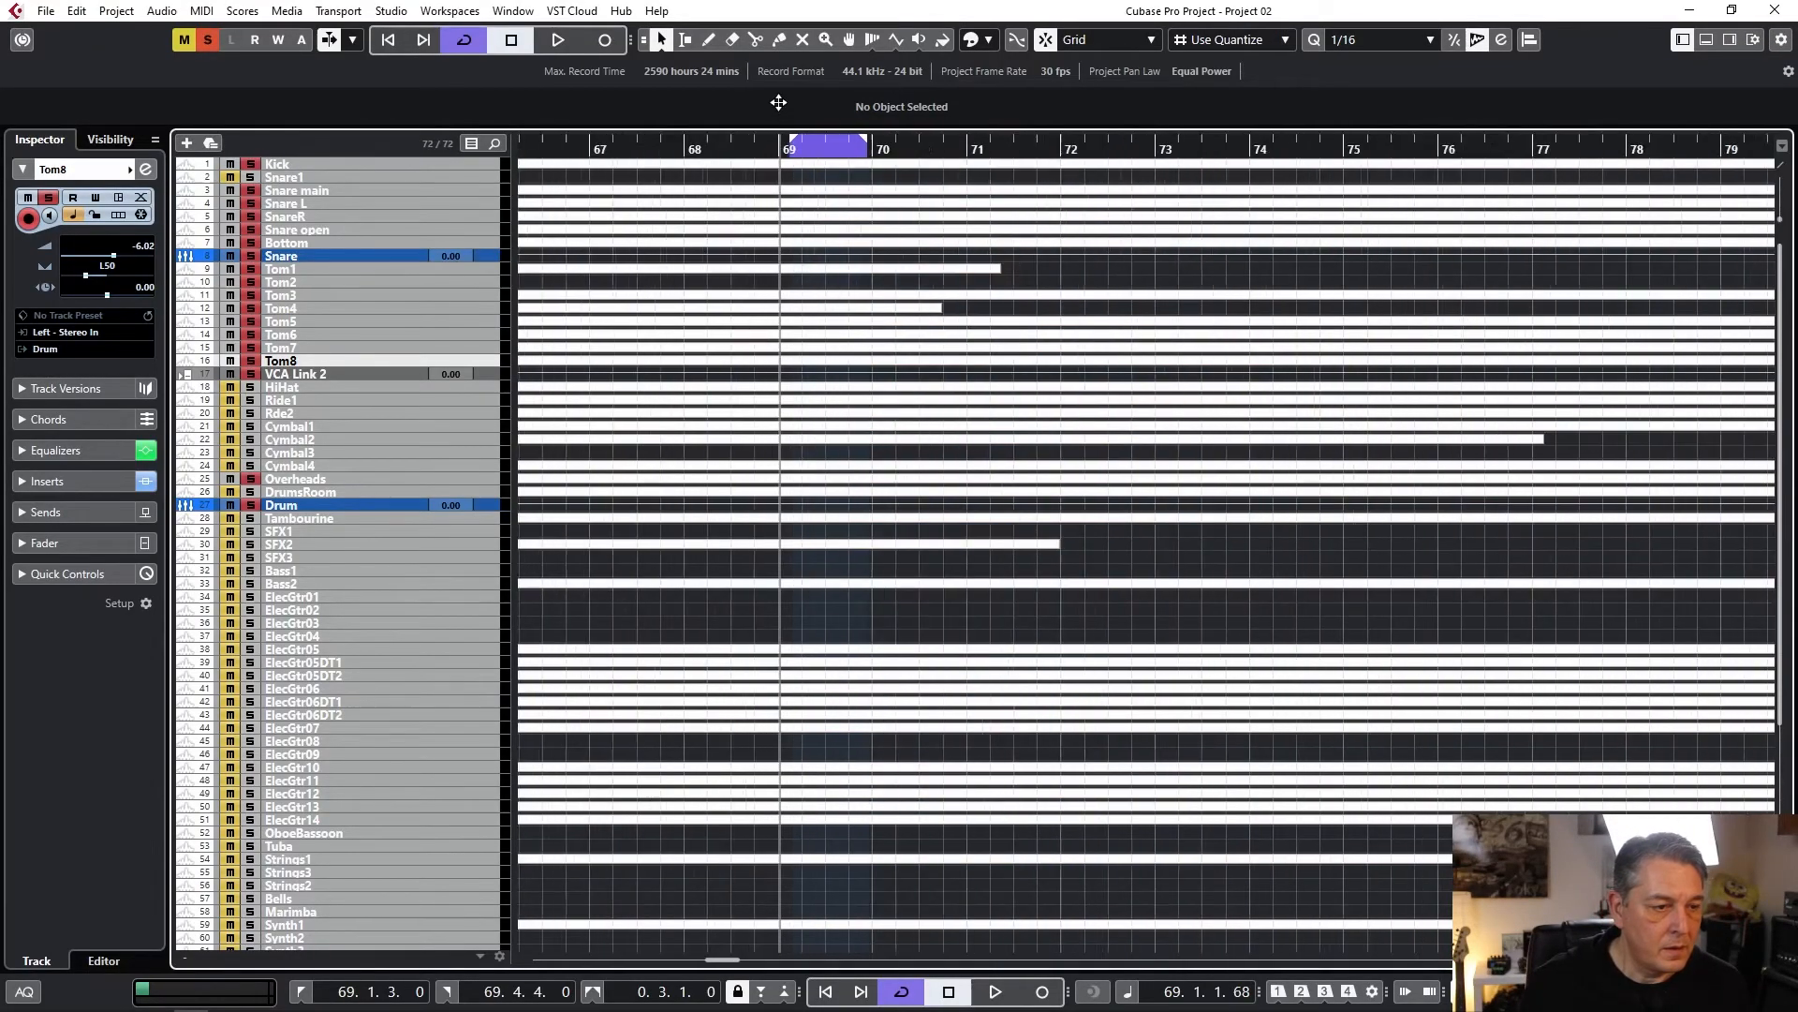
key("h")
key("space")
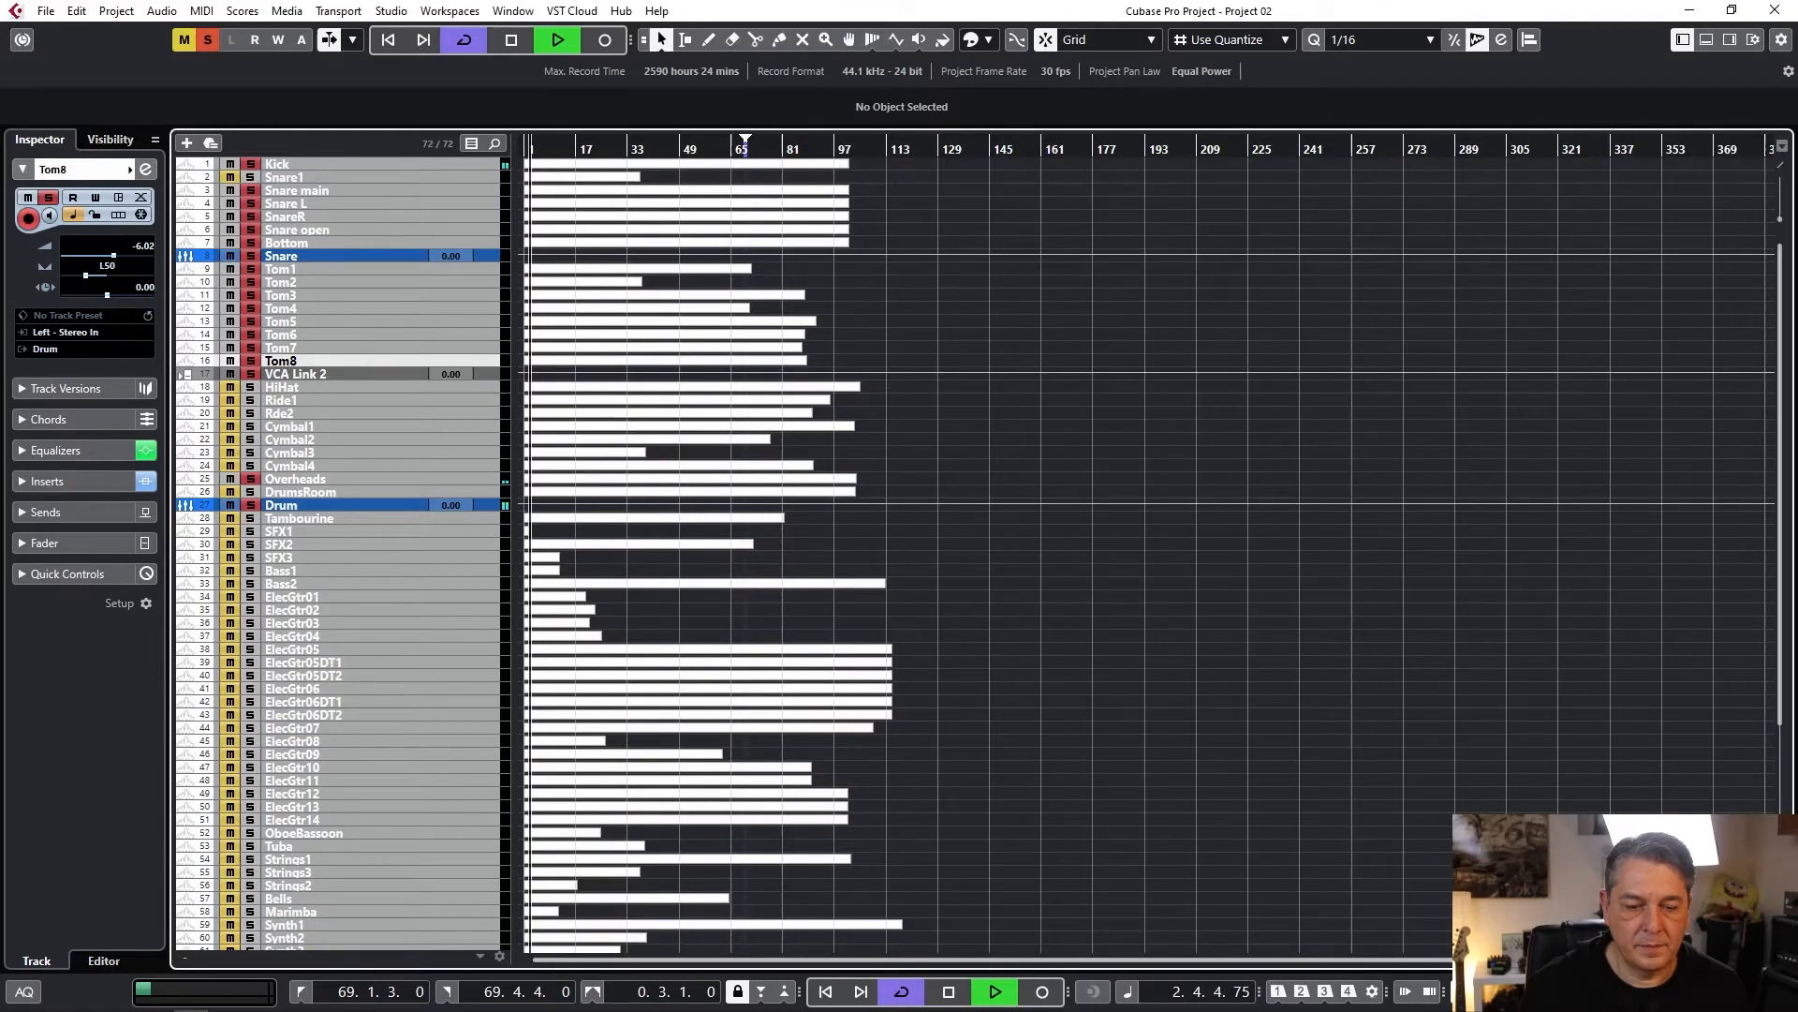
key("h")
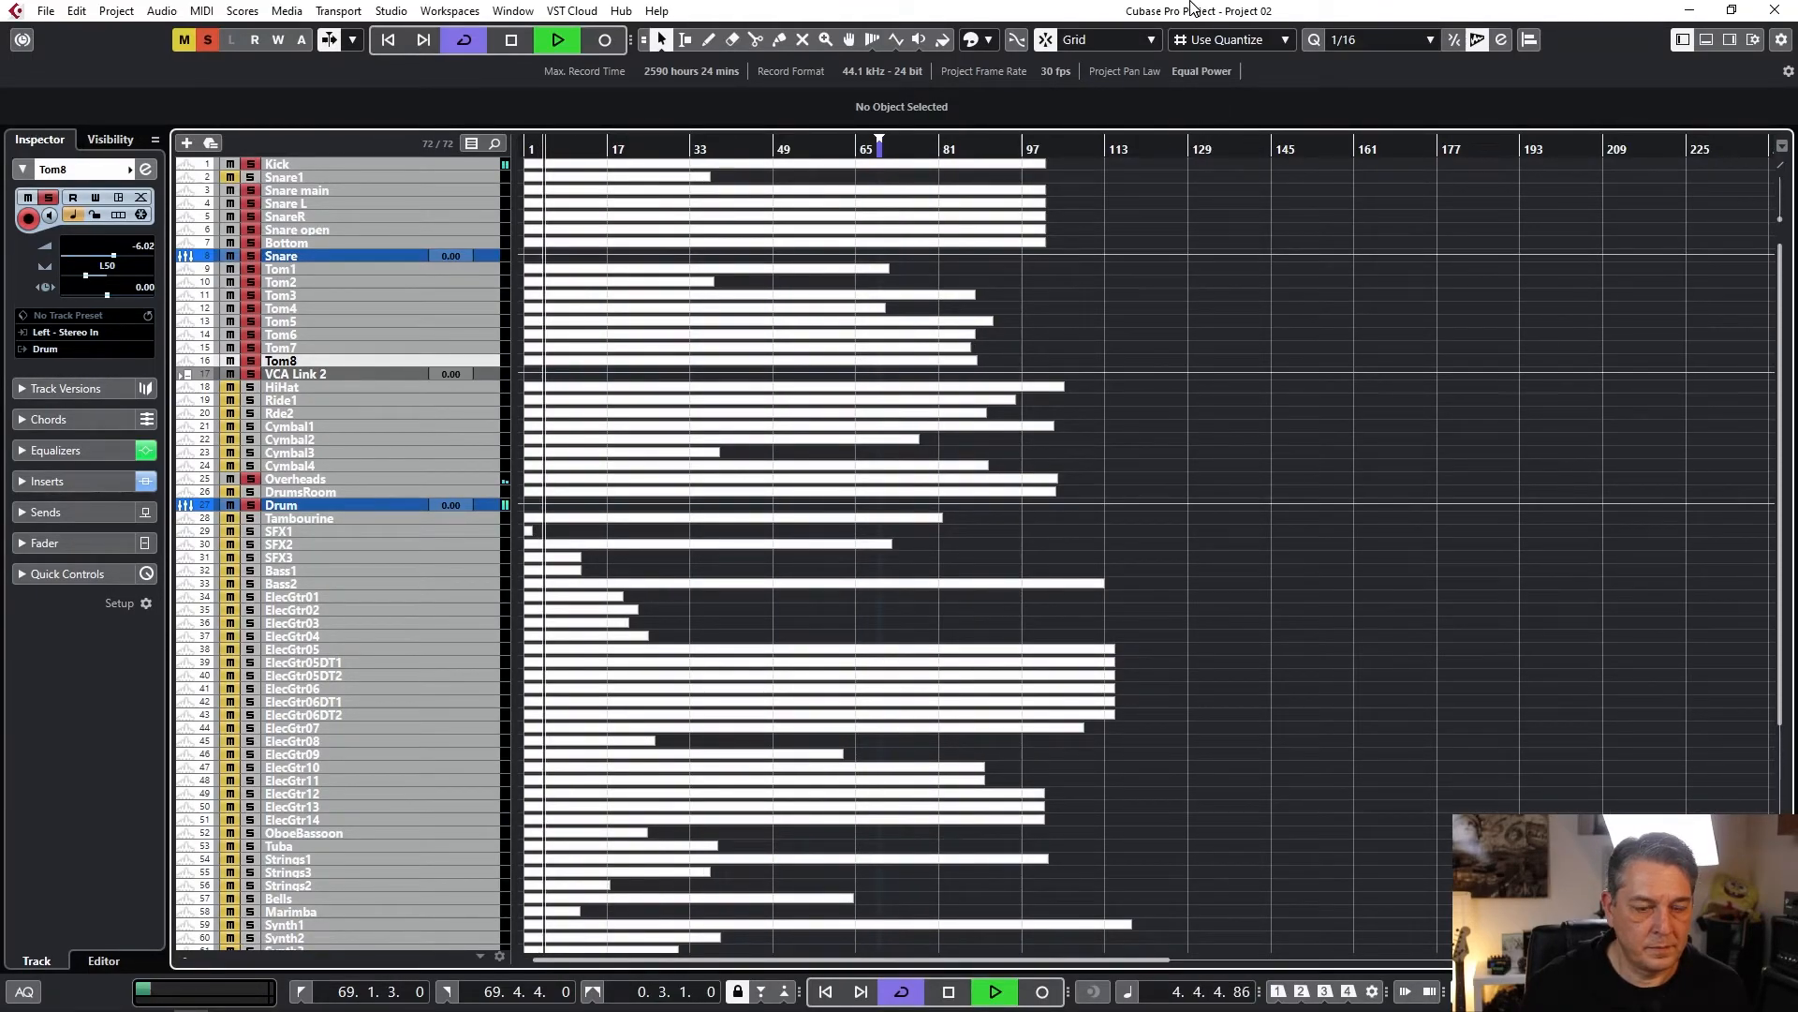
Set the left and right locators around all events in the project, fit the arrangement in view and clear the selection.
key("alt+s")
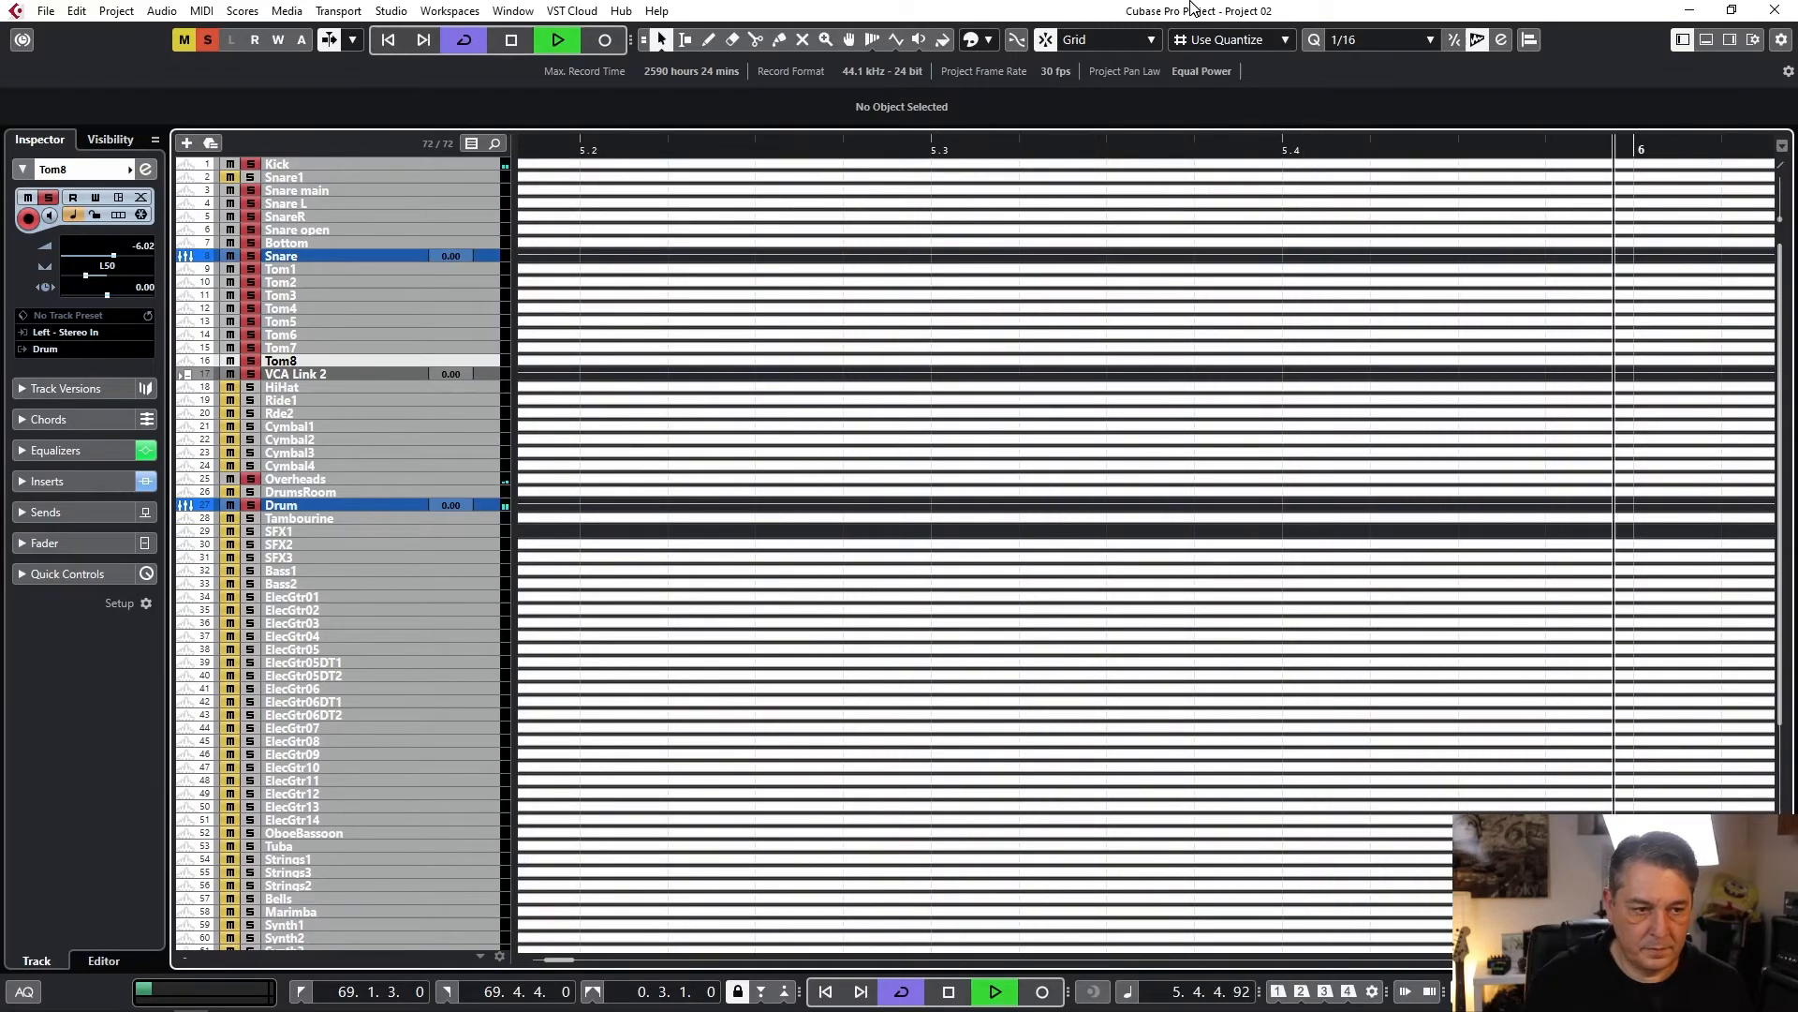
key("ctrl+a")
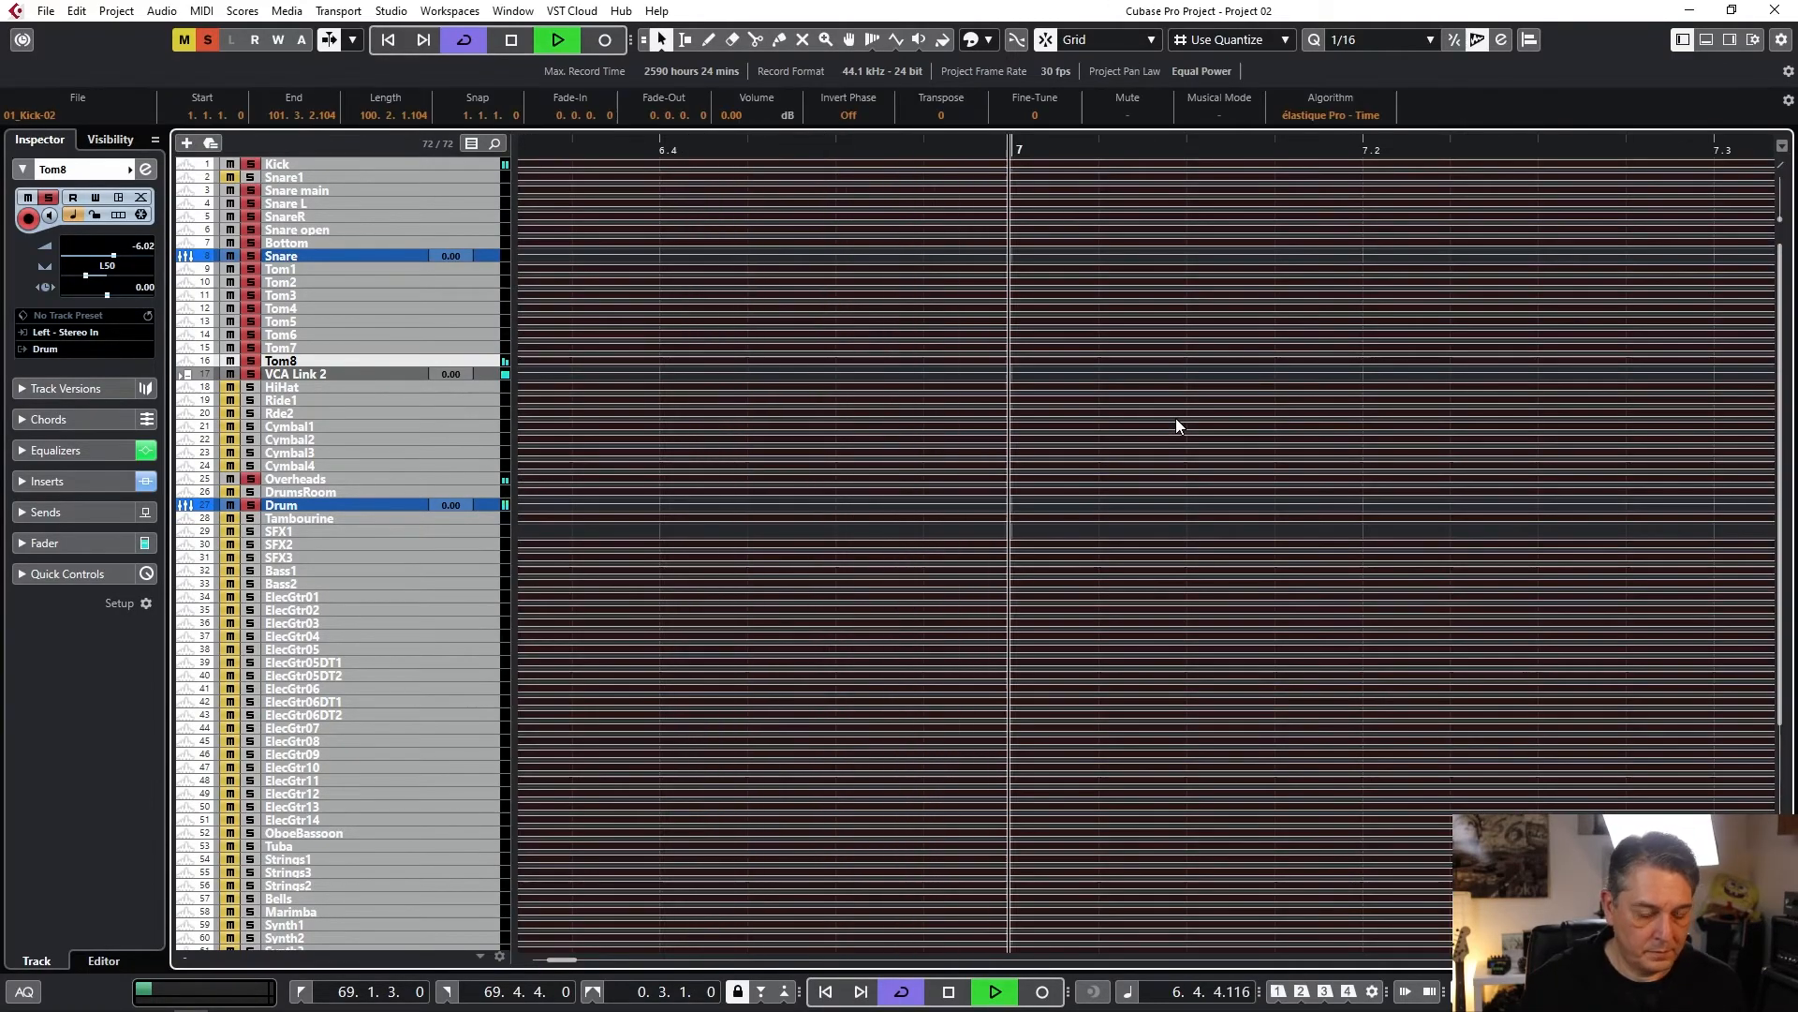
key("p")
key("shift+f")
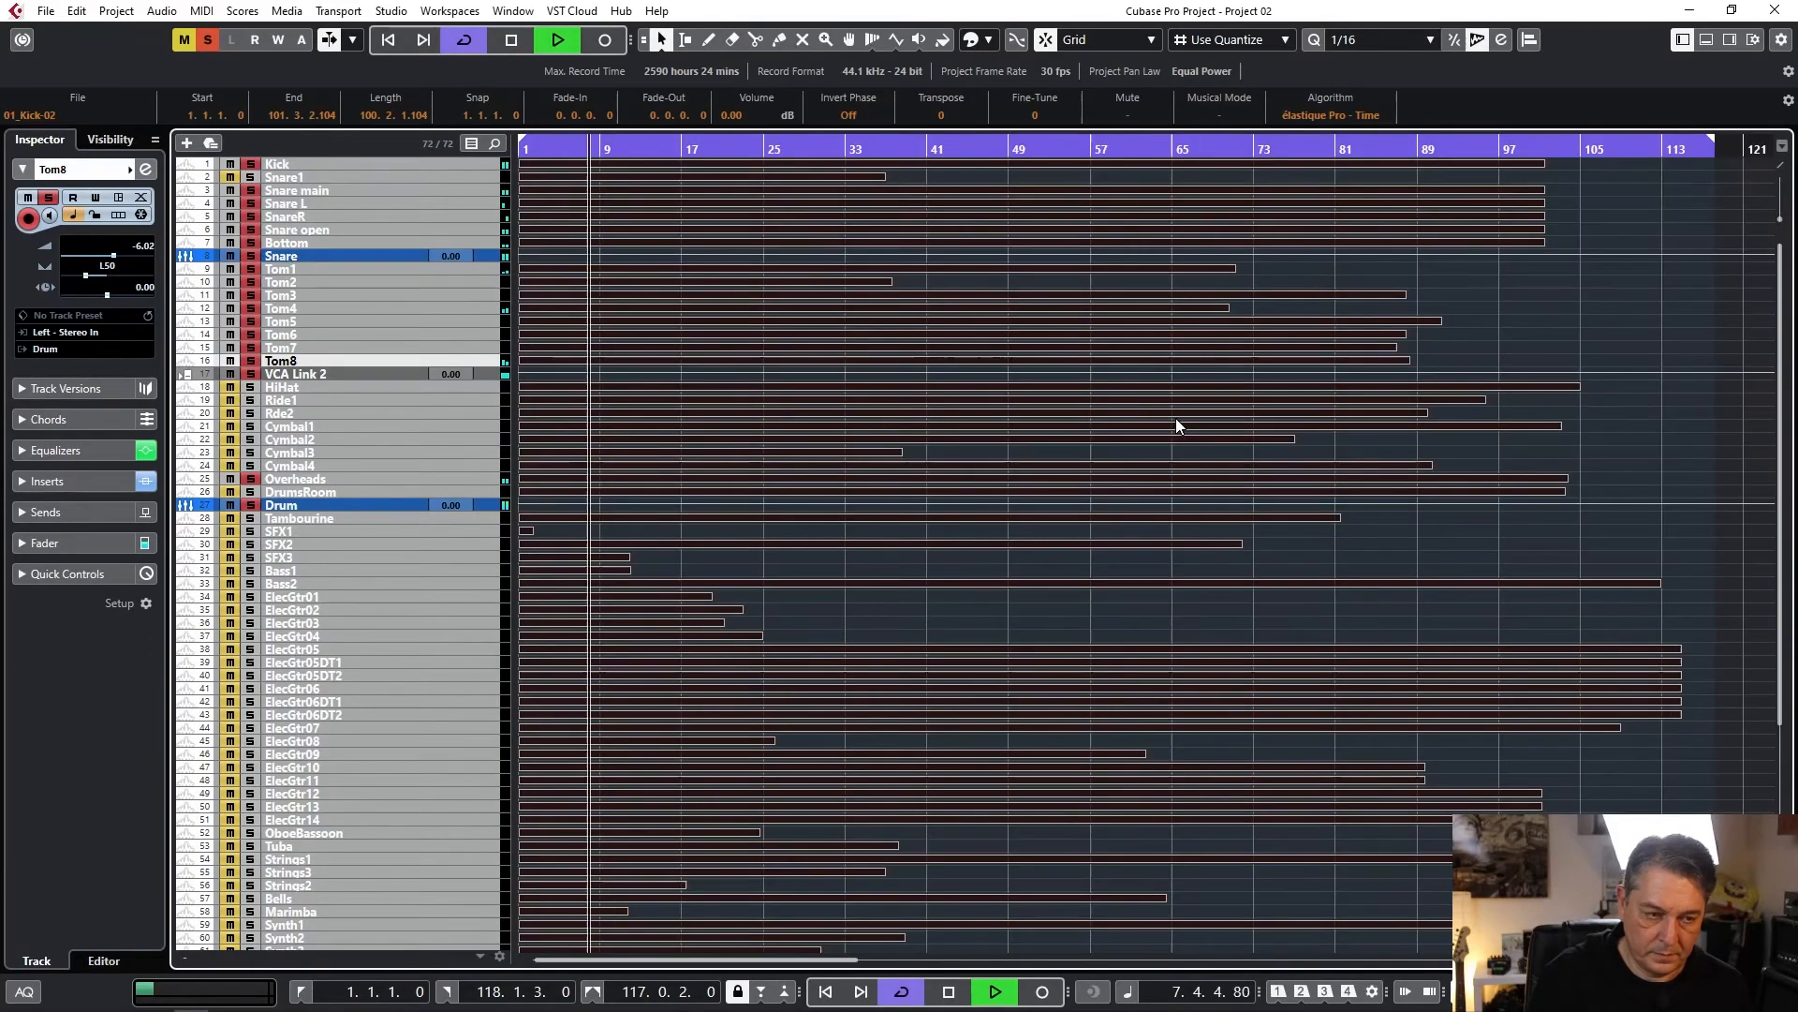
left_click(1645, 439)
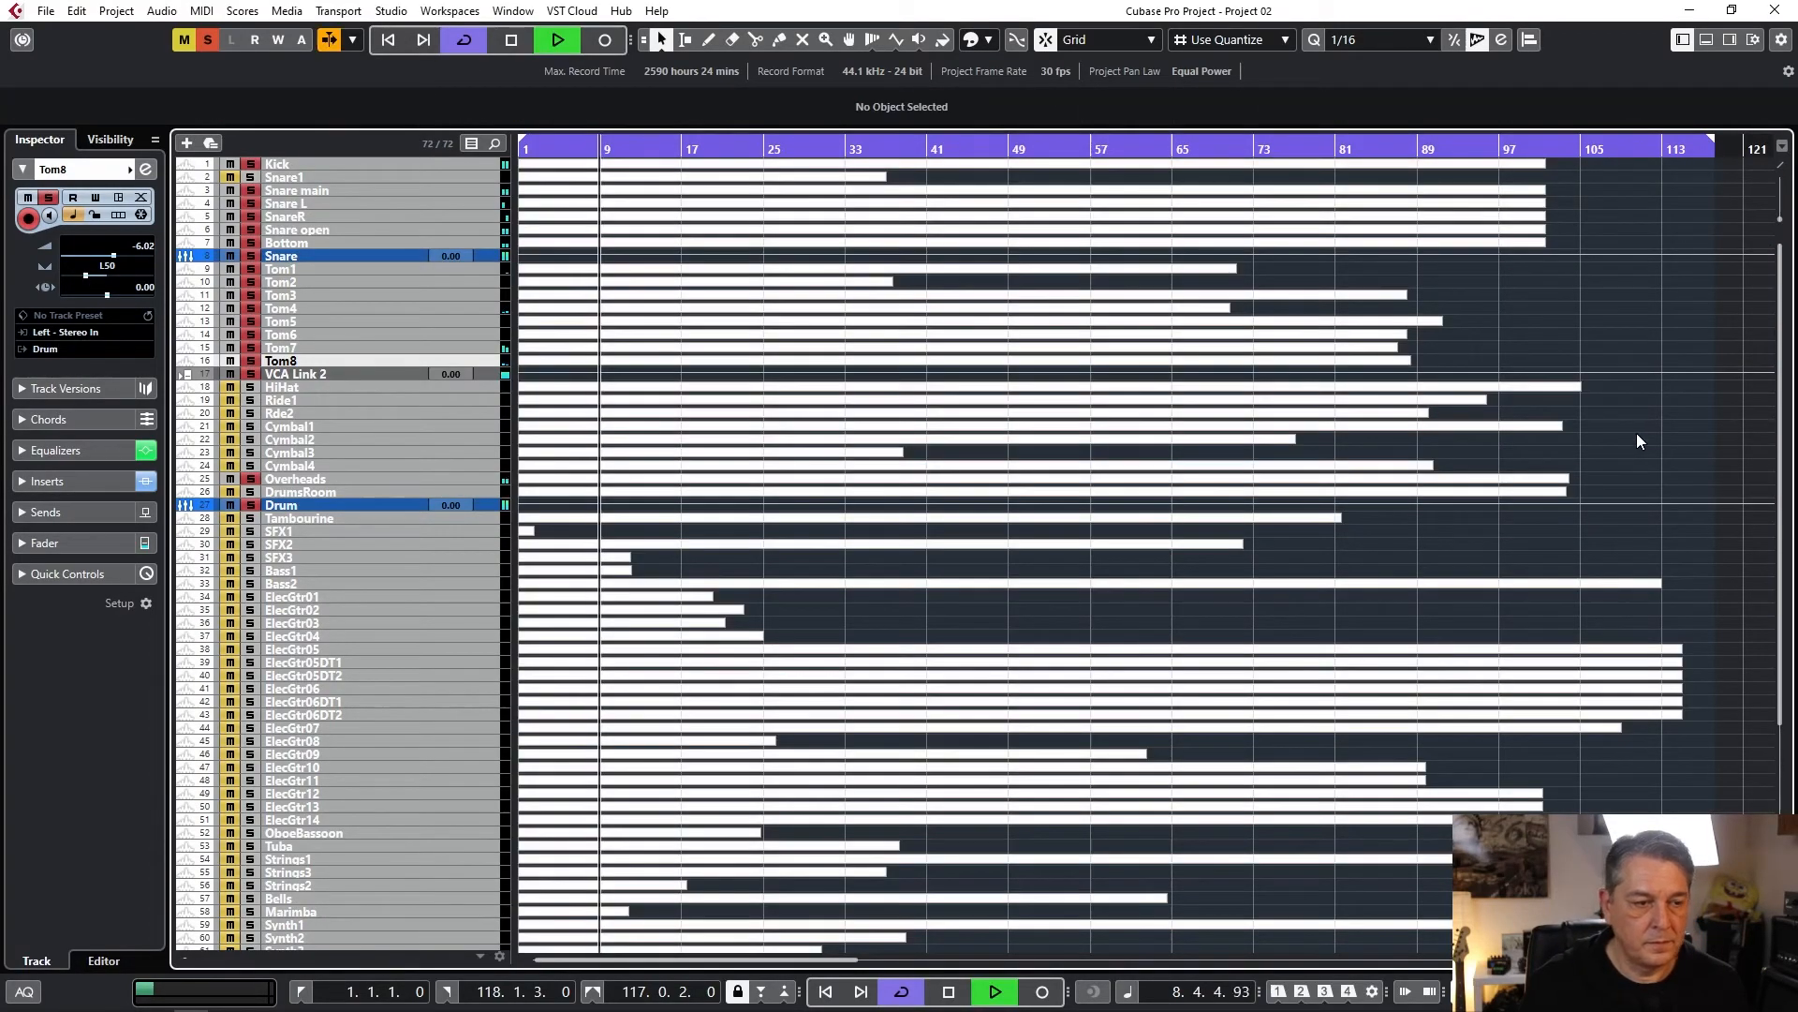
Increase the height of all tracks until their waveforms are readable, and bring the Tom1 to Tom8 tracks into view.
mouse_move(1779, 860)
left_mouse_down()
mouse_move(1780, 923)
mouse_move(1780, 879)
left_mouse_up()
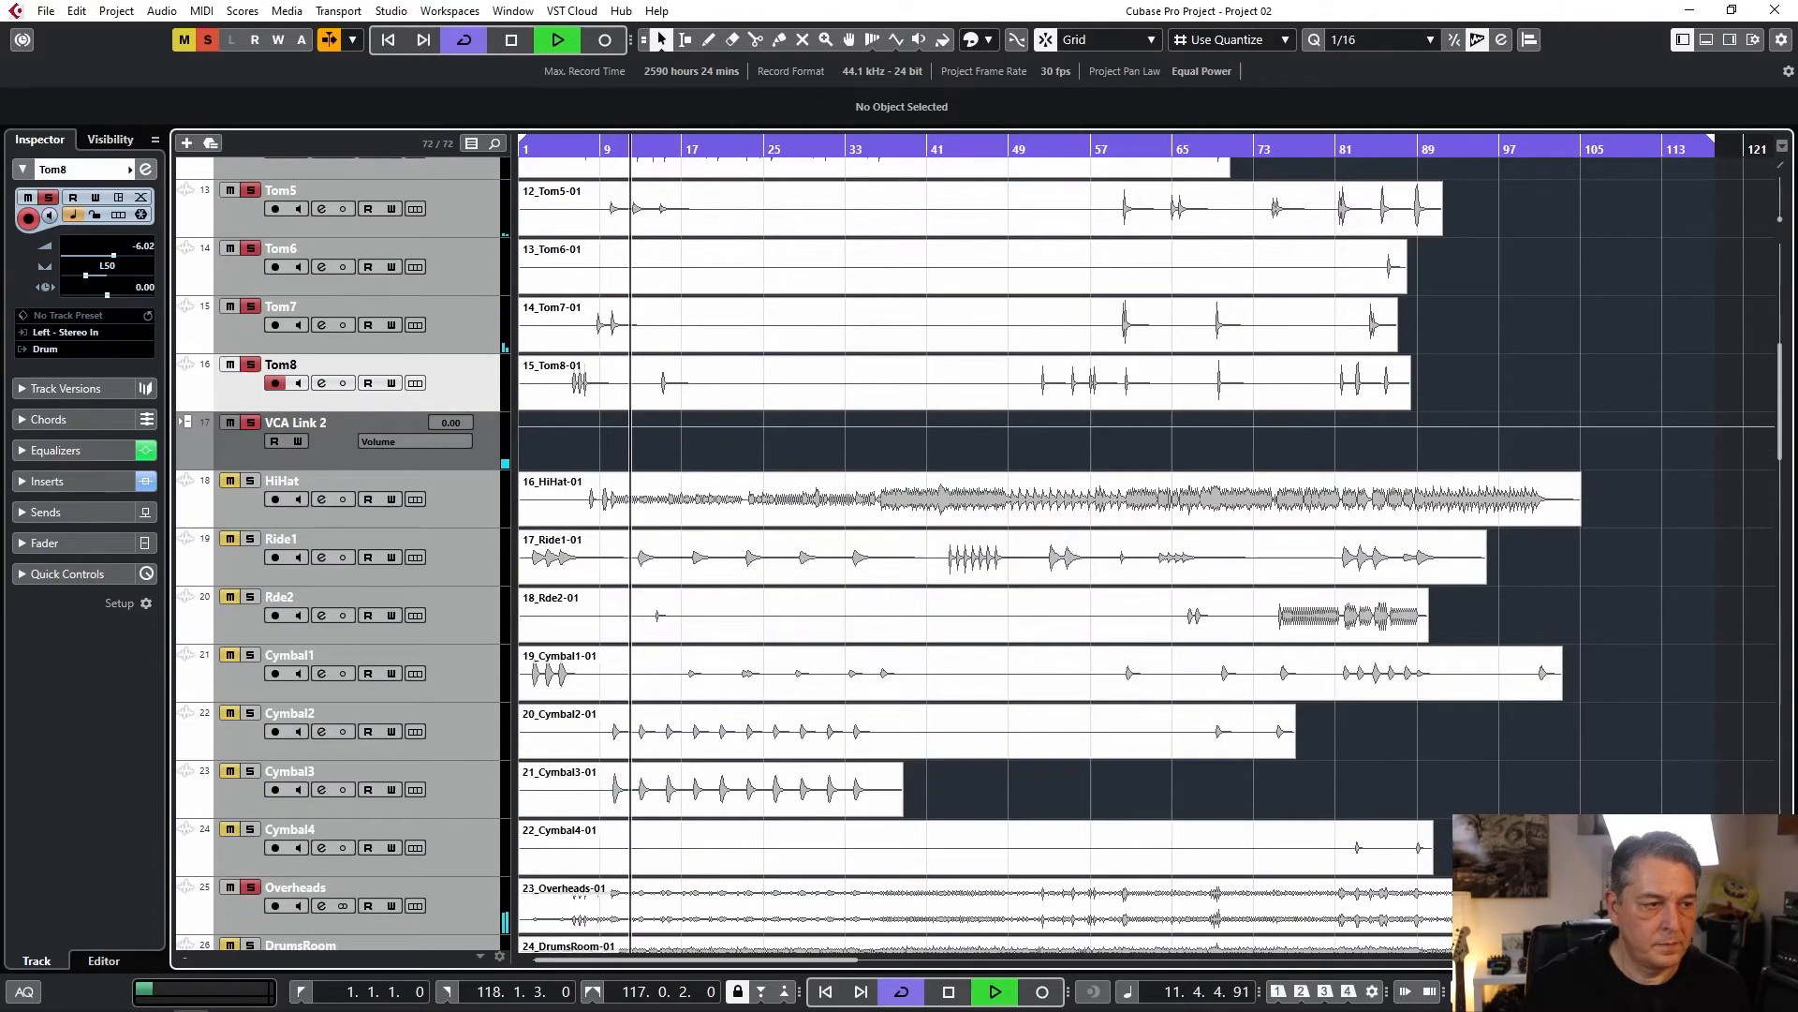
scroll(1478, 700, "up", 12)
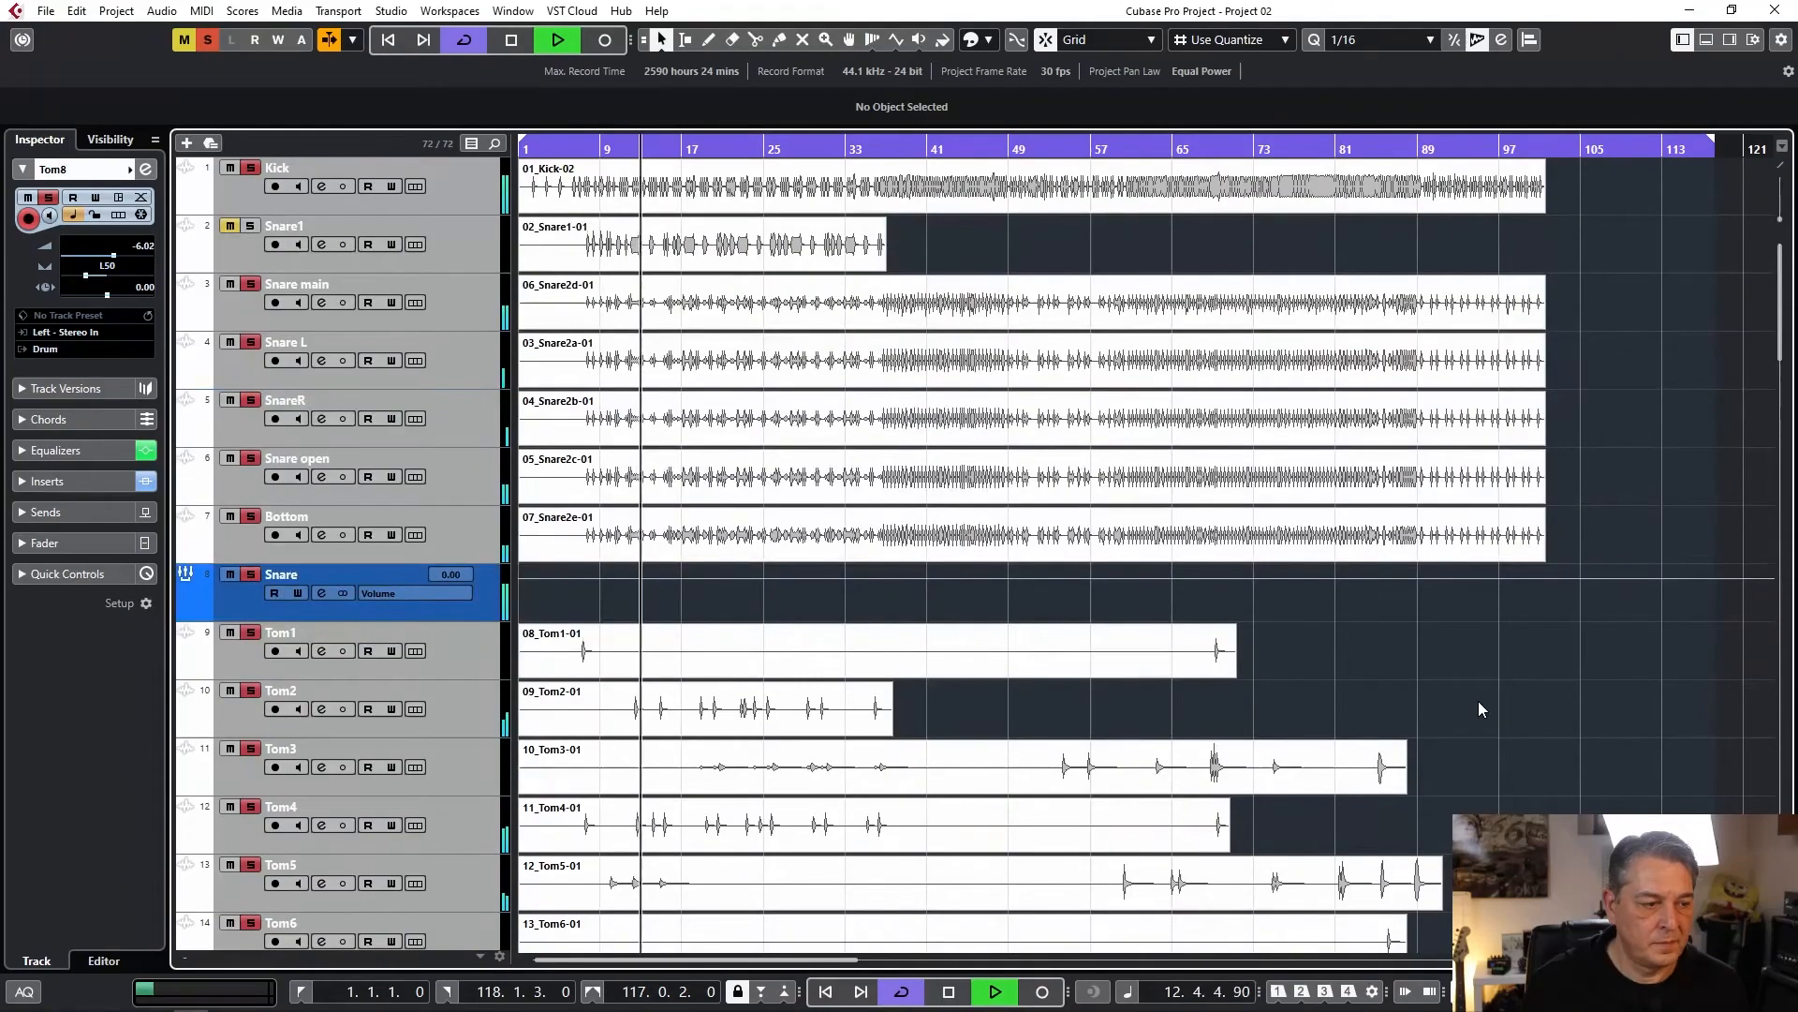
scroll(1477, 701, "down", 3)
scroll(1478, 701, "down", 3)
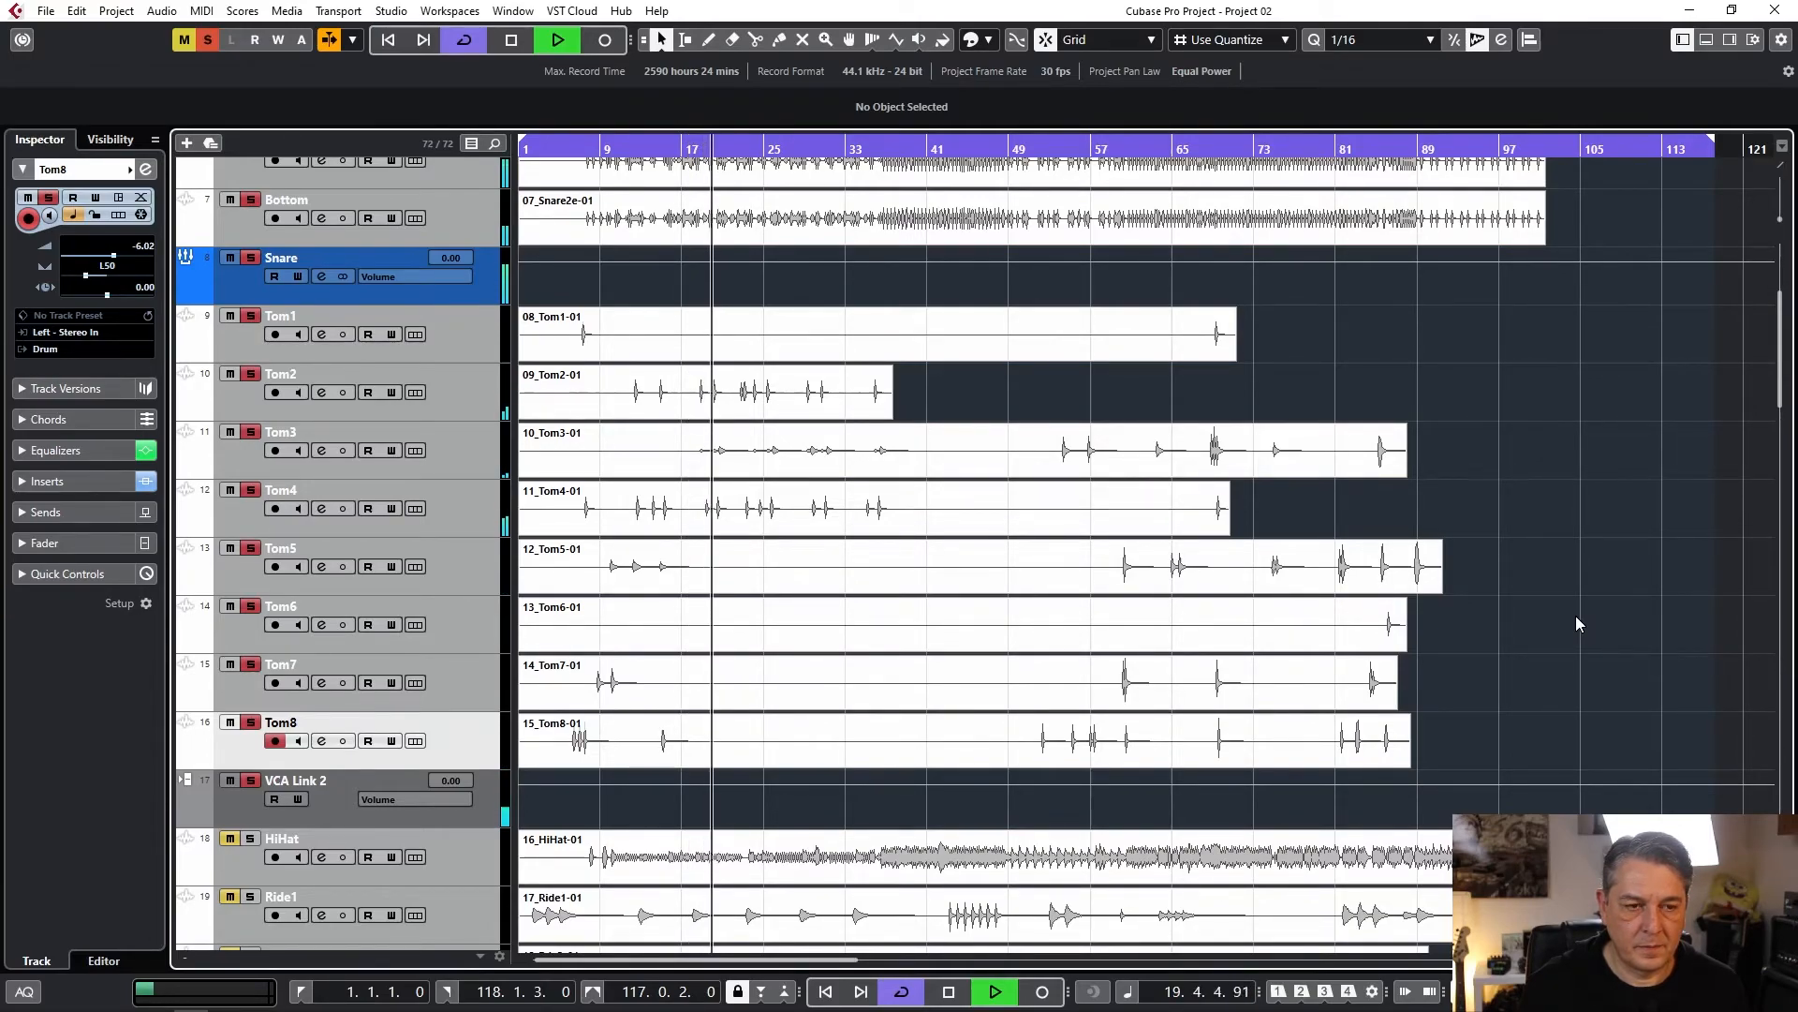
Stop playback, zoom in on the tom hits around bar 18 and audition the soloed drums from there.
key("space")
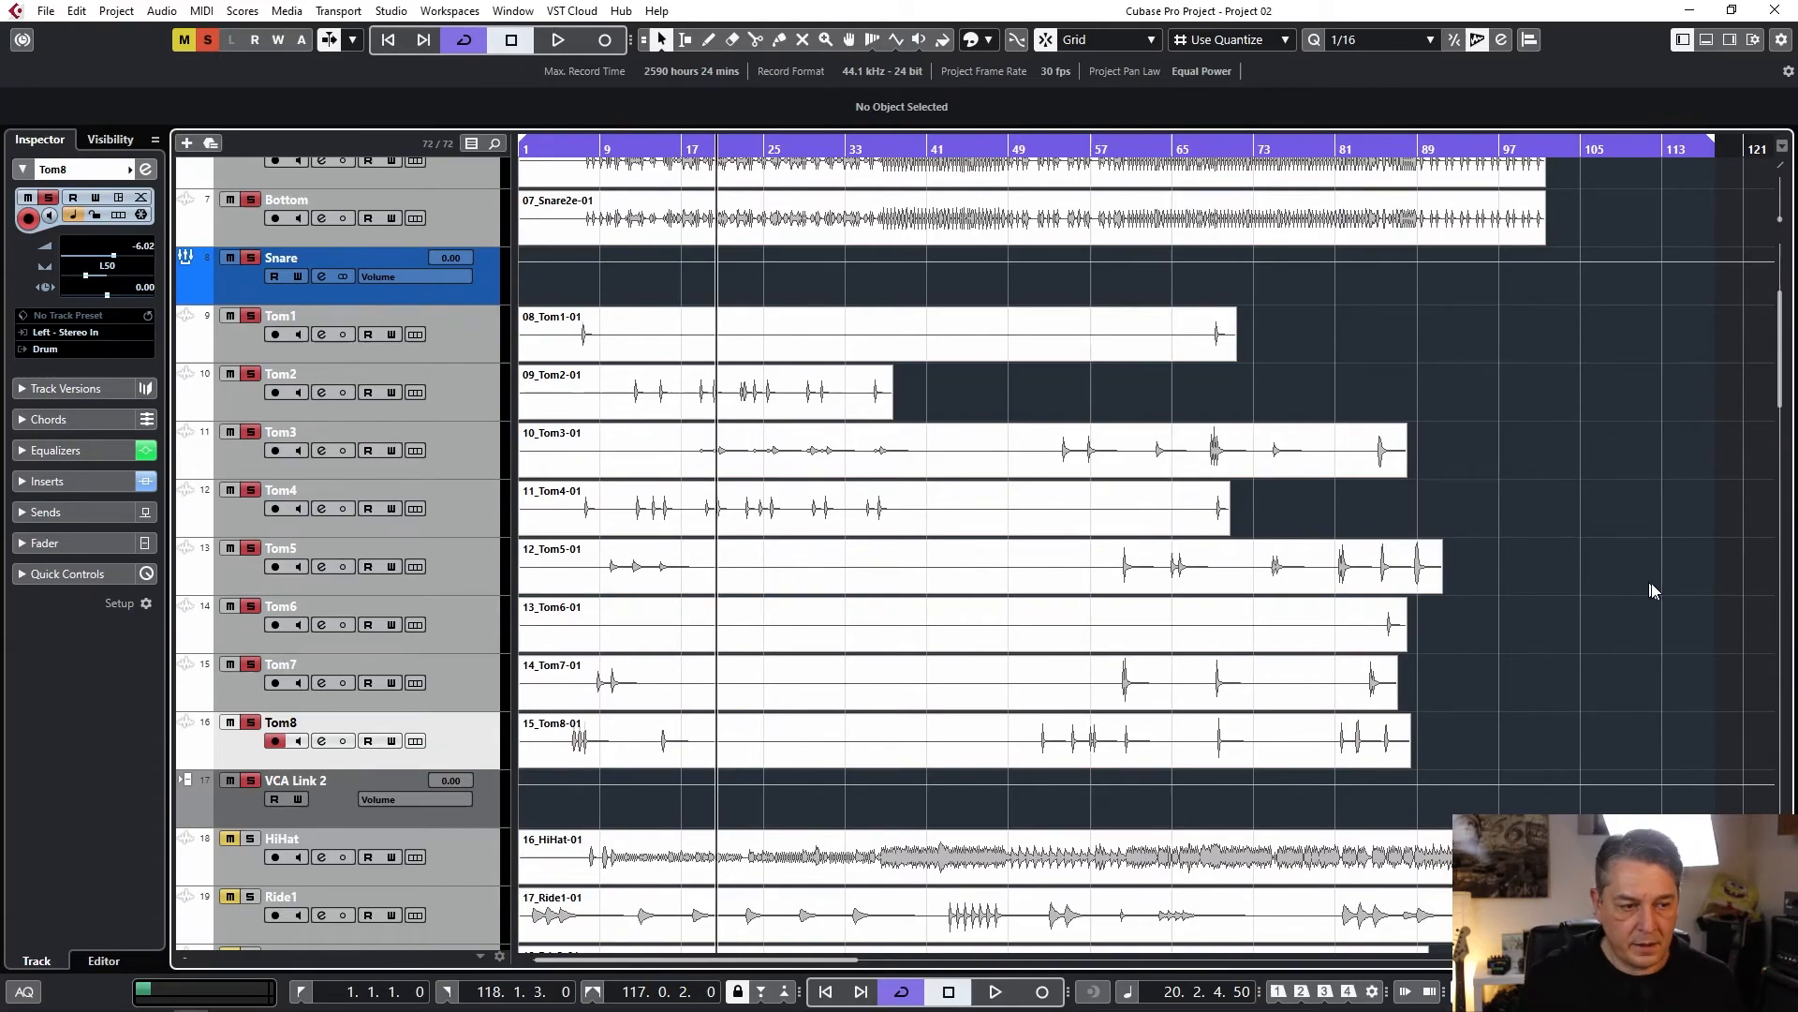
left_click_drag(691, 142, 698, 172)
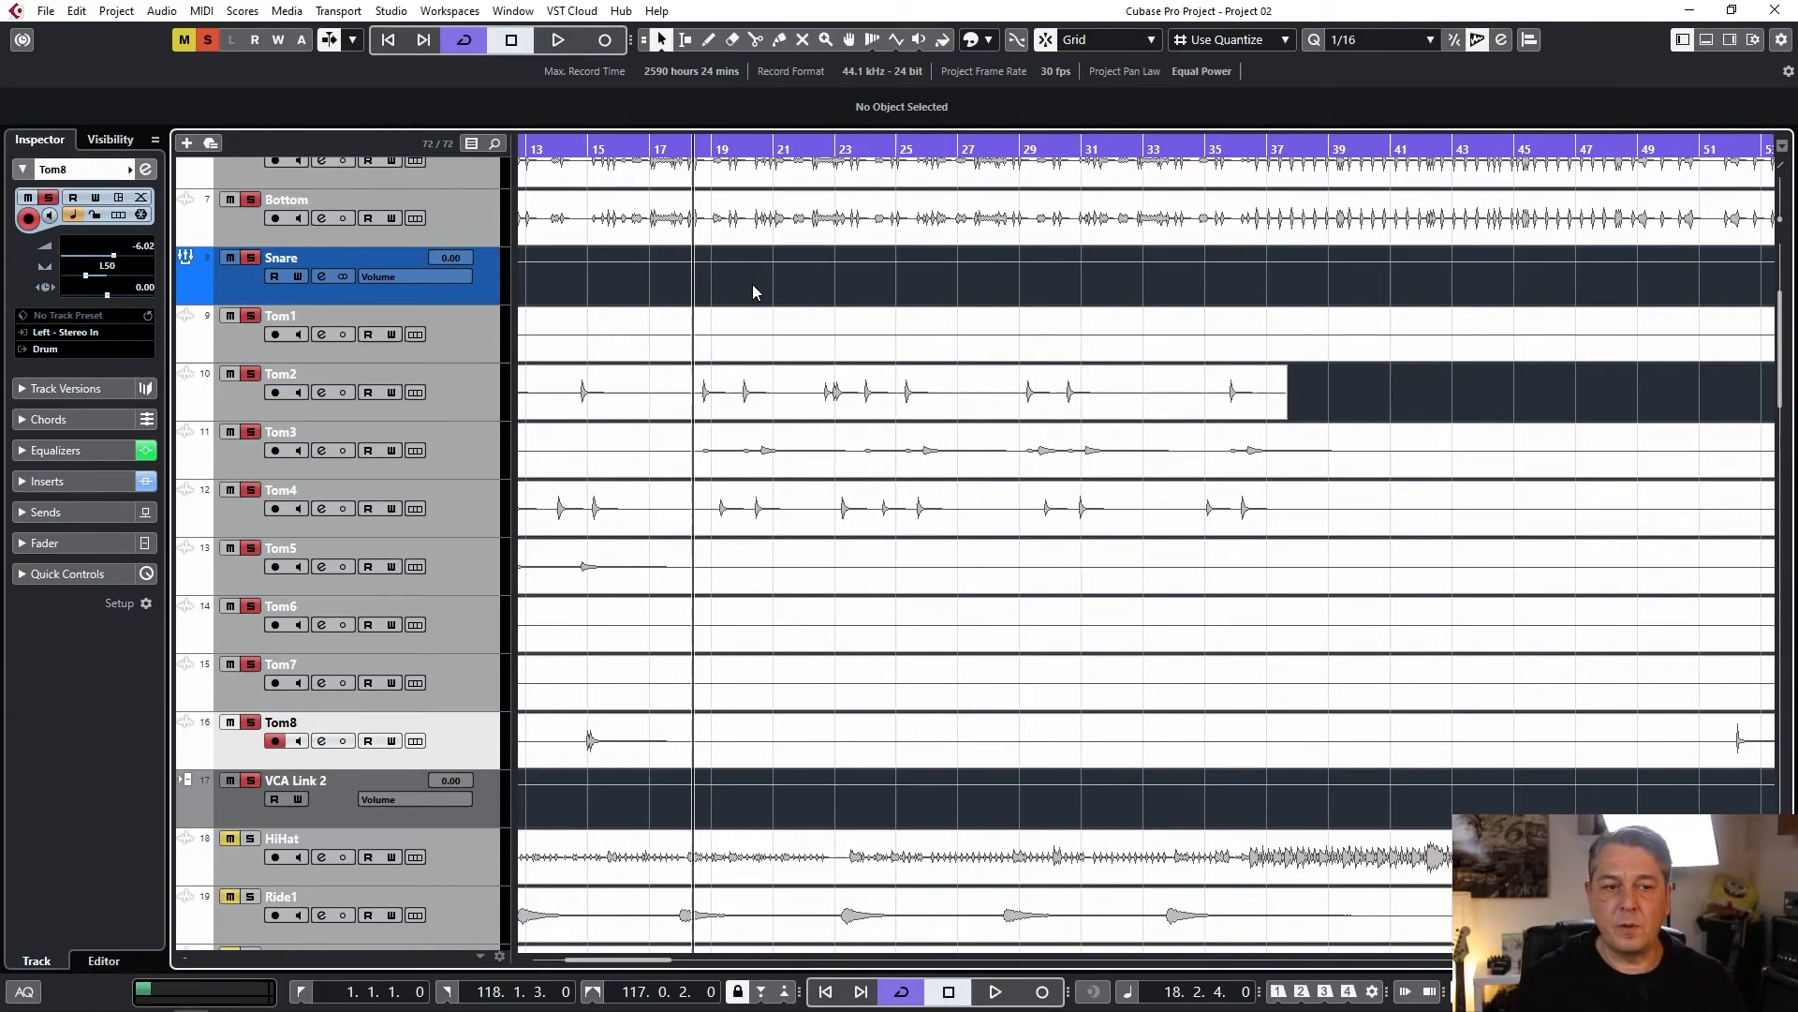
key("space")
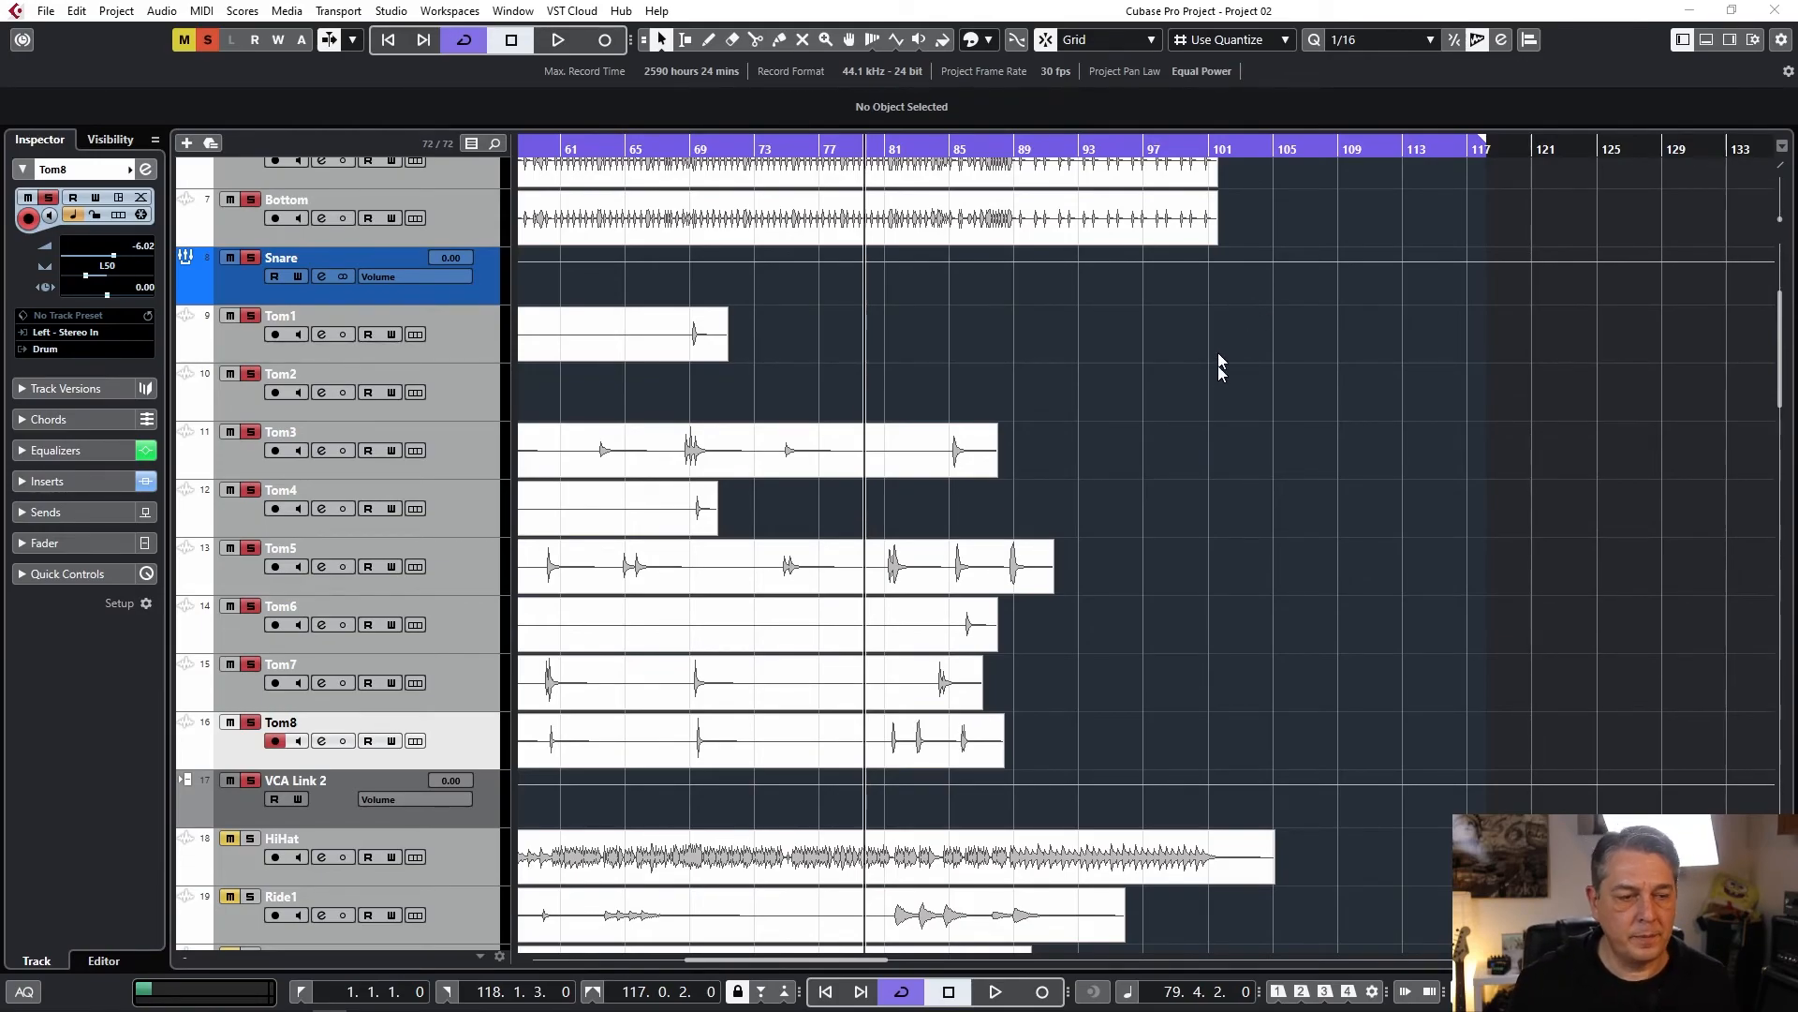
Zoom in on the tom fills around bars 82 to 88 and replay them repeatedly with the soloed drums.
left_click_drag(966, 148, 942, 188)
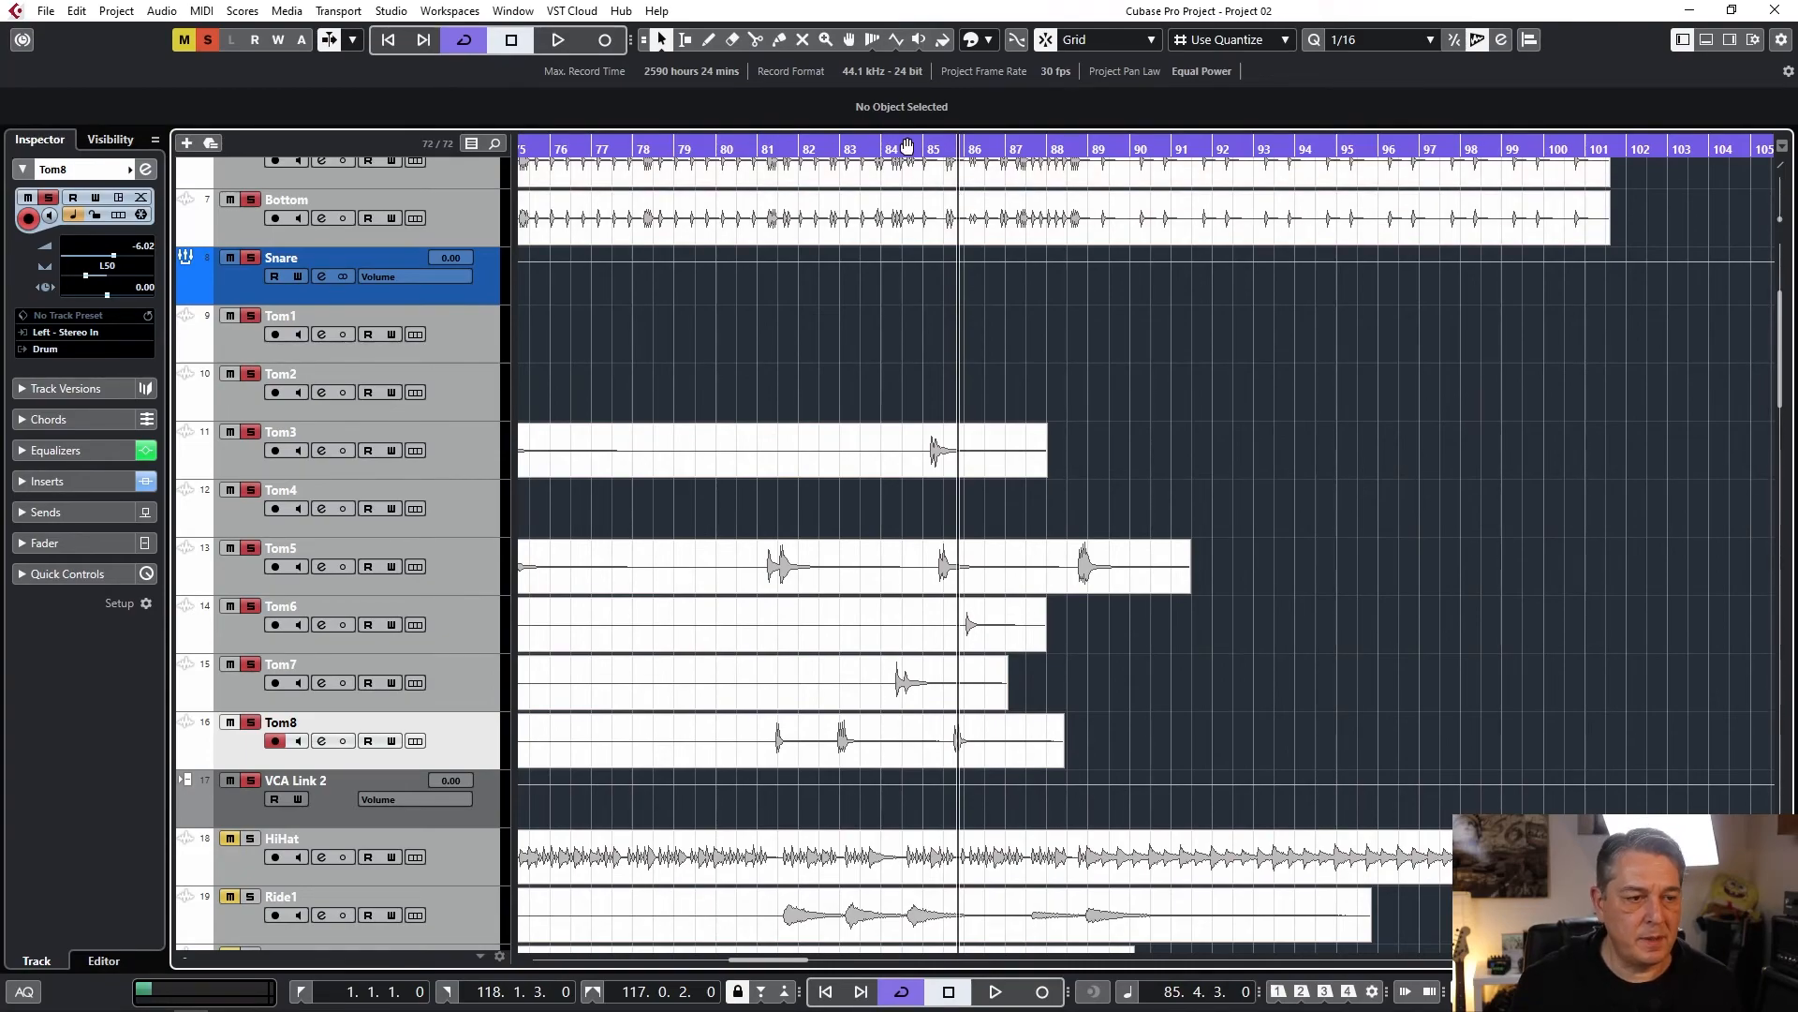
left_click(924, 146)
left_click_drag(924, 143, 876, 136)
key("space")
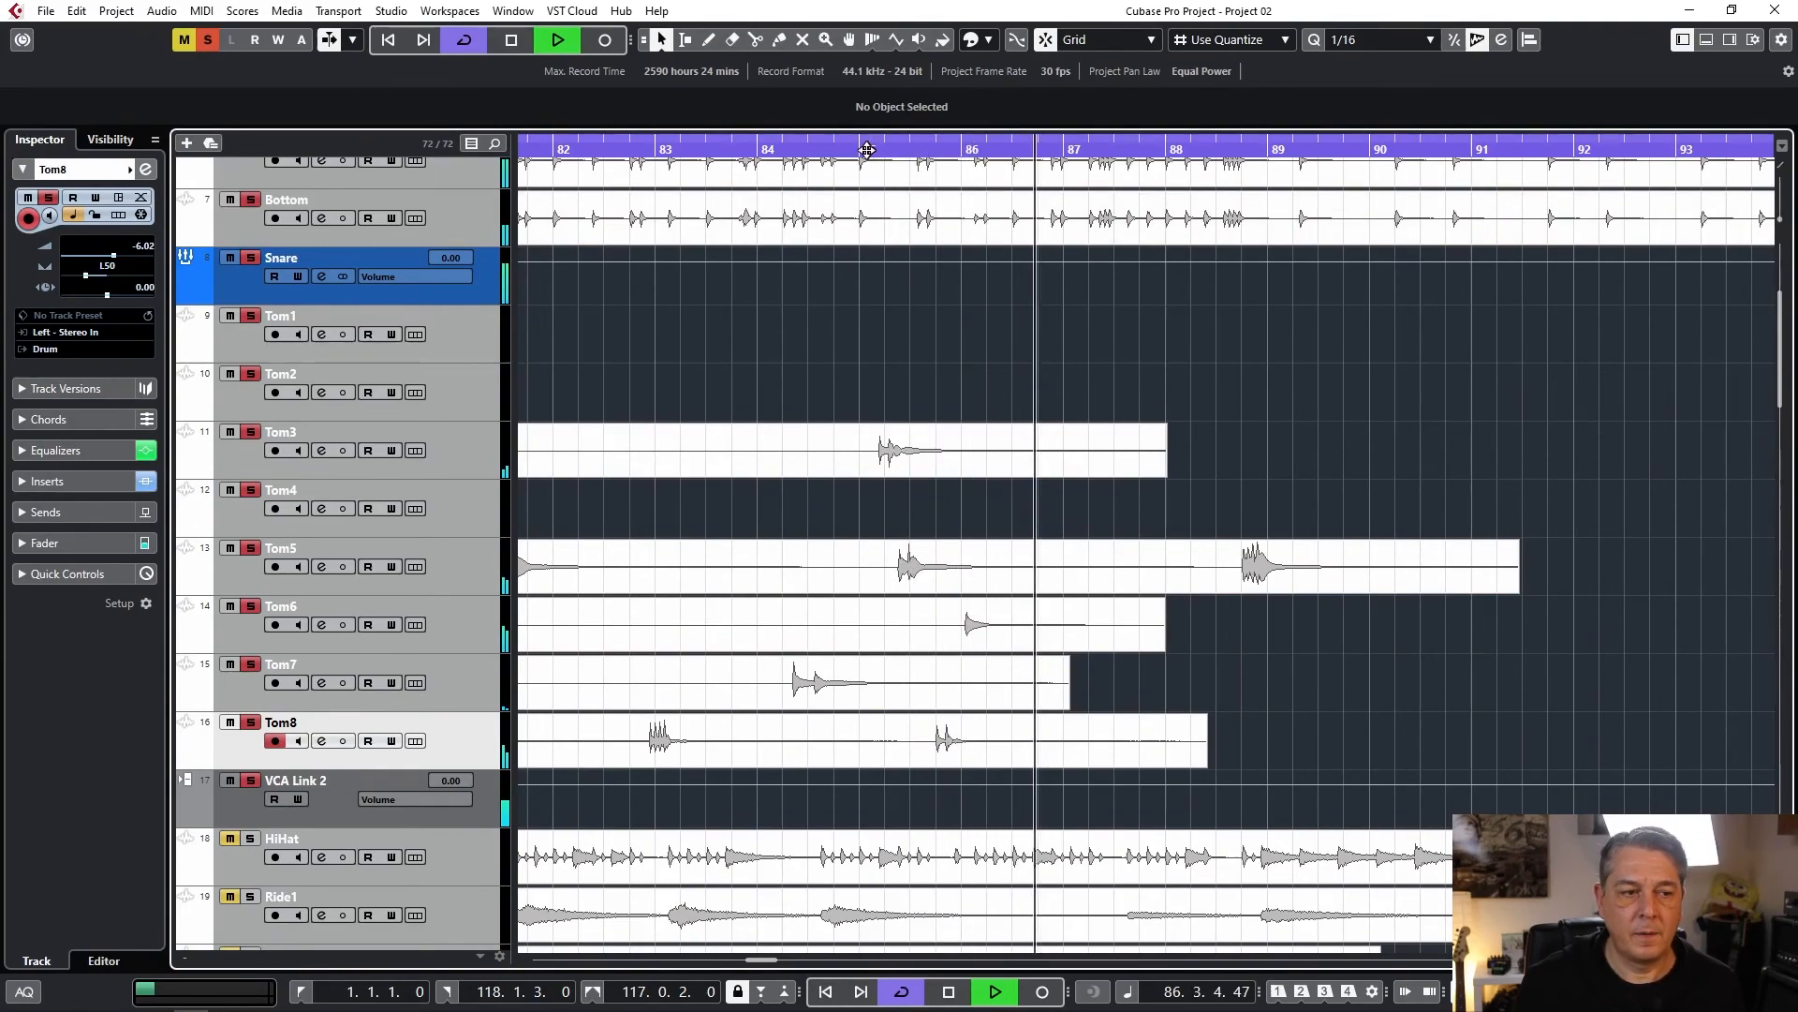
left_click(761, 150)
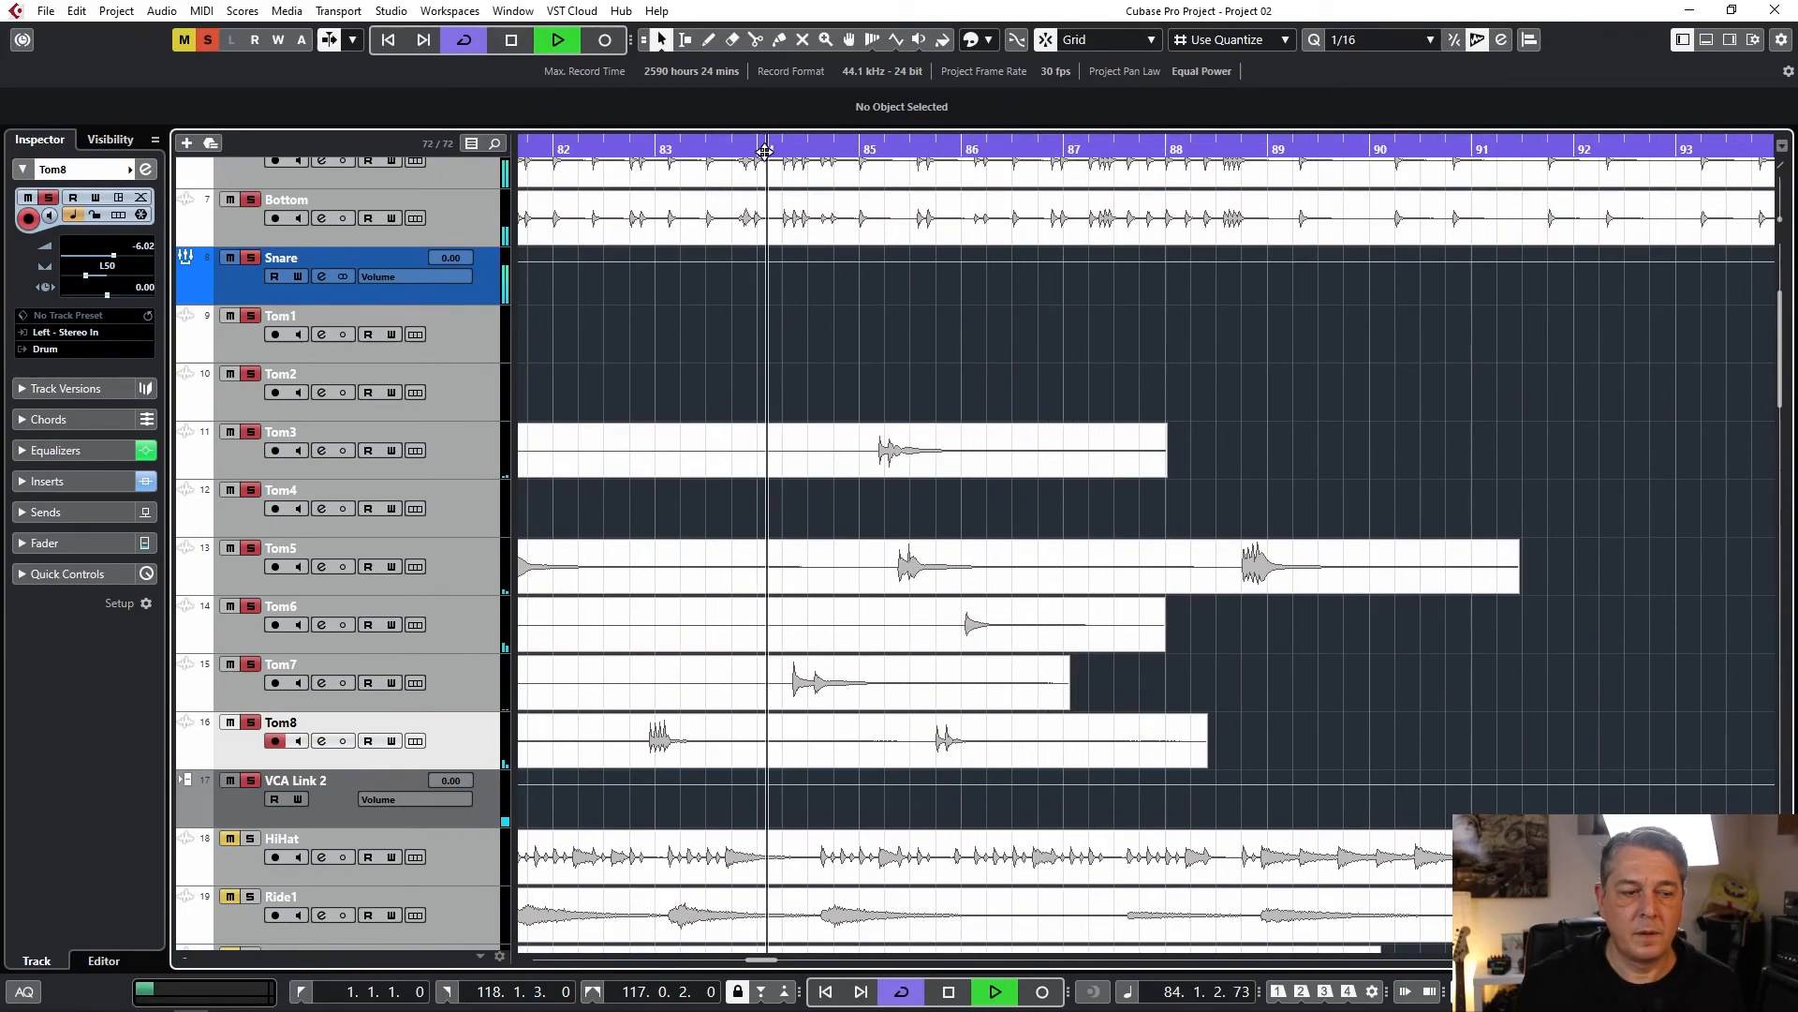
left_click(607, 150)
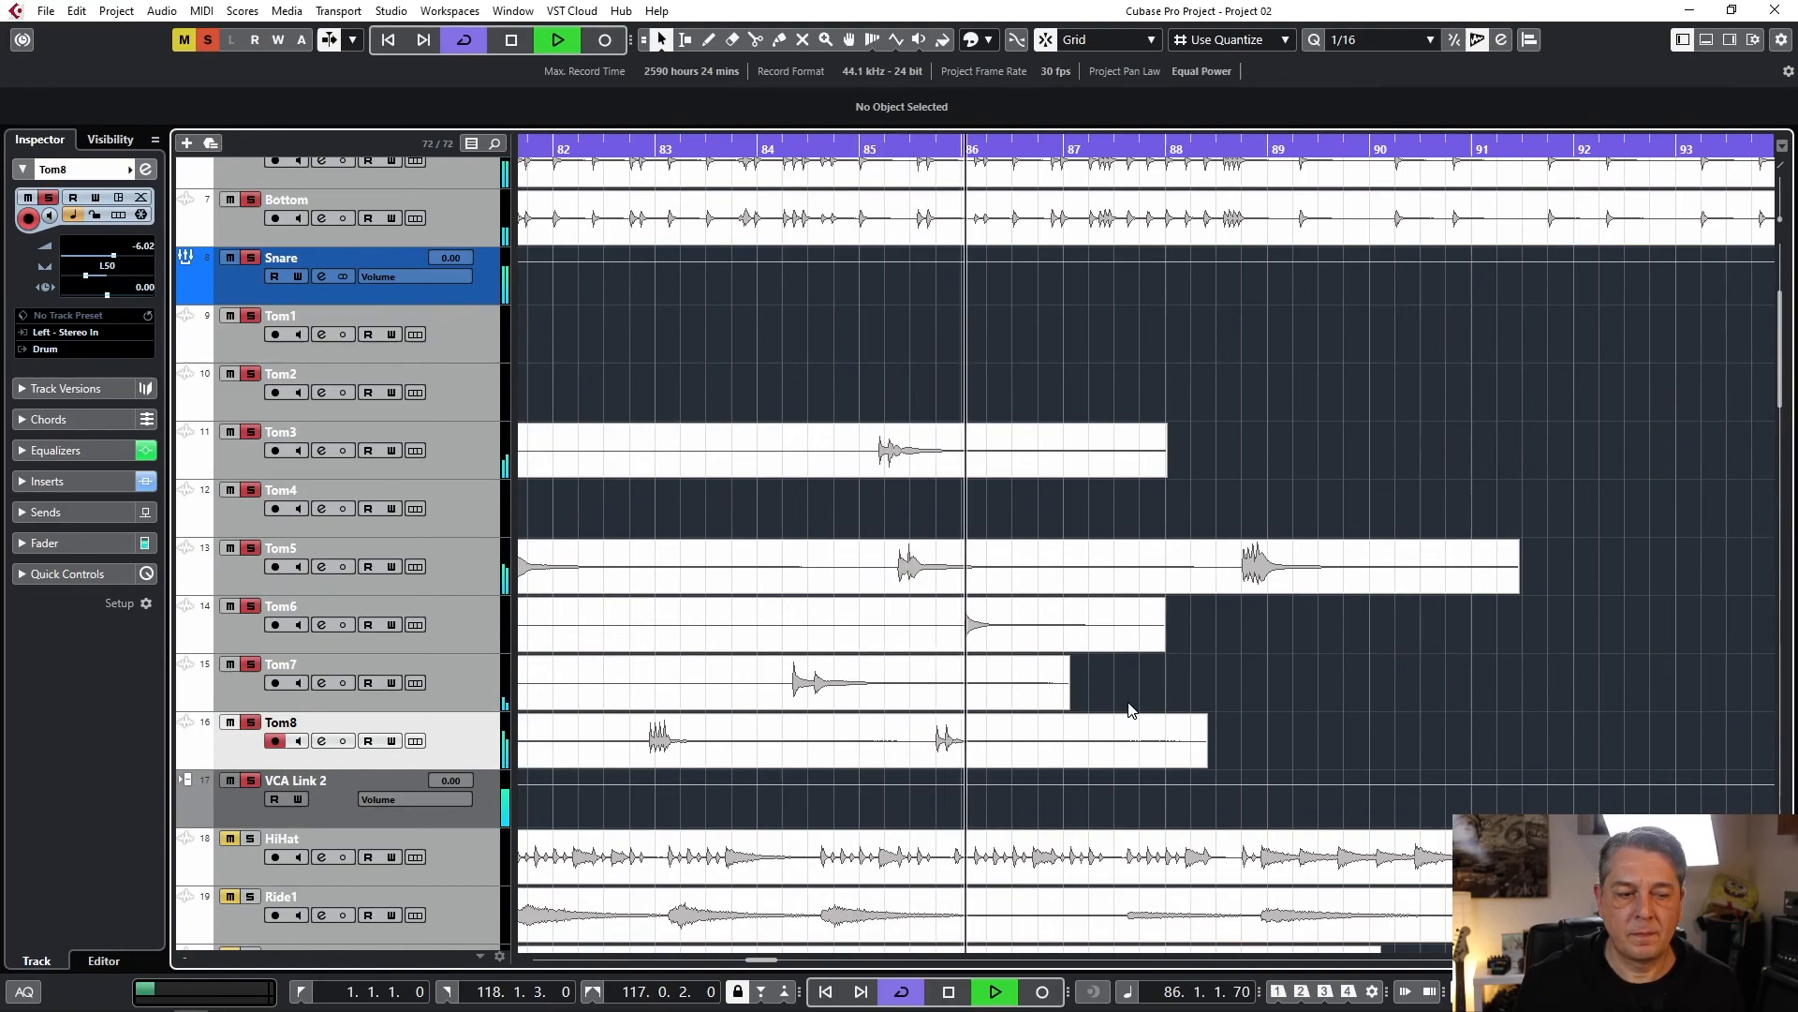
left_click(629, 149)
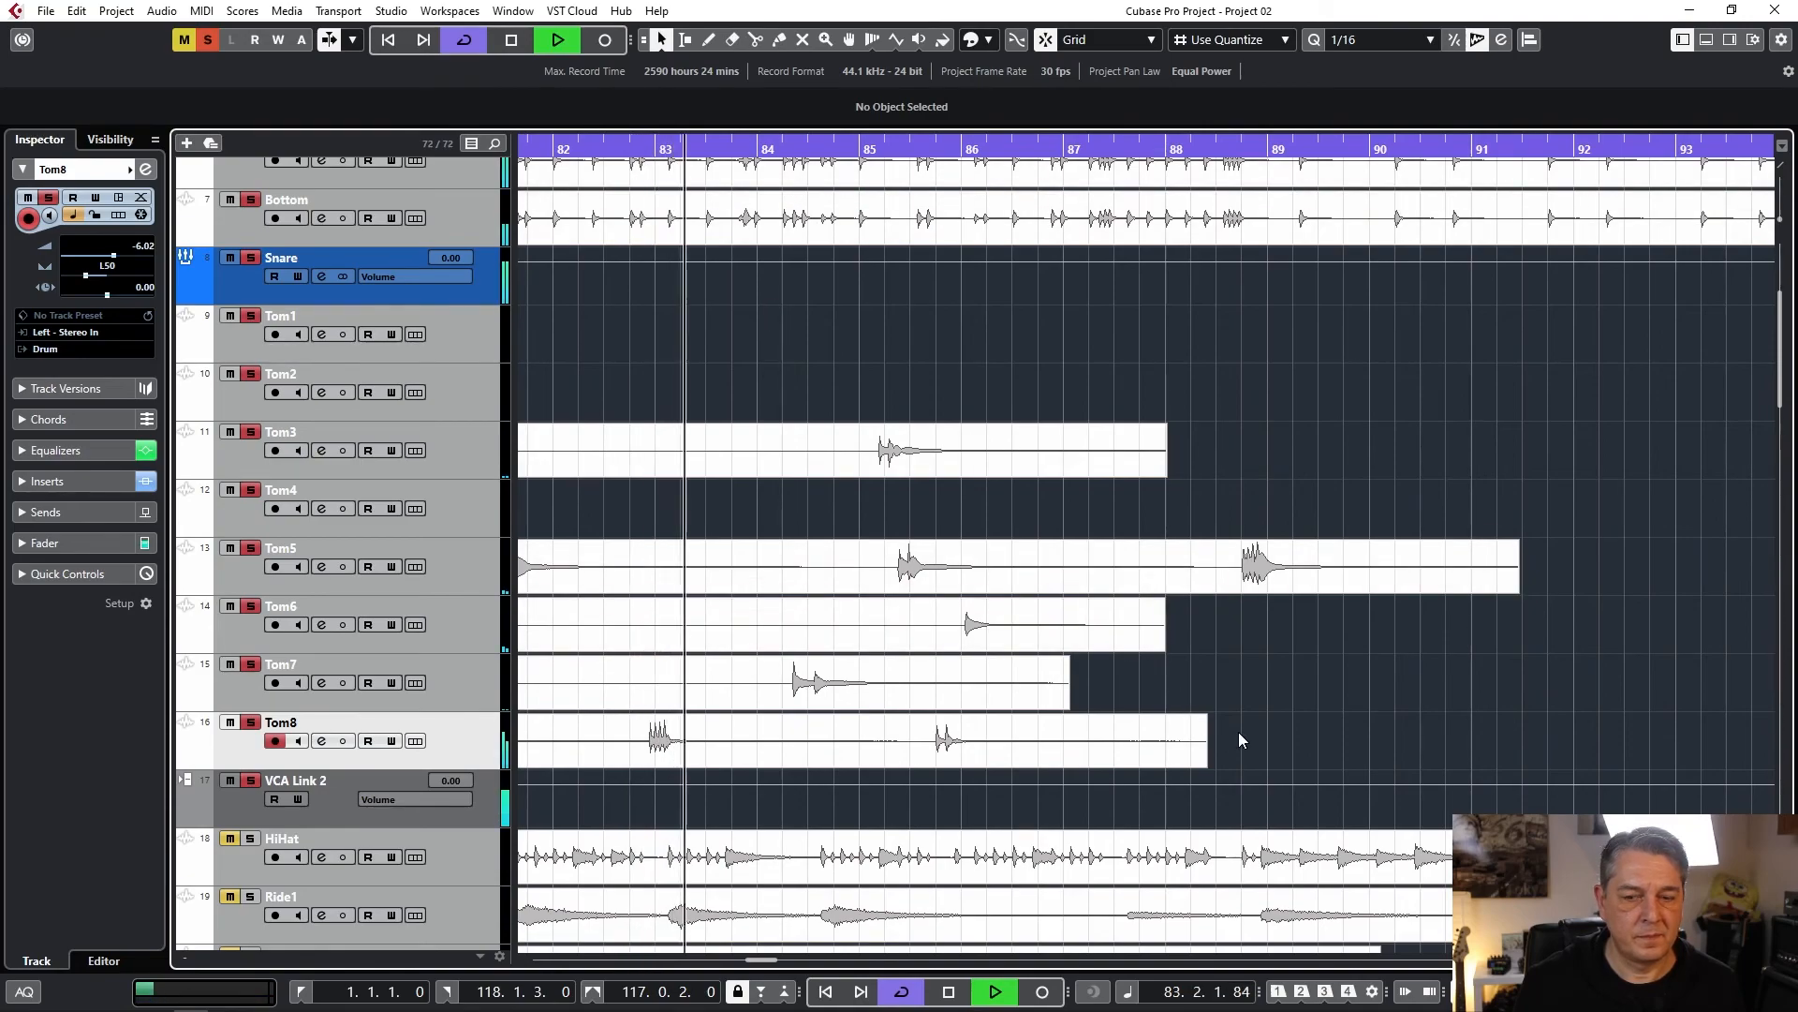